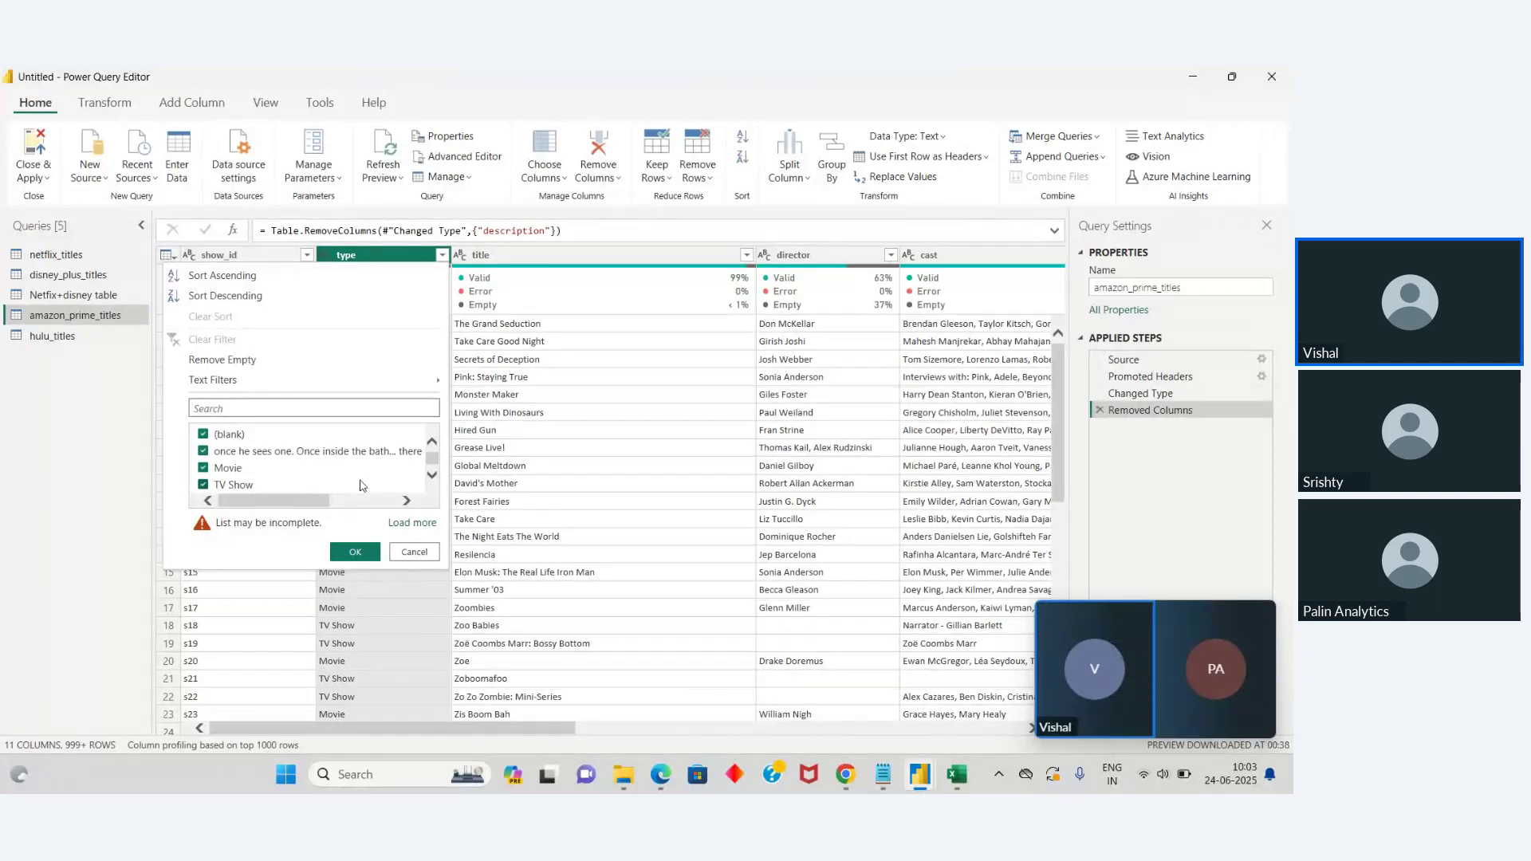
Step: Load the complete value list for the type column of amazon_prime_titles and filter it to only (blank) rows
{"action": "left_click", "coordinate": [408, 524]}
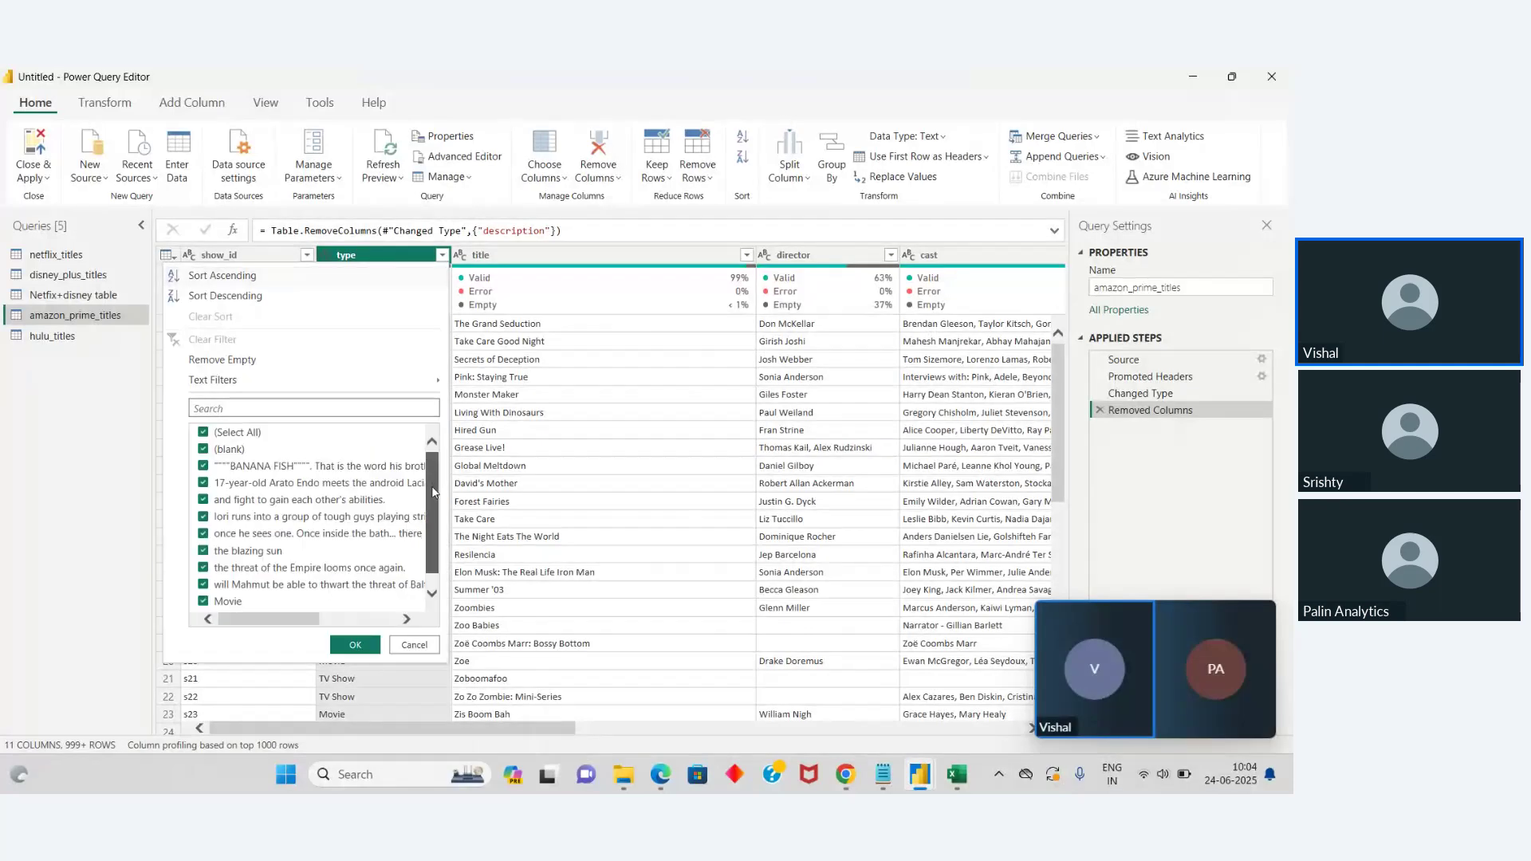
{"action": "scroll", "coordinate": [435, 520], "scroll_direction": "down", "scroll_amount": 1}
{"action": "left_click_drag", "start_coordinate": [435, 520], "coordinate": [435, 489]}
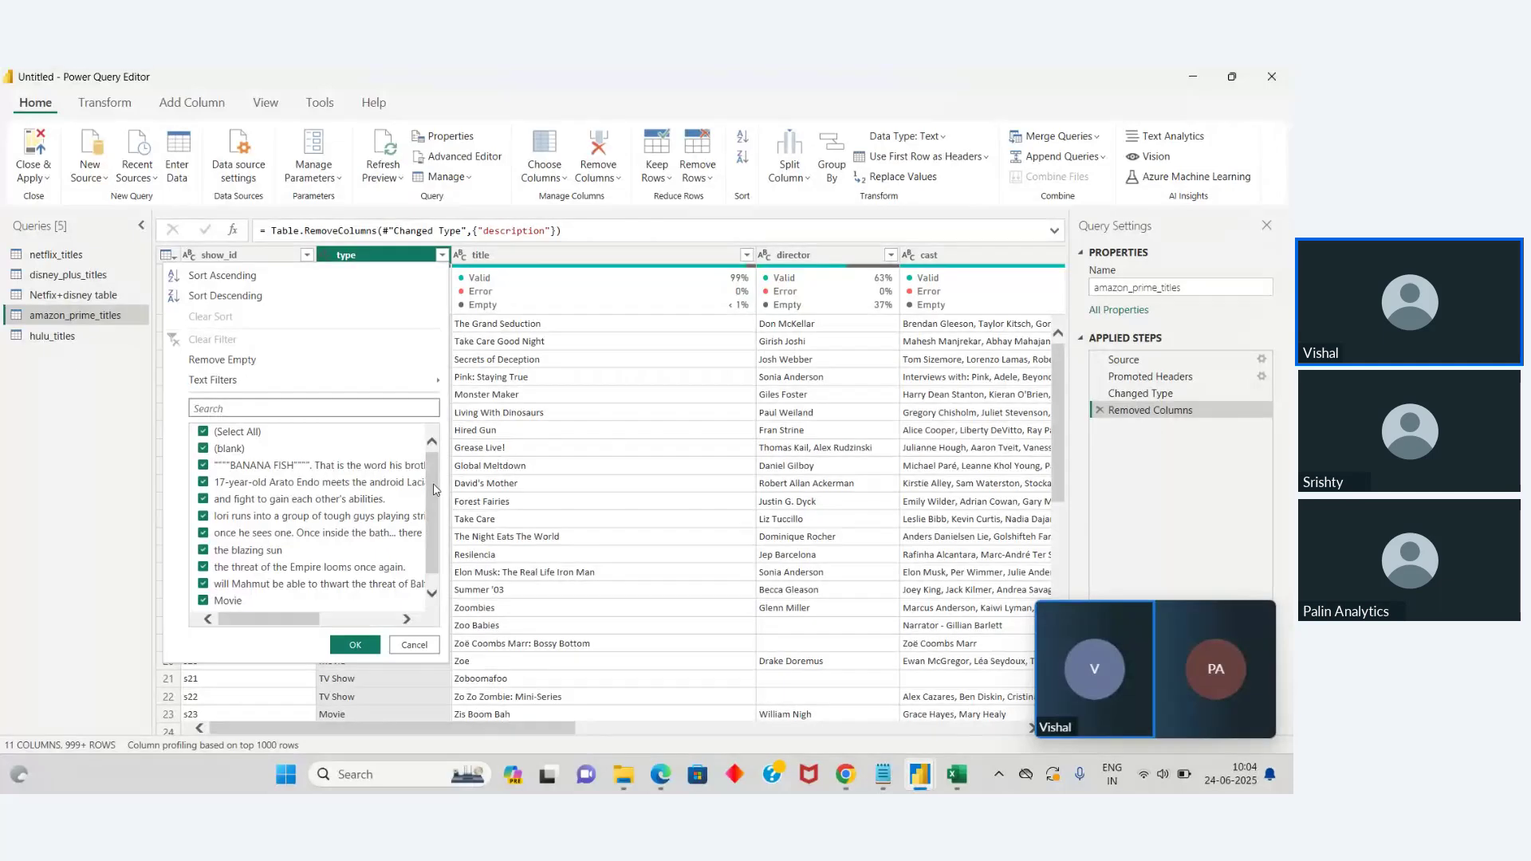
{"action": "left_click", "coordinate": [204, 432]}
{"action": "left_click", "coordinate": [206, 450]}
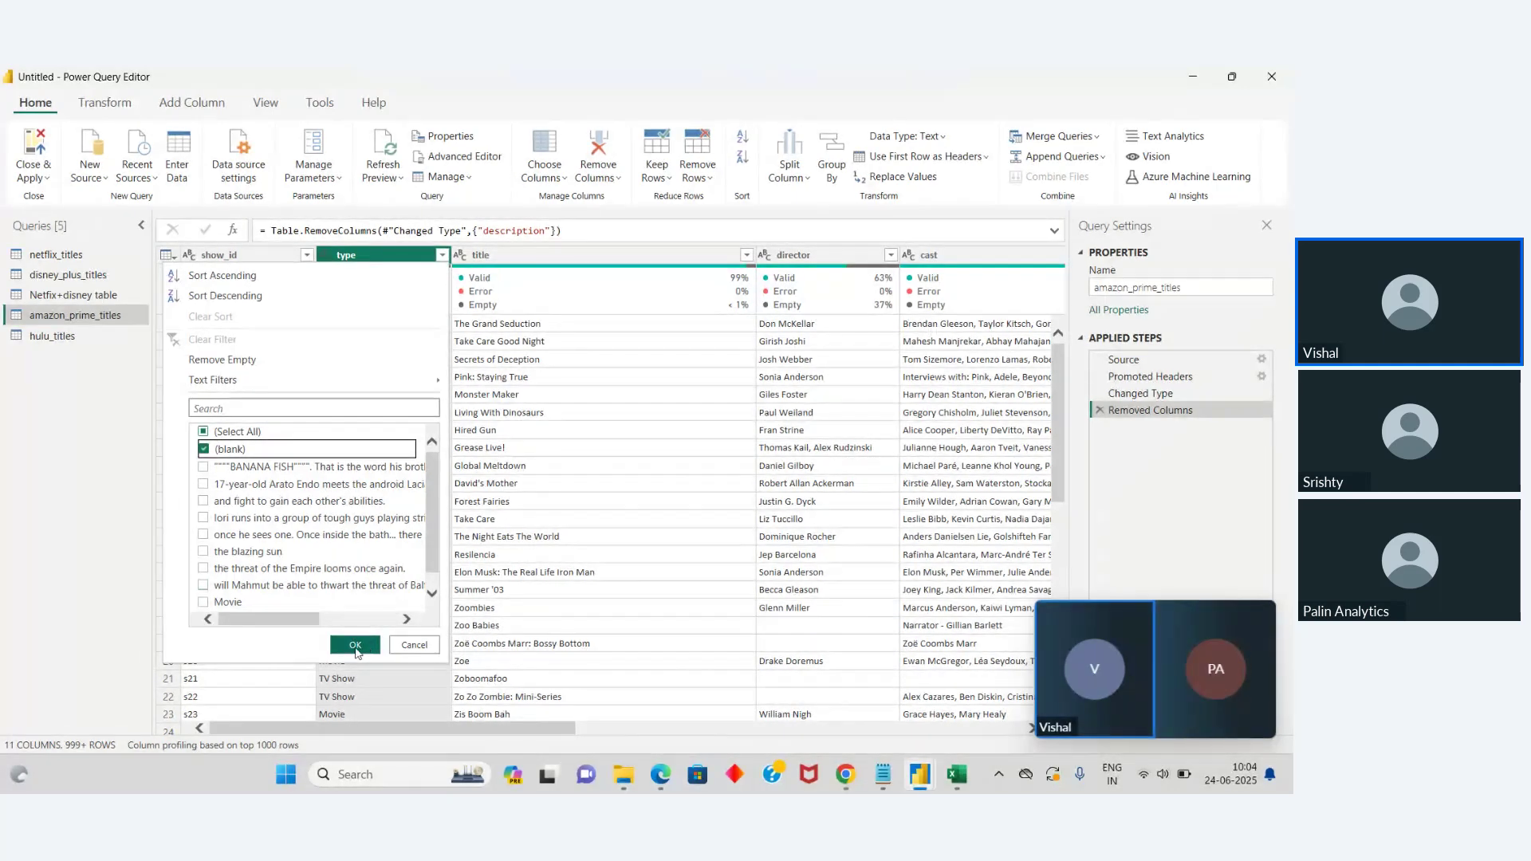
{"action": "left_click", "coordinate": [358, 650]}
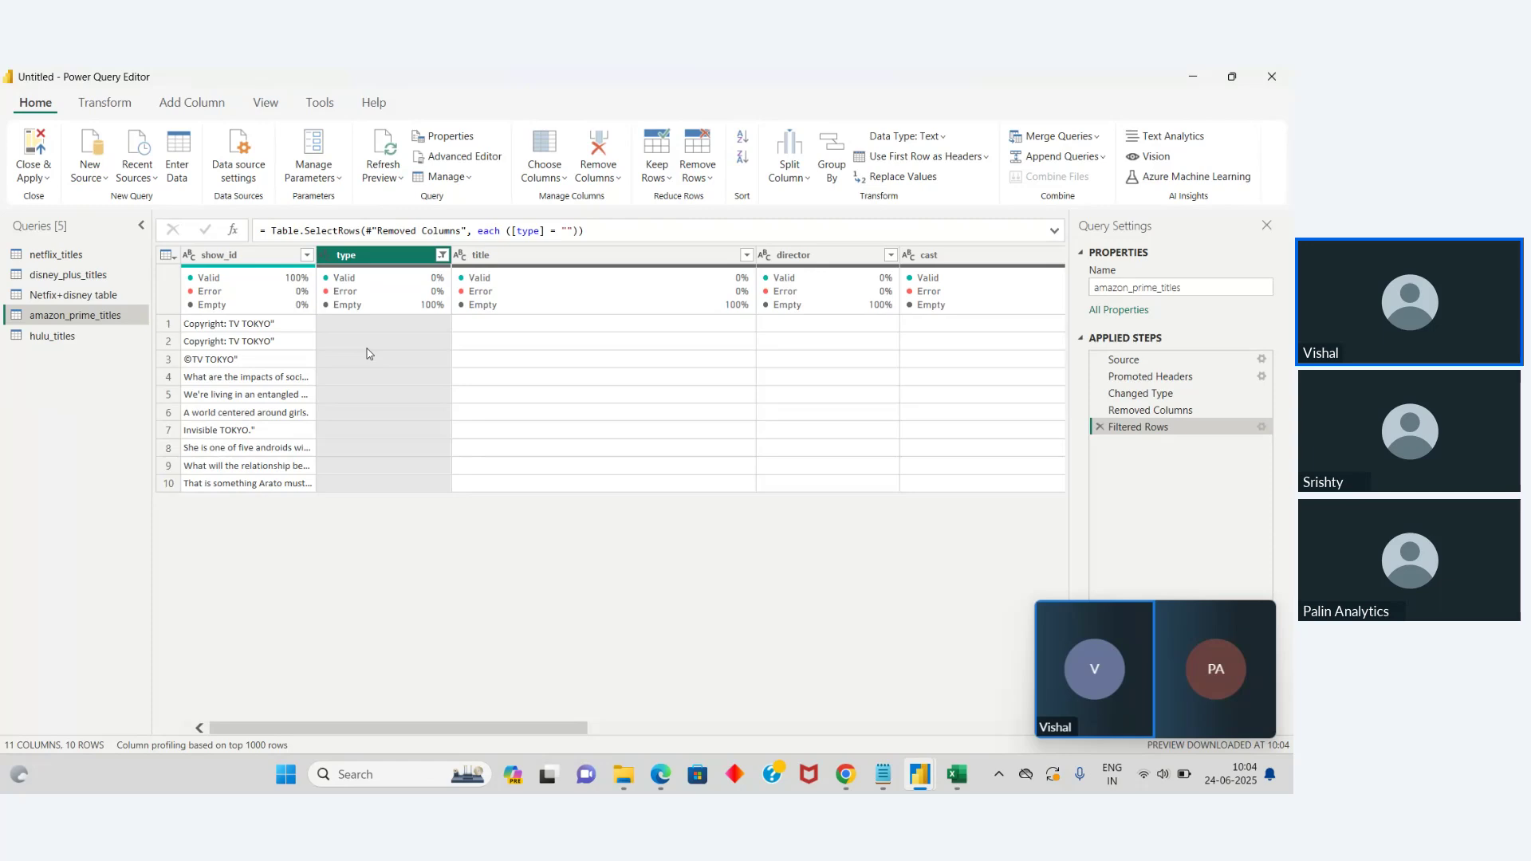
Step: Switch to the amazon_prime_titles workbook in Excel and check the type values listed on Sheet1
{"action": "left_click", "coordinate": [945, 773]}
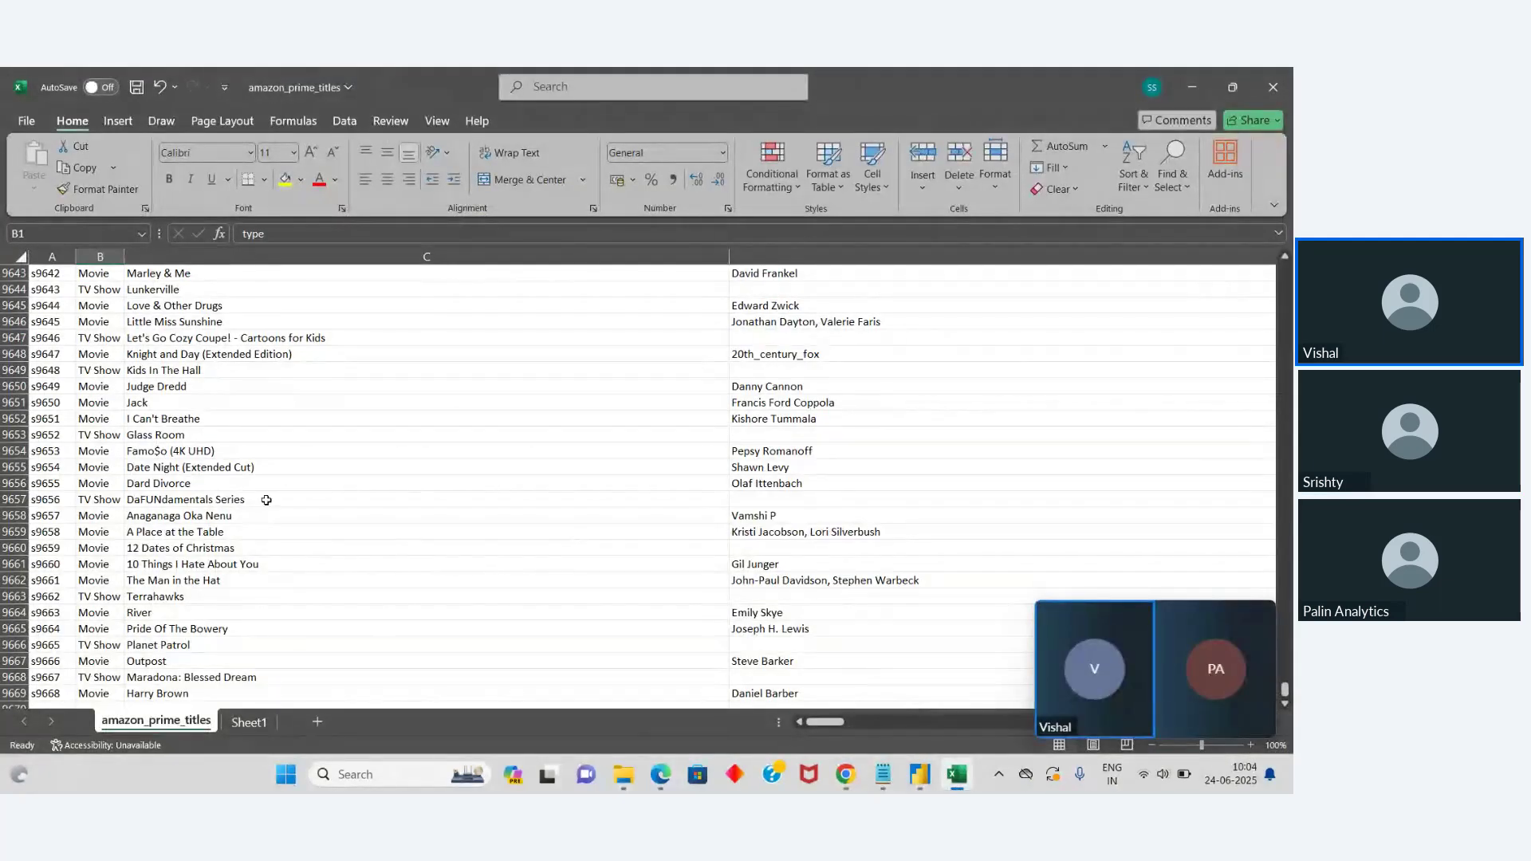
{"action": "left_click", "coordinate": [100, 273]}
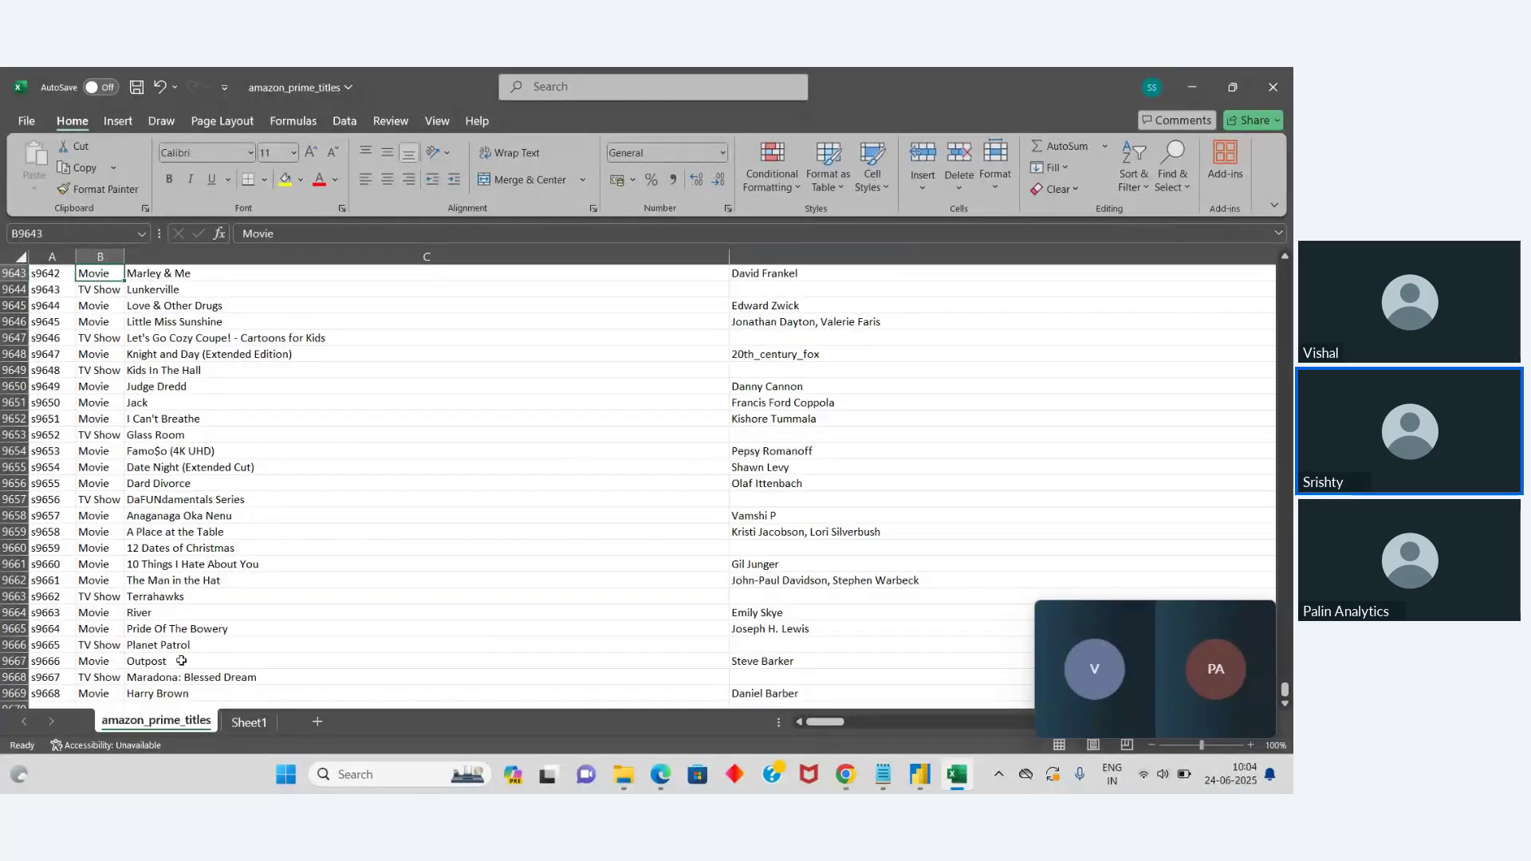
{"action": "left_click", "coordinate": [247, 723]}
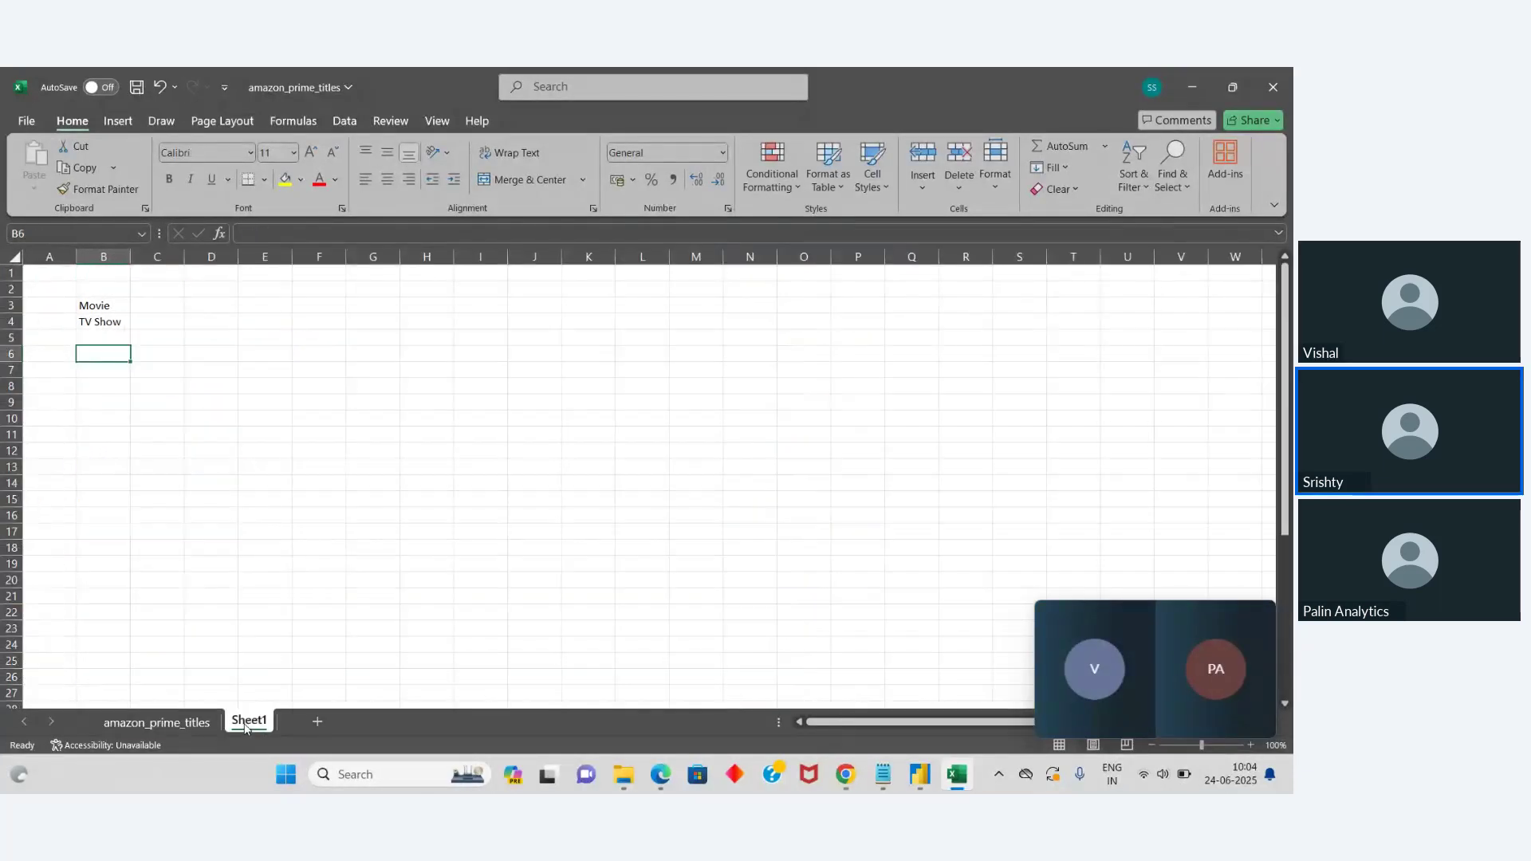
{"action": "left_click", "coordinate": [90, 323]}
{"action": "left_click_drag", "start_coordinate": [90, 323], "coordinate": [75, 438]}
{"action": "left_click", "coordinate": [242, 500]}
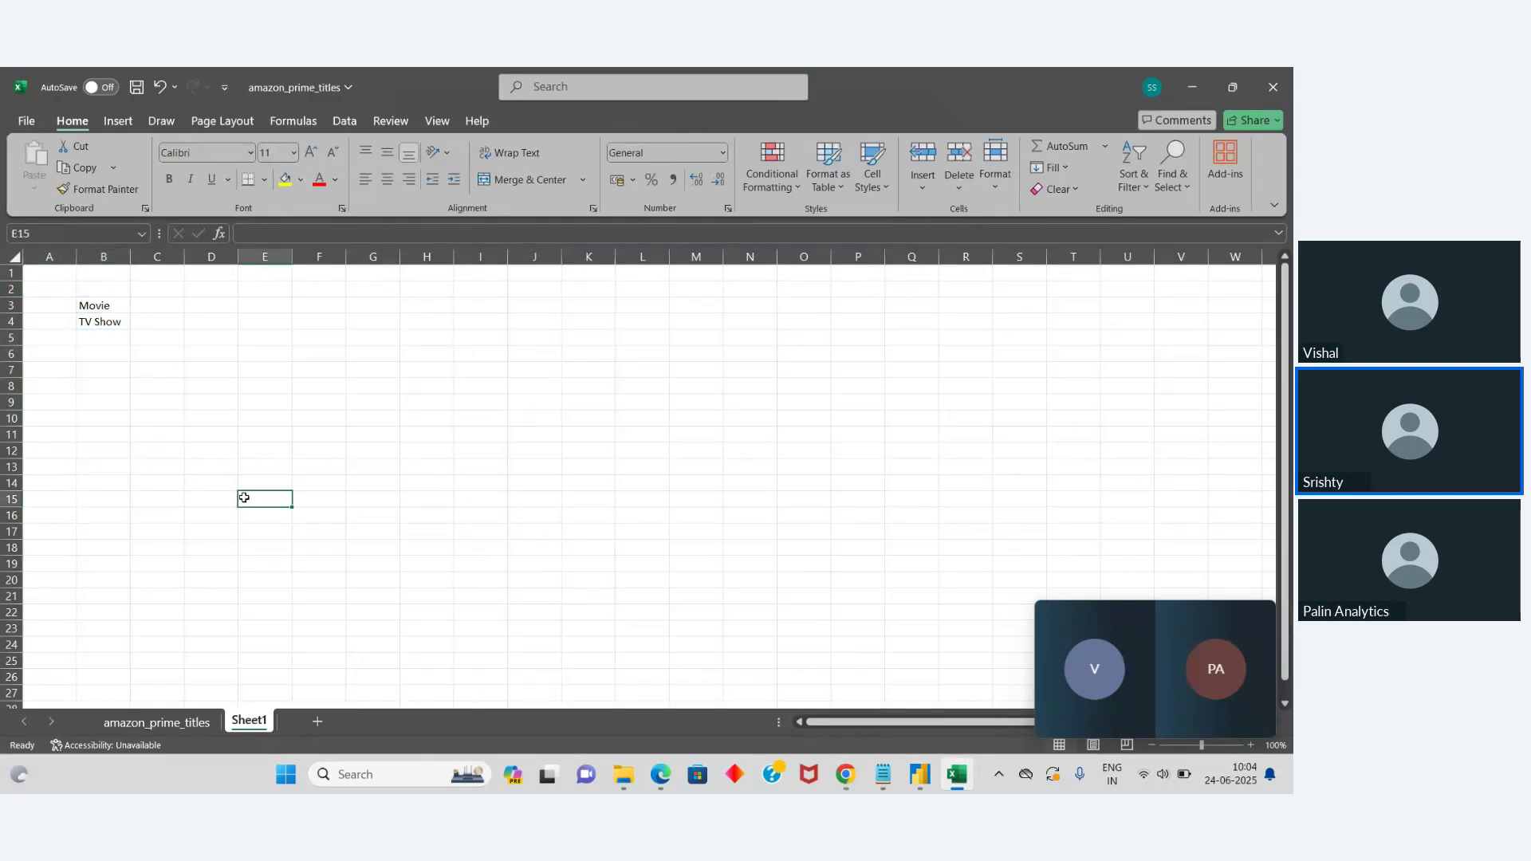
Step: Return to the top of the amazon_prime_titles sheet and inspect the type and show_id columns
{"action": "left_click", "coordinate": [157, 722]}
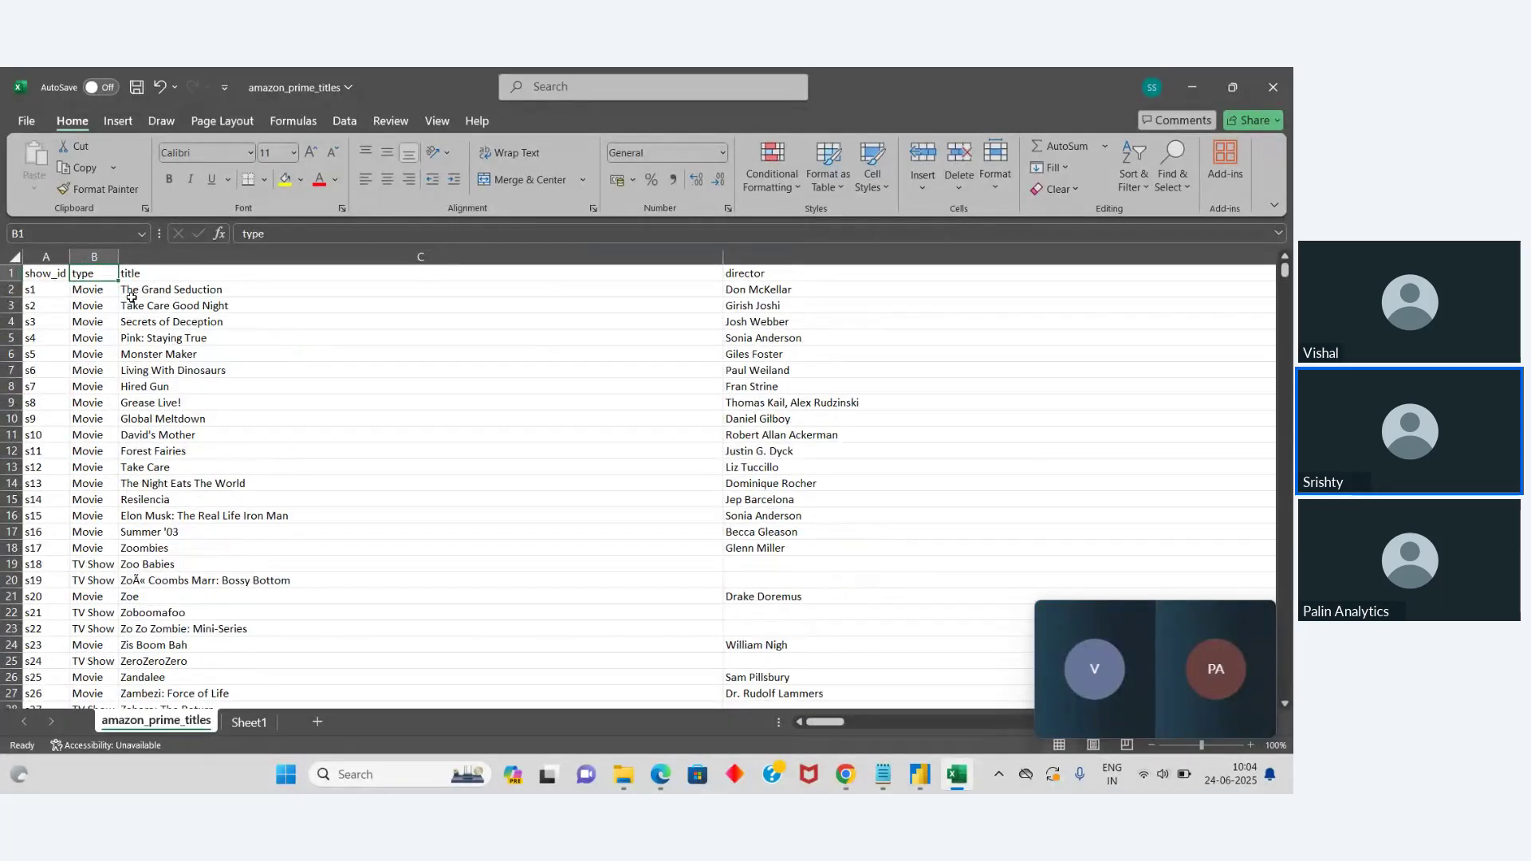
{"action": "key", "text": "ctrl+Up"}
{"action": "double_click", "coordinate": [99, 276]}
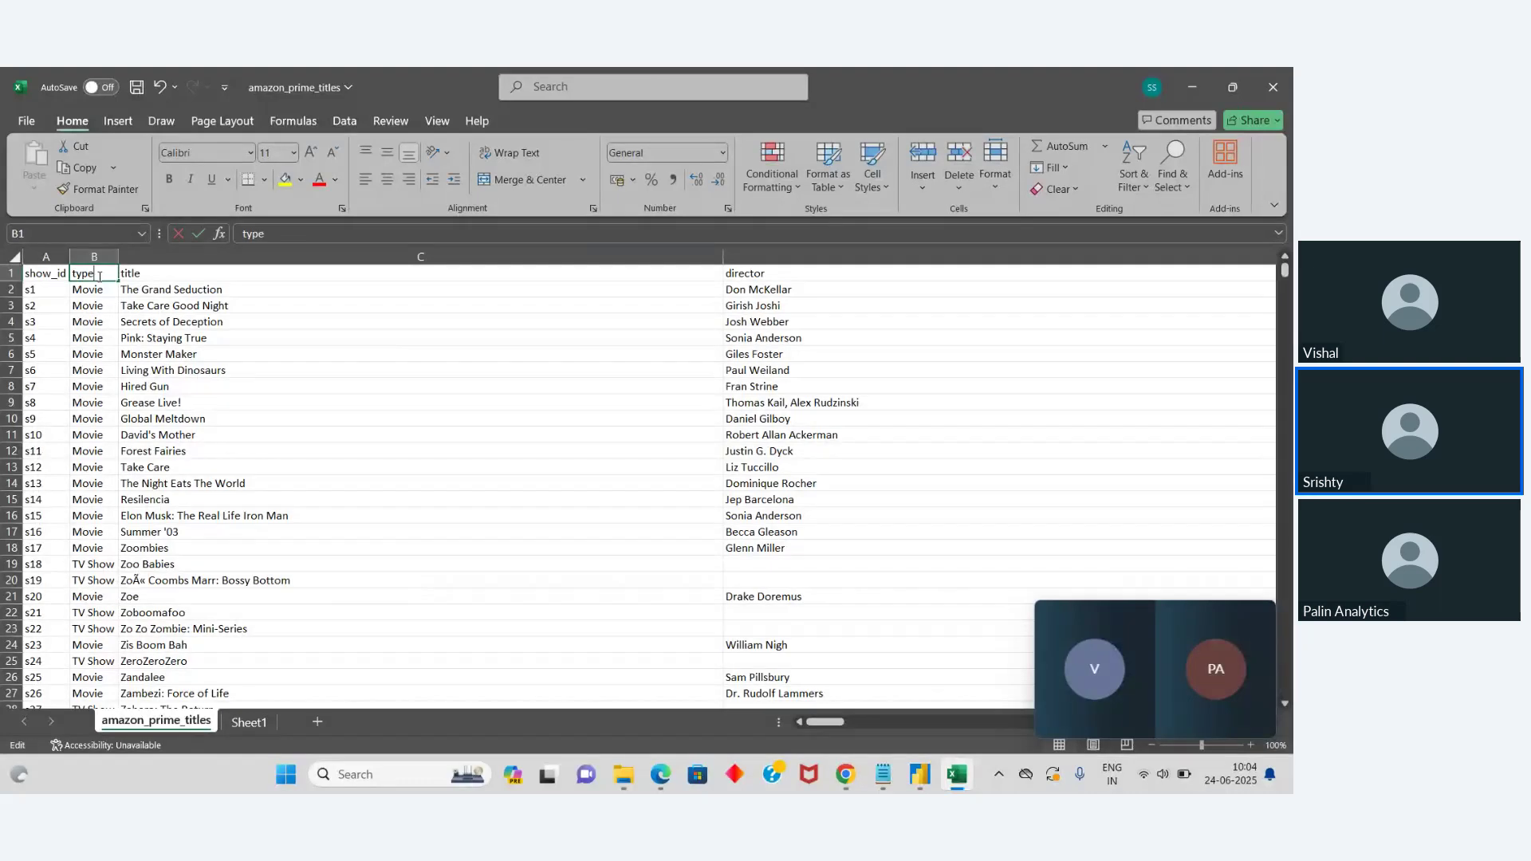
{"action": "left_click", "coordinate": [121, 354]}
{"action": "left_click", "coordinate": [46, 281]}
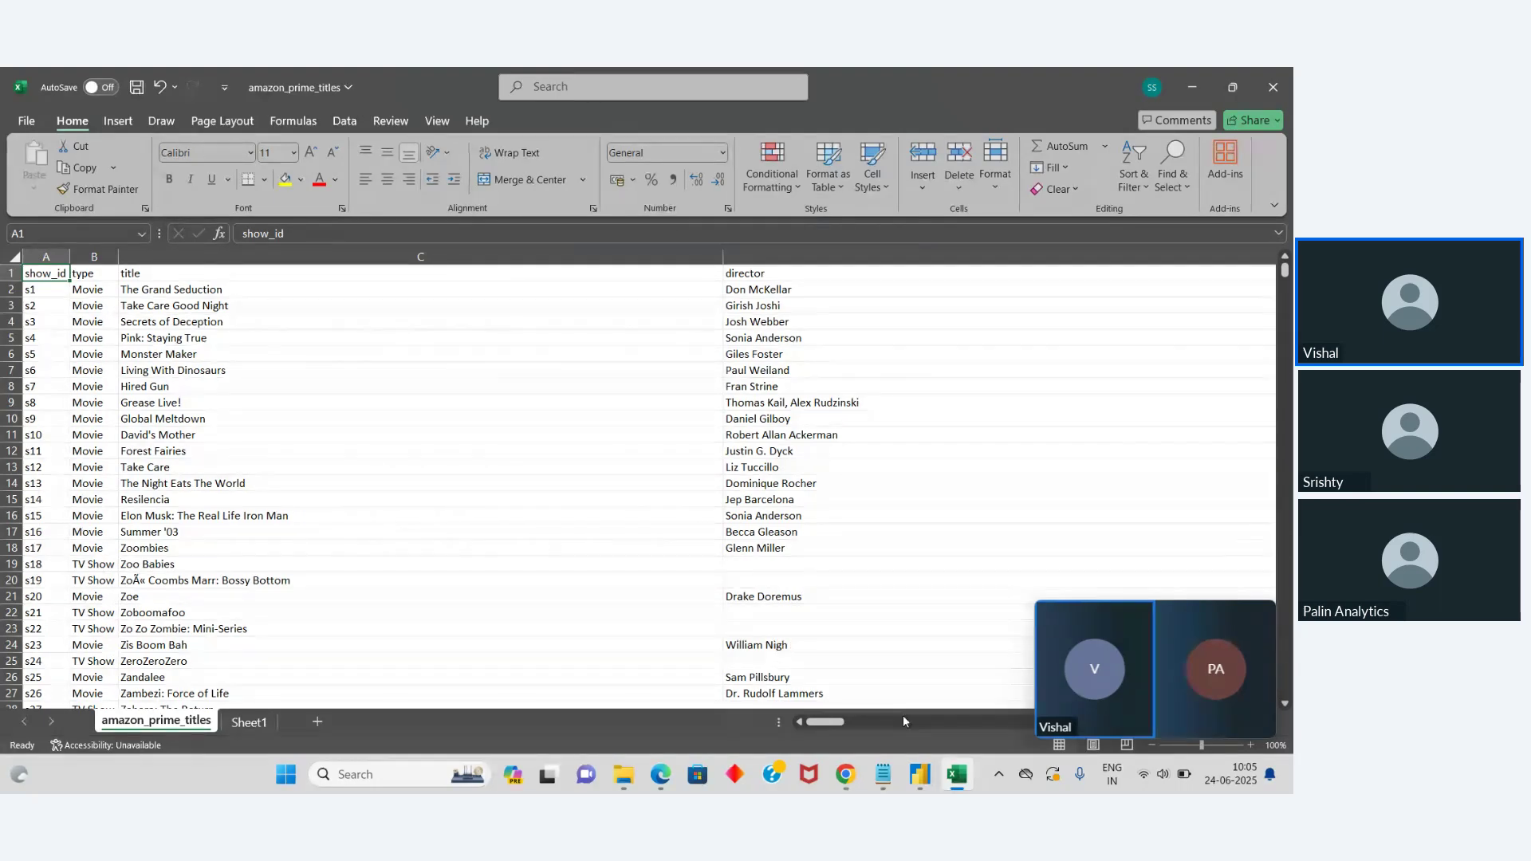
Step: Switch back to Power Query Editor and delete the Filtered Rows step from amazon_prime_titles
{"action": "mouse_move", "coordinate": [939, 760]}
{"action": "left_click", "coordinate": [993, 682]}
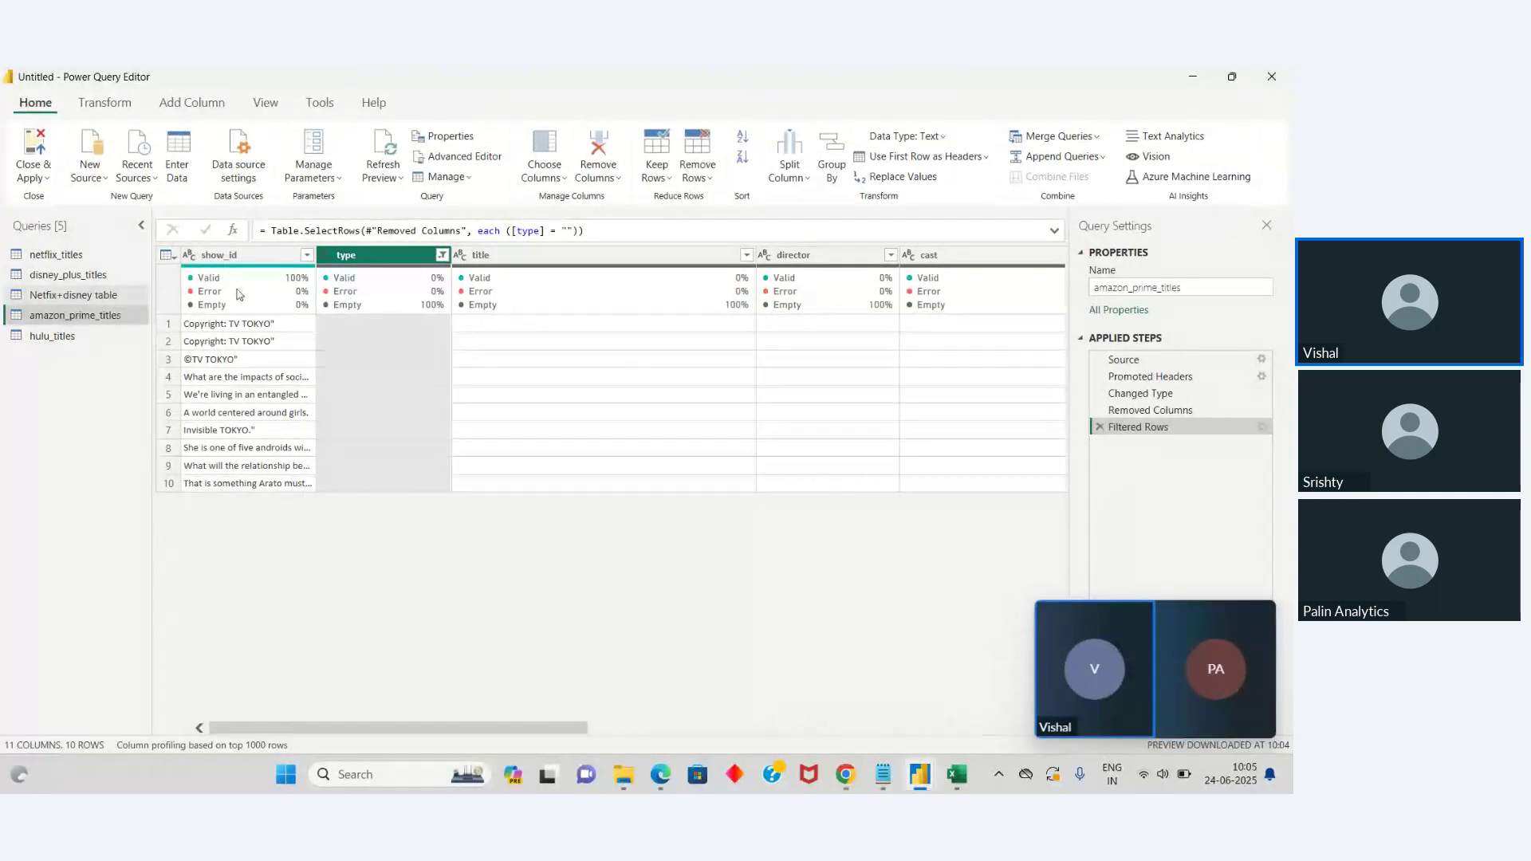
{"action": "left_click", "coordinate": [1100, 429]}
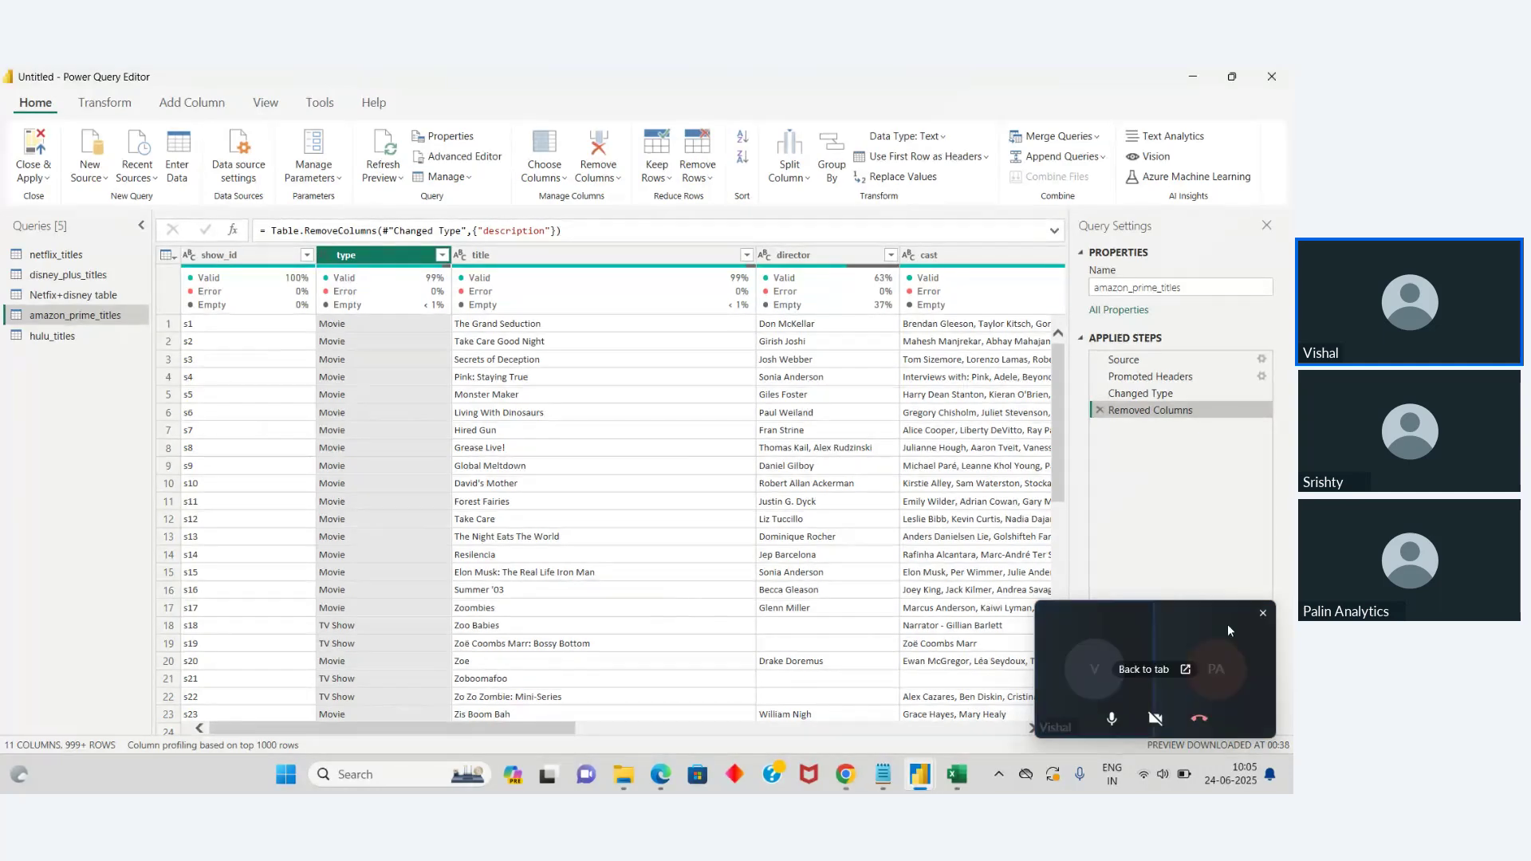
{"action": "left_click", "coordinate": [1263, 613]}
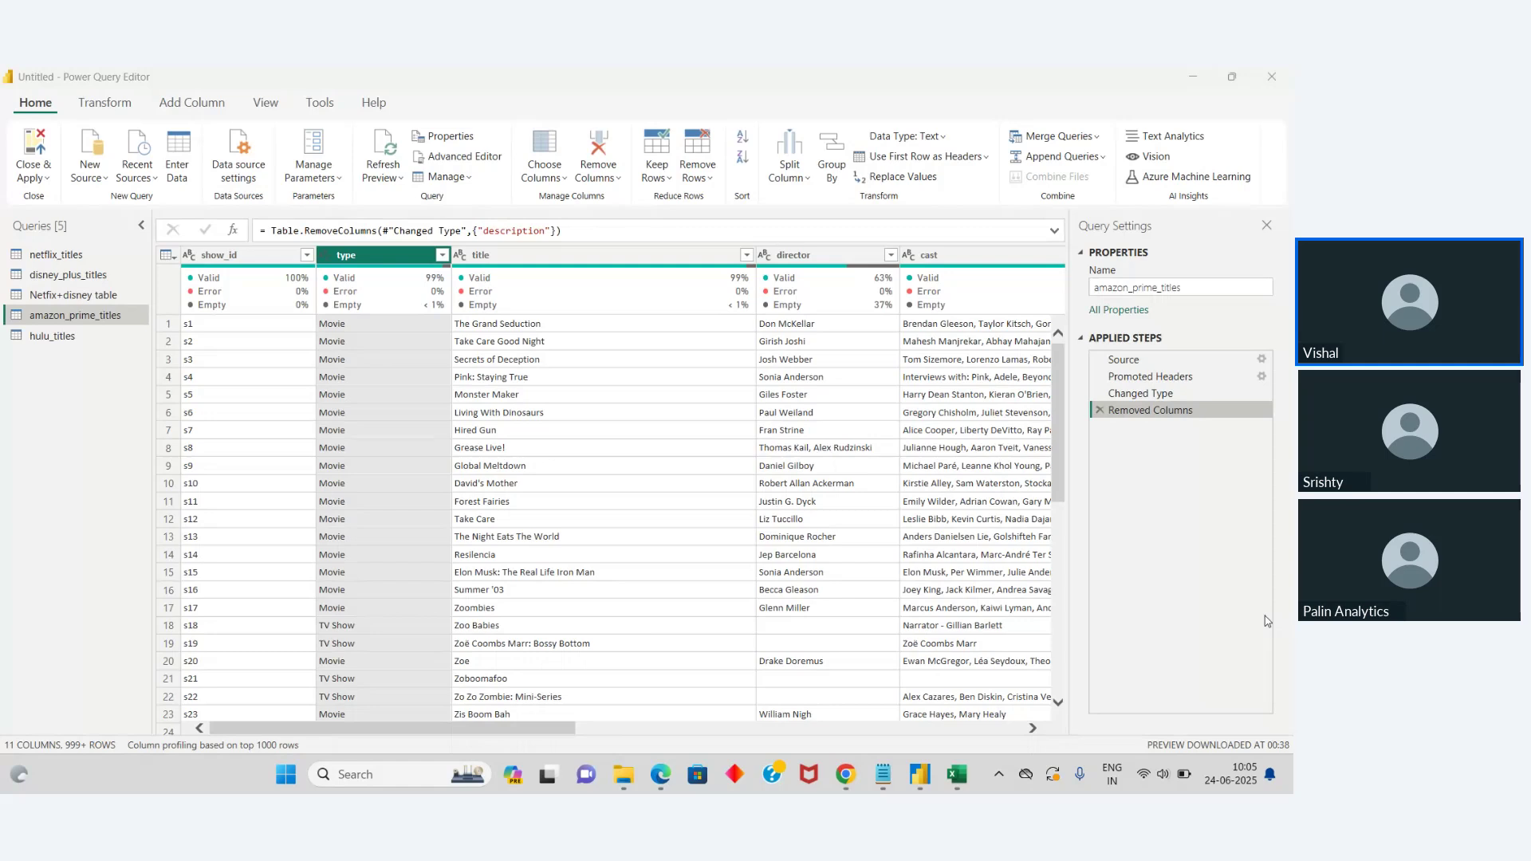
Step: Review the full list of filter values for the type column and close it without filtering
{"action": "mouse_move", "coordinate": [957, 778]}
{"action": "left_click", "coordinate": [442, 255]}
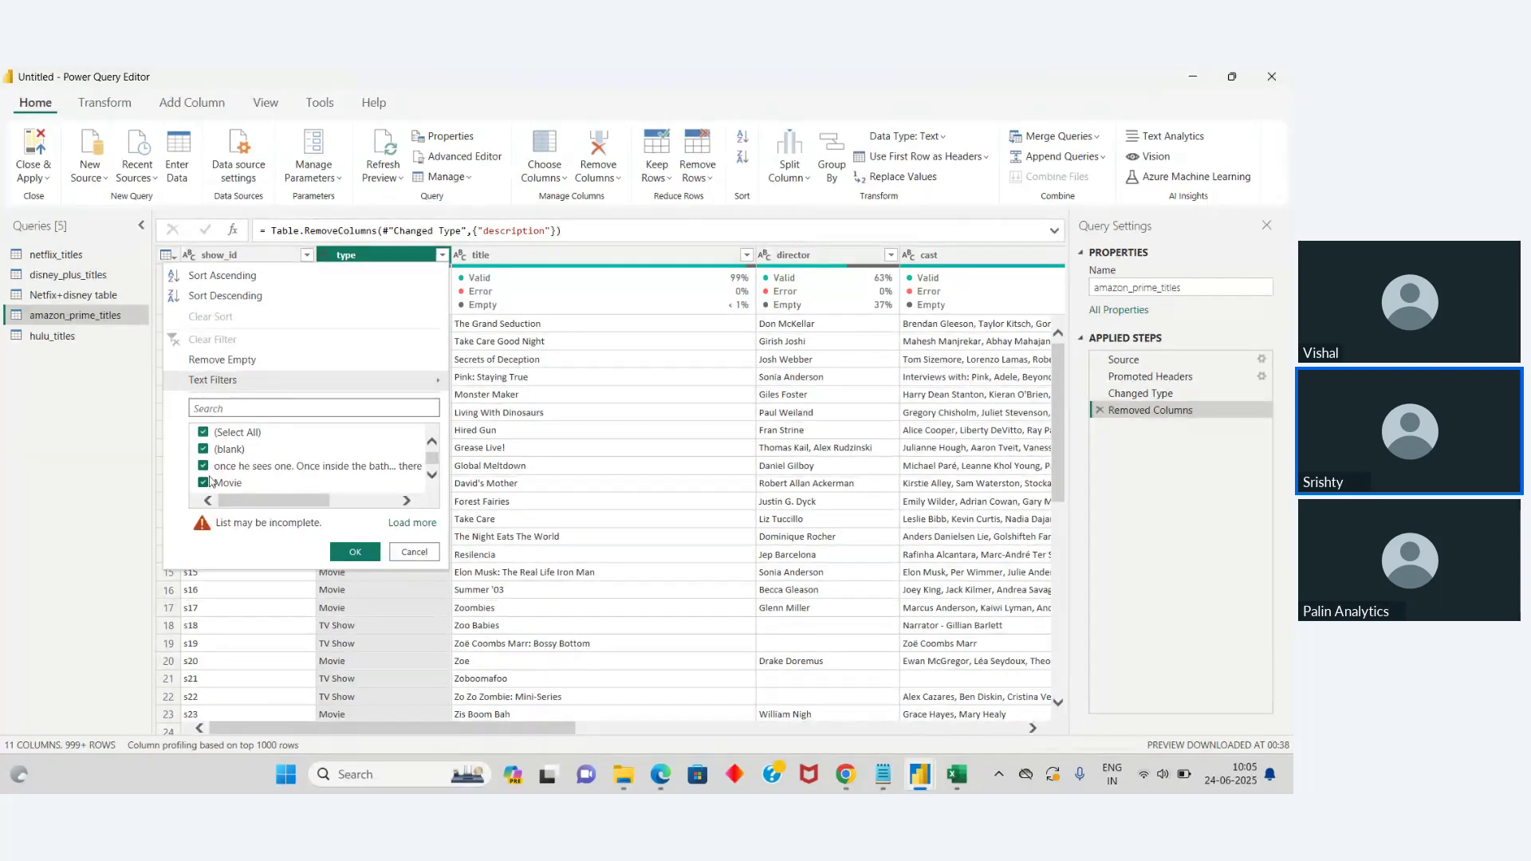
{"action": "left_click", "coordinate": [406, 524]}
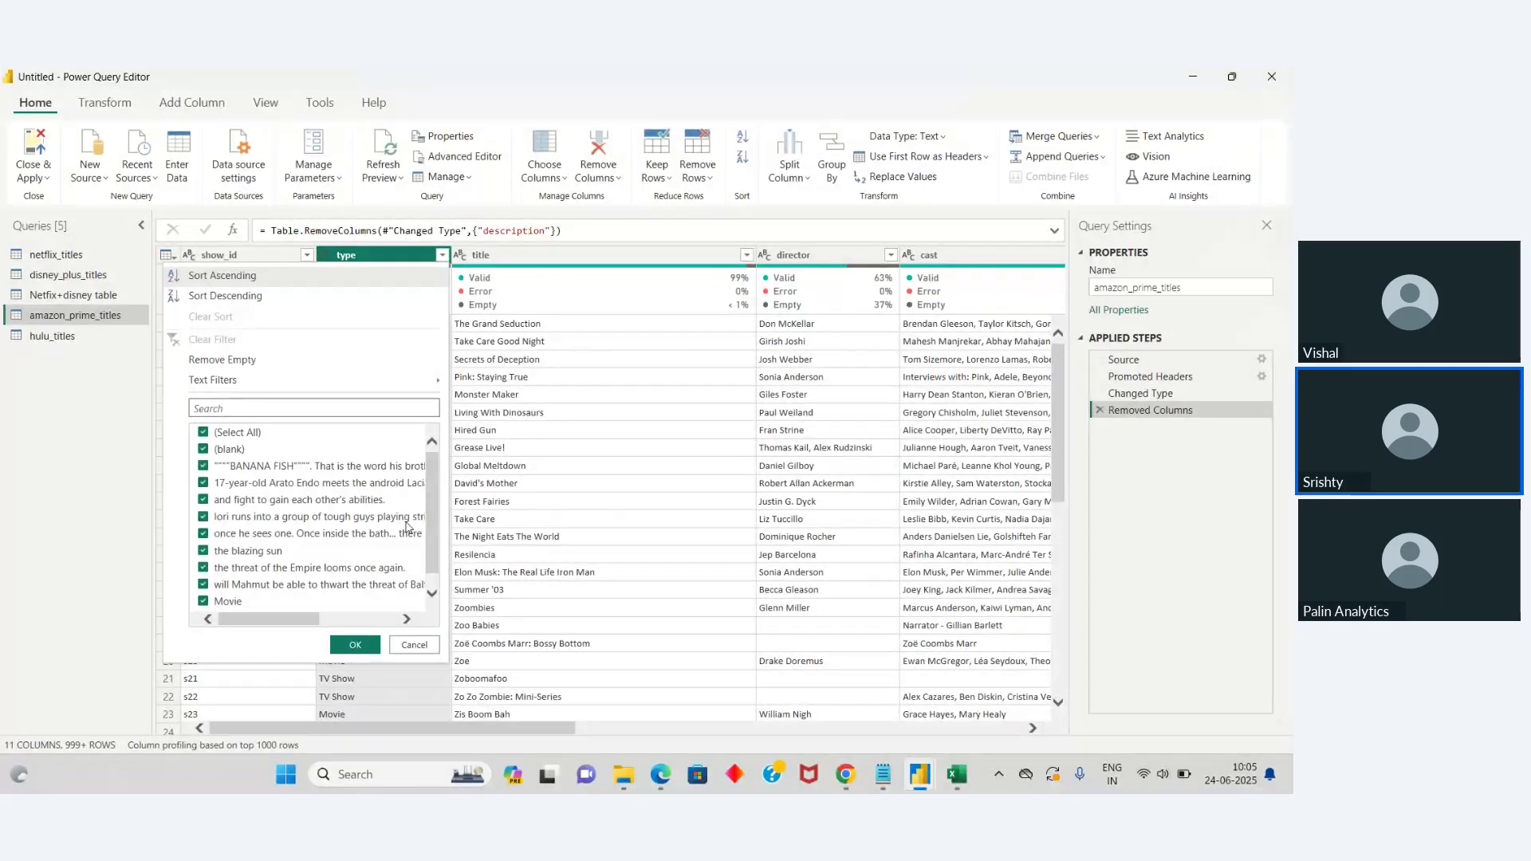
{"action": "left_click", "coordinate": [422, 647]}
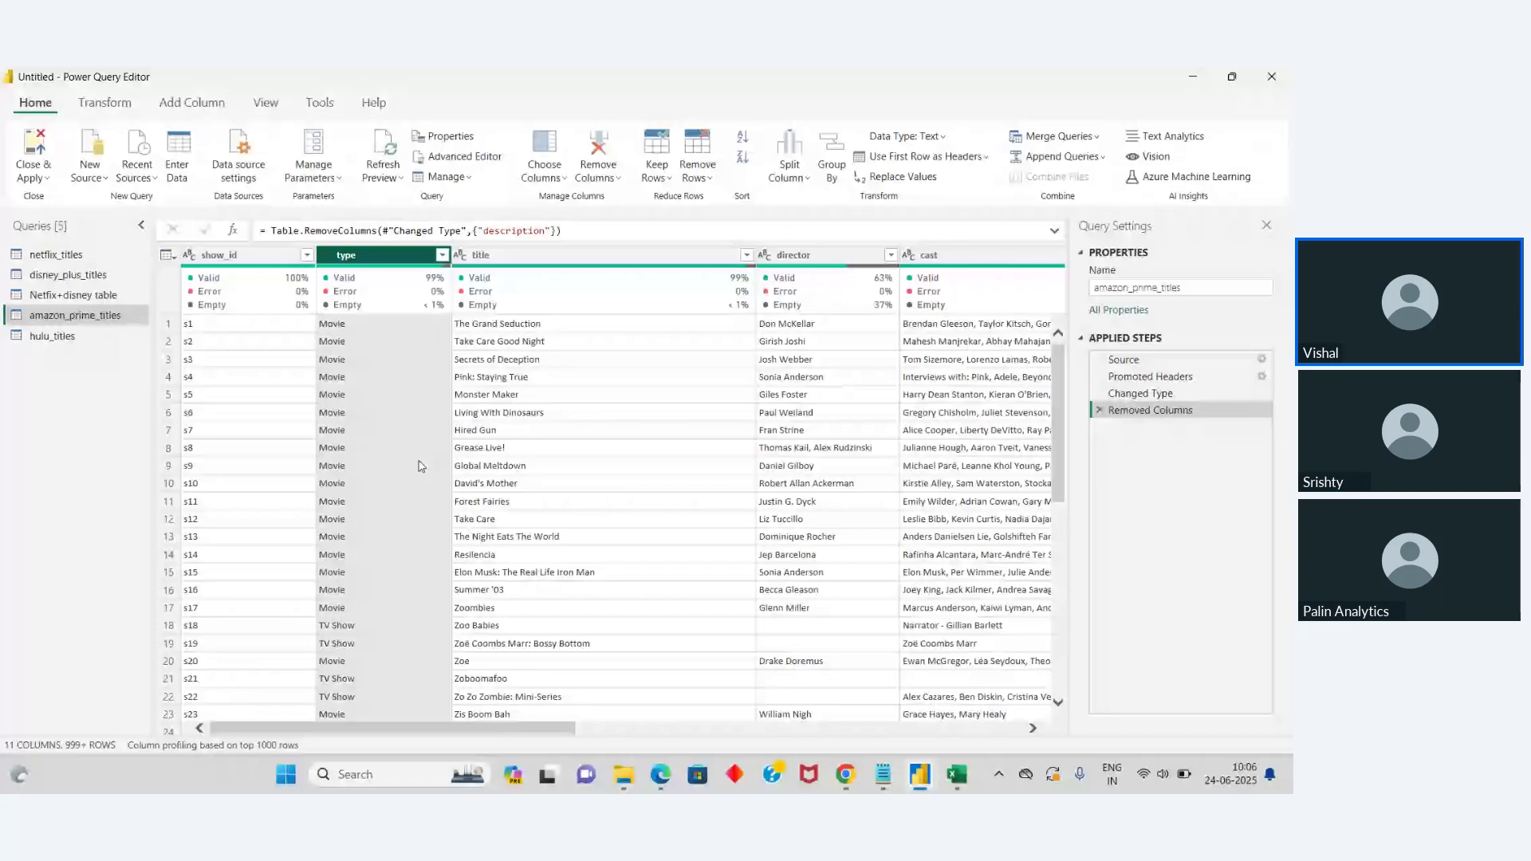
Step: Switch to the Excel workbook and find all cells in amazon_prime_titles containing "The blazing sun"
{"action": "left_click", "coordinate": [959, 777]}
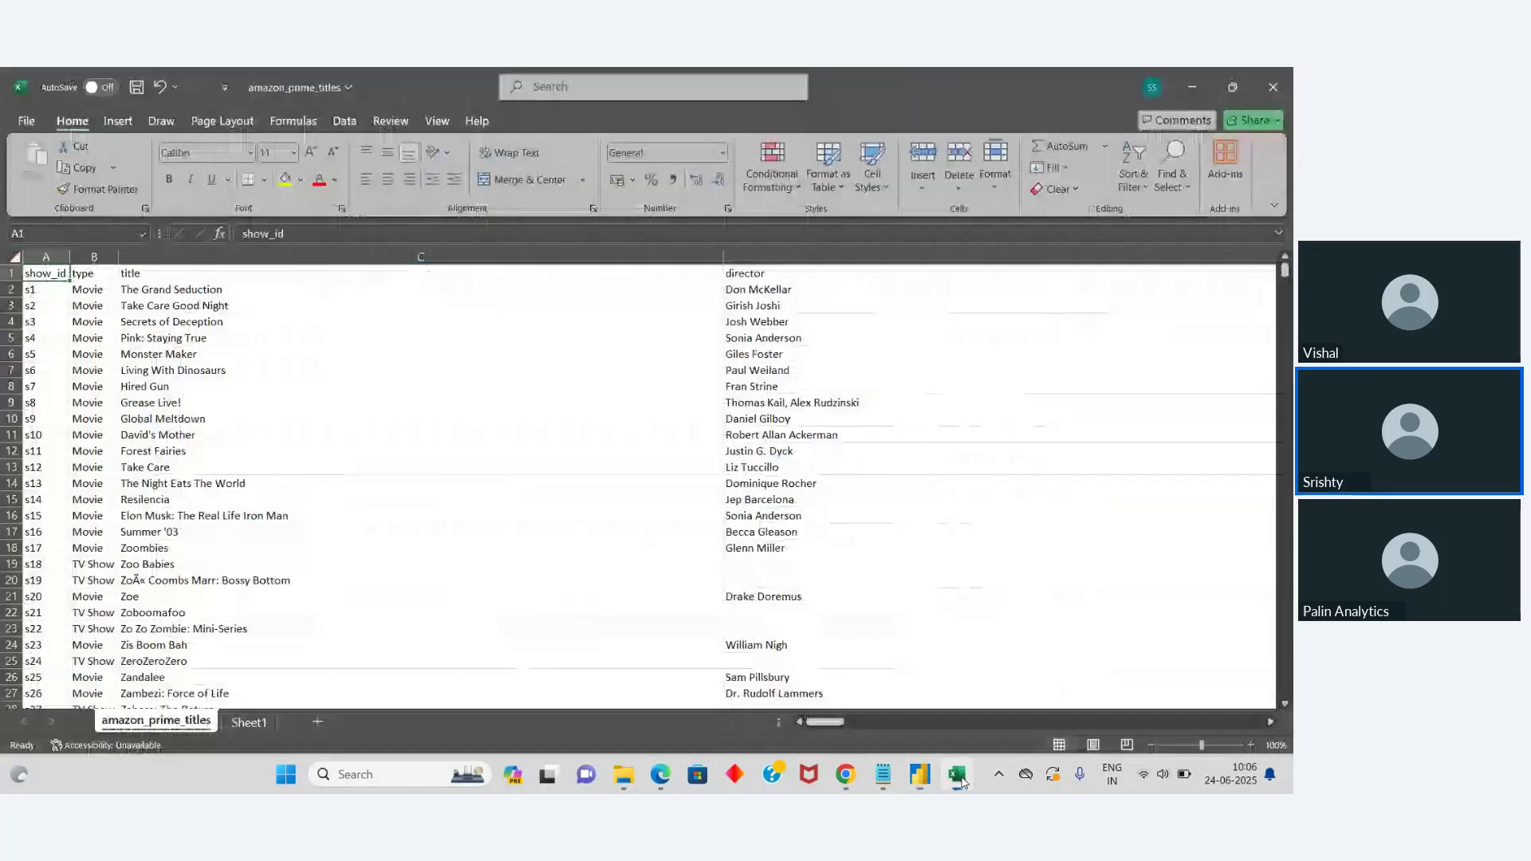
{"action": "left_click", "coordinate": [98, 275]}
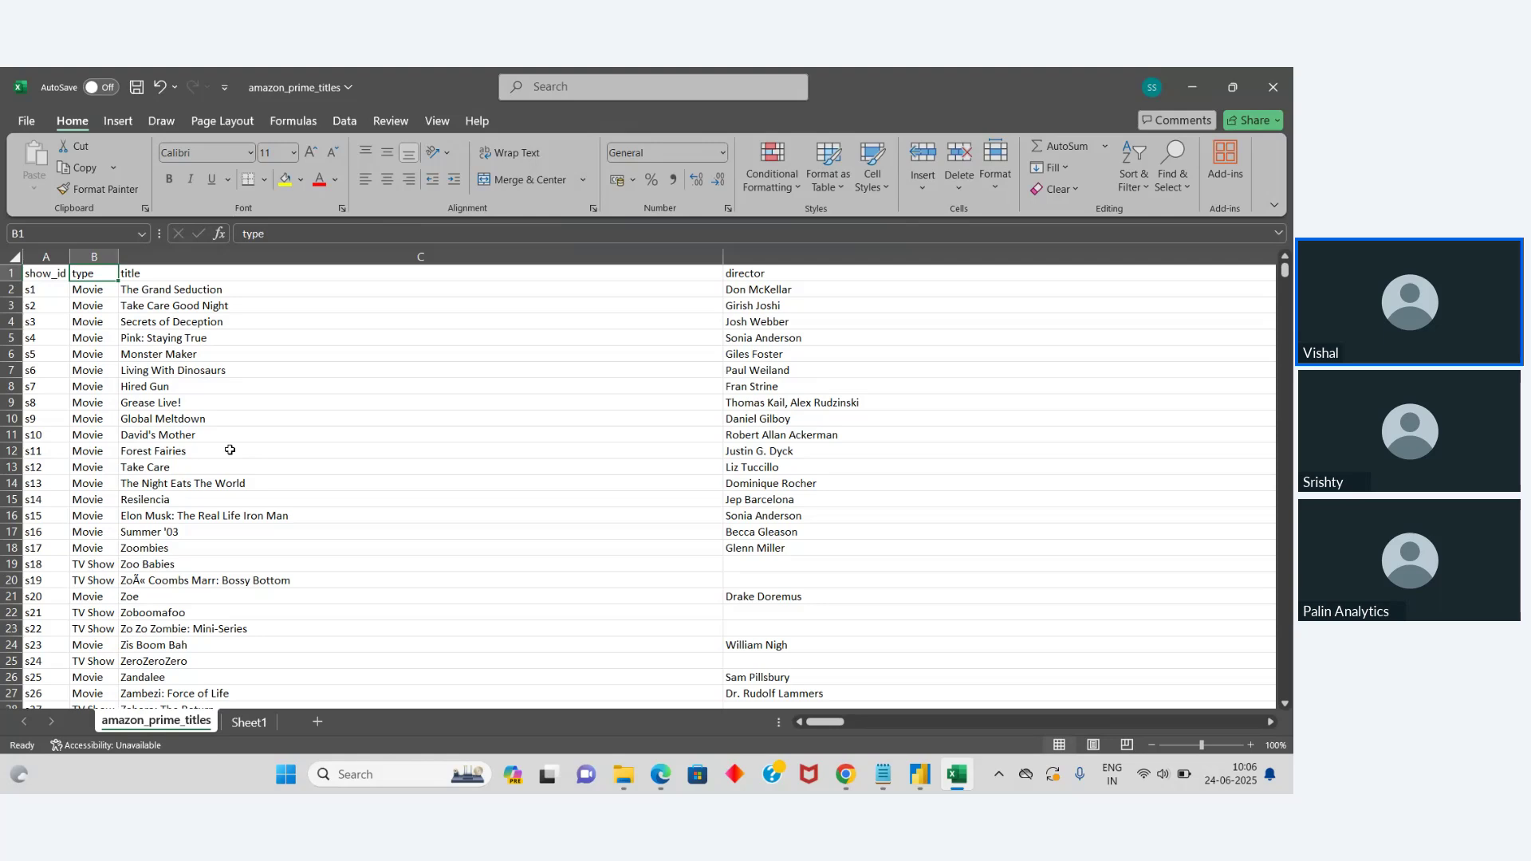
{"action": "key", "text": "ctrl+f"}
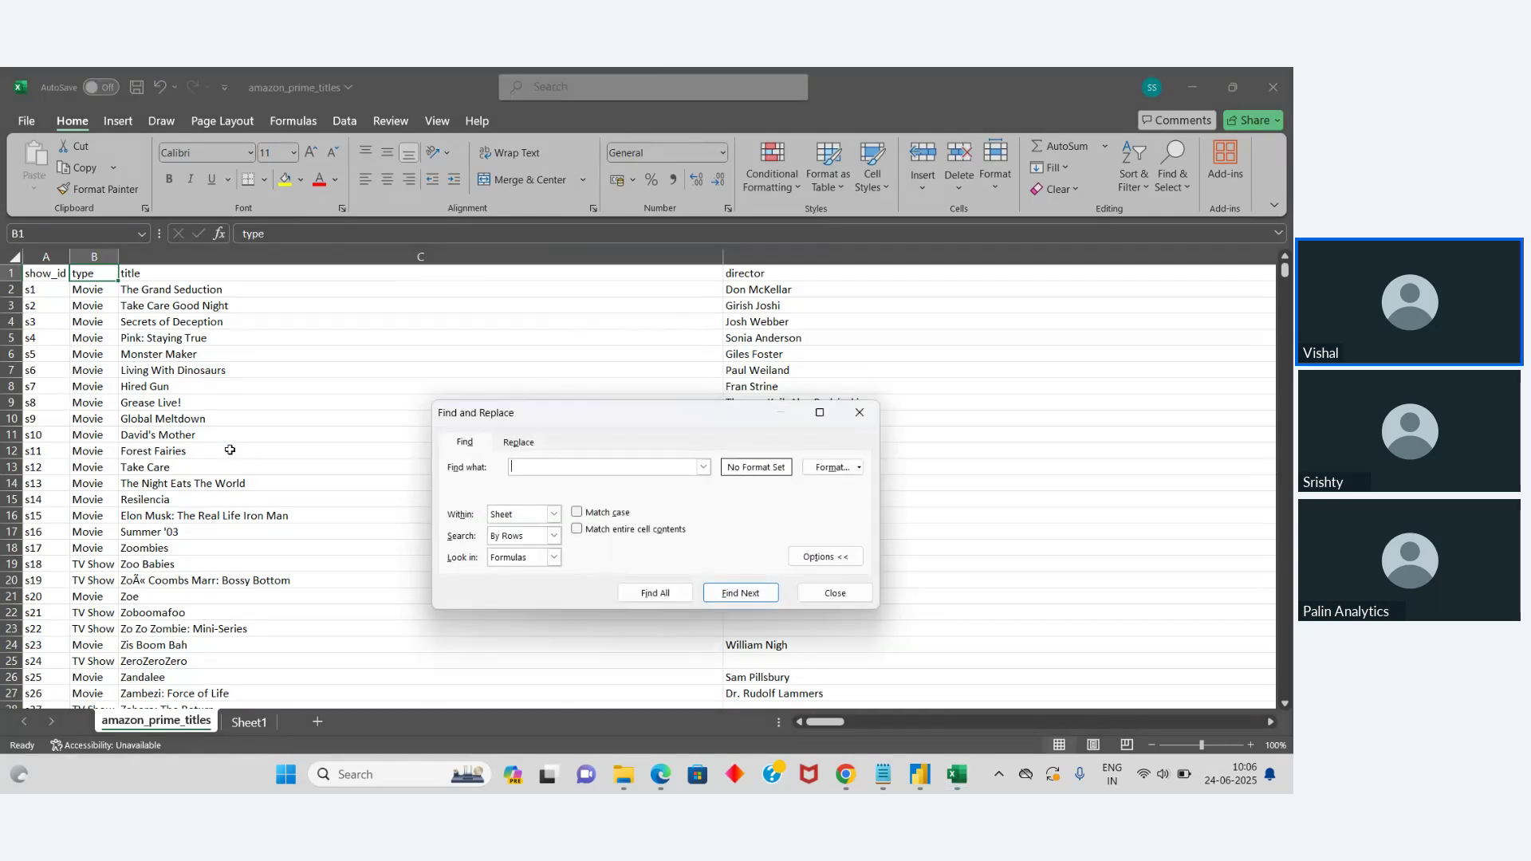
{"action": "type", "text": "The"}
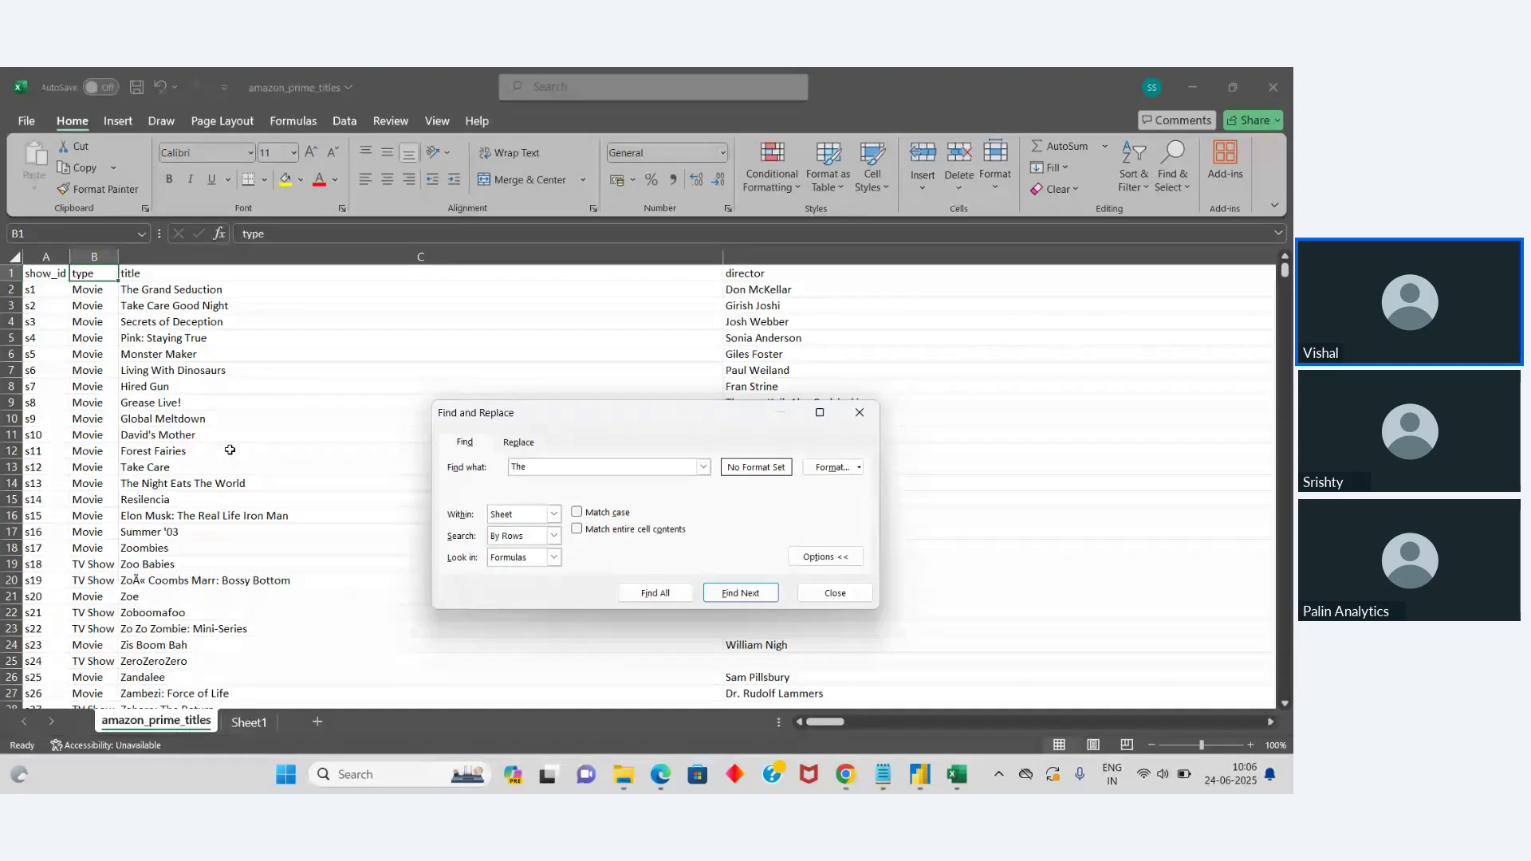
{"action": "type", "text": " blazing sun"}
{"action": "left_click", "coordinate": [678, 592]}
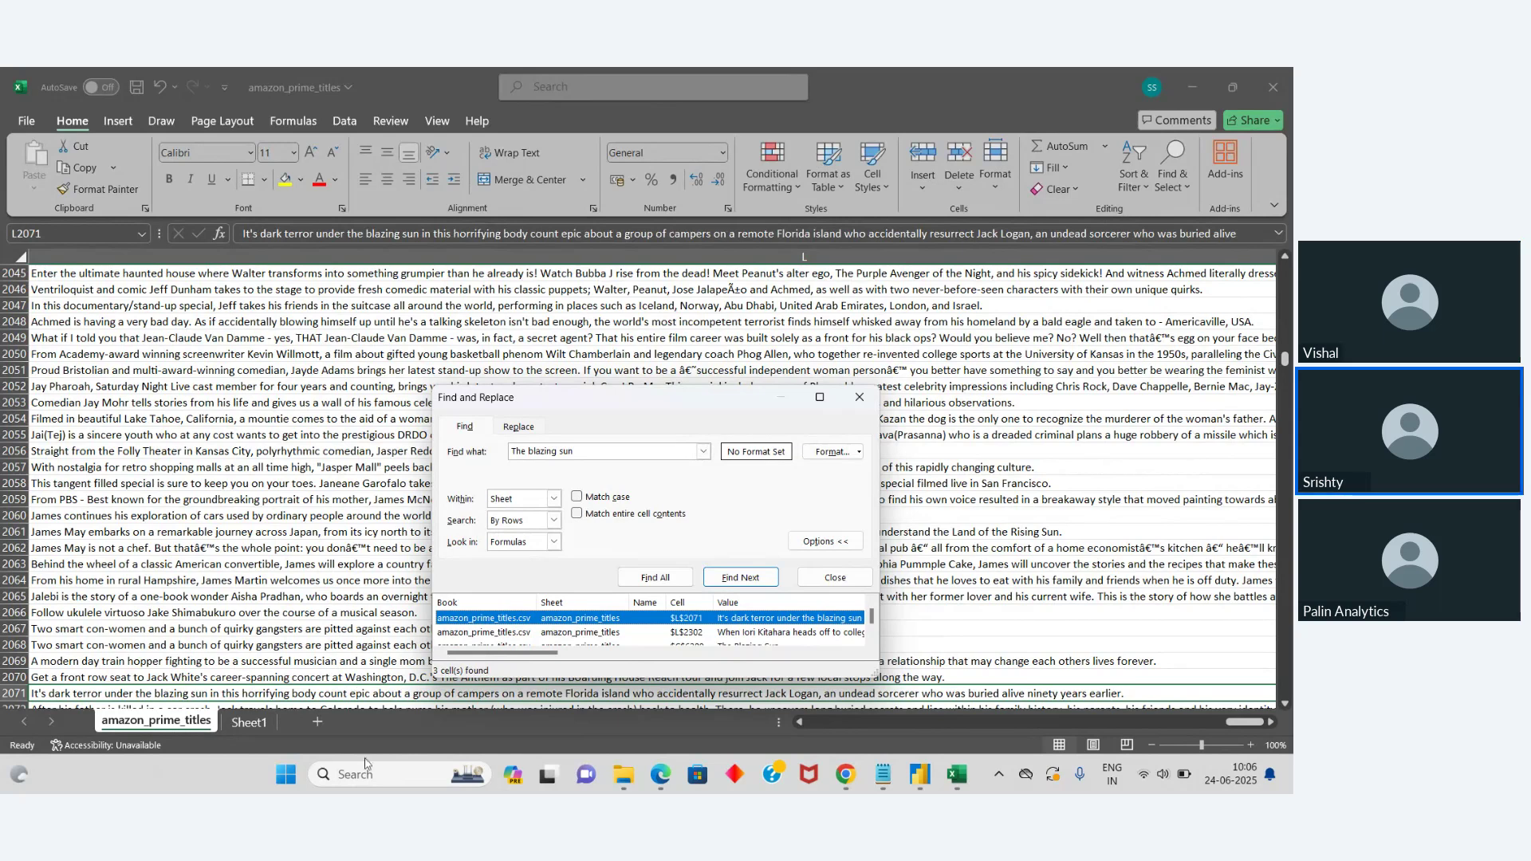
Step: Step through the search matches for "The blazing sun" to inspect the cells that contain the text
{"action": "left_click", "coordinate": [801, 723]}
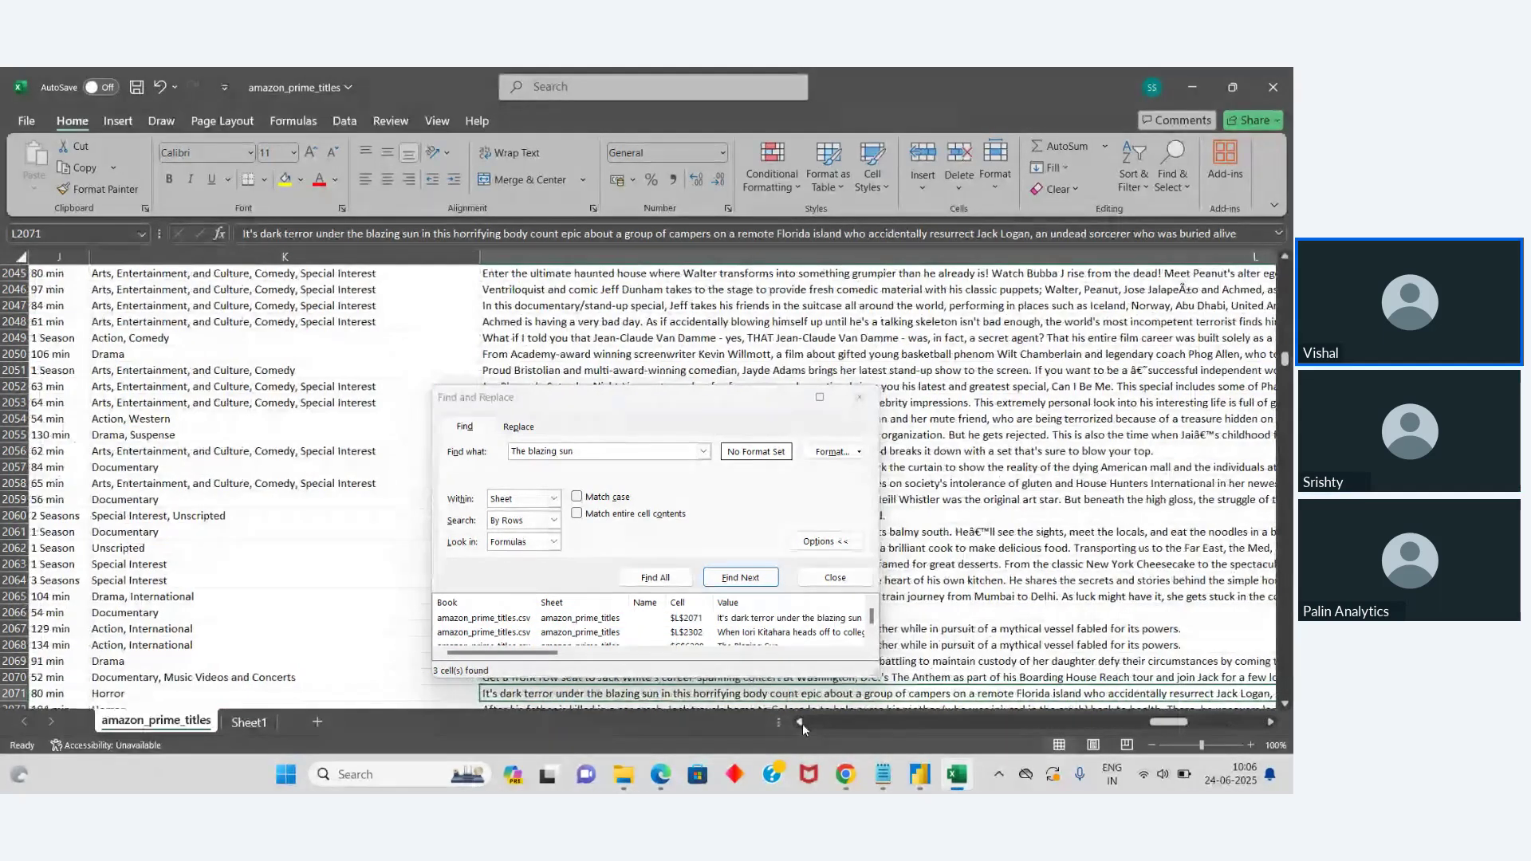
{"action": "left_click", "coordinate": [752, 581]}
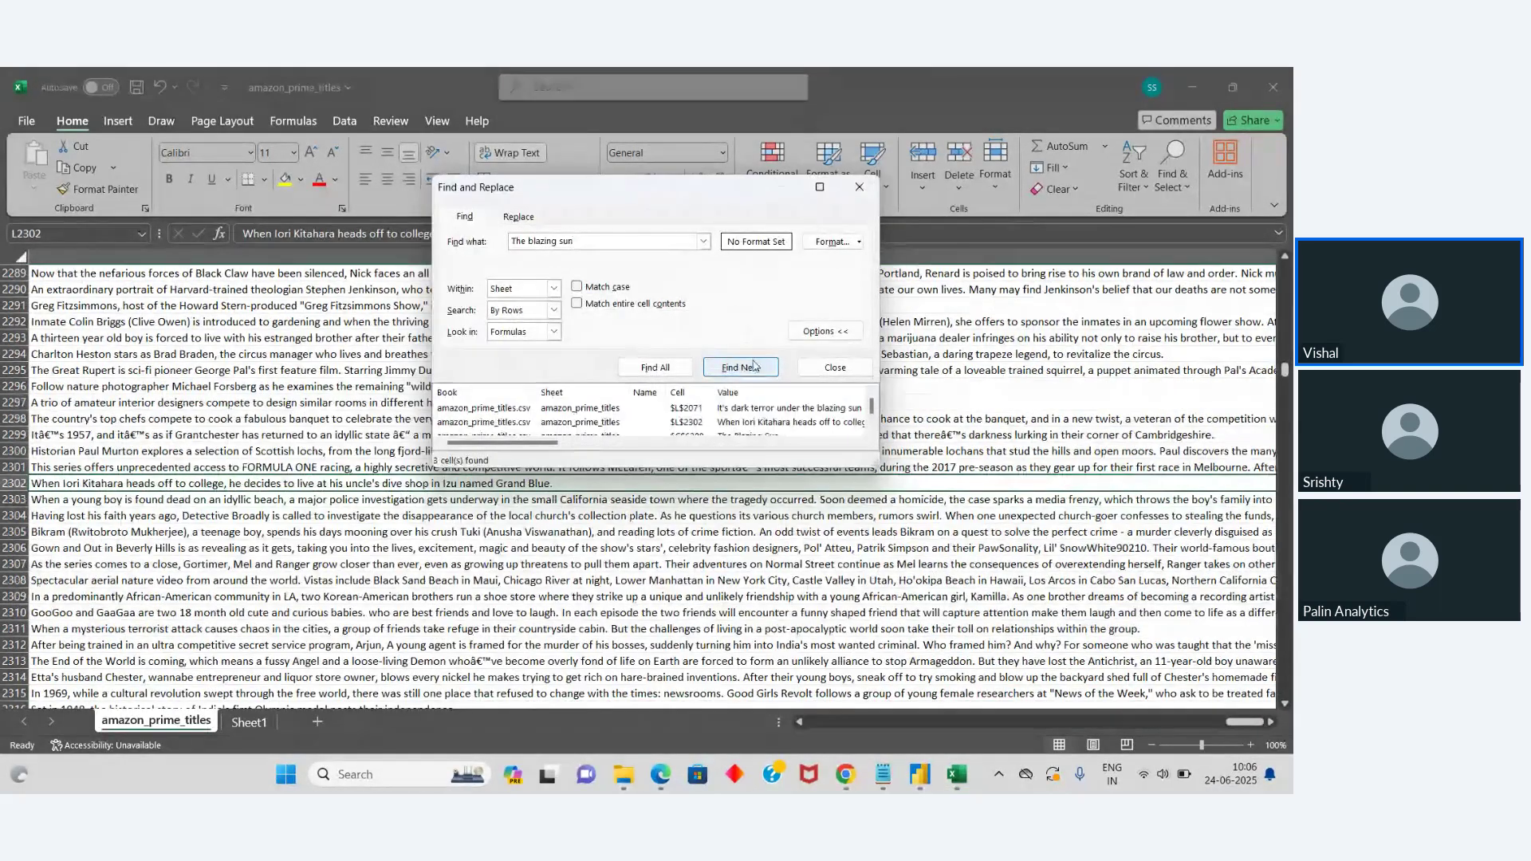
{"action": "left_click", "coordinate": [753, 365]}
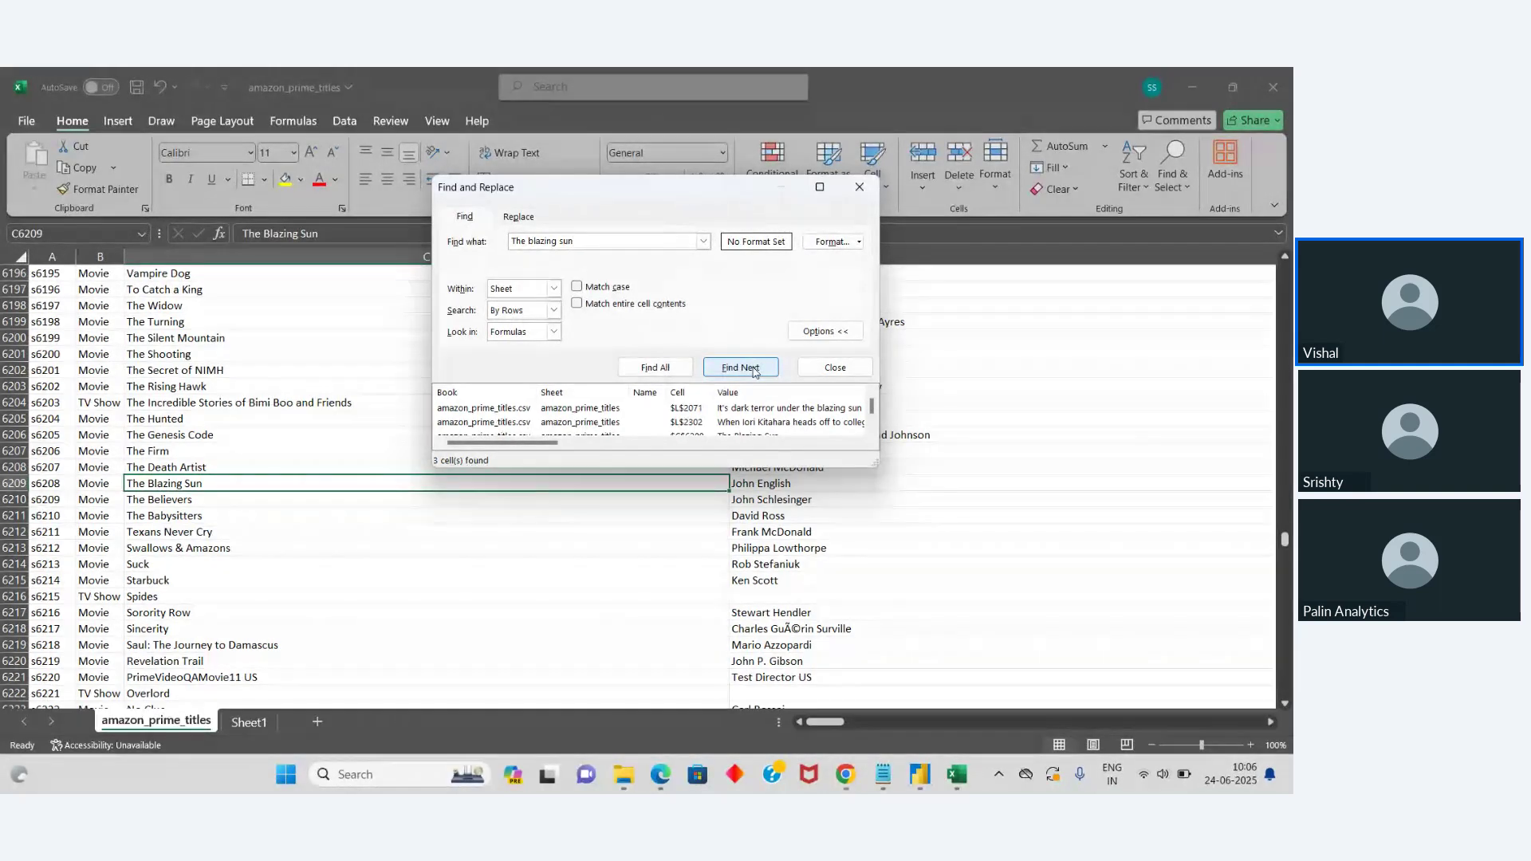
{"action": "left_click", "coordinate": [753, 369]}
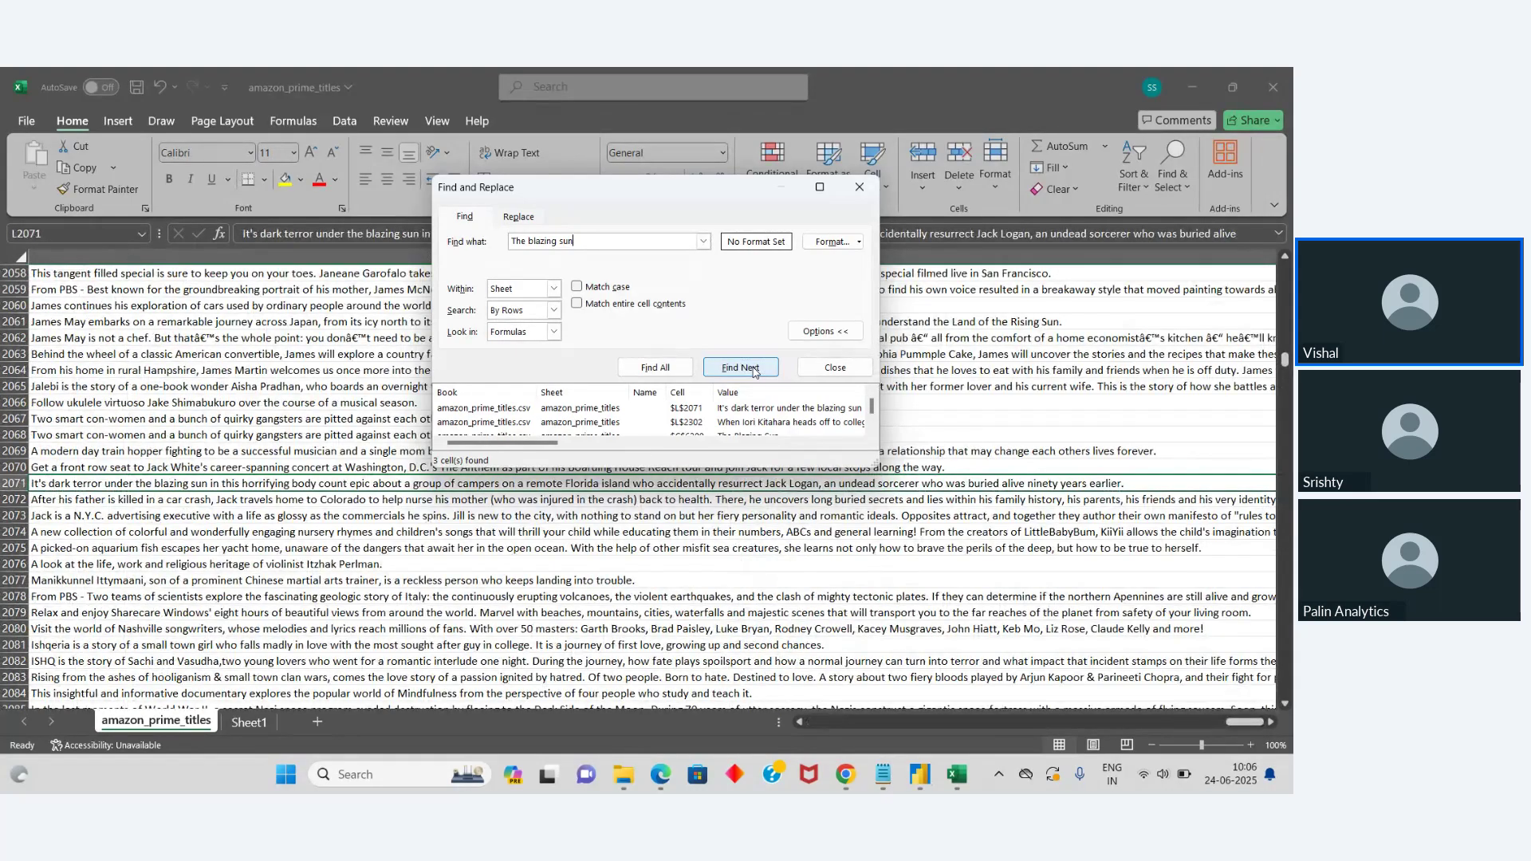
{"action": "left_click", "coordinate": [753, 369]}
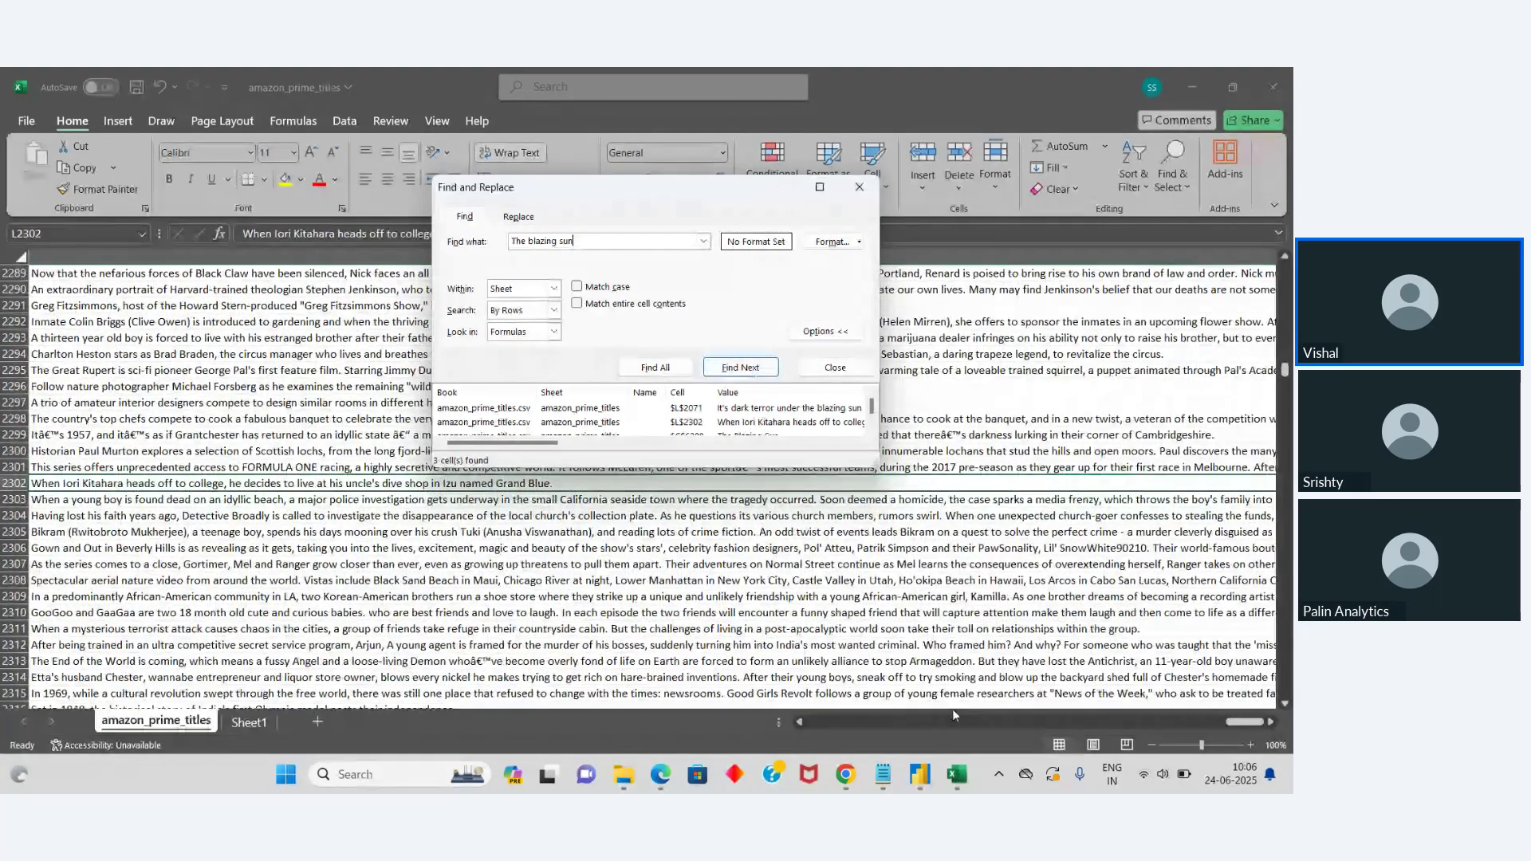
Step: Switch to Power Query Editor and look at the hulu_titles query before returning to amazon_prime_titles
{"action": "mouse_move", "coordinate": [920, 775]}
{"action": "left_click", "coordinate": [979, 703]}
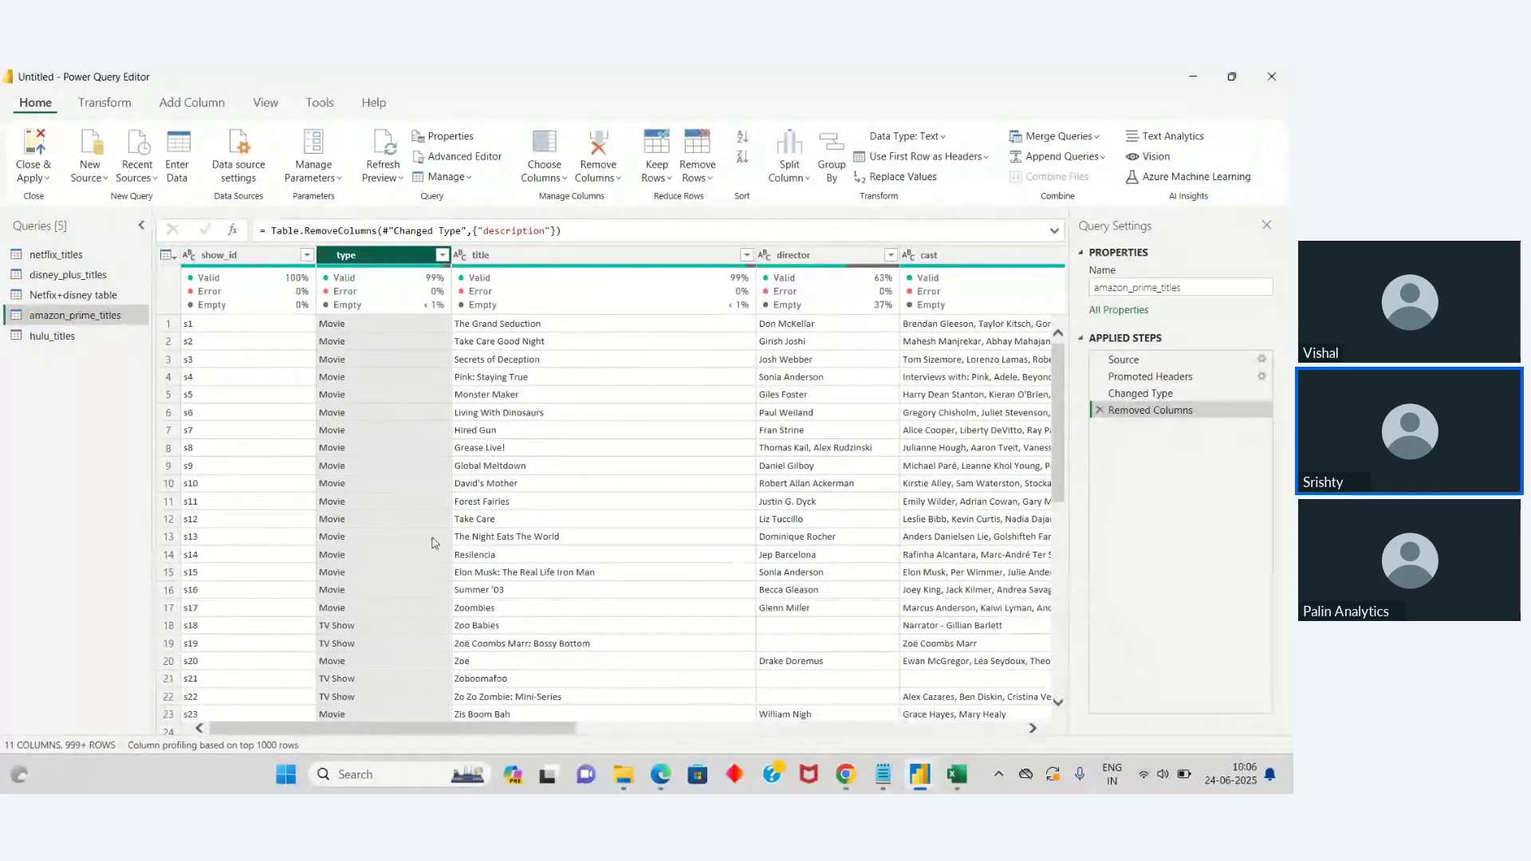
{"action": "left_click", "coordinate": [67, 342]}
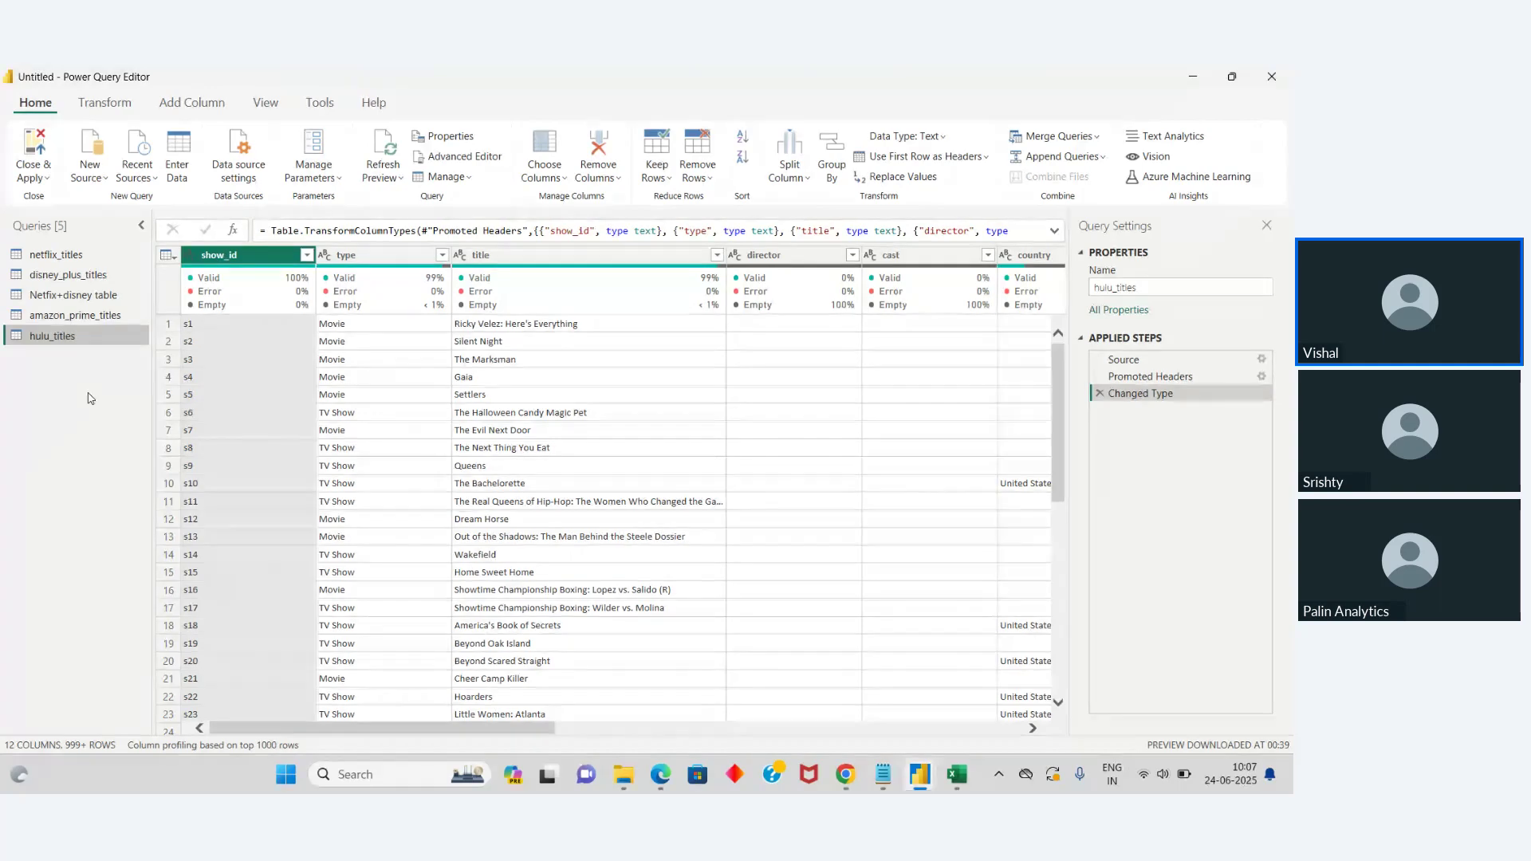
{"action": "left_click", "coordinate": [88, 315]}
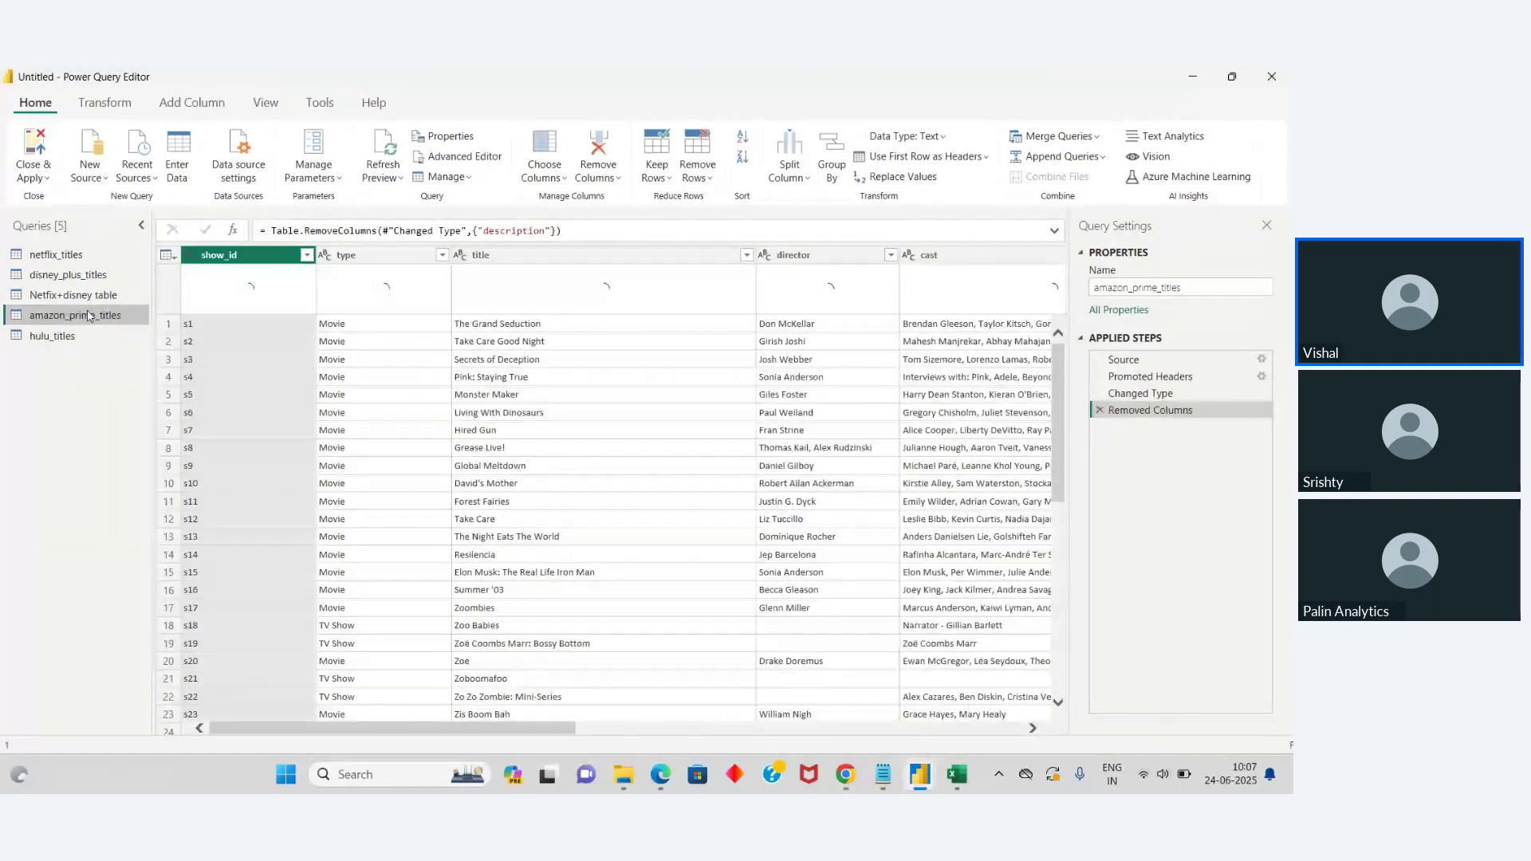
Step: Switch back to the Excel workbook and move Sheet1 ahead of the amazon_prime_titles sheet
{"action": "mouse_move", "coordinate": [941, 788]}
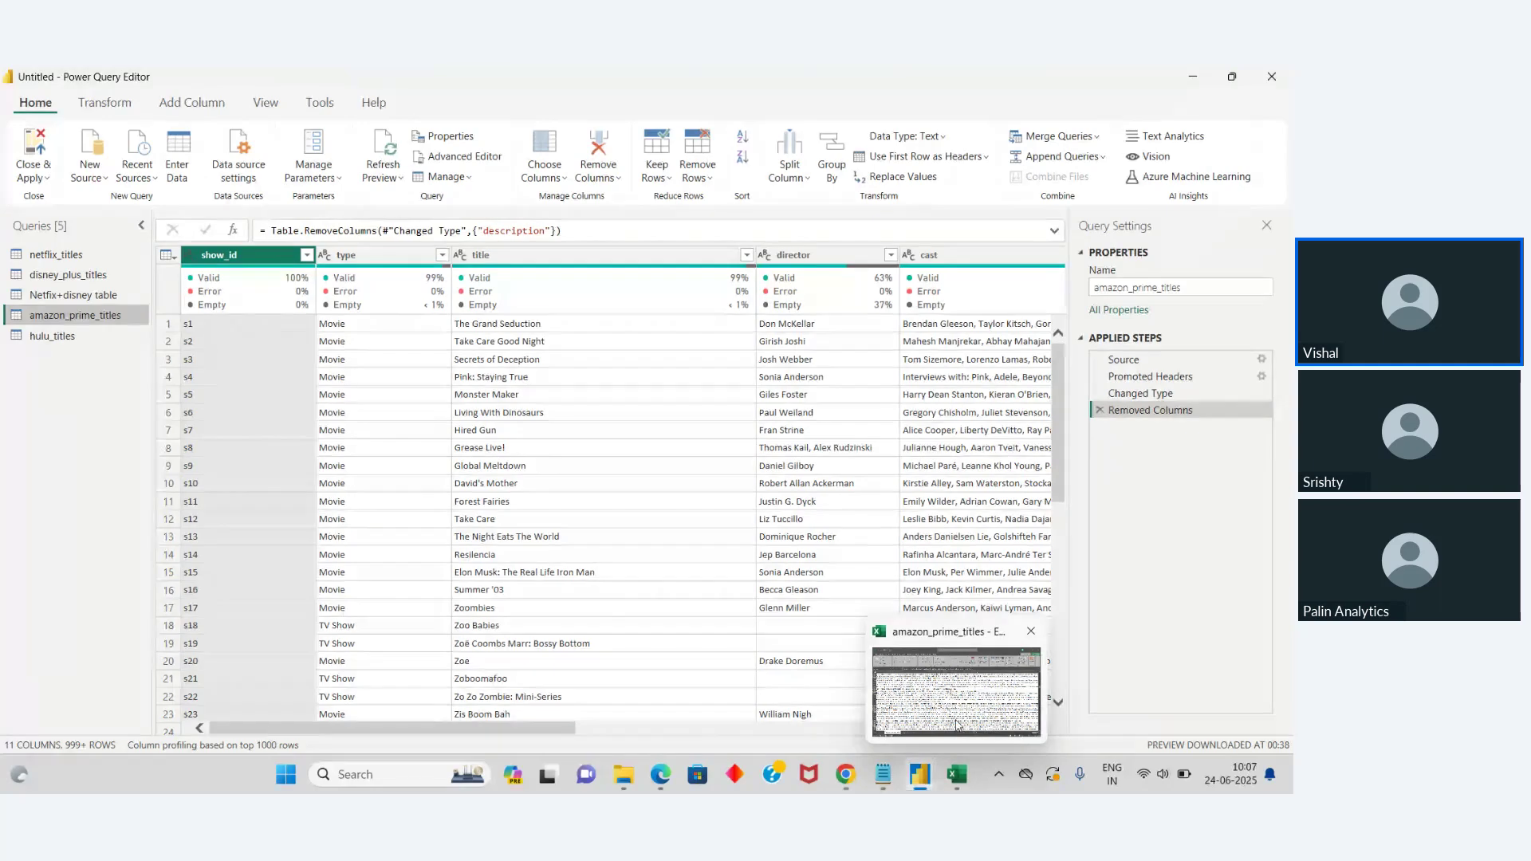
{"action": "left_click", "coordinate": [953, 710]}
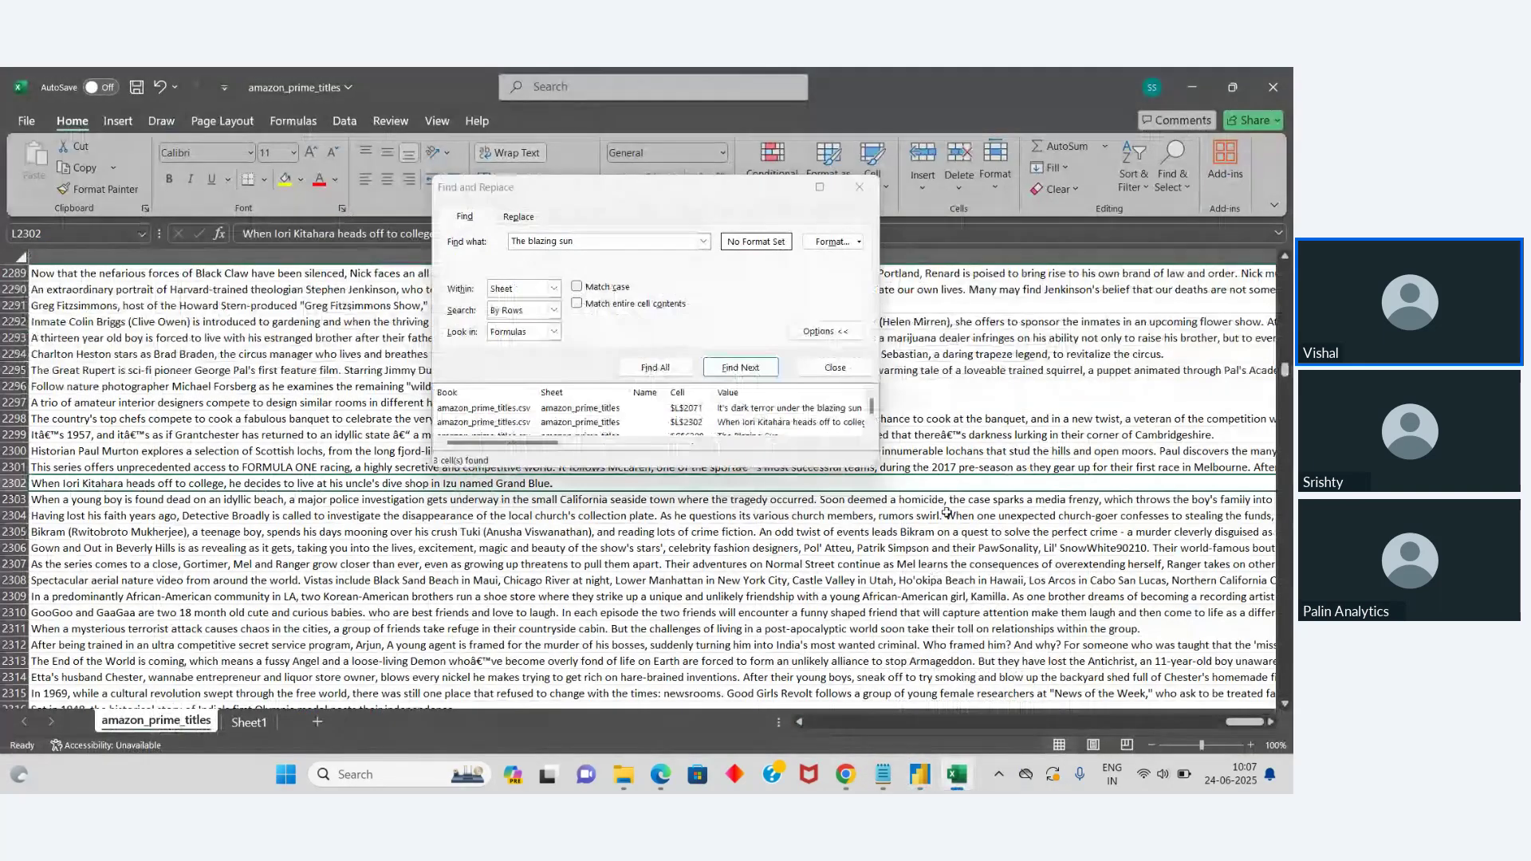
{"action": "left_click", "coordinate": [833, 366]}
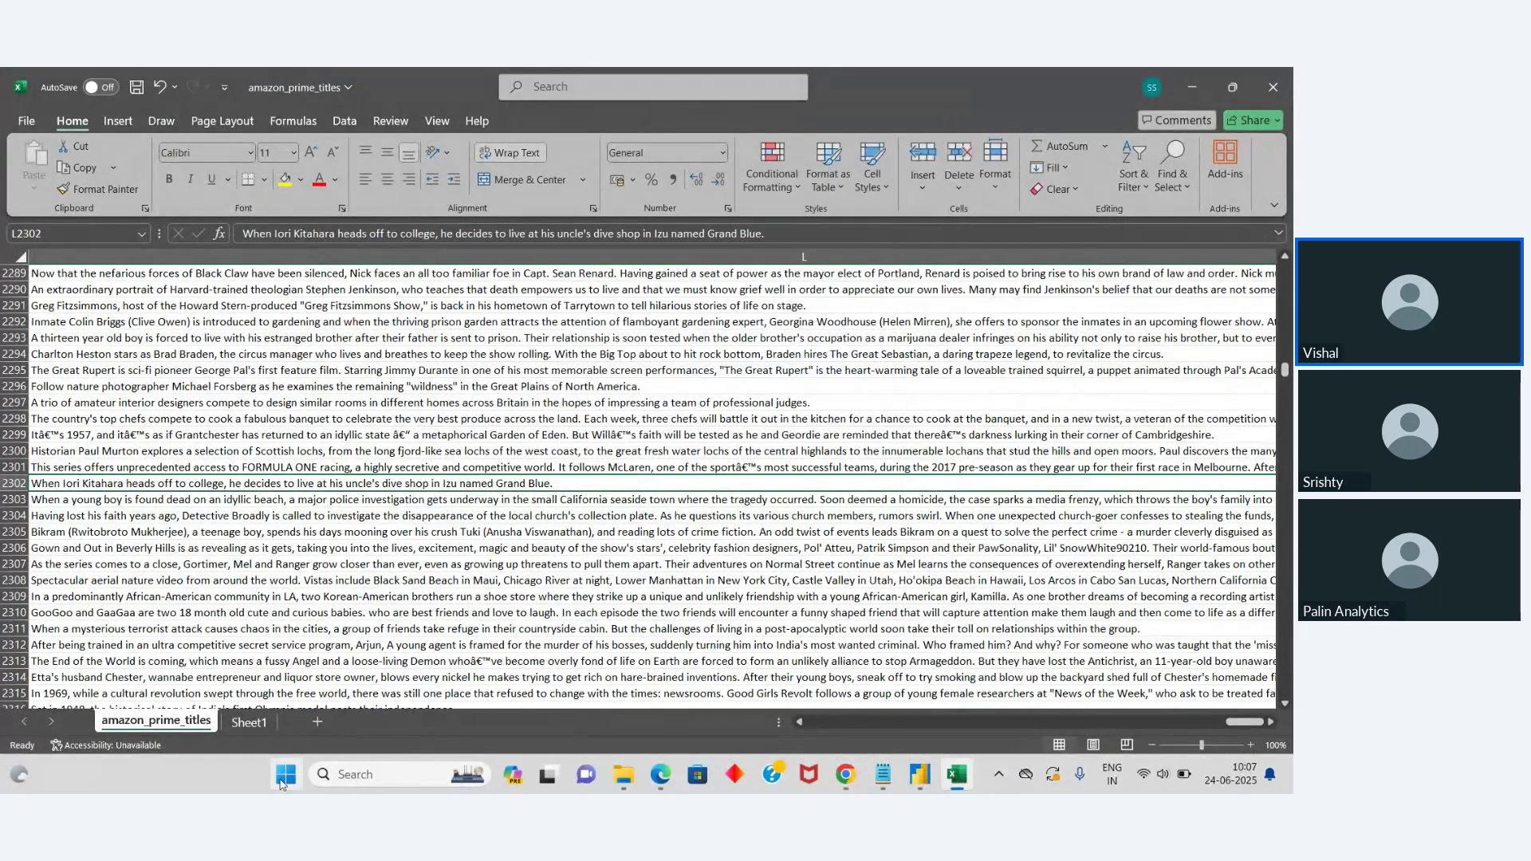
{"action": "left_click", "coordinate": [256, 722]}
{"action": "left_click_drag", "start_coordinate": [271, 720], "coordinate": [88, 722]}
{"action": "left_click", "coordinate": [187, 721]}
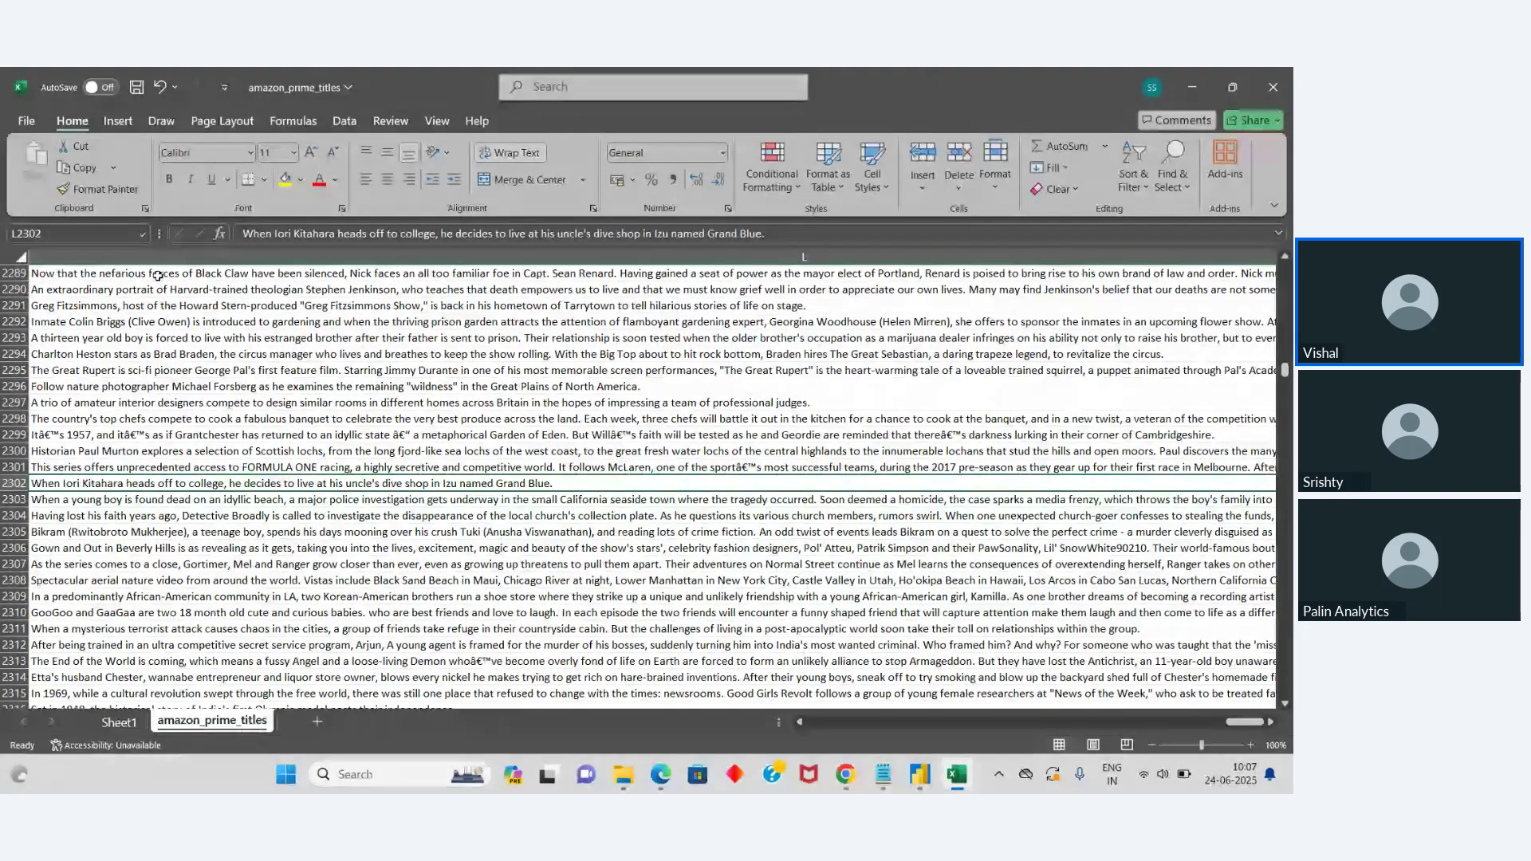
Step: Save a copy of the amazon_prime_titles file to the Desktop as "amzon excel" in Excel Workbook format
{"action": "left_click", "coordinate": [26, 120]}
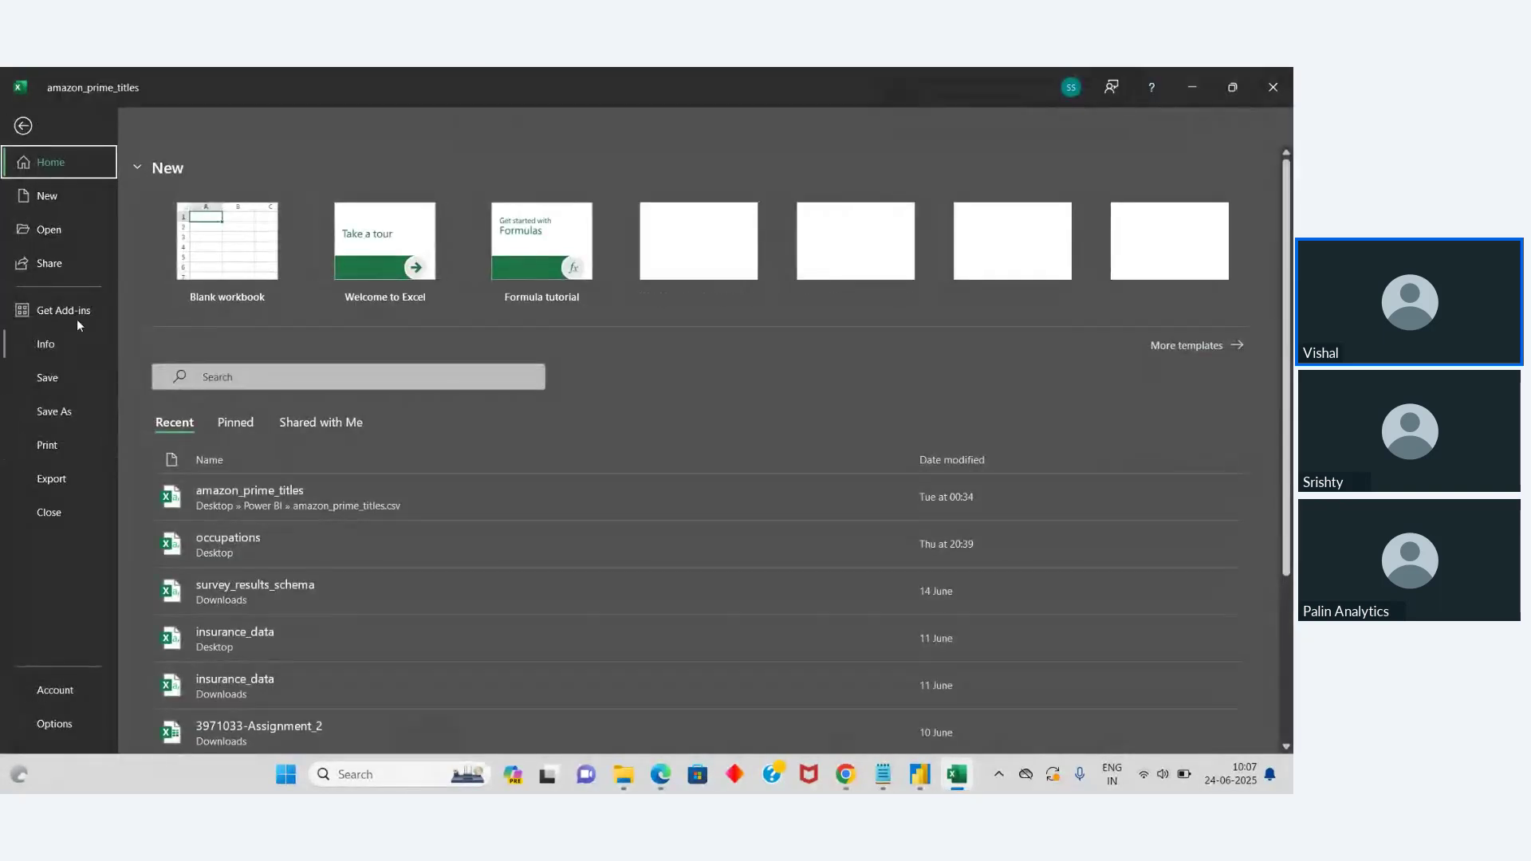
{"action": "left_click", "coordinate": [69, 413]}
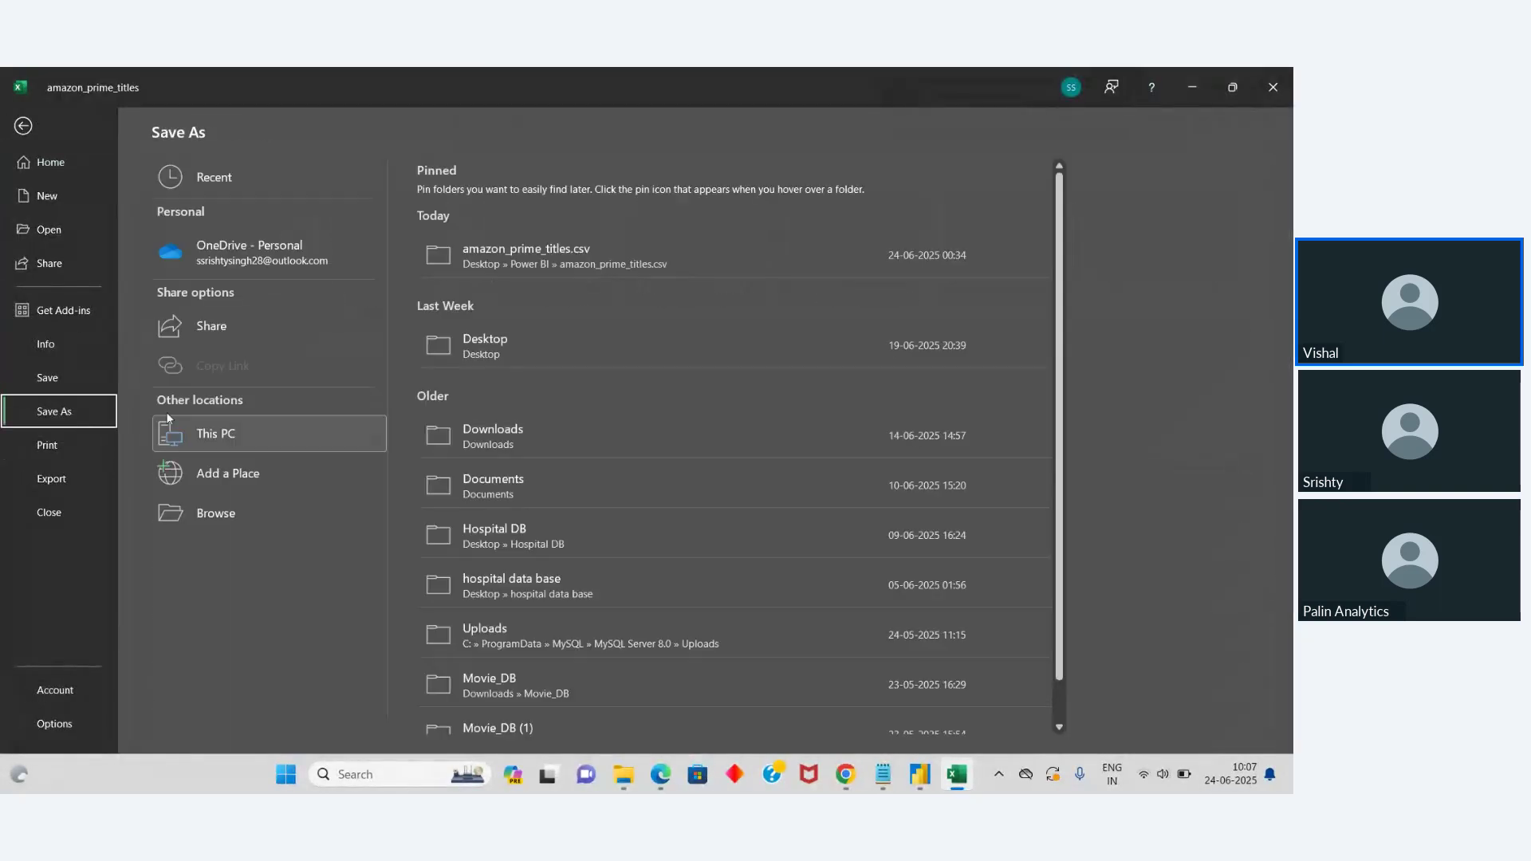
{"action": "left_click", "coordinate": [274, 439]}
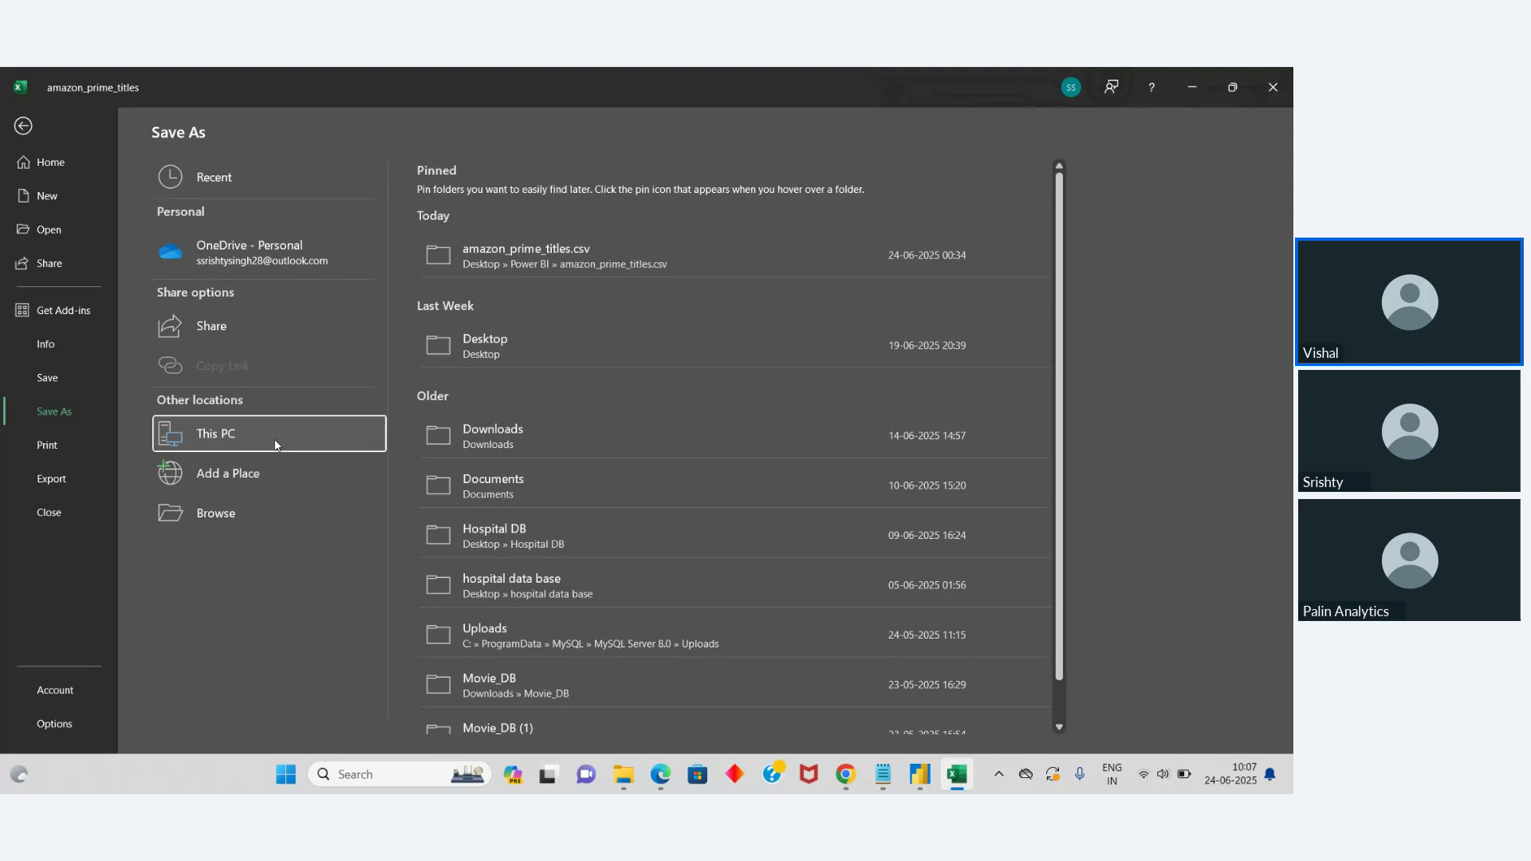
{"action": "left_click", "coordinate": [481, 336]}
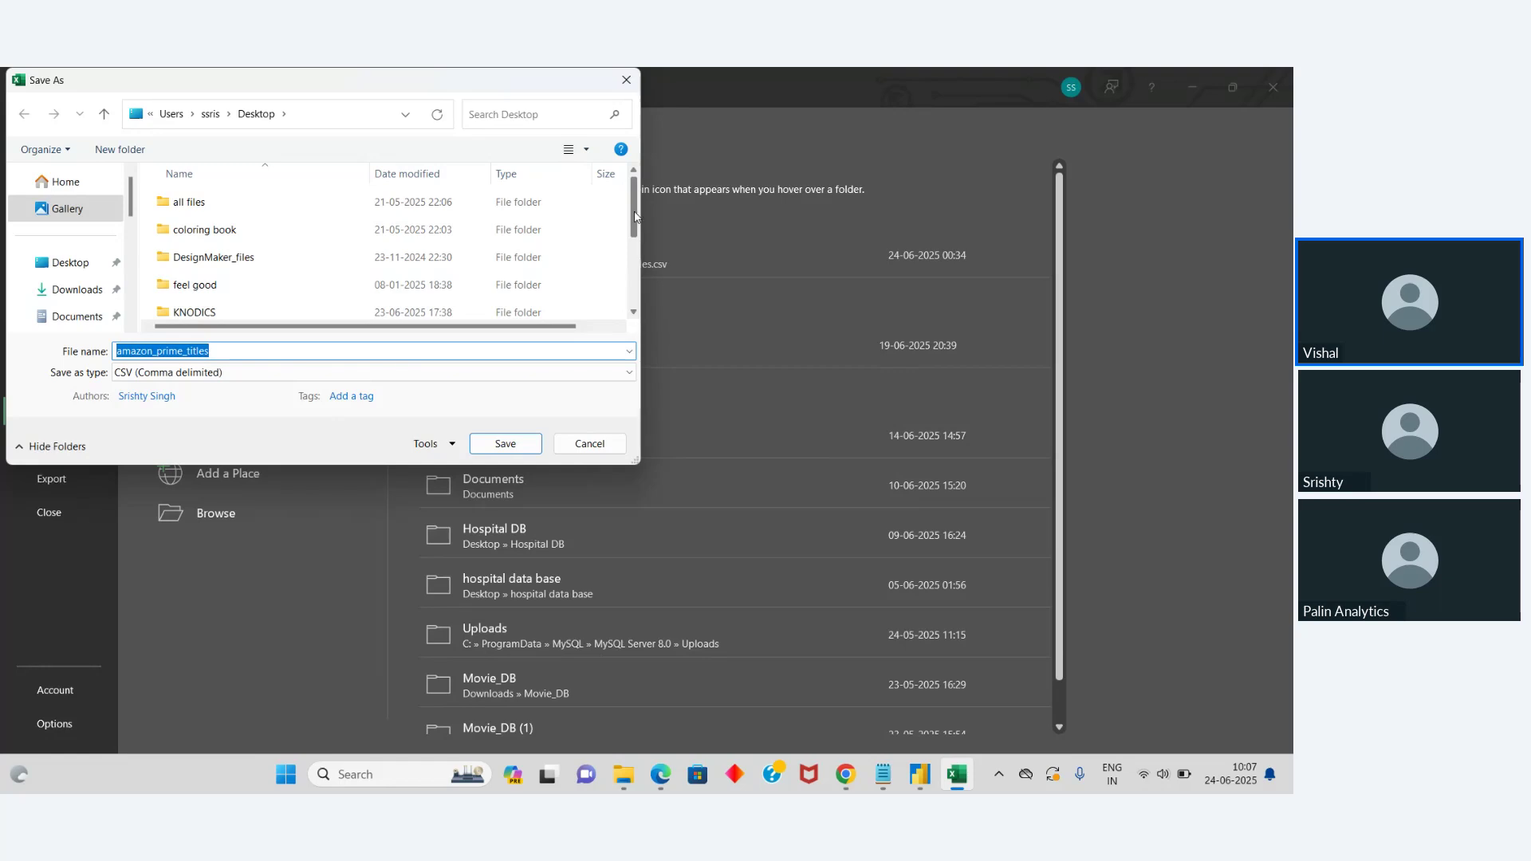
{"action": "key", "text": "BackSpace"}
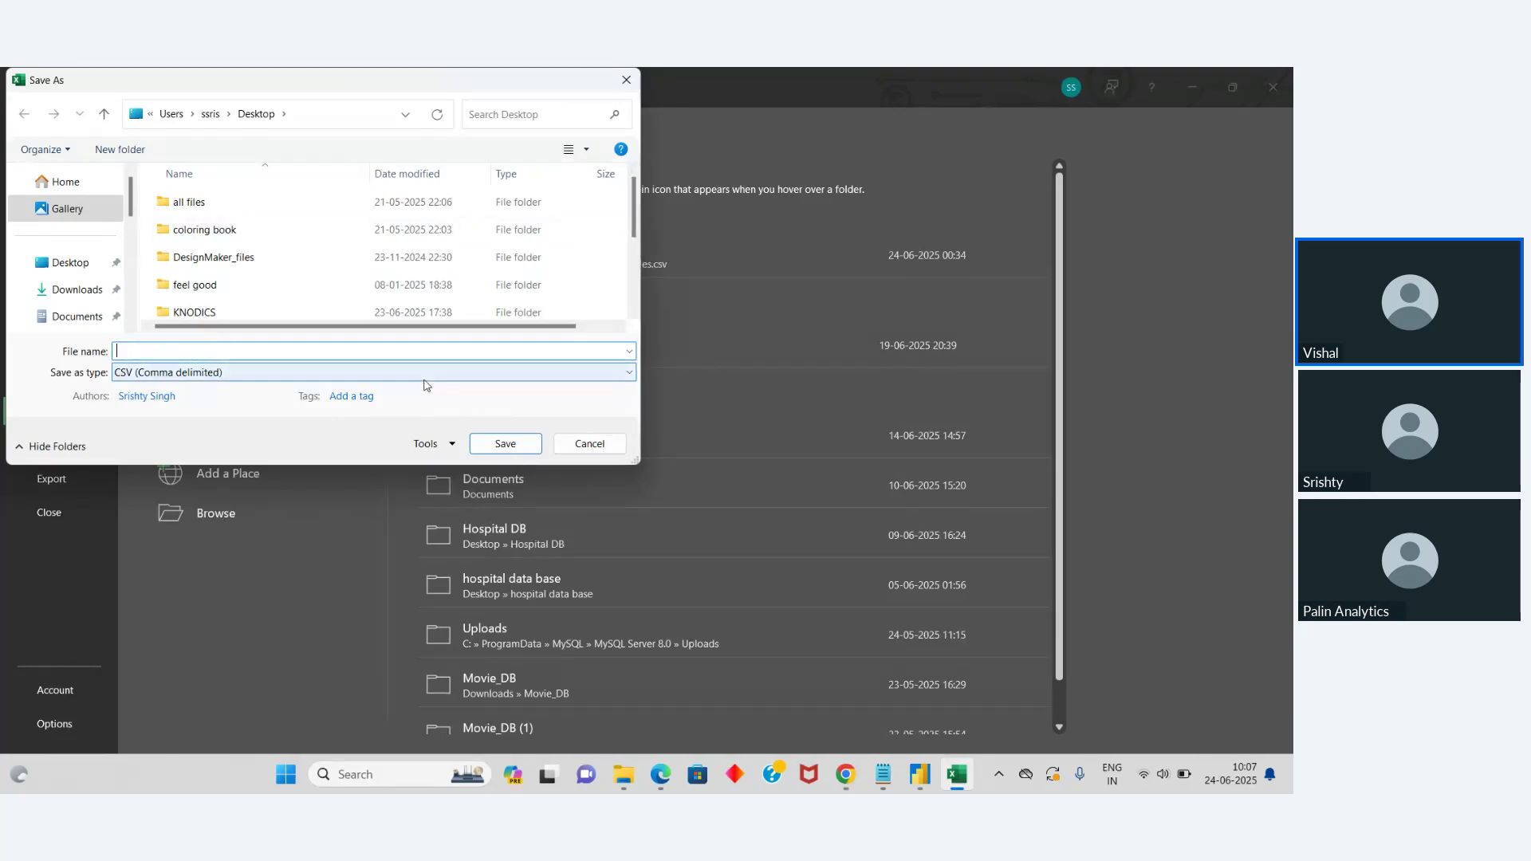
{"action": "type", "text": "amzon excel"}
{"action": "left_click", "coordinate": [443, 373]}
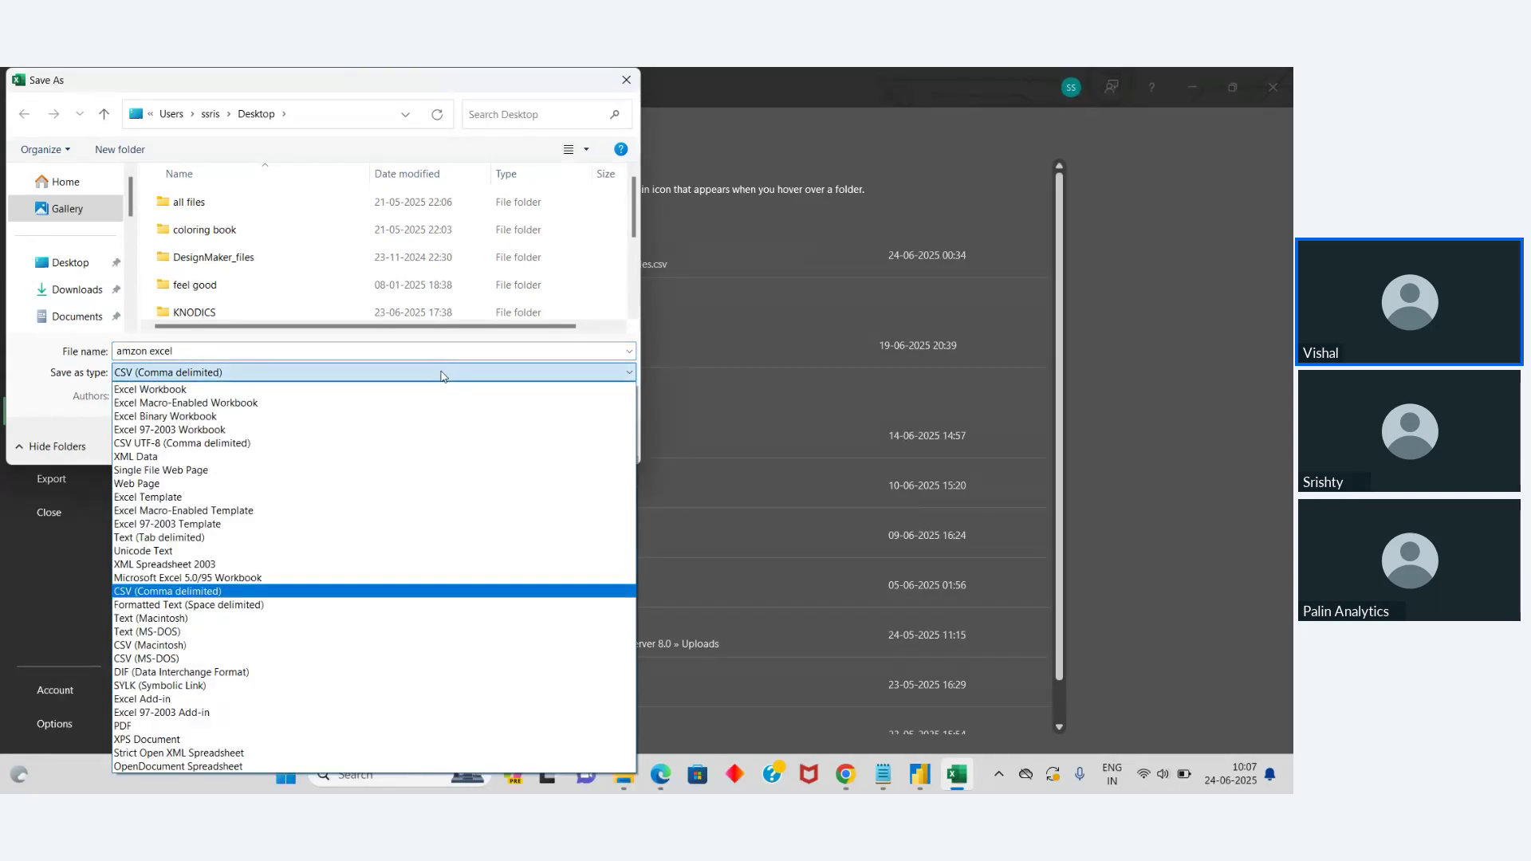
{"action": "left_click", "coordinate": [423, 390]}
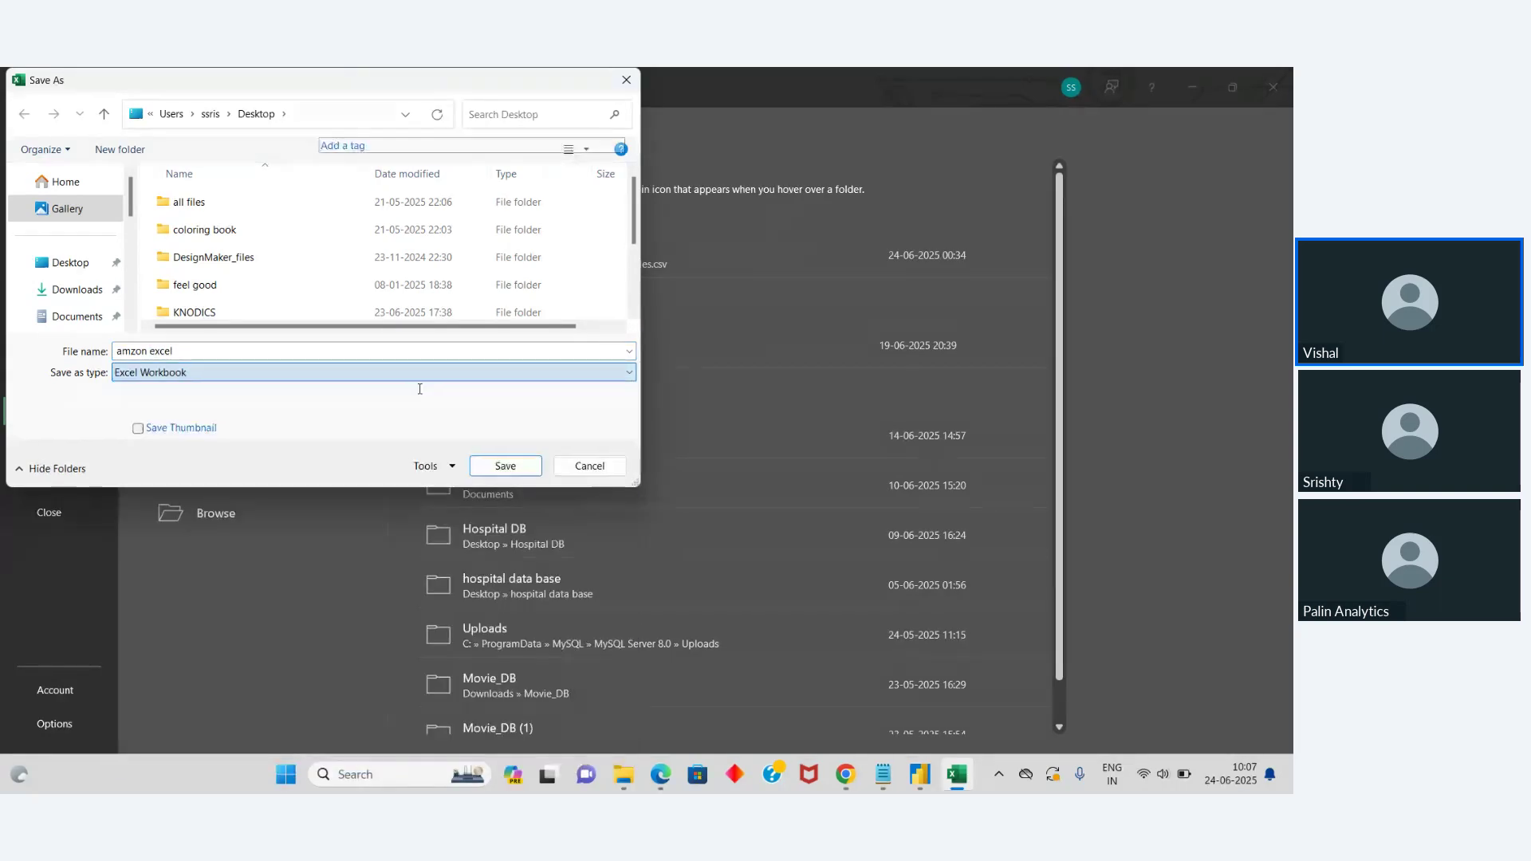
{"action": "left_click", "coordinate": [505, 466]}
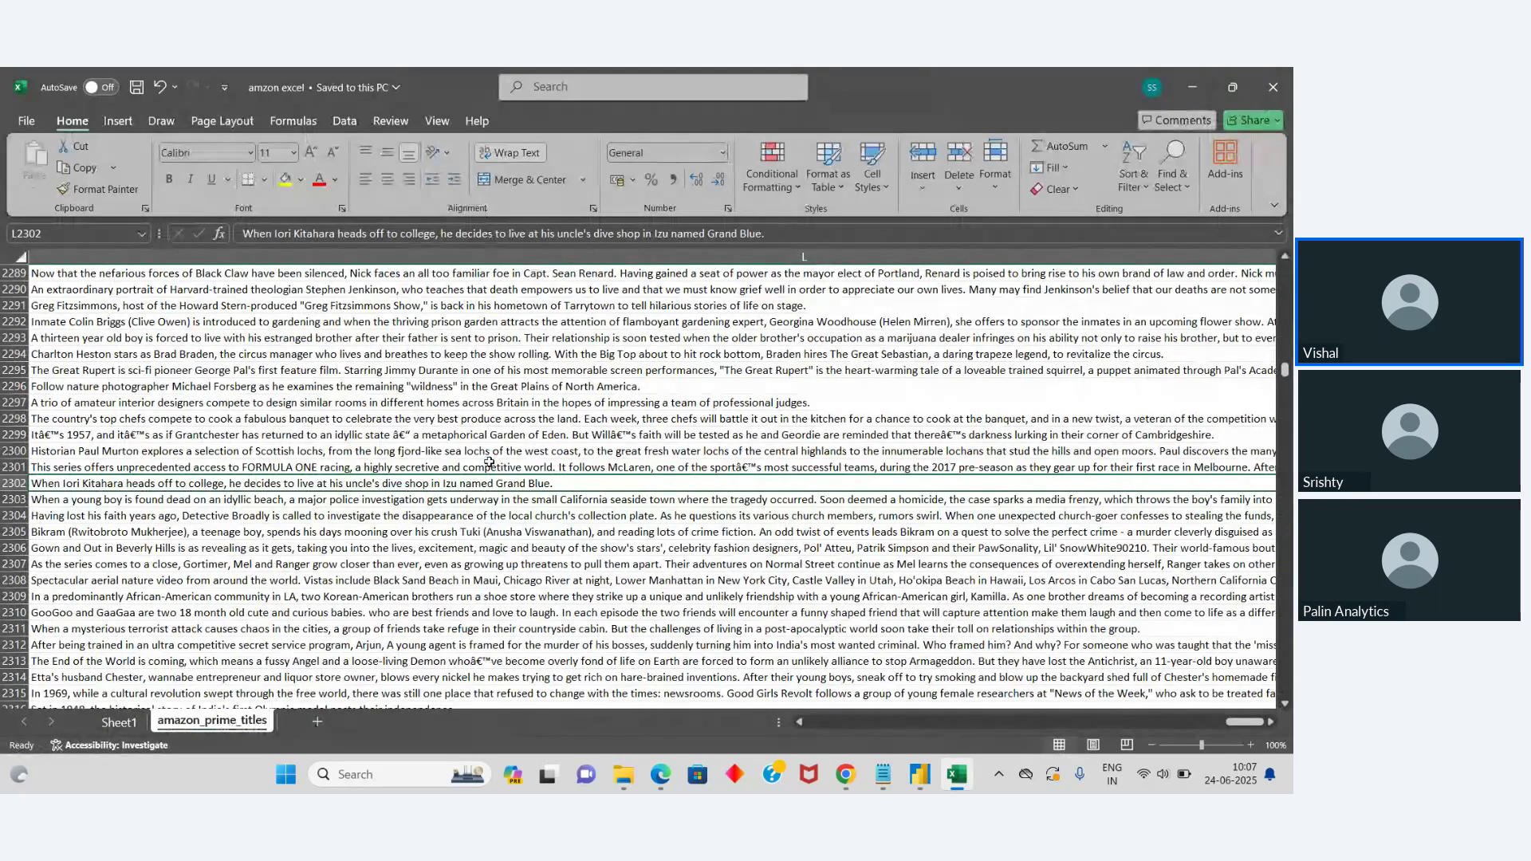
Step: Switch to Power Query Editor and delete the amazon_prime_titles query
{"action": "mouse_move", "coordinate": [919, 774]}
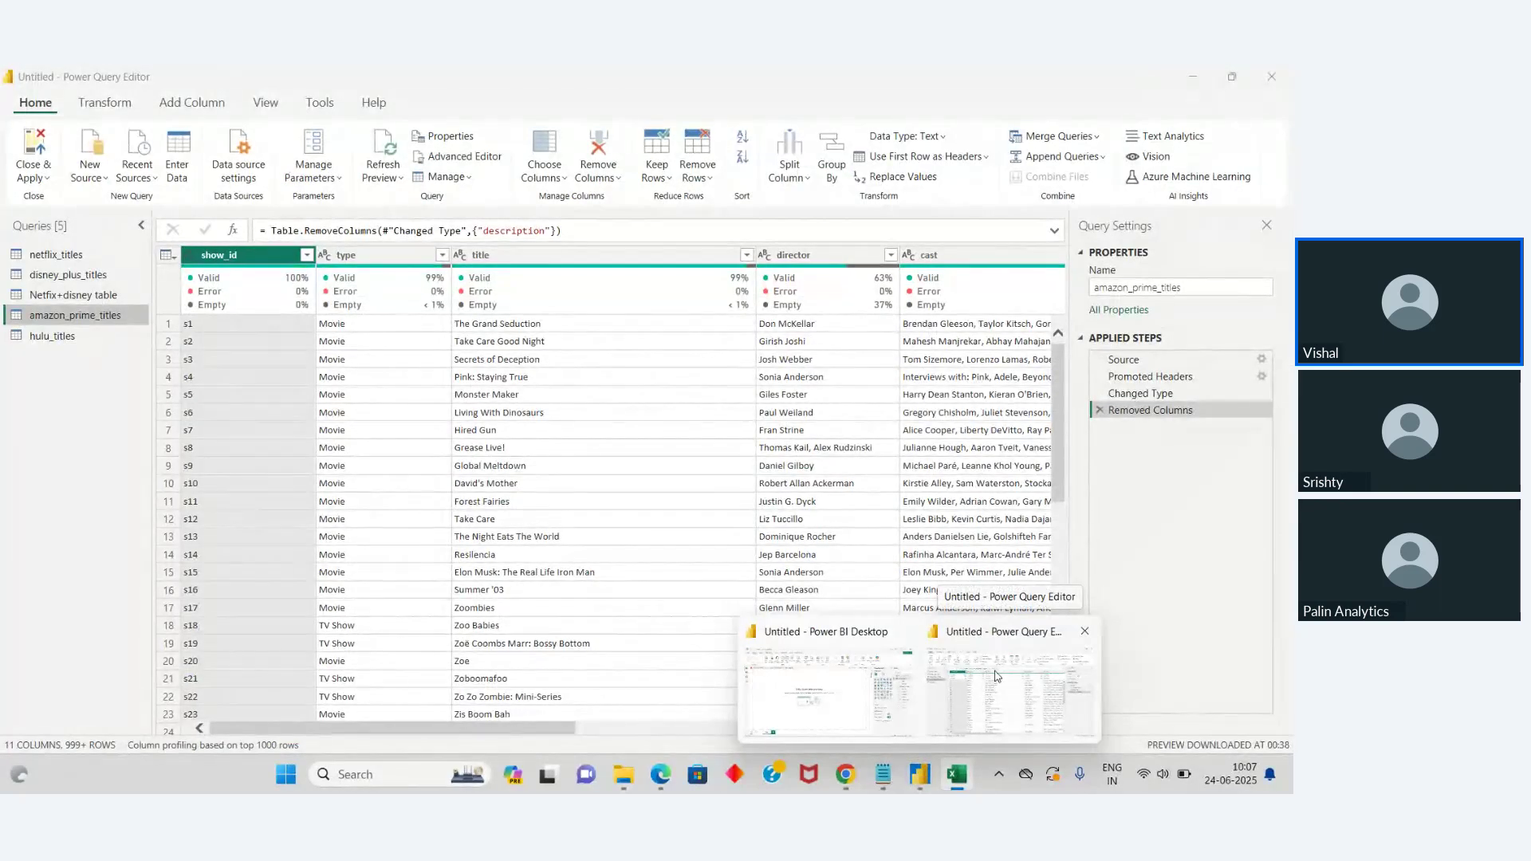
{"action": "left_click", "coordinate": [995, 676]}
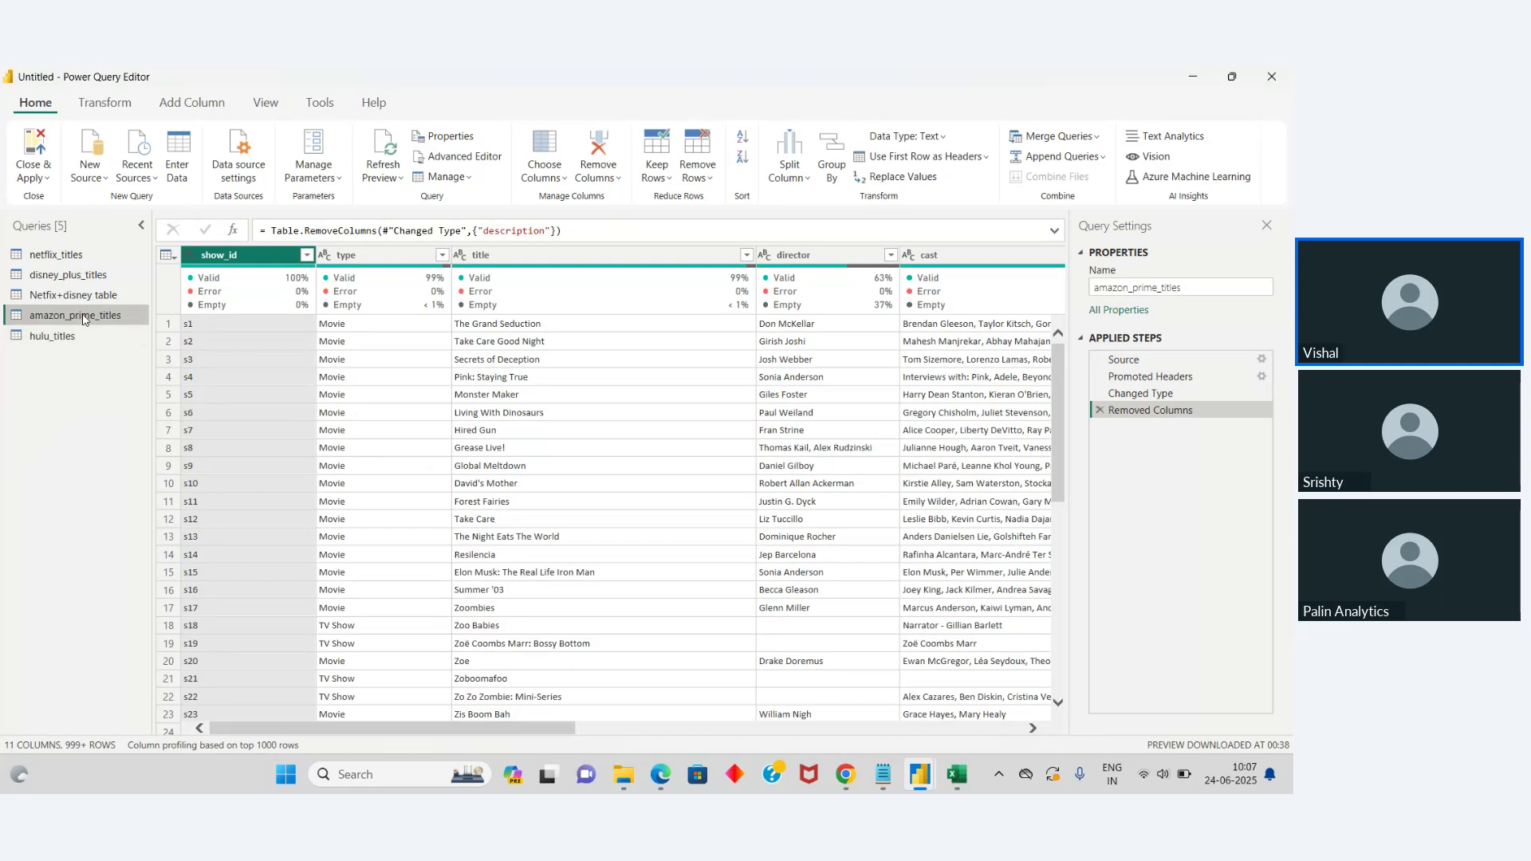
{"action": "right_click", "coordinate": [83, 315]}
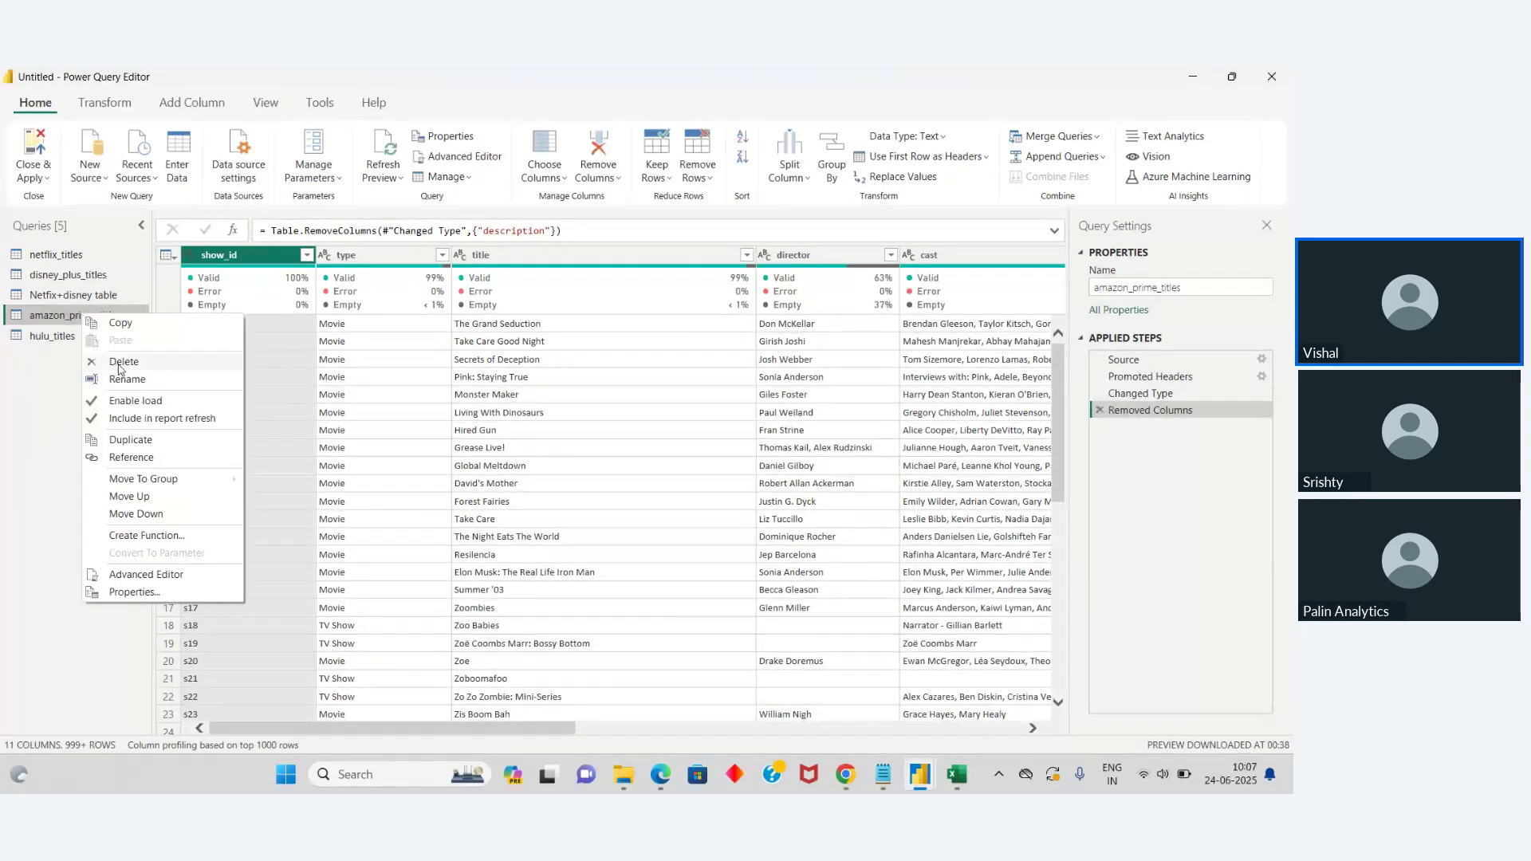
{"action": "left_click", "coordinate": [119, 363]}
{"action": "key", "text": "Return"}
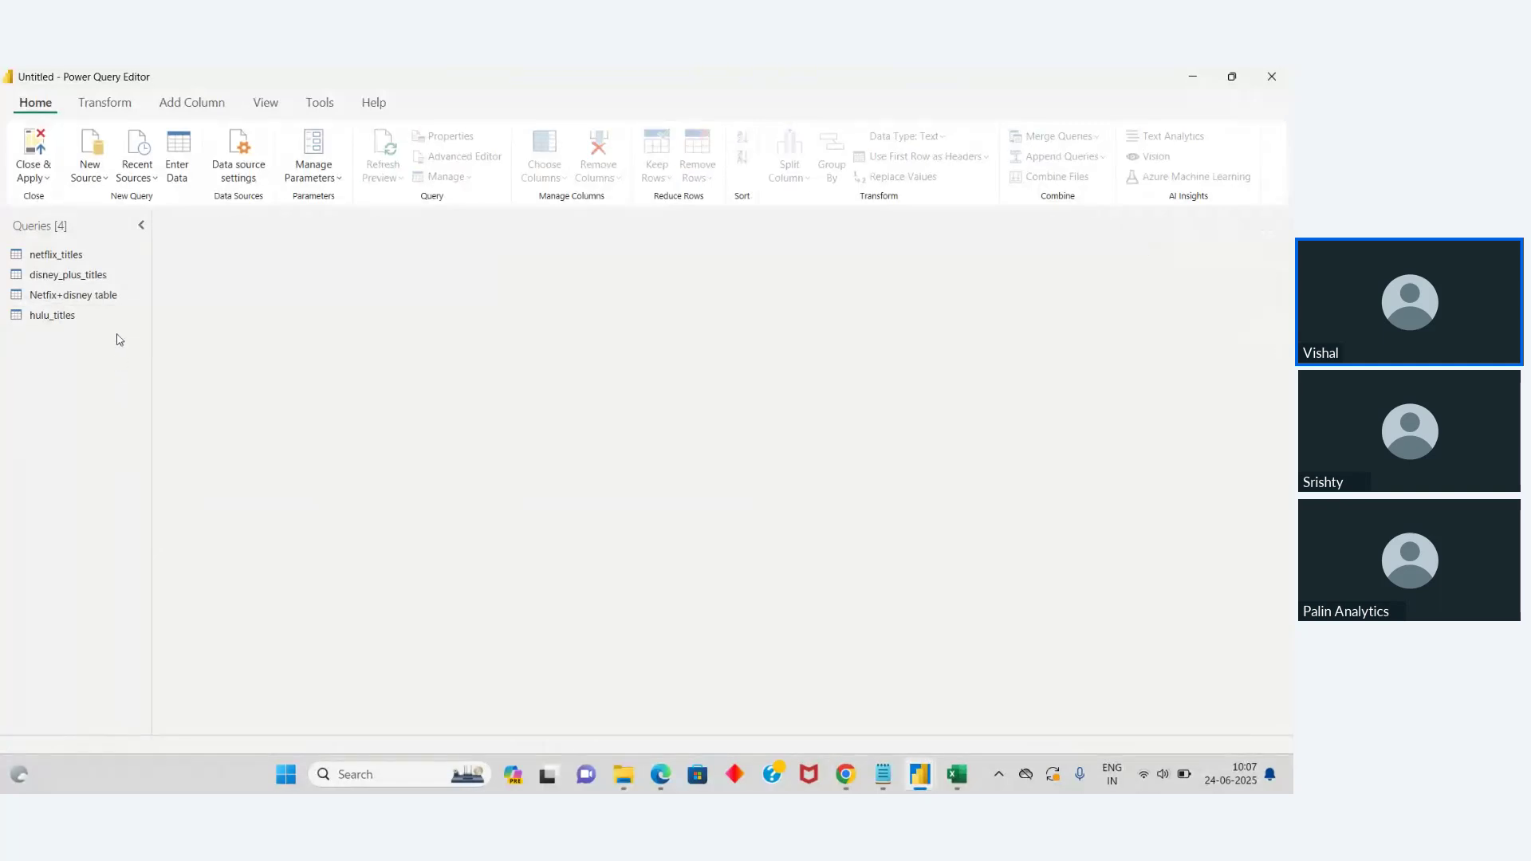
Step: Import the amazon_prime_titles sheet from the "amzon excel" workbook on the Desktop as a new query
{"action": "left_click", "coordinate": [94, 162]}
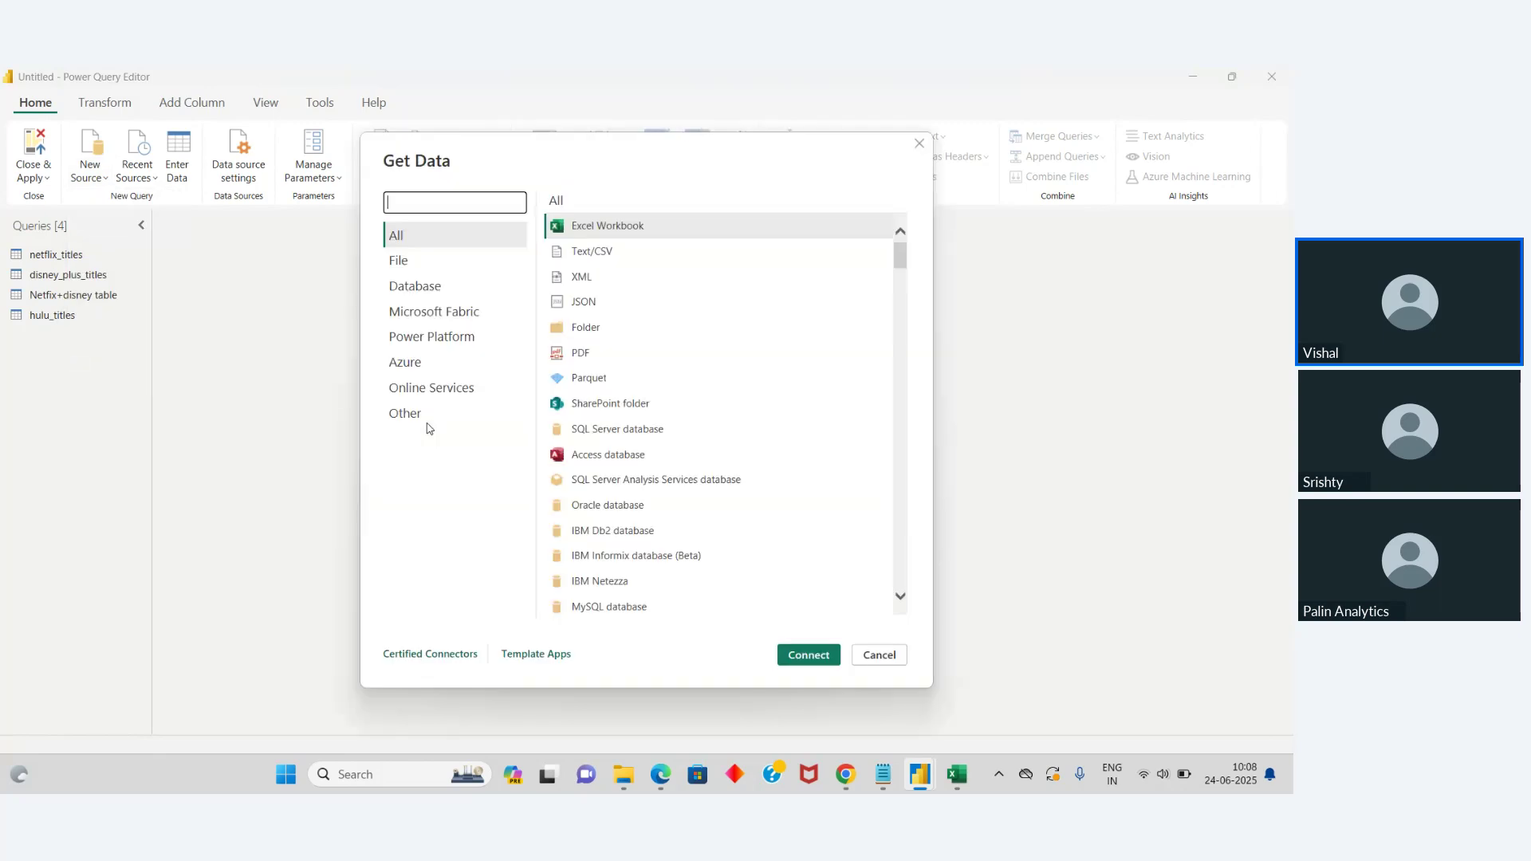
{"action": "left_click", "coordinate": [639, 230]}
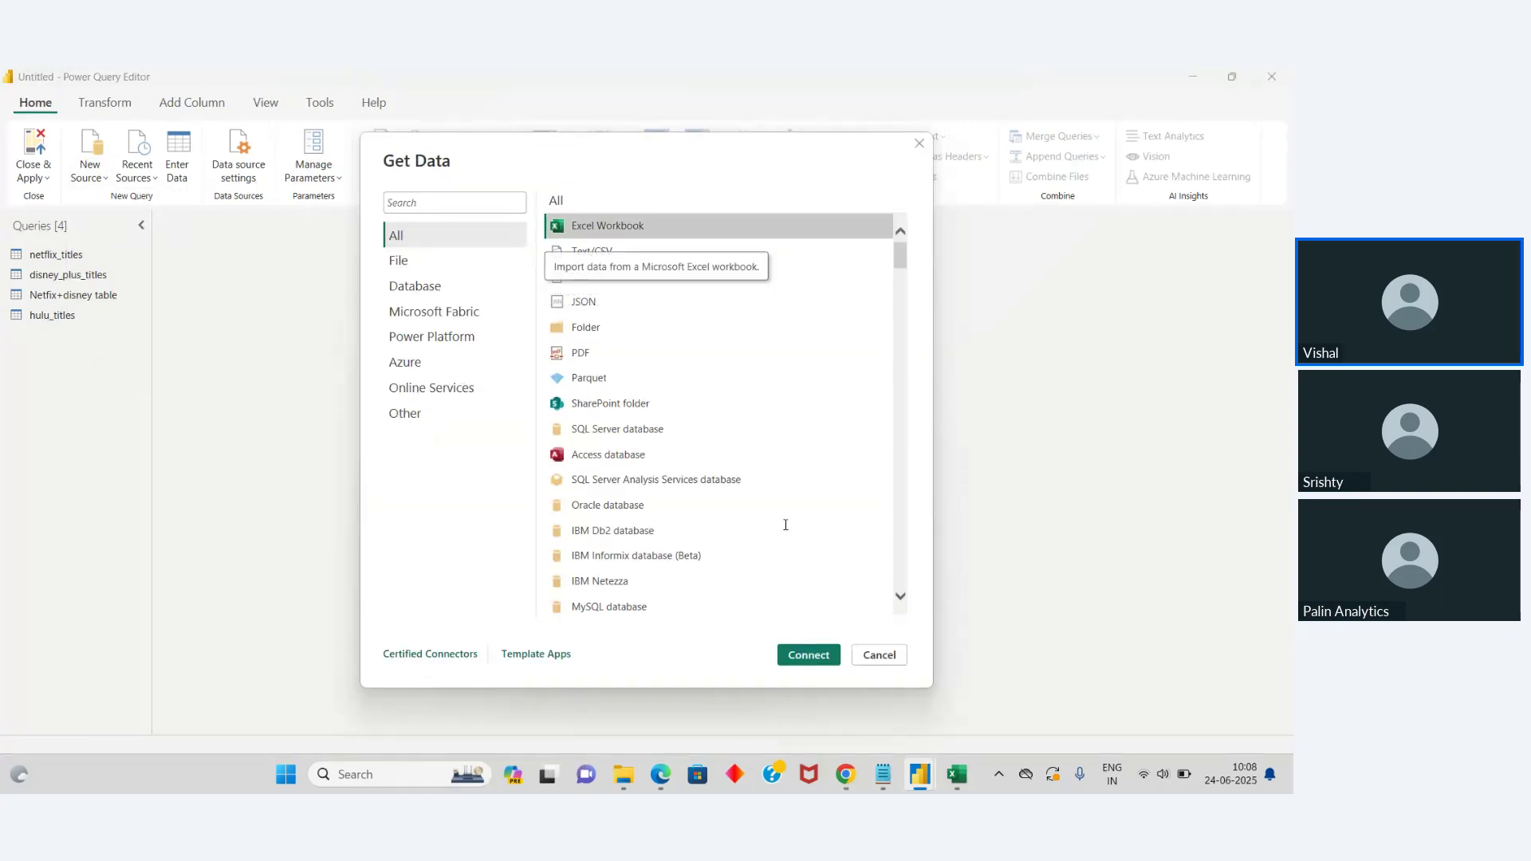
{"action": "left_click", "coordinate": [807, 655]}
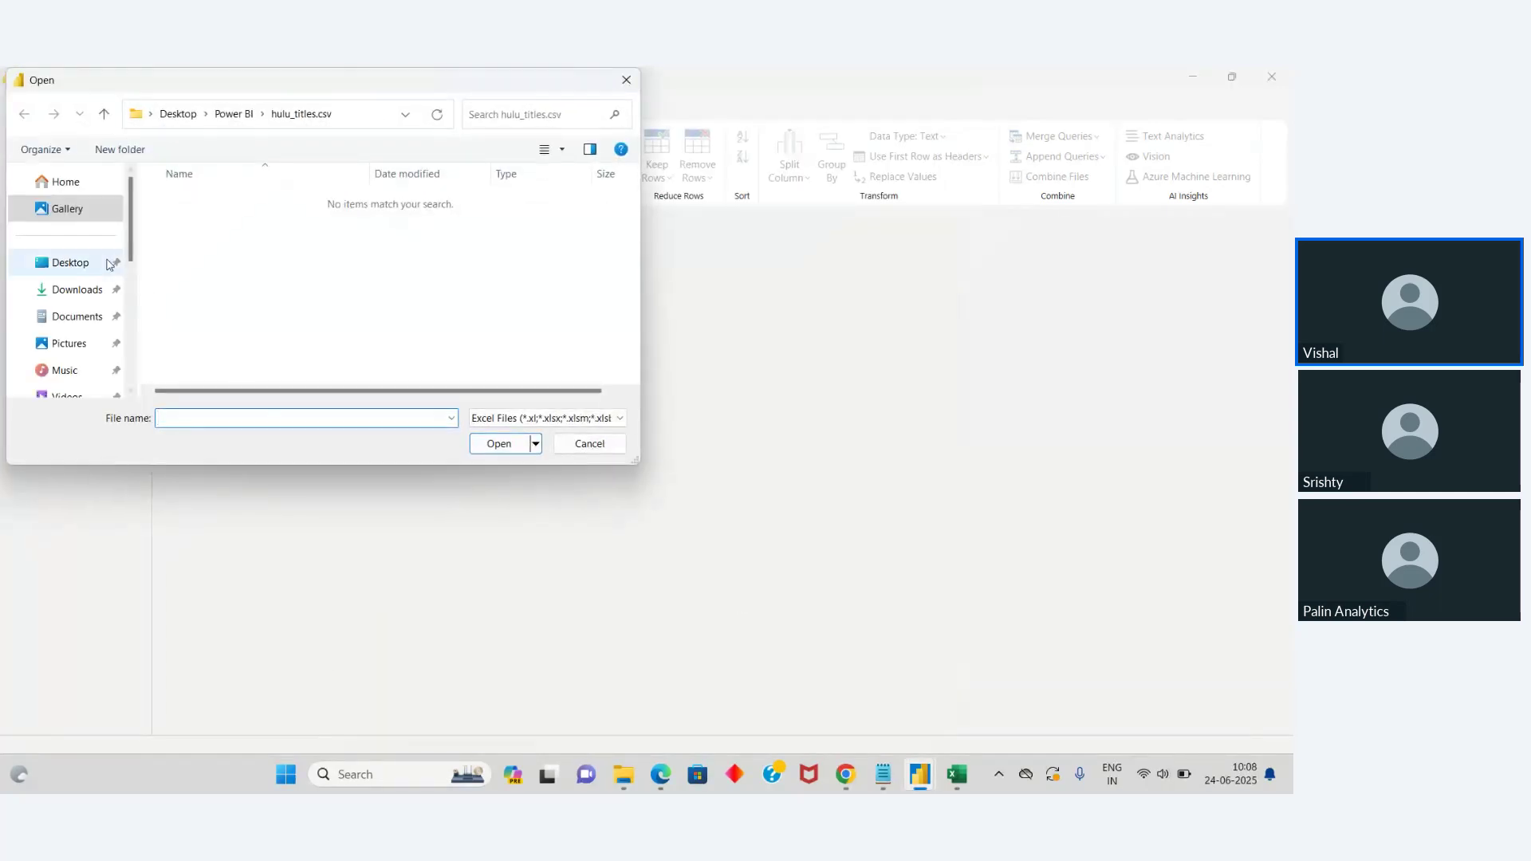
{"action": "left_click", "coordinate": [71, 263]}
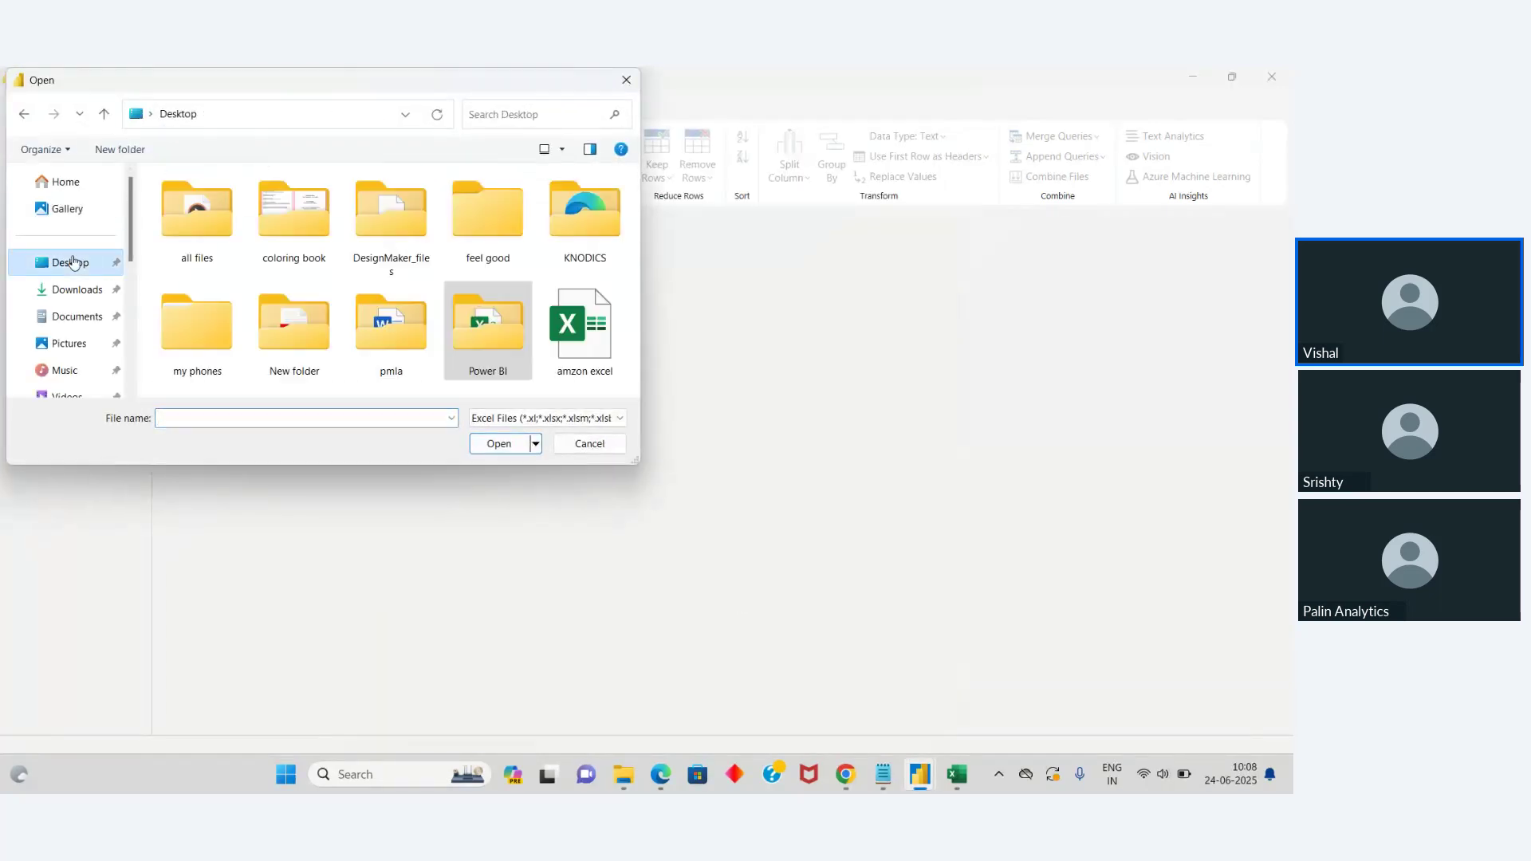
{"action": "double_click", "coordinate": [598, 336]}
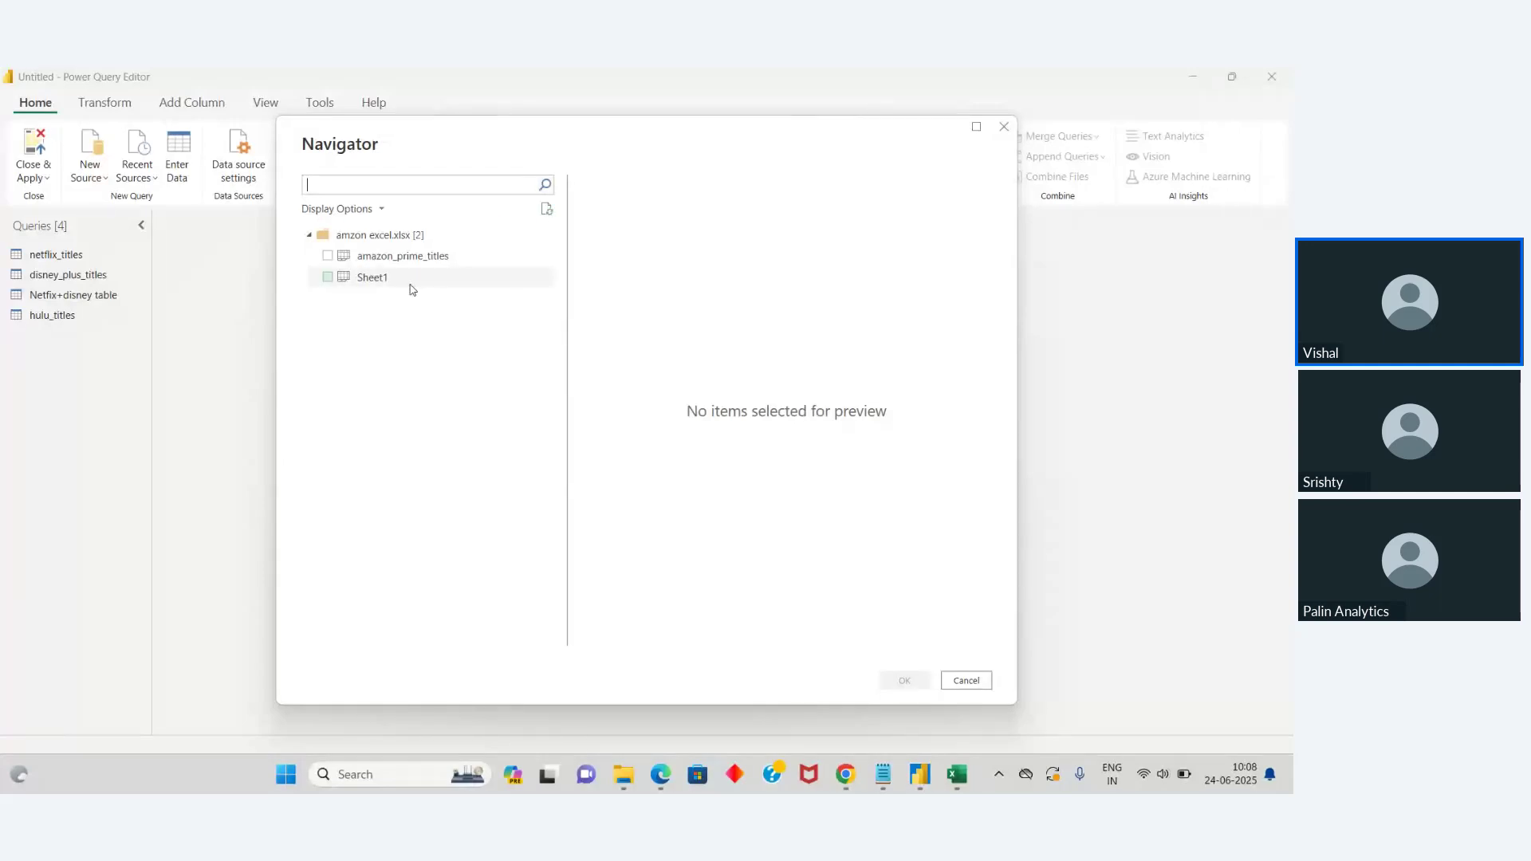
{"action": "left_click", "coordinate": [401, 259]}
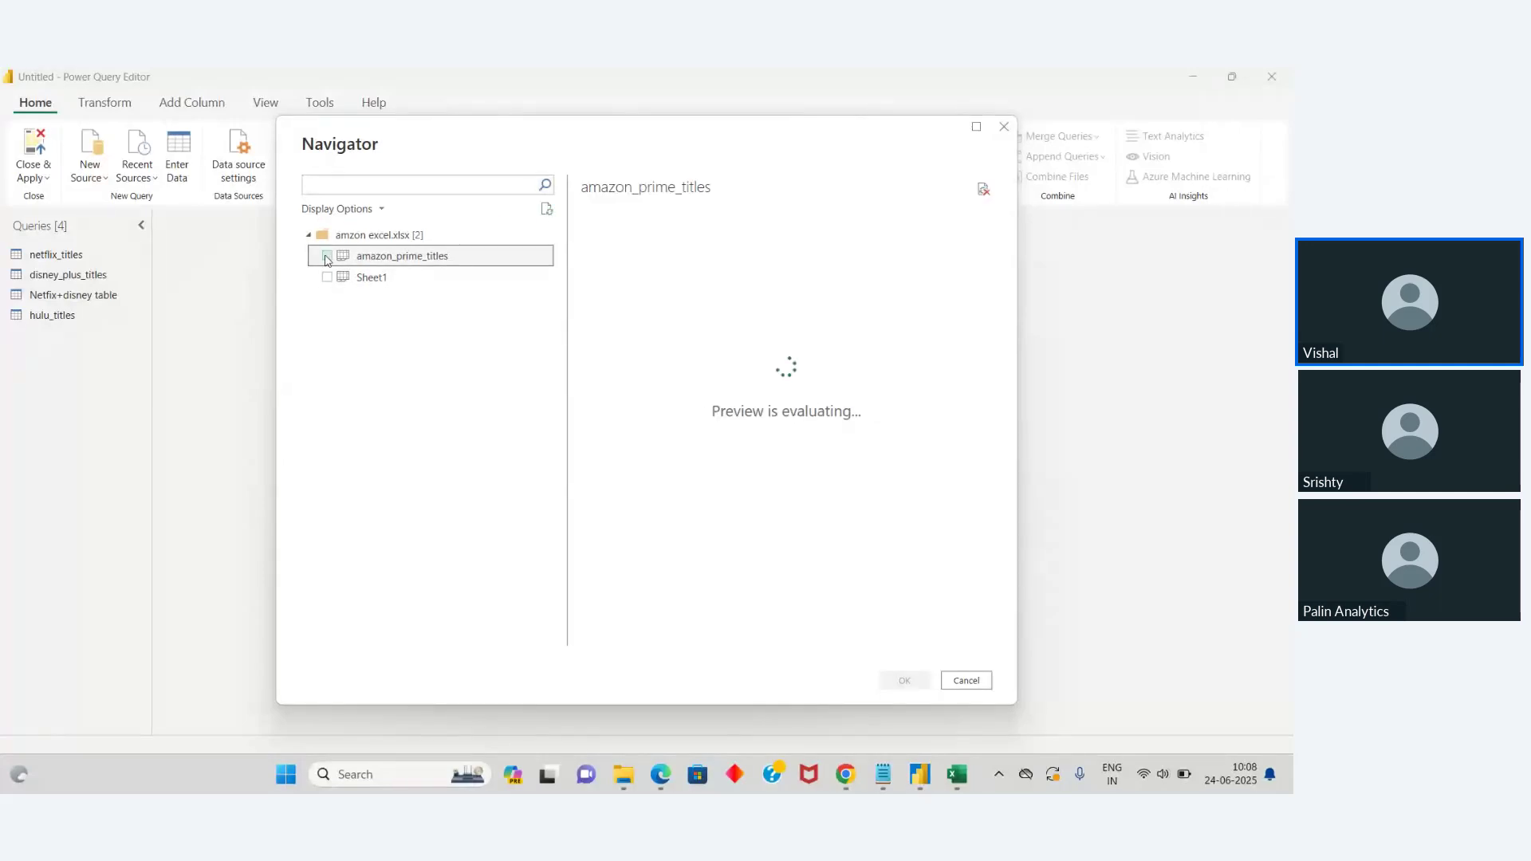
{"action": "left_click", "coordinate": [327, 256]}
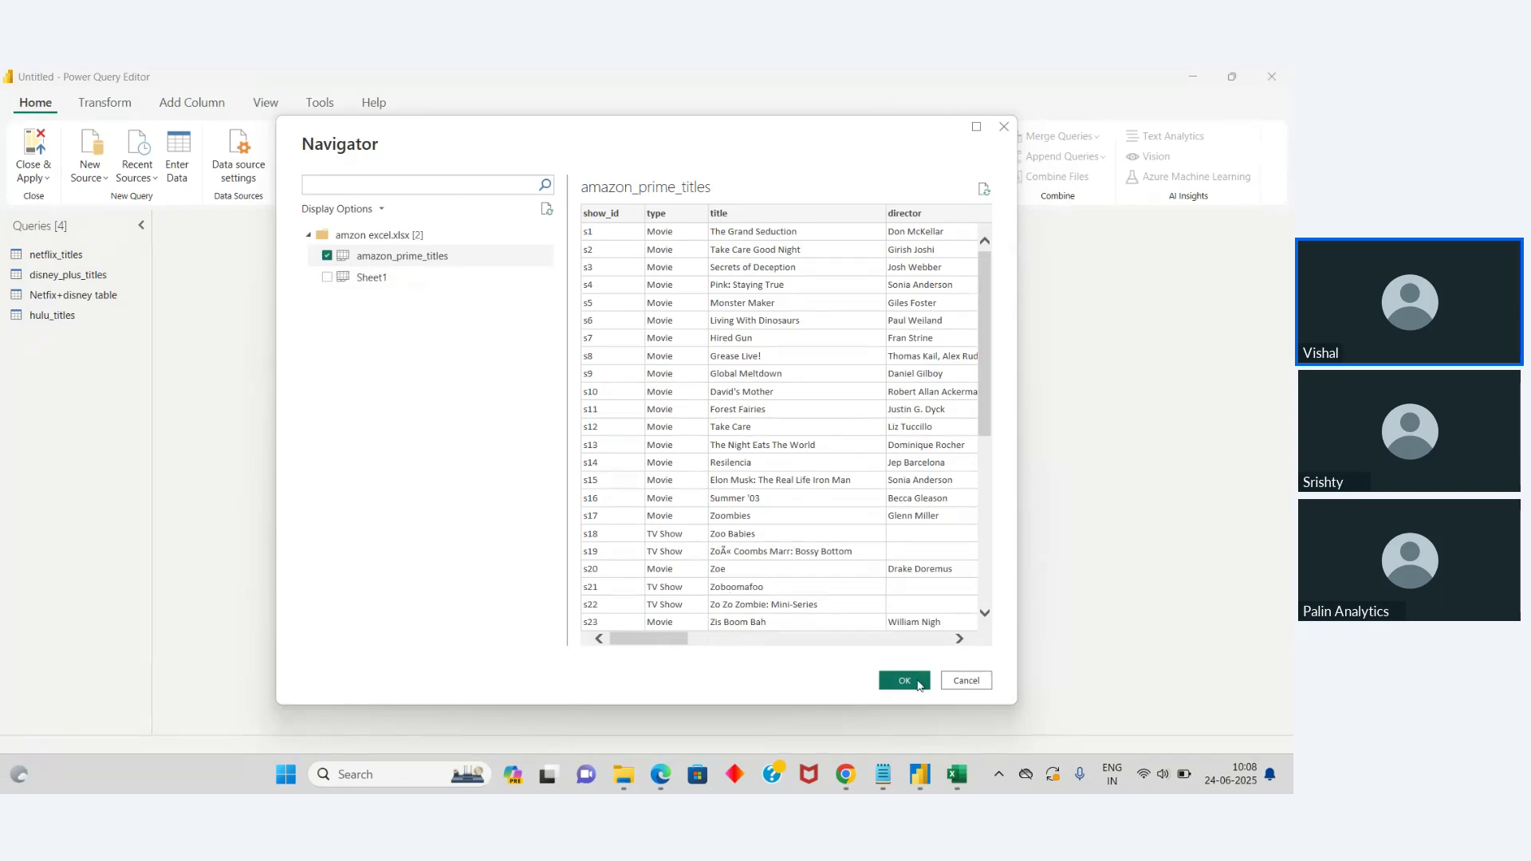
{"action": "left_click", "coordinate": [907, 680]}
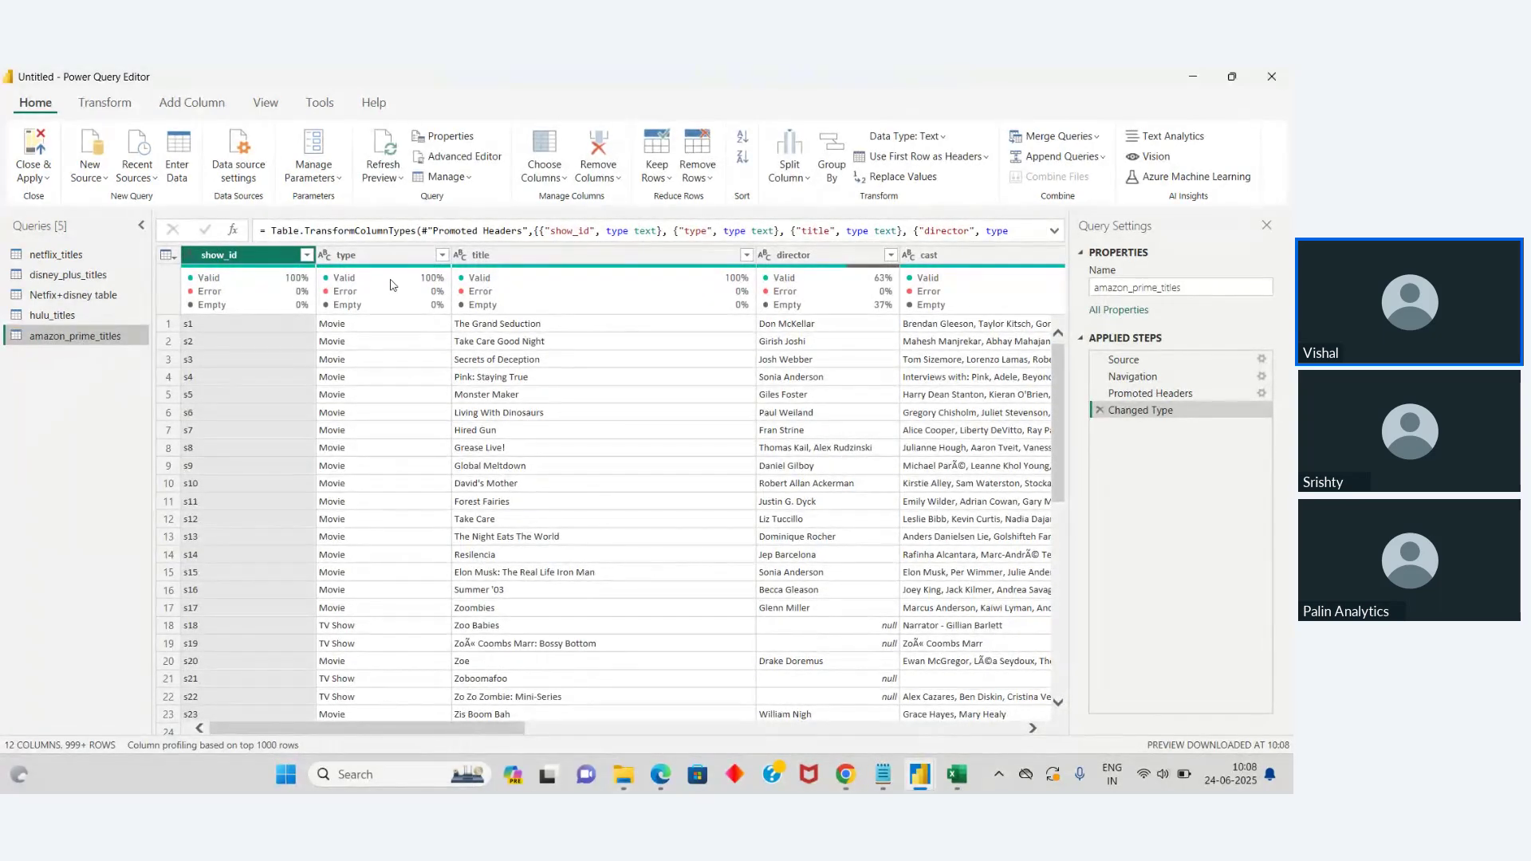
Step: Check the distinct values in the type column of the newly imported amazon_prime_titles query, leaving the filter unchanged
{"action": "mouse_move", "coordinate": [386, 278]}
{"action": "left_click", "coordinate": [442, 257]}
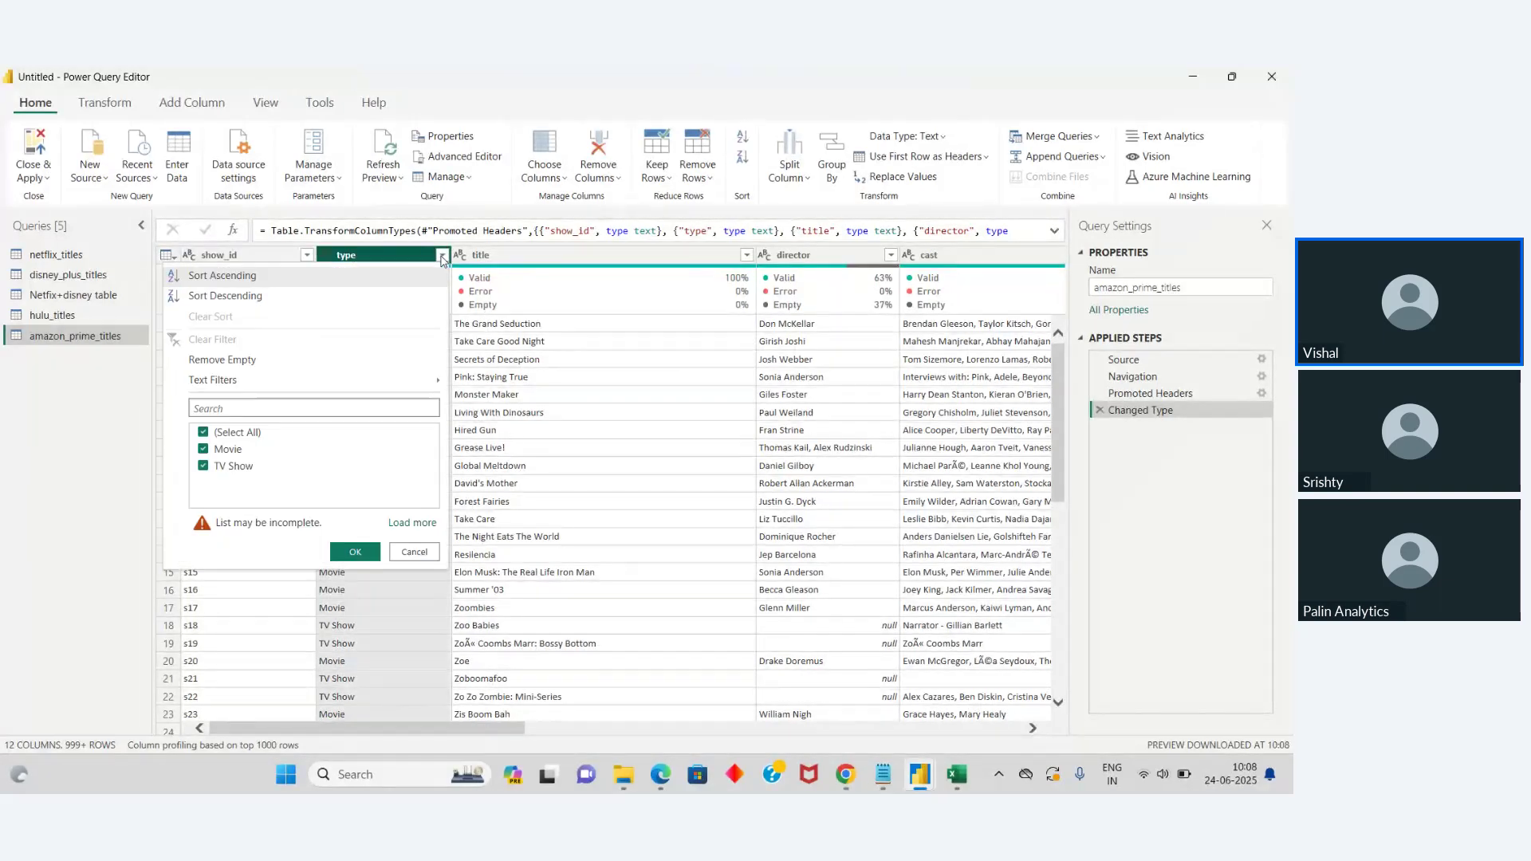
{"action": "left_click", "coordinate": [434, 556]}
Step: Delete the hulu_titles query
{"action": "left_click", "coordinate": [49, 316]}
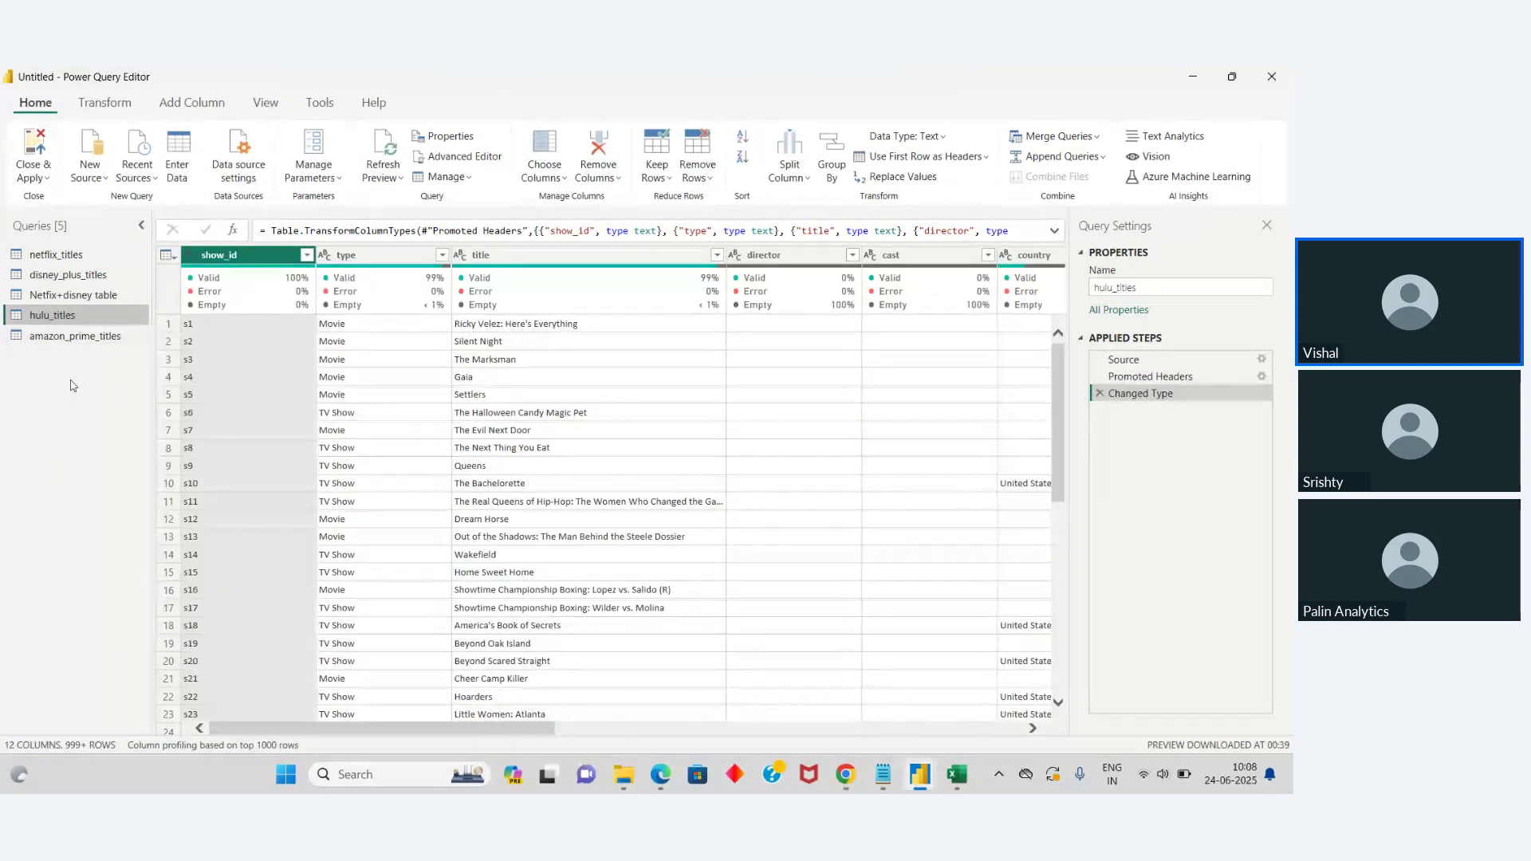
{"action": "right_click", "coordinate": [64, 315]}
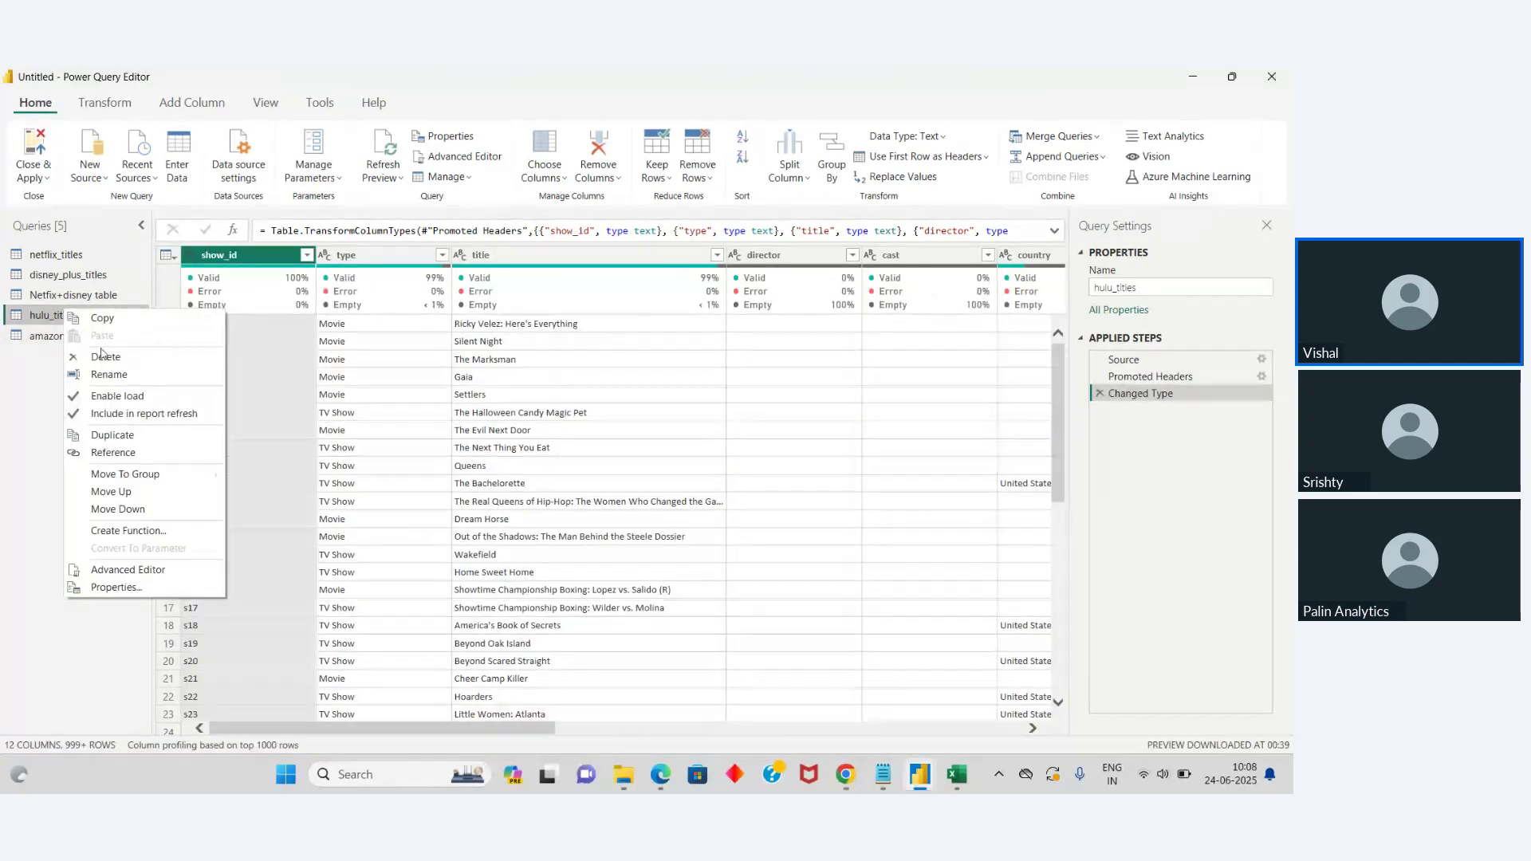
{"action": "left_click", "coordinate": [105, 357]}
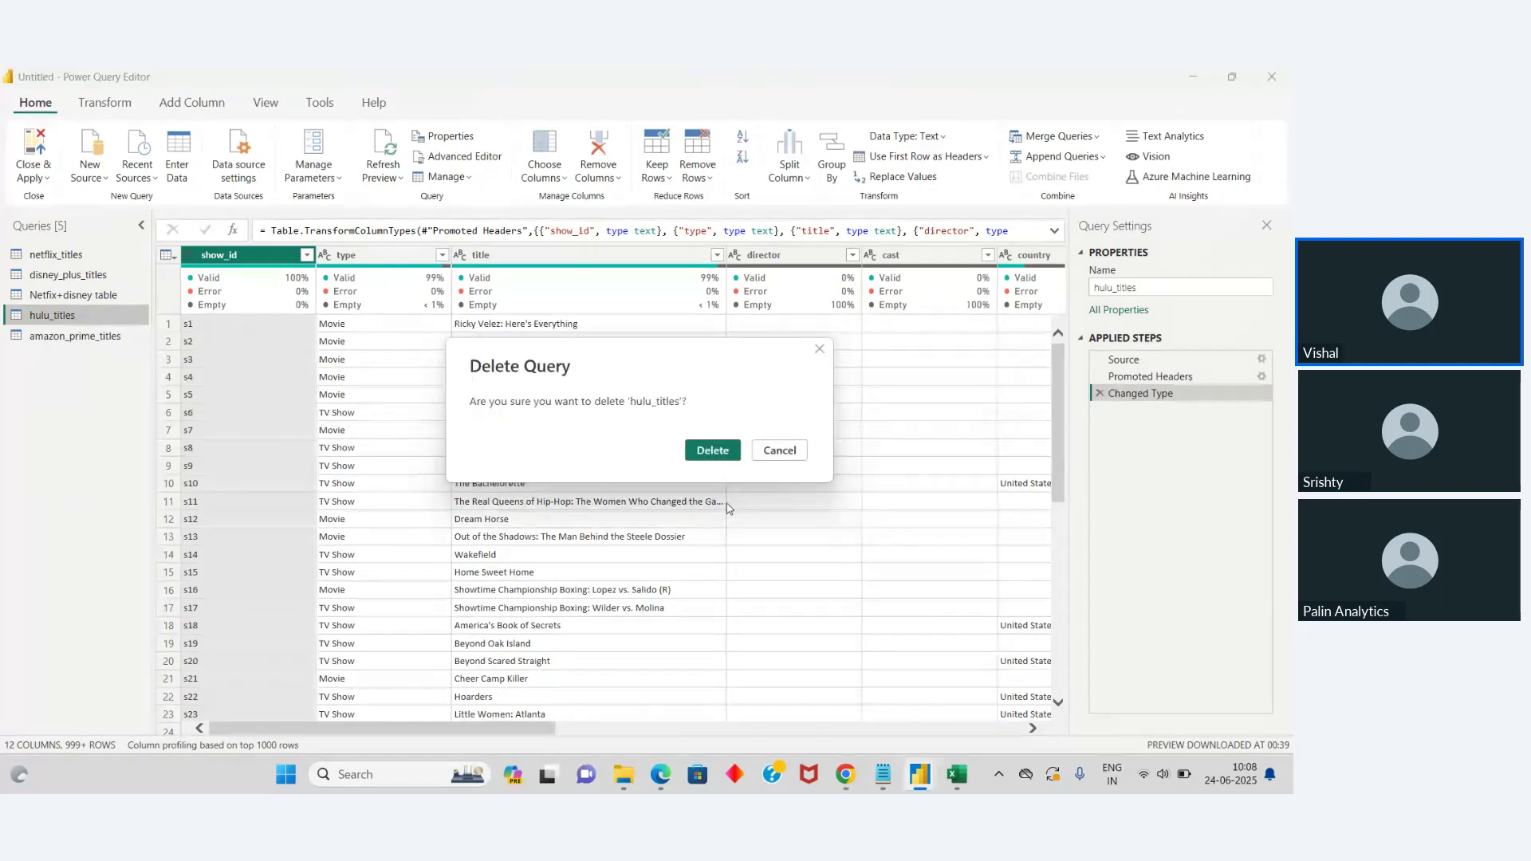
{"action": "left_click", "coordinate": [712, 450]}
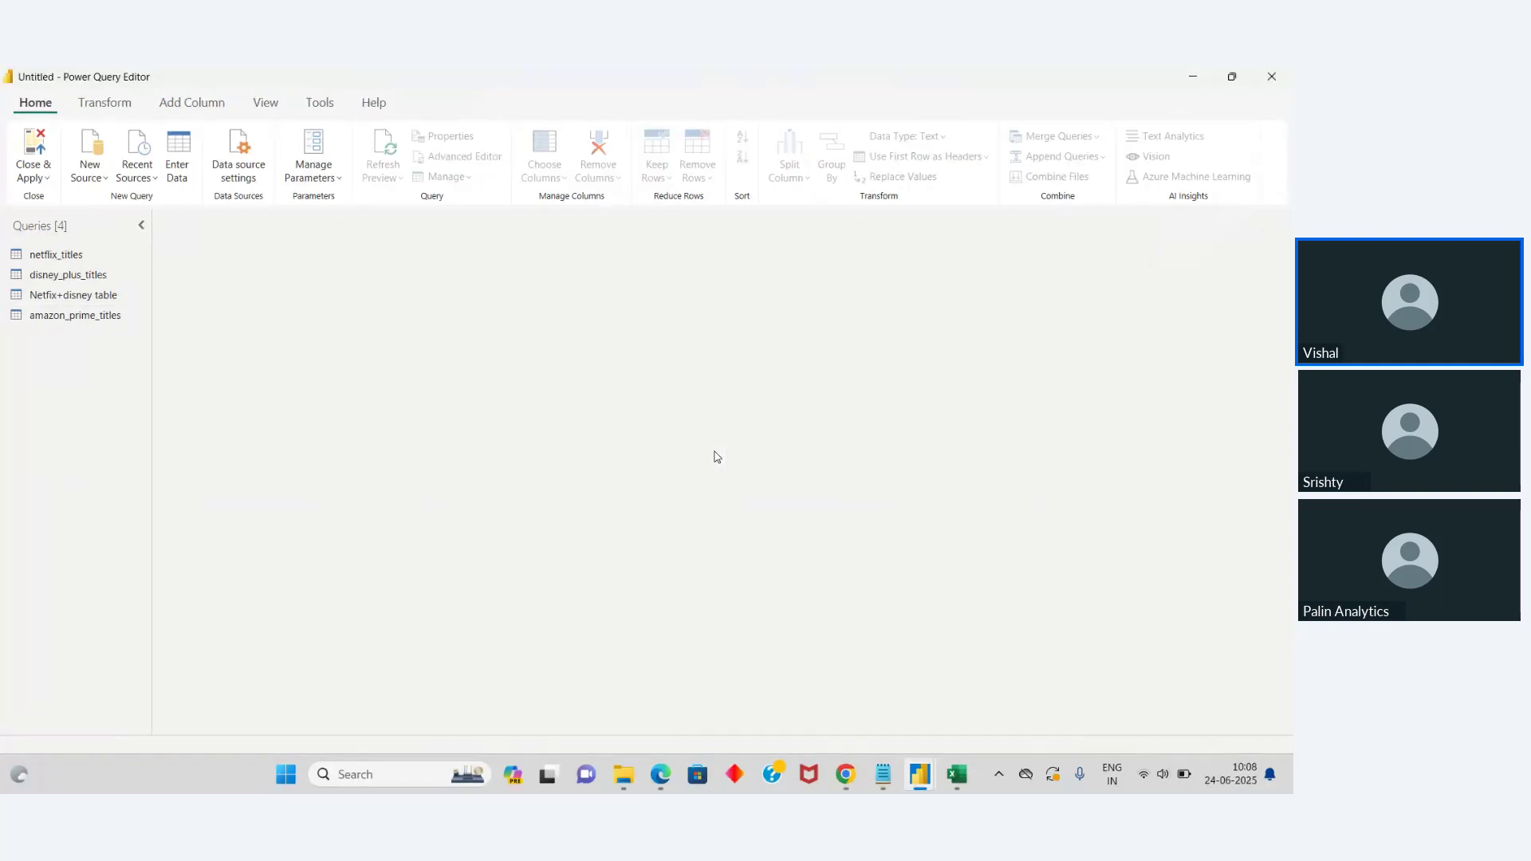
Step: Review the data in the amazon_prime_titles query and the rows of the combined Netfix+disney table
{"action": "left_click", "coordinate": [80, 315]}
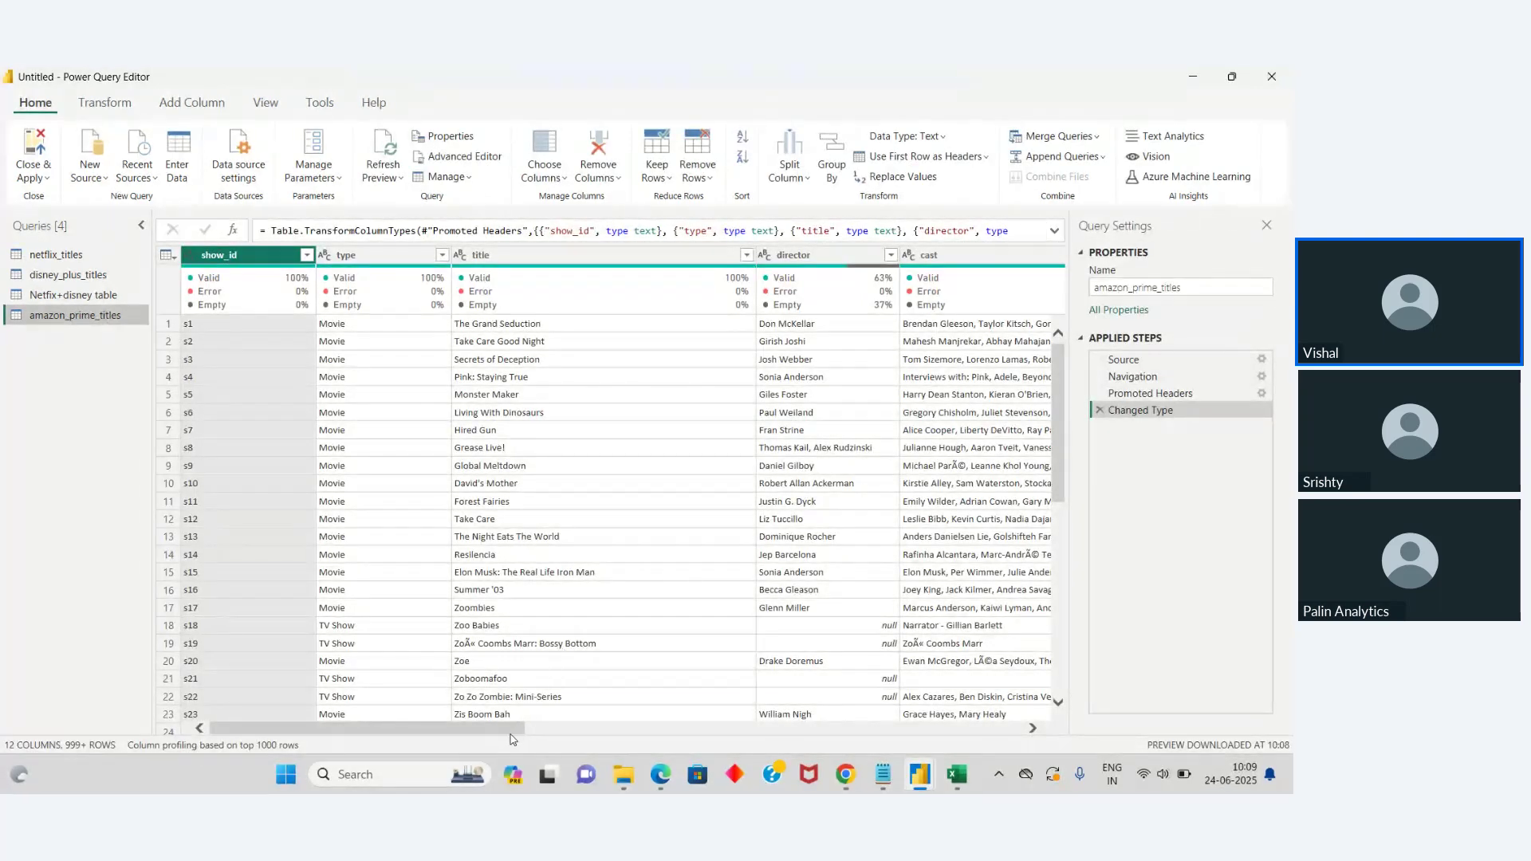
{"action": "mouse_move", "coordinate": [514, 729]}
{"action": "left_mouse_down"}
{"action": "mouse_move", "coordinate": [734, 749]}
{"action": "mouse_move", "coordinate": [510, 740]}
{"action": "left_mouse_up"}
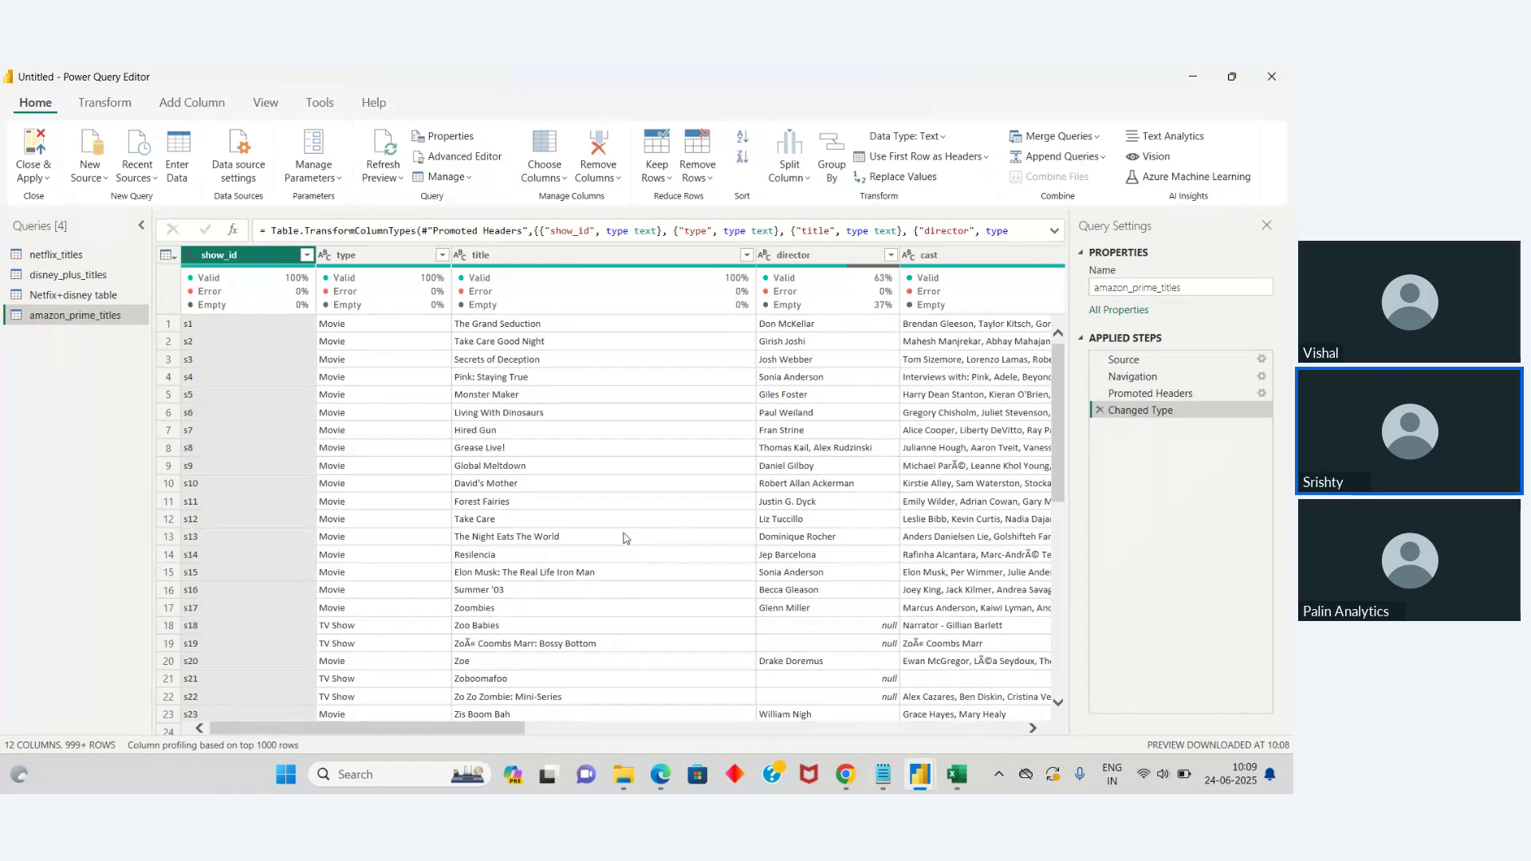
{"action": "left_click", "coordinate": [69, 292]}
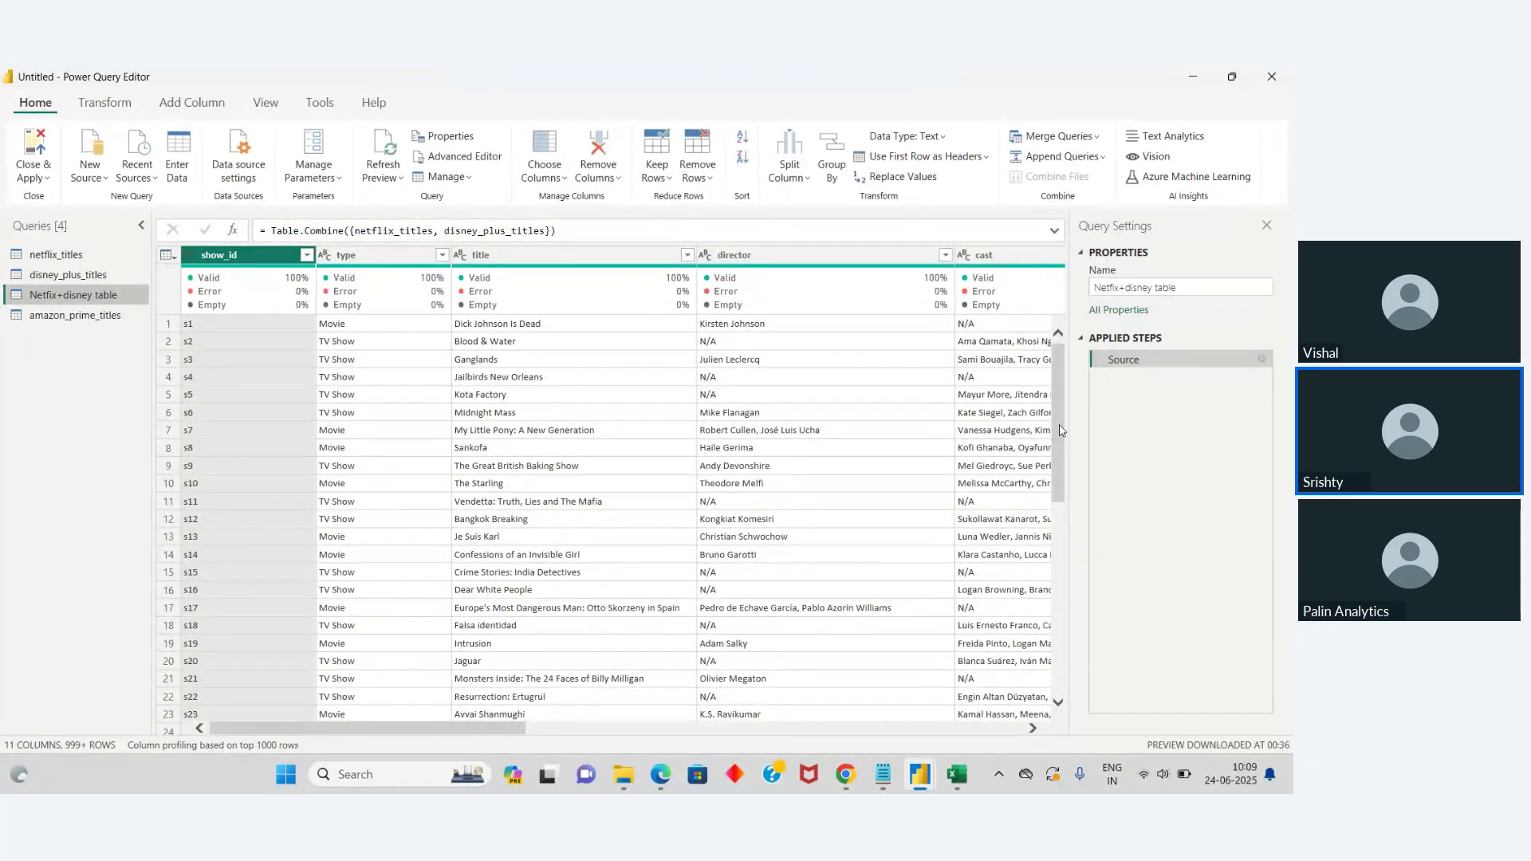
{"action": "mouse_move", "coordinate": [1060, 431]}
{"action": "left_mouse_down"}
{"action": "mouse_move", "coordinate": [1059, 461]}
{"action": "mouse_move", "coordinate": [1062, 415]}
{"action": "left_mouse_up"}
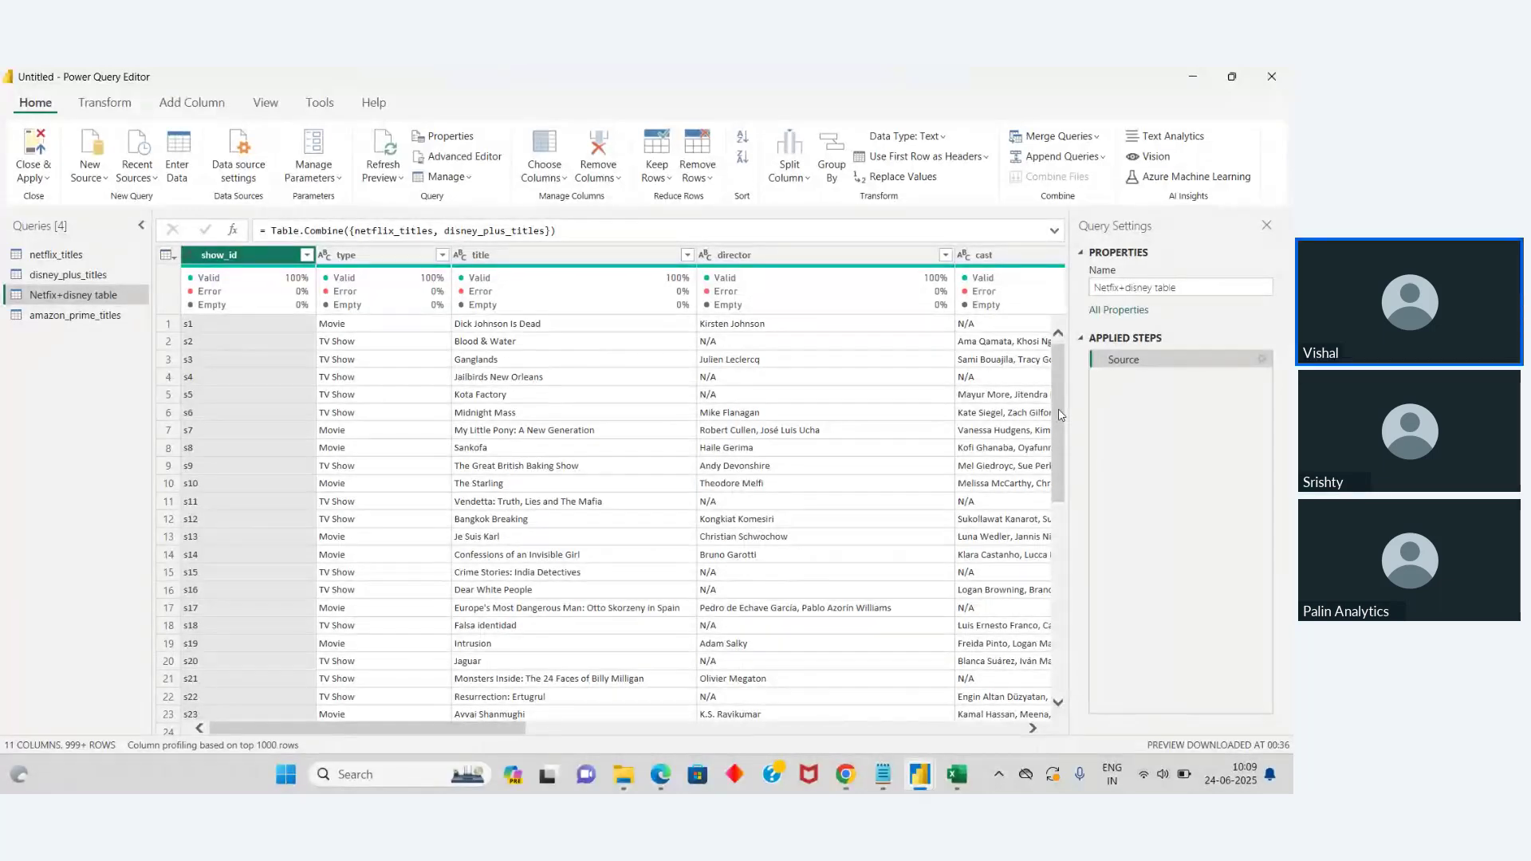
{"action": "scroll", "coordinate": [1062, 524], "scroll_direction": "down", "scroll_amount": 20}
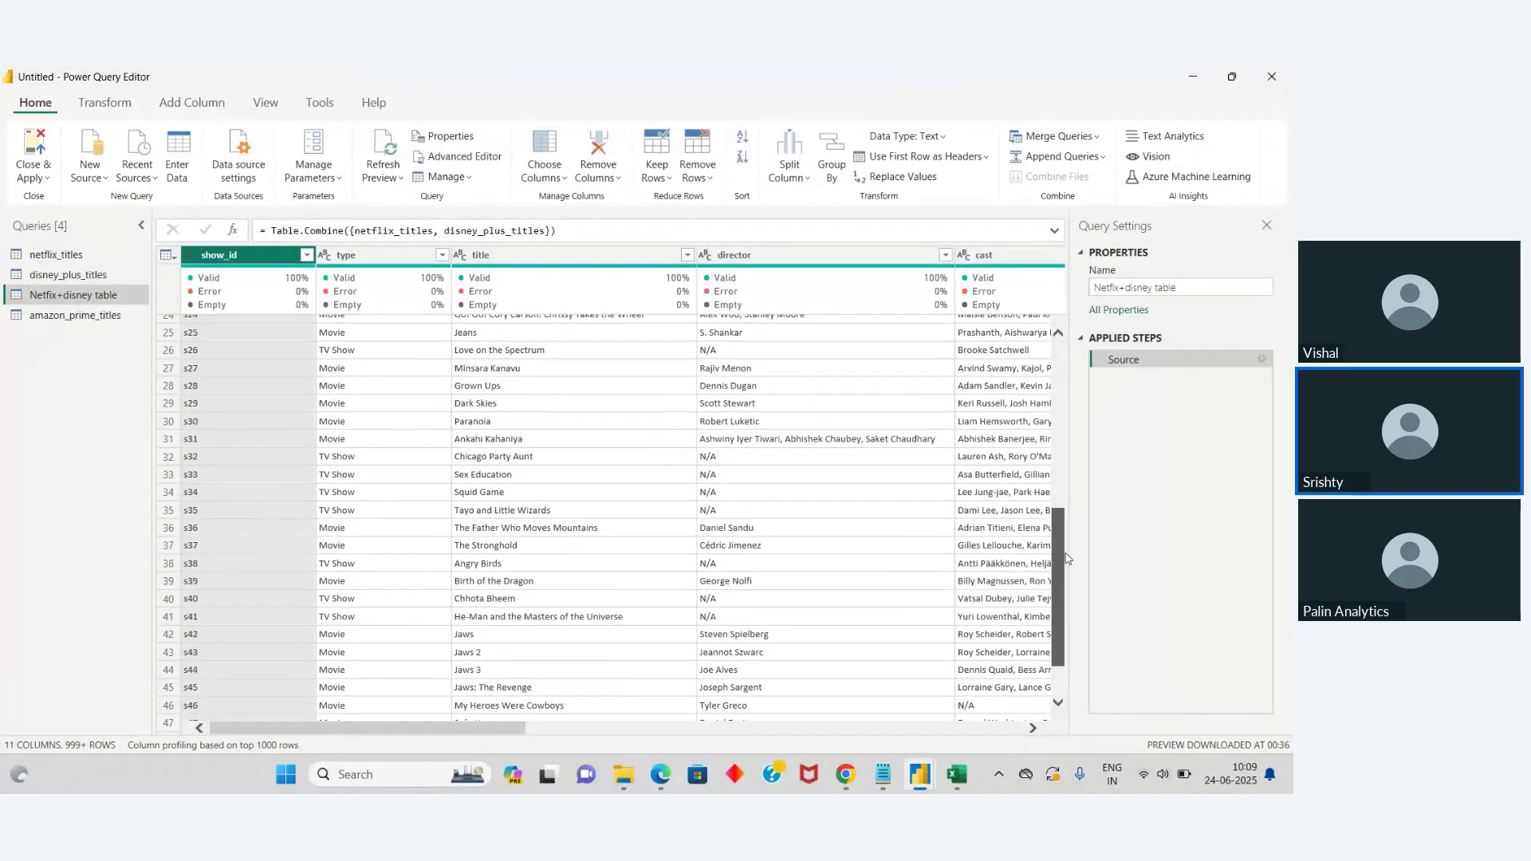
{"action": "left_click_drag", "start_coordinate": [1058, 598], "coordinate": [1052, 313]}
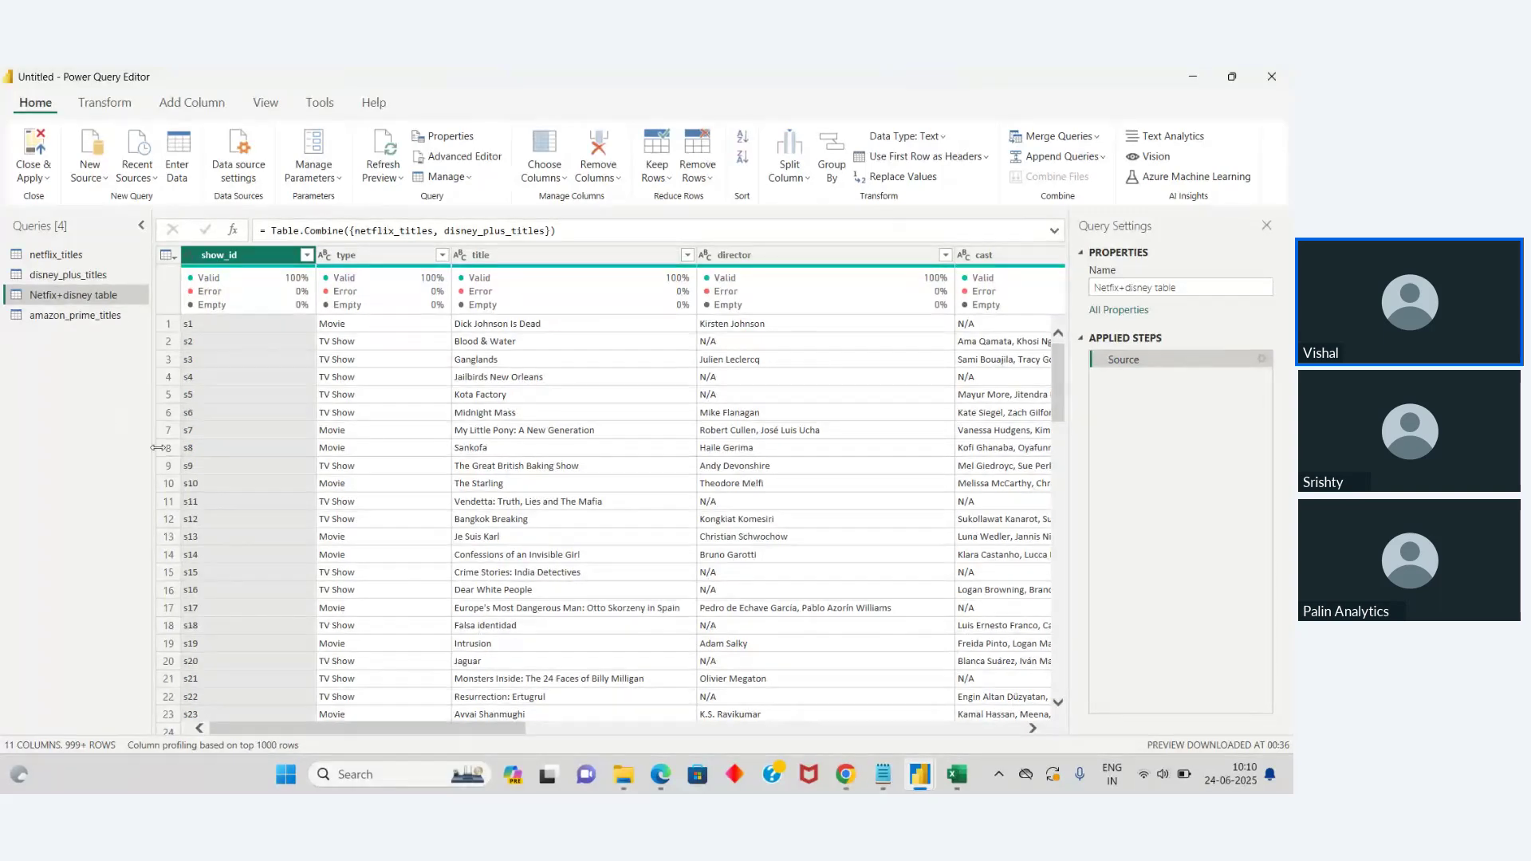
{"action": "left_click_drag", "start_coordinate": [1055, 392], "coordinate": [1116, 199]}
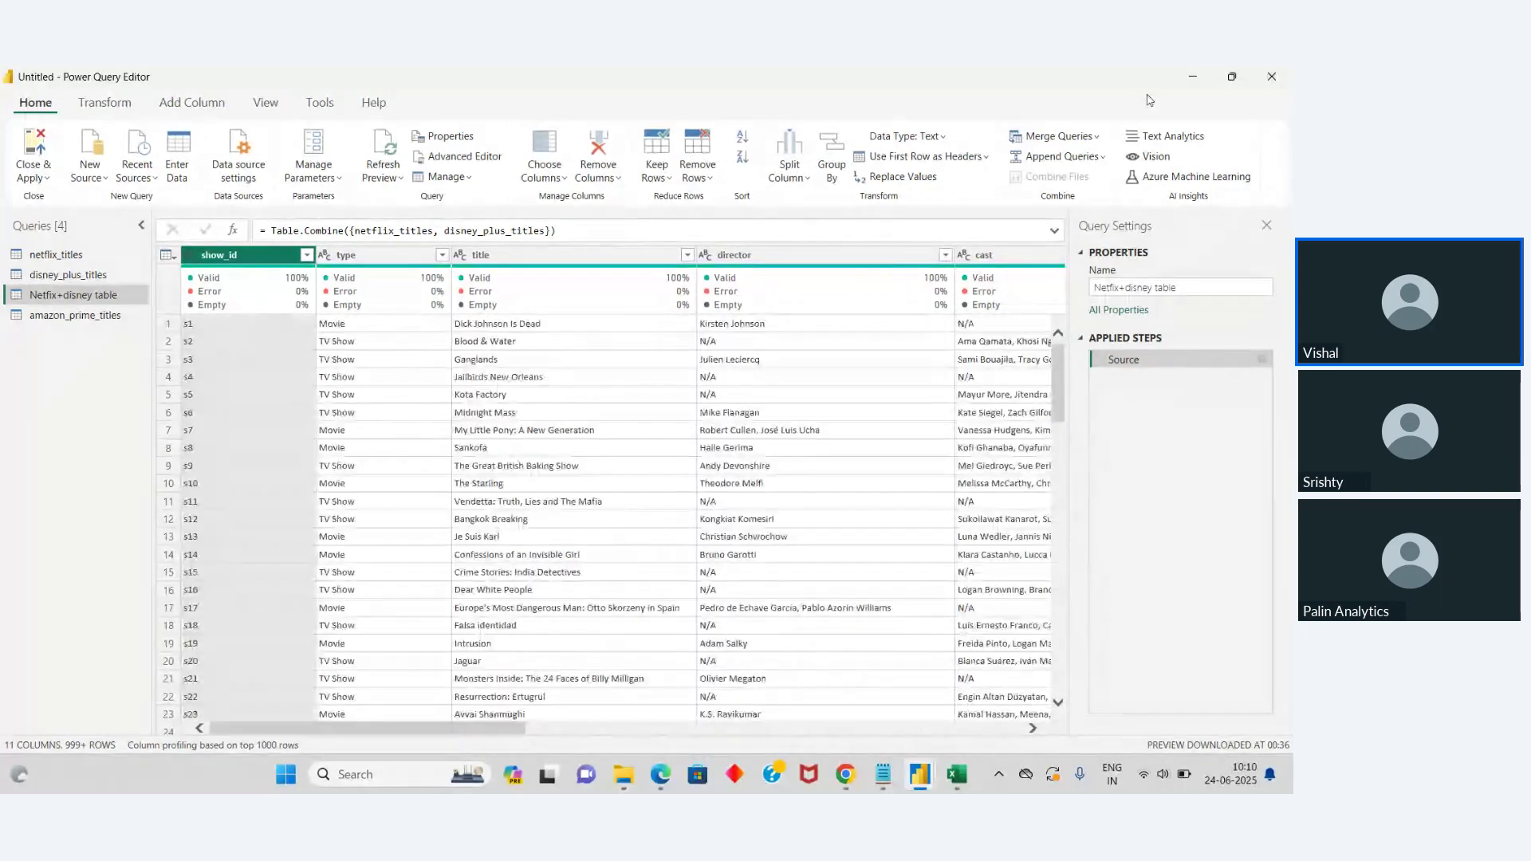
Step: Minimize Power Query Editor, close the "amzon excel" workbook and minimize the browser to reach the Windows desktop
{"action": "left_click", "coordinate": [1196, 75]}
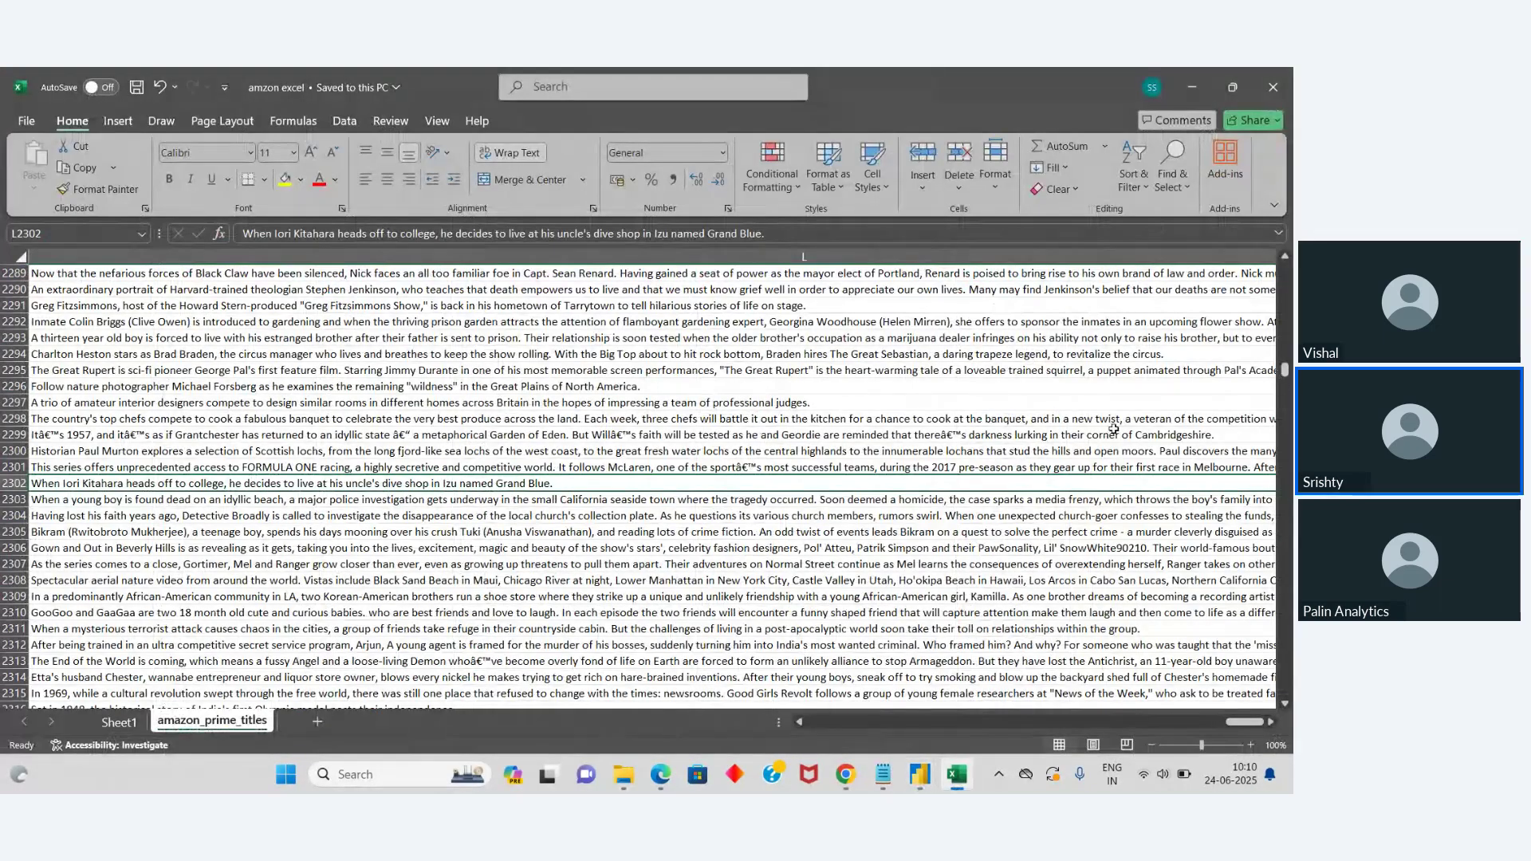
{"action": "left_click", "coordinate": [1264, 102]}
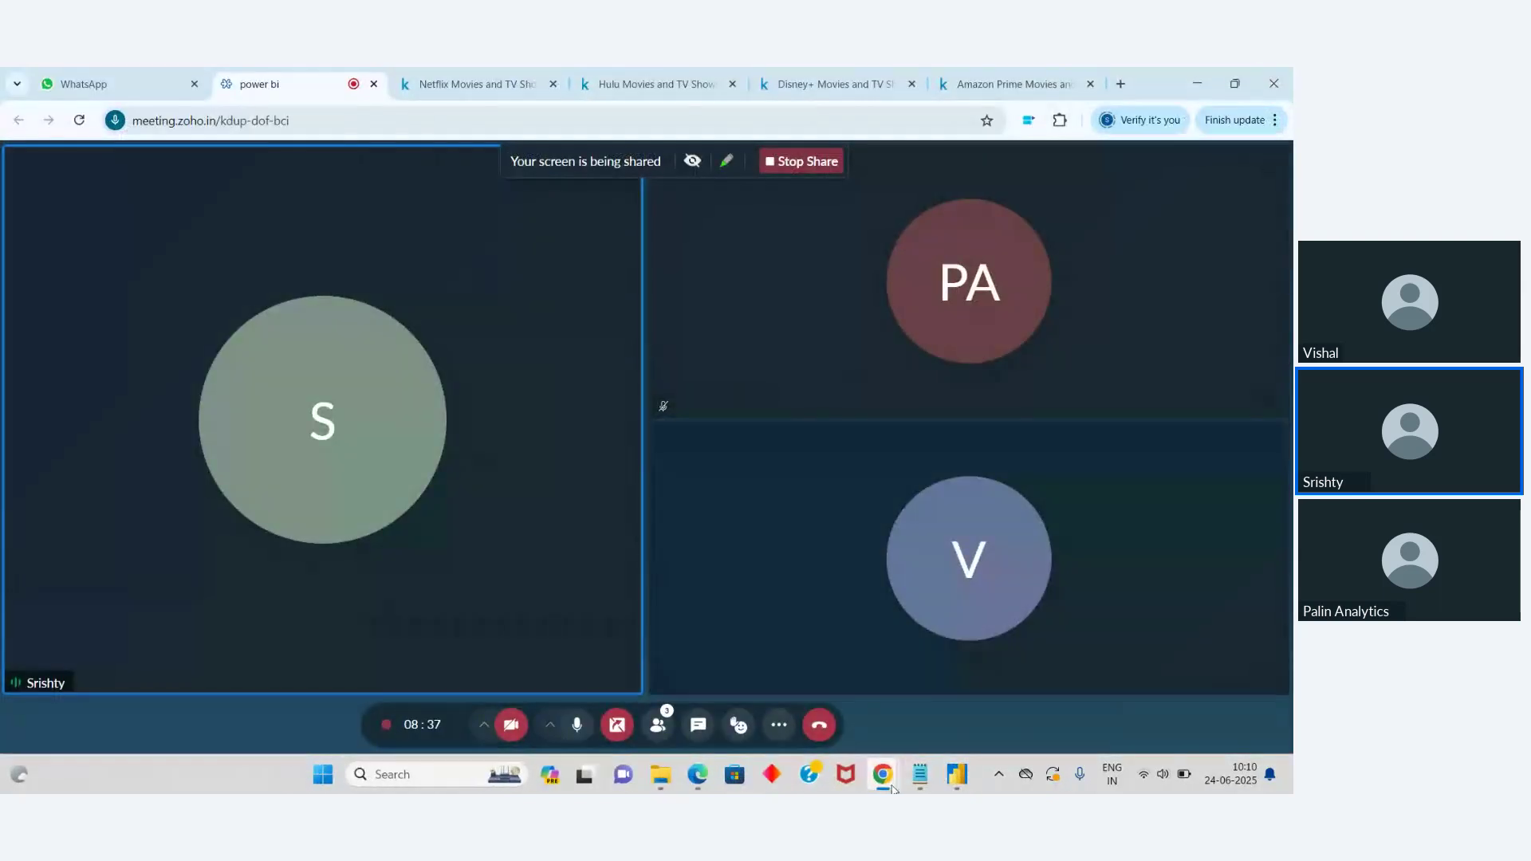
{"action": "left_click", "coordinate": [1198, 82]}
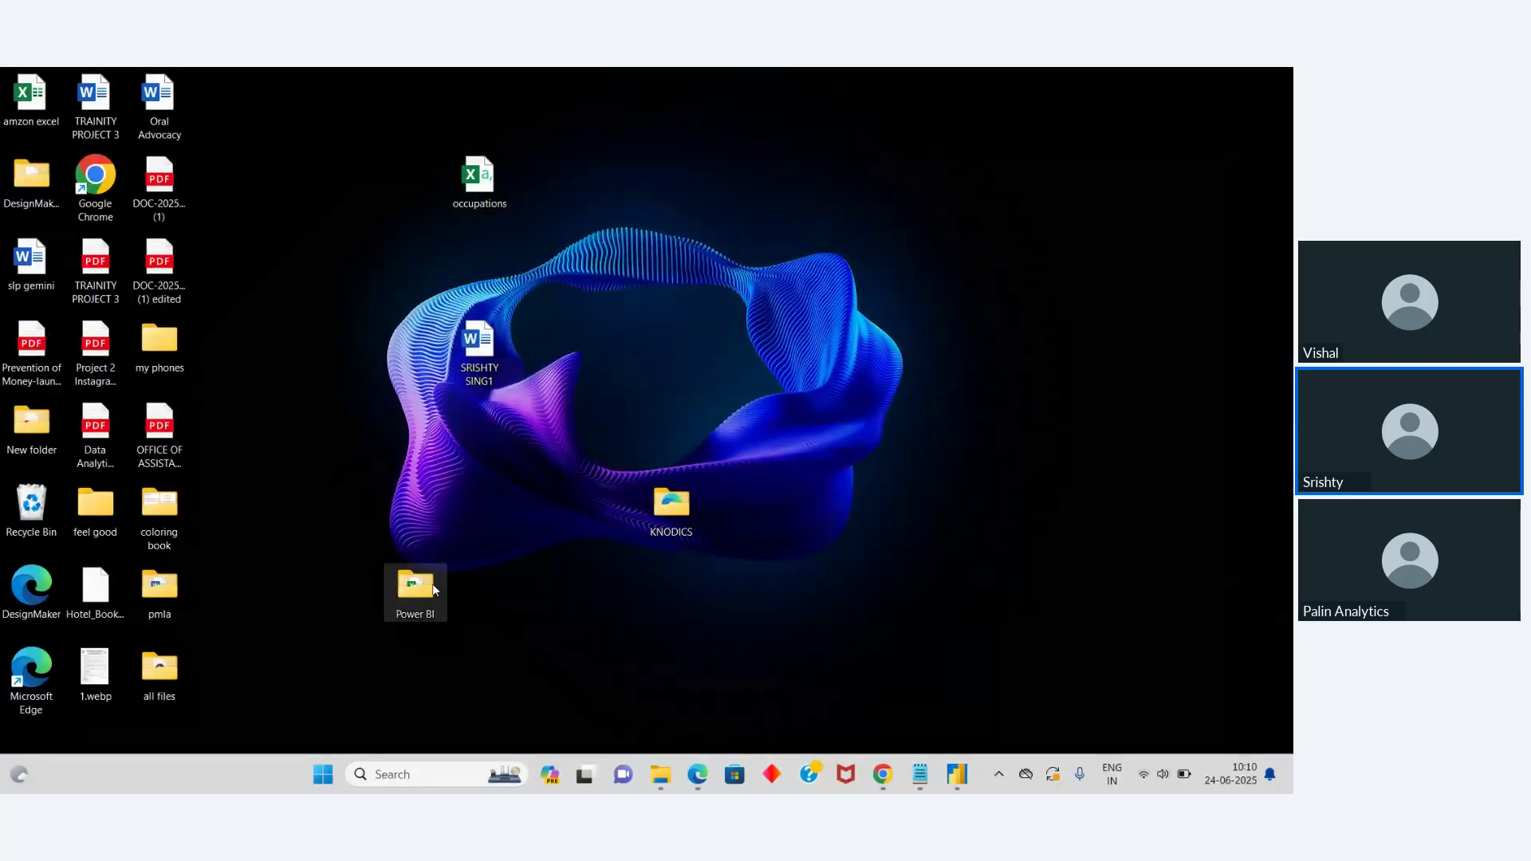
Step: Open the hulu_titles CSV file from the hulu_titles.csv subfolder of the desktop's Power BI folder
{"action": "double_click", "coordinate": [431, 589]}
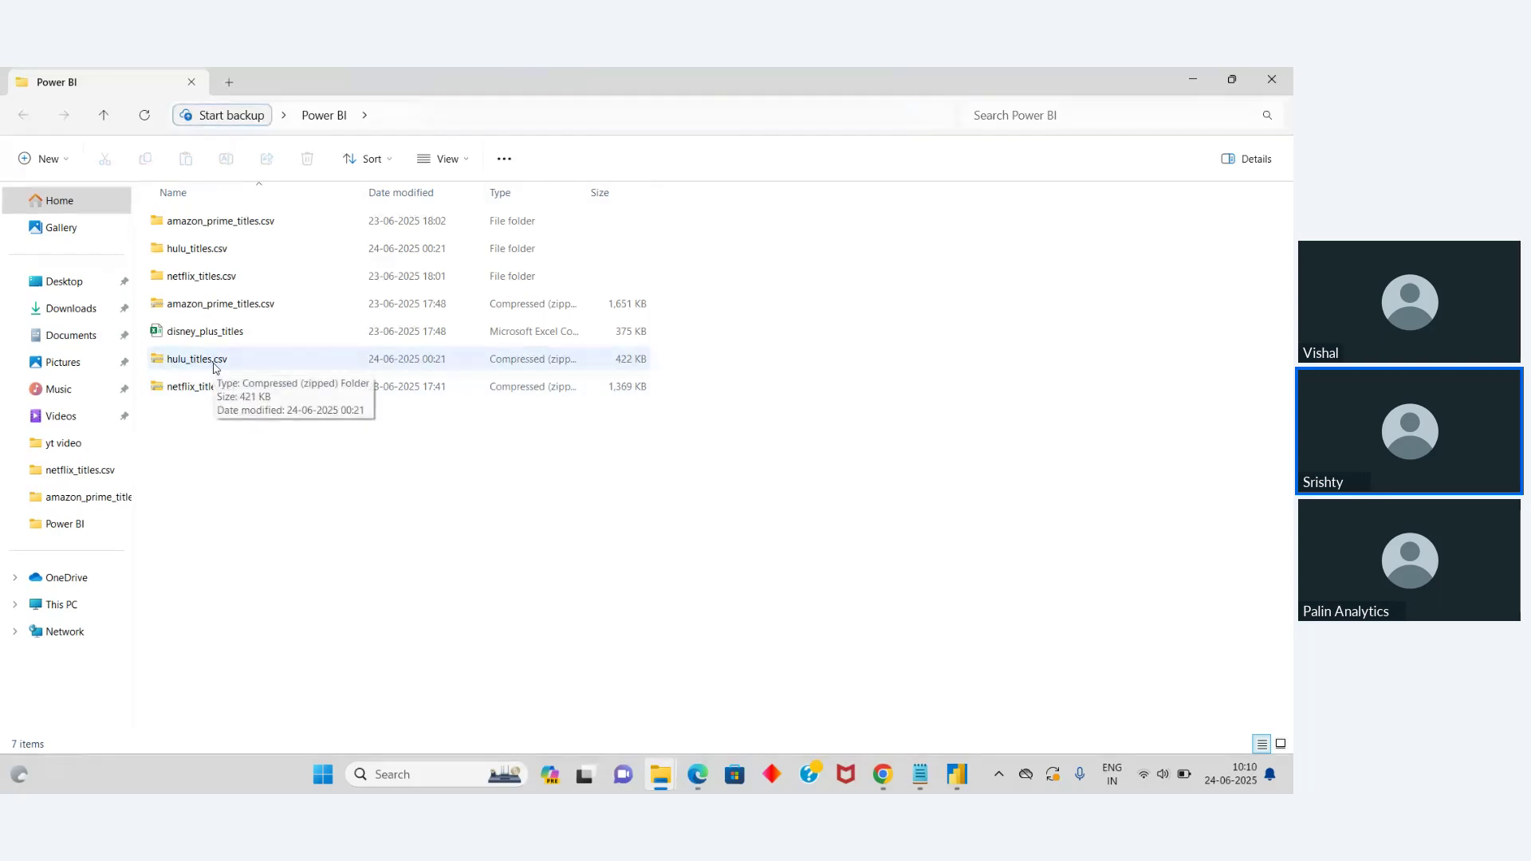
{"action": "double_click", "coordinate": [229, 248]}
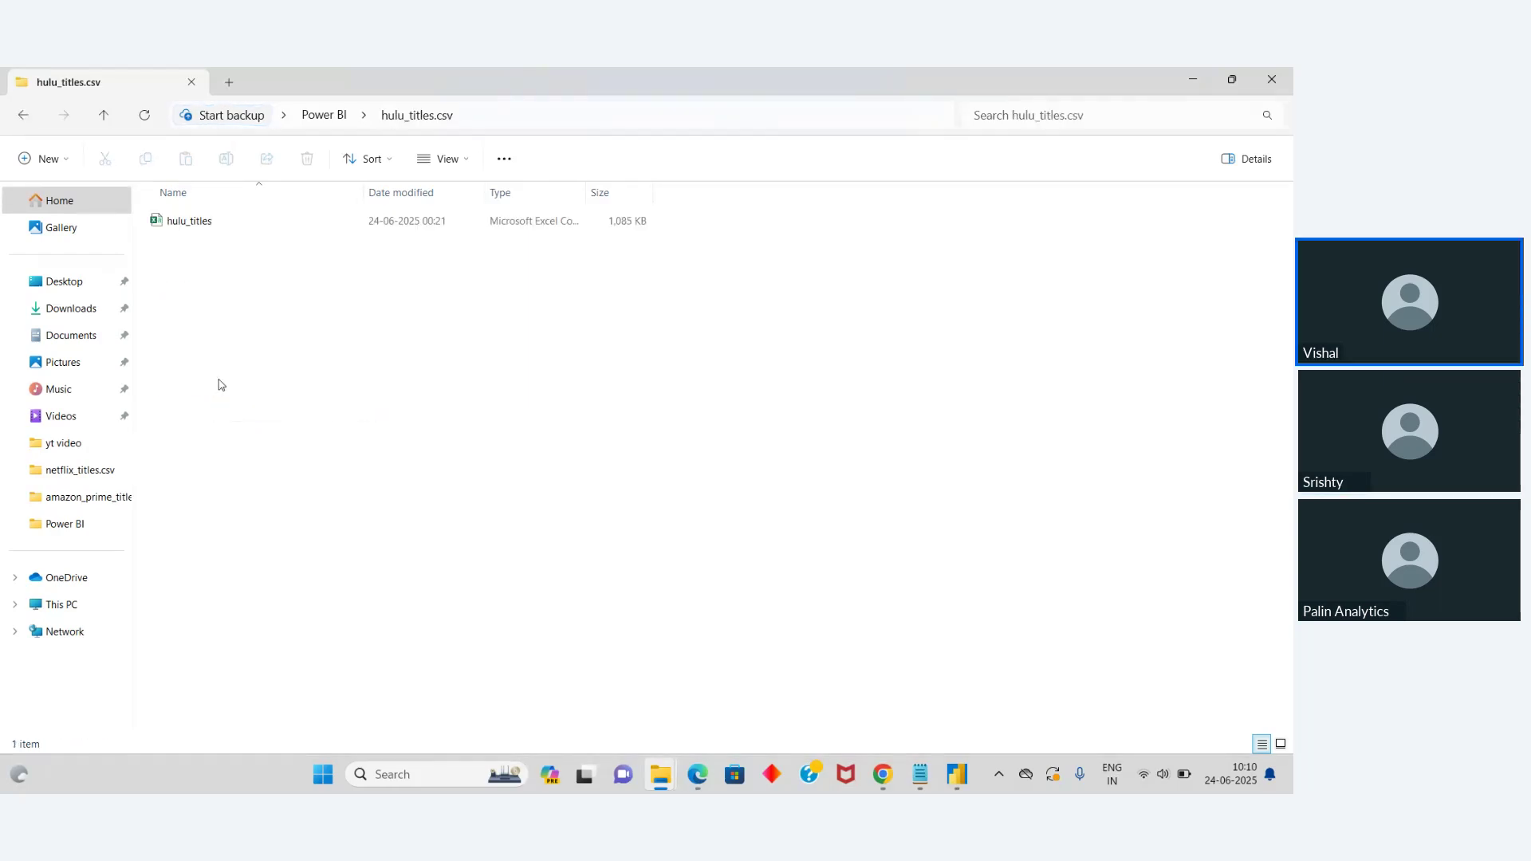
{"action": "double_click", "coordinate": [232, 225]}
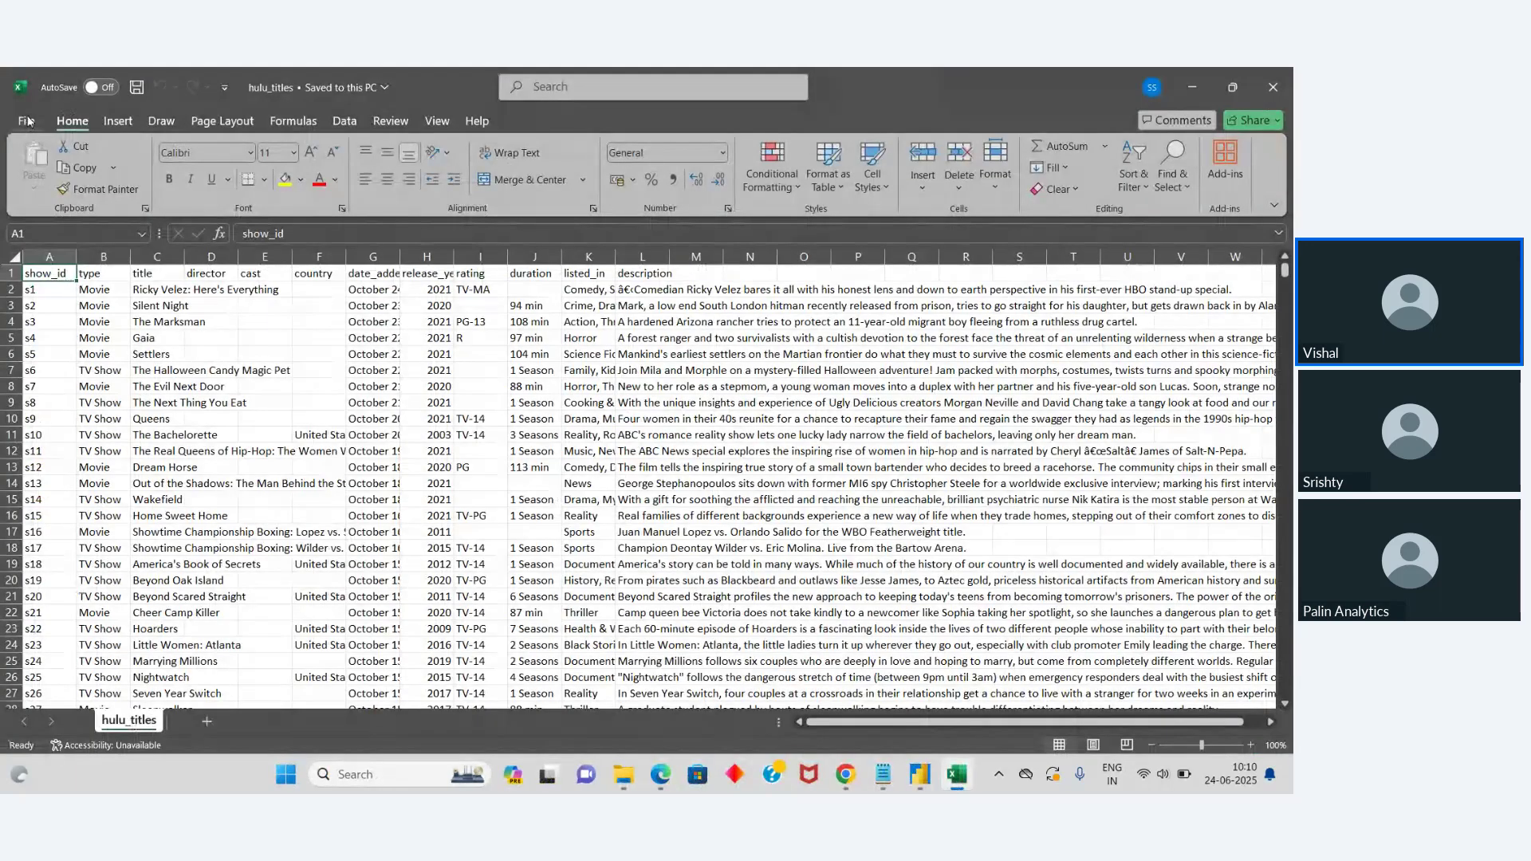
Step: Save a copy of hulu_titles to the Desktop as an Excel Workbook named "hulu excel"
{"action": "left_click", "coordinate": [28, 121]}
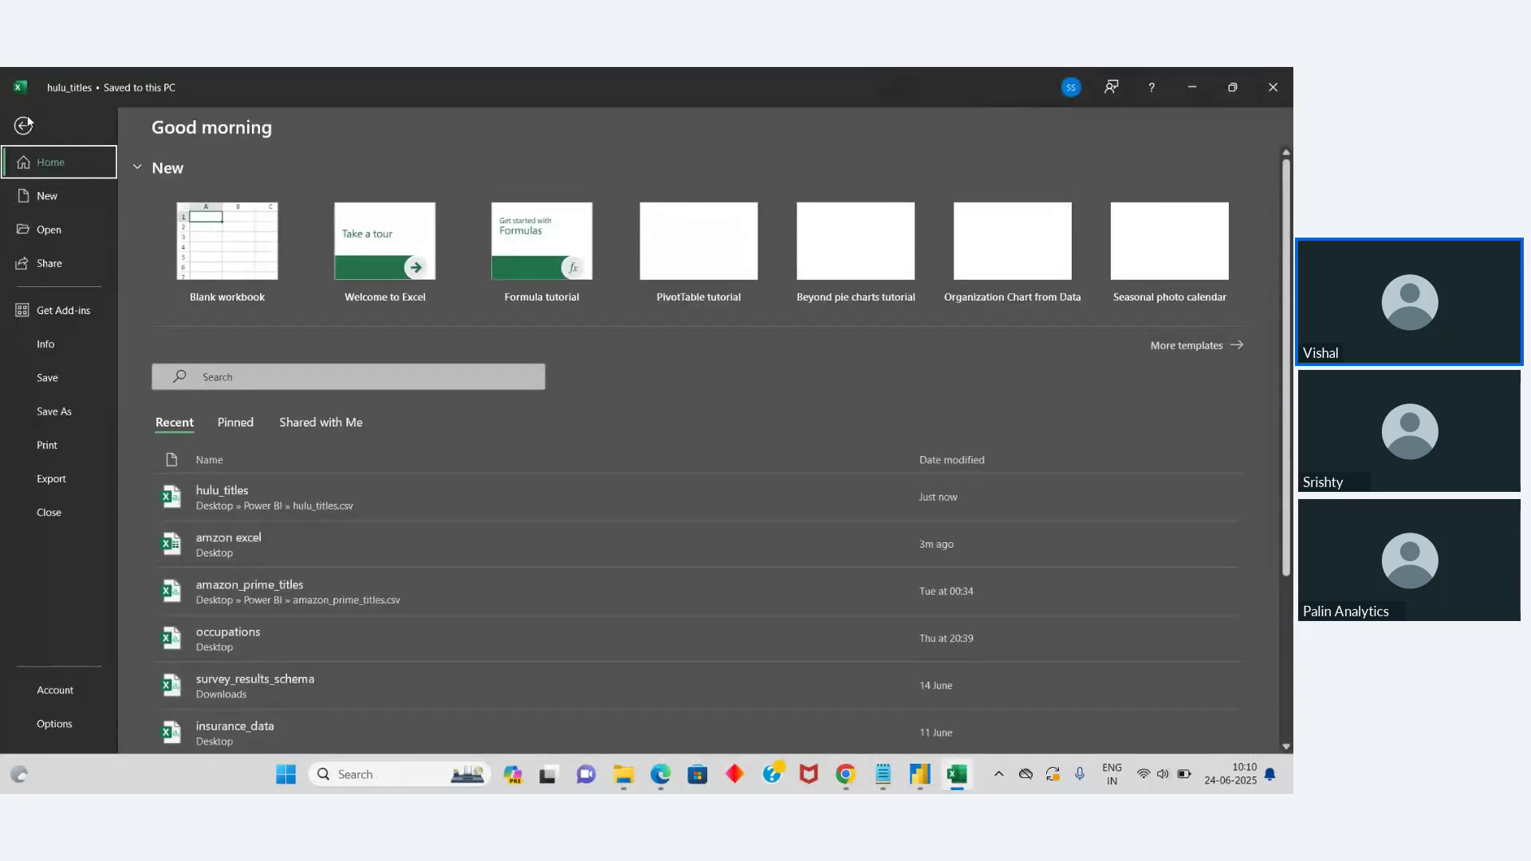
{"action": "left_click", "coordinate": [65, 412]}
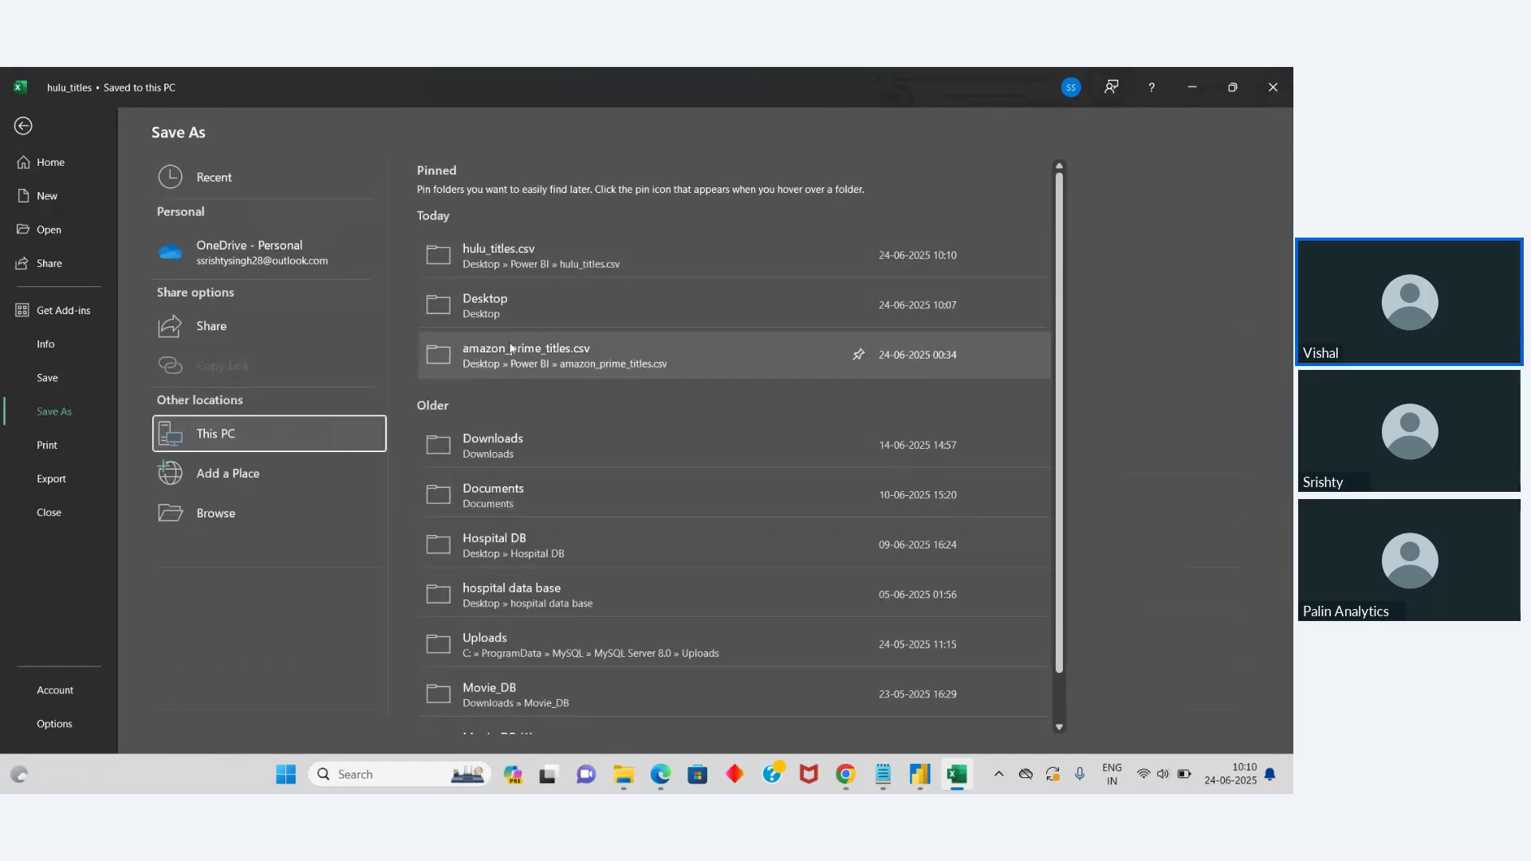
{"action": "left_click", "coordinate": [507, 317]}
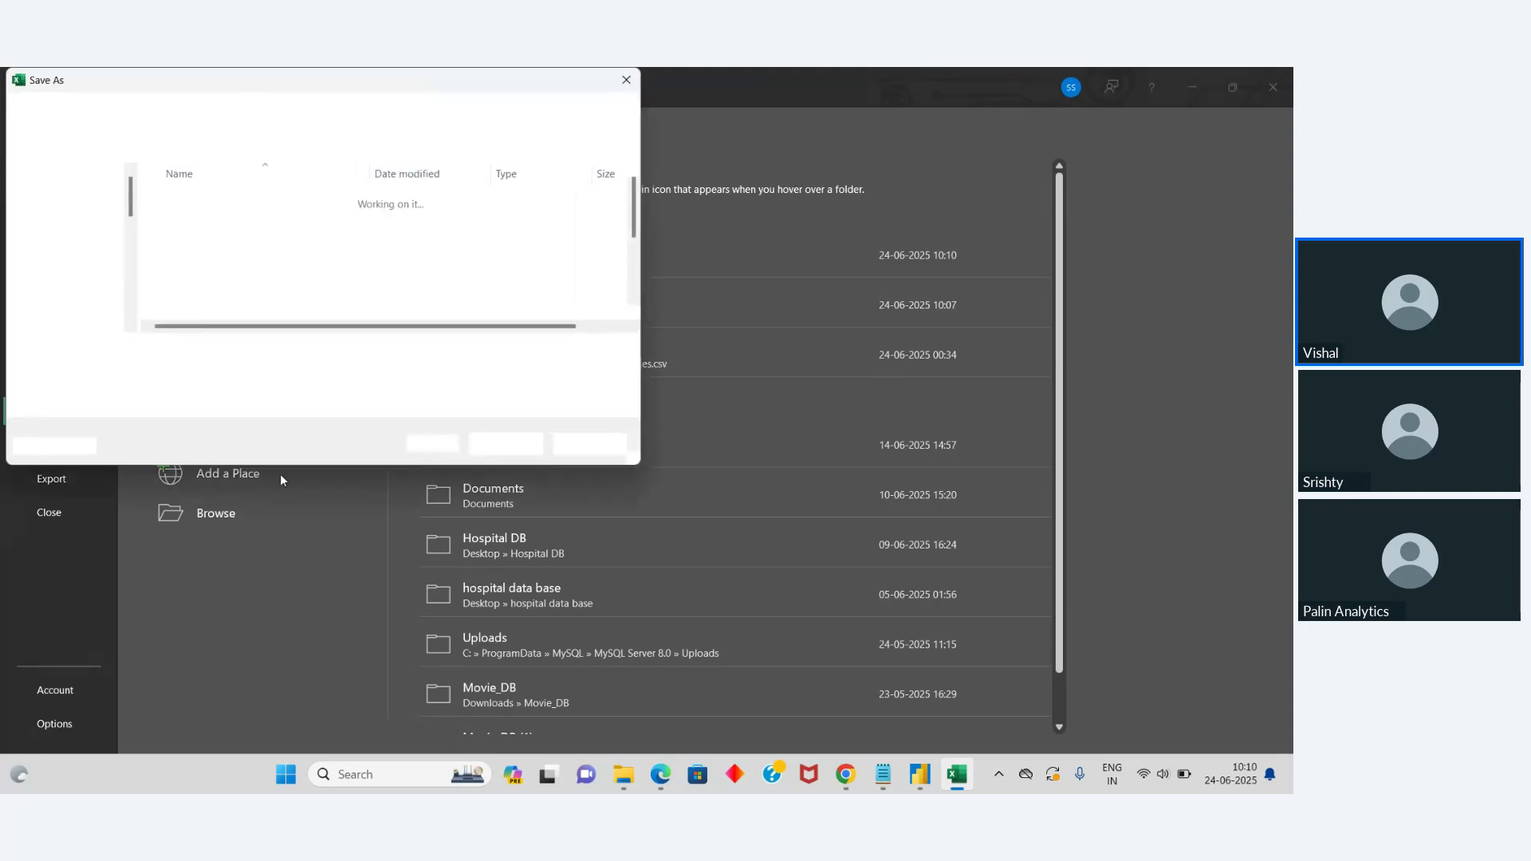
{"action": "type", "text": "hu"}
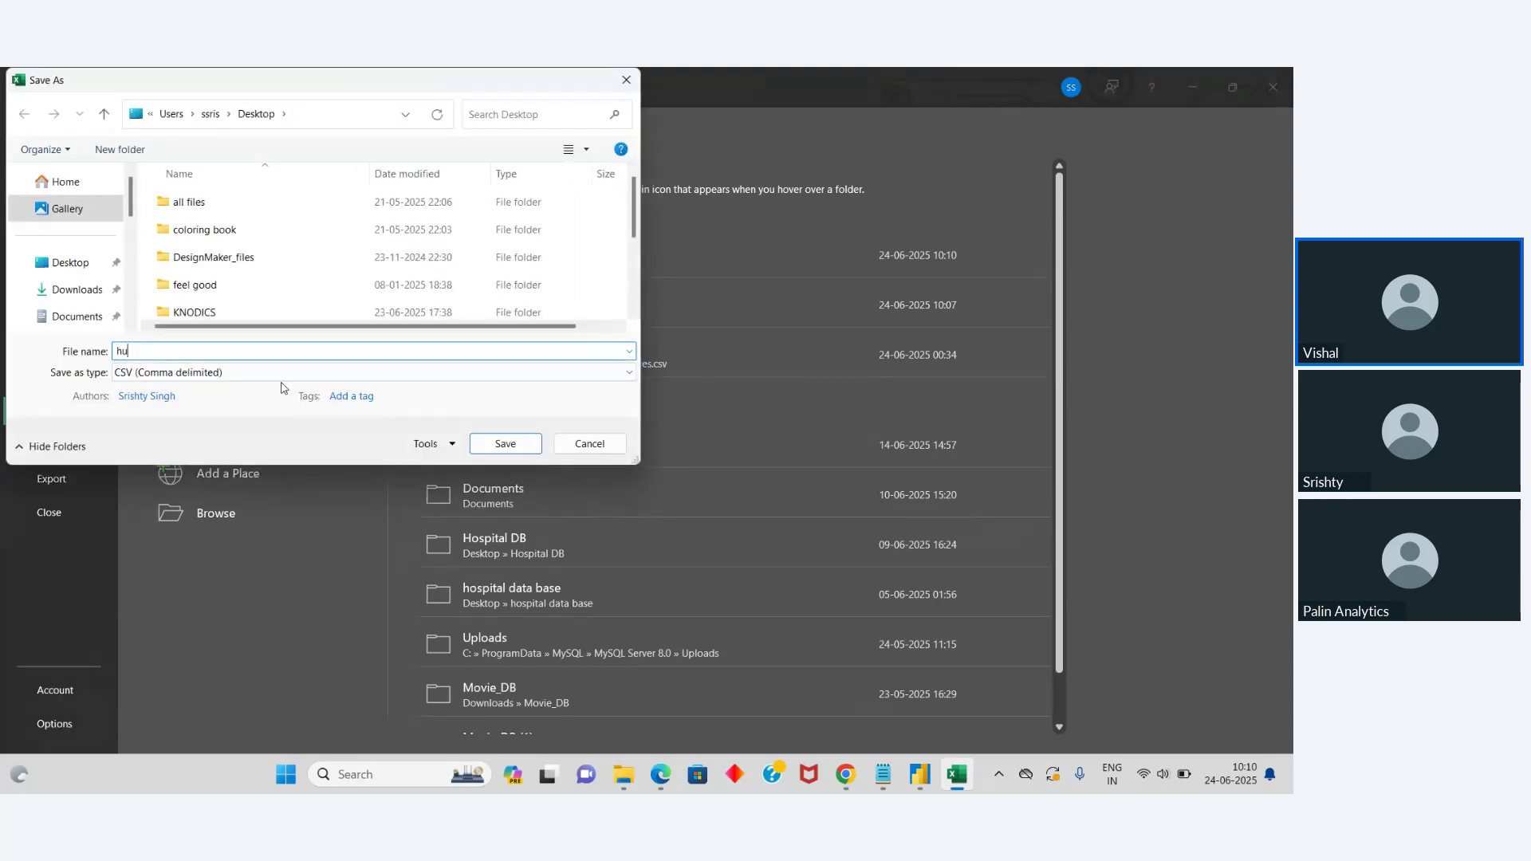
{"action": "type", "text": "lu excel"}
{"action": "left_click", "coordinate": [347, 373]}
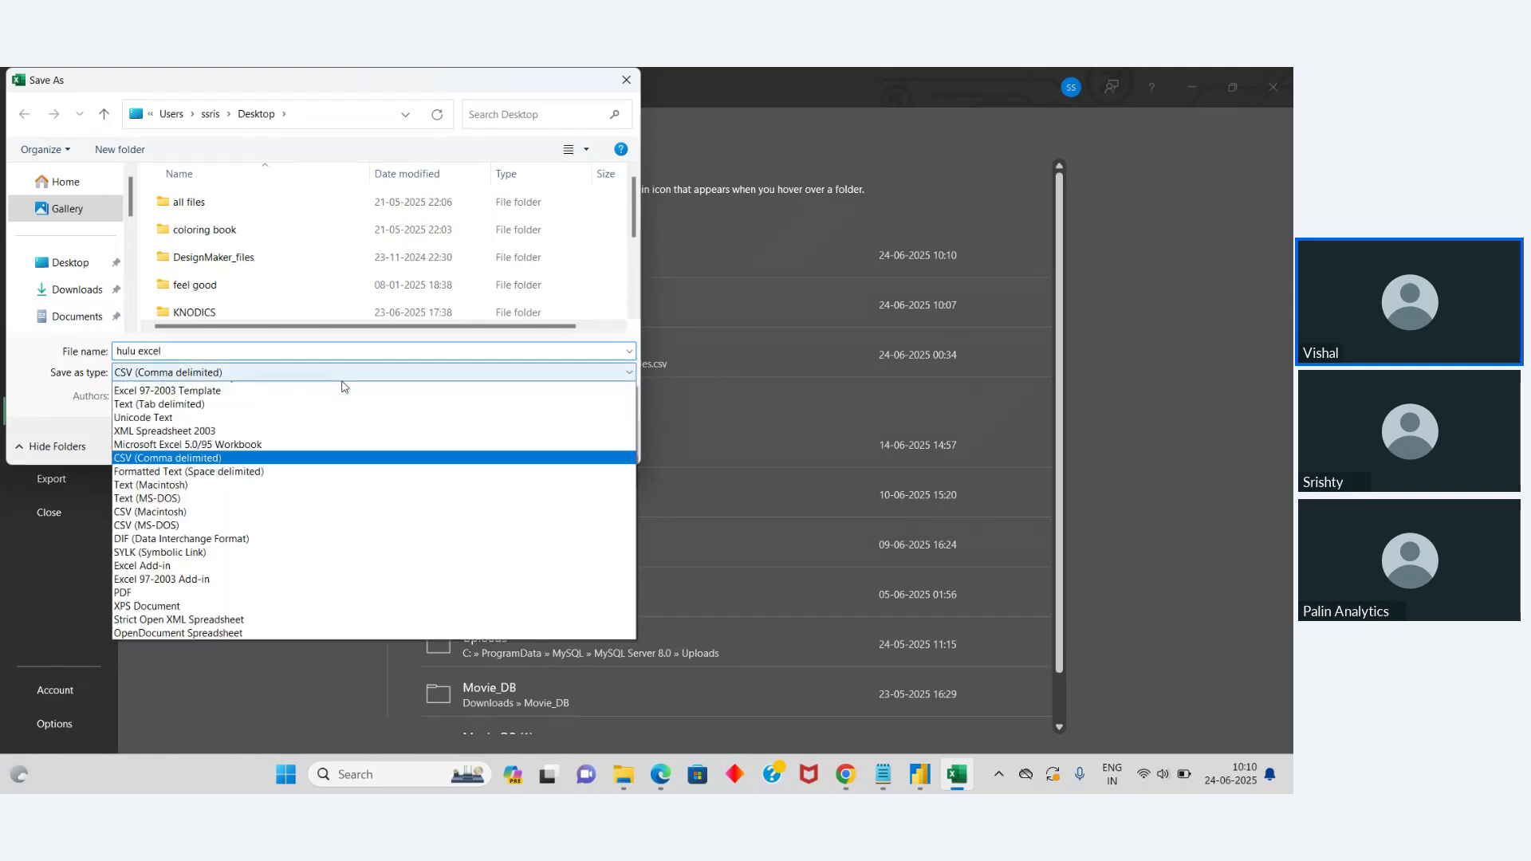
{"action": "left_click", "coordinate": [246, 392]}
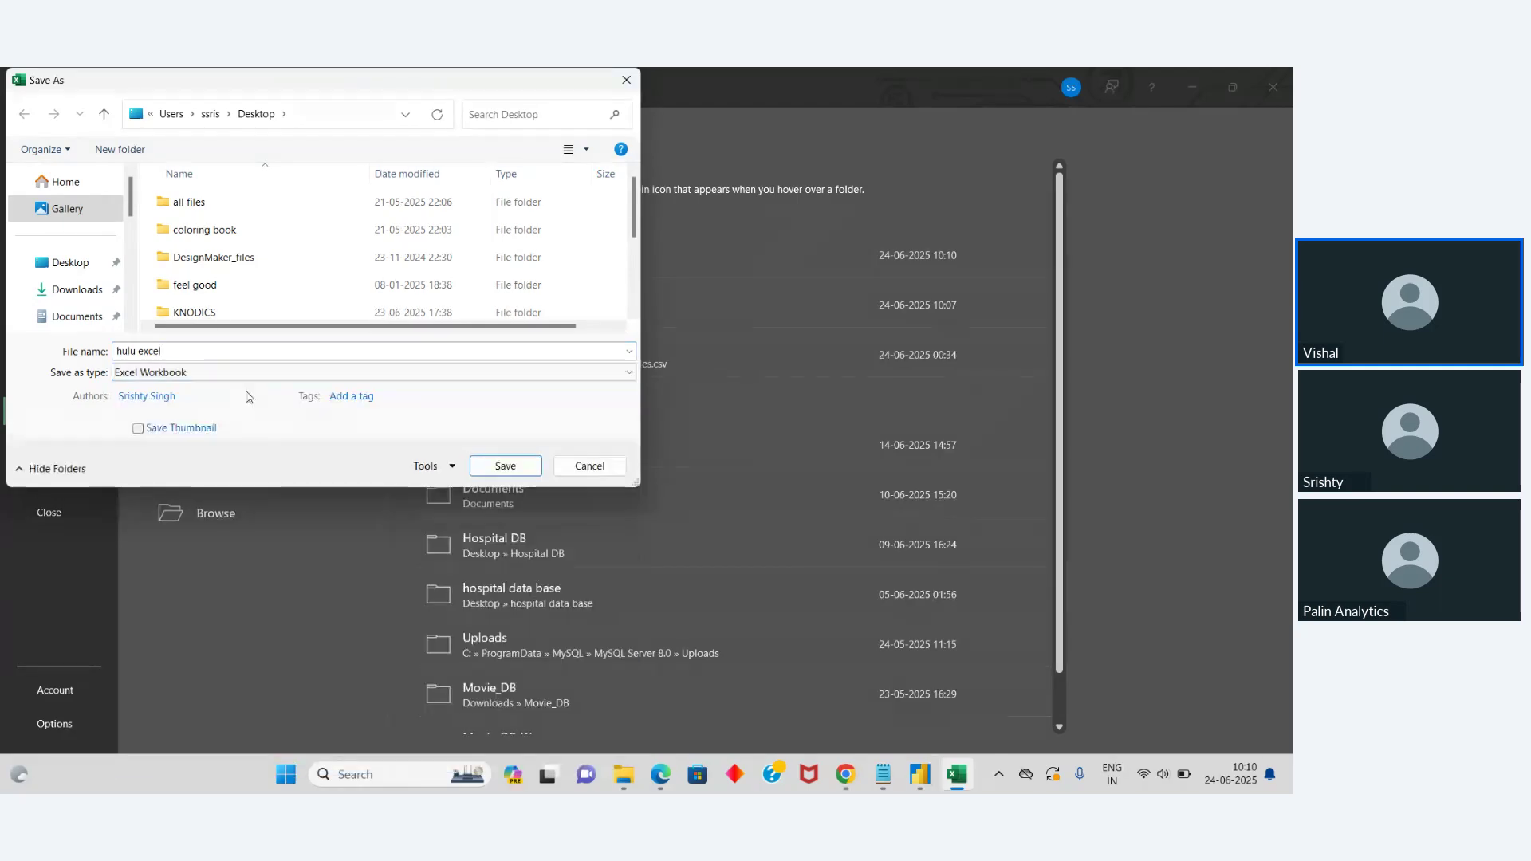
{"action": "left_click", "coordinate": [505, 470]}
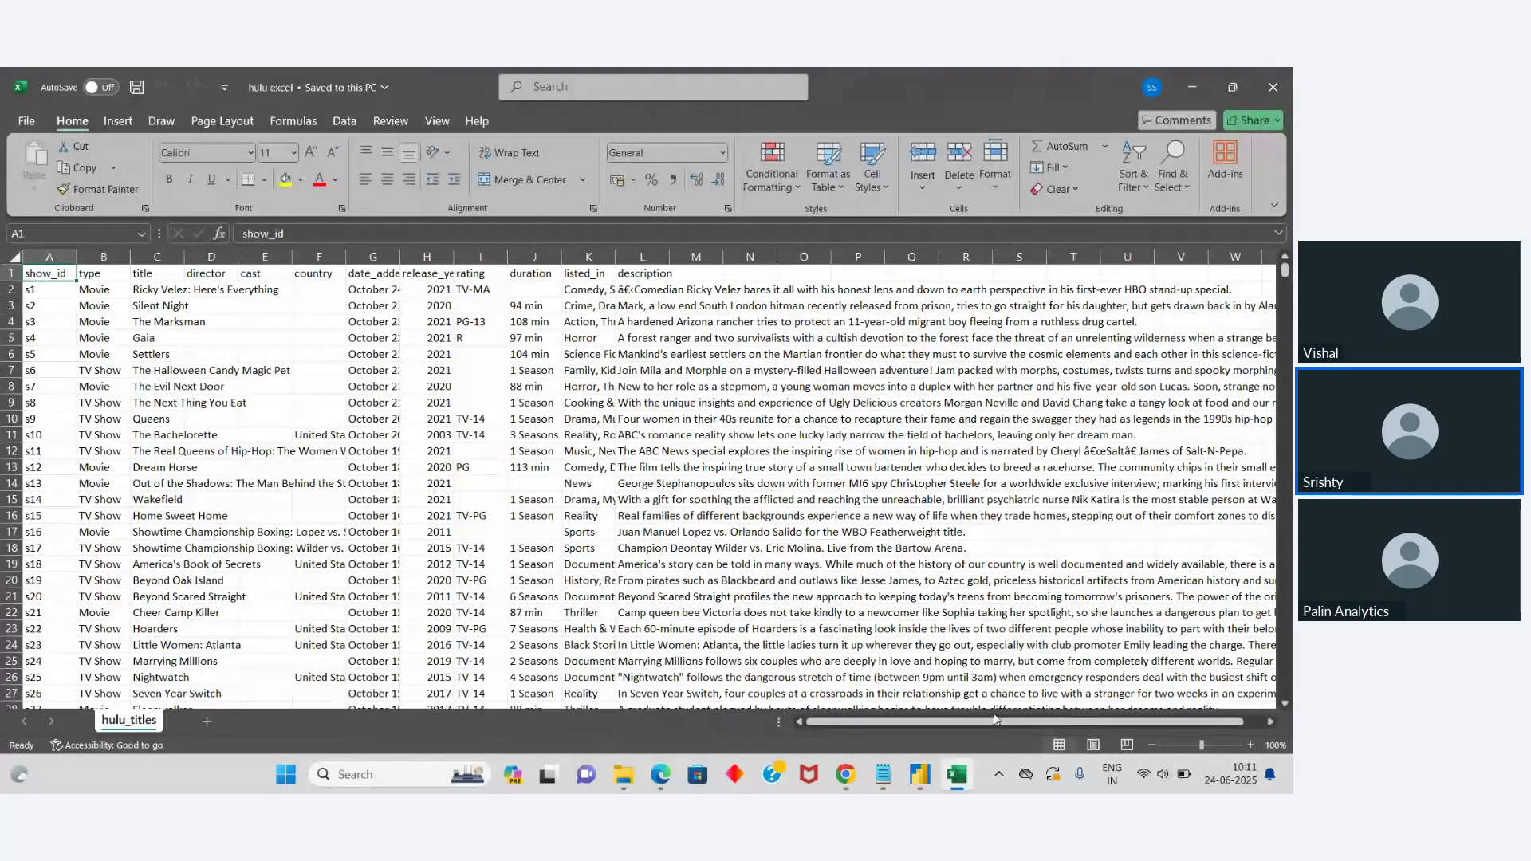
Step: Switch to Power Query Editor and import the hulu_titles sheet from the desktop's "hulu excel" workbook as a new query
{"action": "mouse_move", "coordinate": [920, 772]}
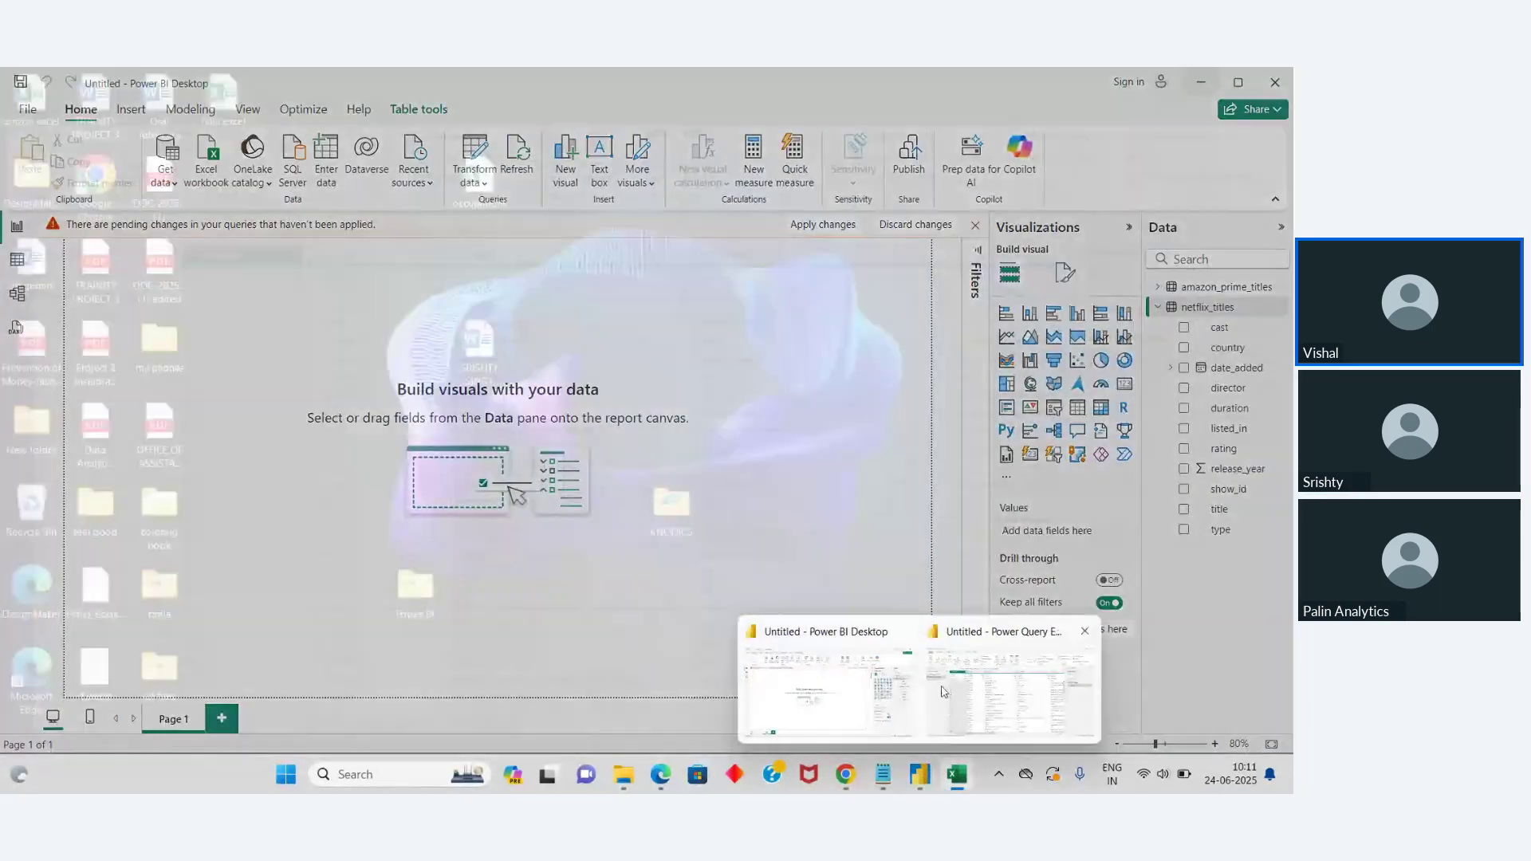
{"action": "left_click", "coordinate": [966, 692]}
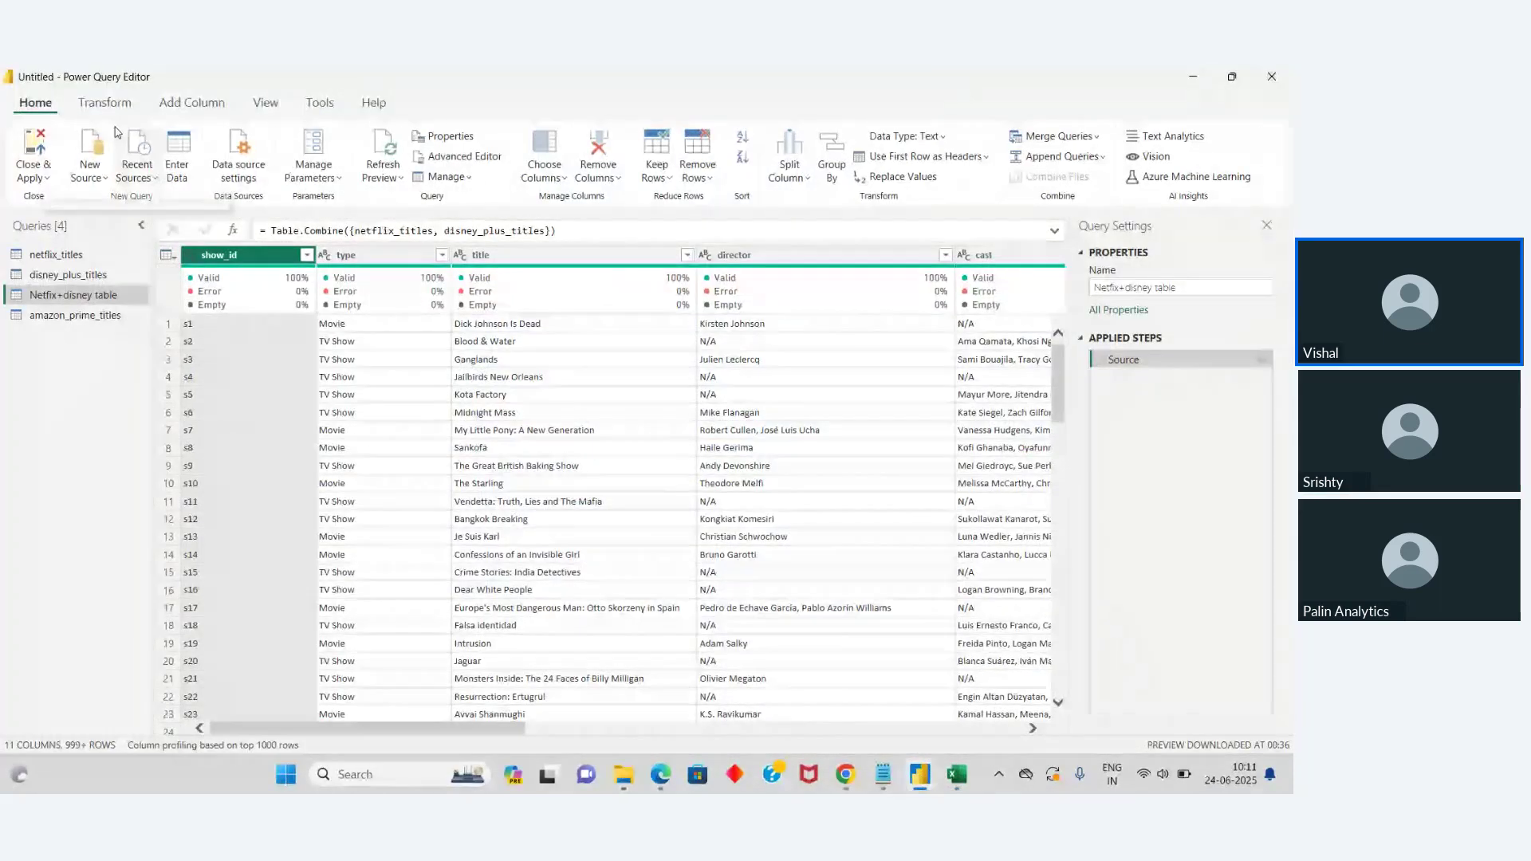
{"action": "left_click", "coordinate": [92, 159]}
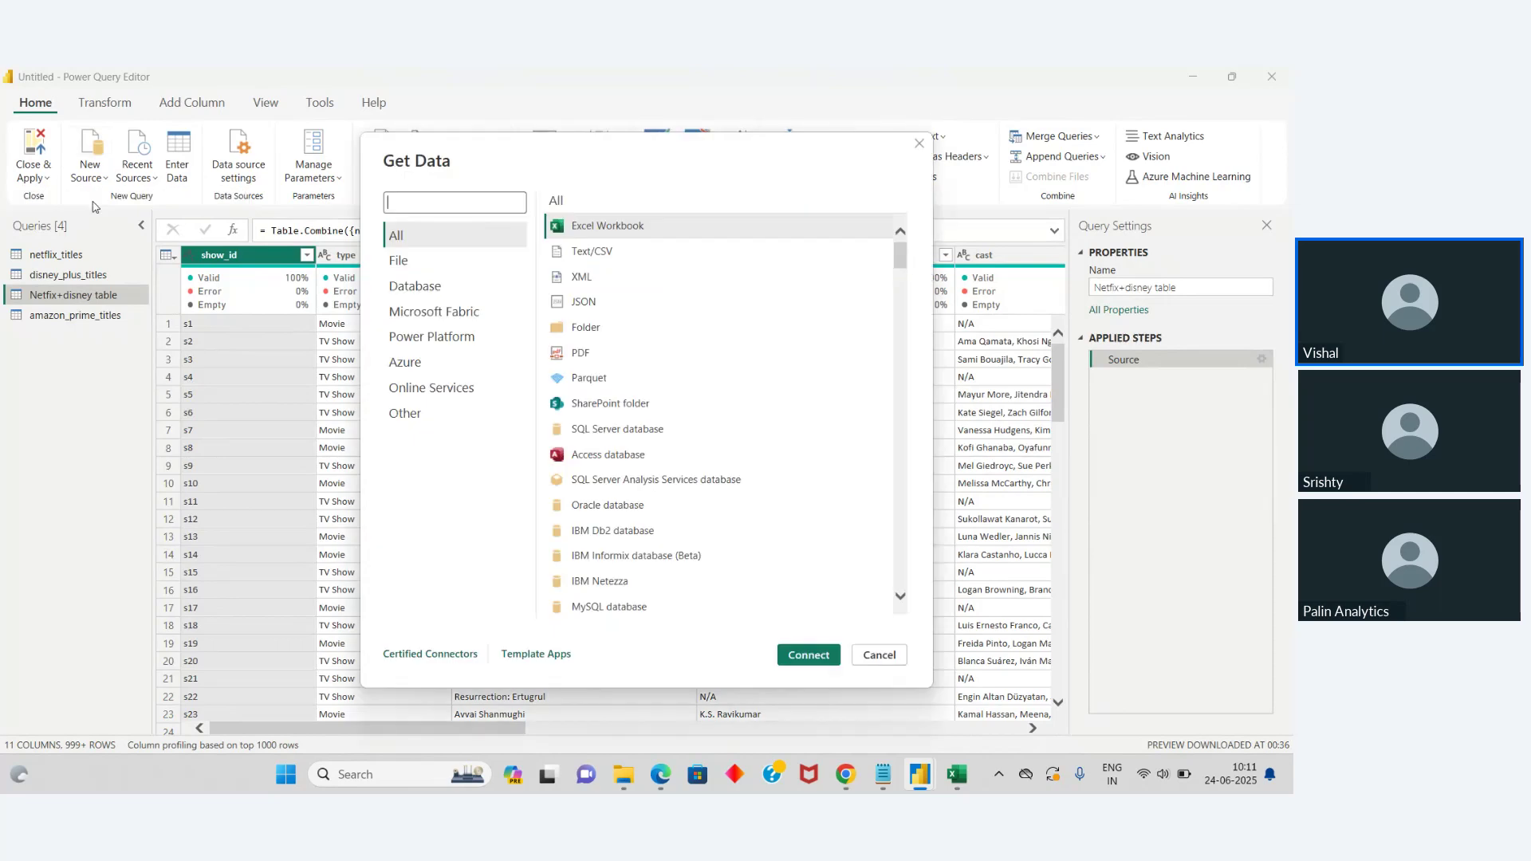
{"action": "left_click", "coordinate": [823, 655]}
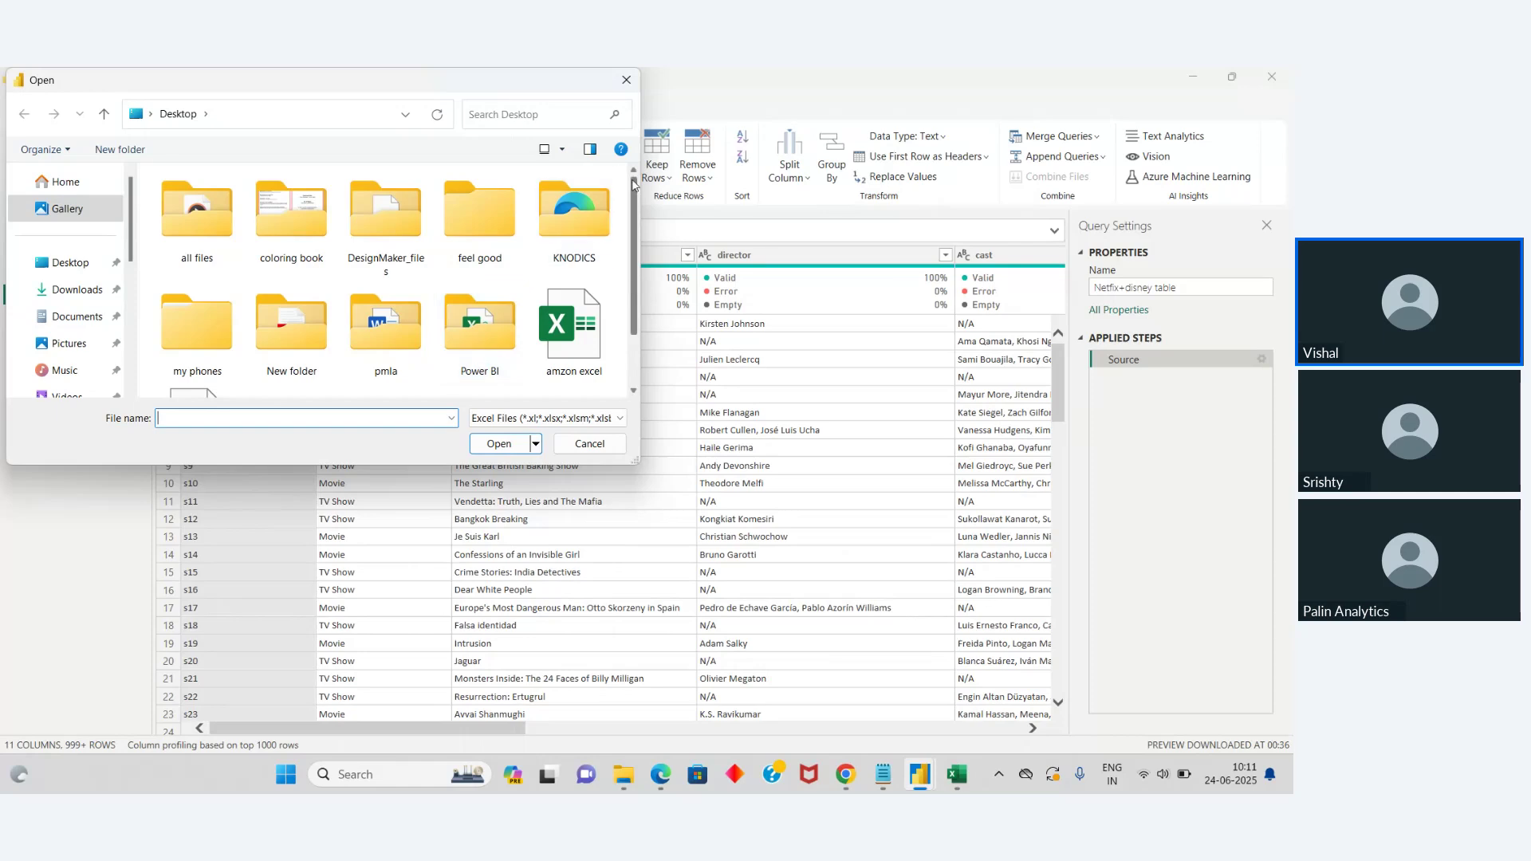
{"action": "scroll", "coordinate": [643, 298], "scroll_direction": "down", "scroll_amount": 2}
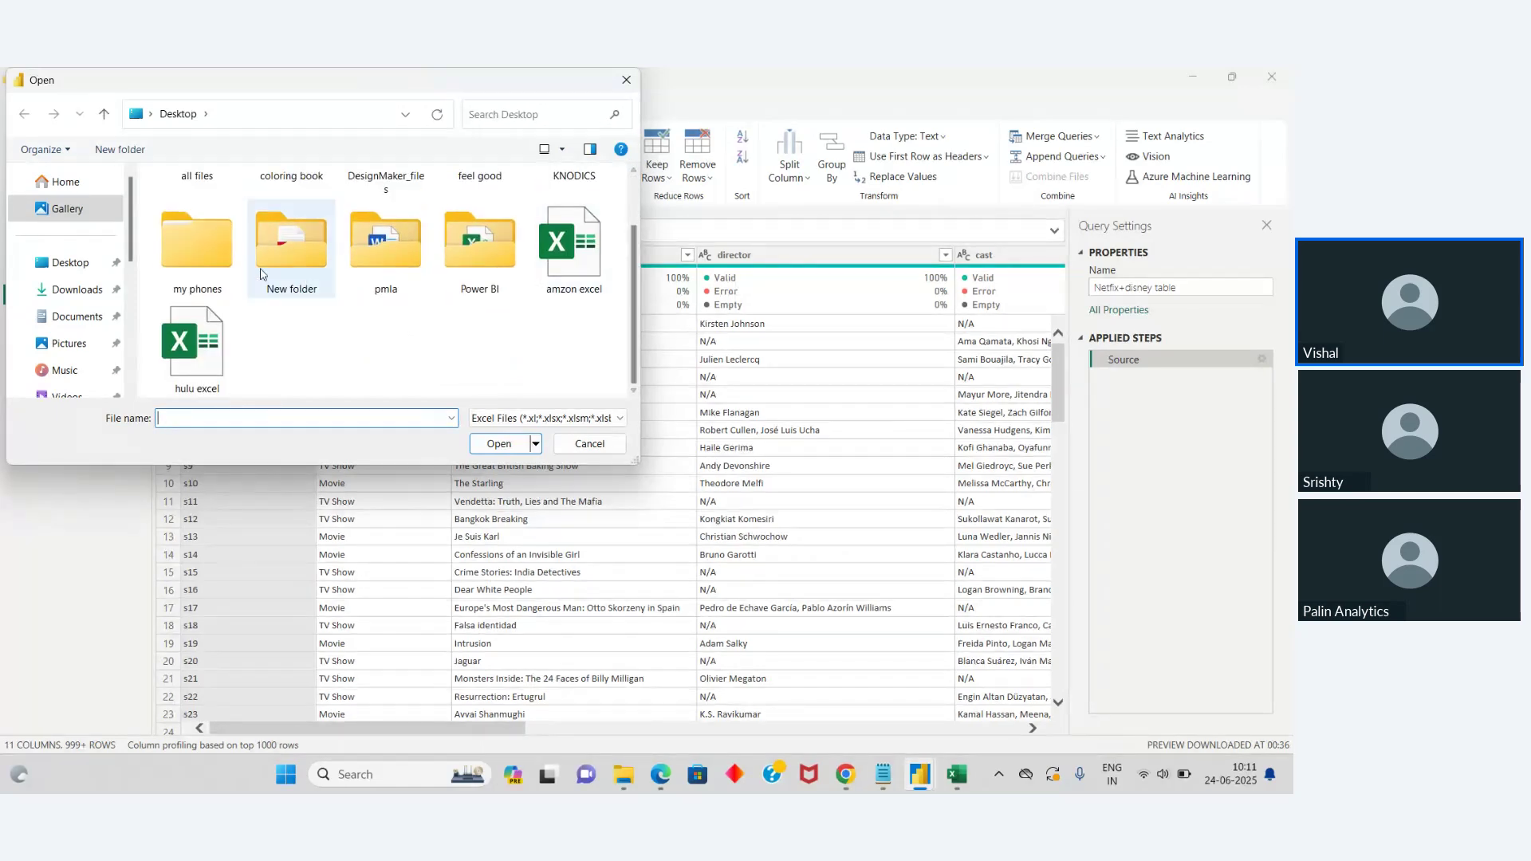
{"action": "double_click", "coordinate": [211, 334]}
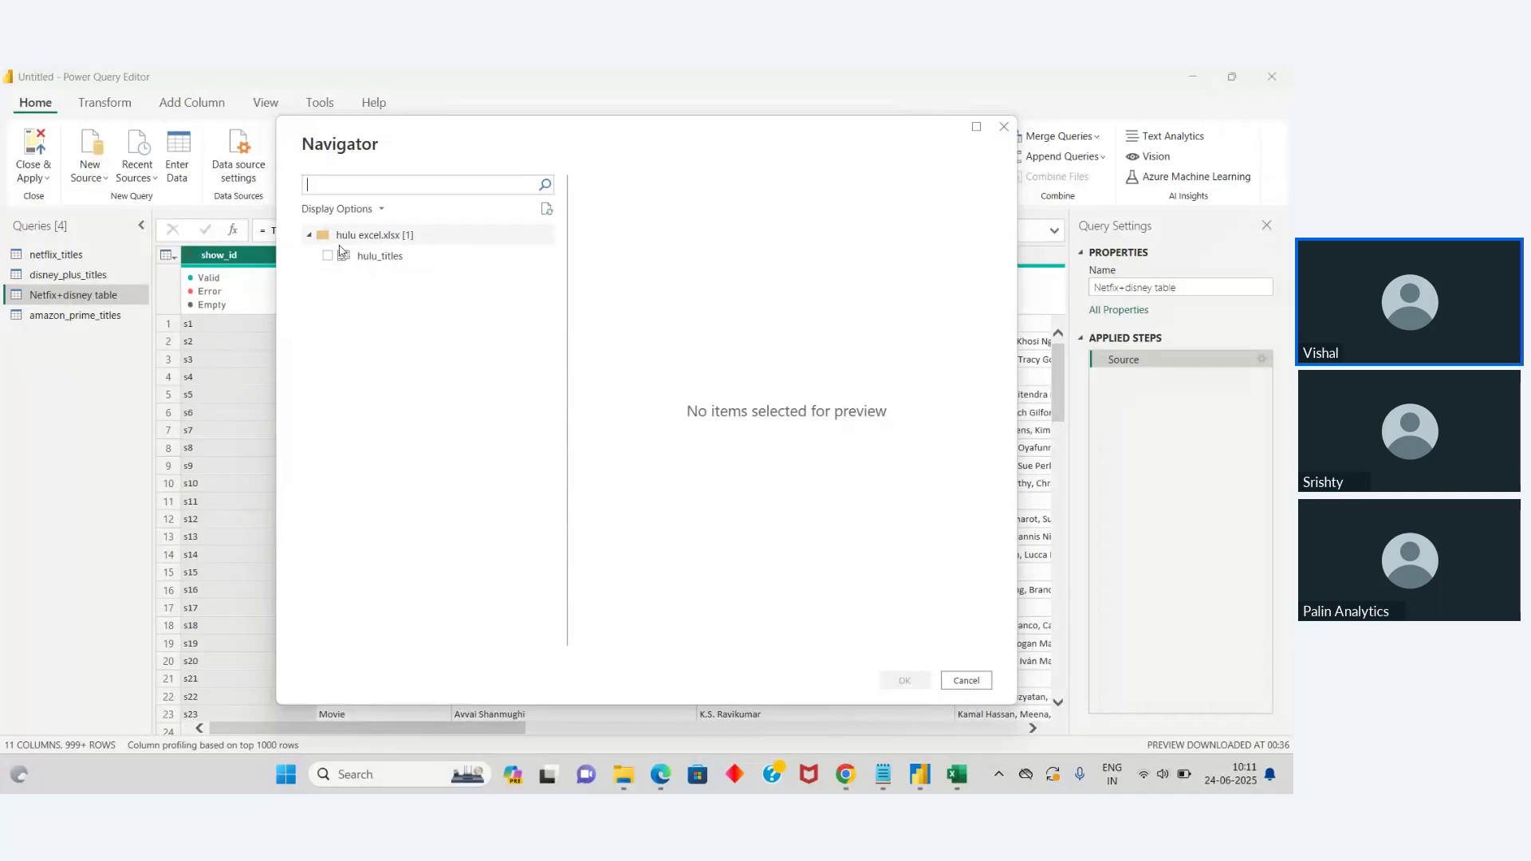
{"action": "left_click", "coordinate": [343, 254]}
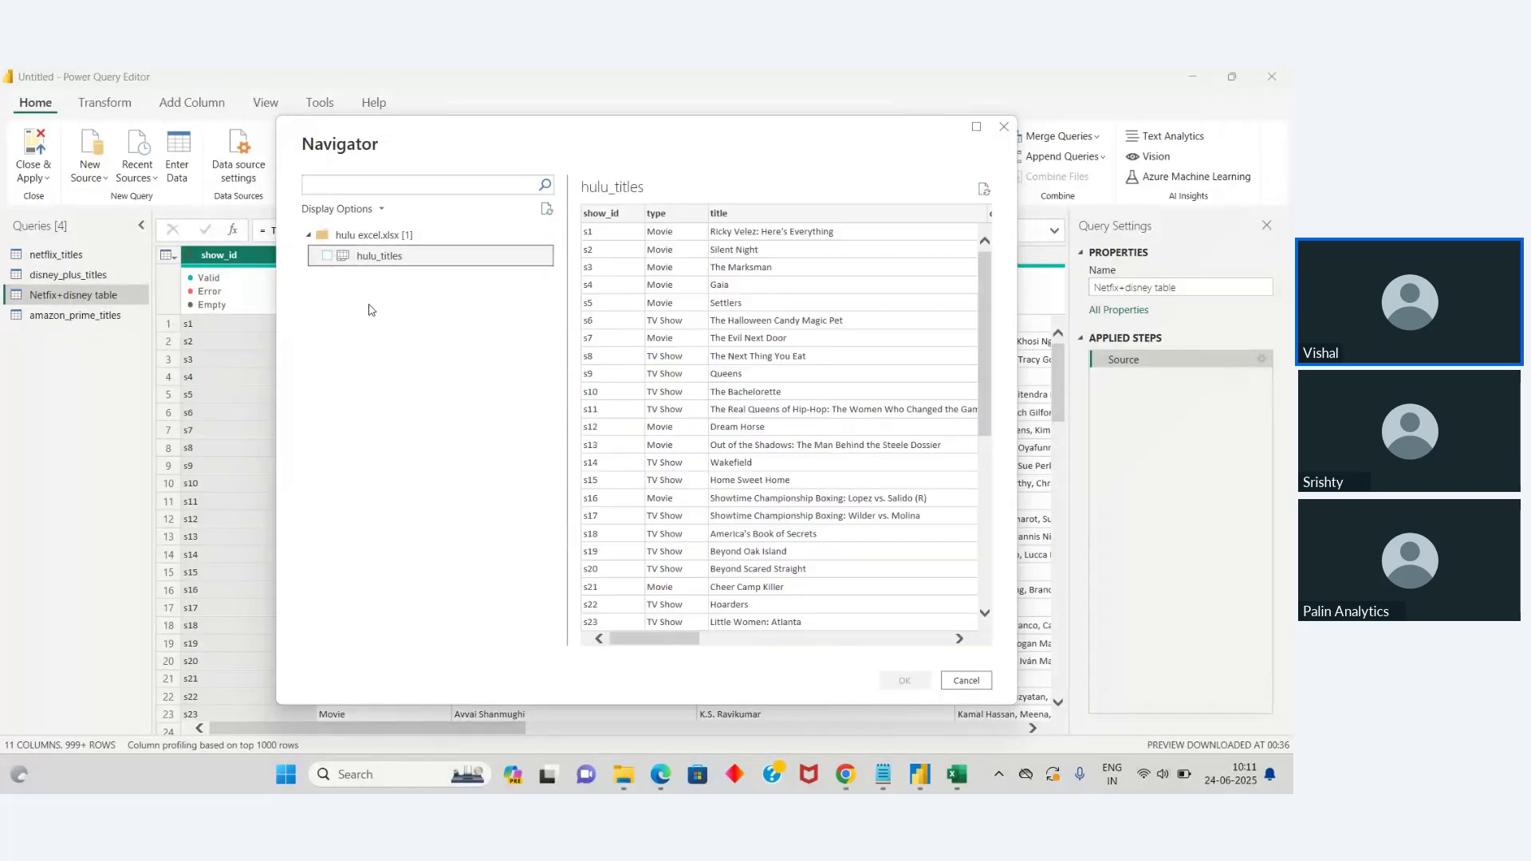
{"action": "left_click", "coordinate": [327, 256]}
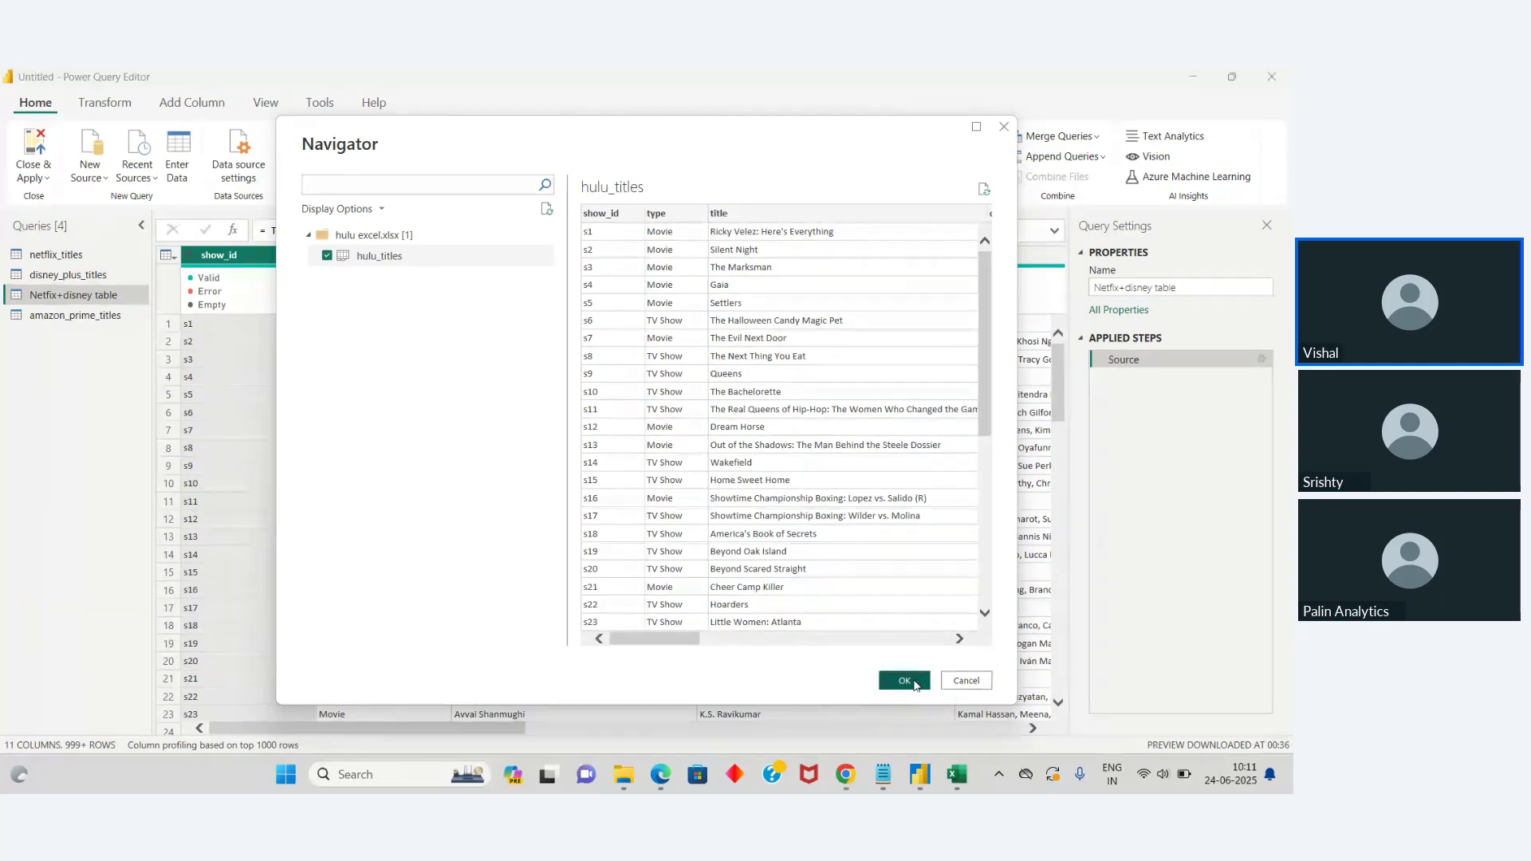
{"action": "key", "text": "alt+Tab"}
{"action": "key", "text": "alt+Tab"}
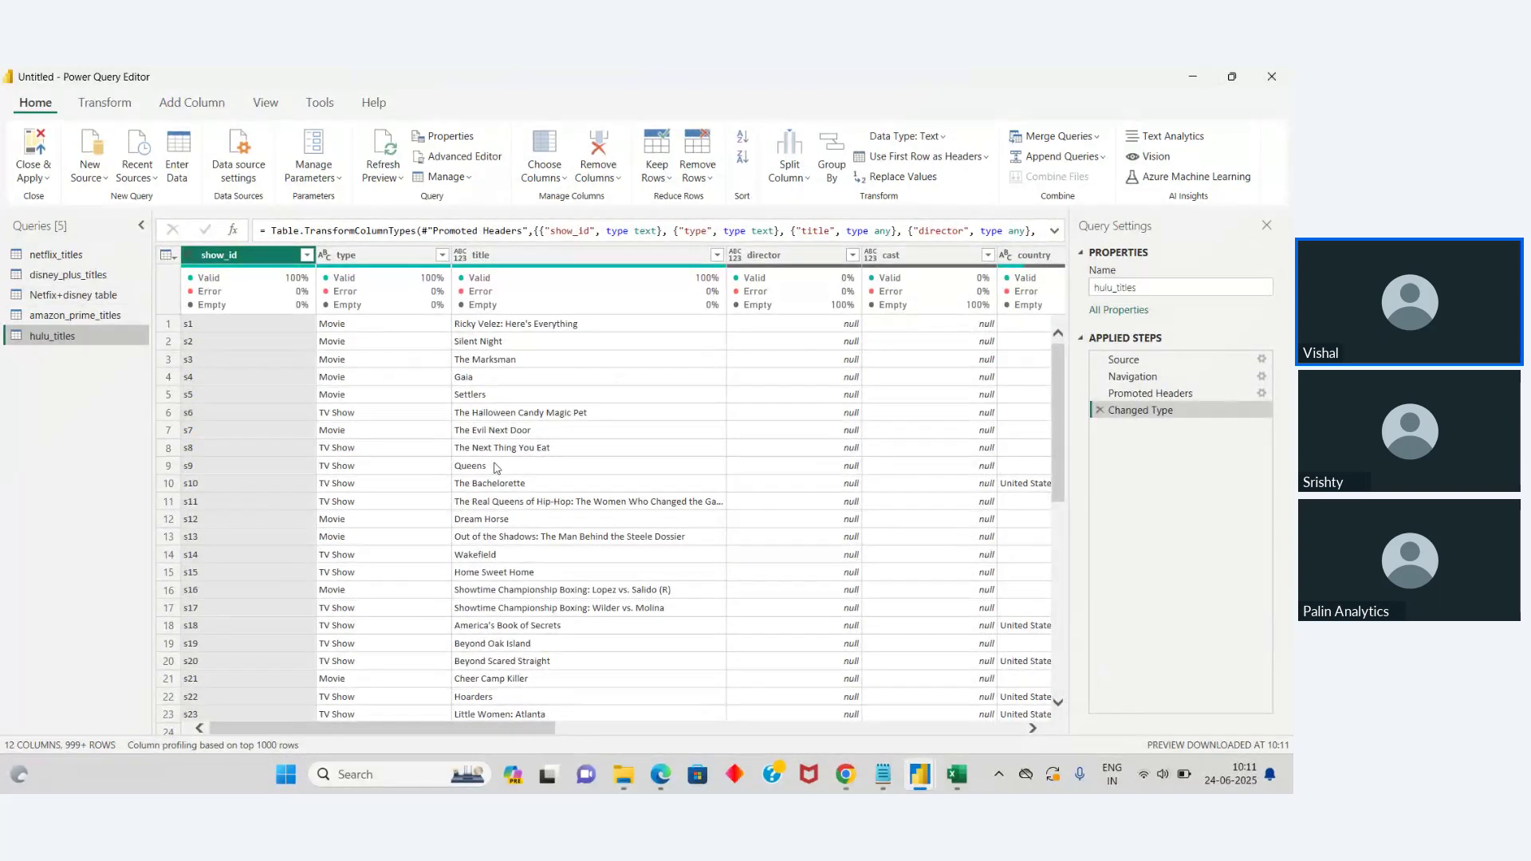
Step: Check the distinct values in the type and title columns of the hulu_titles query and review its rows
{"action": "left_click", "coordinate": [442, 256]}
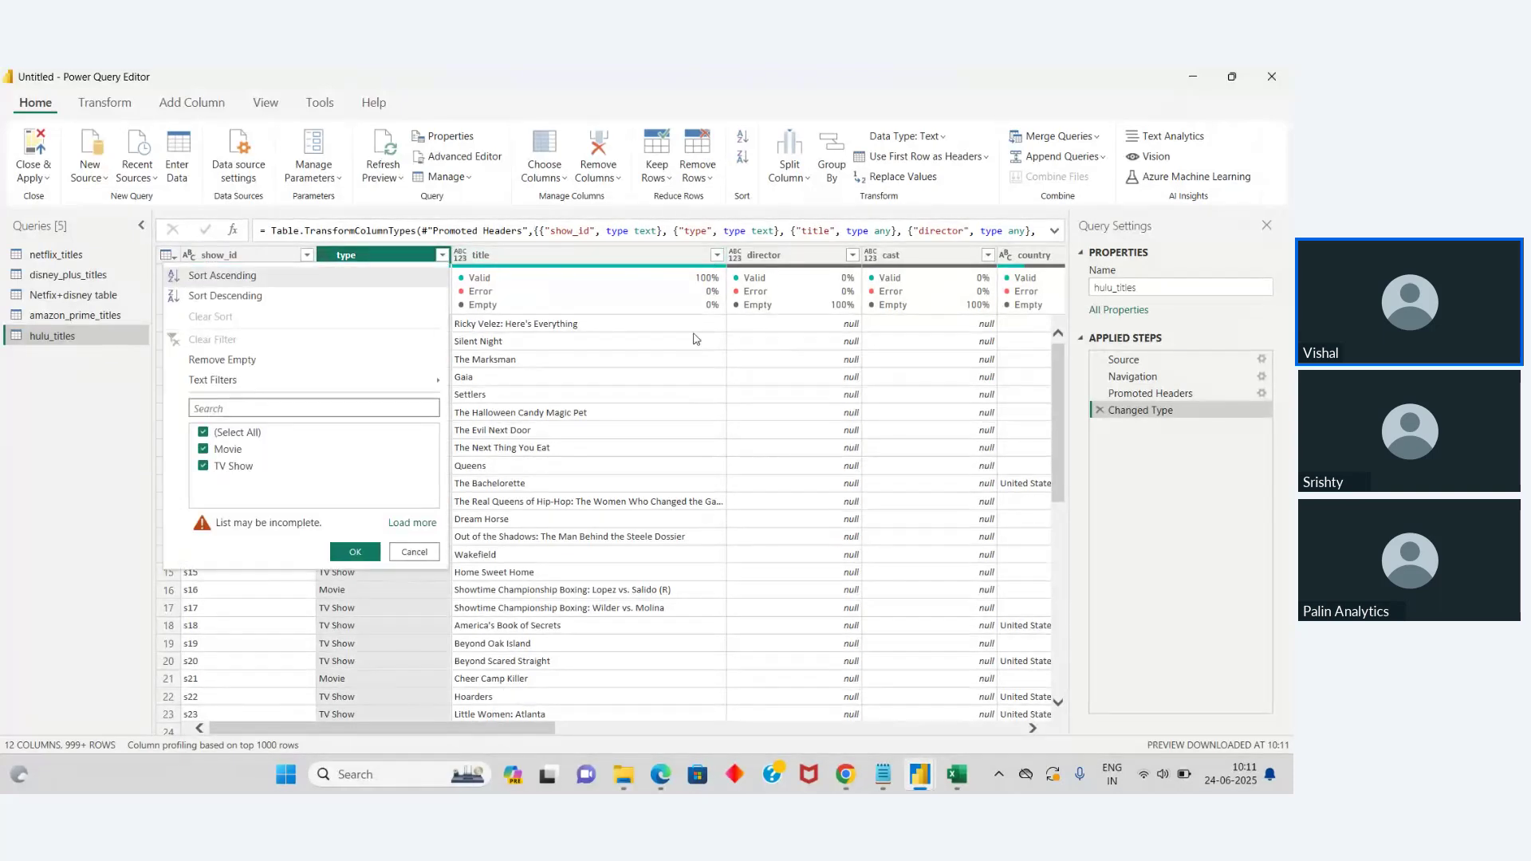
{"action": "mouse_move", "coordinate": [716, 273]}
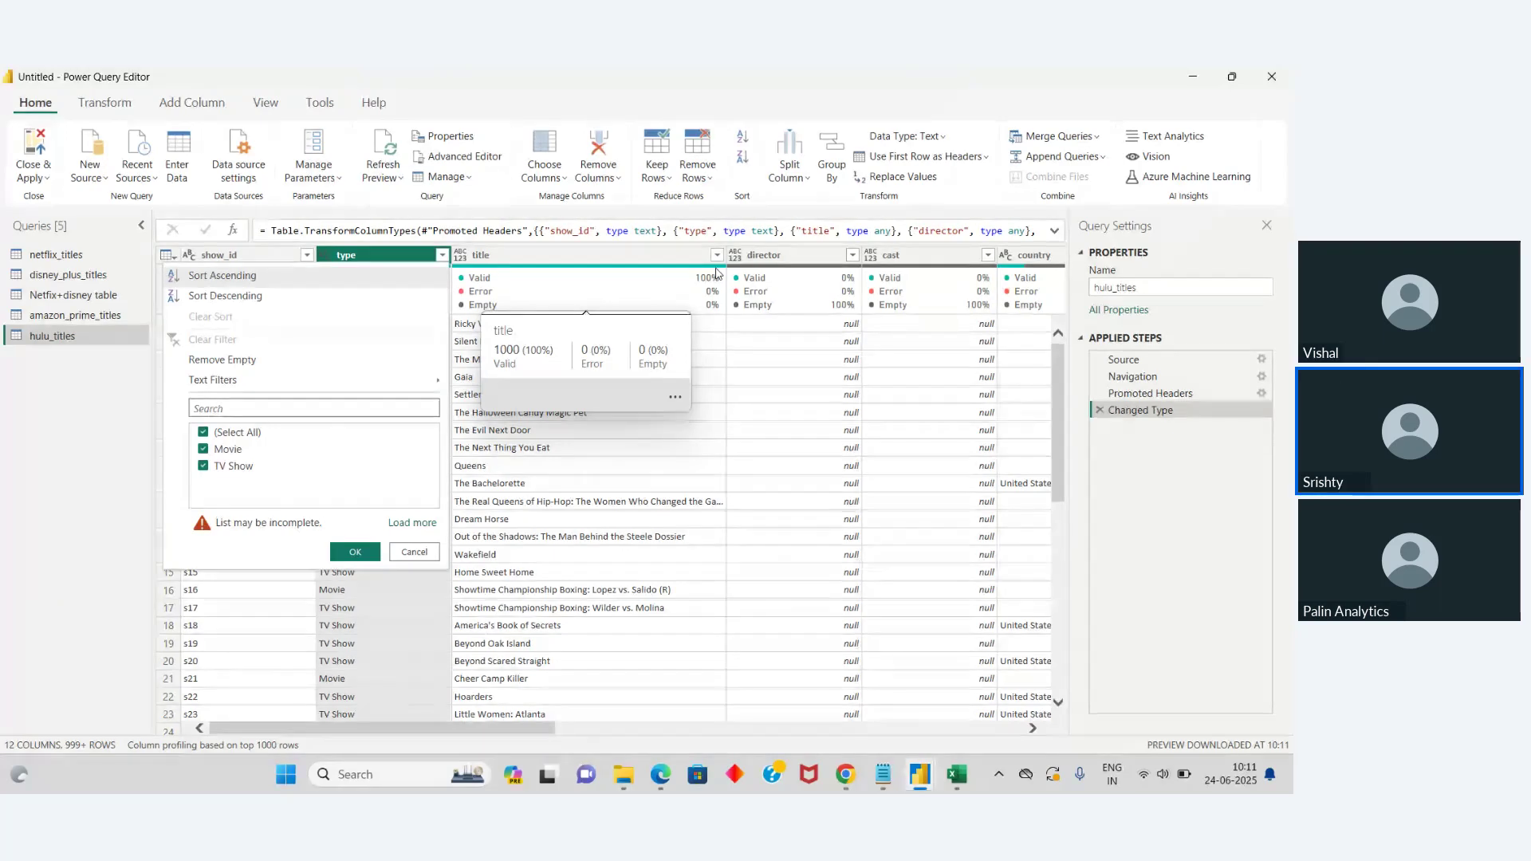
{"action": "left_click", "coordinate": [717, 255]}
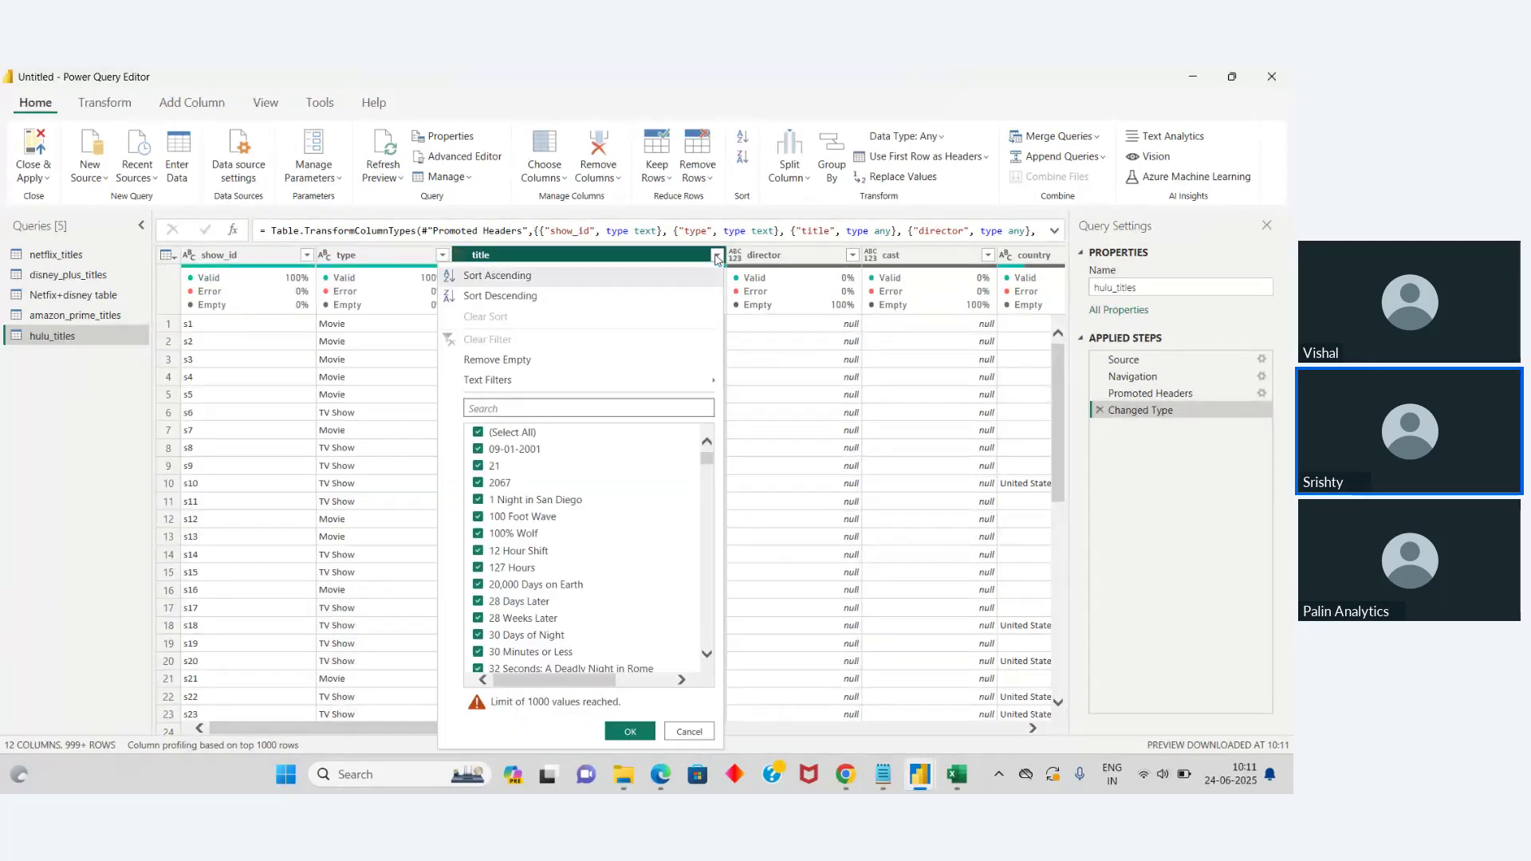
{"action": "left_click", "coordinate": [822, 626]}
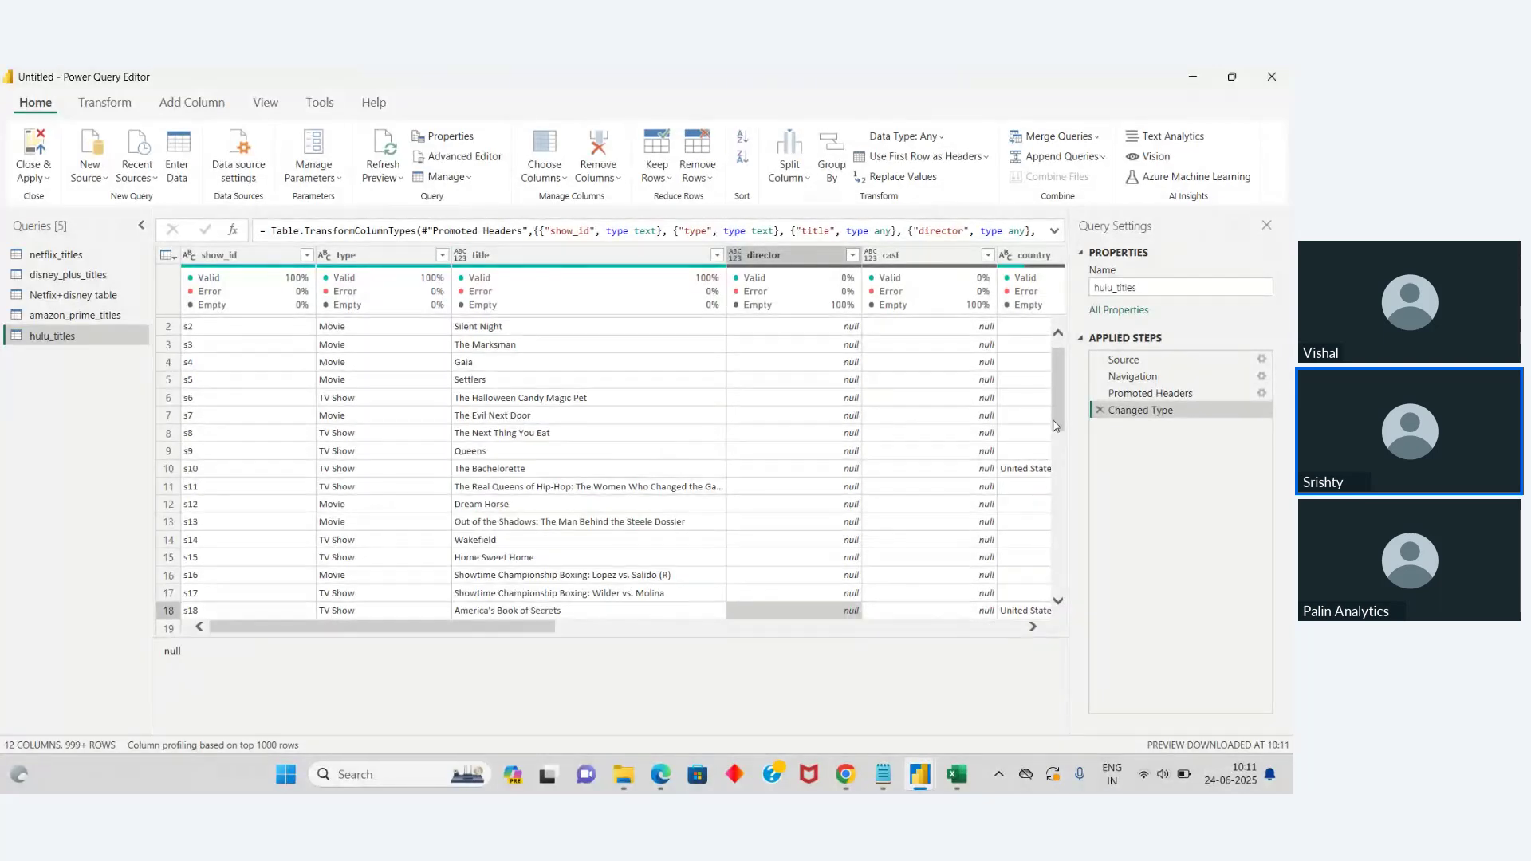
{"action": "left_click_drag", "start_coordinate": [1058, 391], "coordinate": [1026, 427]}
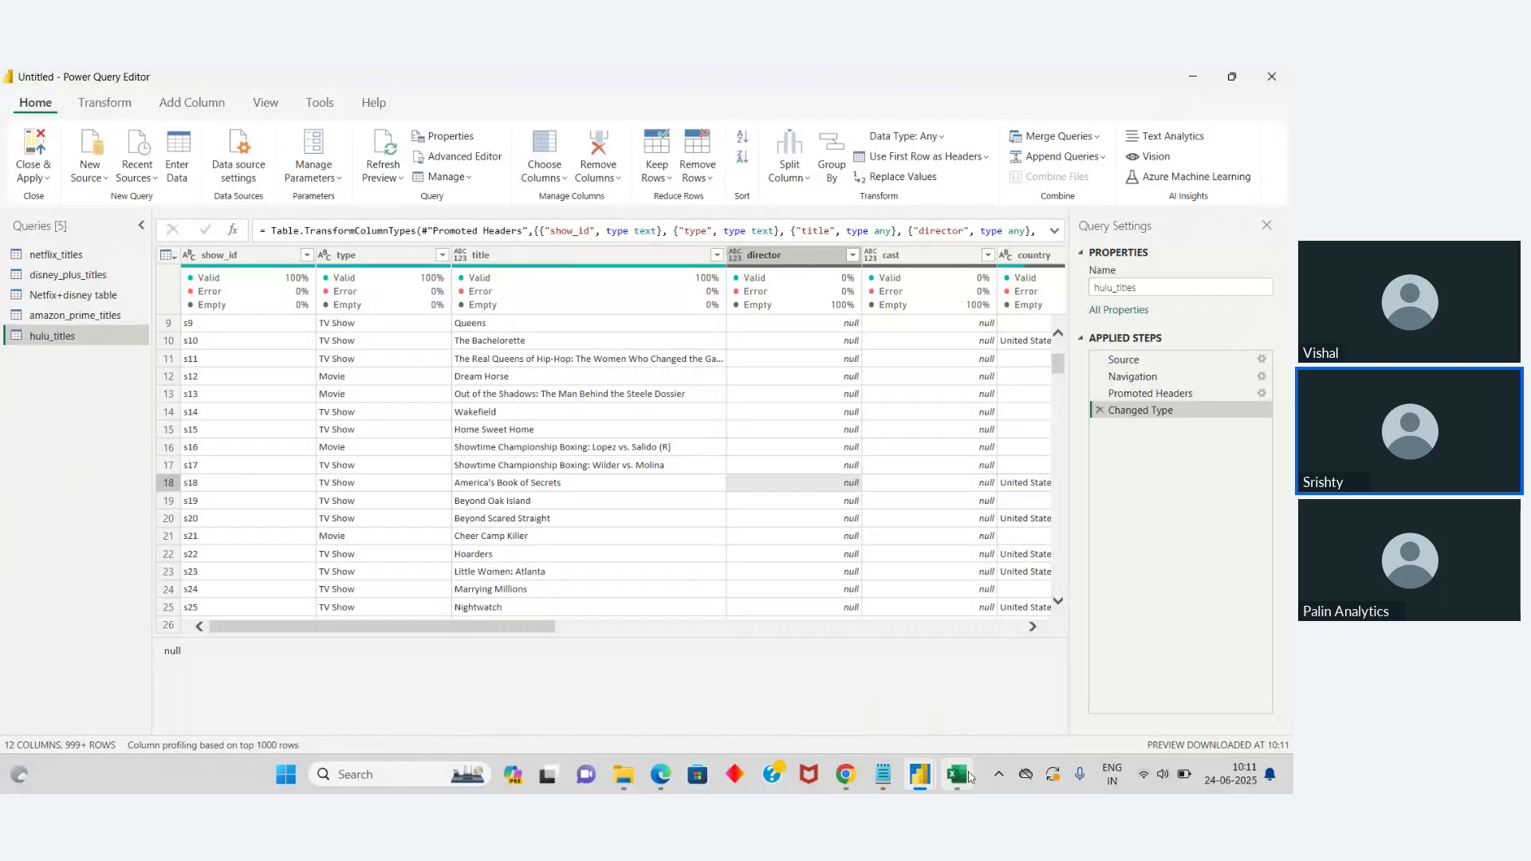
Step: Switch to the "hulu excel" workbook in Excel and add a new blank sheet after hulu_titles
{"action": "mouse_move", "coordinate": [957, 775]}
{"action": "left_click", "coordinate": [943, 725]}
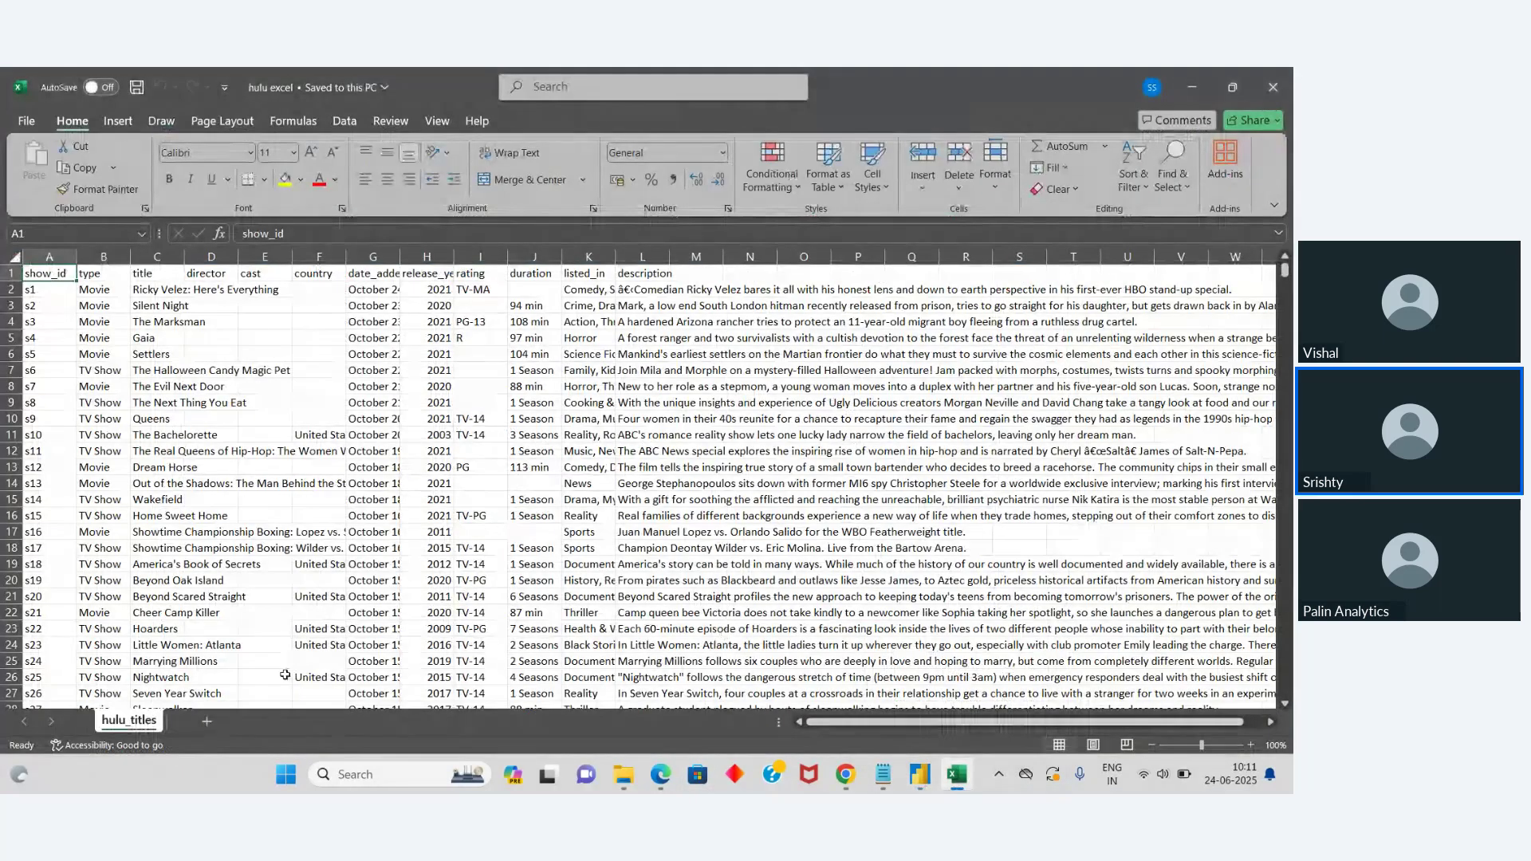
{"action": "left_click", "coordinate": [208, 722]}
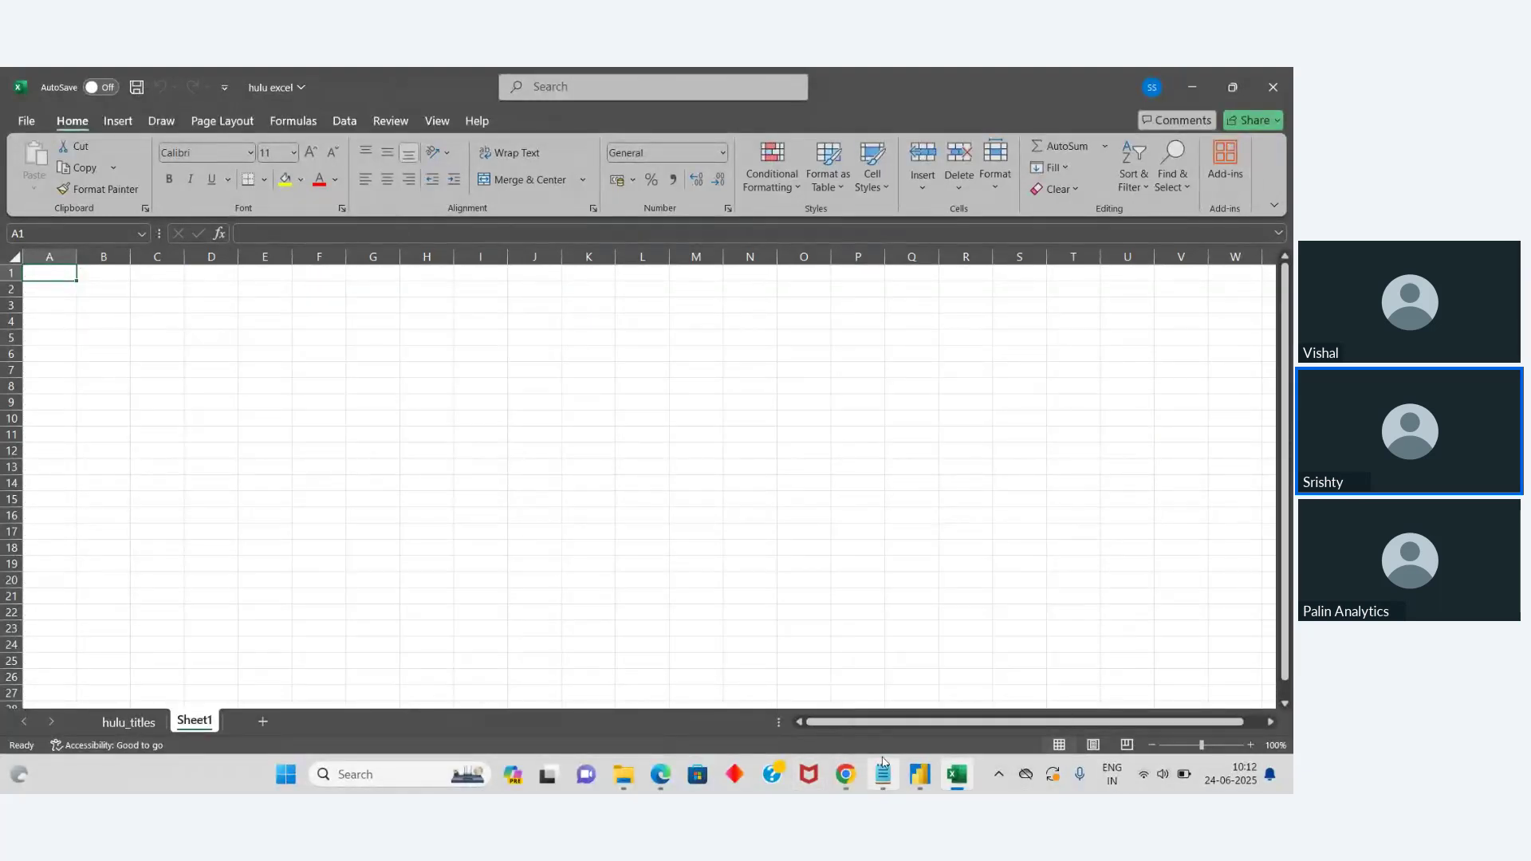
Step: Minimize Excel, Power Query Editor and File Explorer, and open the "amzon excel" workbook from the desktop
{"action": "mouse_move", "coordinate": [921, 773]}
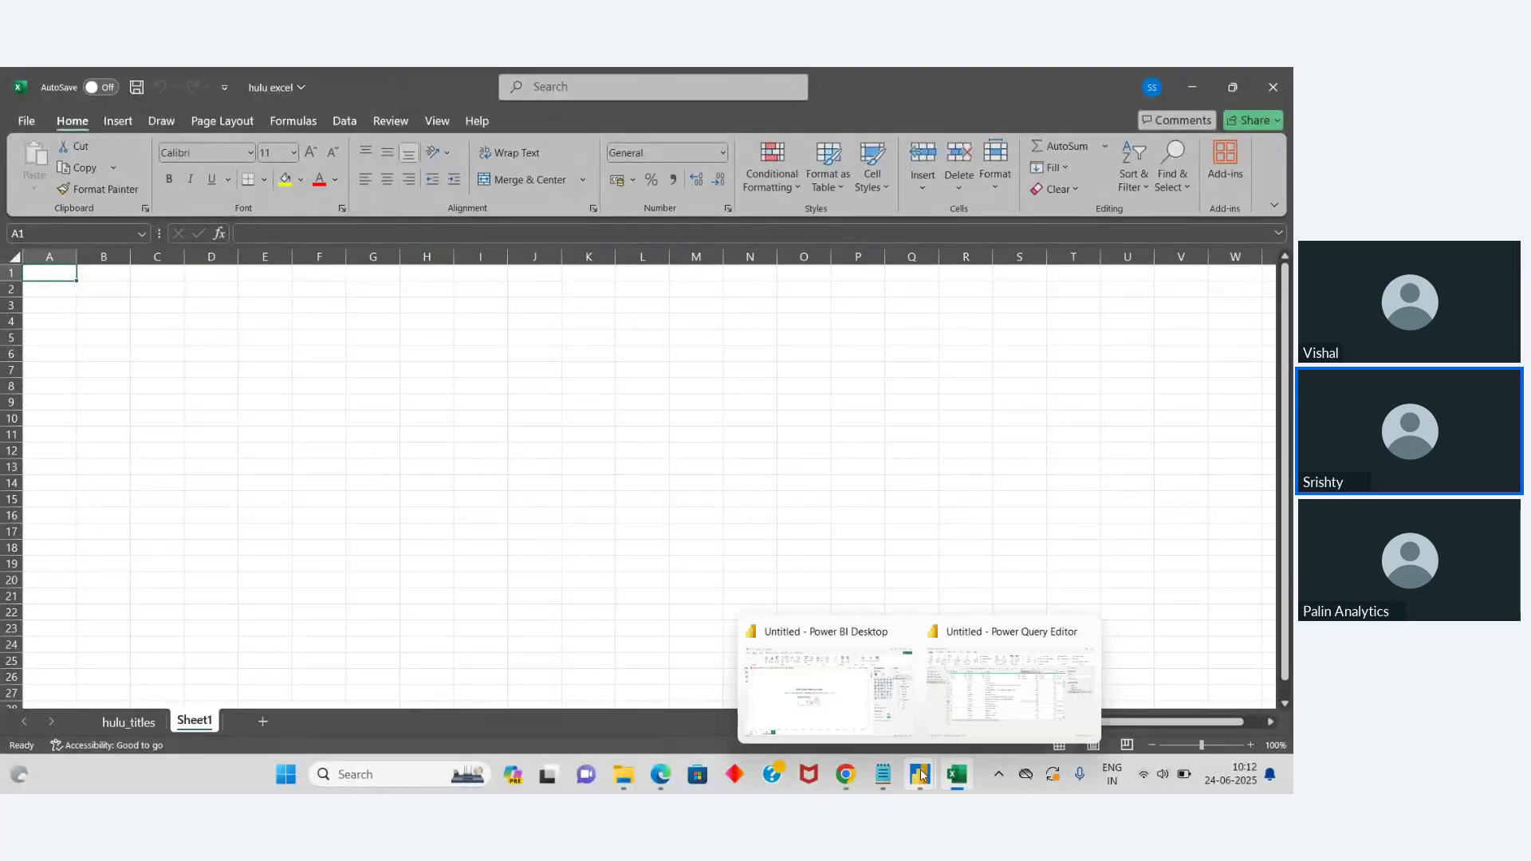
{"action": "left_click", "coordinate": [1193, 88]}
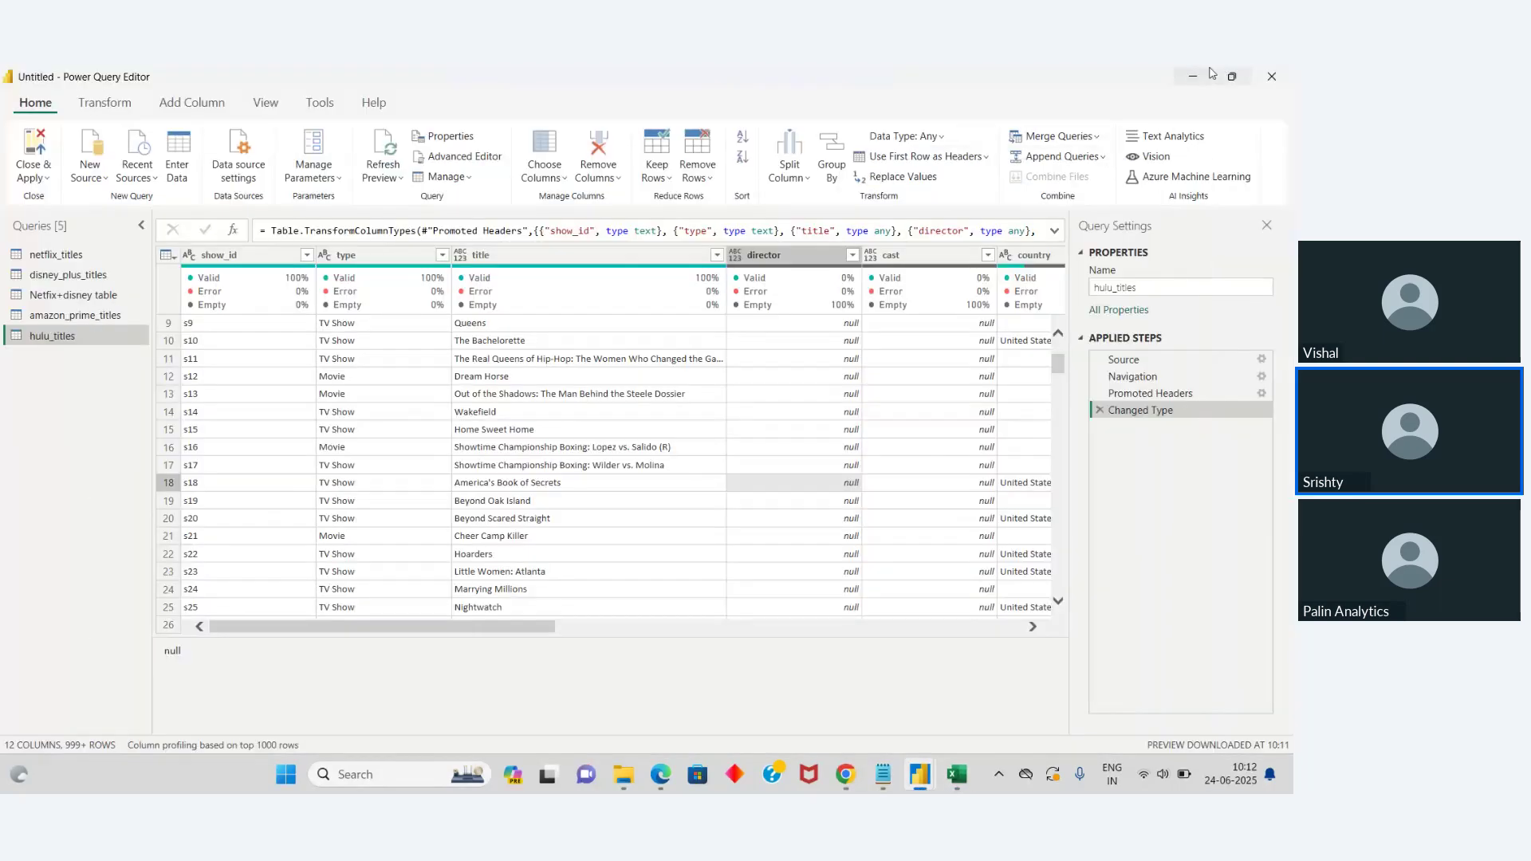
{"action": "left_click", "coordinate": [1196, 76]}
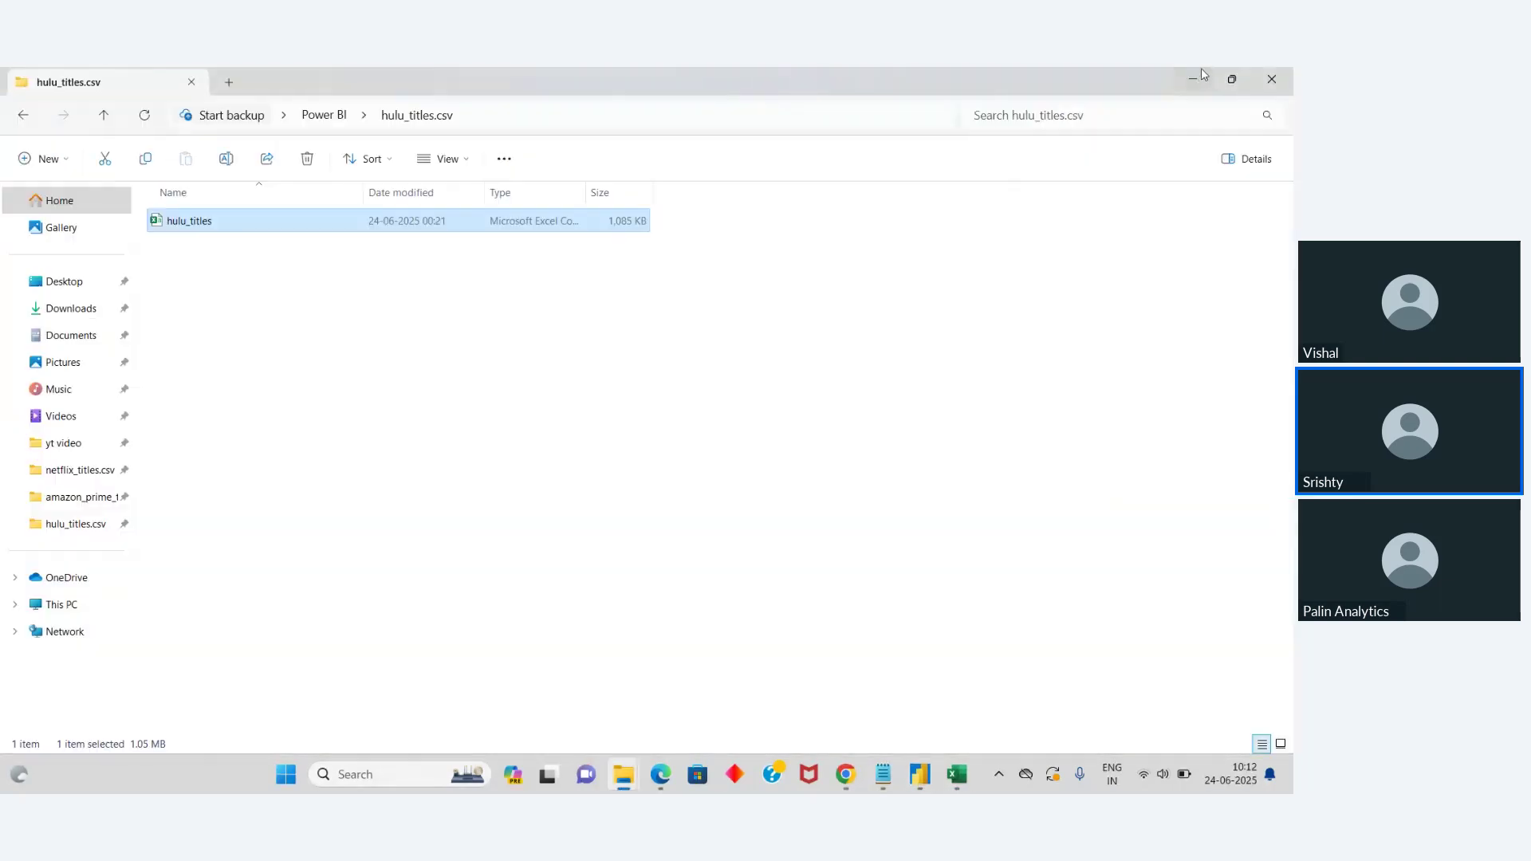
{"action": "left_click", "coordinate": [1202, 76]}
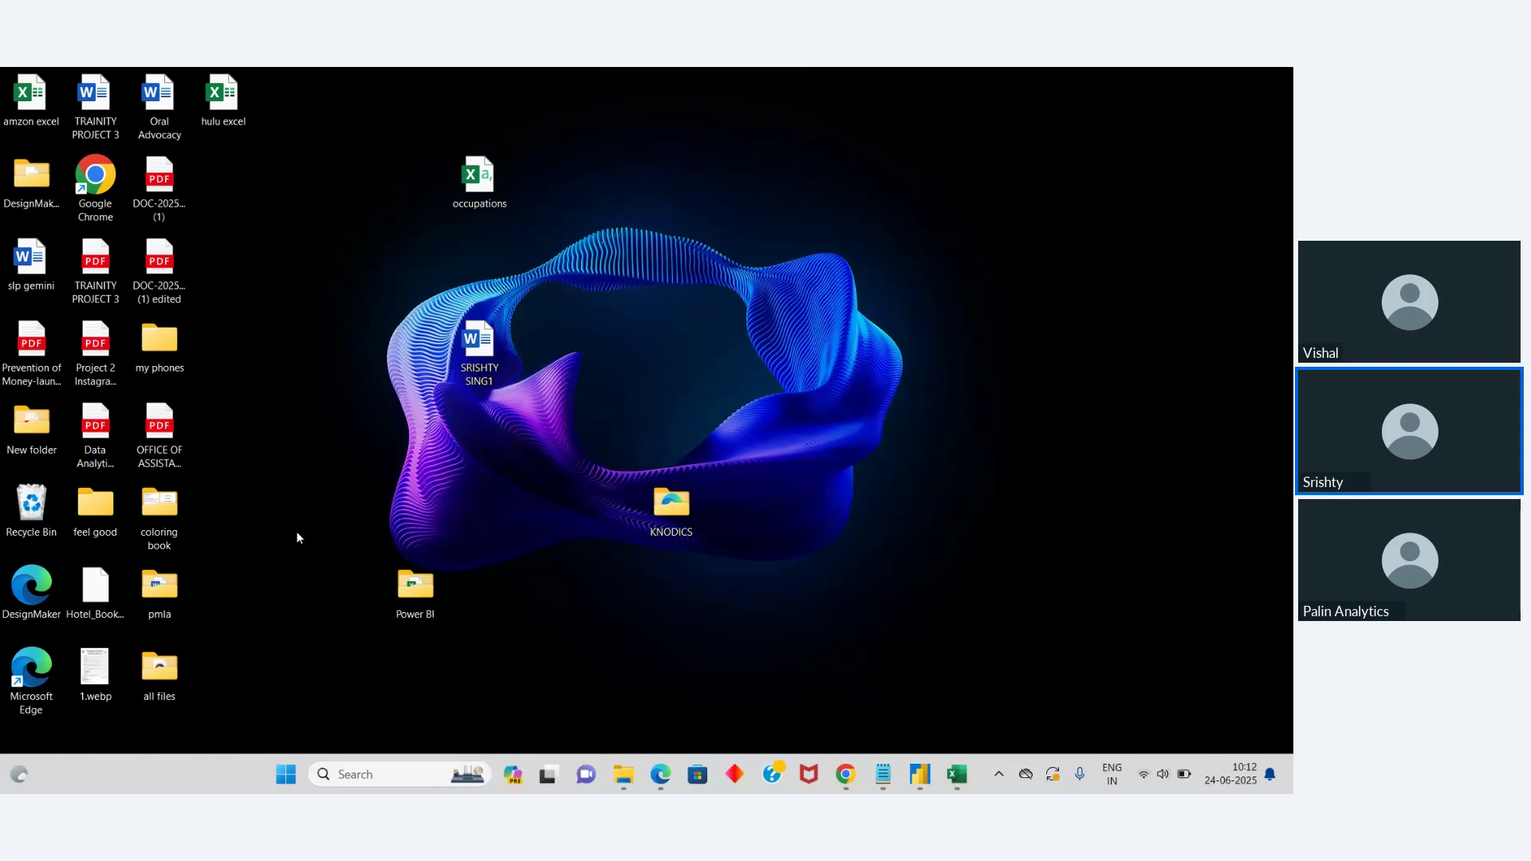
{"action": "double_click", "coordinate": [9, 93]}
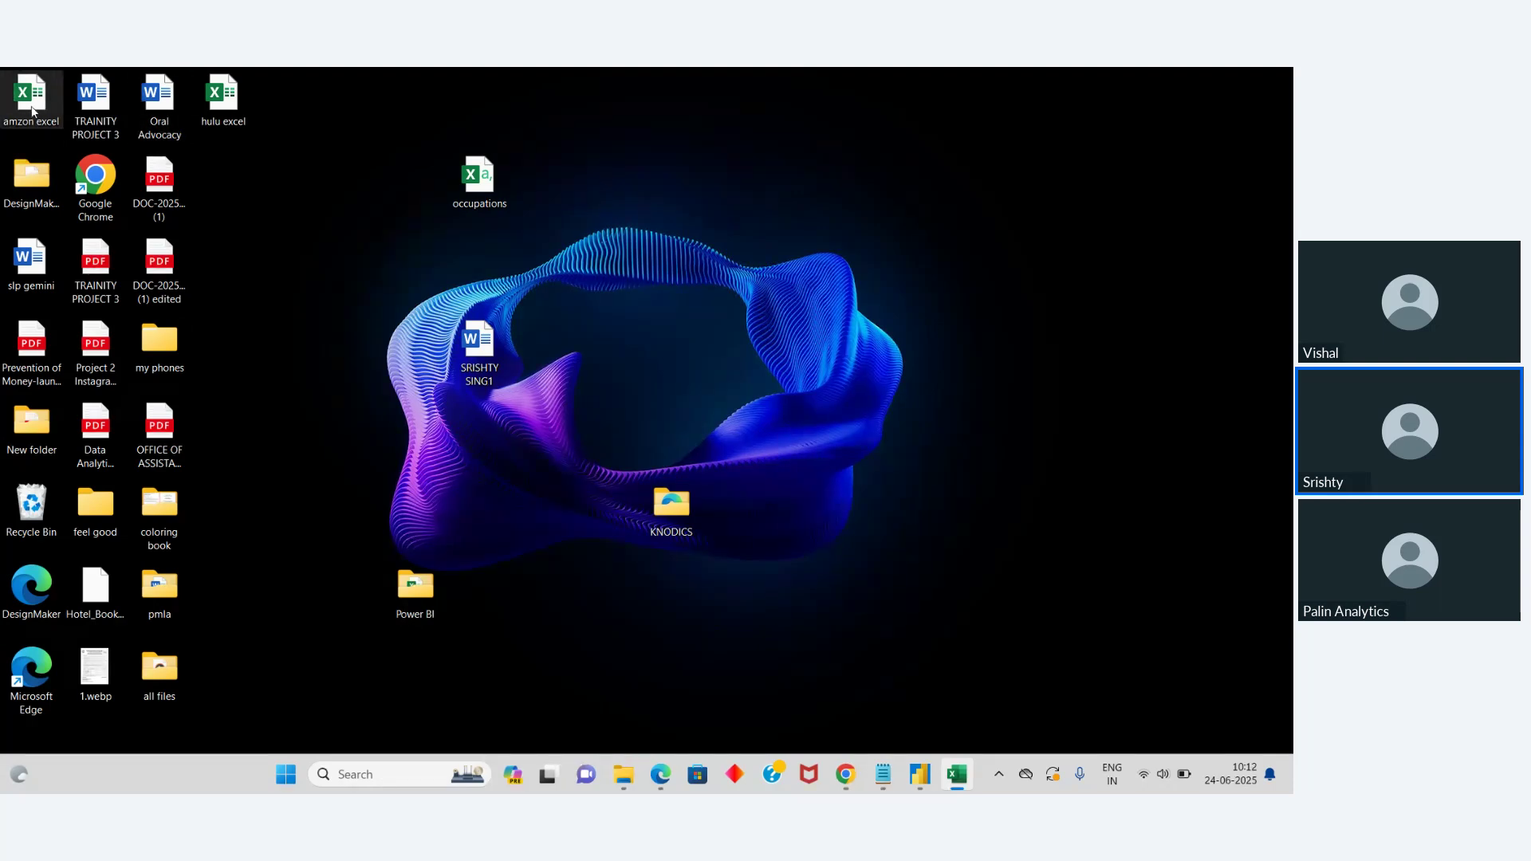
{"action": "key", "text": "alt+space"}
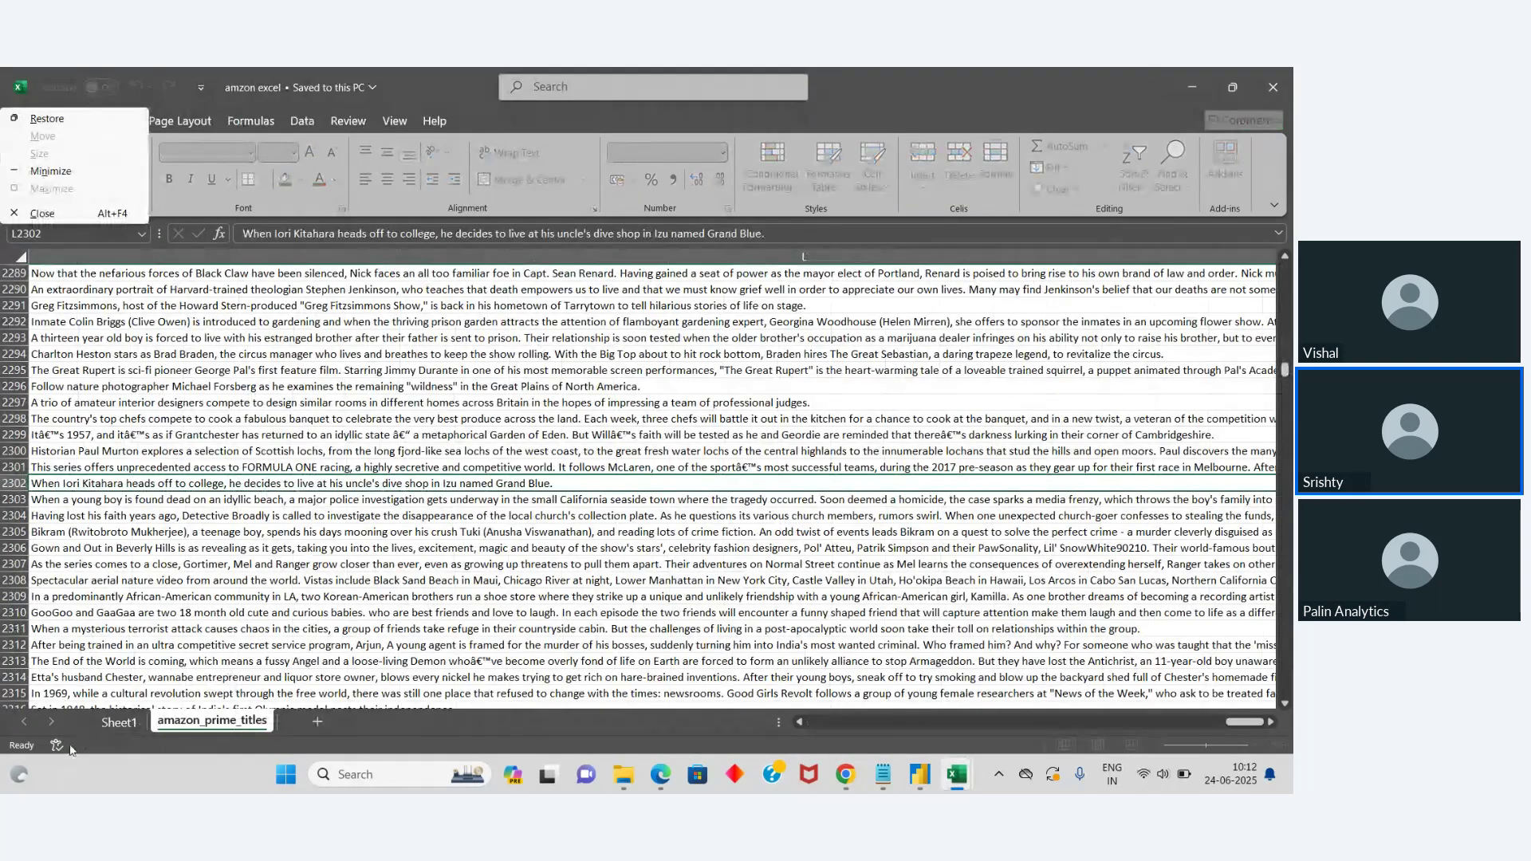
Step: Review Sheet1 and the amazon_prime_titles sheet of the "amzon excel" workbook, and return to Power Query Editor
{"action": "left_click", "coordinate": [116, 721]}
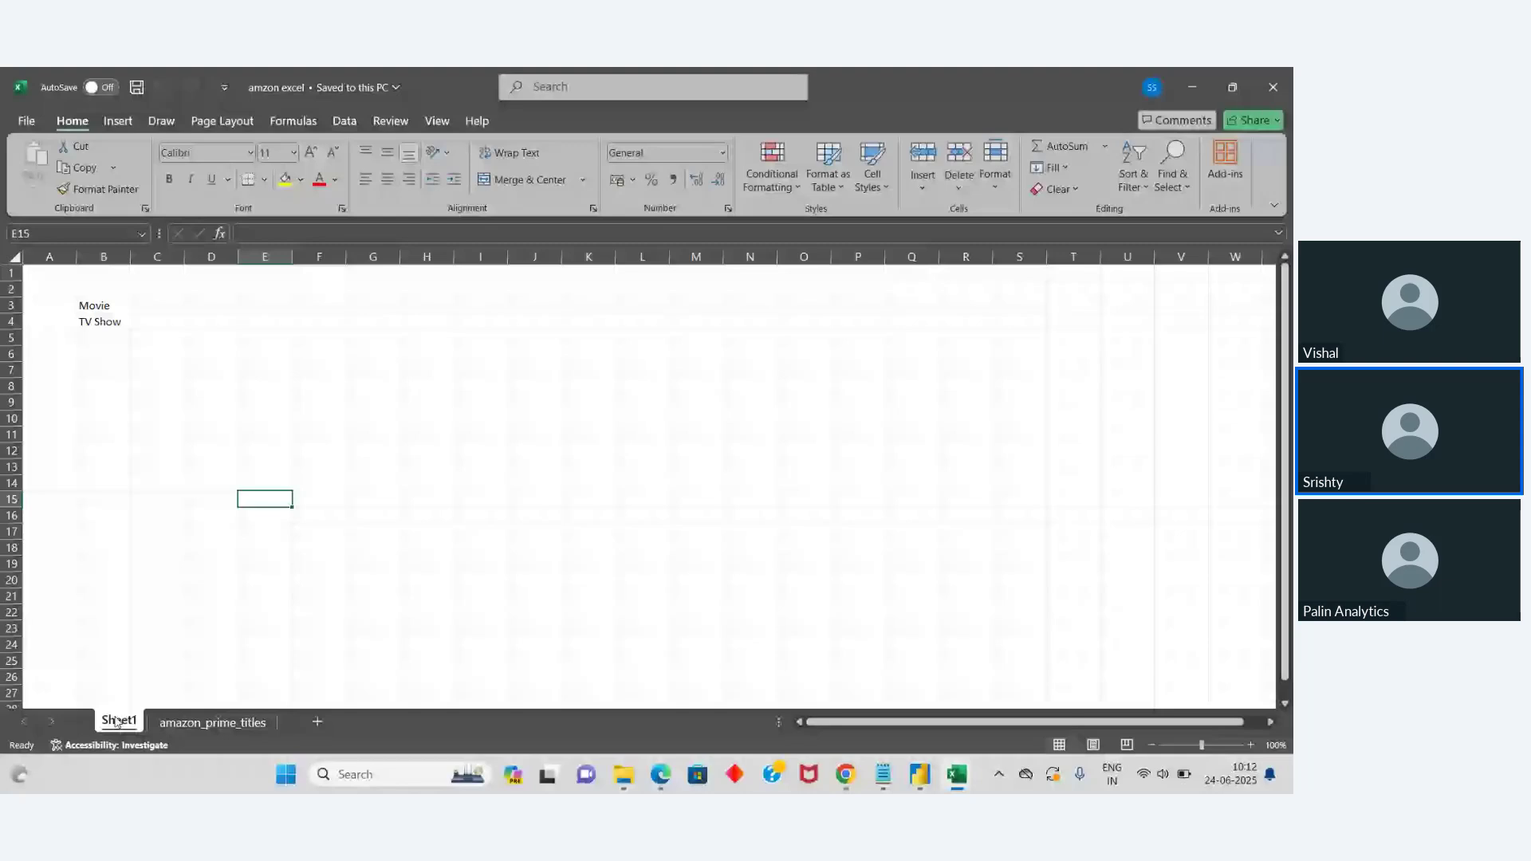
{"action": "left_click", "coordinate": [206, 726]}
{"action": "mouse_move", "coordinate": [931, 778]}
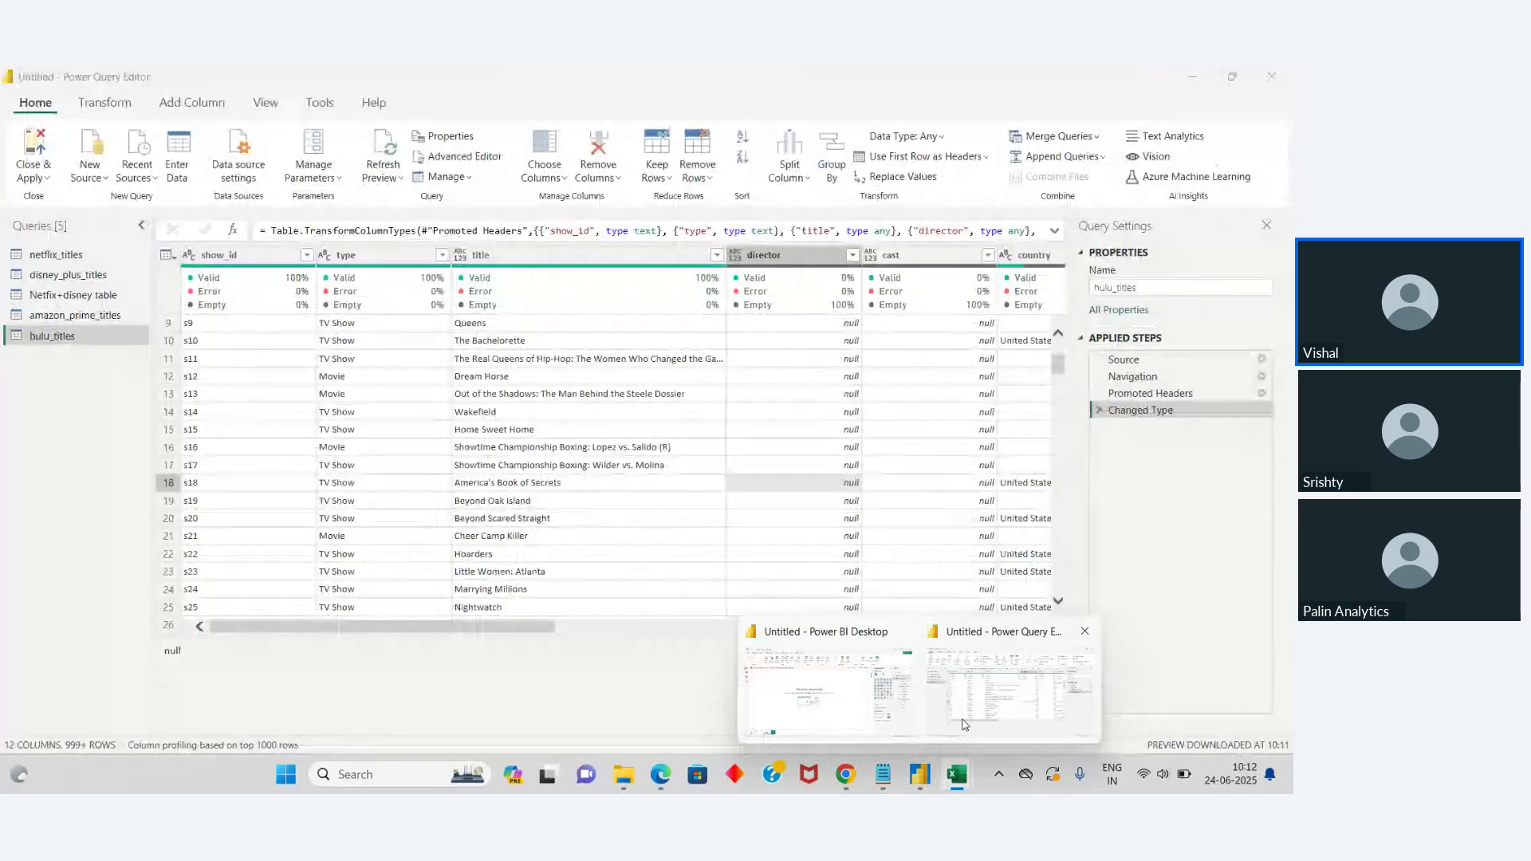
{"action": "left_click", "coordinate": [965, 724]}
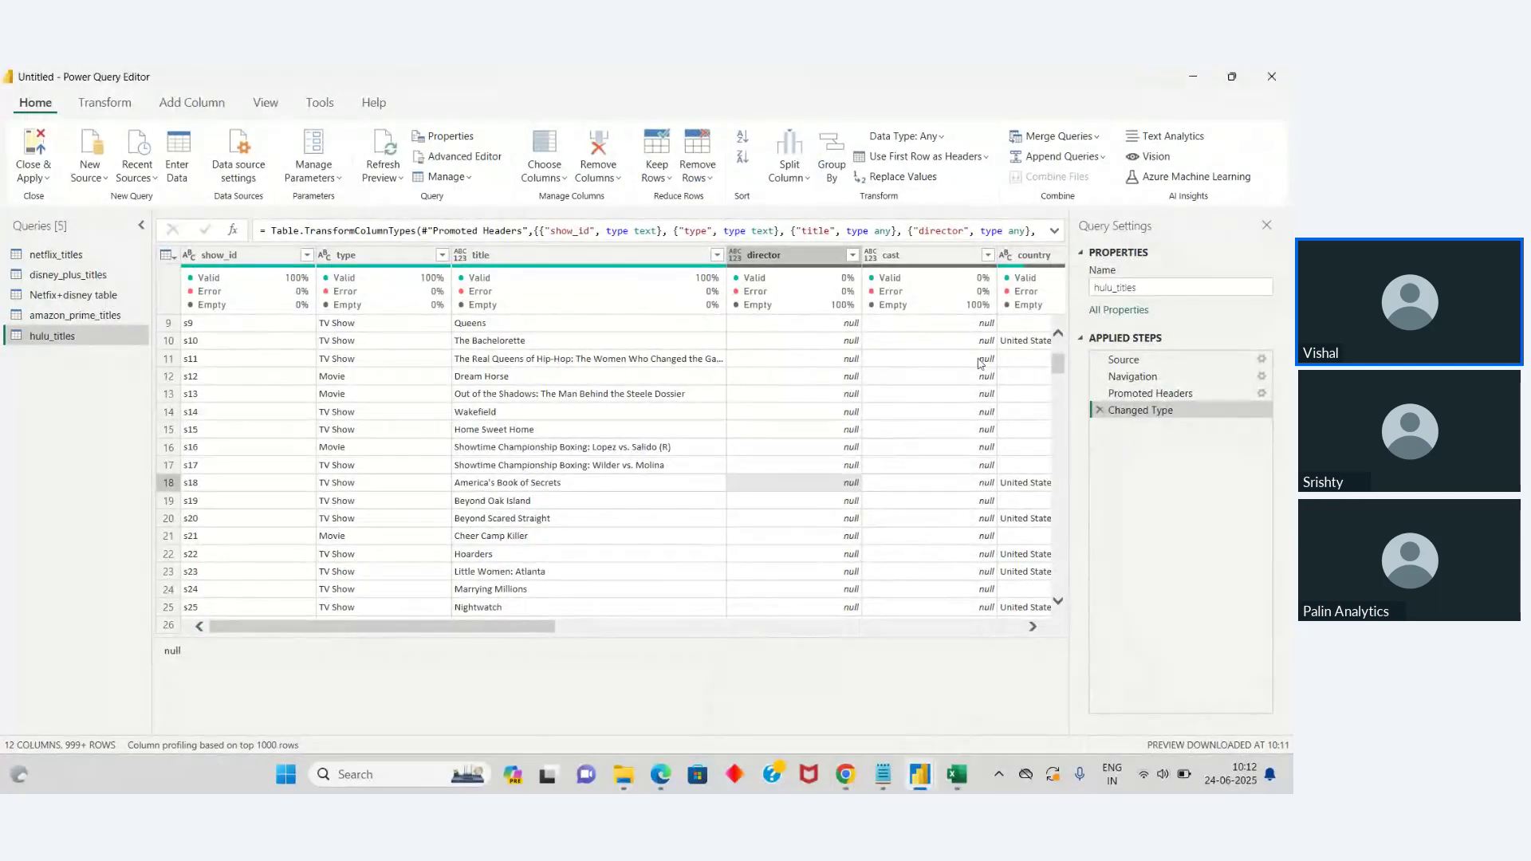
Step: Review the Netfix+disney table and amazon_prime_titles queries, and briefly check the meeting window in Chrome
{"action": "left_click", "coordinate": [49, 290]}
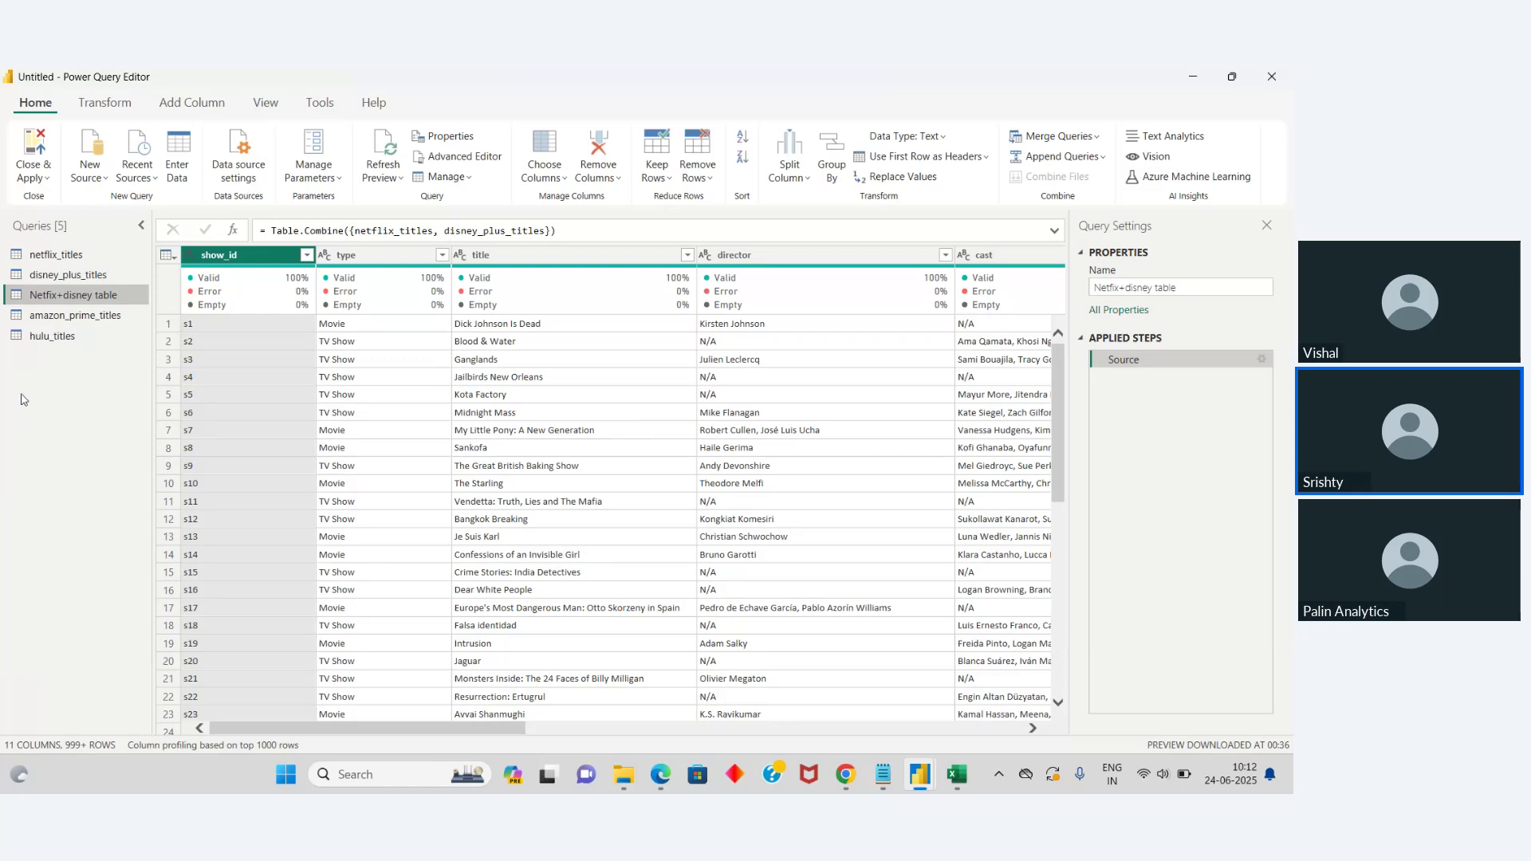
{"action": "left_click", "coordinate": [92, 315]}
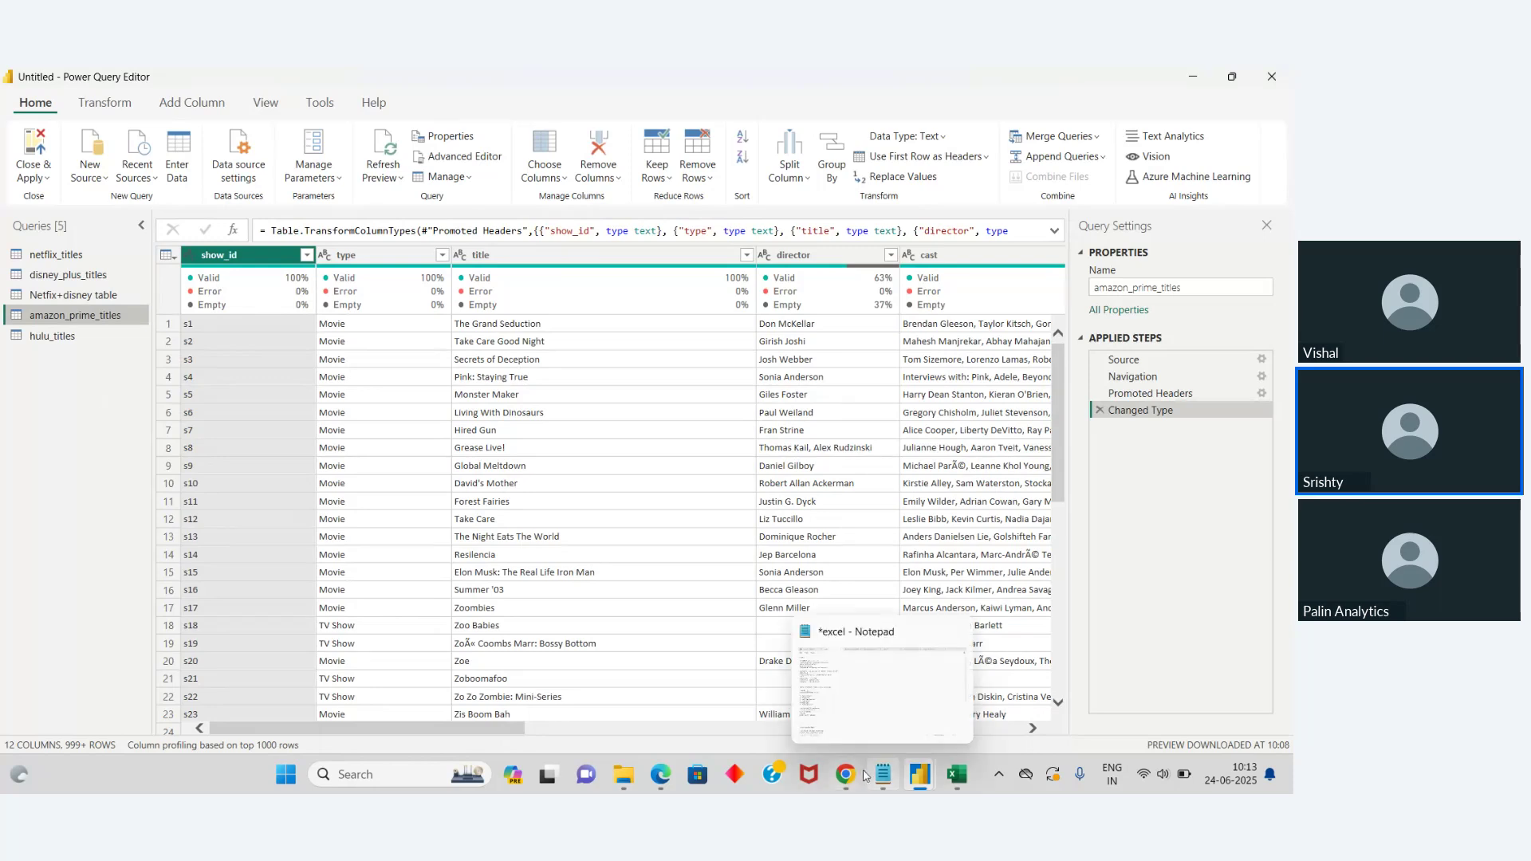
{"action": "mouse_move", "coordinate": [850, 779]}
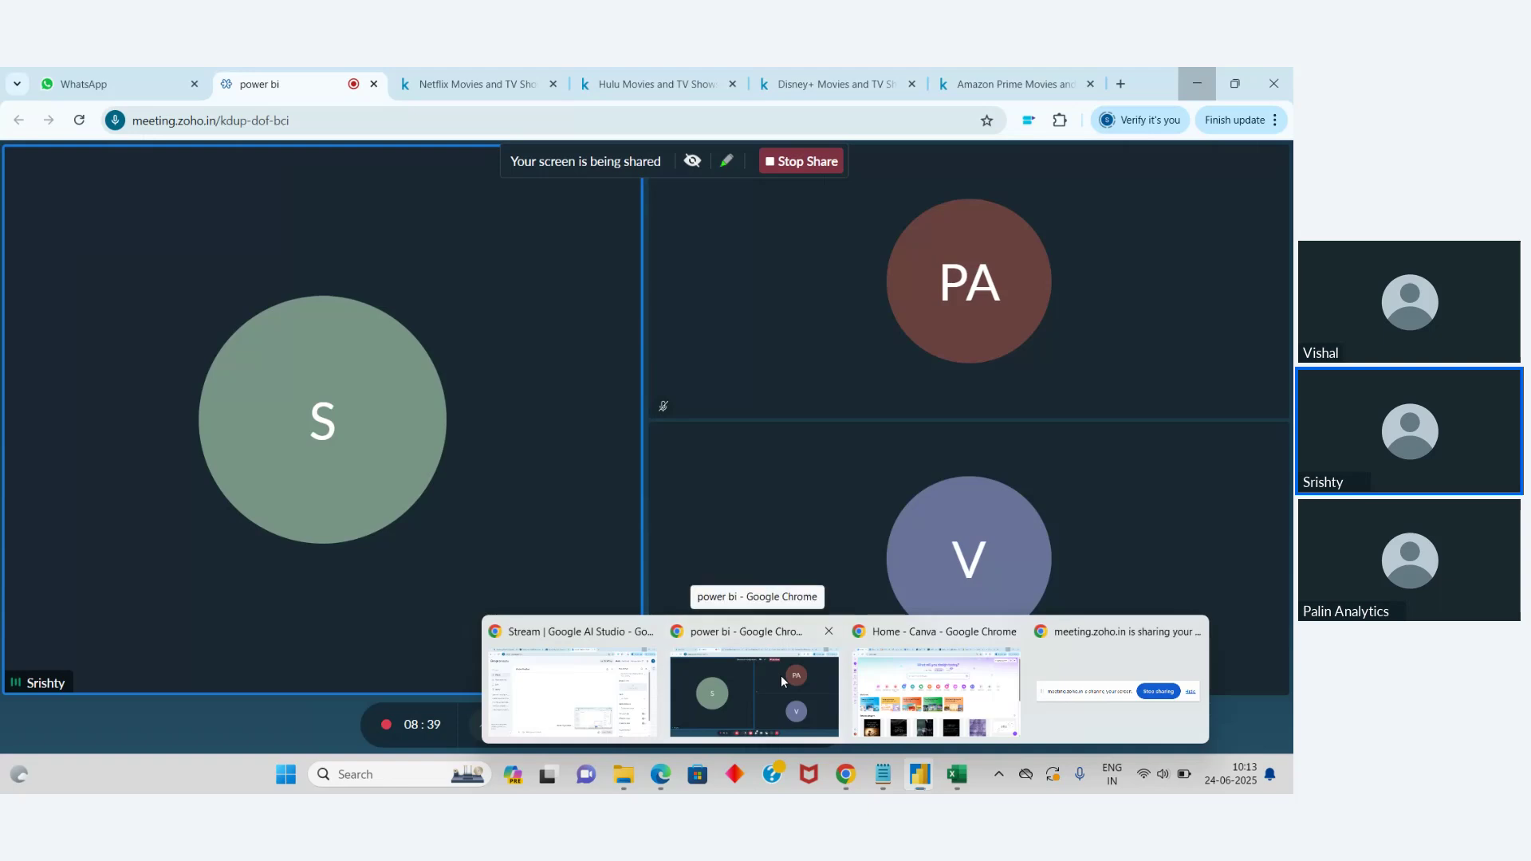
{"action": "left_click", "coordinate": [782, 676]}
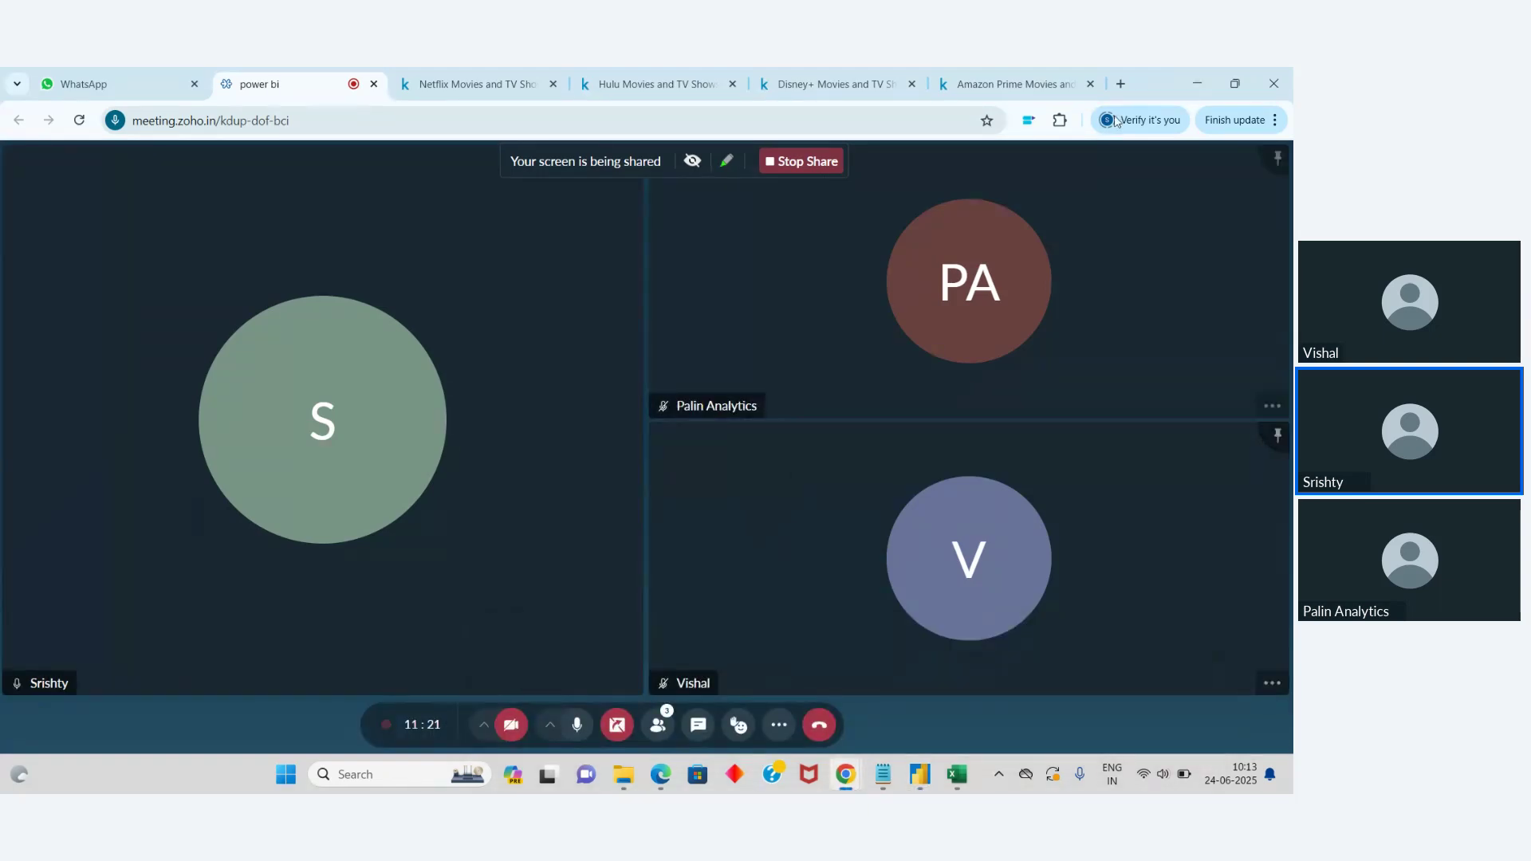
{"action": "left_click", "coordinate": [1197, 83]}
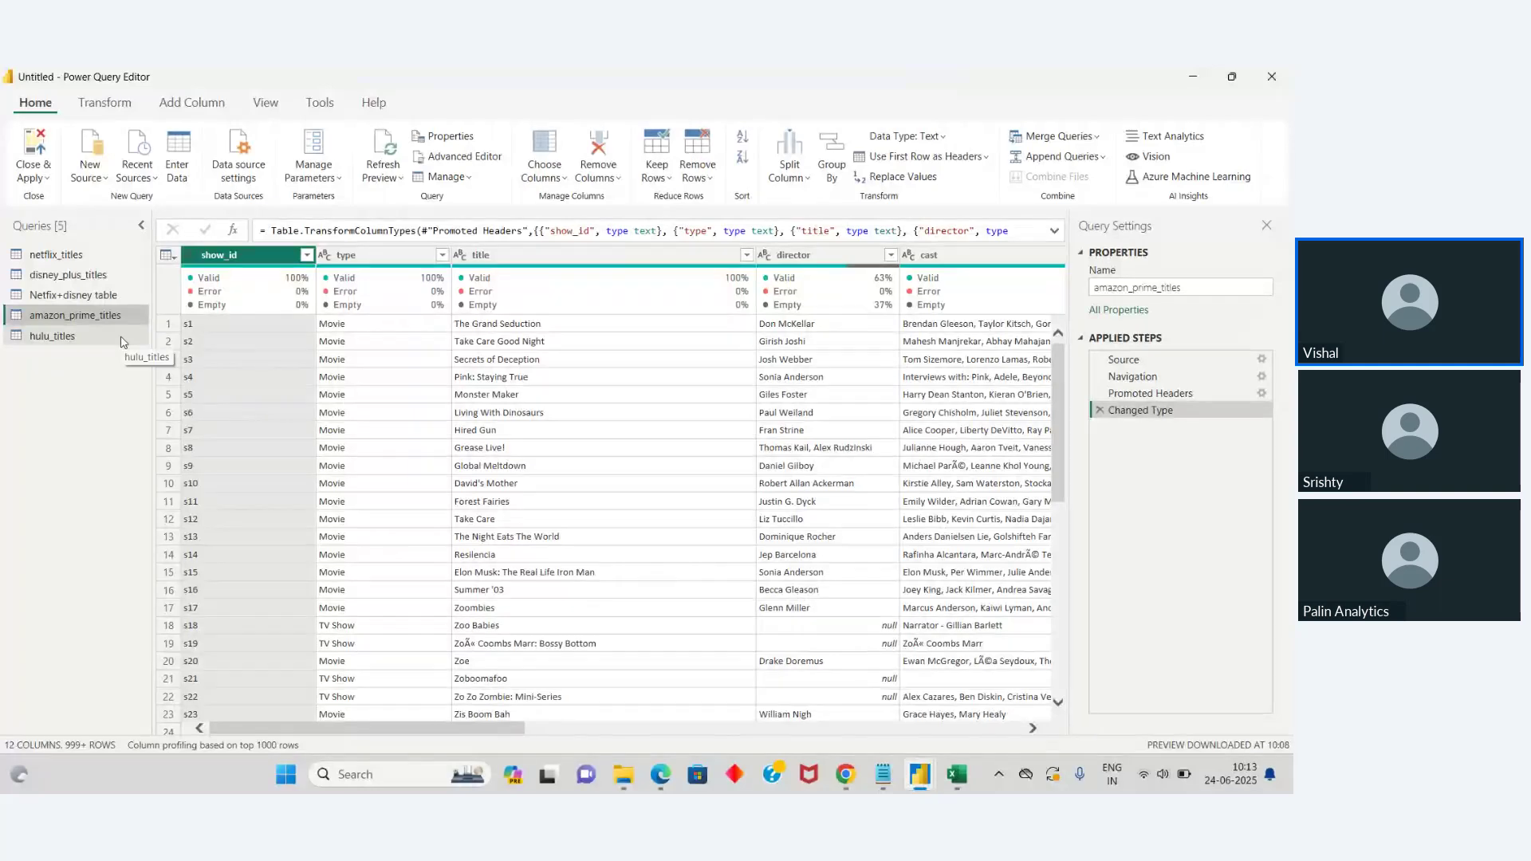
Step: Filter the show_id column of the Netfix+disney table query to s1 only and review the matching rows
{"action": "left_click", "coordinate": [89, 260]}
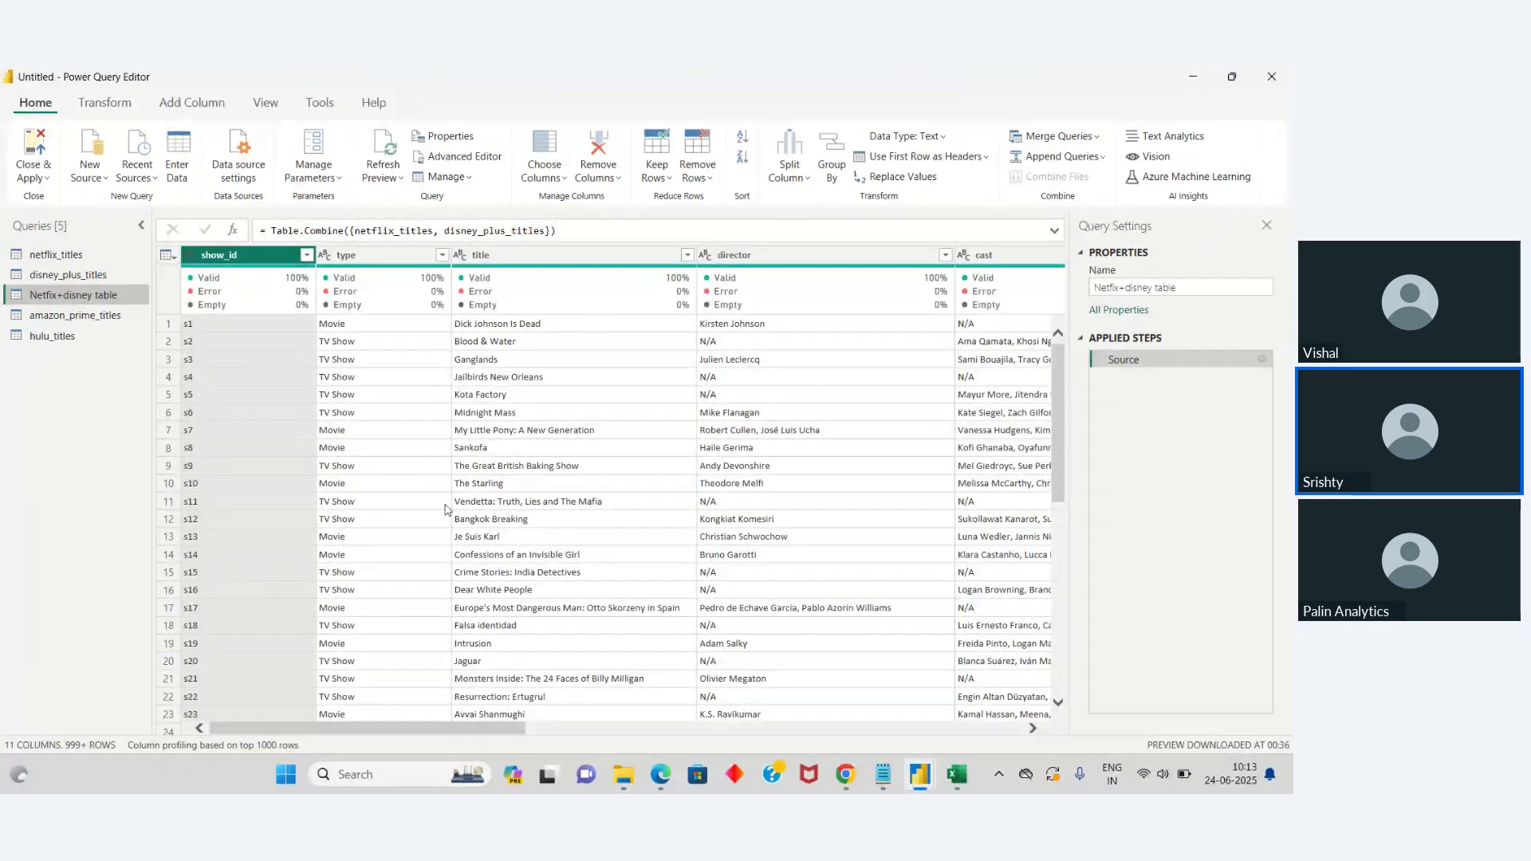
{"action": "left_click", "coordinate": [307, 256]}
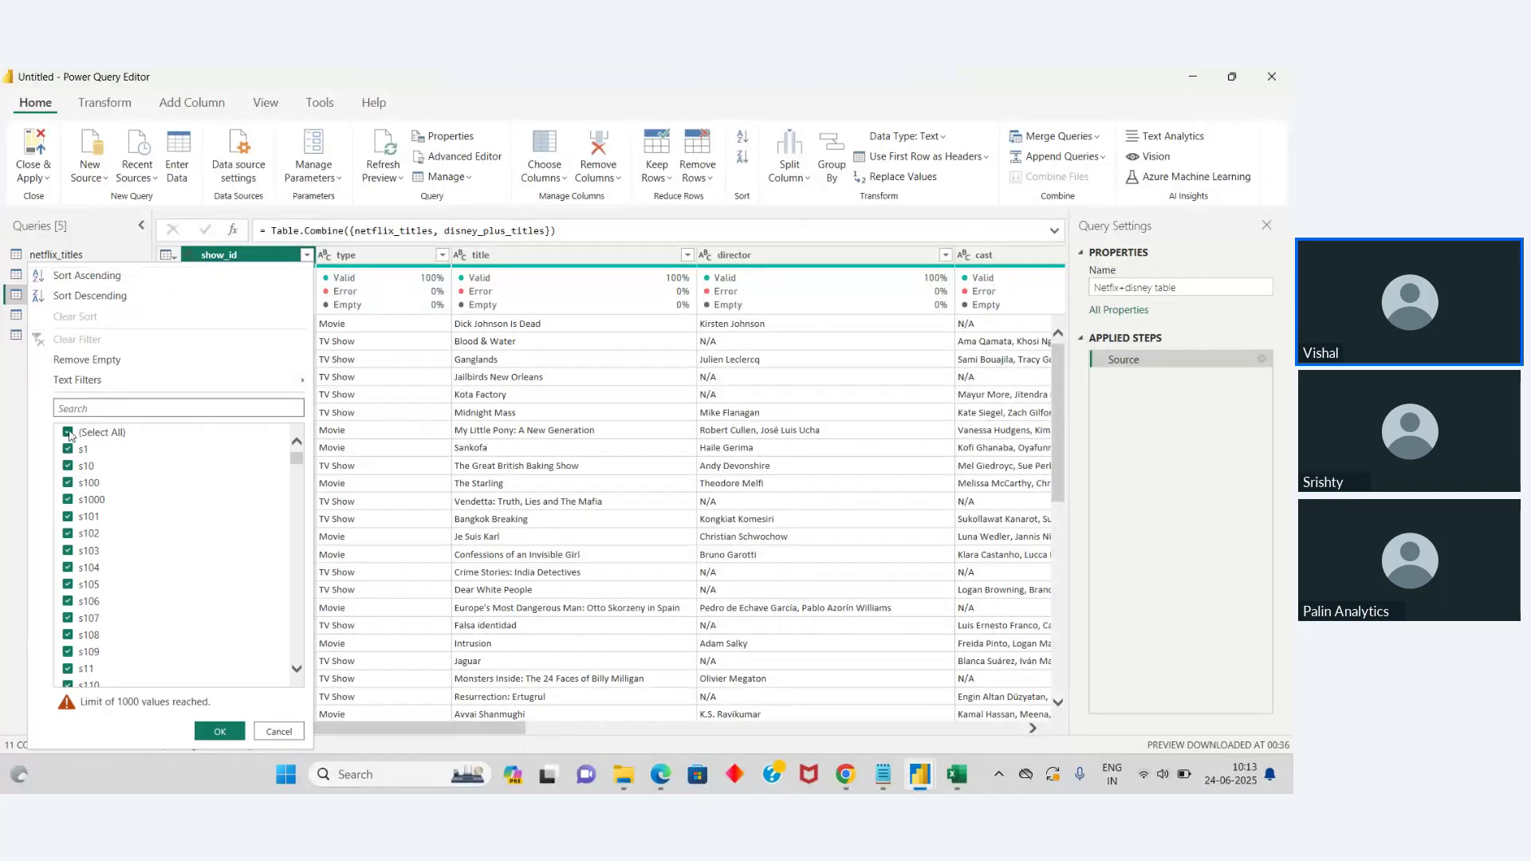
{"action": "left_click", "coordinate": [69, 434]}
{"action": "left_click", "coordinate": [68, 450]}
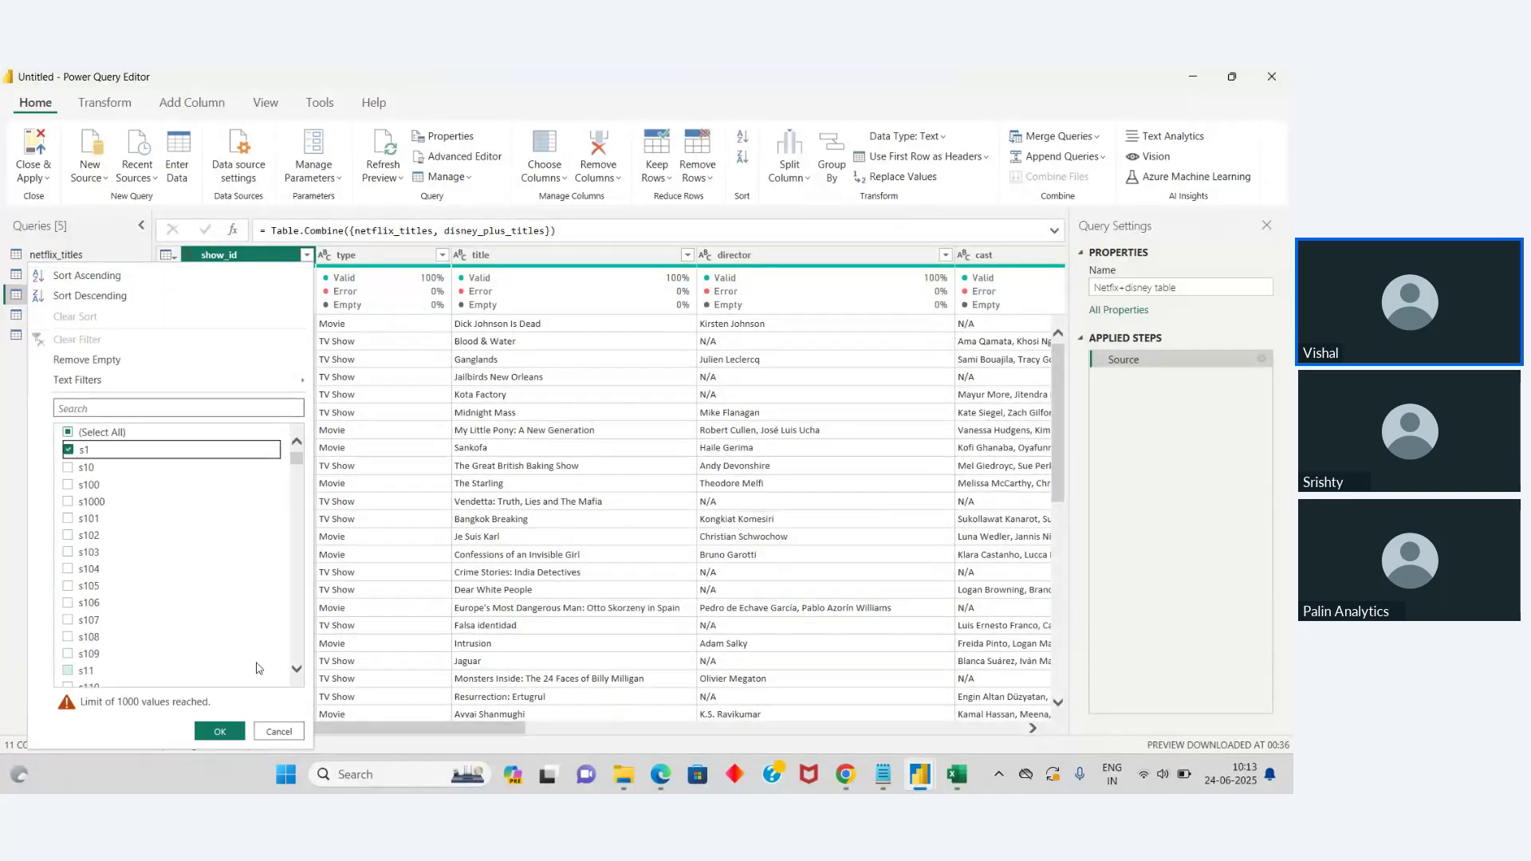
{"action": "left_click", "coordinate": [220, 730]}
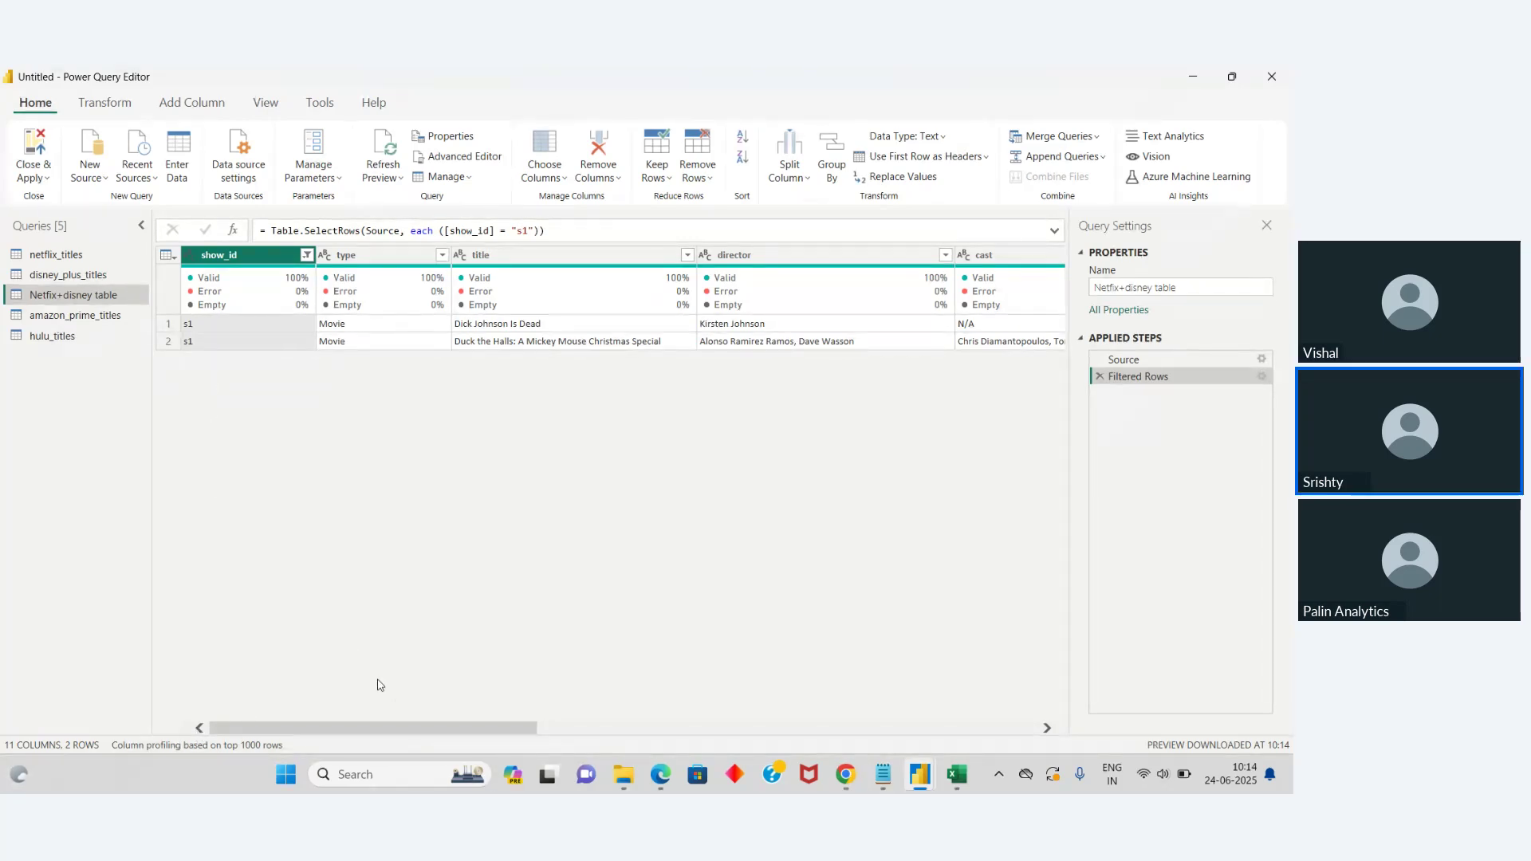
{"action": "left_click_drag", "start_coordinate": [391, 732], "coordinate": [336, 737]}
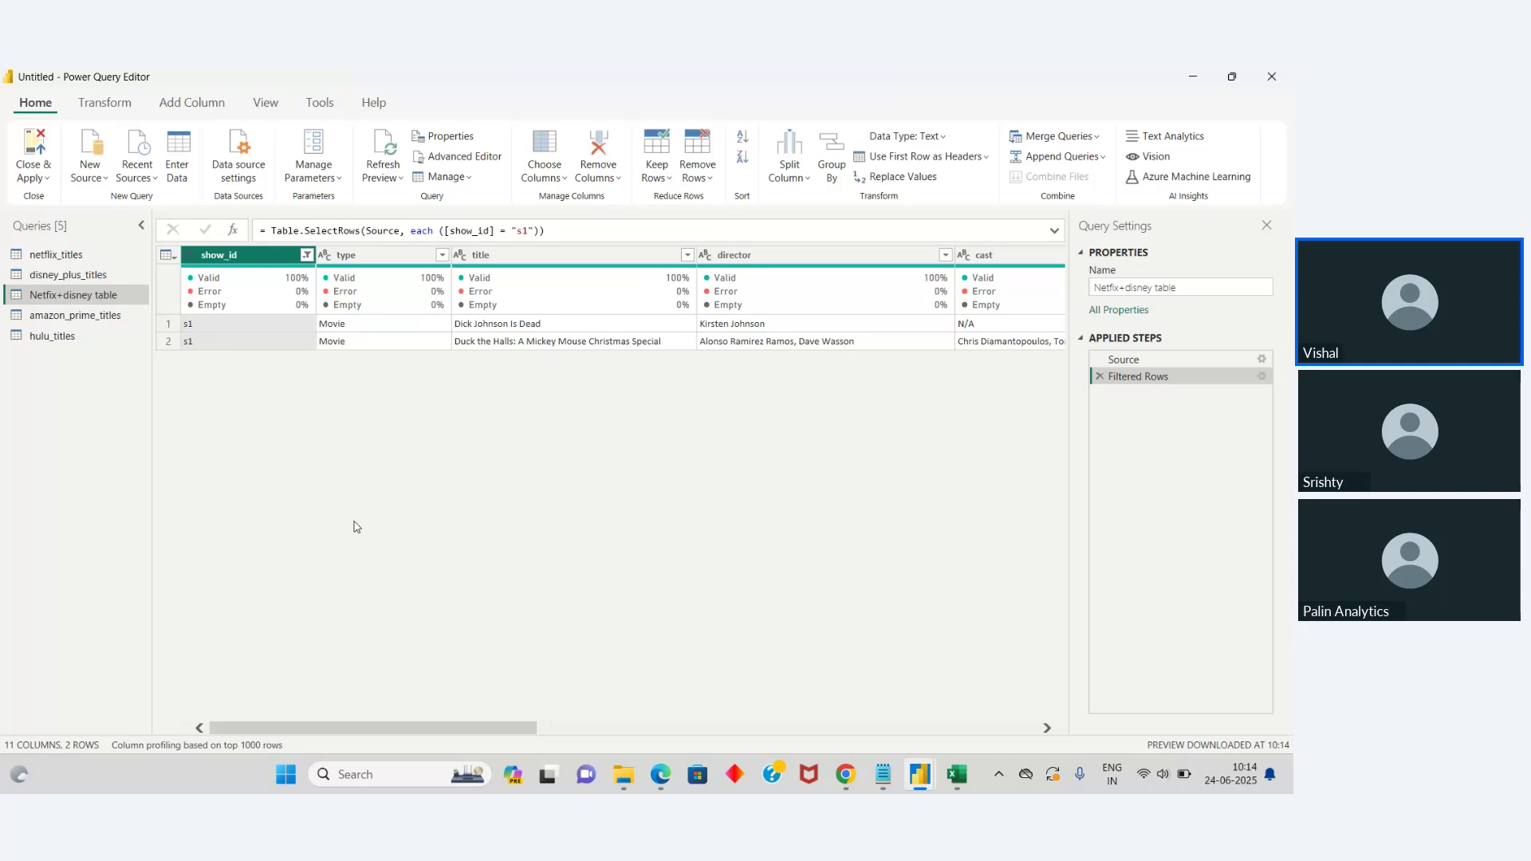
Step: Replace "s" with "n" in the show_id column of the netflix_titles query
{"action": "left_click", "coordinate": [93, 257]}
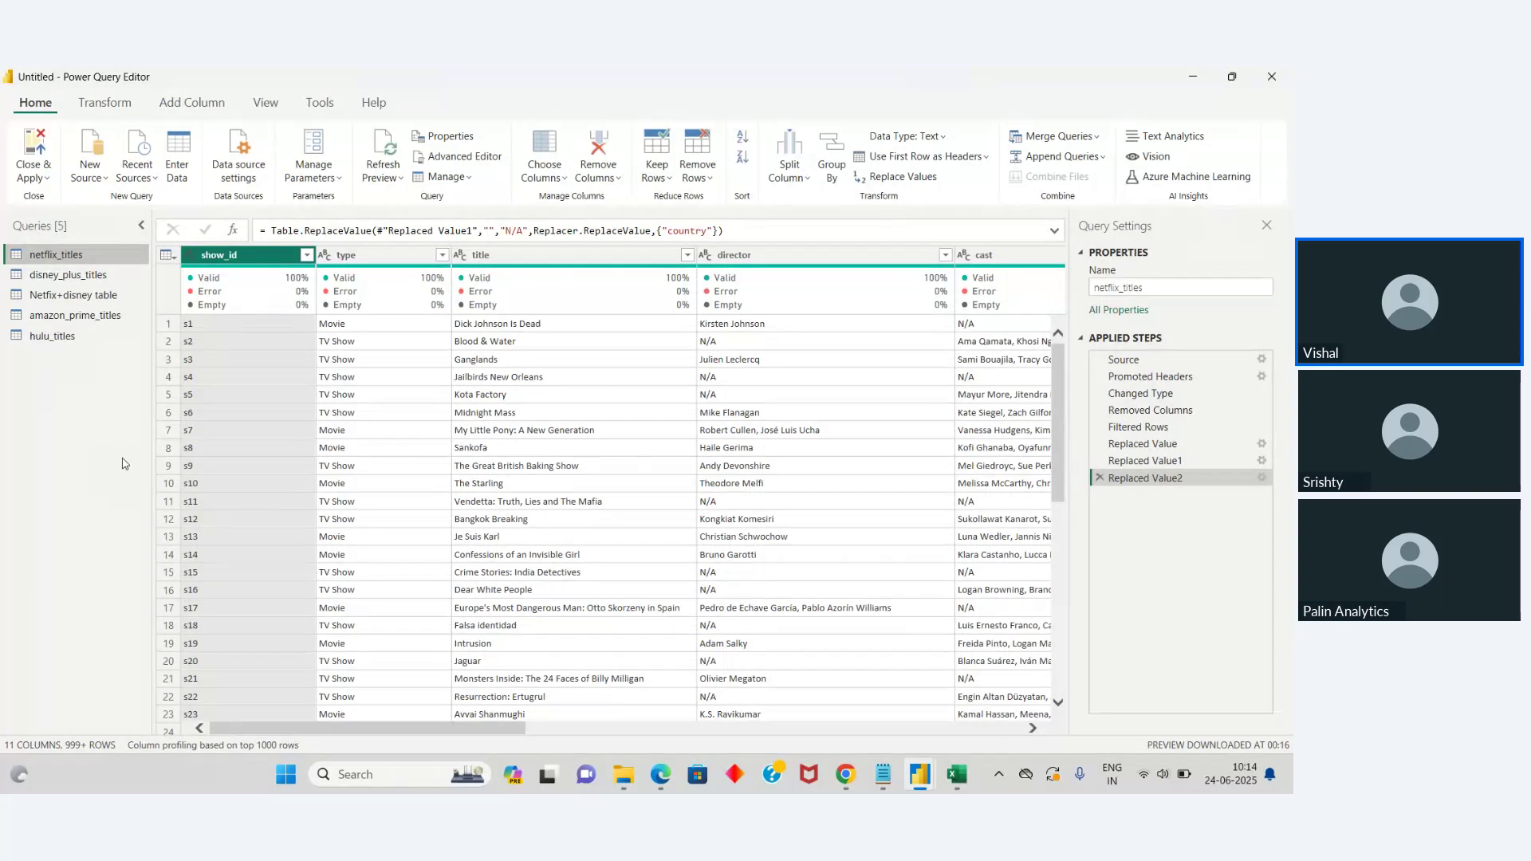
{"action": "left_click", "coordinate": [308, 255]}
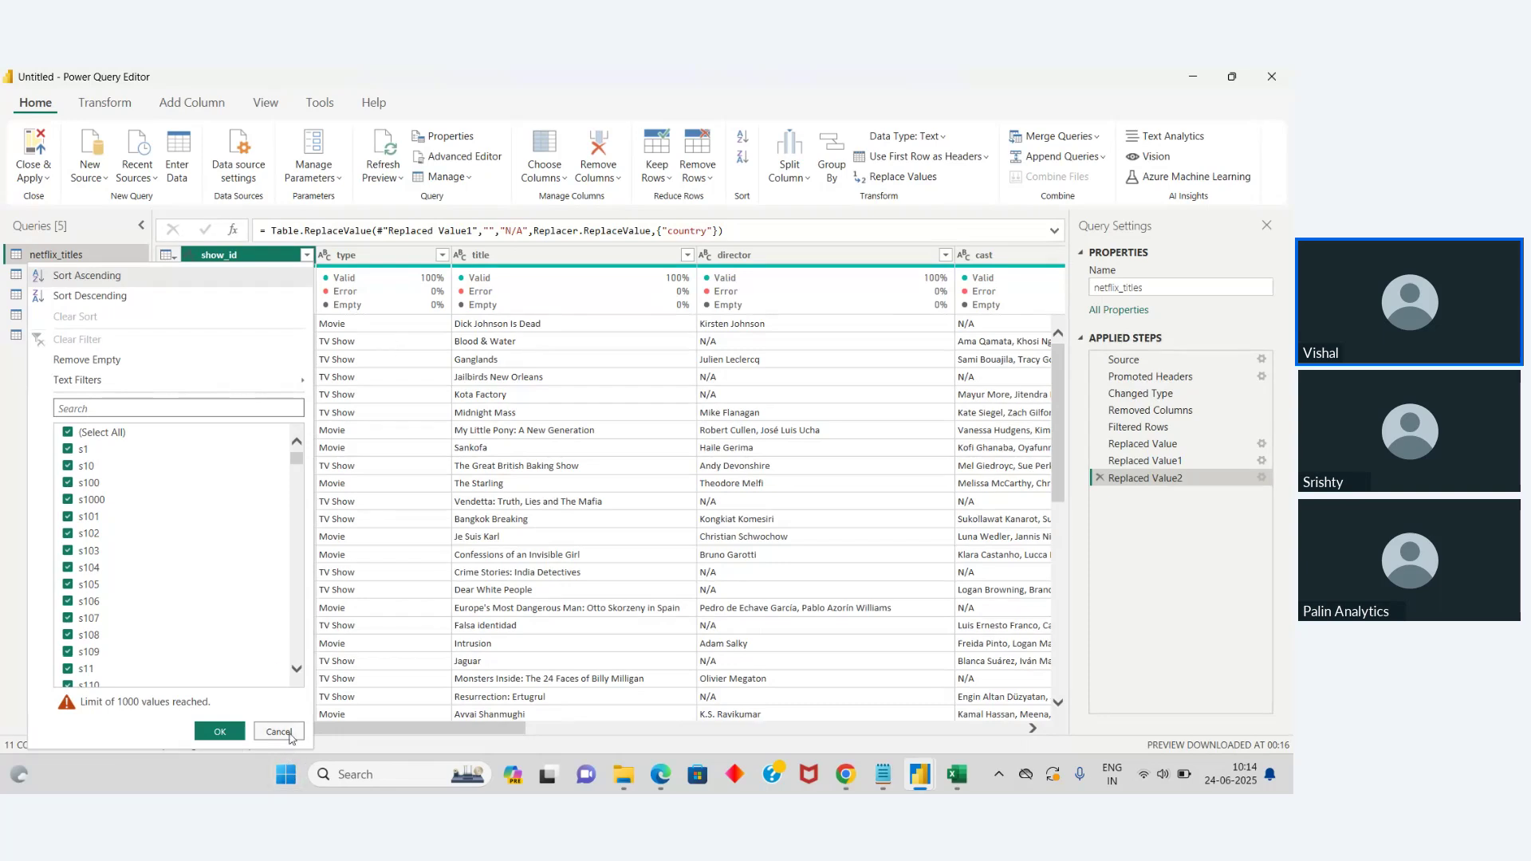
{"action": "left_click", "coordinate": [333, 449]}
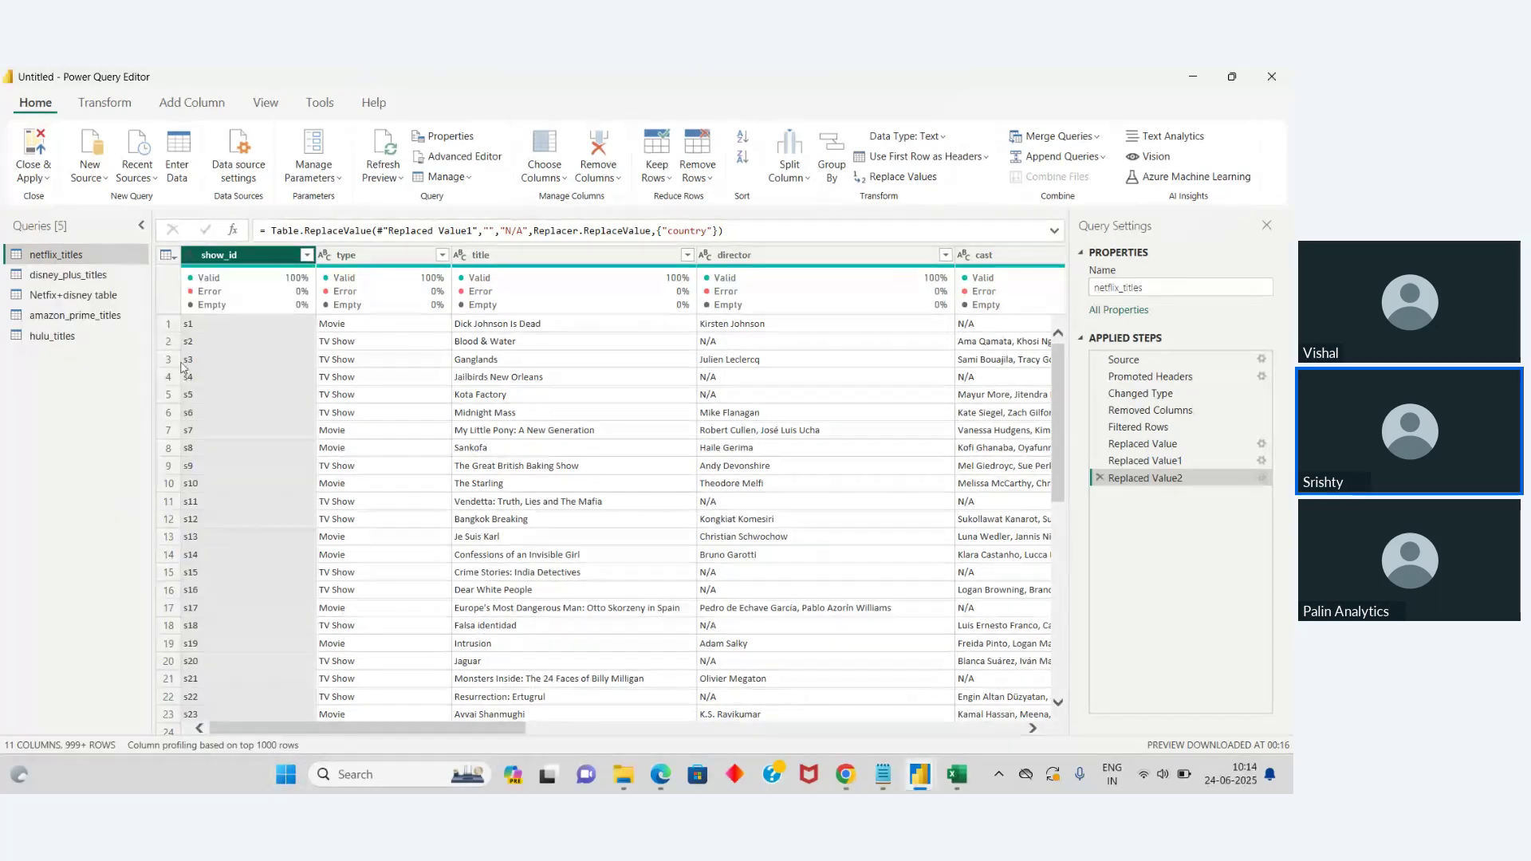
{"action": "right_click", "coordinate": [237, 256]}
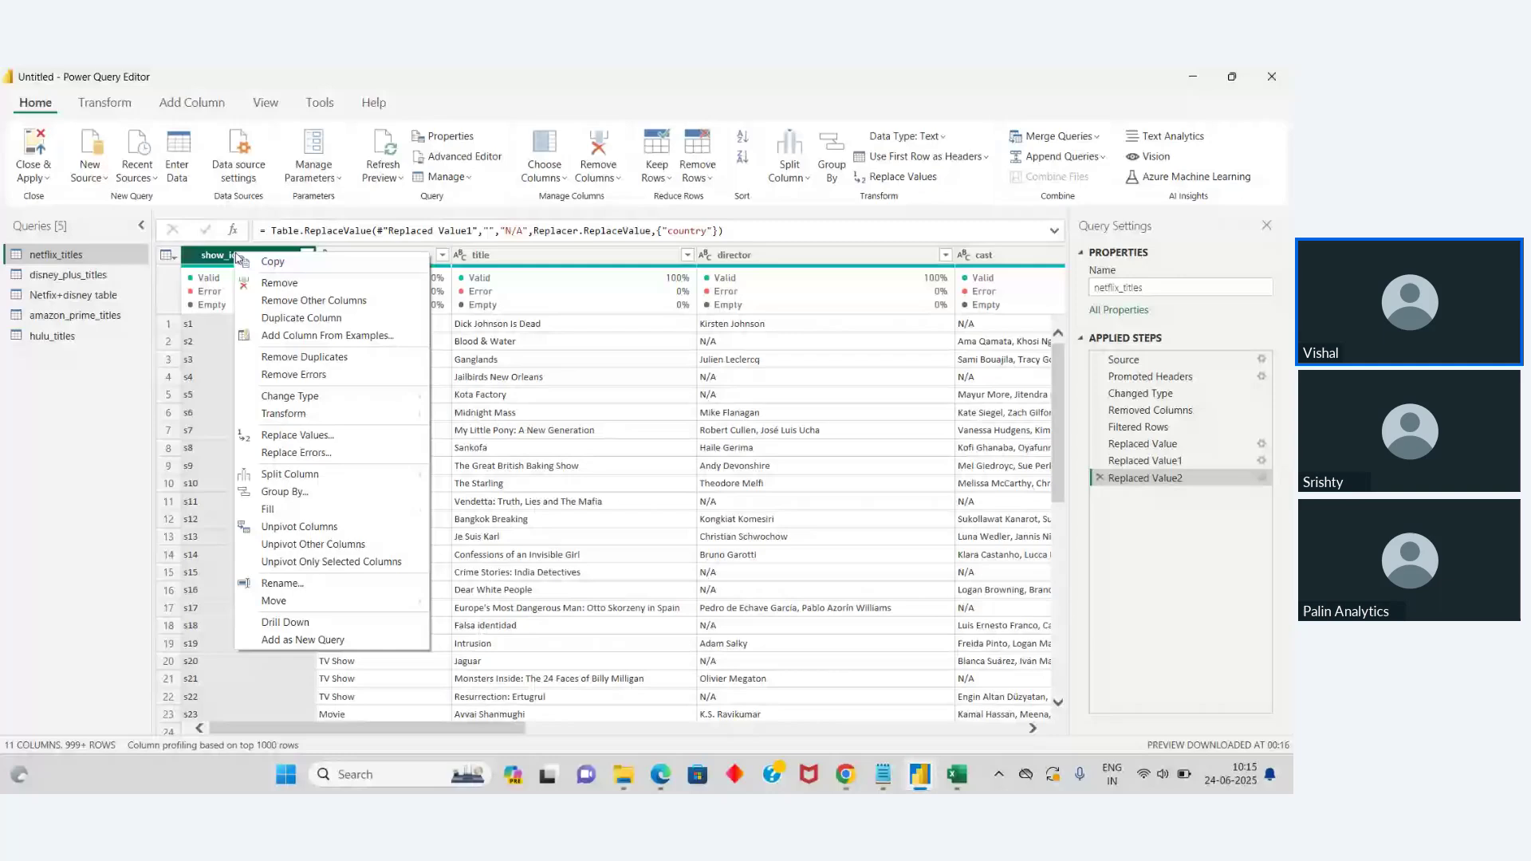
{"action": "left_click", "coordinate": [324, 436]}
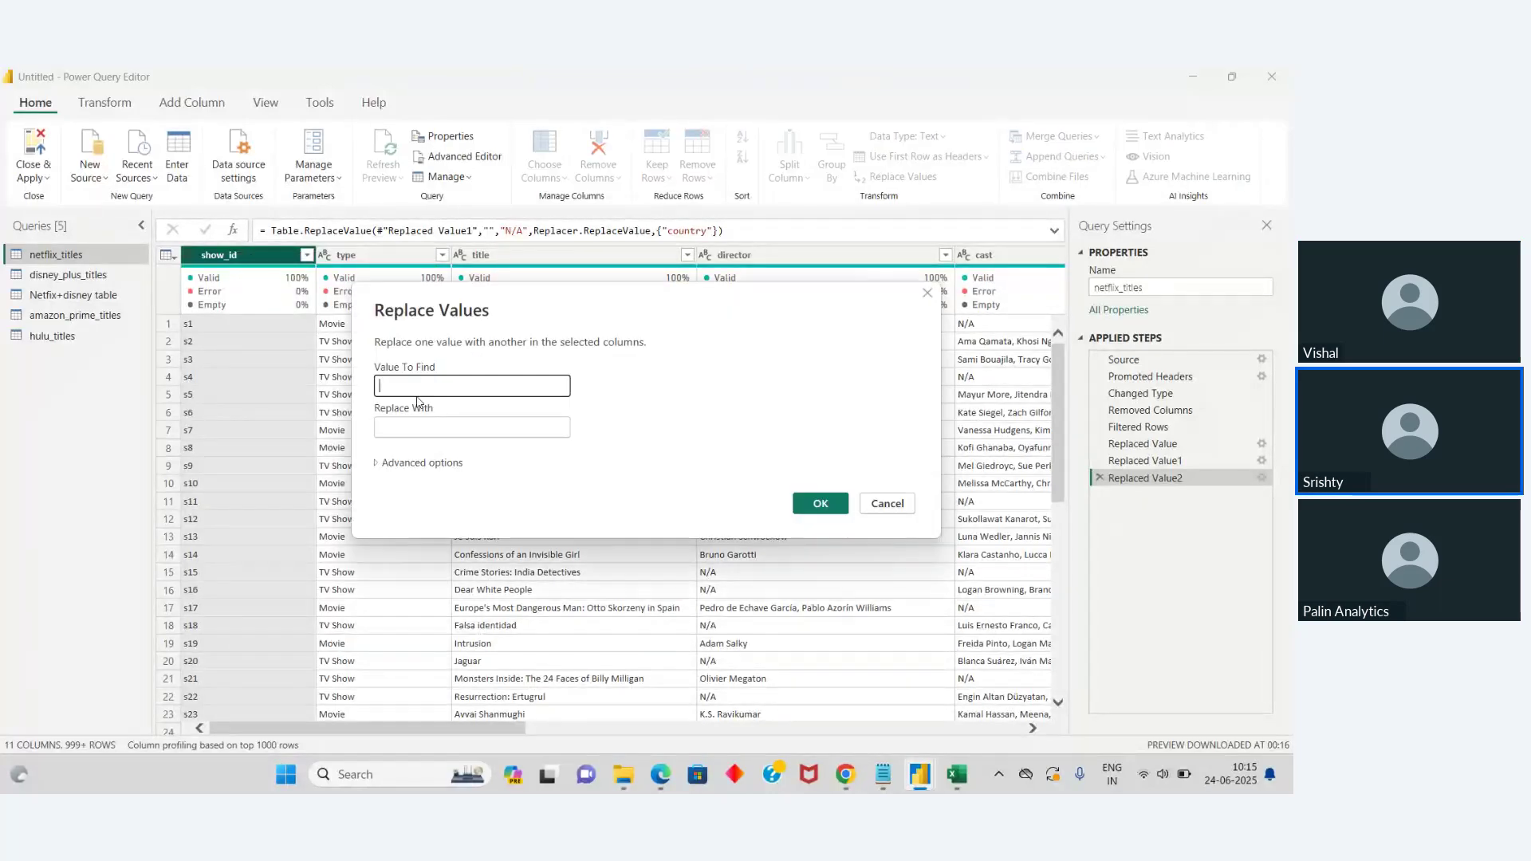
{"action": "left_click", "coordinate": [406, 429]}
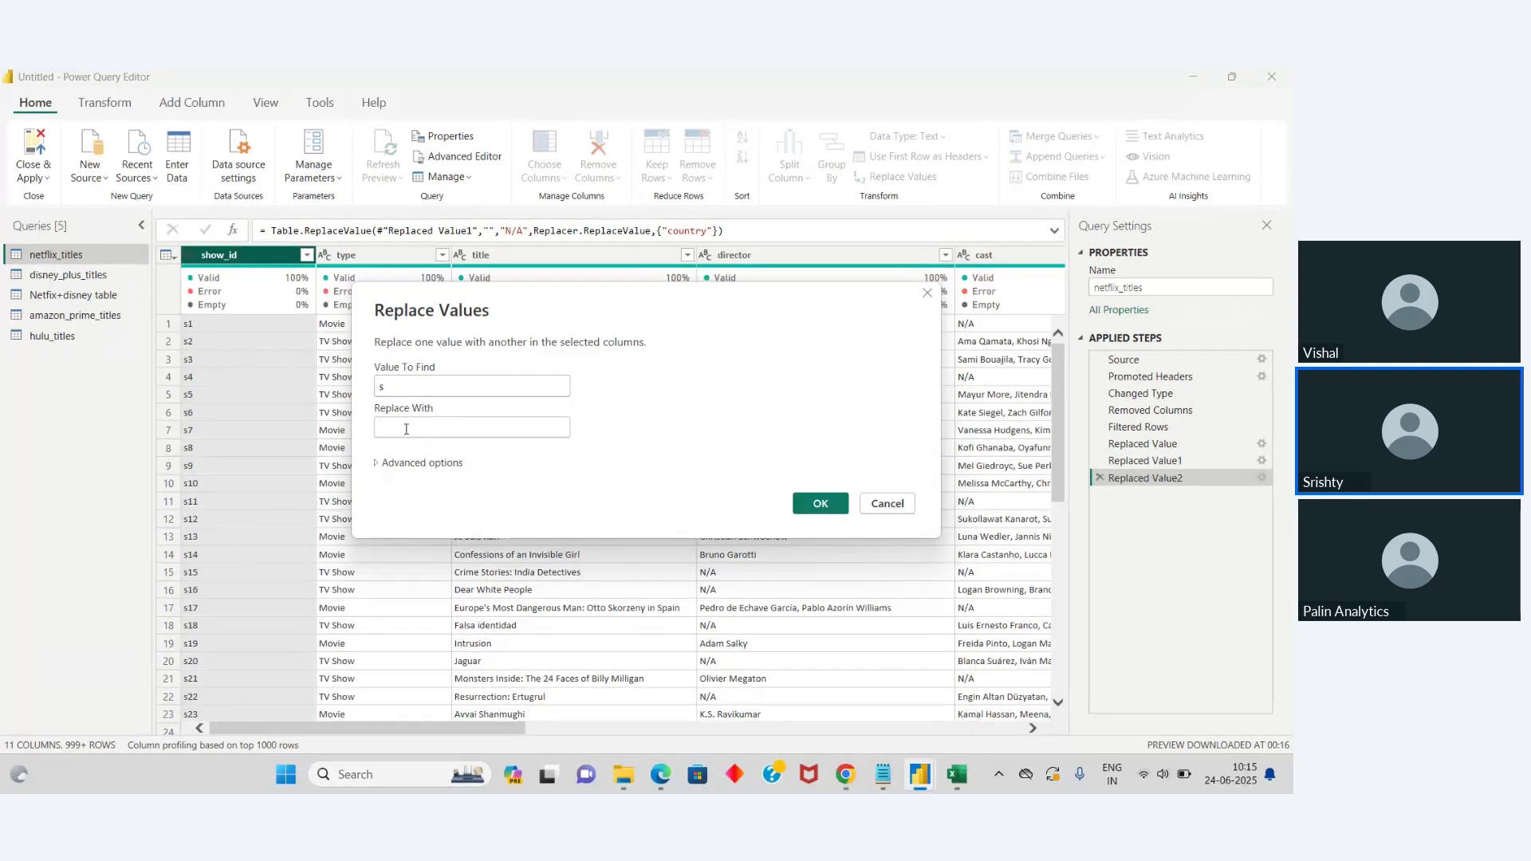
{"action": "type", "text": "n"}
{"action": "left_click", "coordinate": [825, 506]}
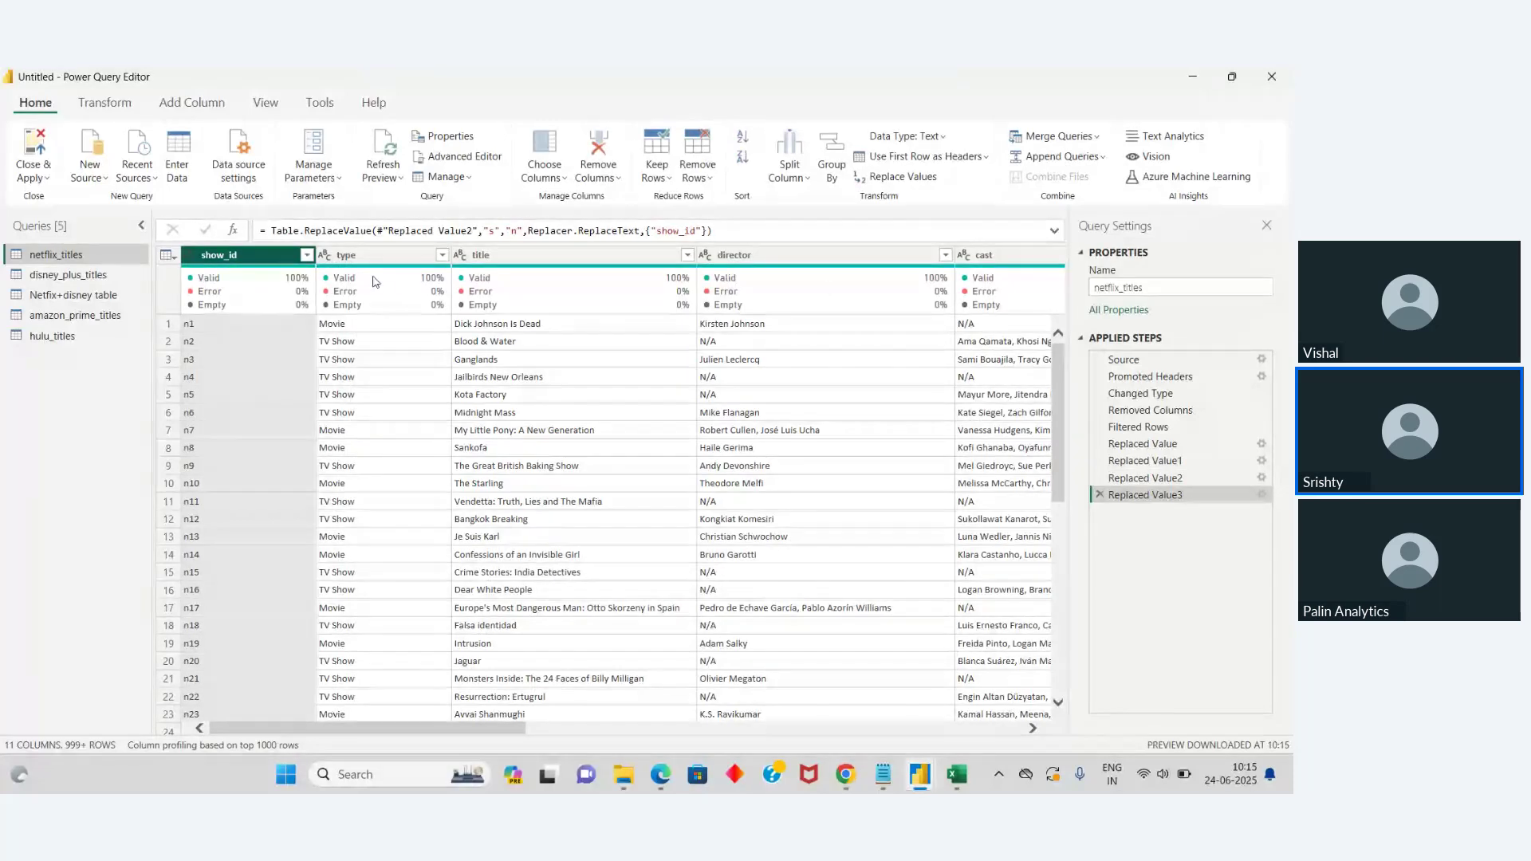
Step: Replace "s" with "d" in the show_id column of the disney_plus_titles query
{"action": "left_click", "coordinate": [94, 275]}
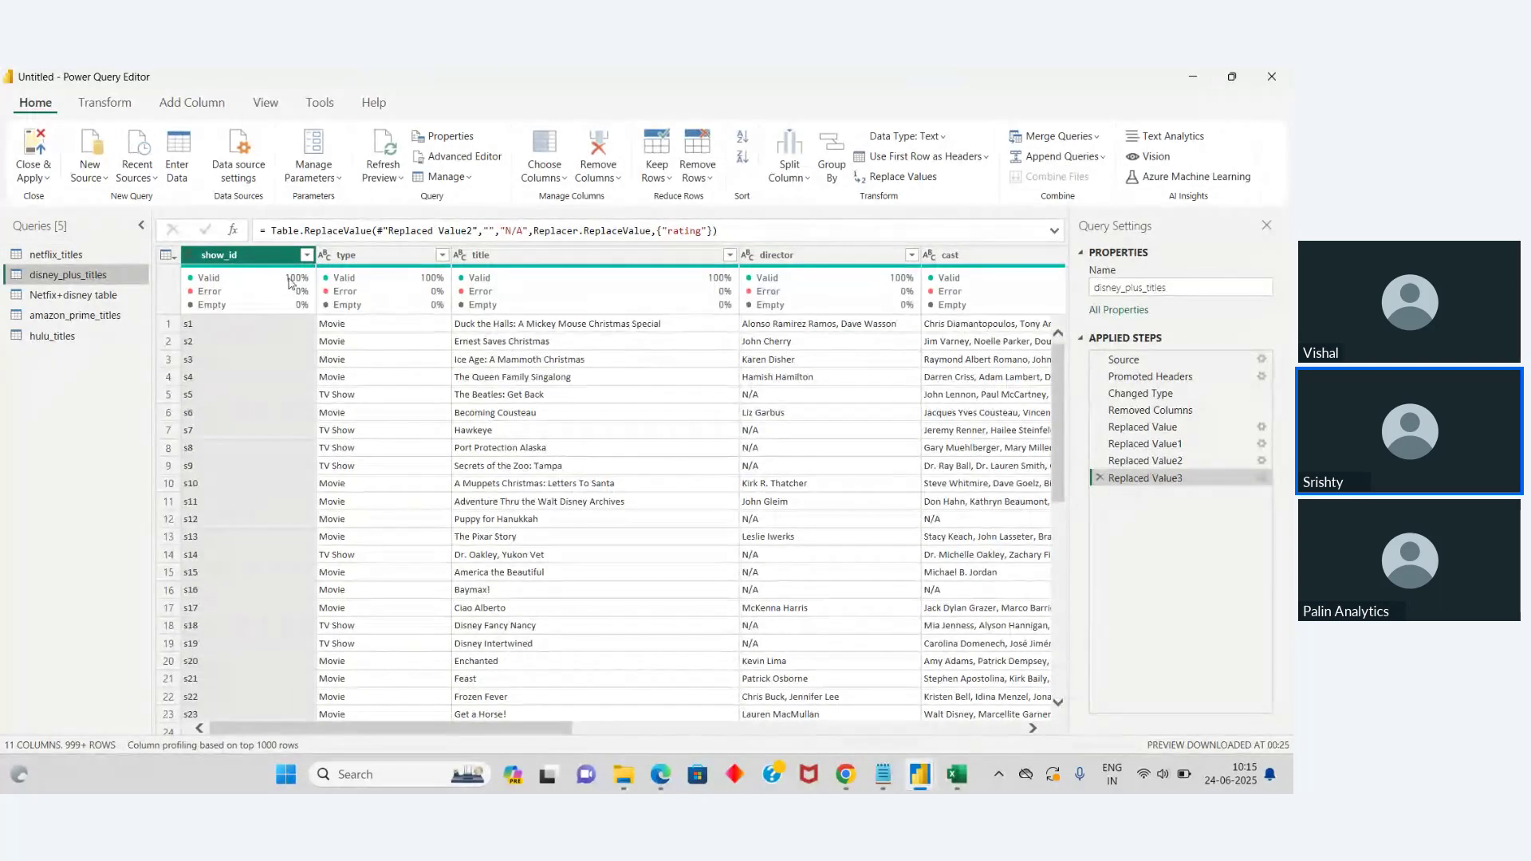
{"action": "right_click", "coordinate": [260, 254]}
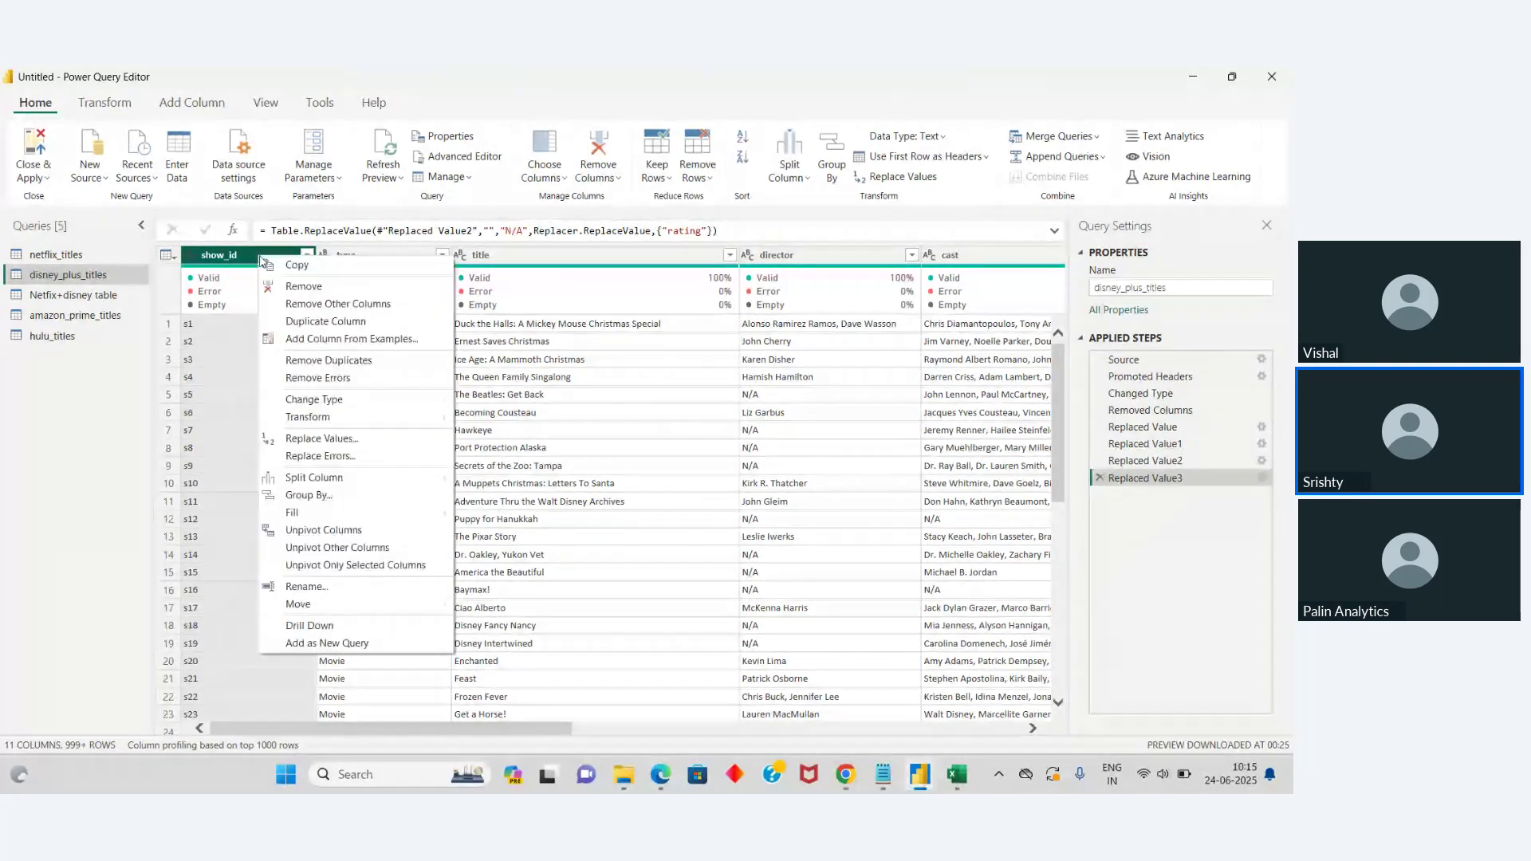
{"action": "left_click", "coordinate": [339, 440]}
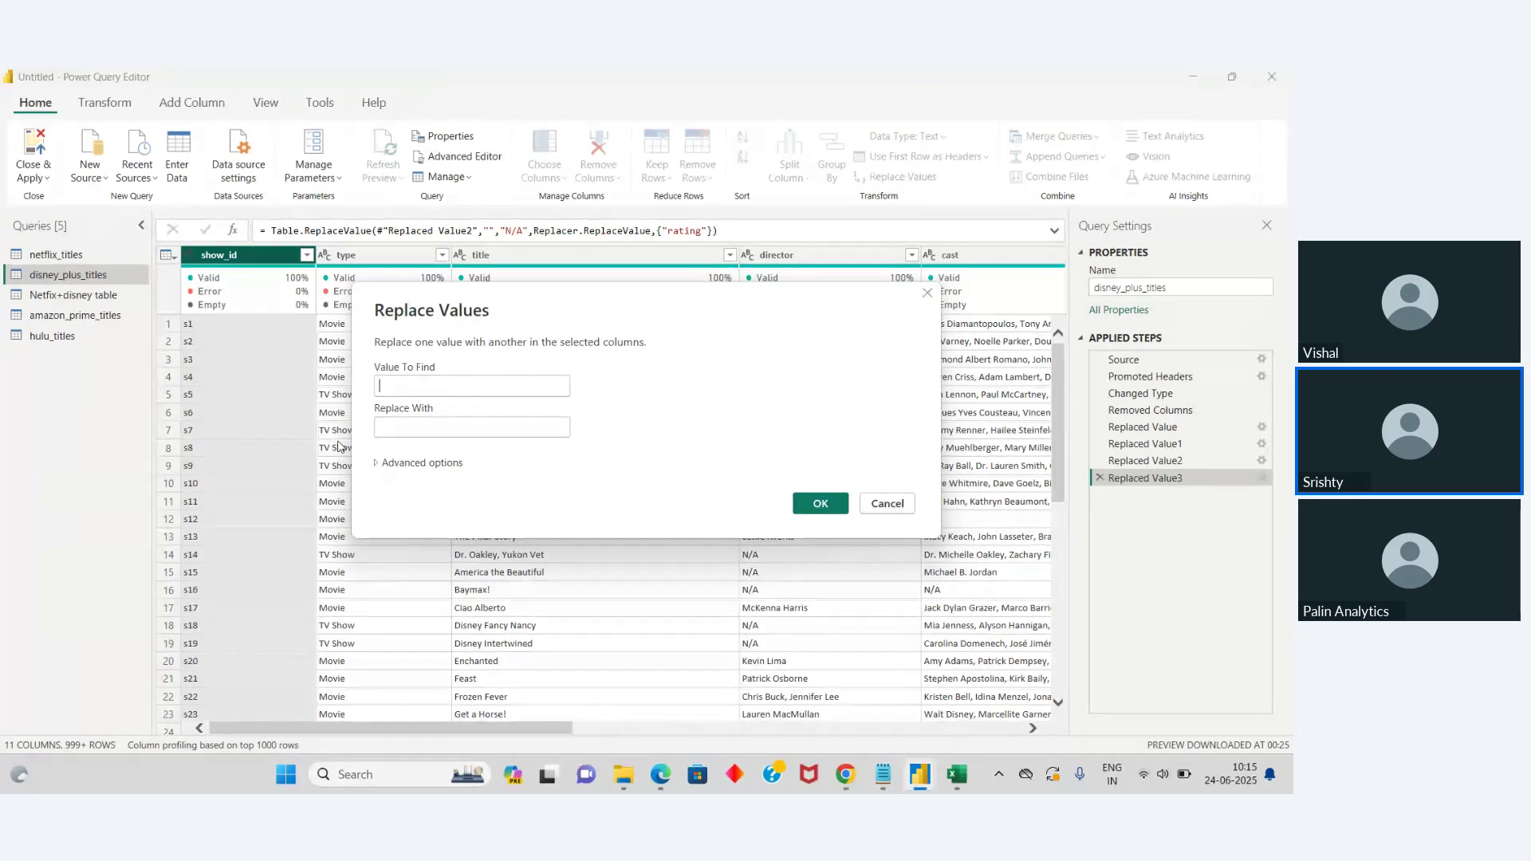
{"action": "type", "text": "s"}
{"action": "left_click", "coordinate": [403, 434]}
{"action": "type", "text": "d"}
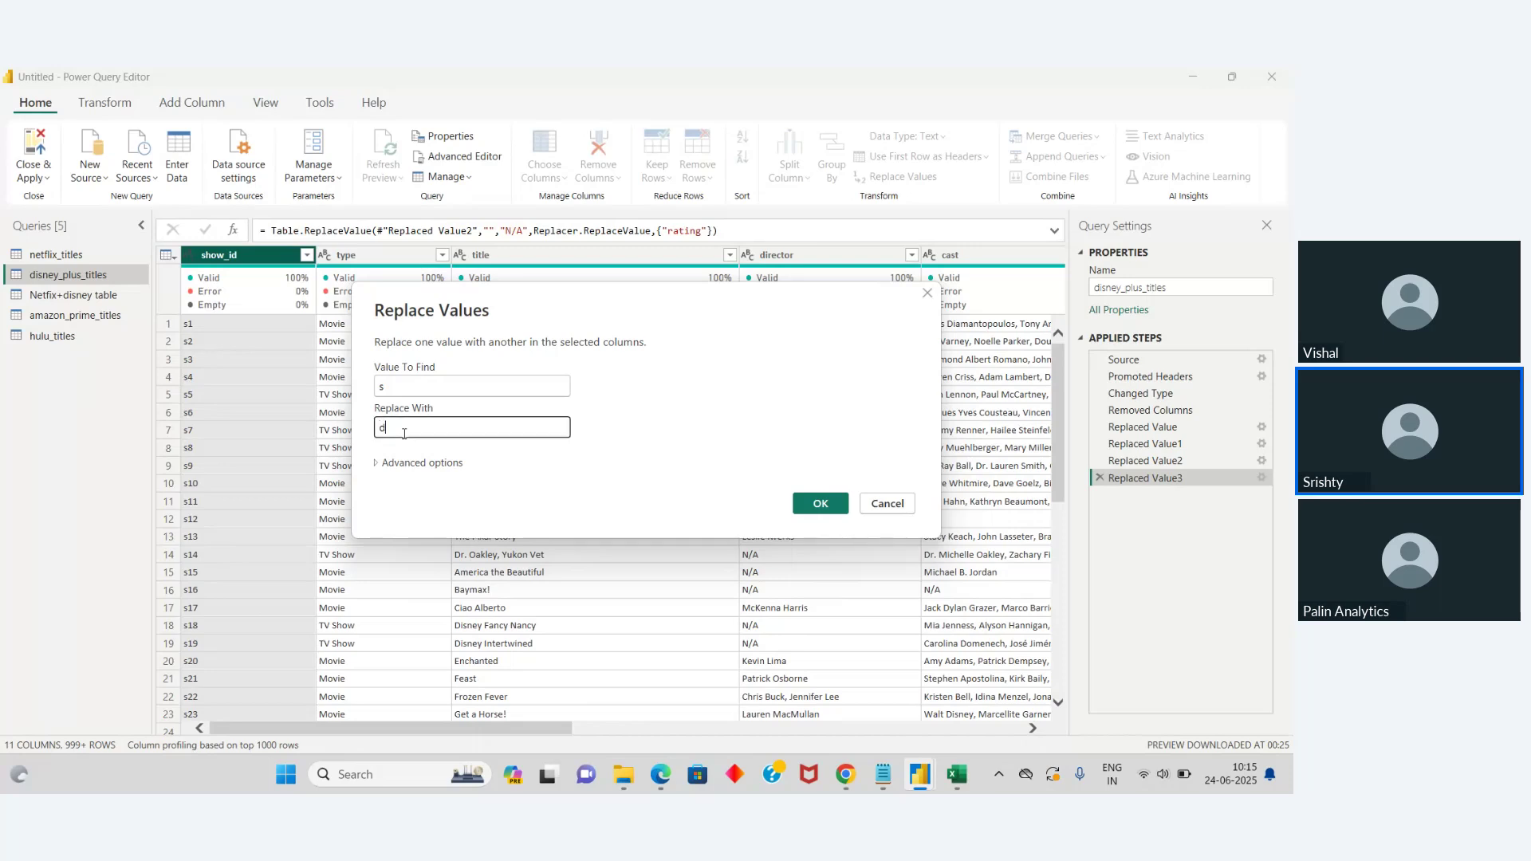
{"action": "key", "text": "Return"}
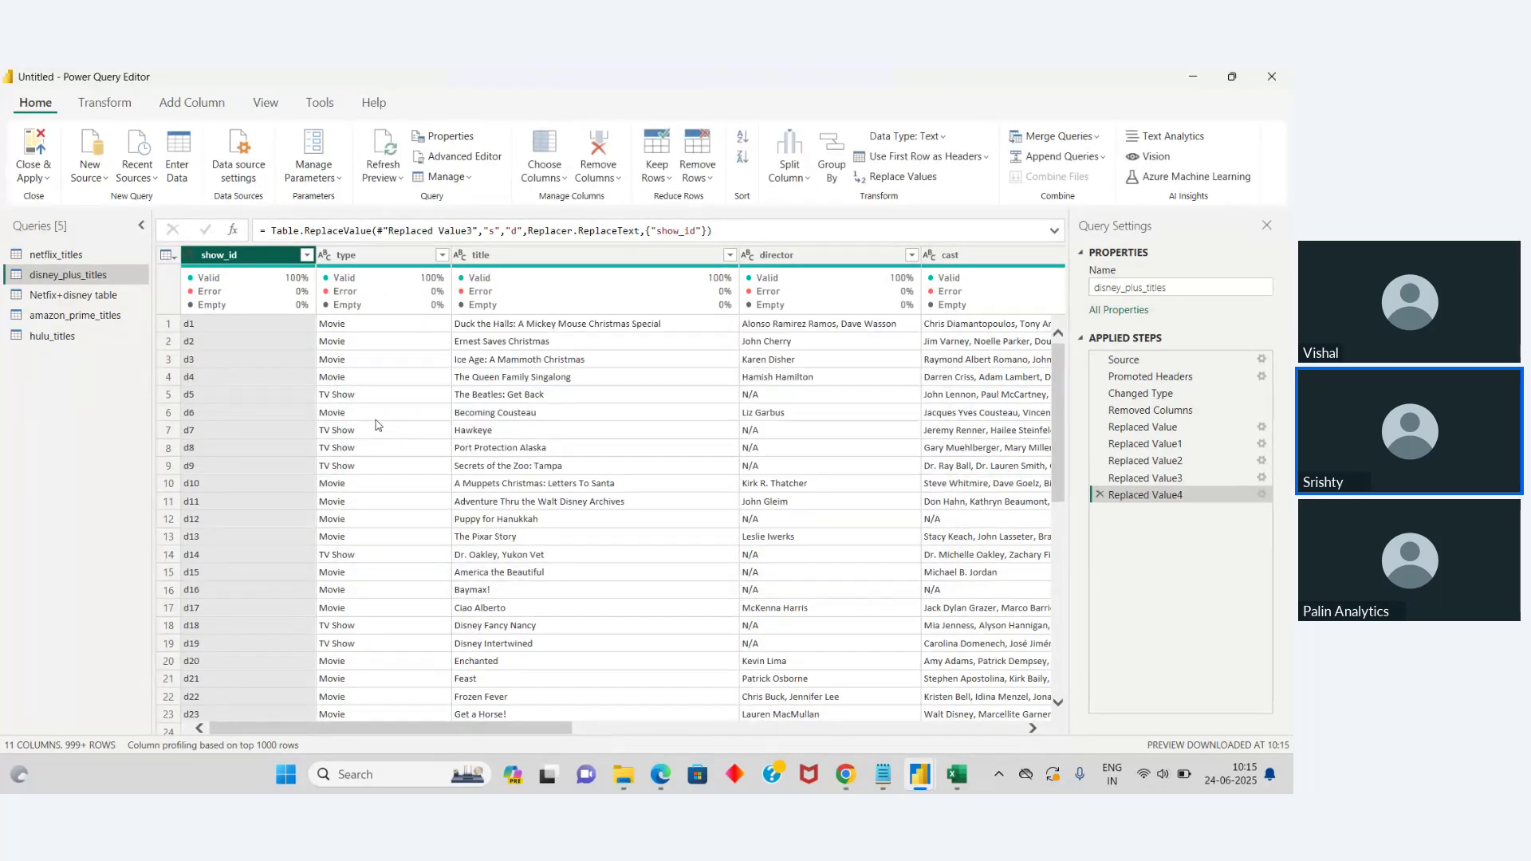
Step: Replace "s" with "a" in the show_id column of the amazon_prime_titles query
{"action": "left_click", "coordinate": [76, 315]}
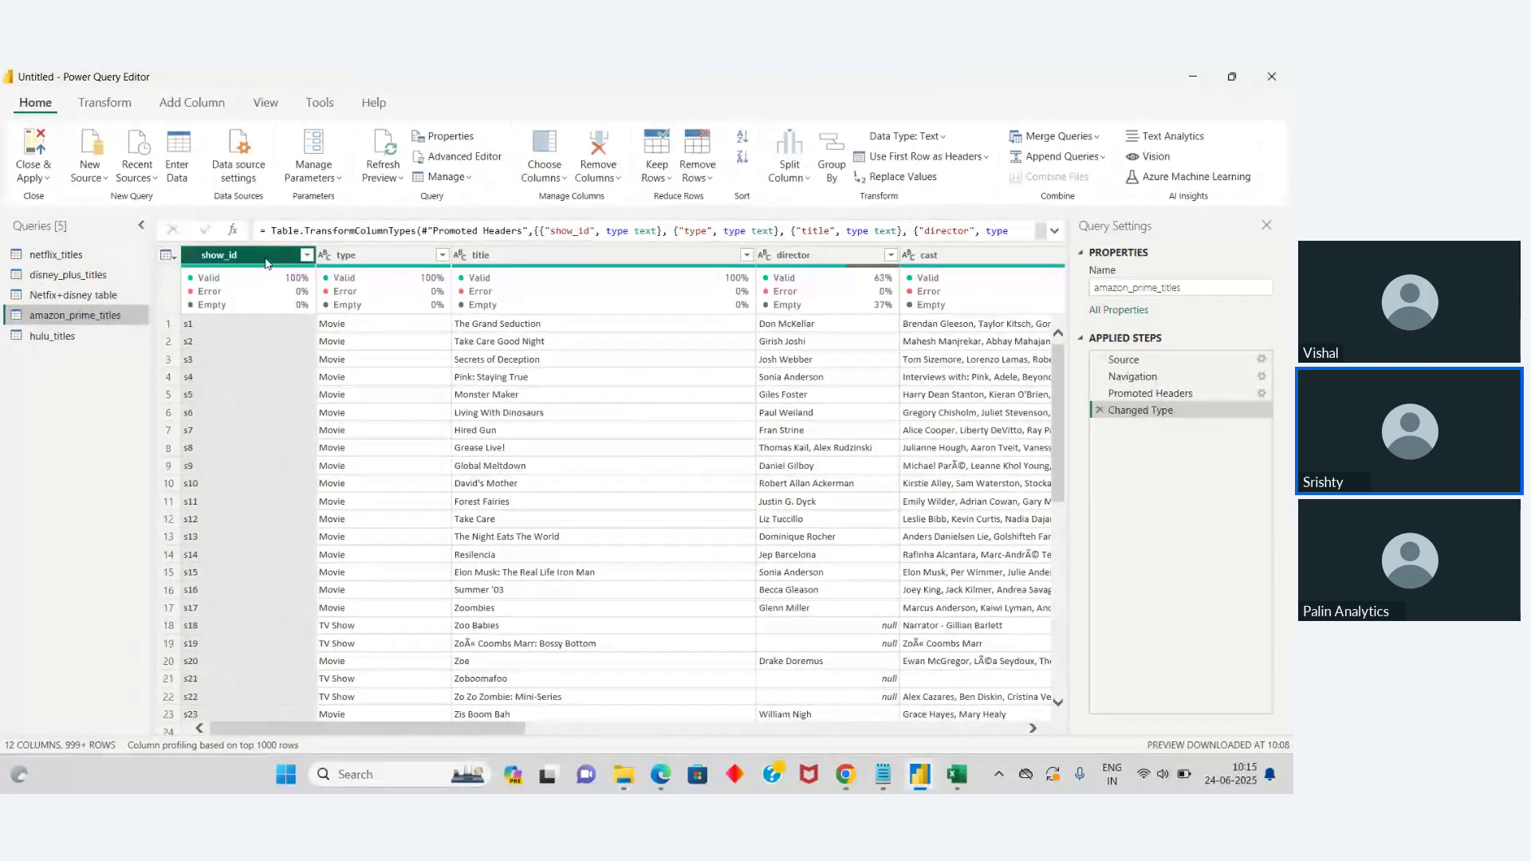
{"action": "right_click", "coordinate": [264, 257]}
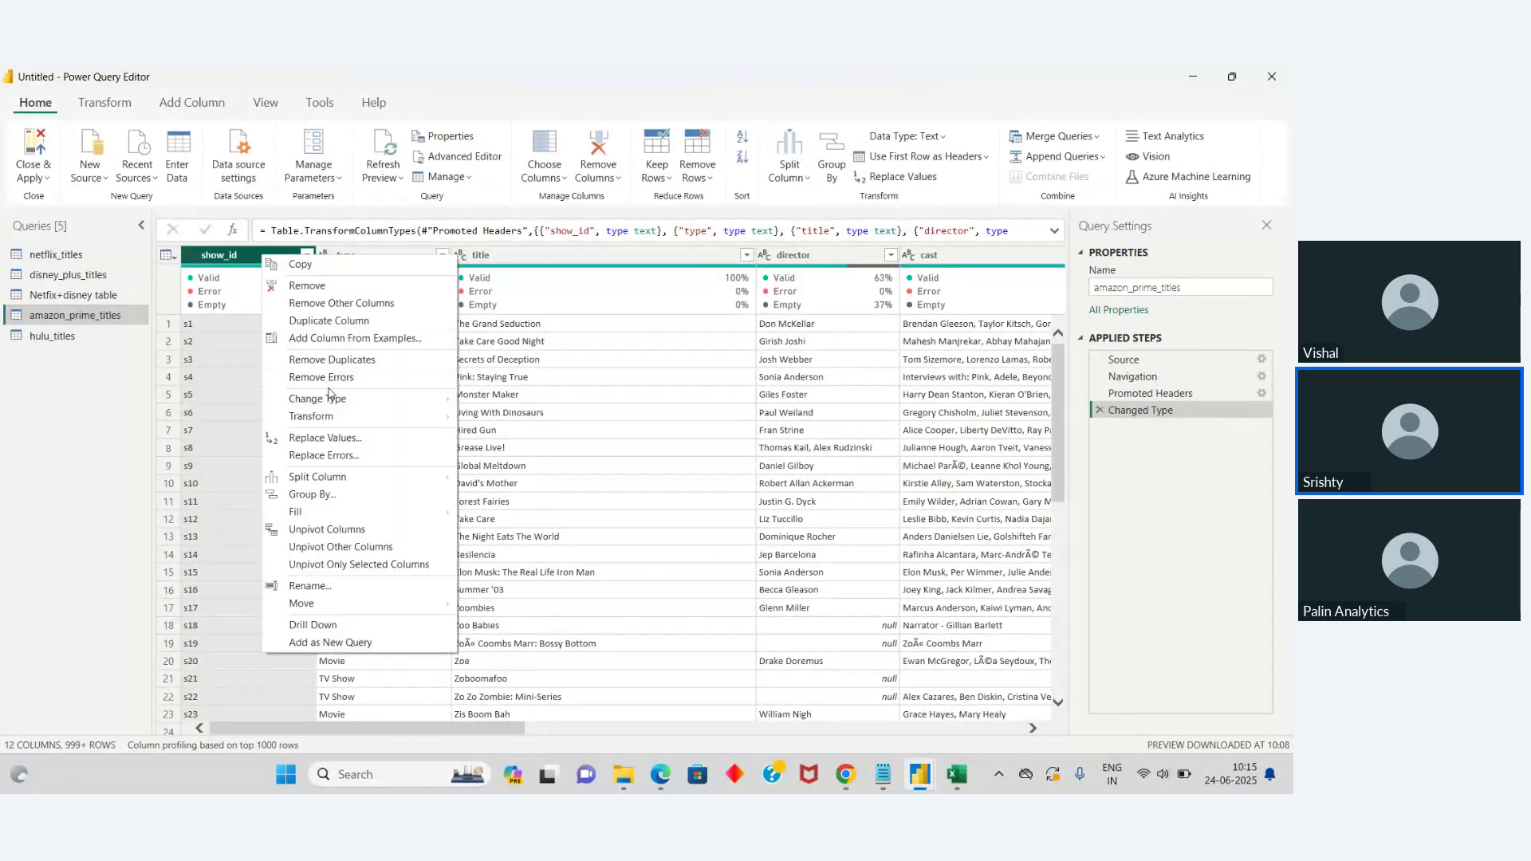
{"action": "left_click", "coordinate": [324, 440]}
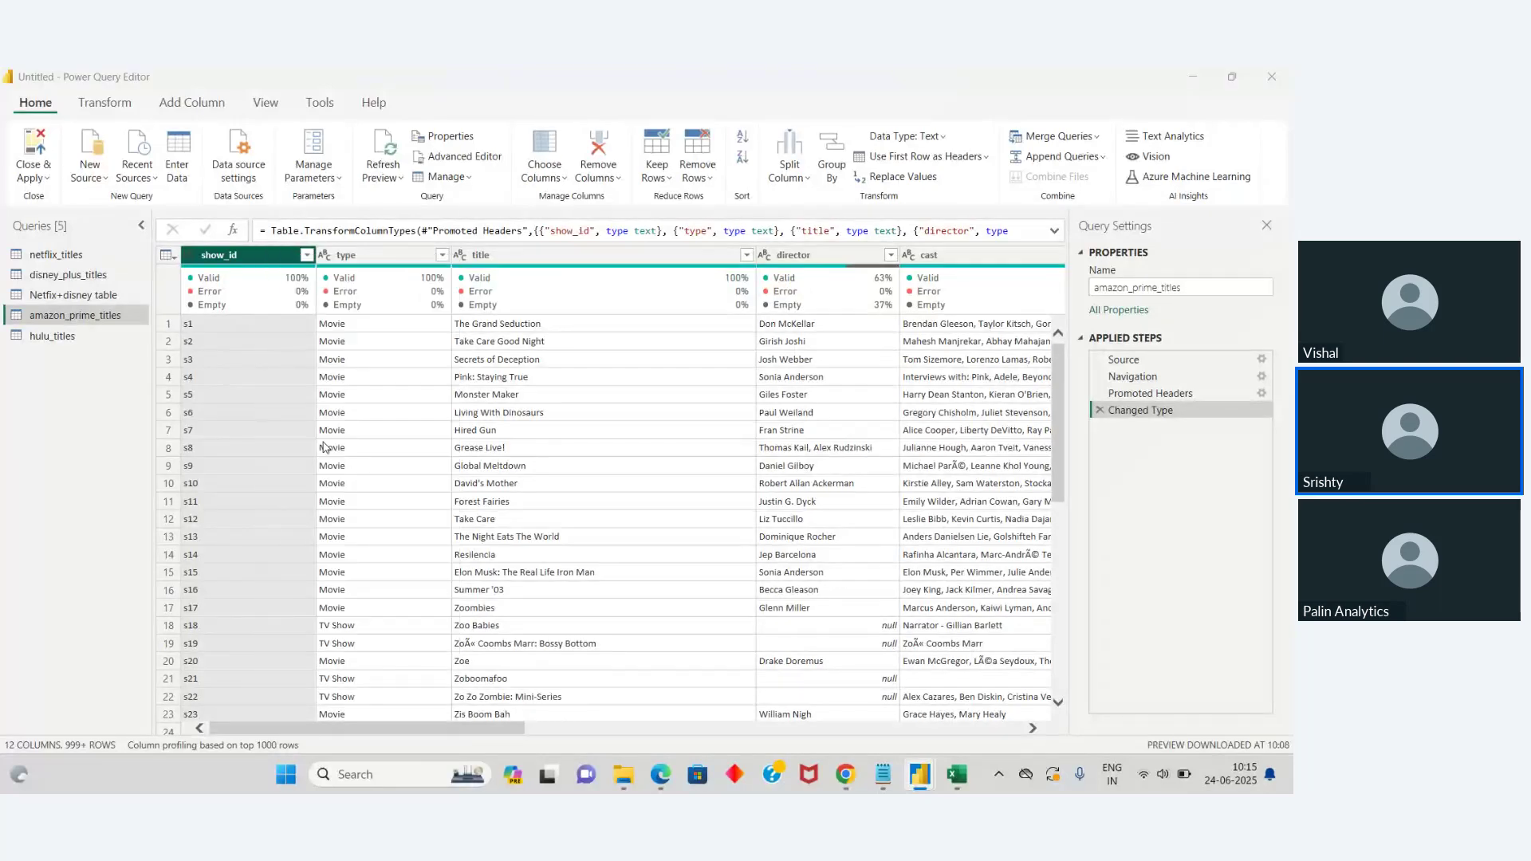
{"action": "type", "text": "s"}
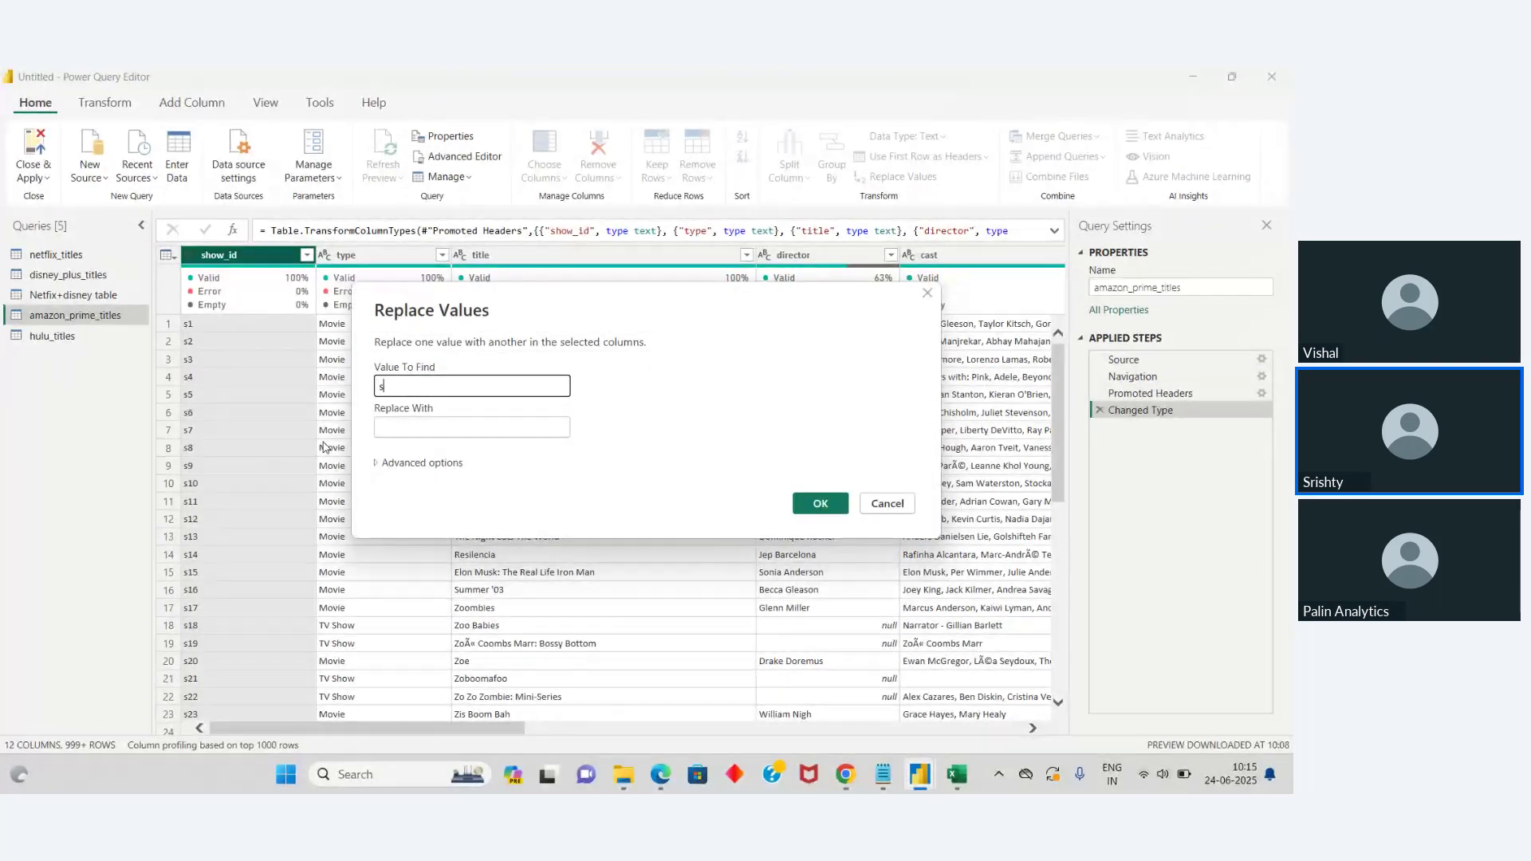
{"action": "left_click", "coordinate": [387, 425]}
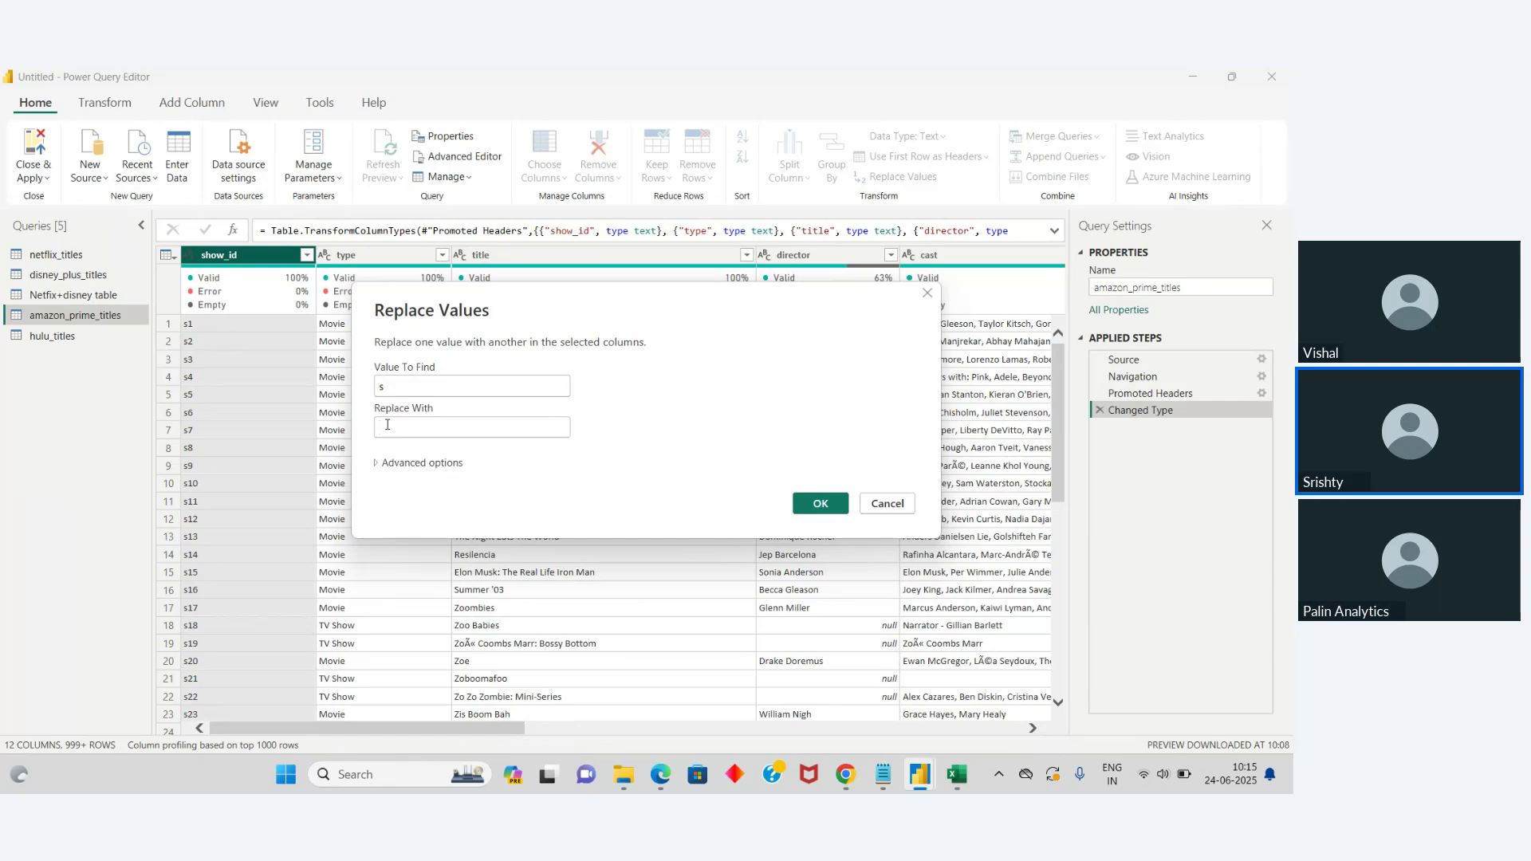
{"action": "type", "text": "a"}
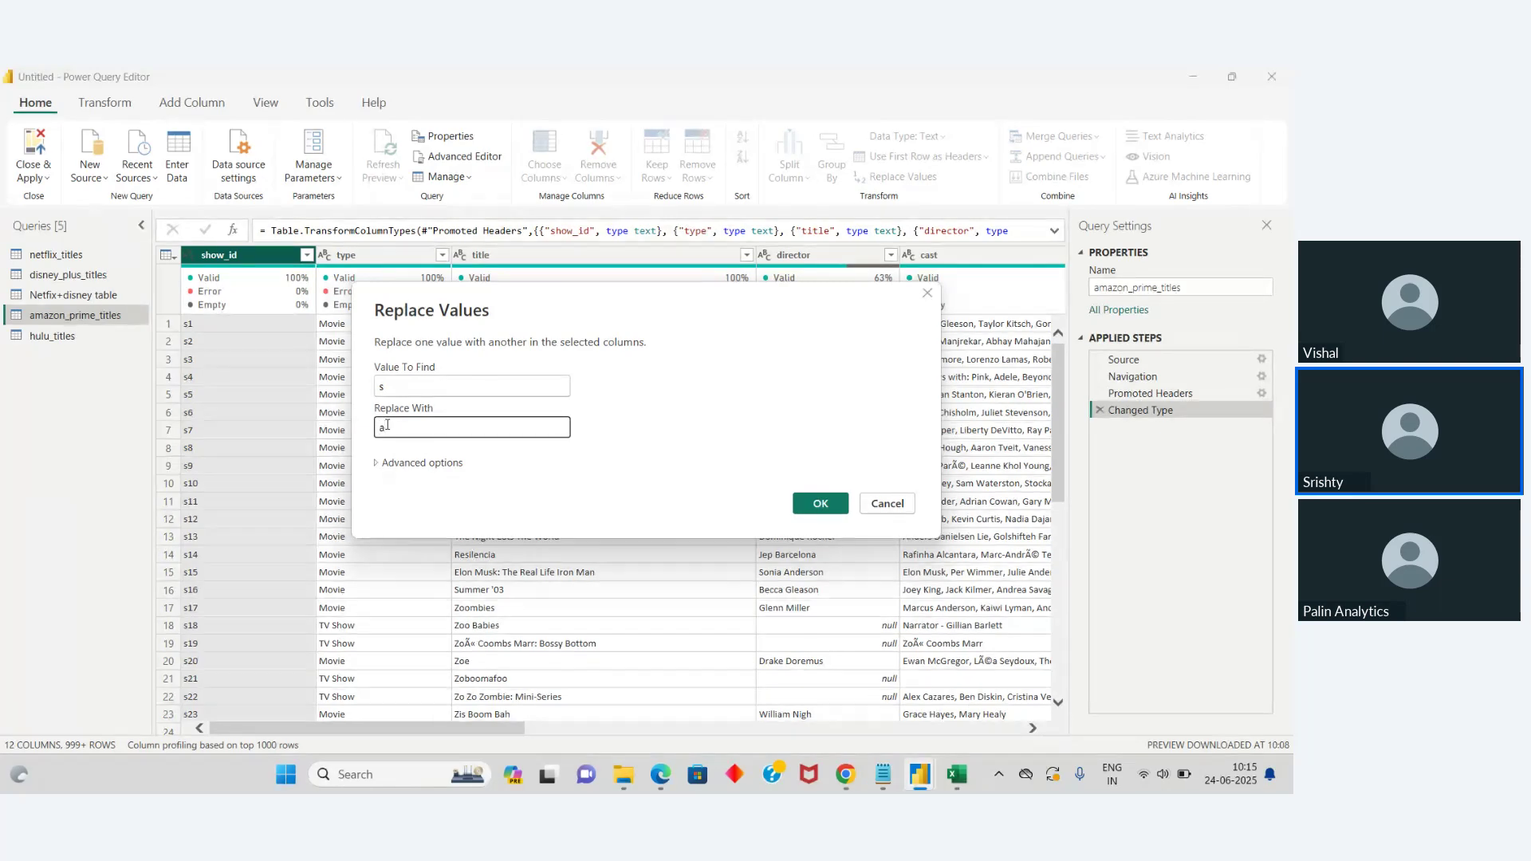
{"action": "left_click", "coordinate": [841, 506]}
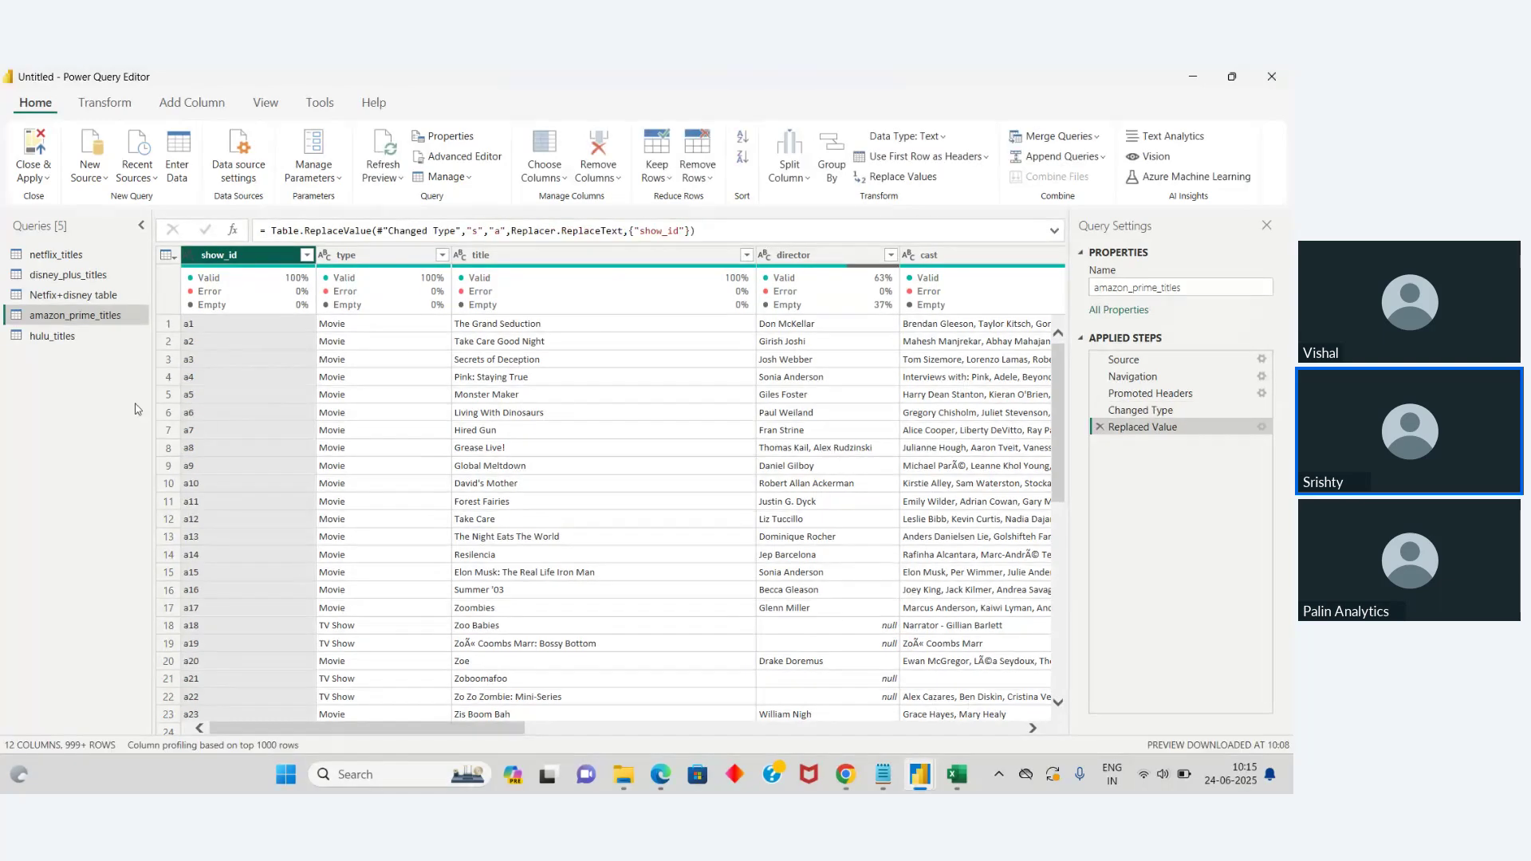
Step: Replace "s" with "h" in the show_id column of the hulu_titles query
{"action": "left_click", "coordinate": [49, 336]}
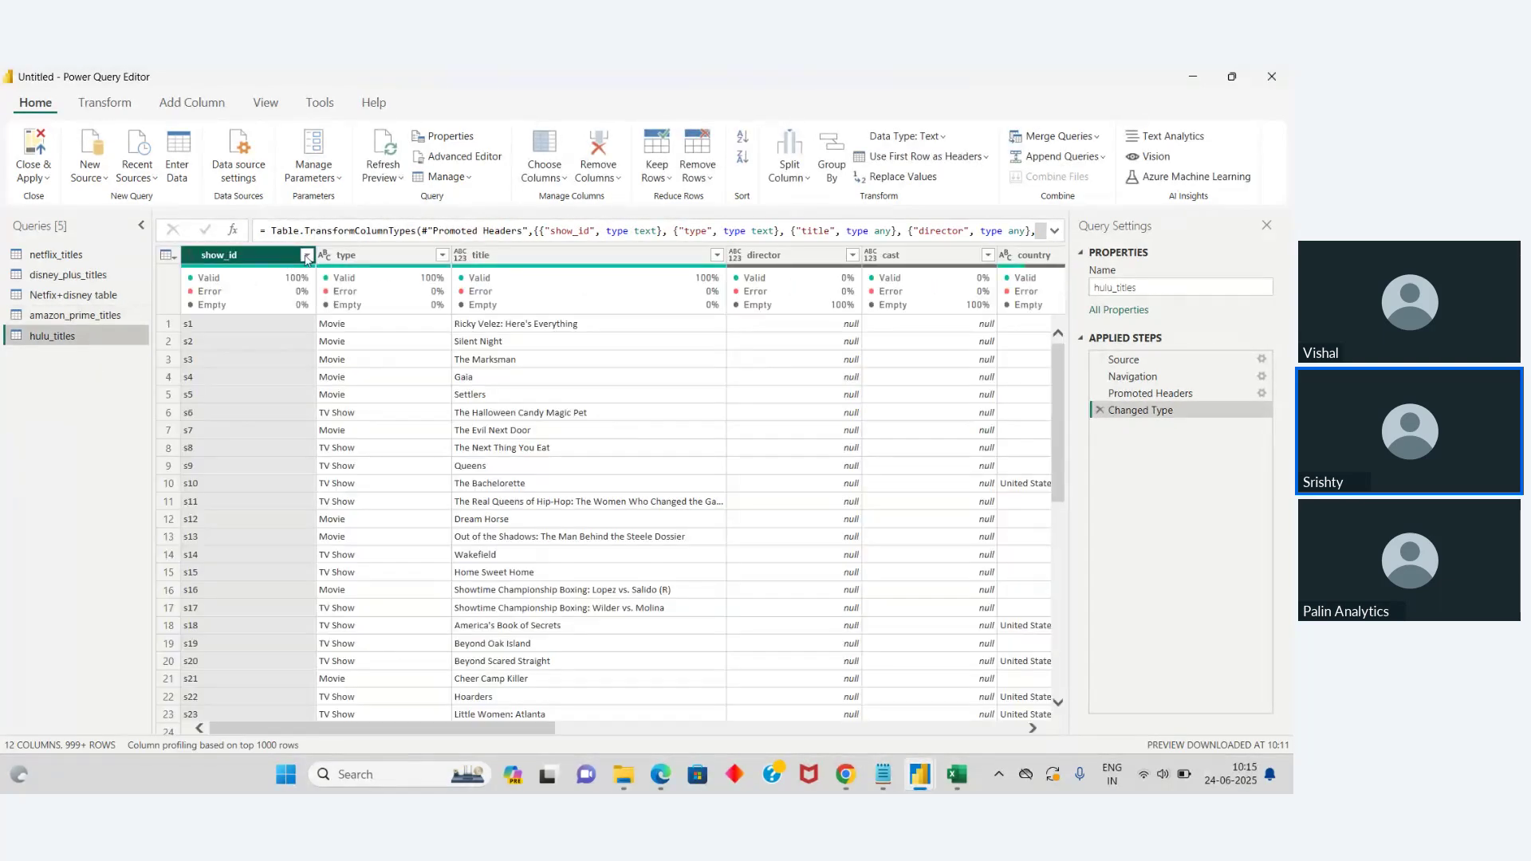
{"action": "left_click", "coordinate": [306, 256]}
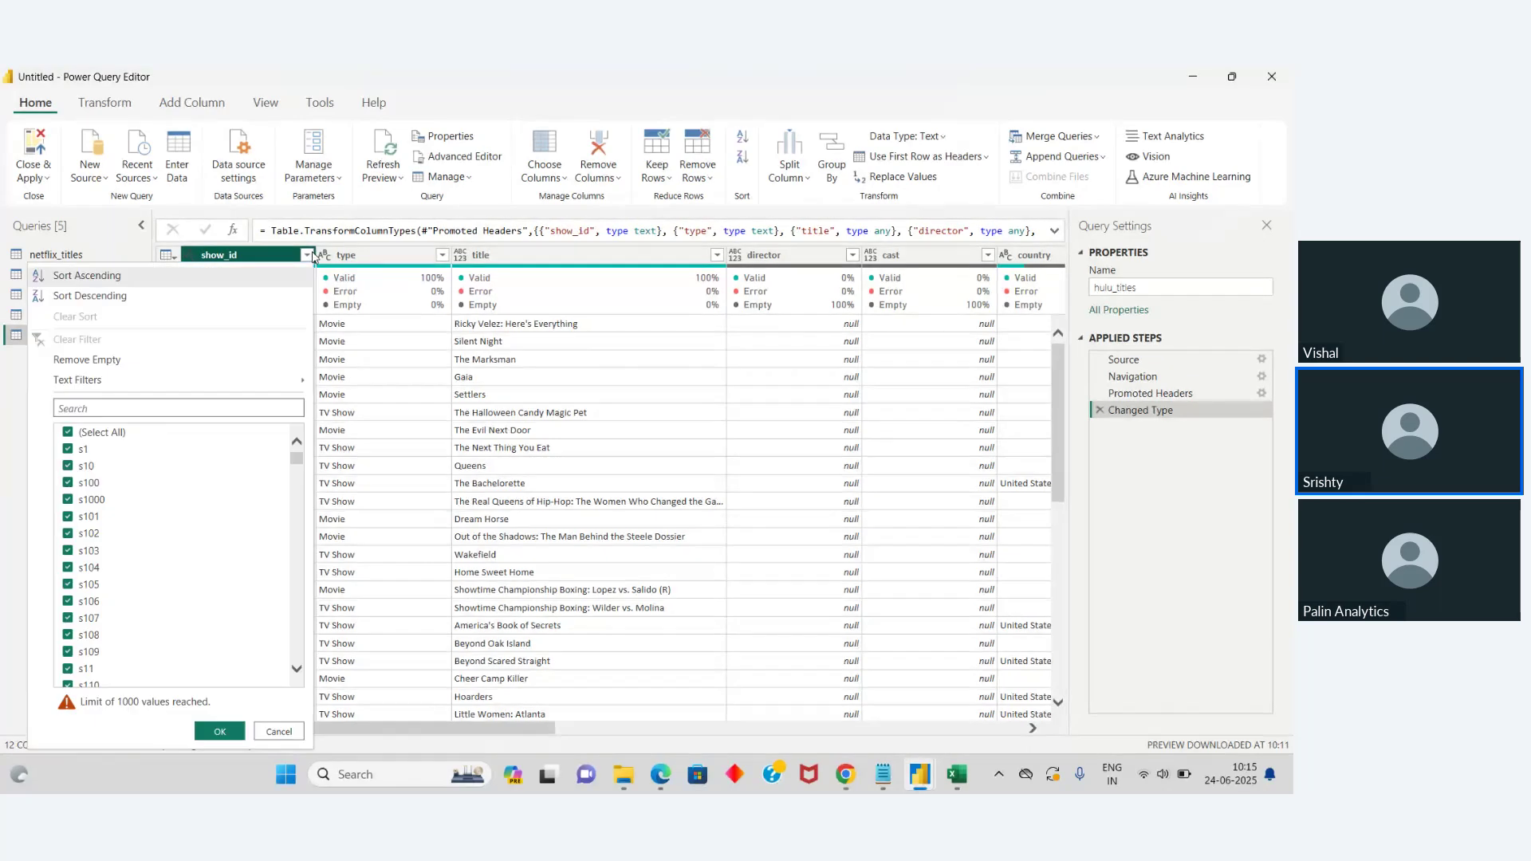
{"action": "left_click", "coordinate": [281, 732]}
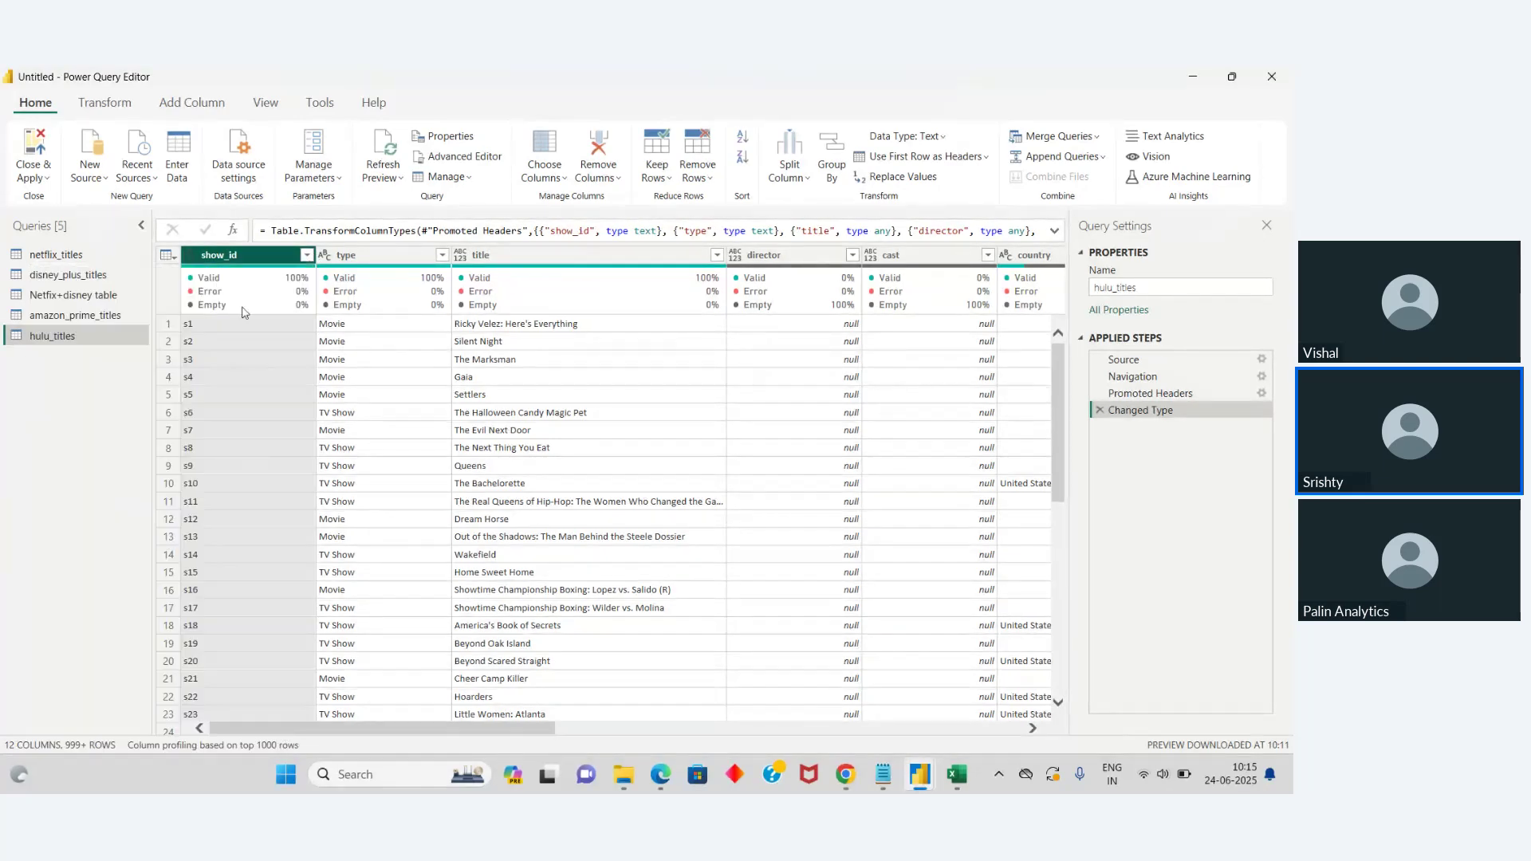
{"action": "right_click", "coordinate": [248, 258]}
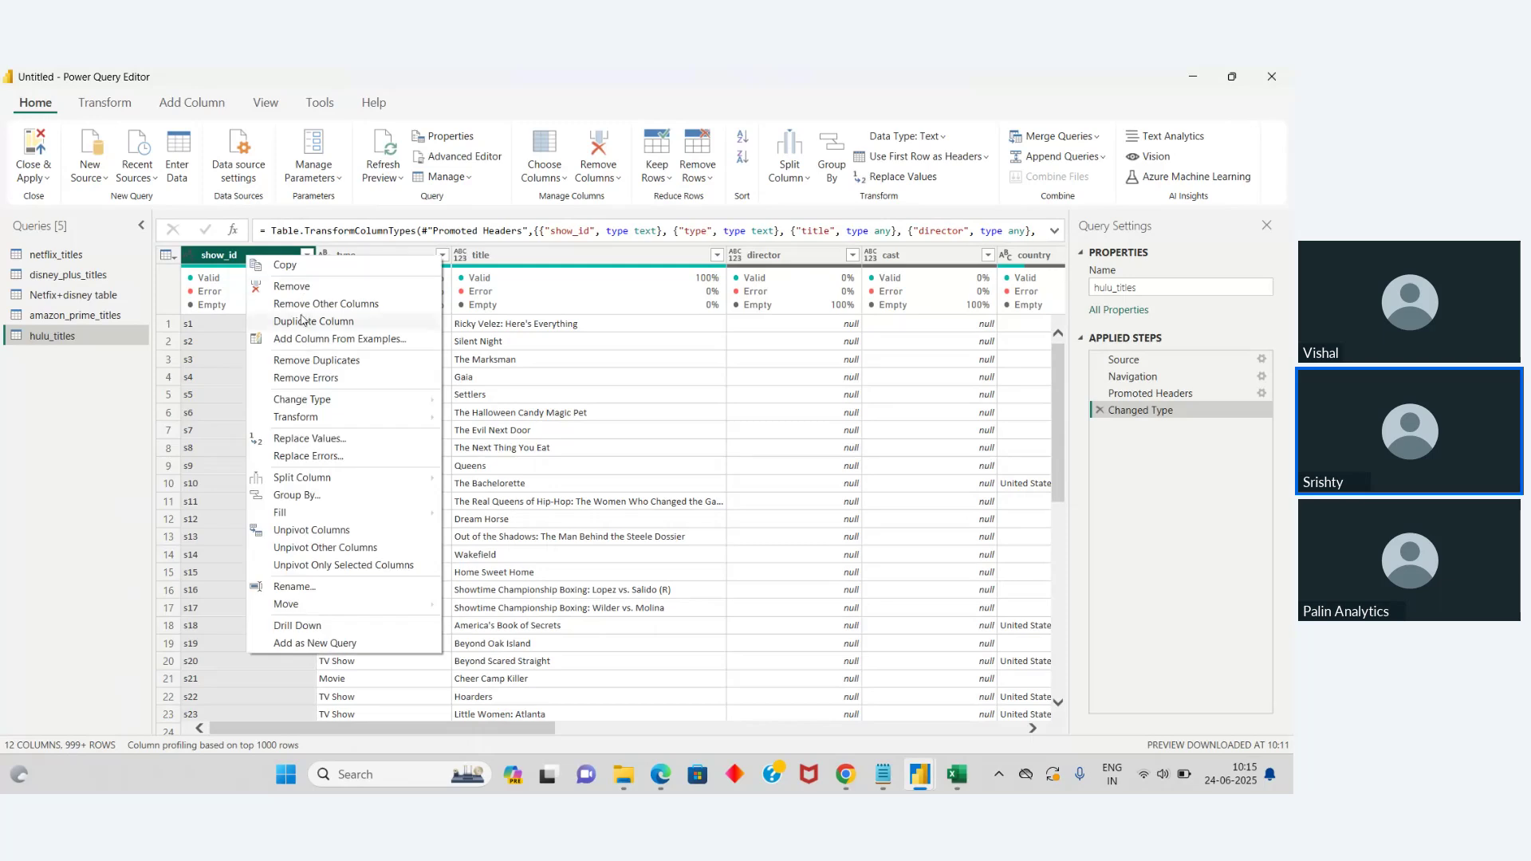
{"action": "left_click", "coordinate": [321, 439]}
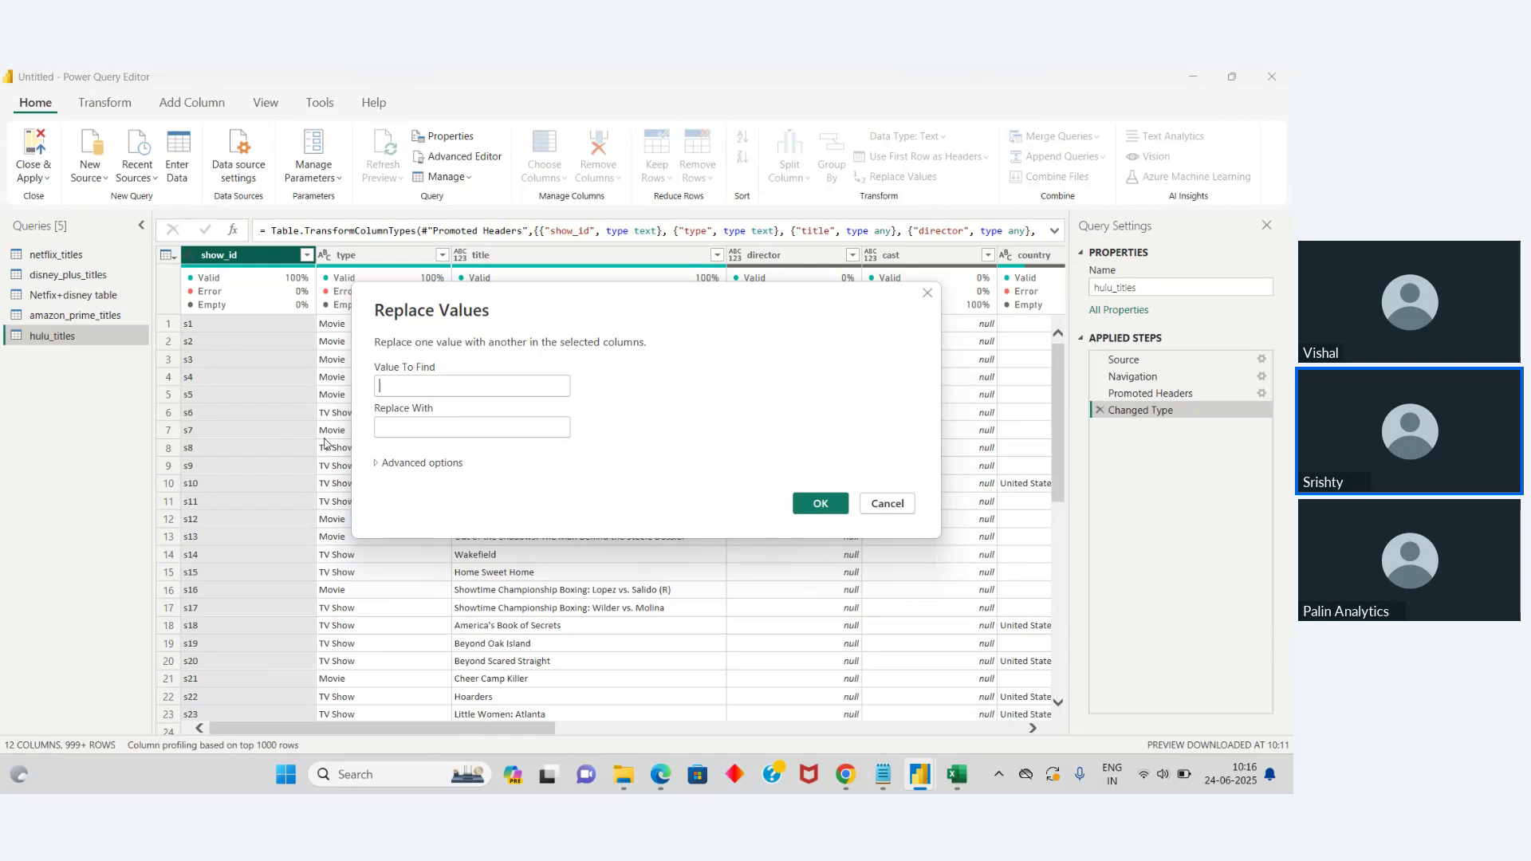
{"action": "type", "text": "s"}
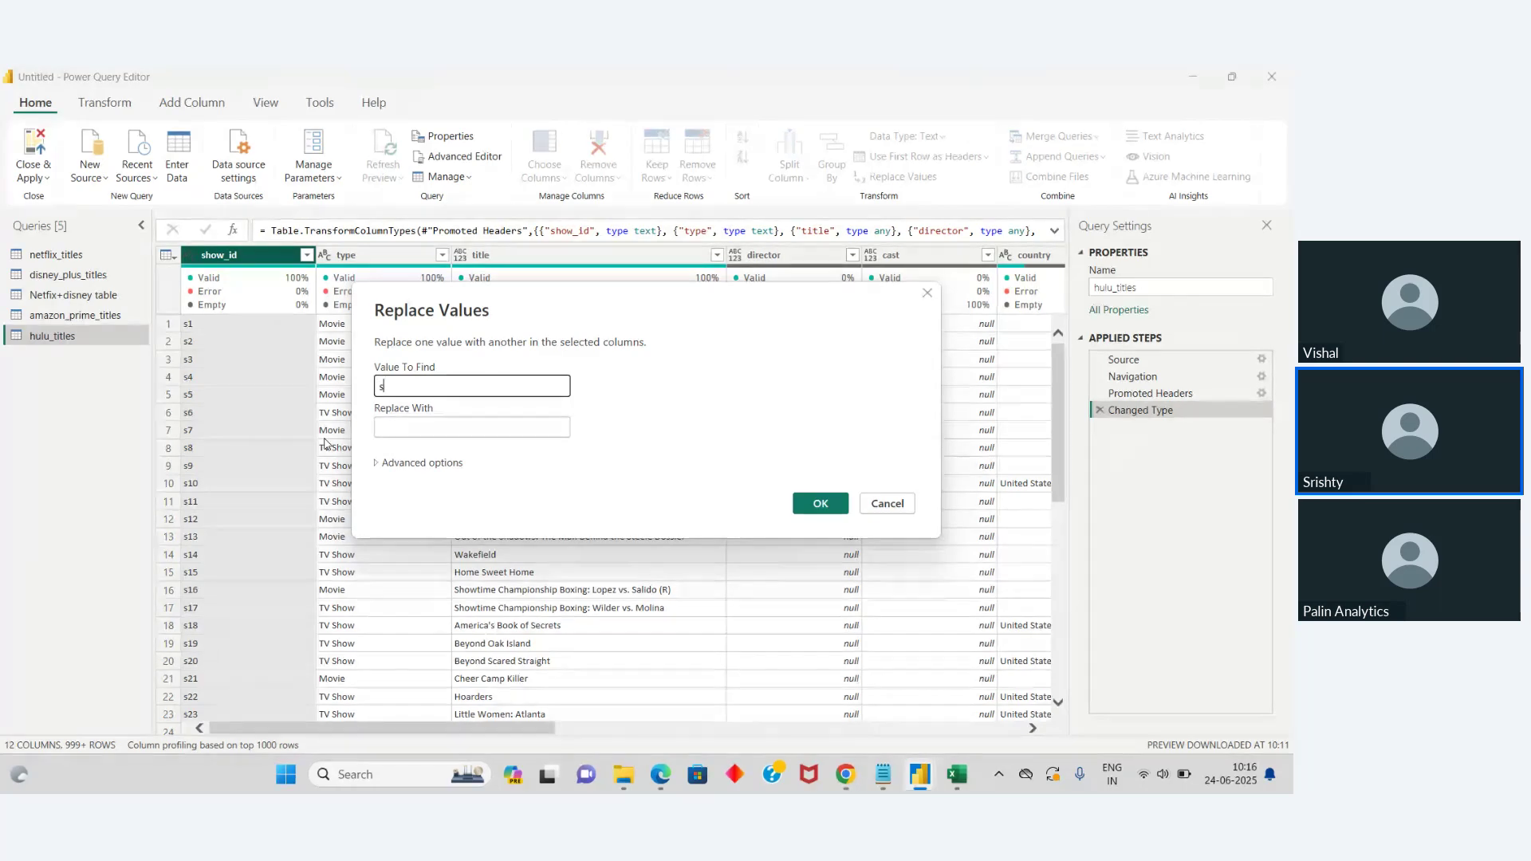
{"action": "left_click", "coordinate": [405, 431]}
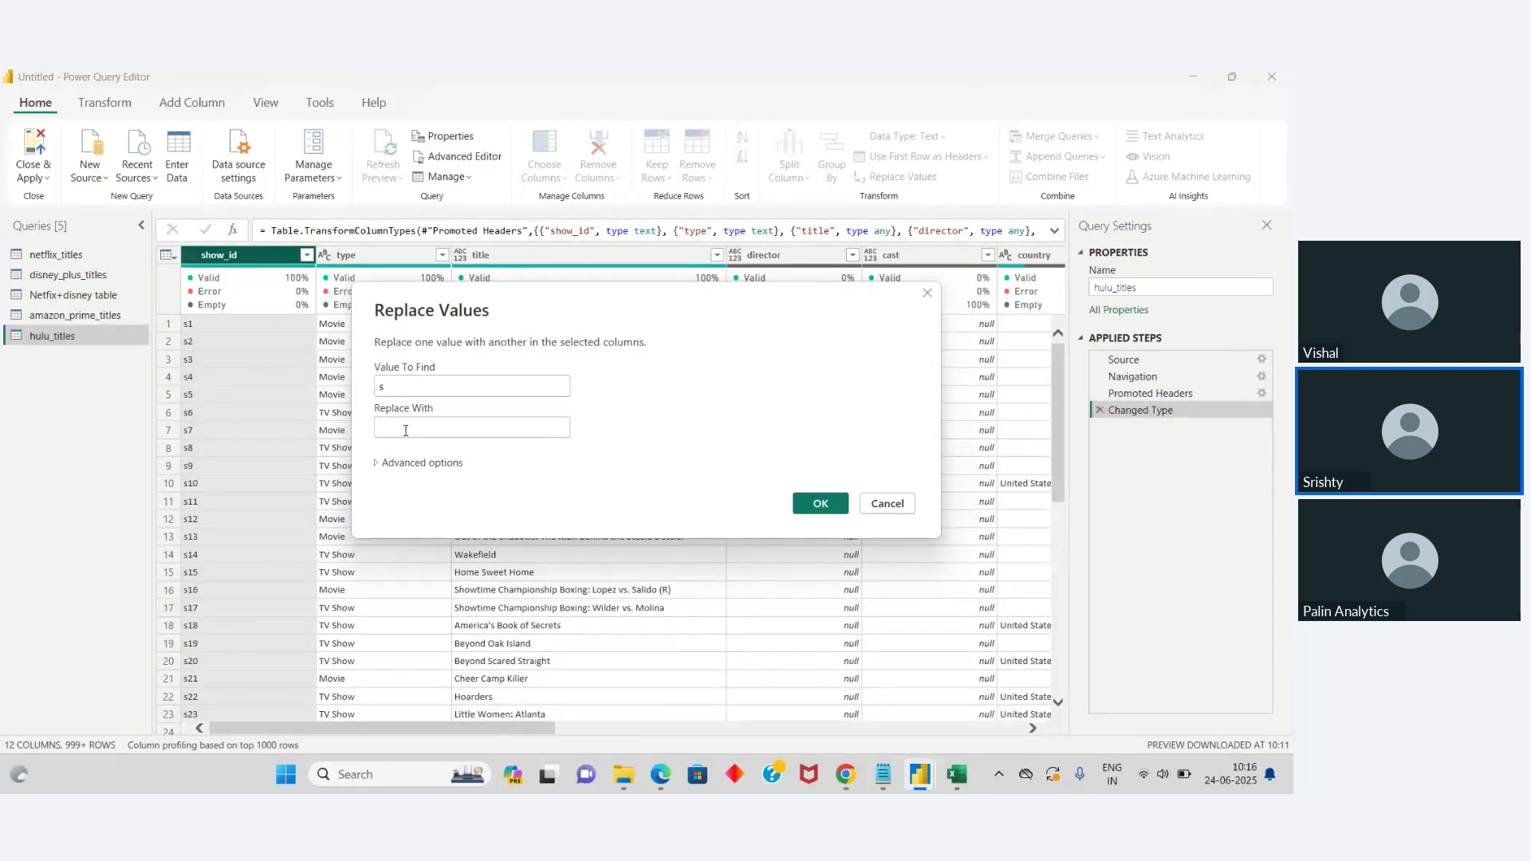
{"action": "type", "text": "h"}
{"action": "left_click", "coordinate": [821, 511]}
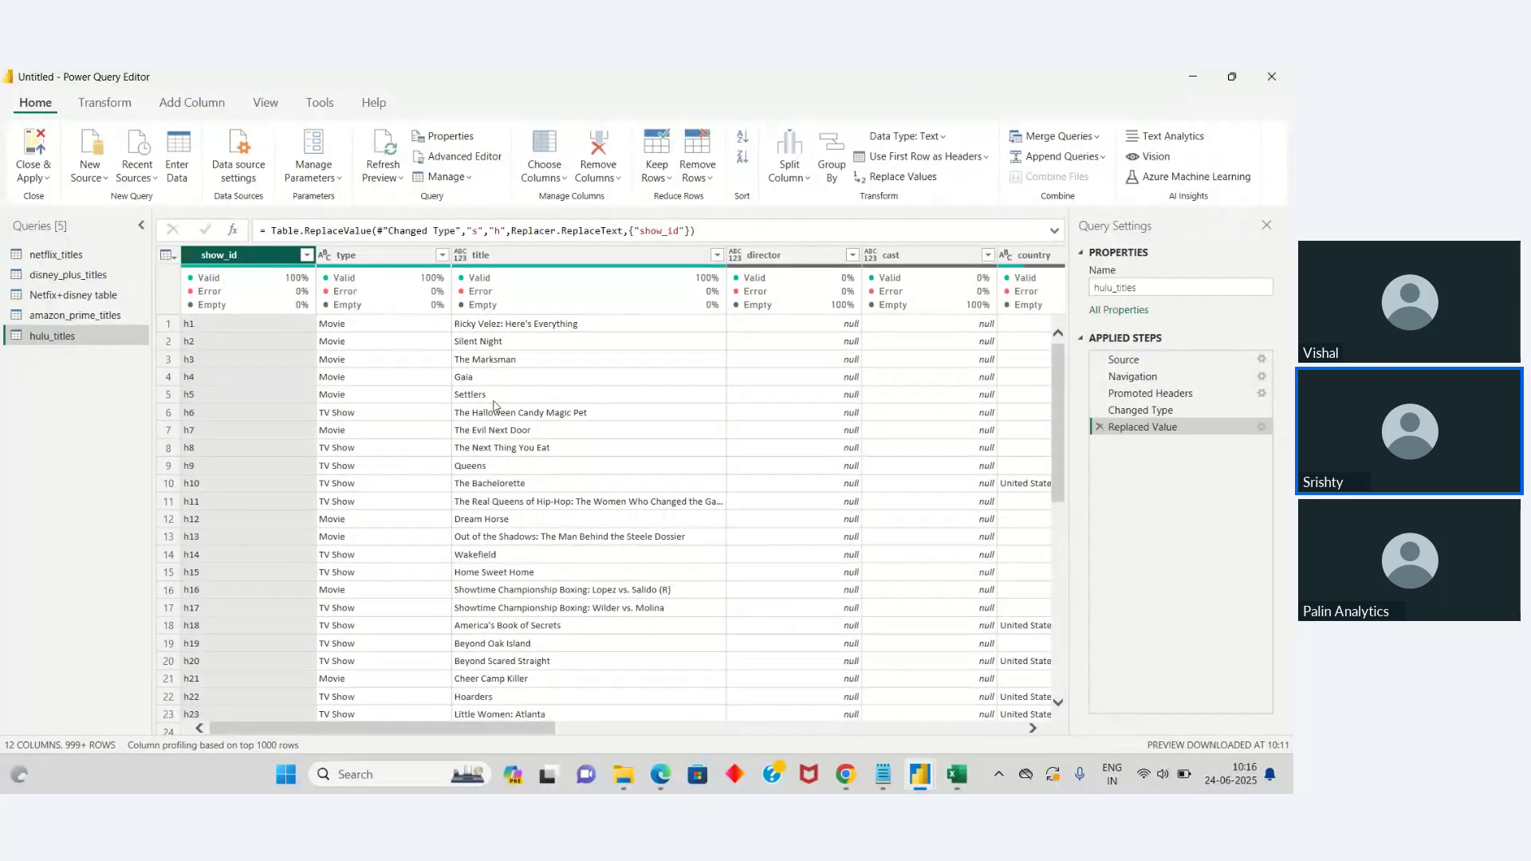
Step: Delete the Netfix+disney table query
{"action": "left_click", "coordinate": [90, 294]}
{"action": "right_click", "coordinate": [89, 294]}
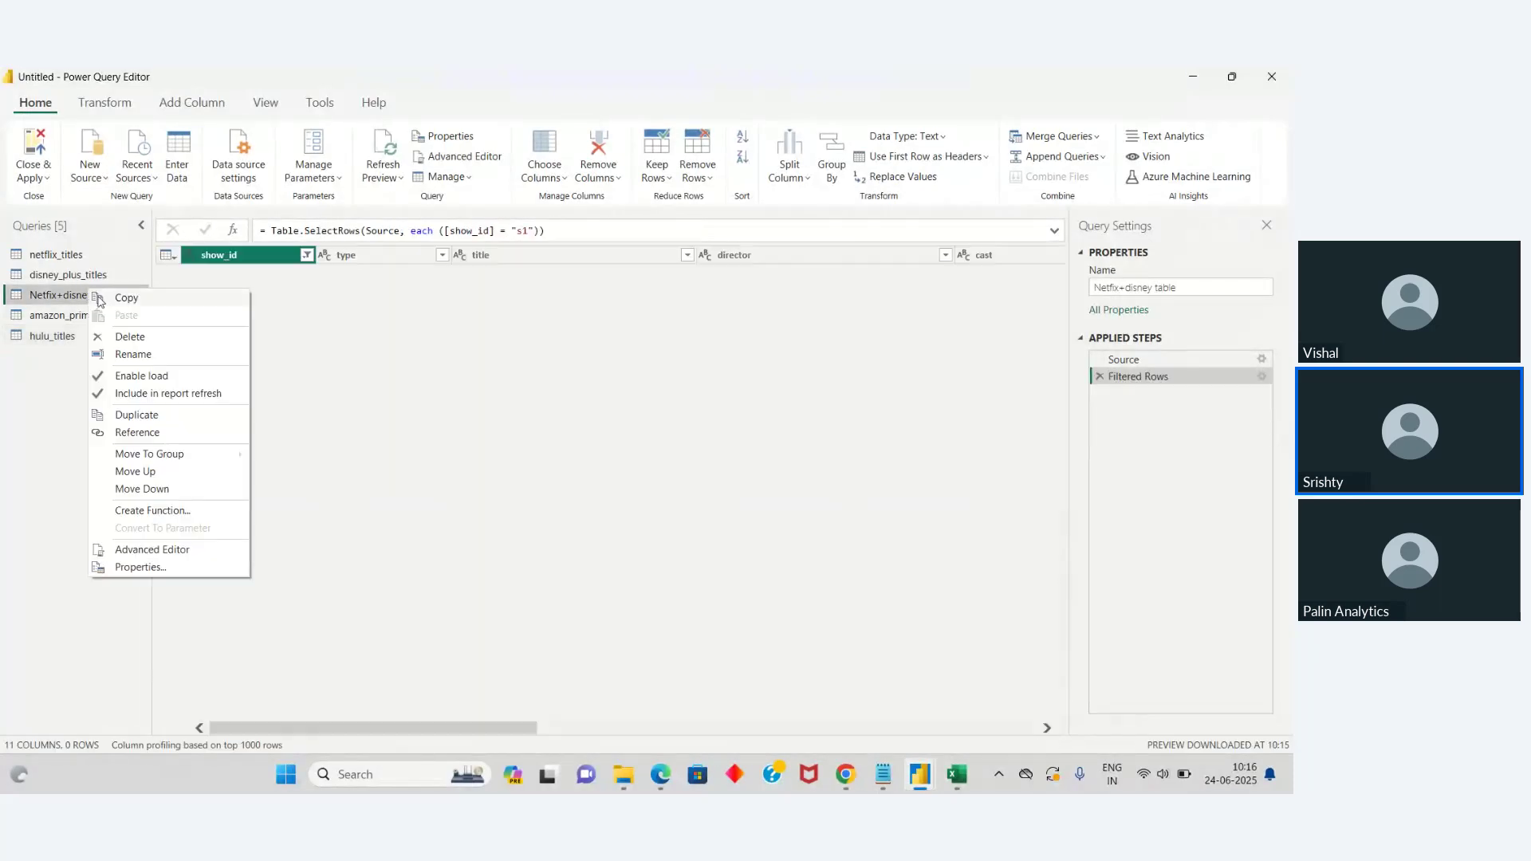
{"action": "left_click", "coordinate": [144, 339]}
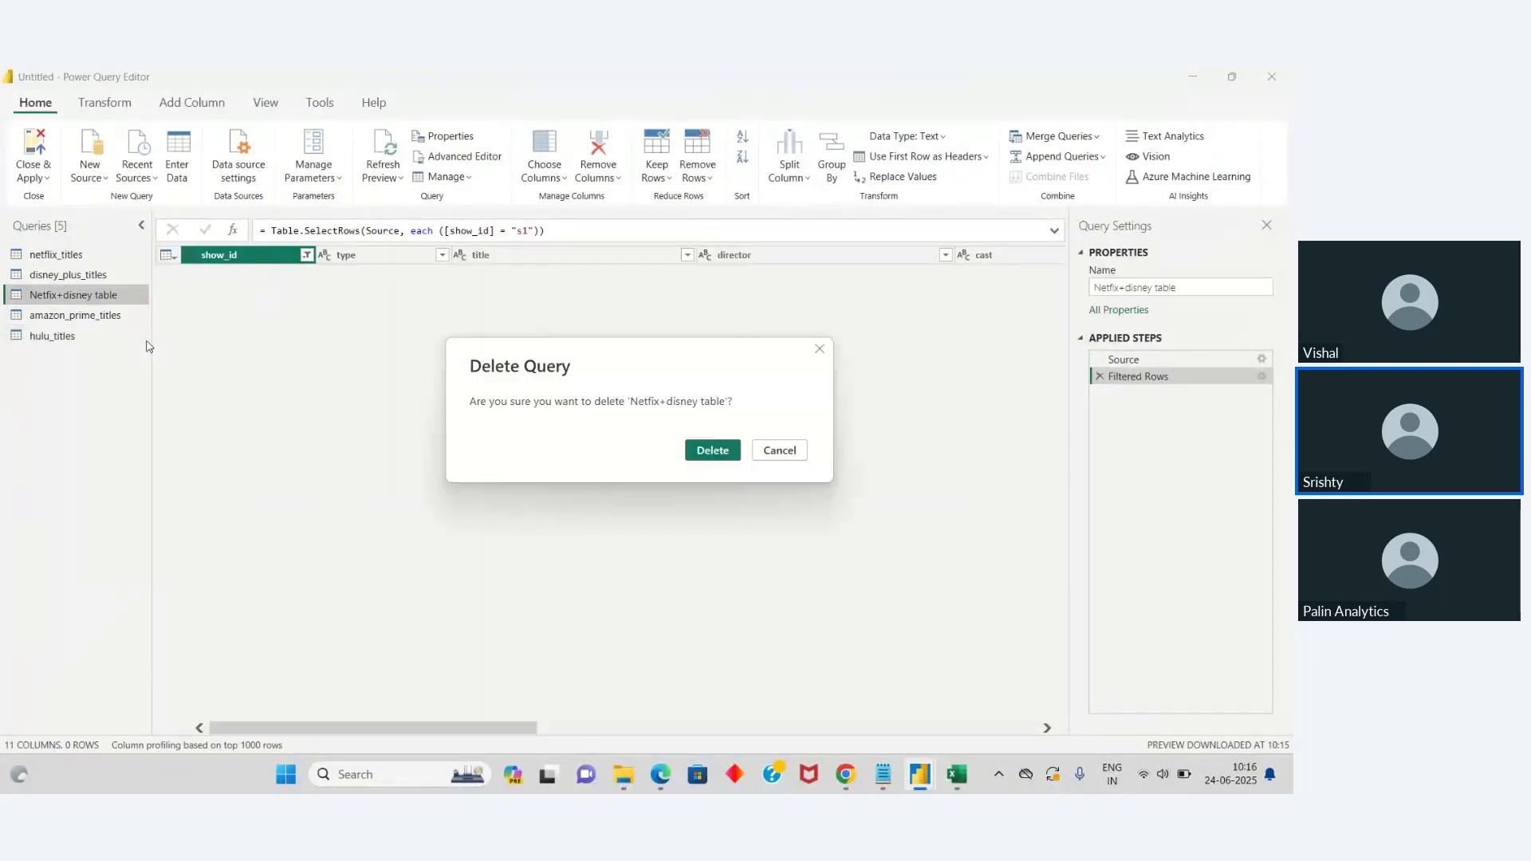
{"action": "key", "text": "Return"}
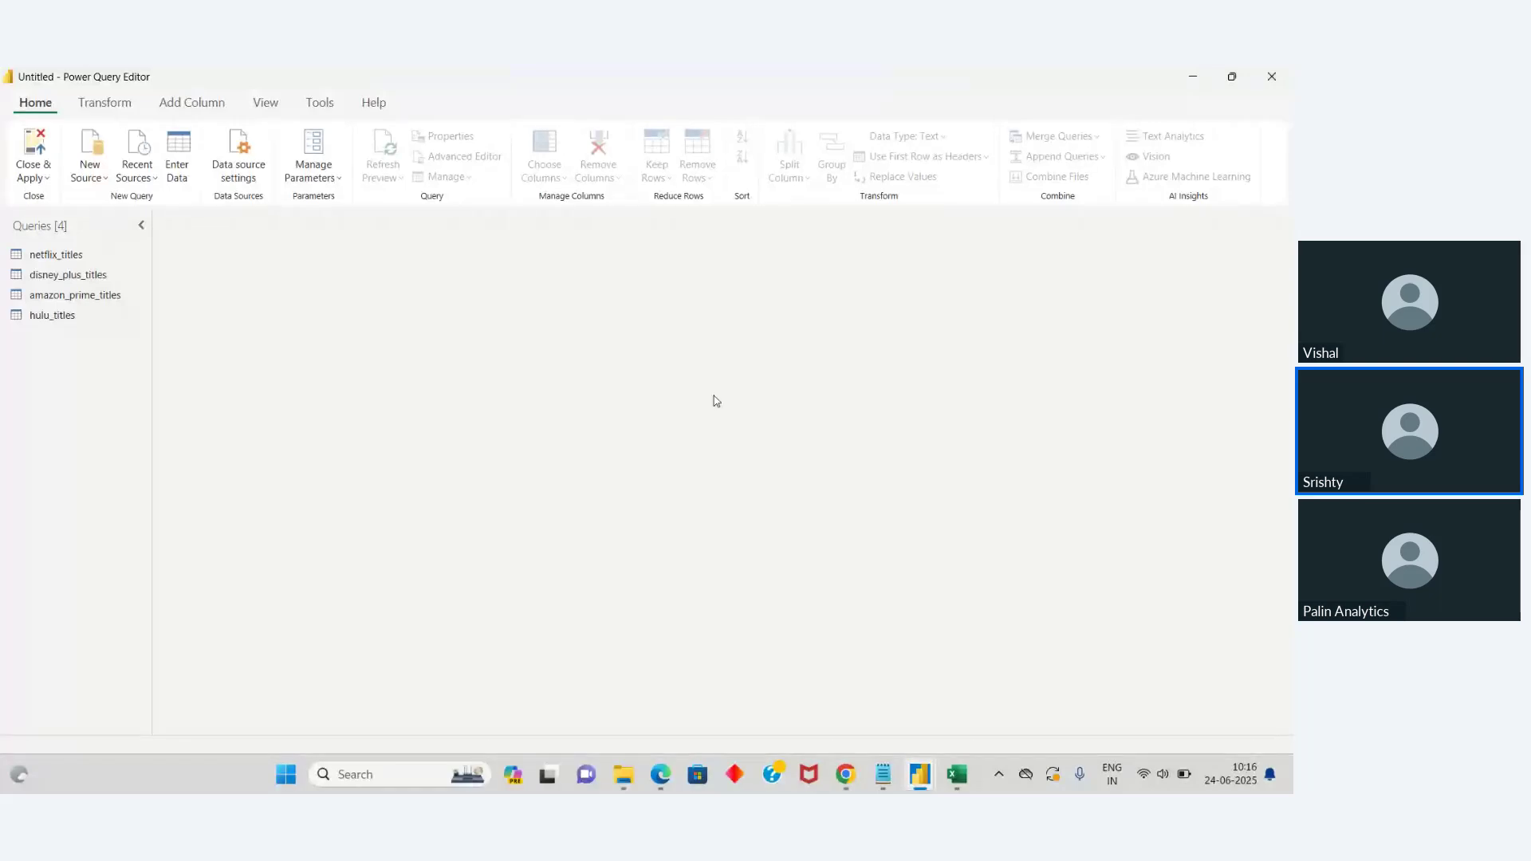
Step: Append netflix_titles and disney_plus_titles as a new query, with netflix_titles as the first table
{"action": "left_click", "coordinate": [32, 257]}
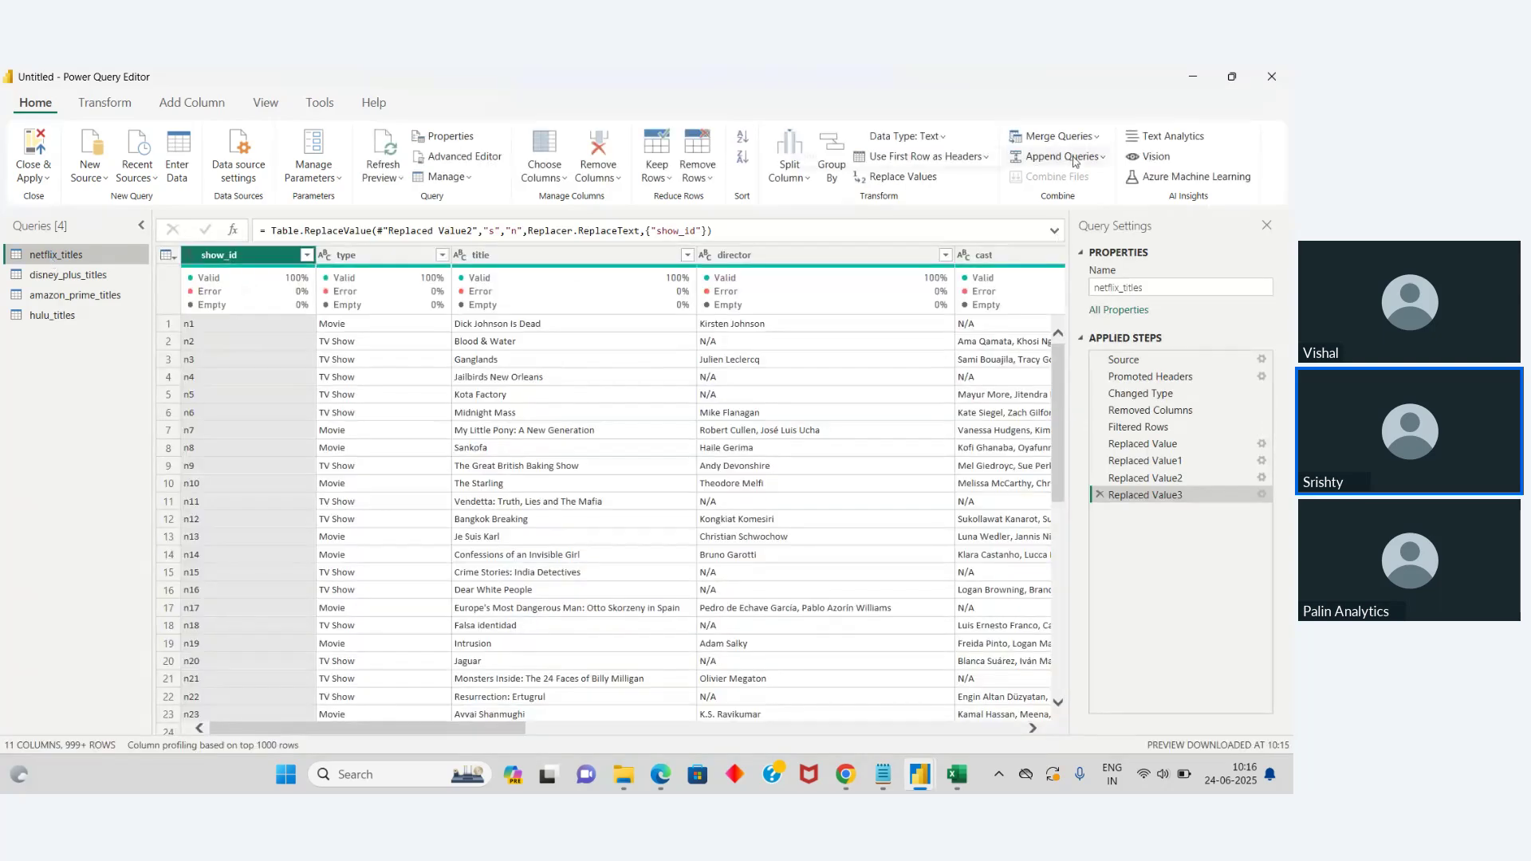
{"action": "left_click", "coordinate": [1061, 158]}
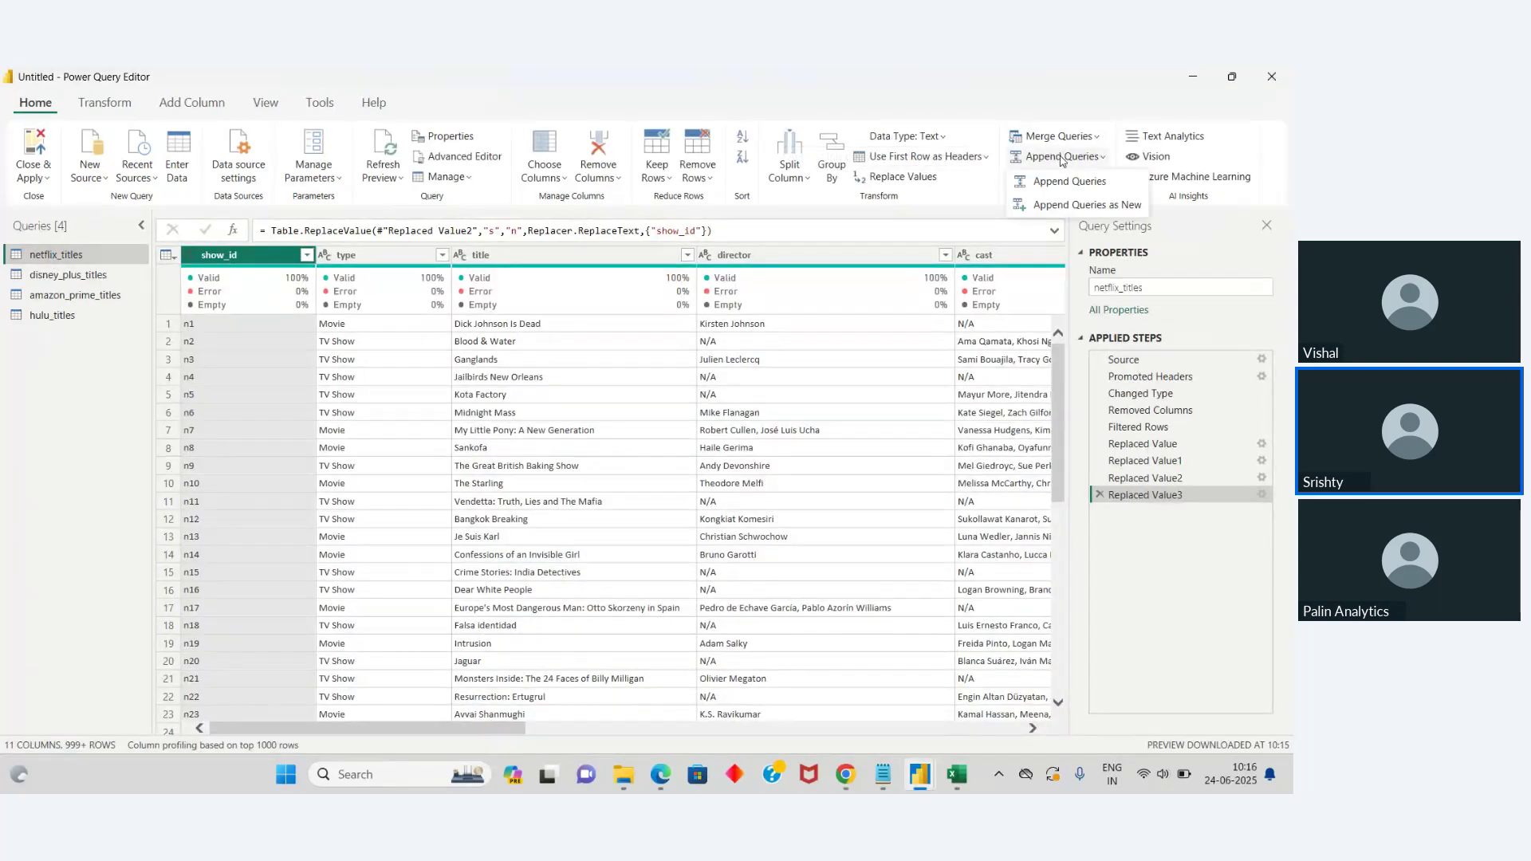
{"action": "left_click", "coordinate": [1082, 208]}
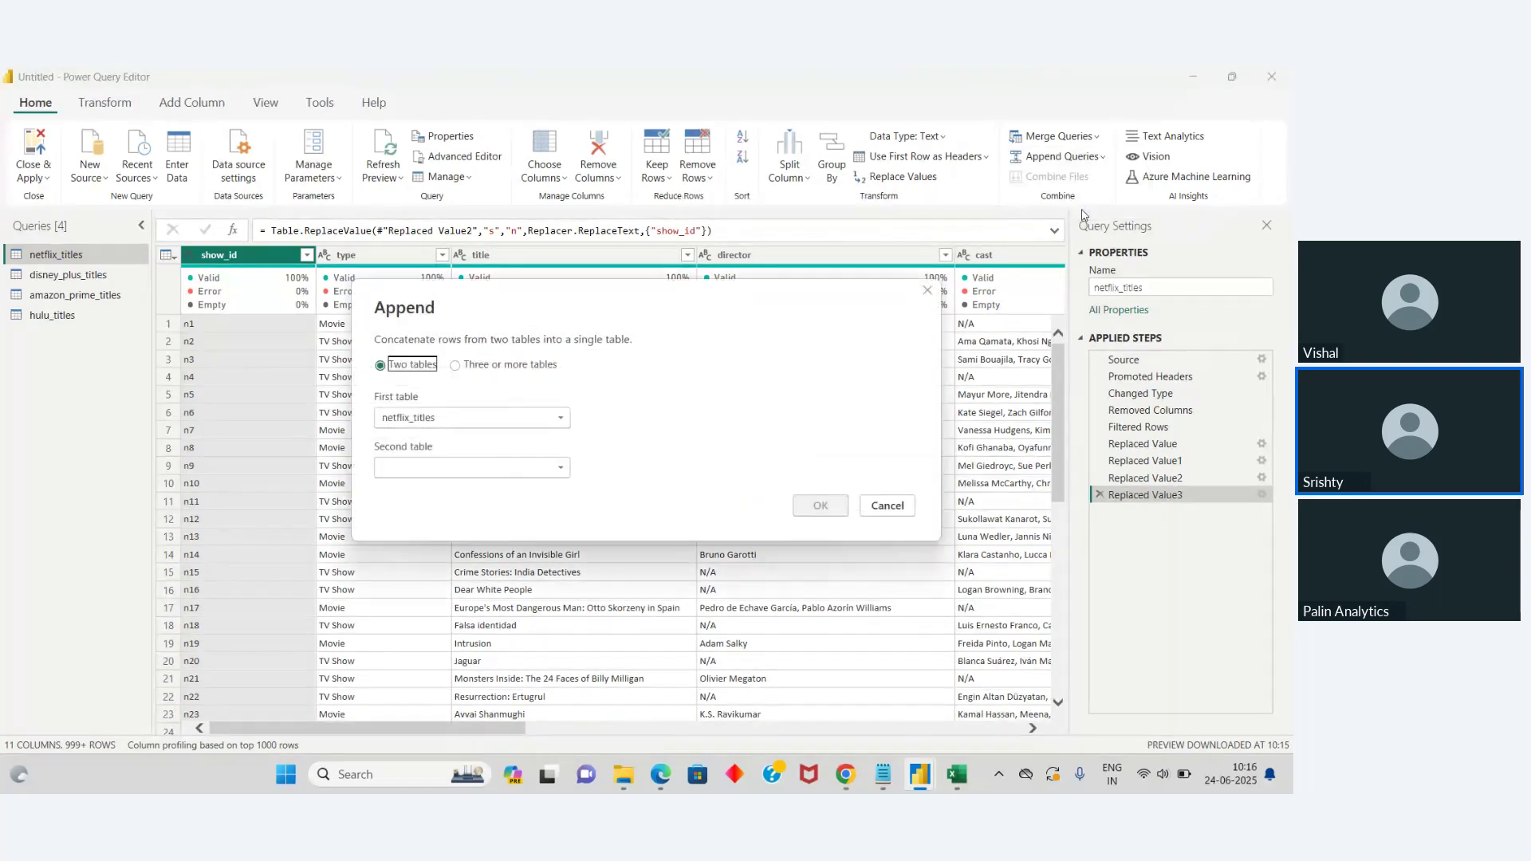
{"action": "left_click", "coordinate": [414, 468]}
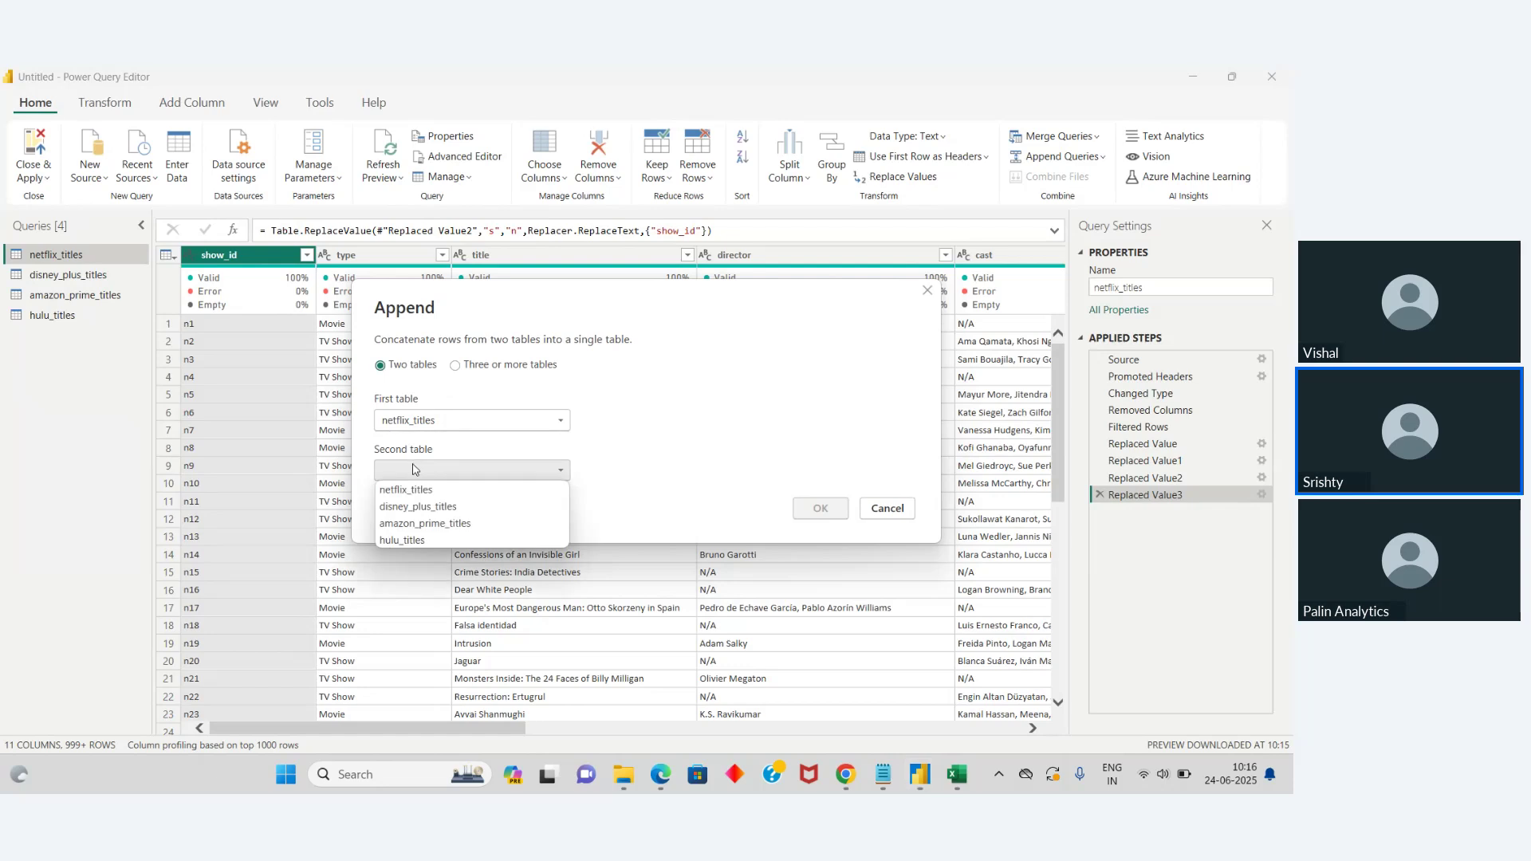
{"action": "left_click", "coordinate": [439, 507]}
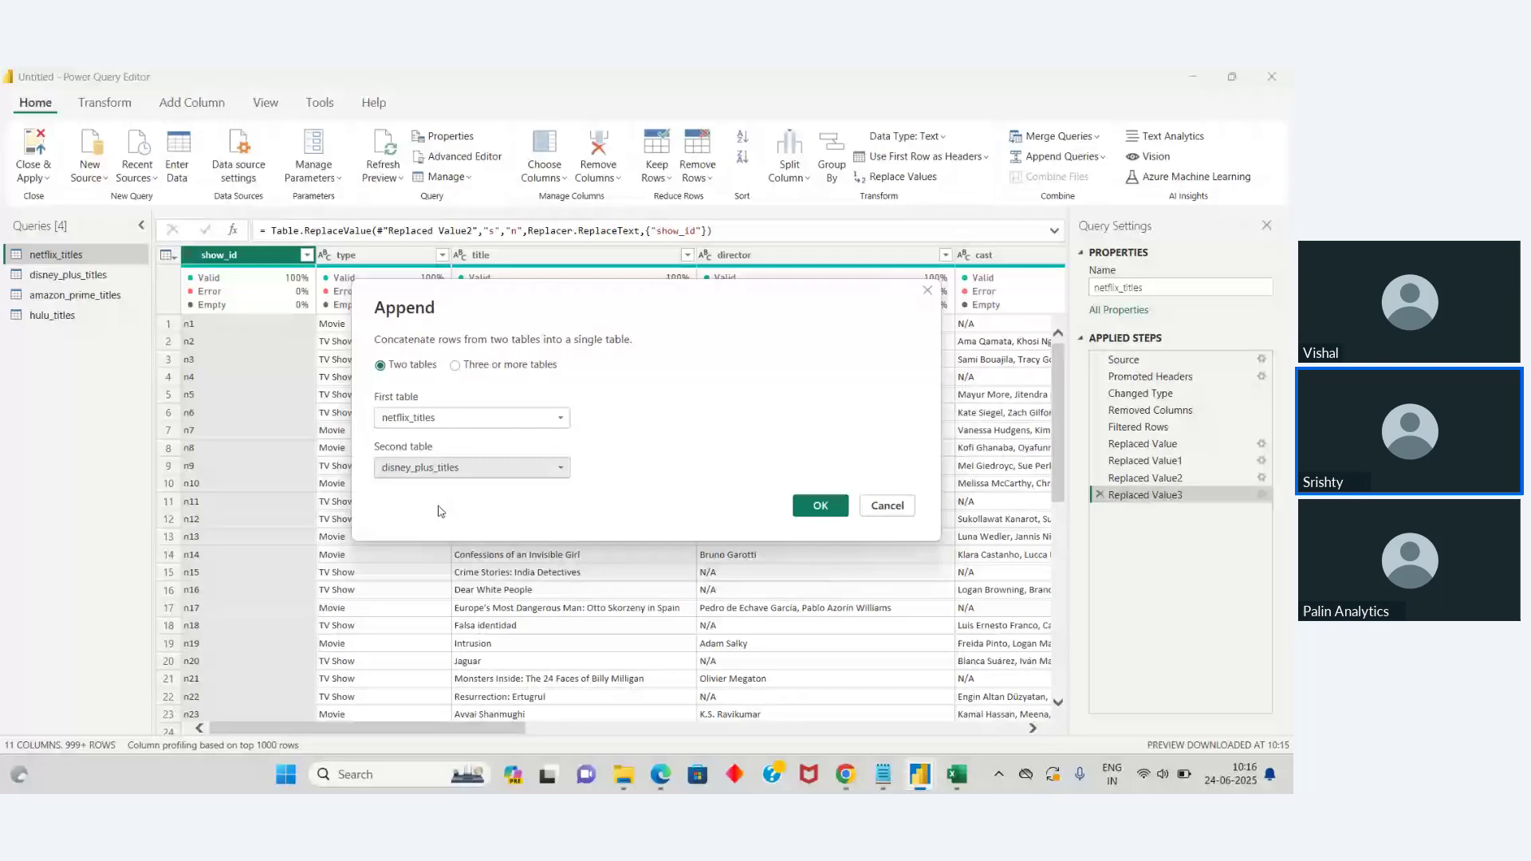
{"action": "left_click", "coordinate": [827, 505]}
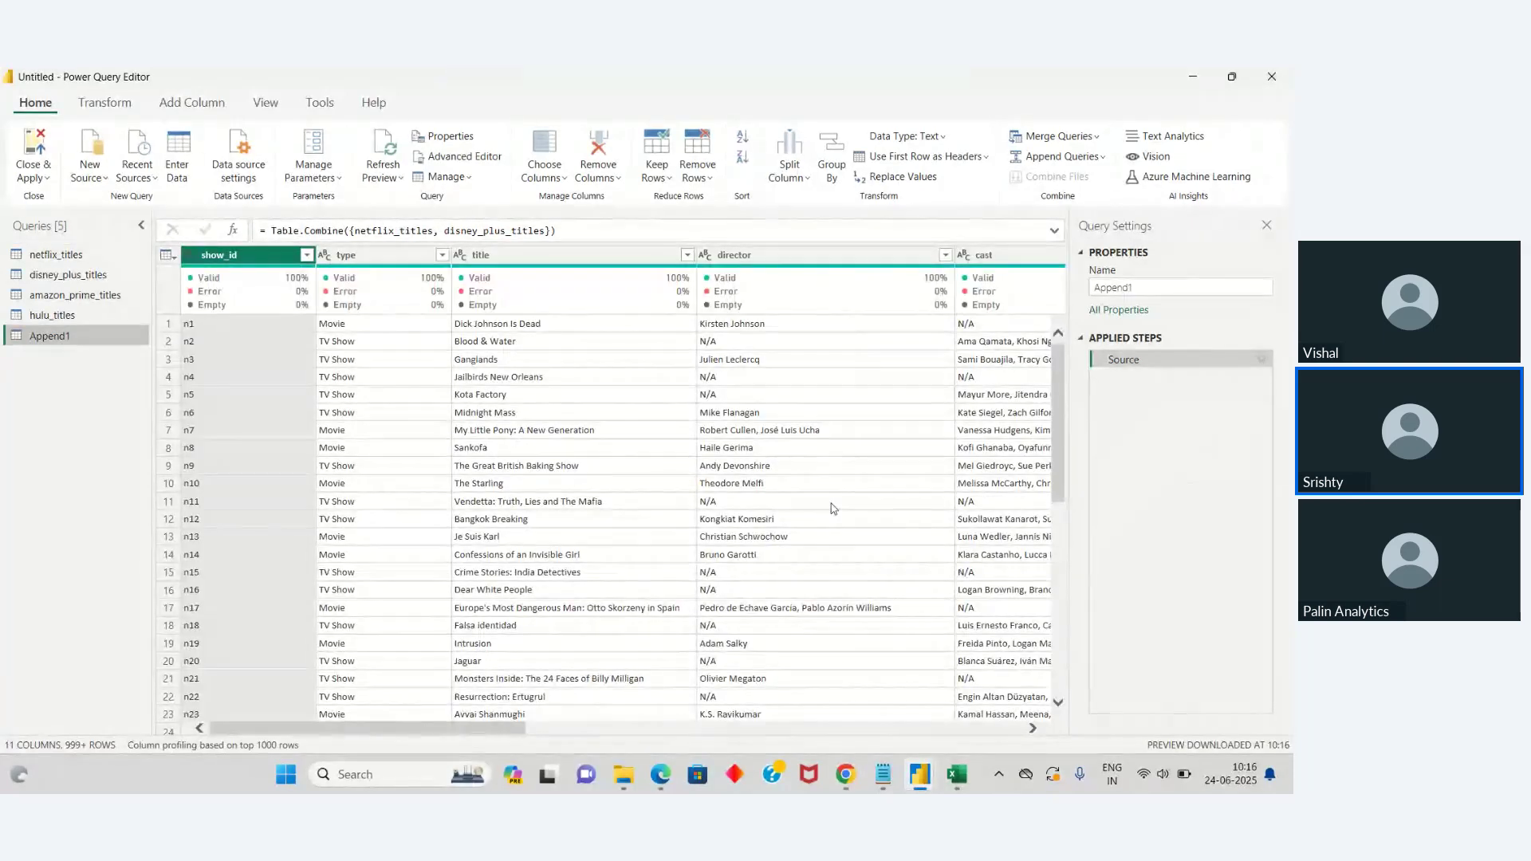
Step: Replace null with "N/A" in the director column of the amazon_prime_titles query
{"action": "left_click", "coordinate": [66, 297]}
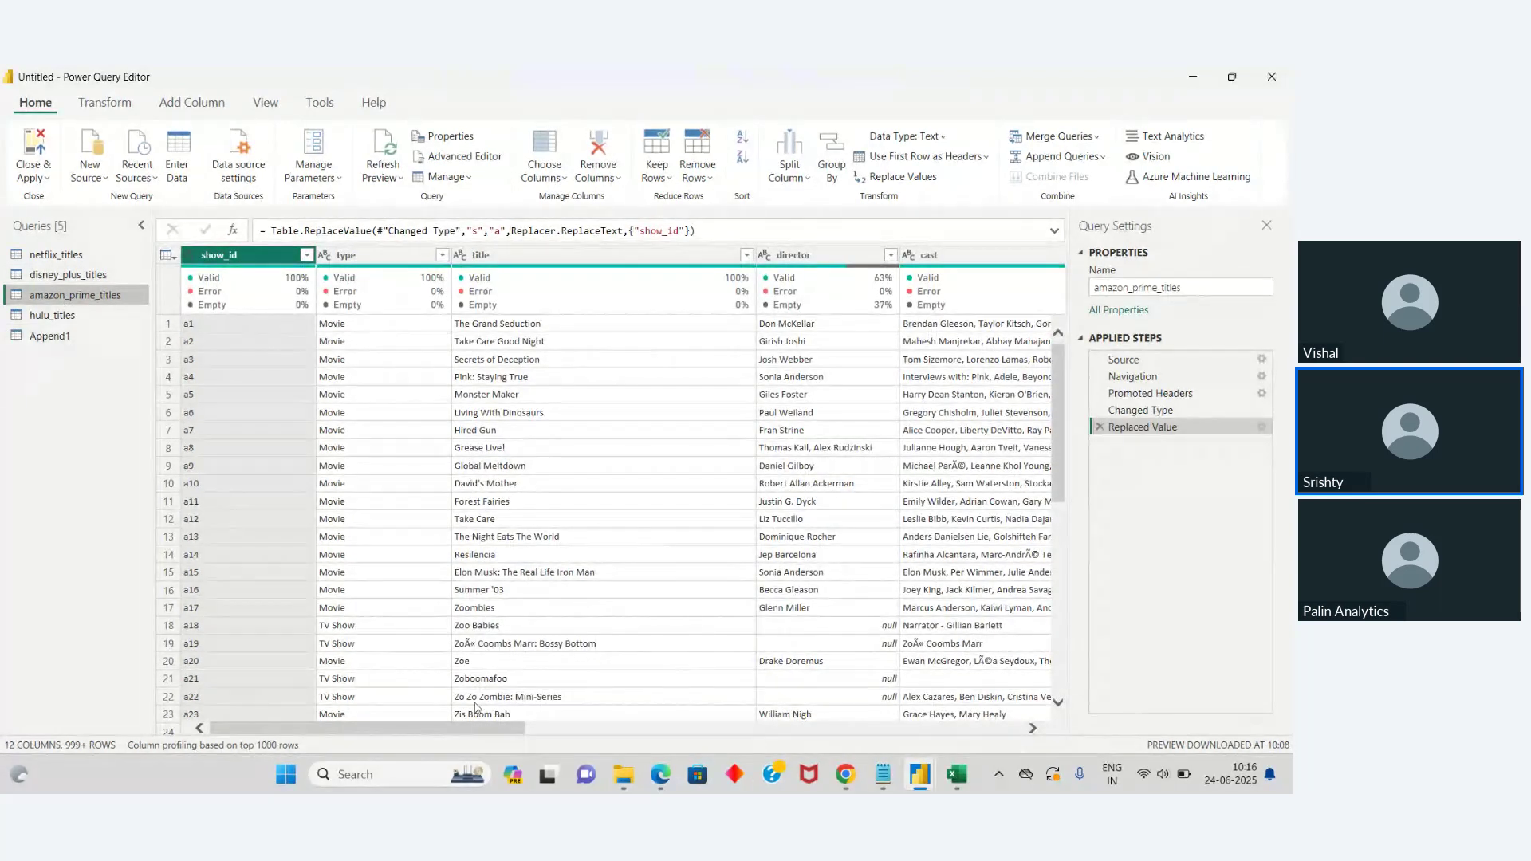
{"action": "left_click_drag", "start_coordinate": [476, 729], "coordinate": [631, 745]}
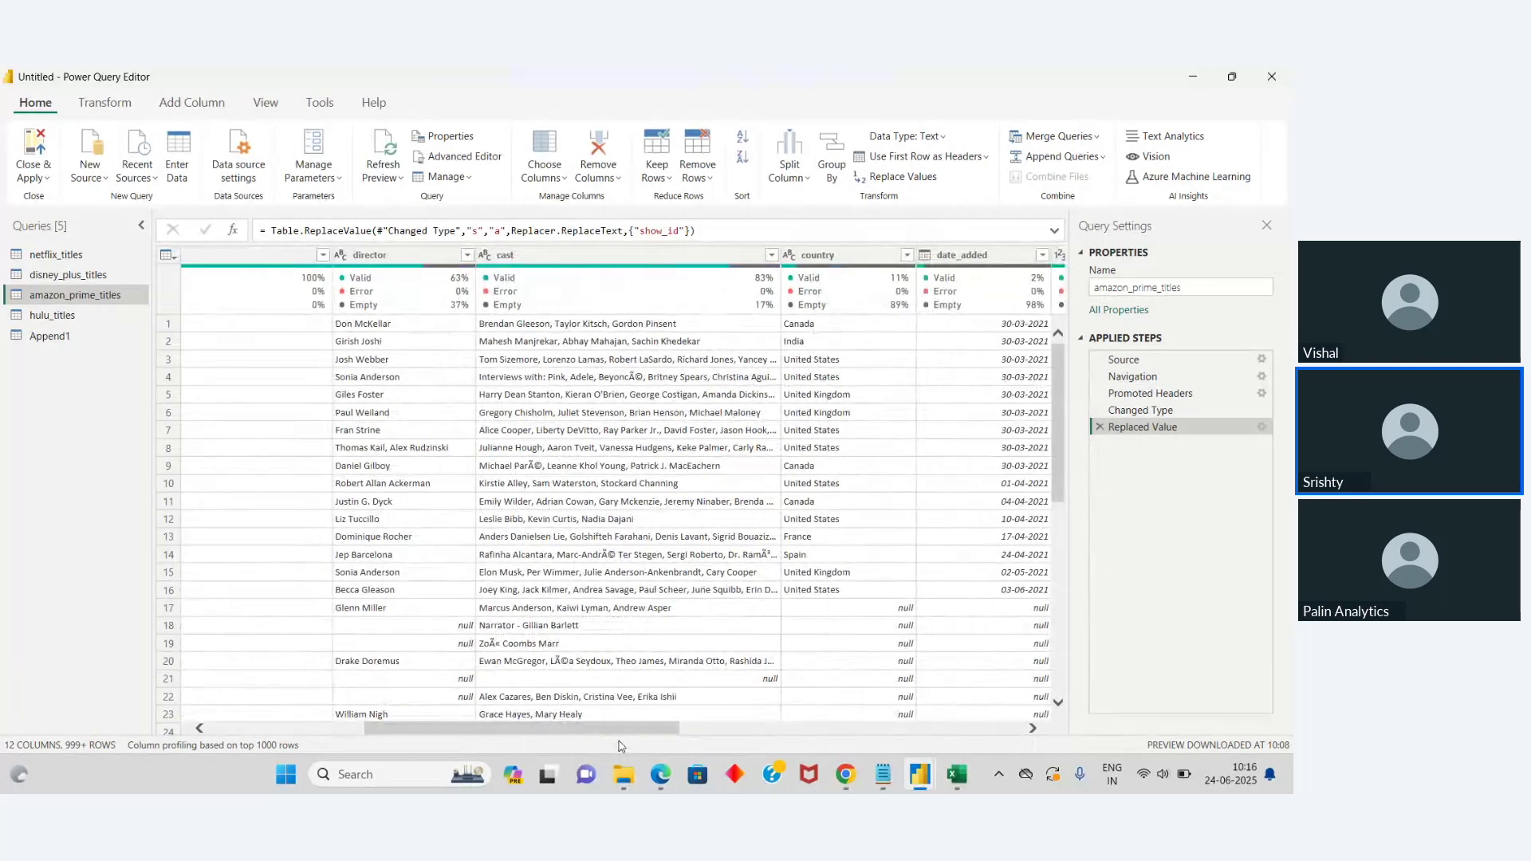
{"action": "right_click", "coordinate": [404, 263]}
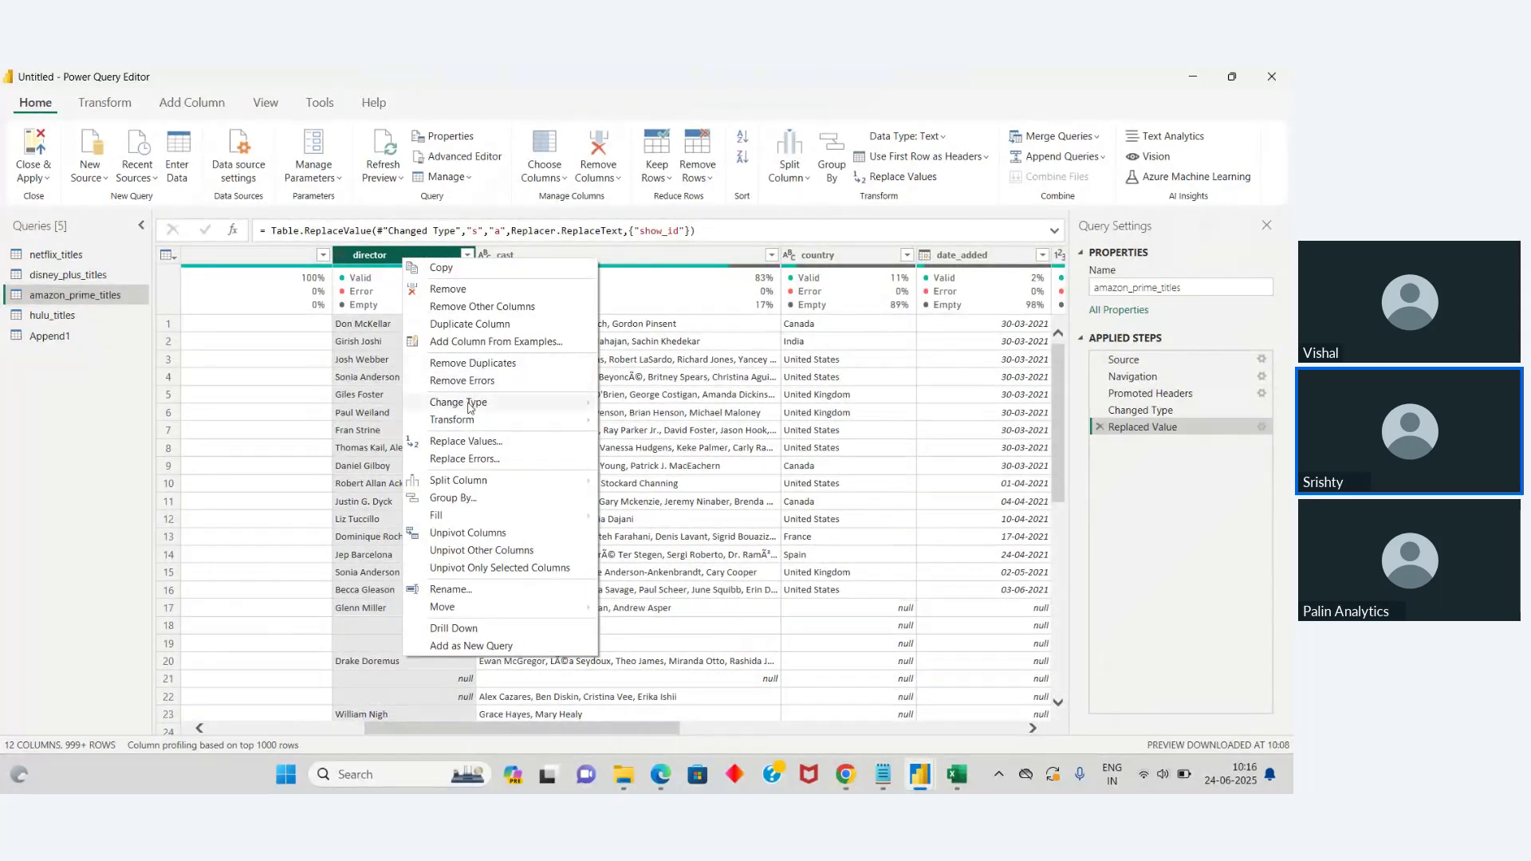
{"action": "left_click", "coordinate": [469, 443]}
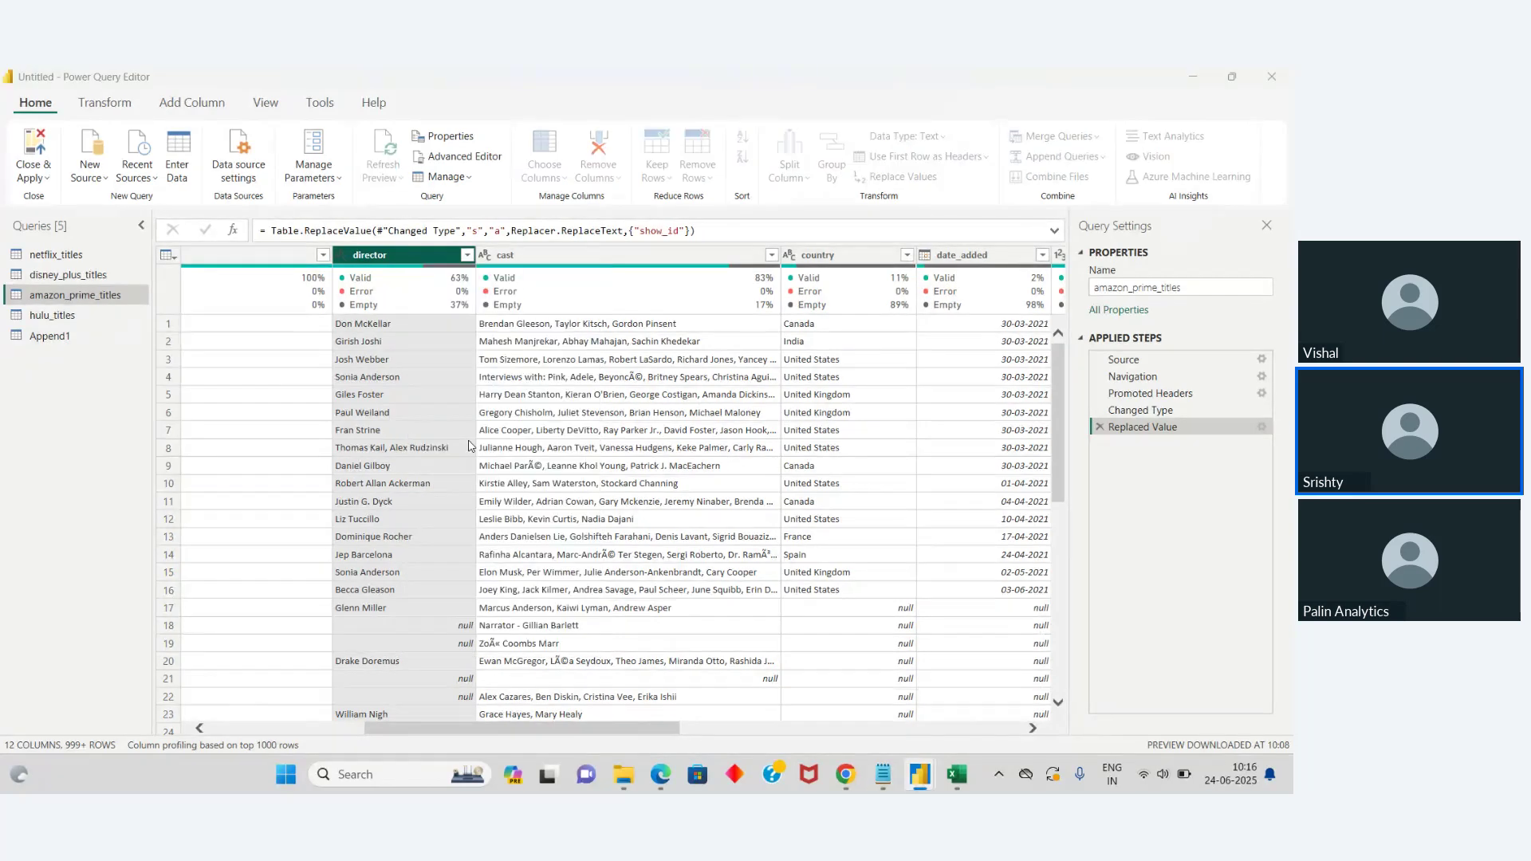
{"action": "left_click", "coordinate": [445, 431]}
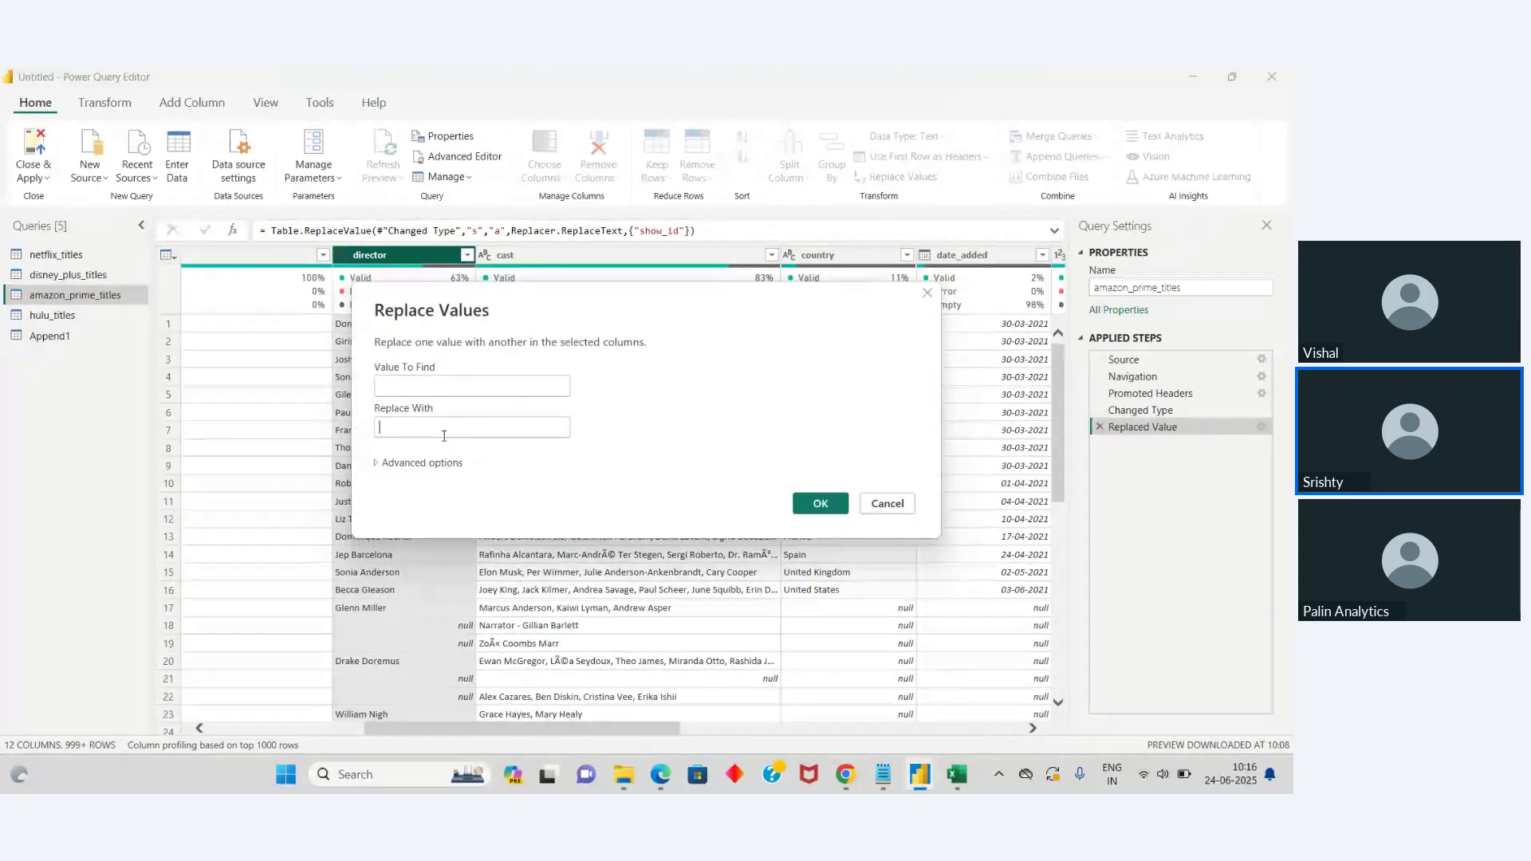
{"action": "left_click", "coordinate": [423, 389]}
{"action": "type", "text": "n"}
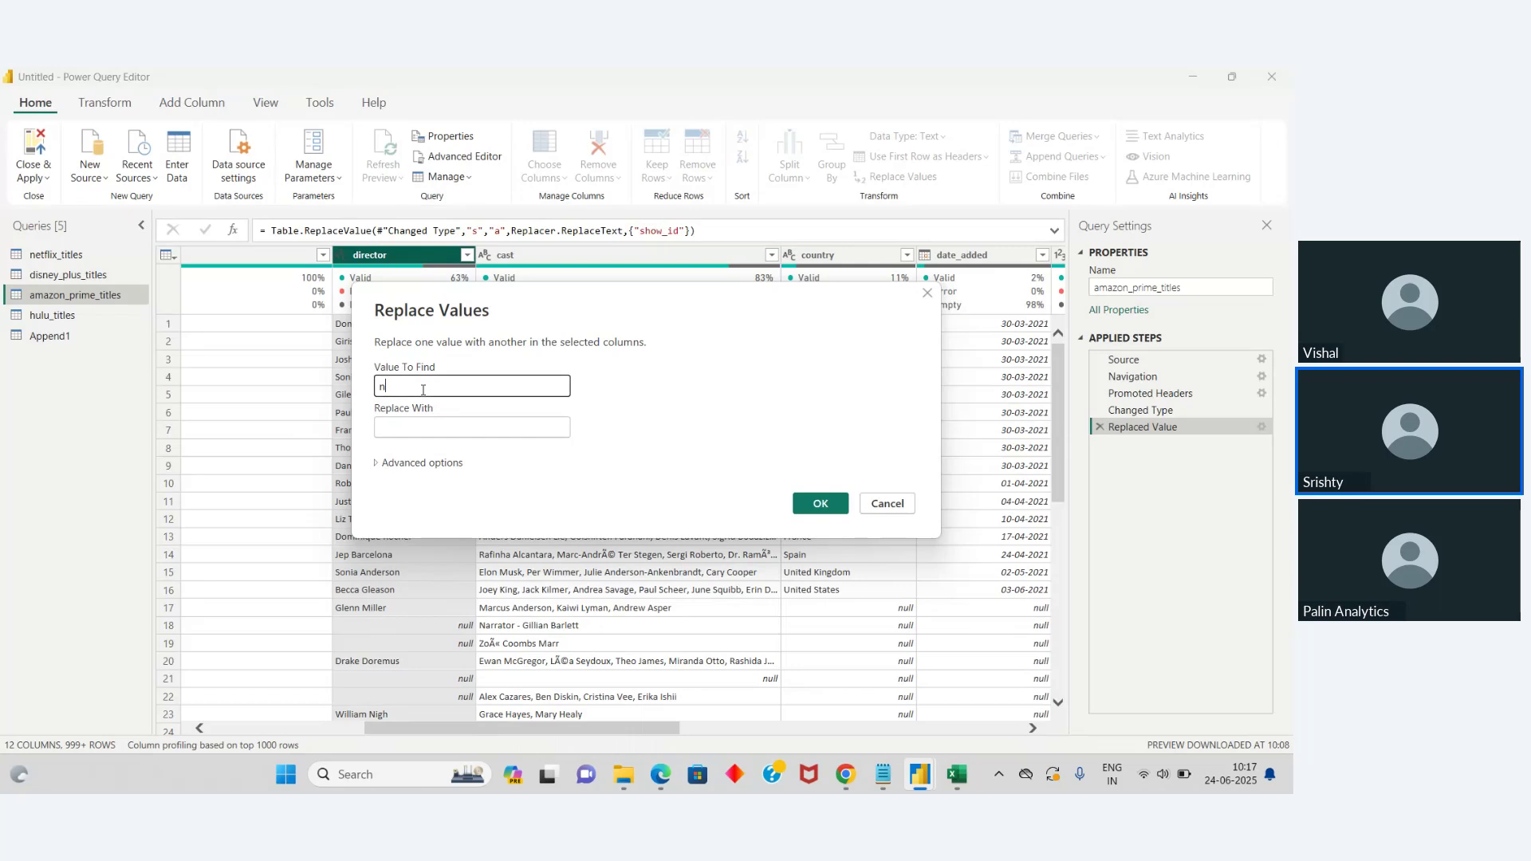
{"action": "type", "text": "ull"}
{"action": "key", "text": "Tab"}
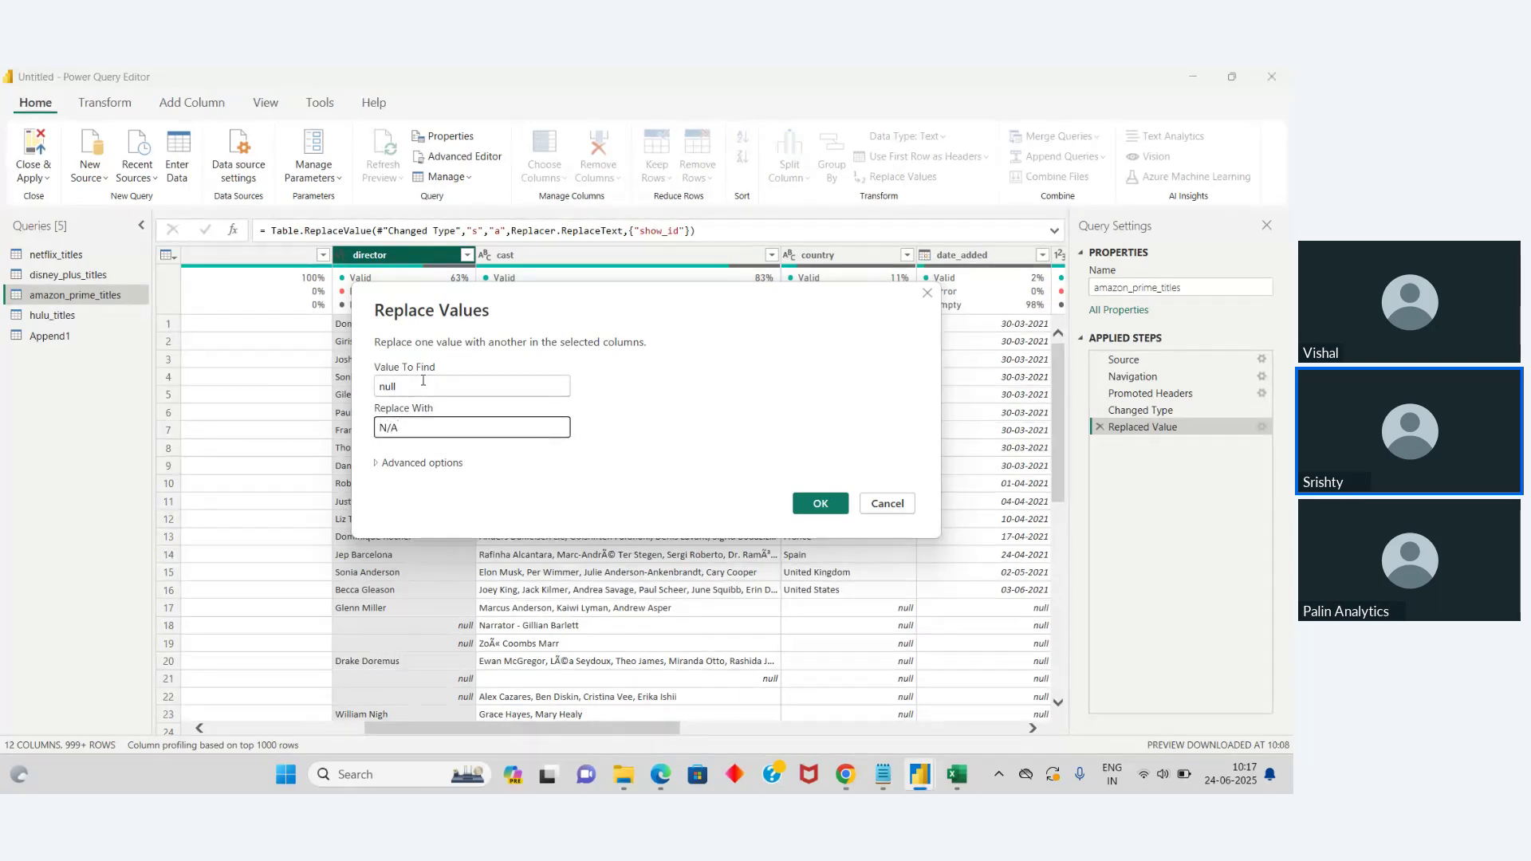
{"action": "key", "text": "Return"}
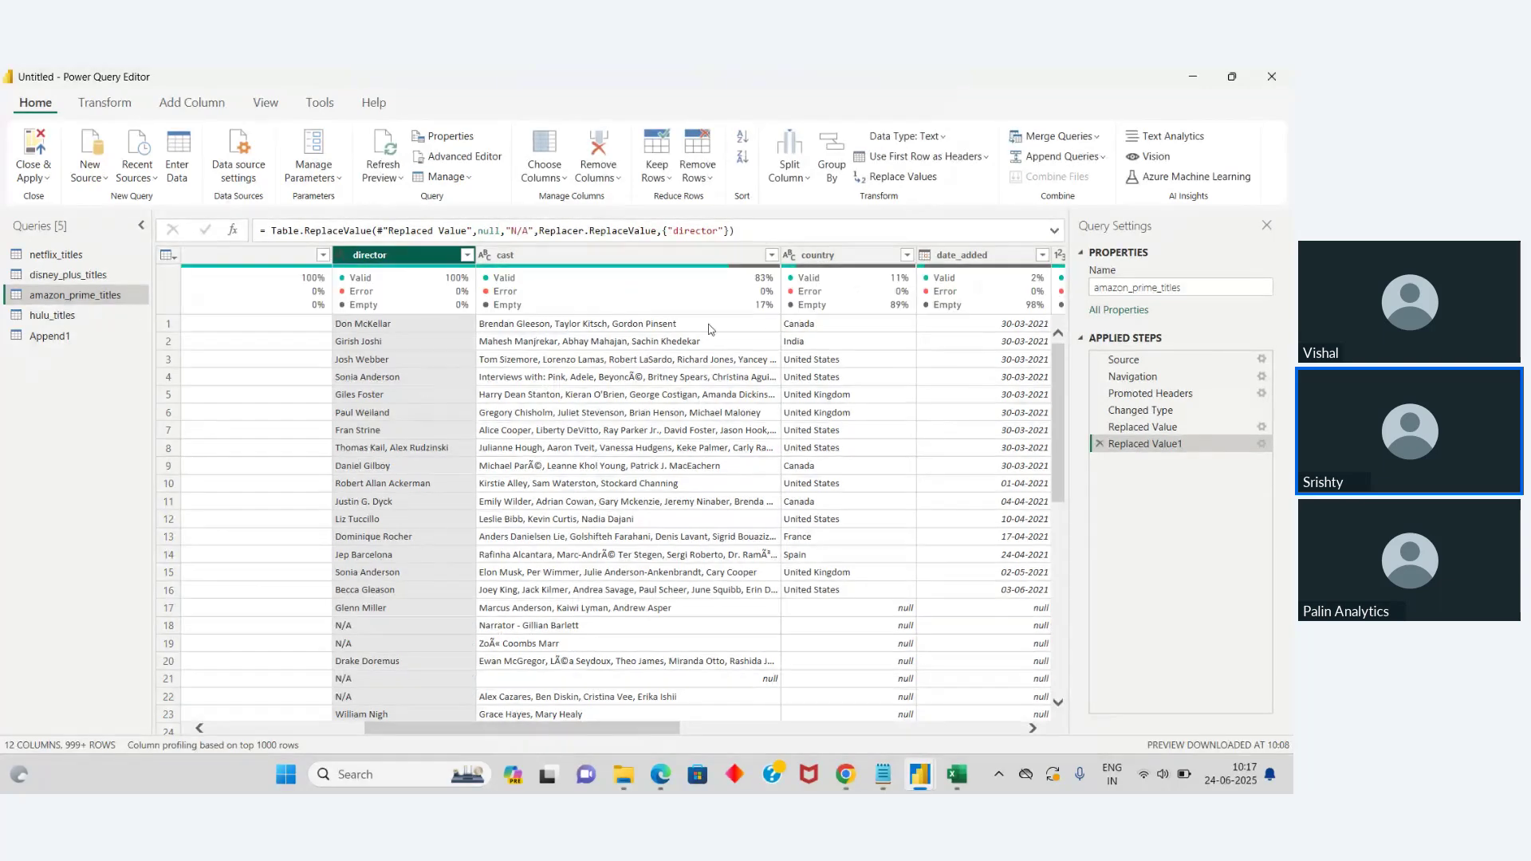
Step: Replace blank text values with "N/A" in the cast column of the amazon_prime_titles query
{"action": "right_click", "coordinate": [680, 259]}
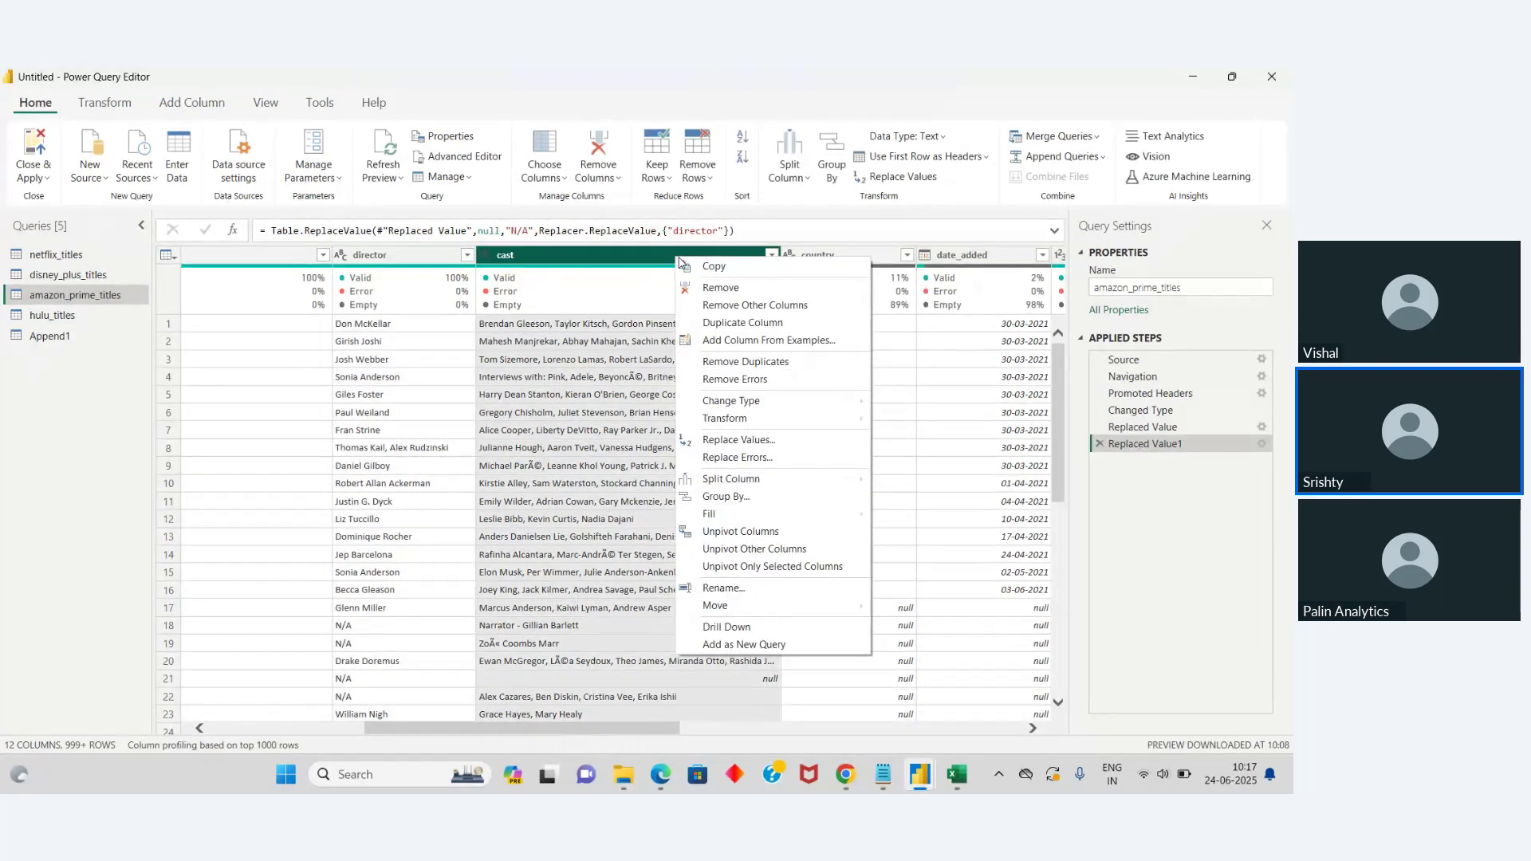
{"action": "left_click", "coordinate": [742, 439]}
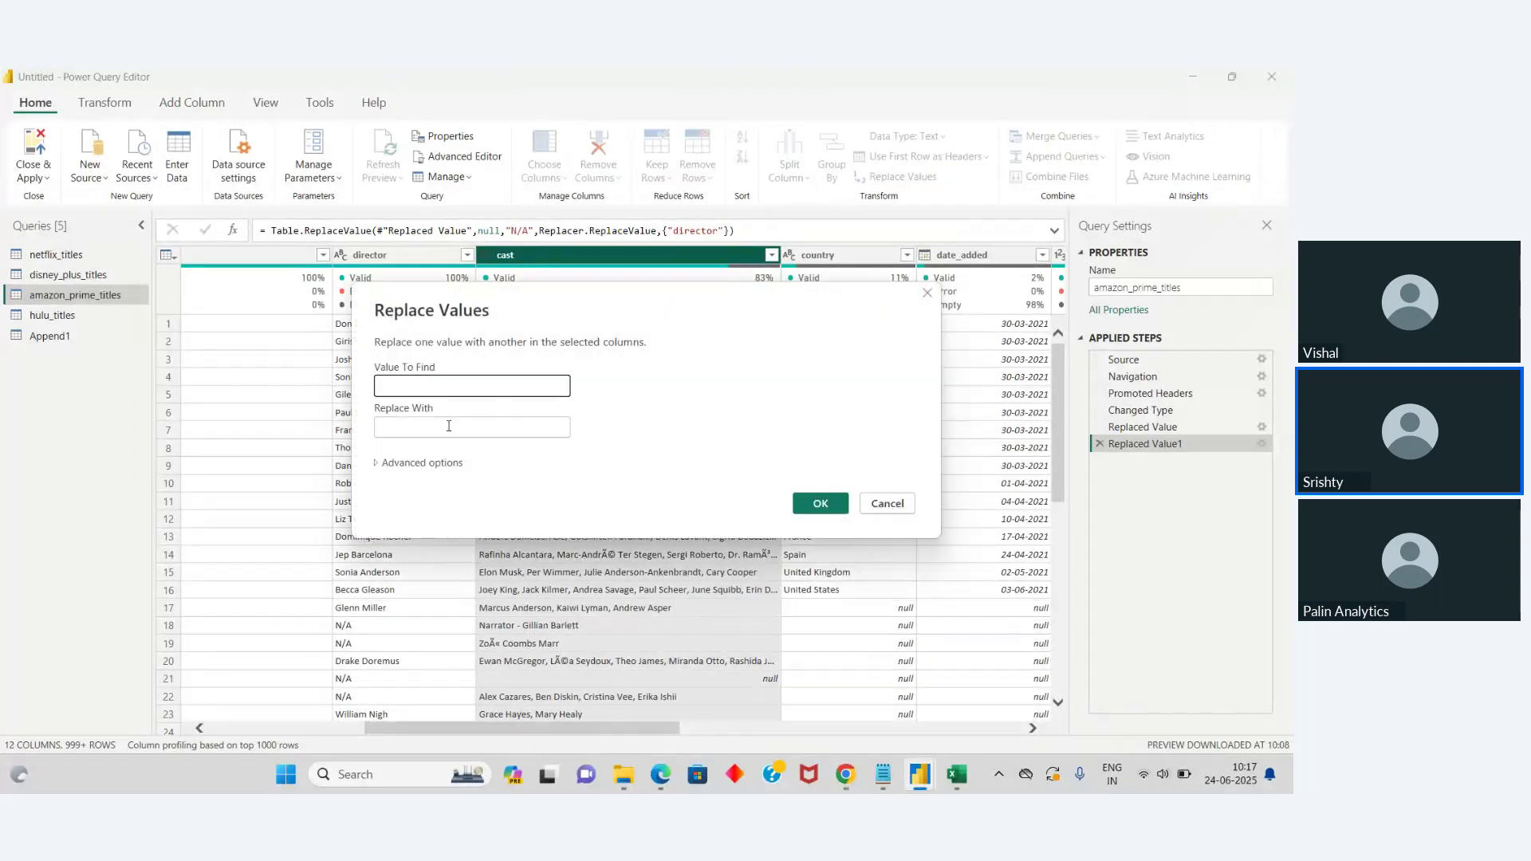
{"action": "left_click", "coordinate": [448, 426]}
{"action": "type", "text": "N/"}
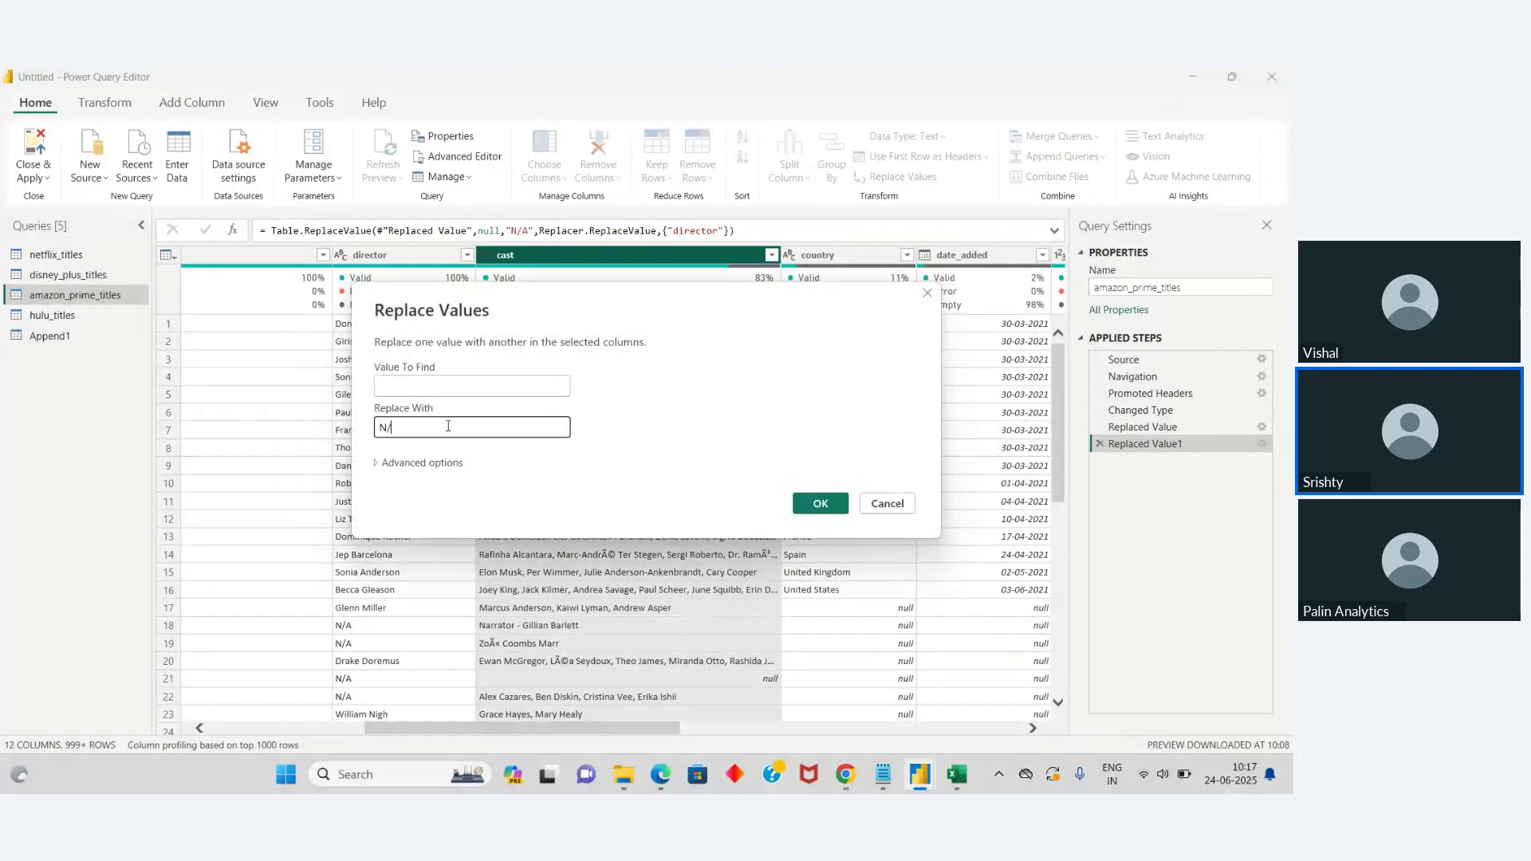
{"action": "type", "text": "A"}
{"action": "left_click", "coordinate": [799, 512]}
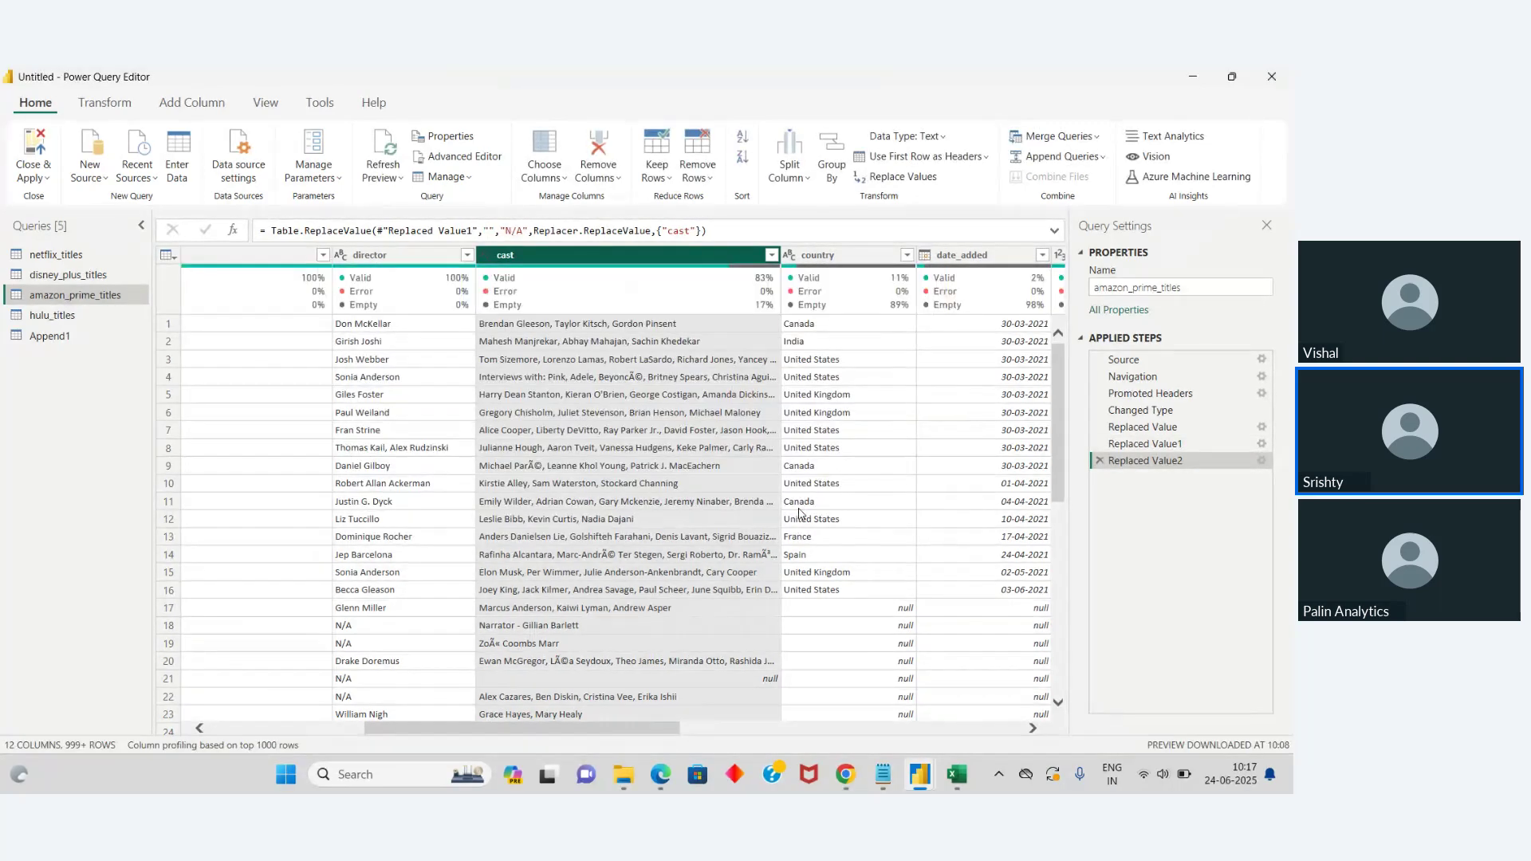
Step: Replace null with "N/A" in the cast column of the amazon_prime_titles query
{"action": "mouse_move", "coordinate": [623, 775]}
{"action": "mouse_move", "coordinate": [734, 667]}
{"action": "right_click", "coordinate": [575, 254]}
{"action": "left_click", "coordinate": [656, 436]}
{"action": "type", "text": "null"}
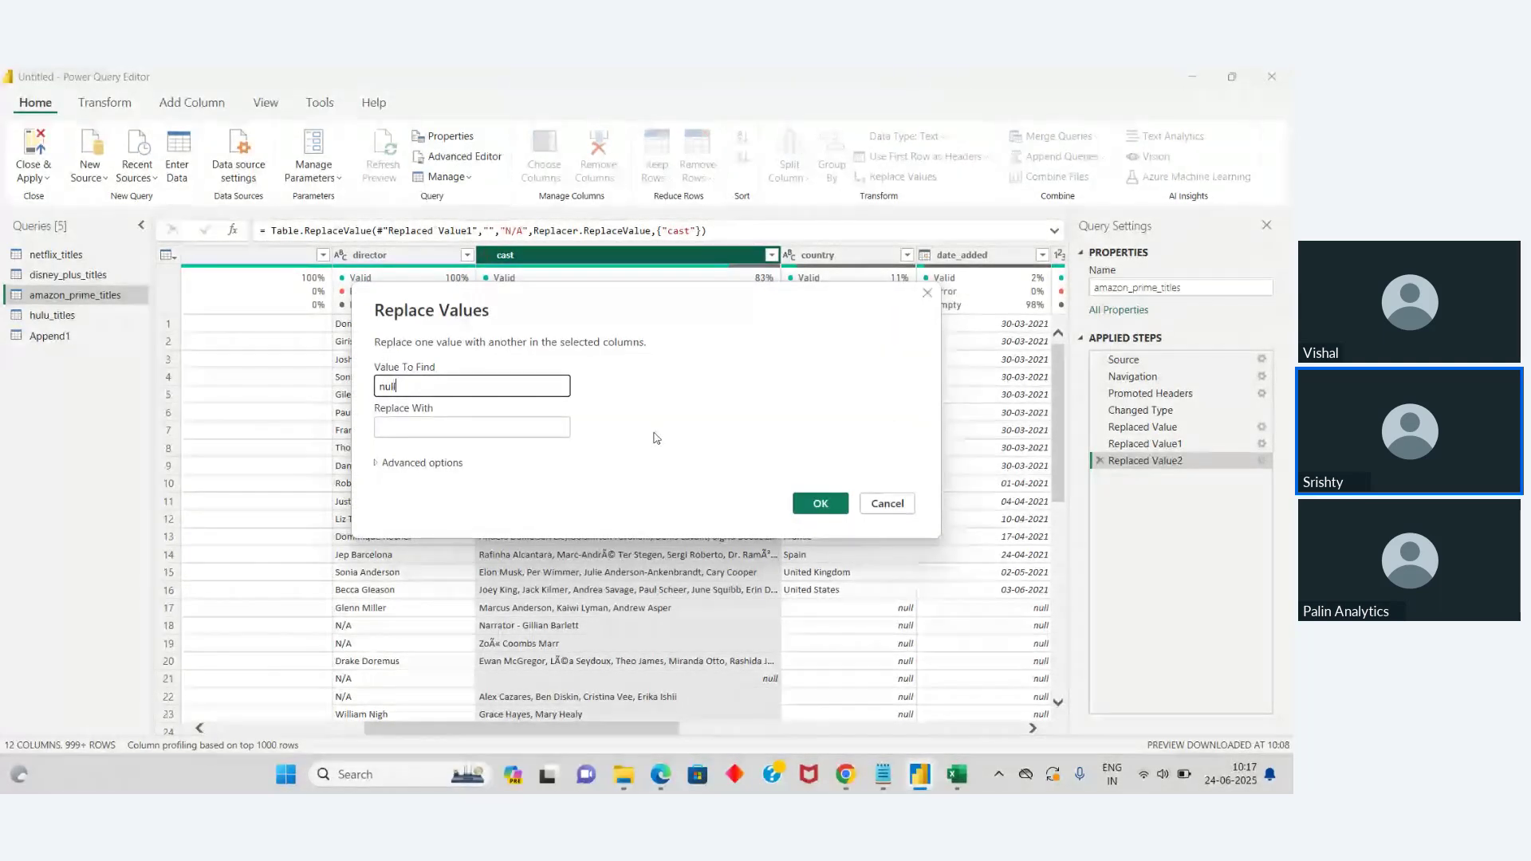
{"action": "key", "text": "Tab"}
{"action": "type", "text": "N"}
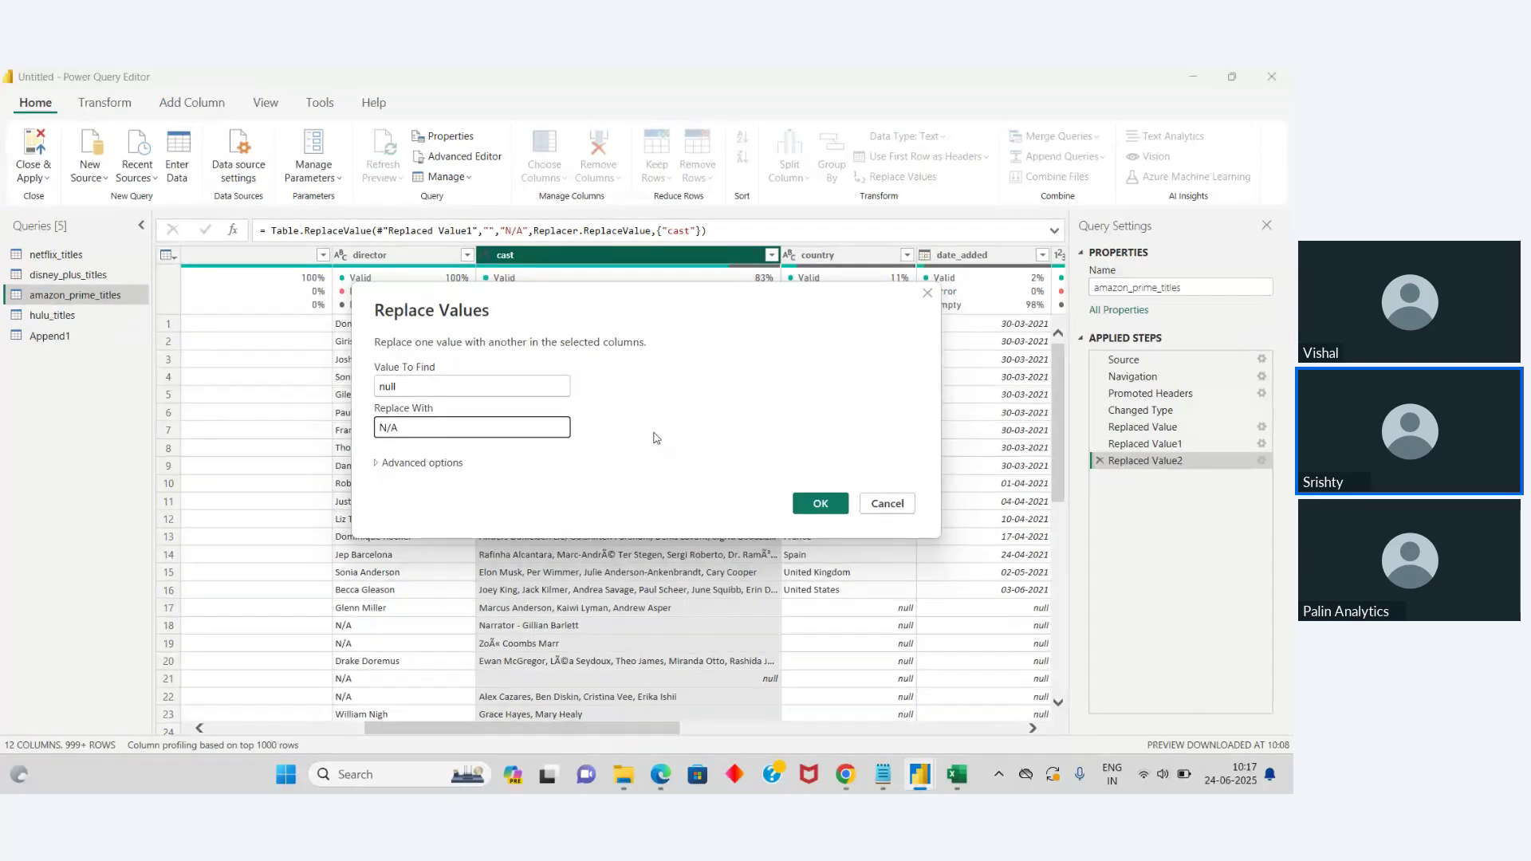
{"action": "key", "text": "Return"}
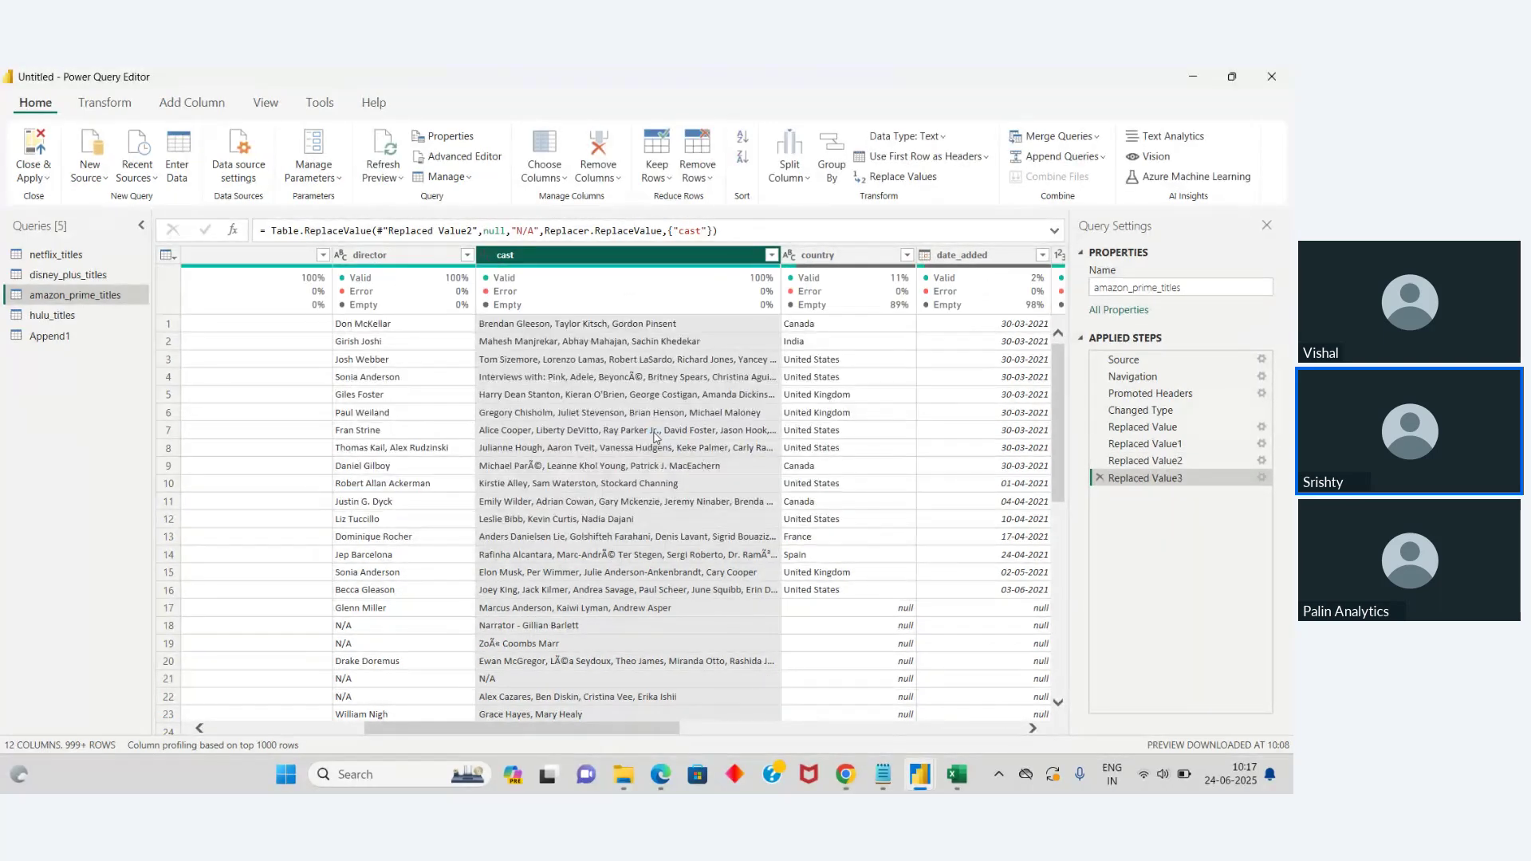
Step: Replace null with "N/A" in the country column of the amazon_prime_titles query
{"action": "right_click", "coordinate": [853, 260]}
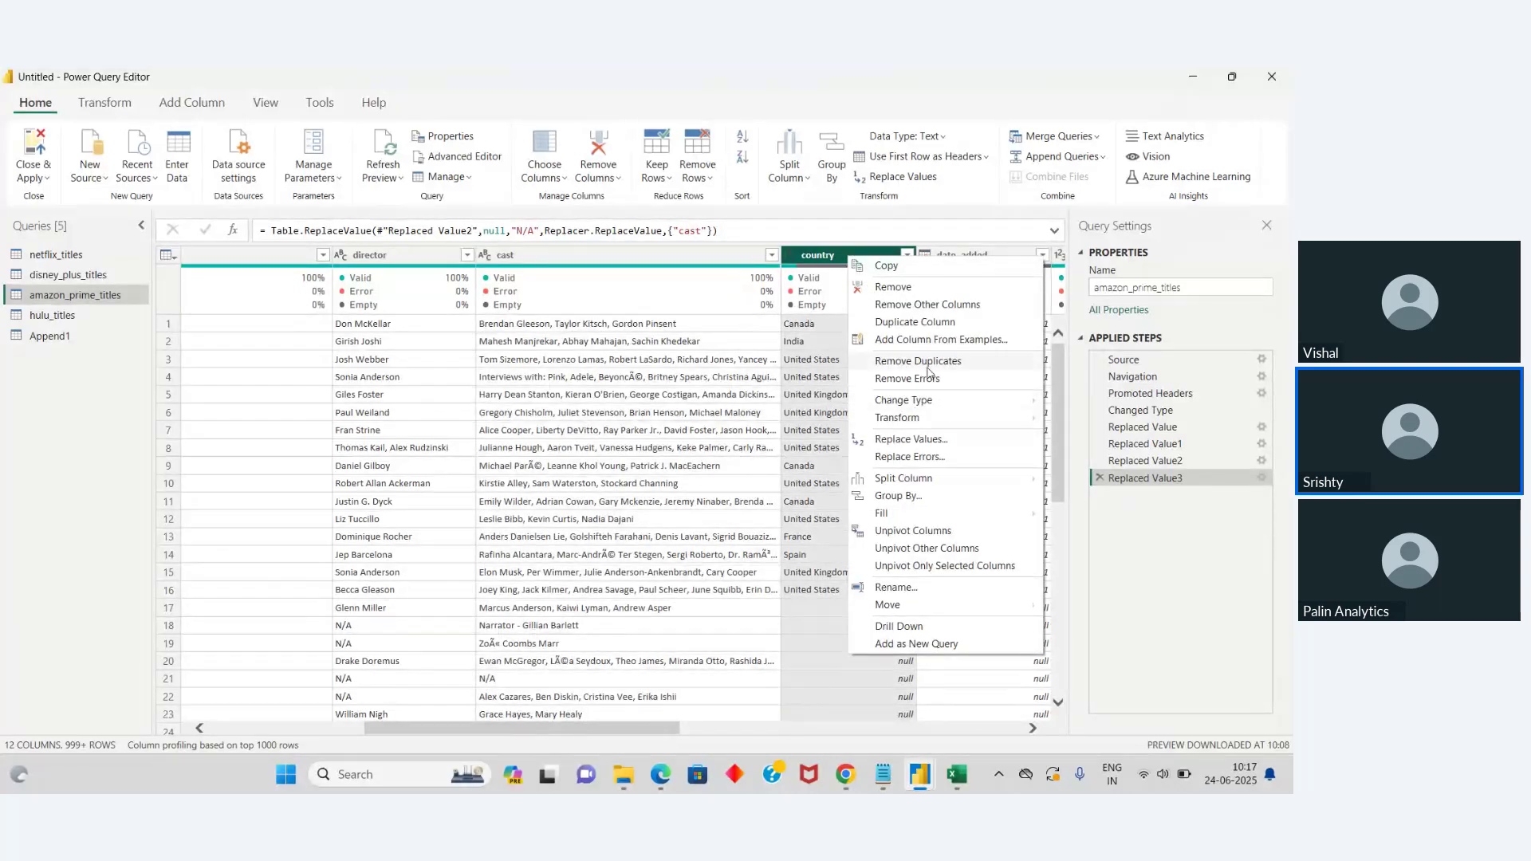
{"action": "left_click", "coordinate": [927, 441]}
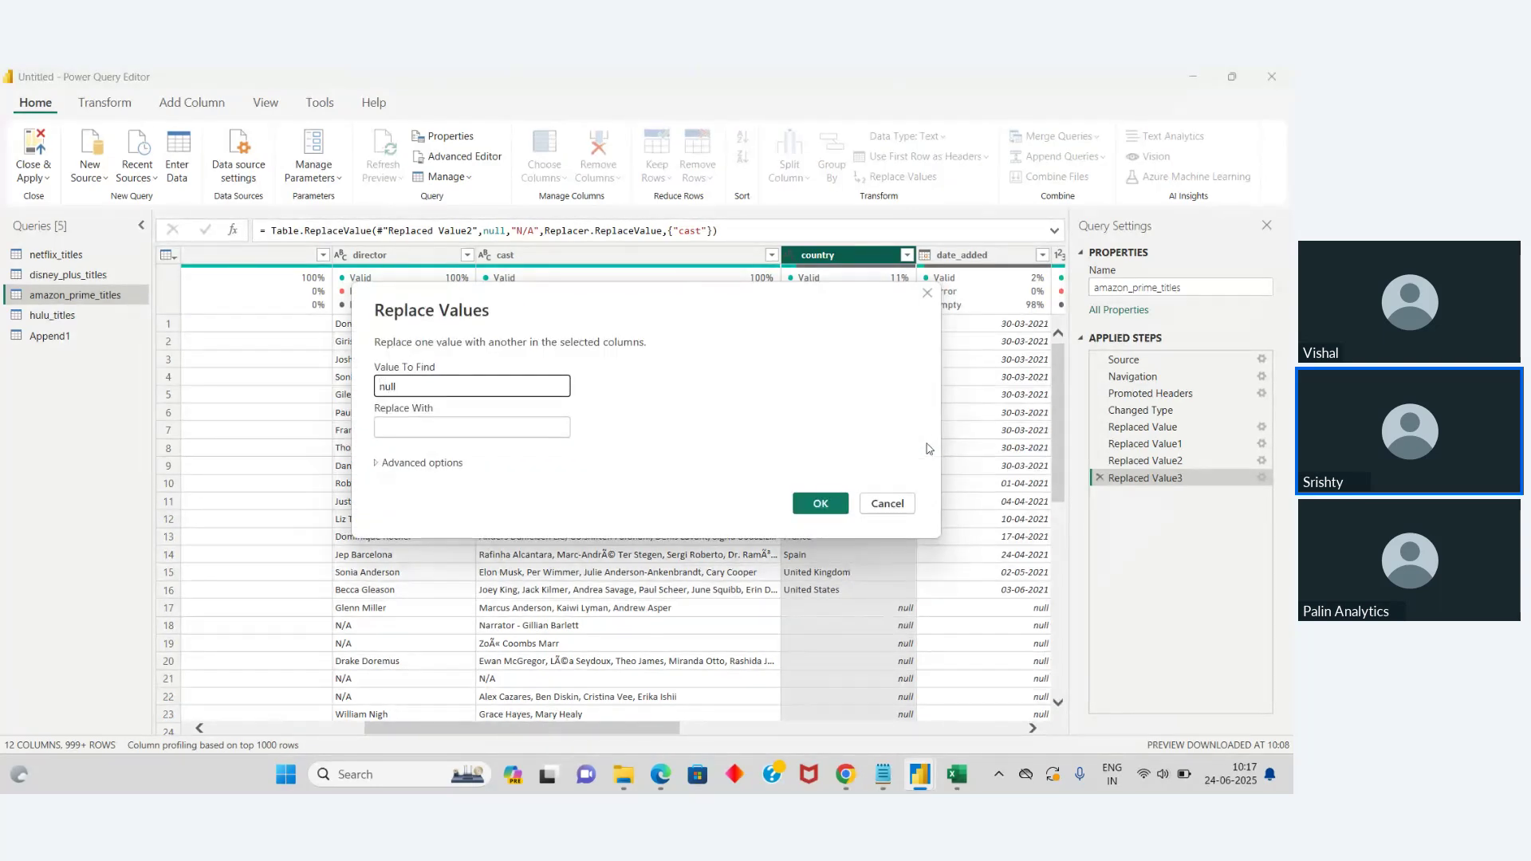
{"action": "key", "text": "Tab"}
{"action": "type", "text": "N/A"}
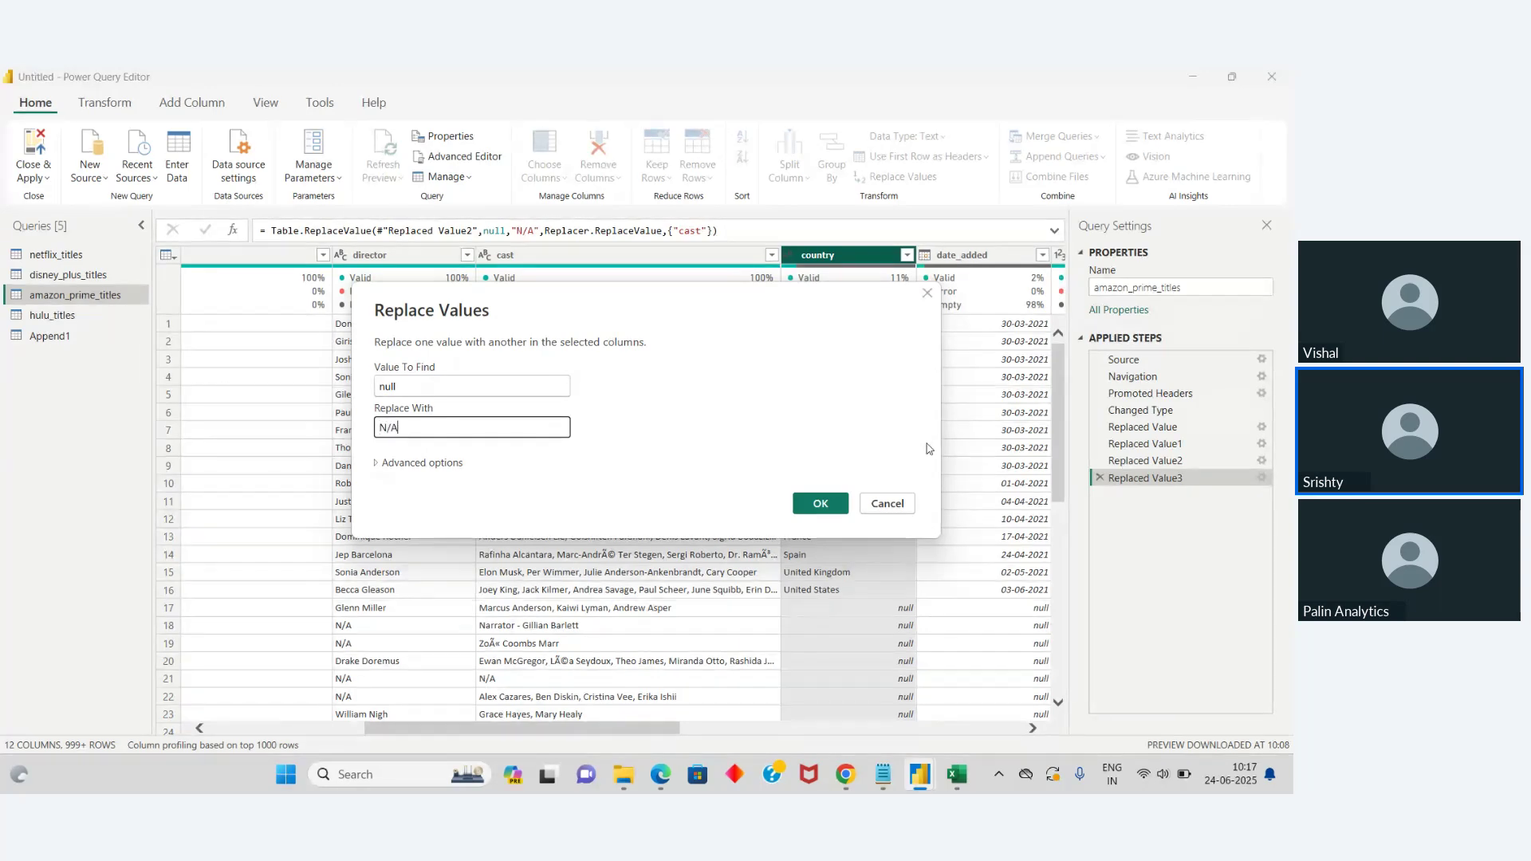
{"action": "key", "text": "Return"}
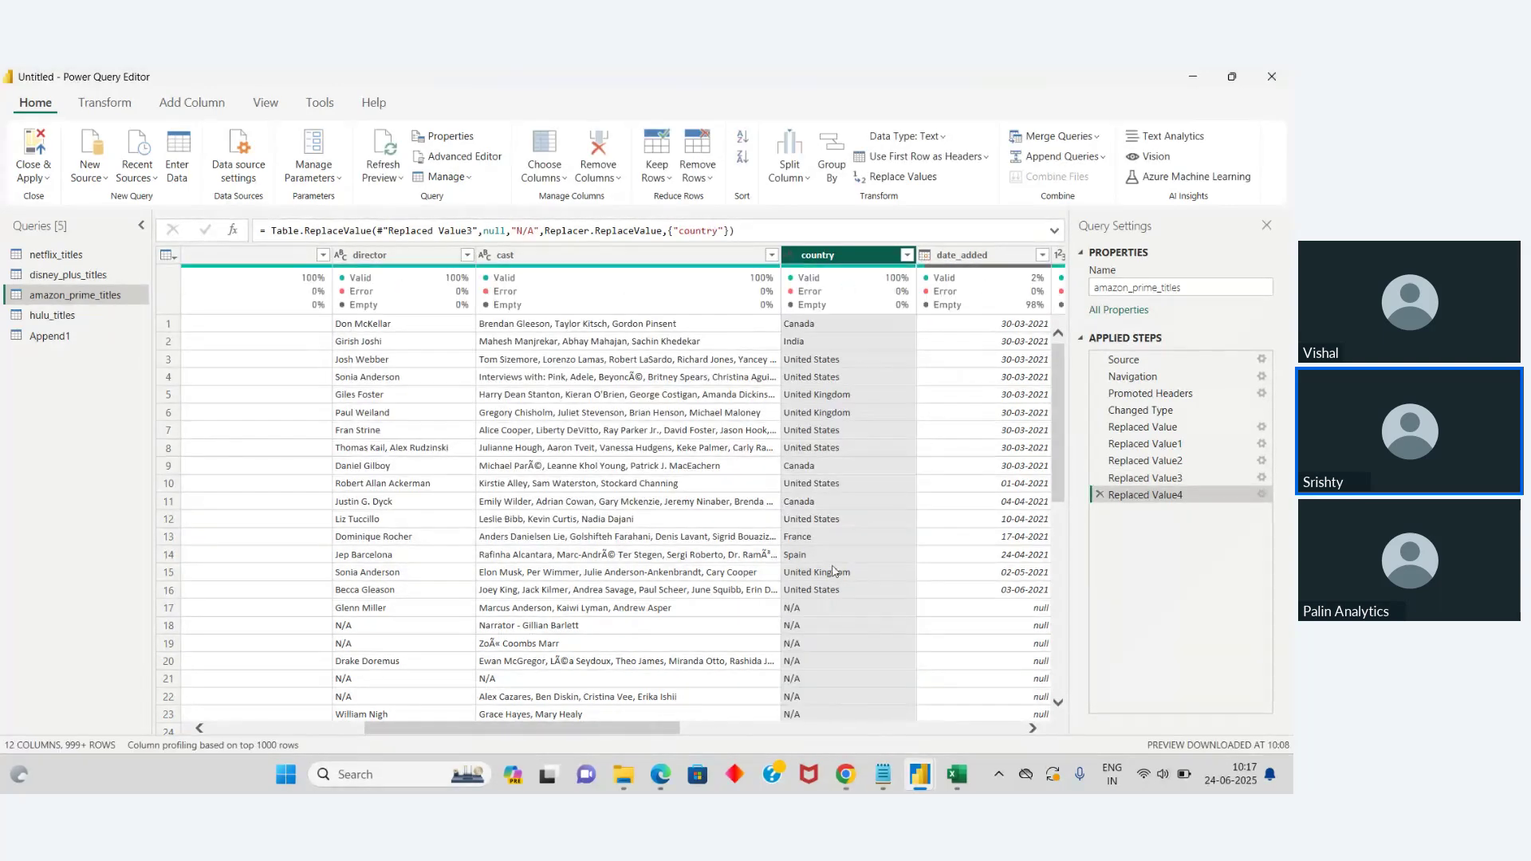
Step: Replace null with "N/A" in the rating column of the amazon_prime_titles query
{"action": "left_click_drag", "start_coordinate": [680, 728], "coordinate": [835, 752]}
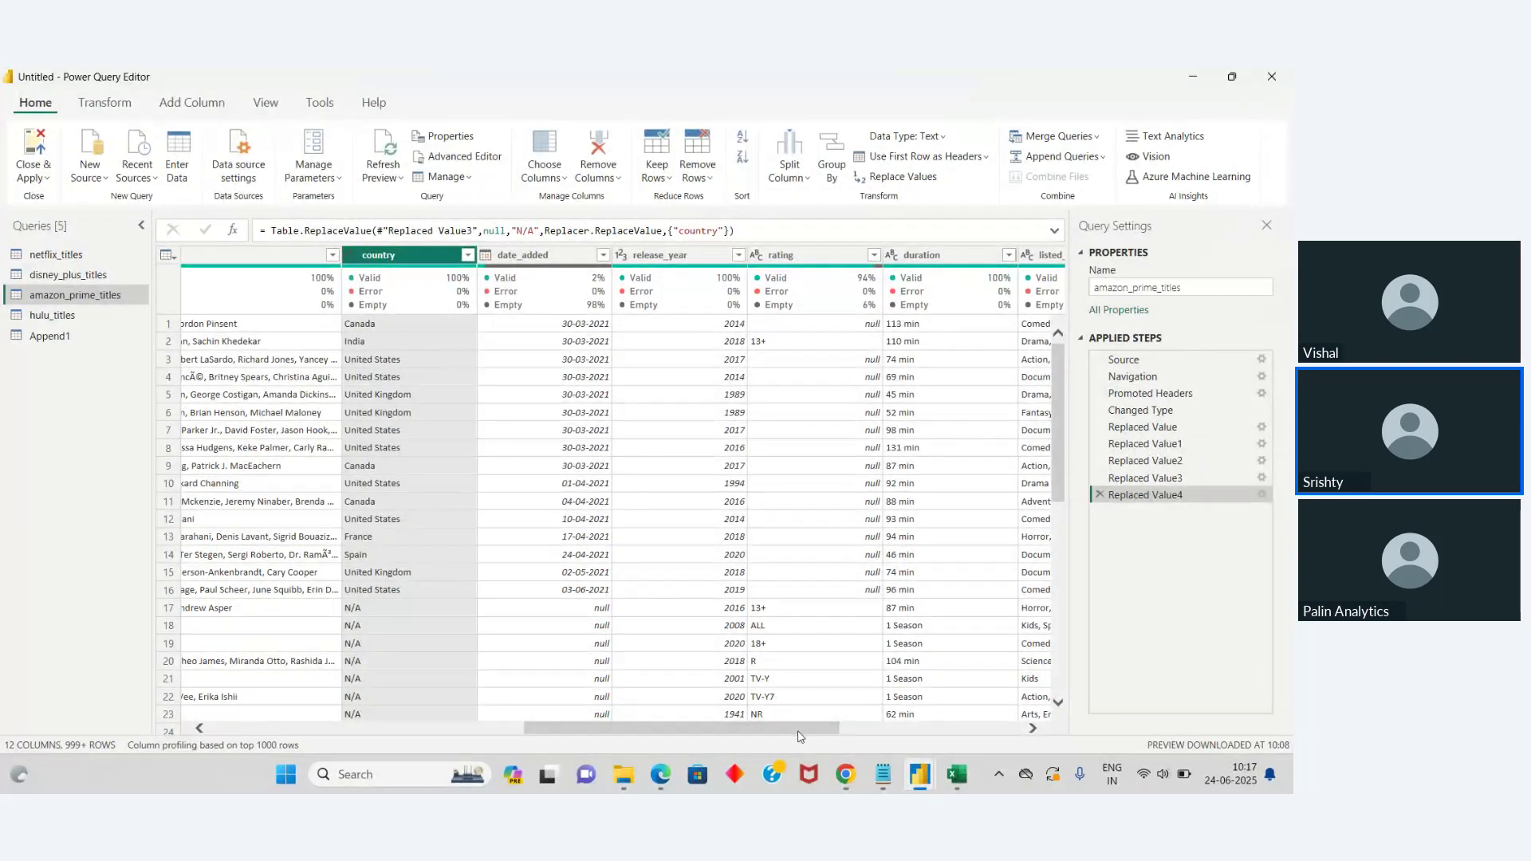
{"action": "left_click_drag", "start_coordinate": [799, 728], "coordinate": [883, 729]}
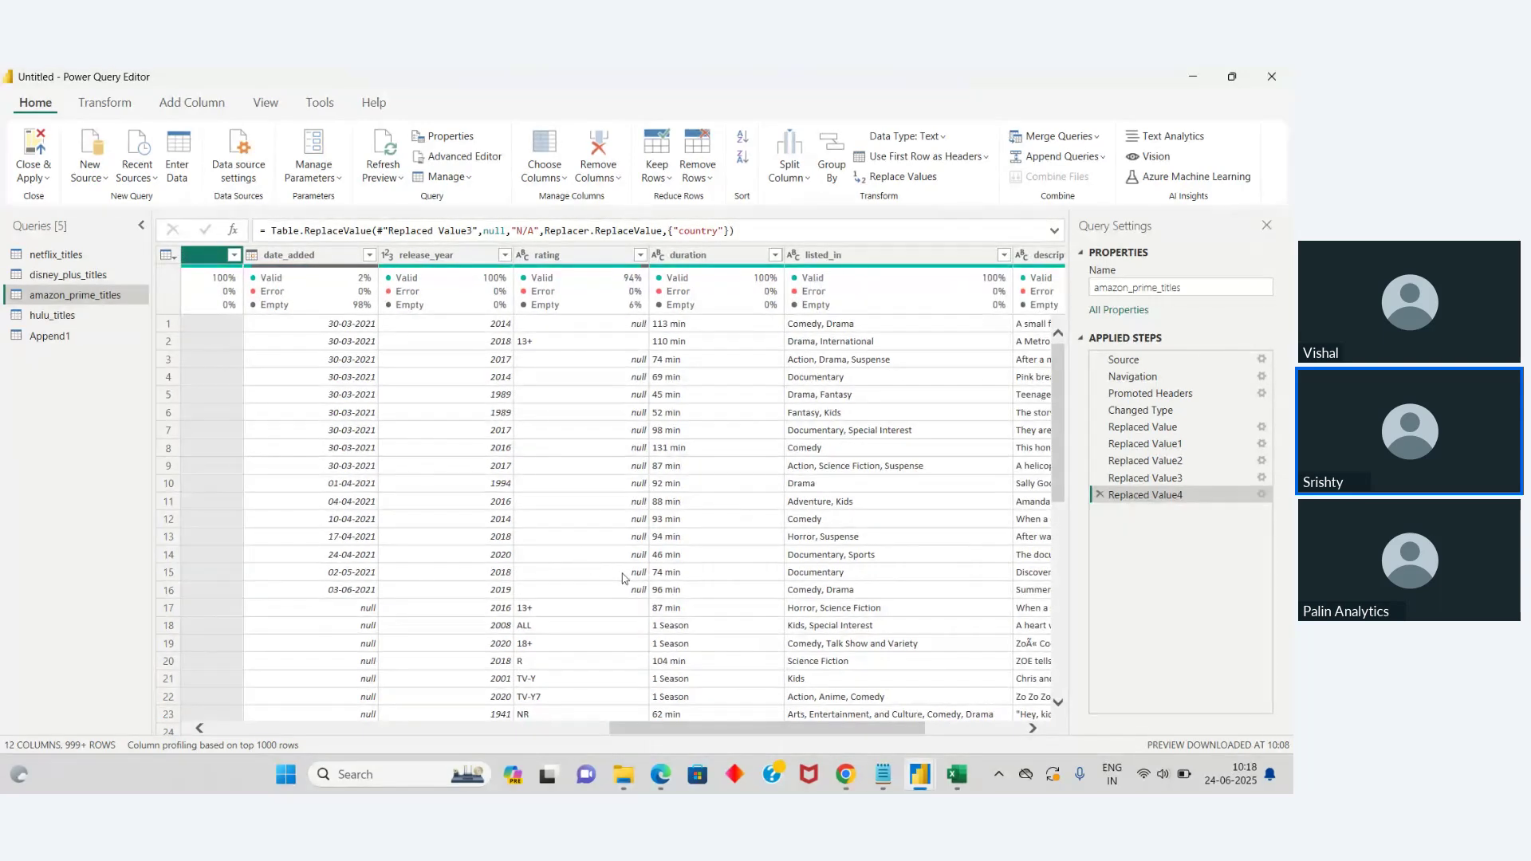
{"action": "right_click", "coordinate": [589, 255]}
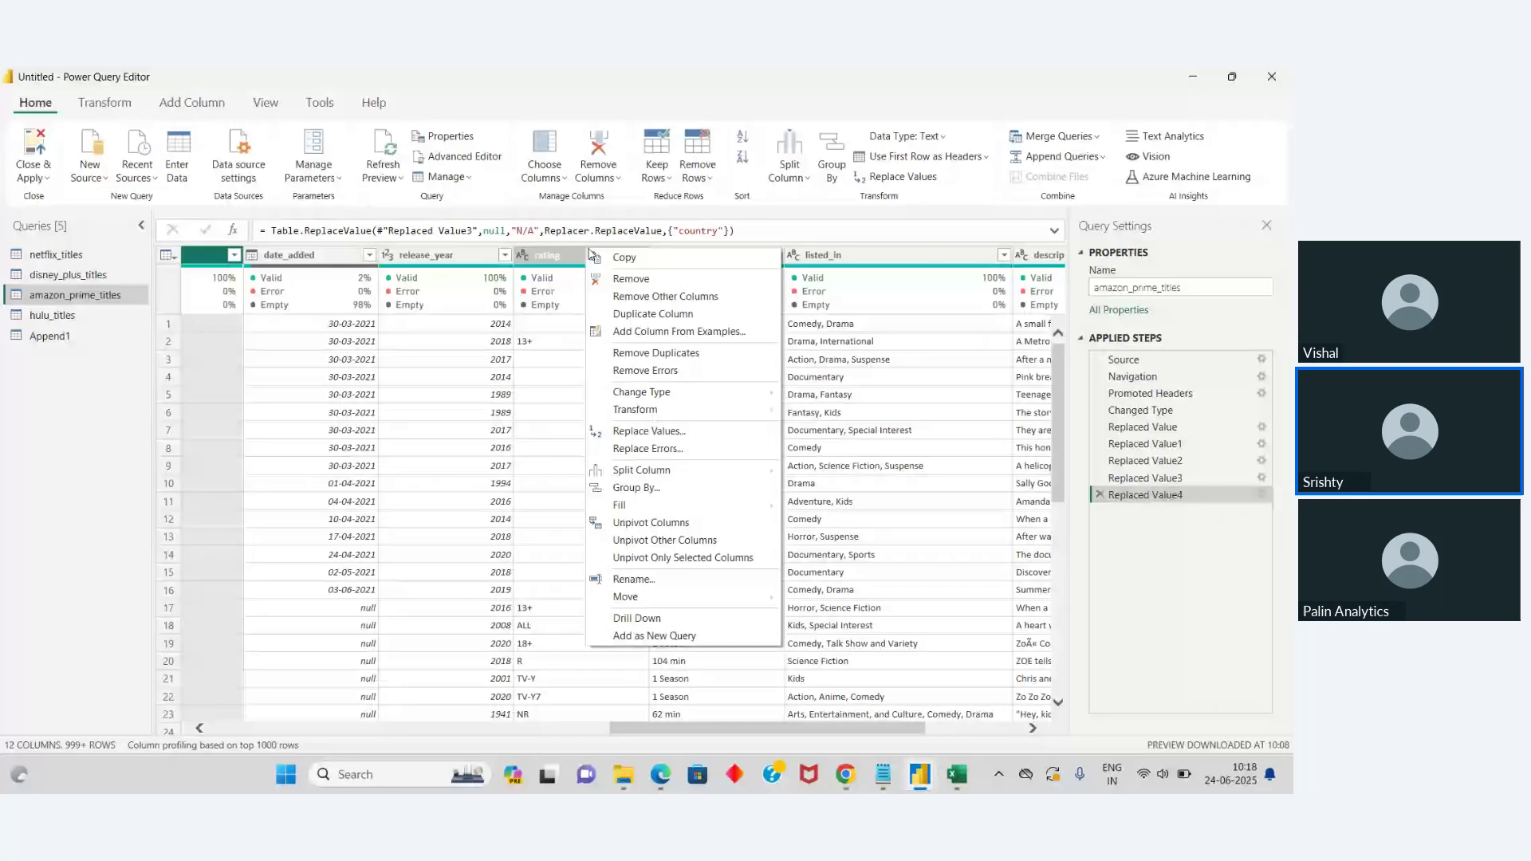
{"action": "left_click", "coordinate": [652, 432]}
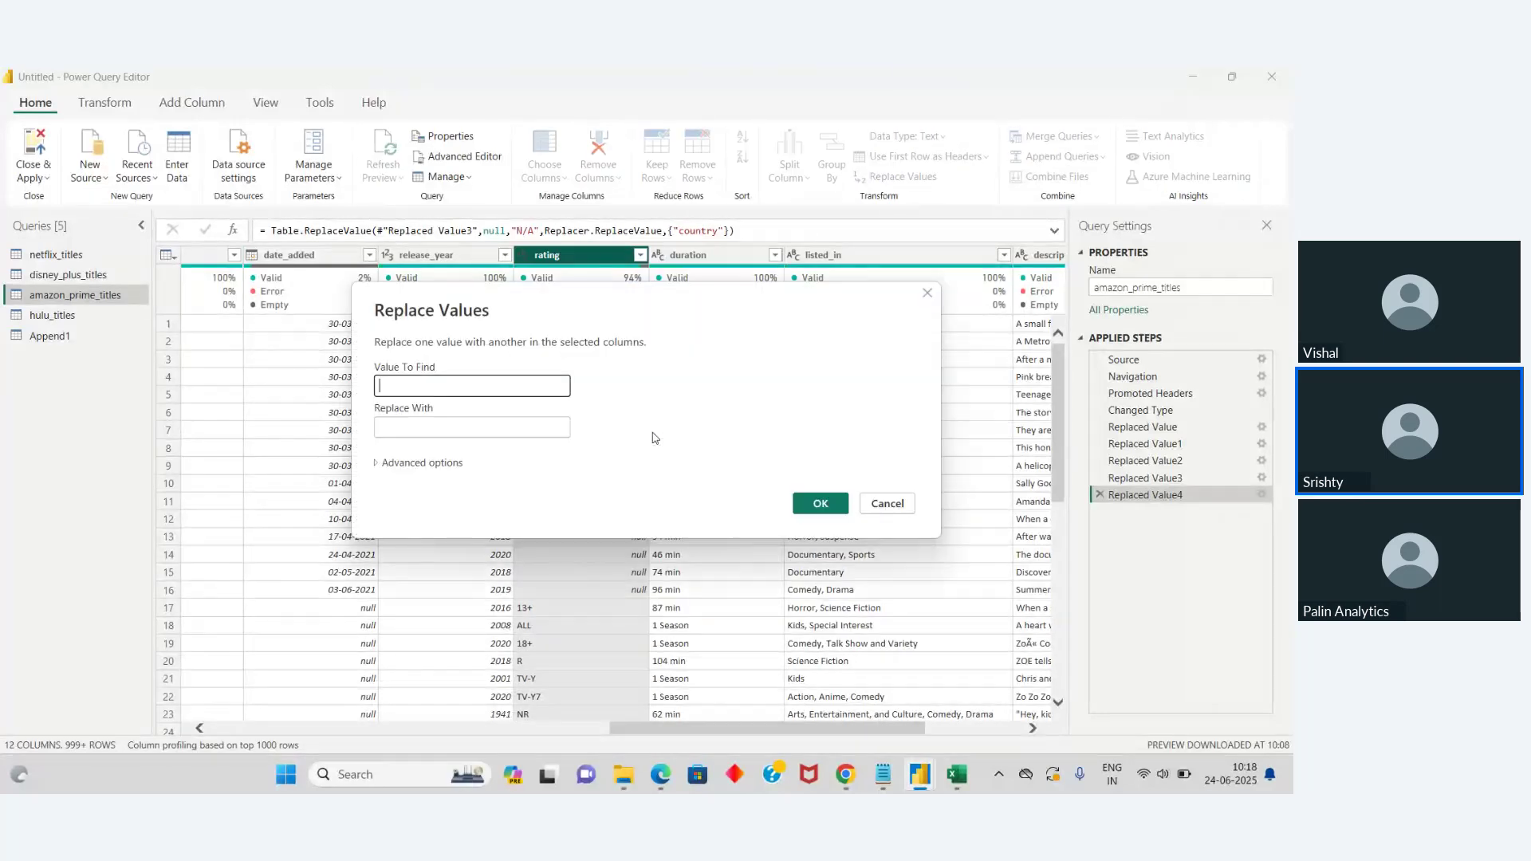
{"action": "type", "text": "null"}
{"action": "key", "text": "Tab"}
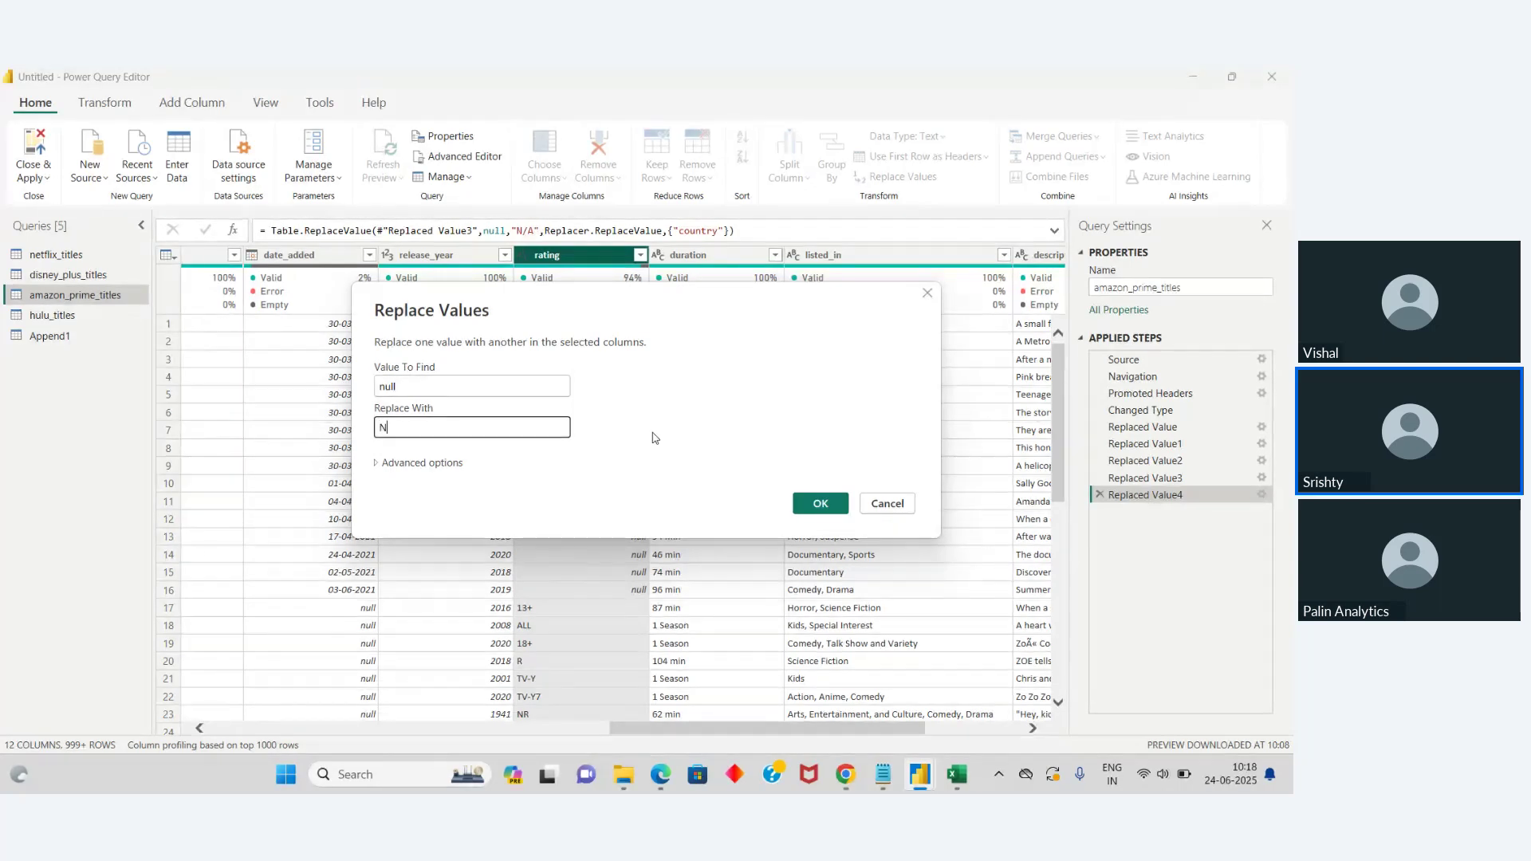
{"action": "type", "text": "N/A"}
{"action": "key", "text": "Return"}
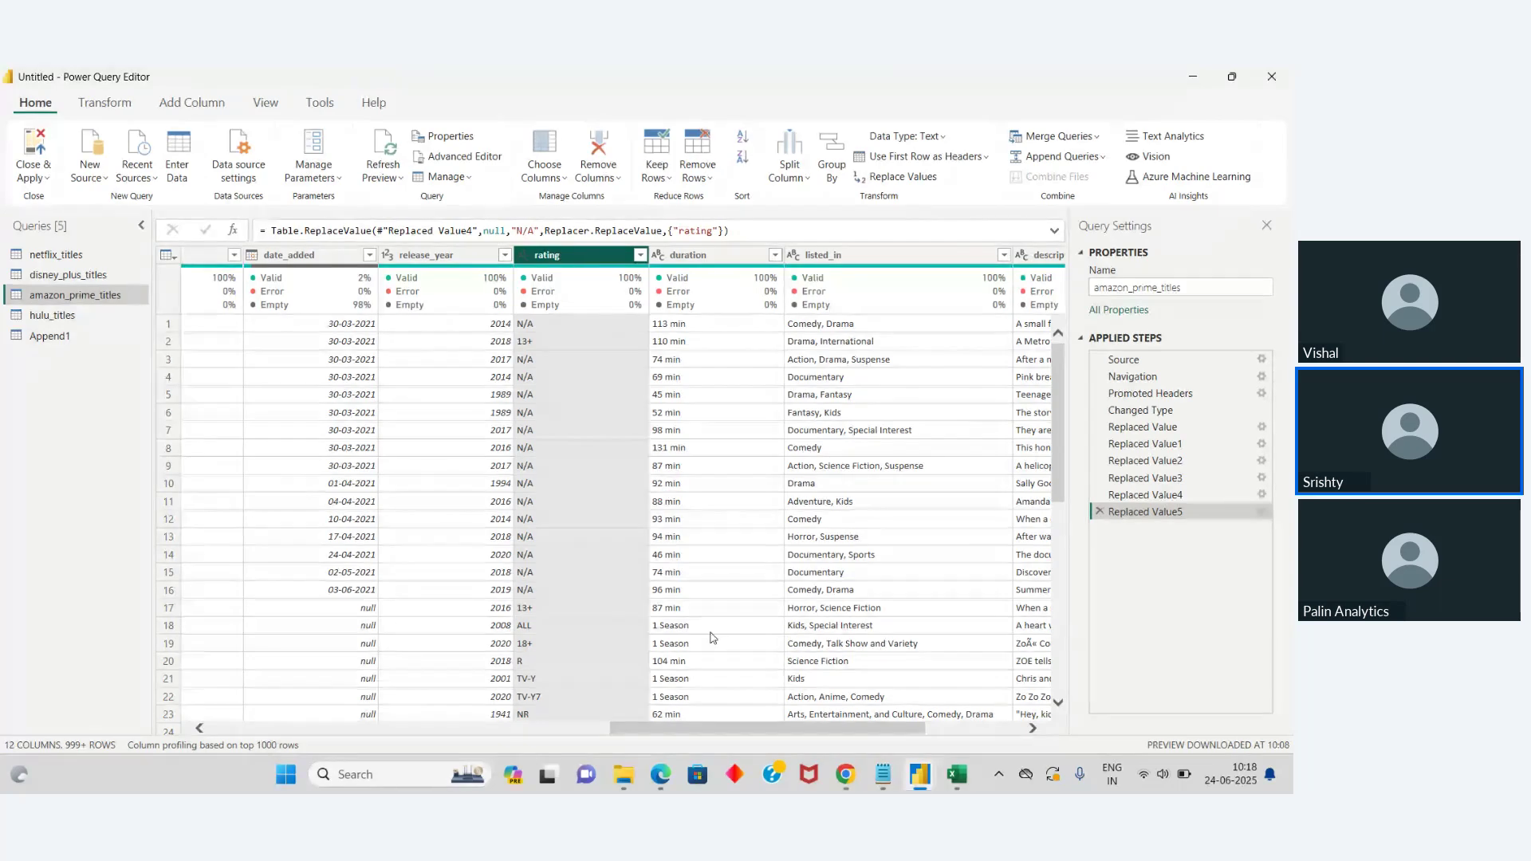
Step: Remove the description column from the amazon_prime_titles query
{"action": "left_click_drag", "start_coordinate": [722, 730], "coordinate": [819, 731]}
{"action": "left_click", "coordinate": [891, 265]}
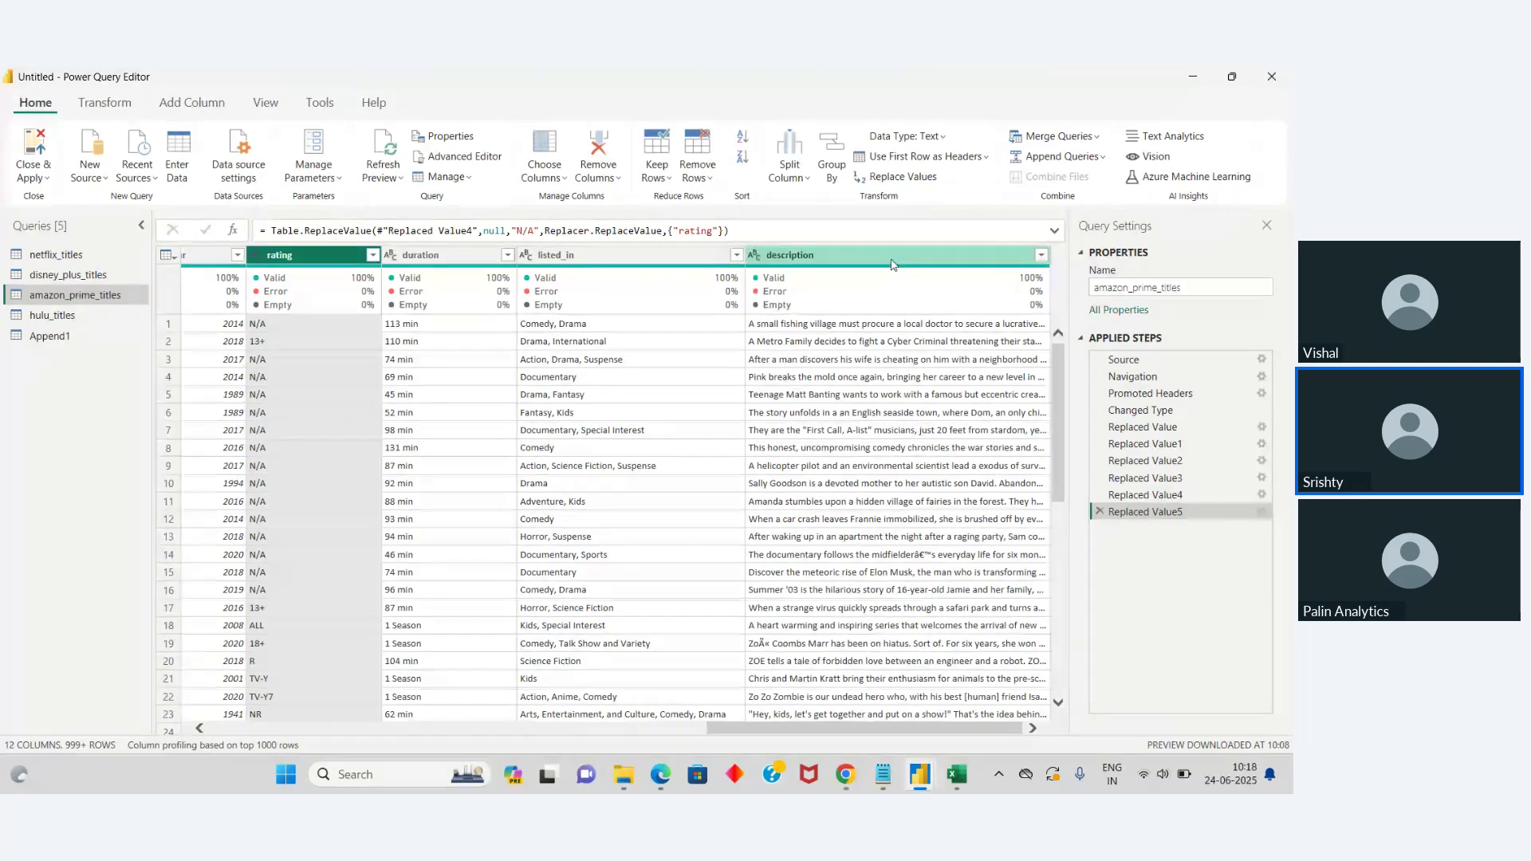
{"action": "left_click", "coordinate": [619, 179]}
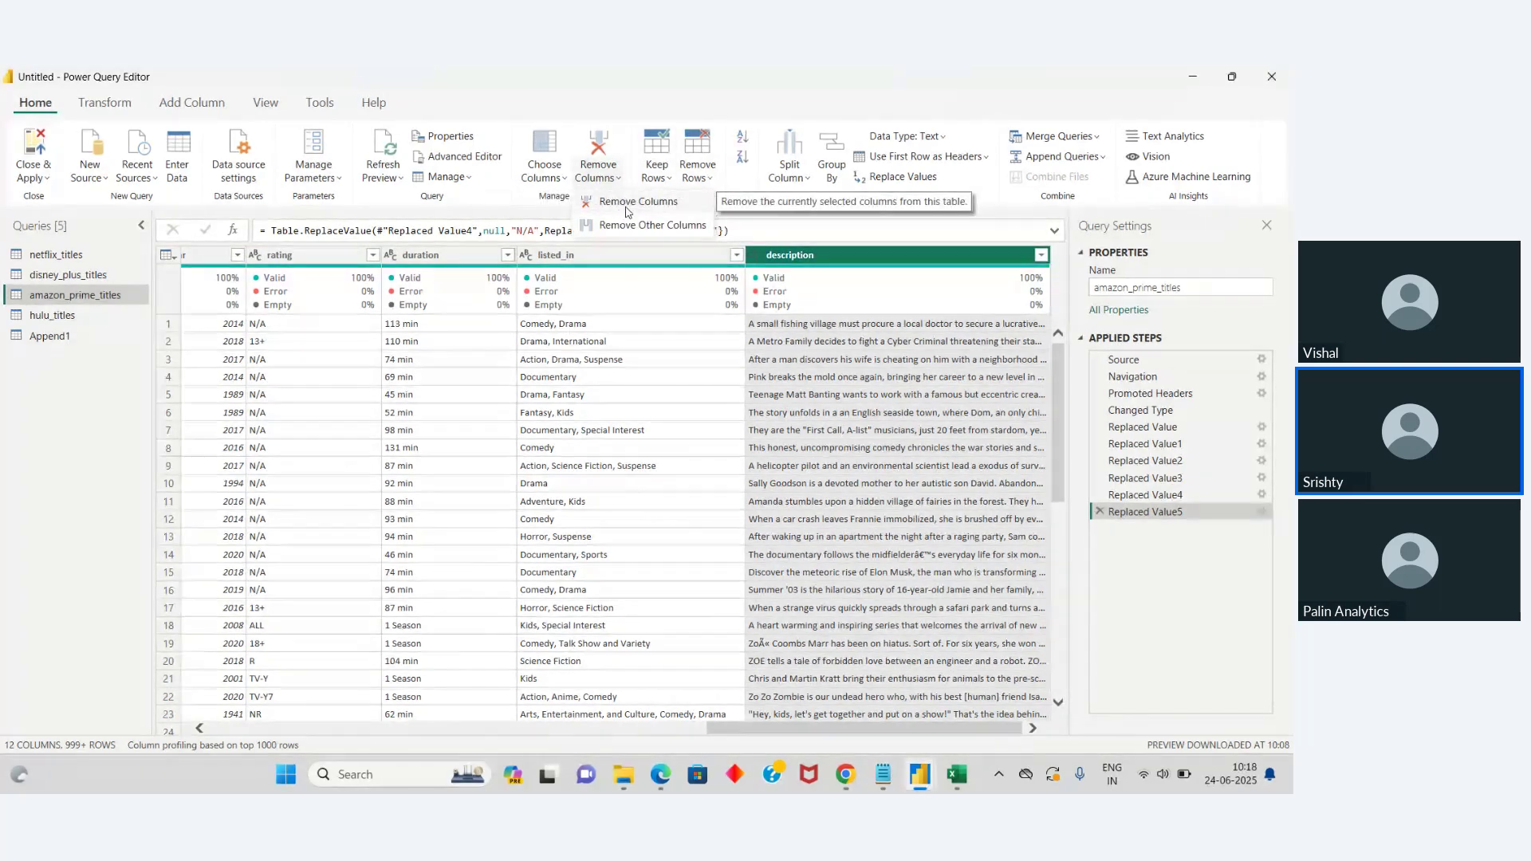
{"action": "left_click", "coordinate": [626, 206]}
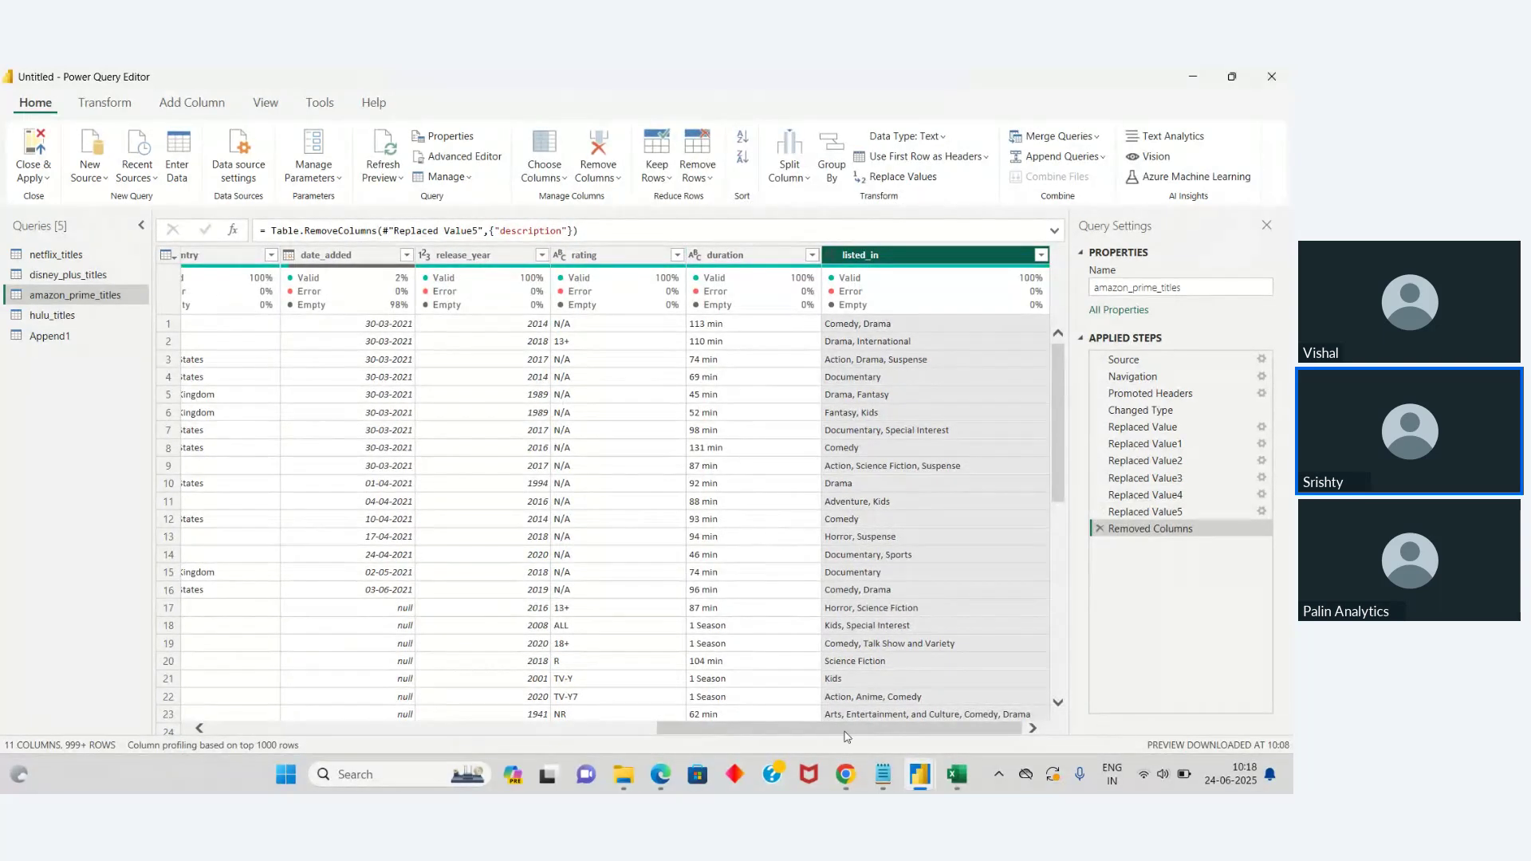
{"action": "left_click_drag", "start_coordinate": [847, 736], "coordinate": [670, 757]}
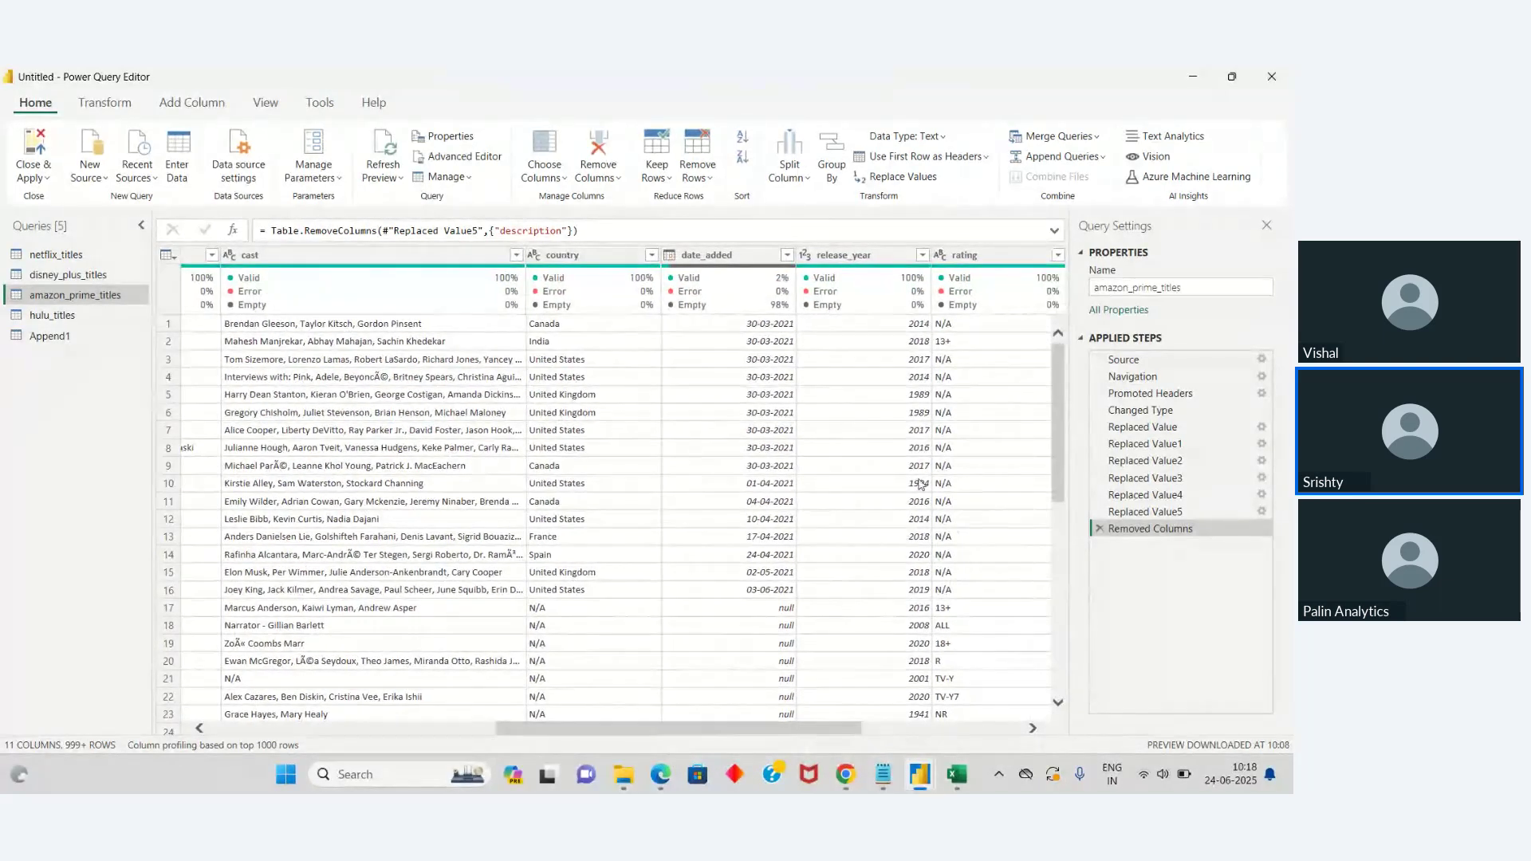
{"action": "left_click", "coordinate": [787, 255]}
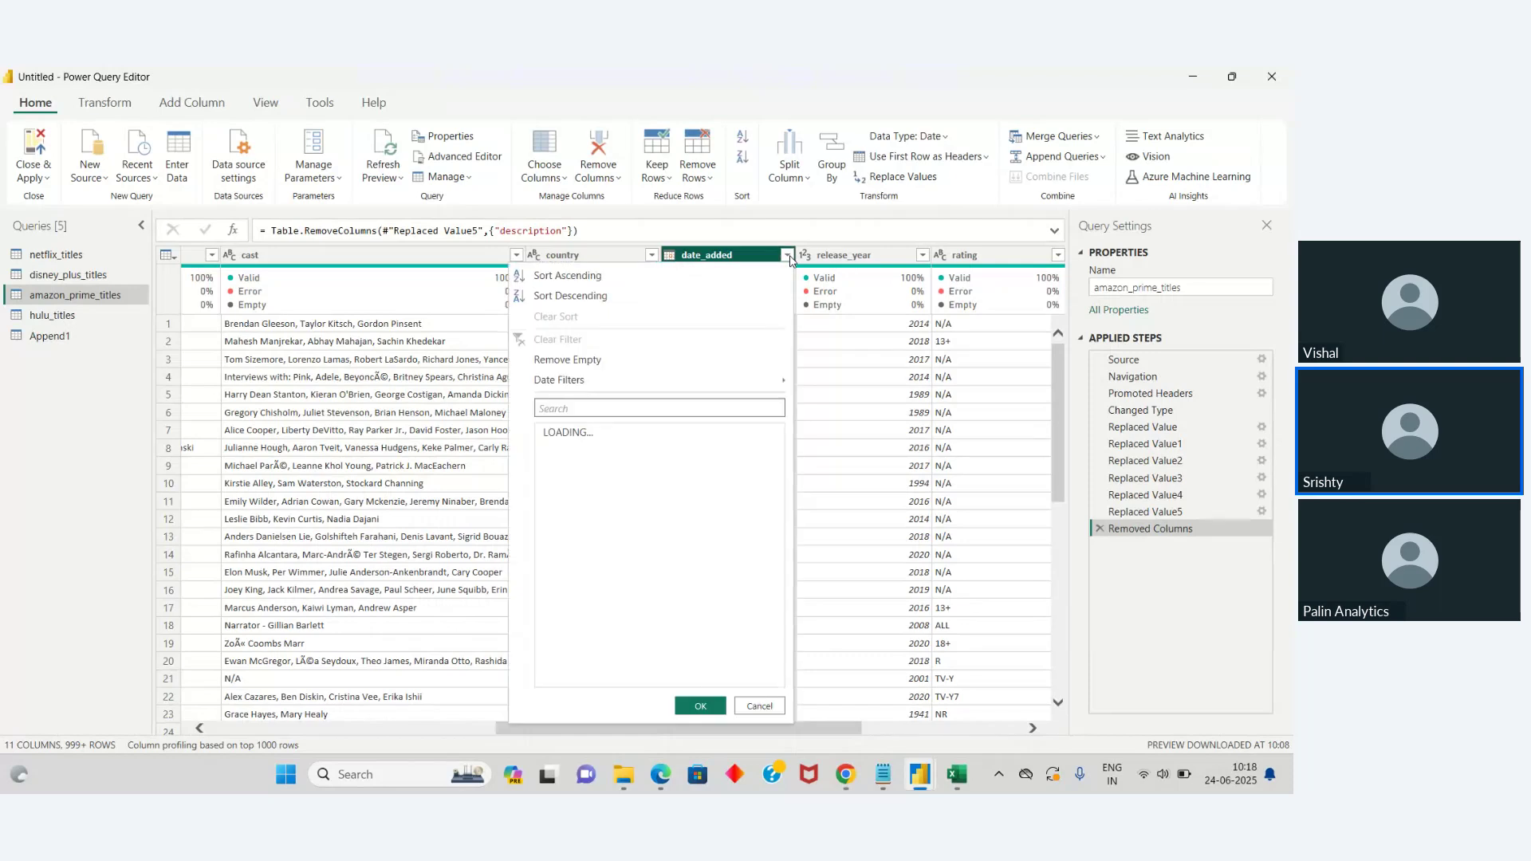
{"action": "left_click", "coordinate": [862, 399]}
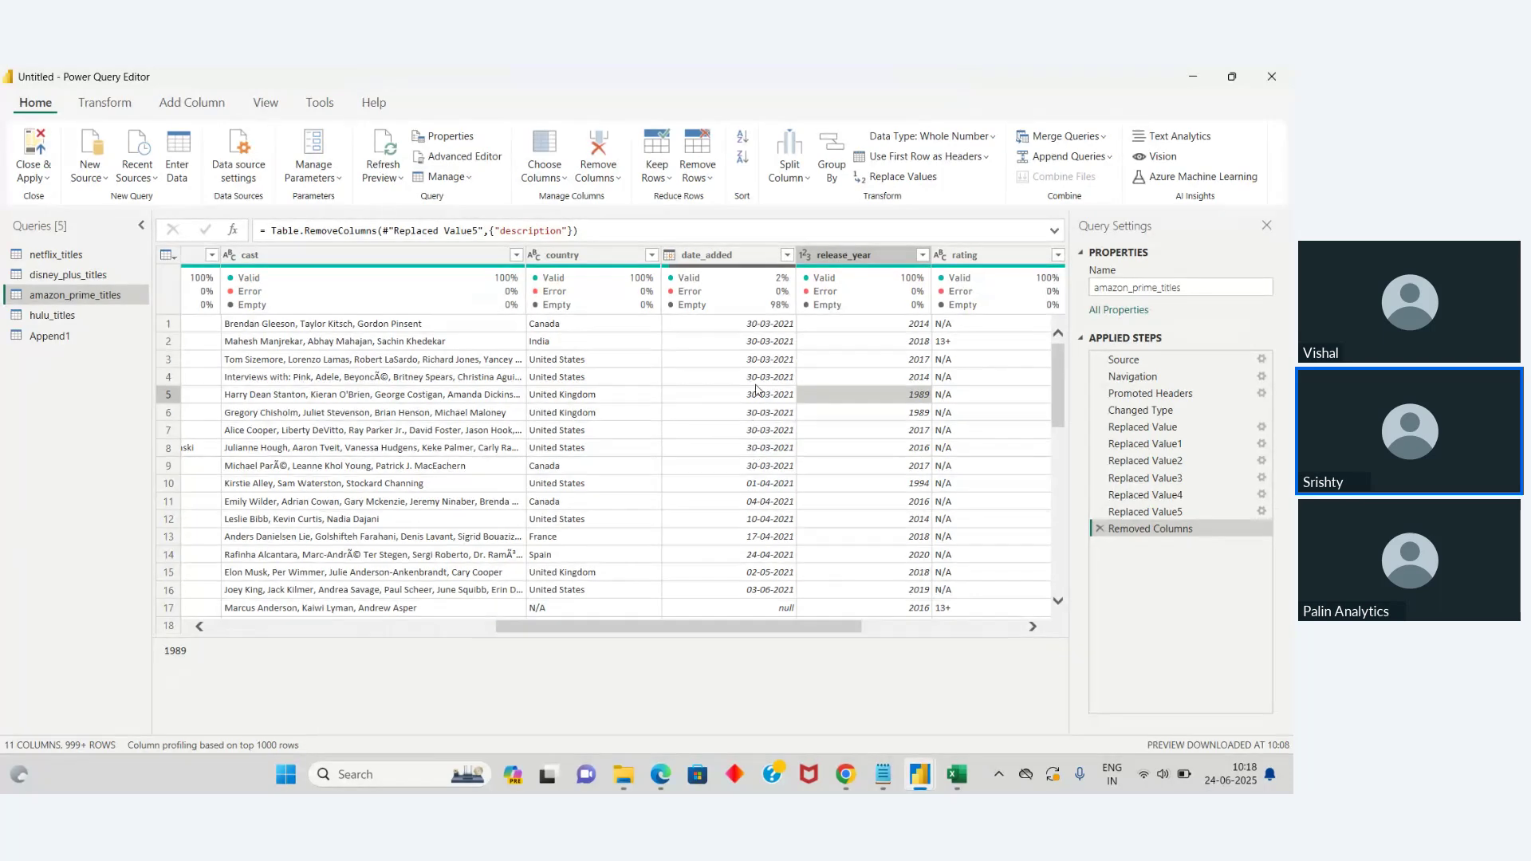
Step: Replace errors with "N/A" in the director column of the hulu_titles query
{"action": "left_click", "coordinate": [50, 316]}
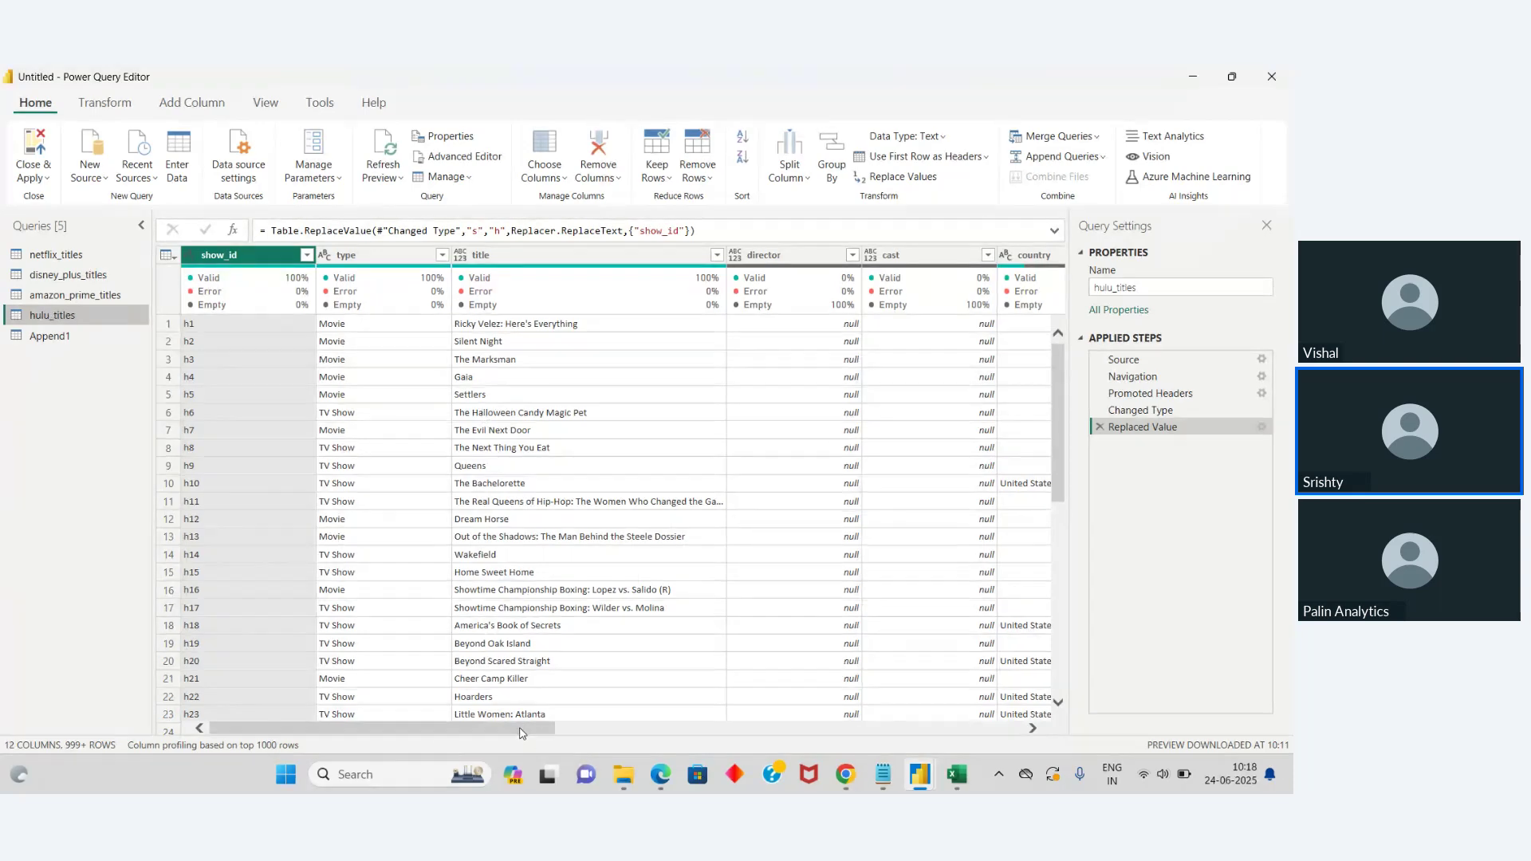
{"action": "left_click_drag", "start_coordinate": [520, 733], "coordinate": [663, 757]}
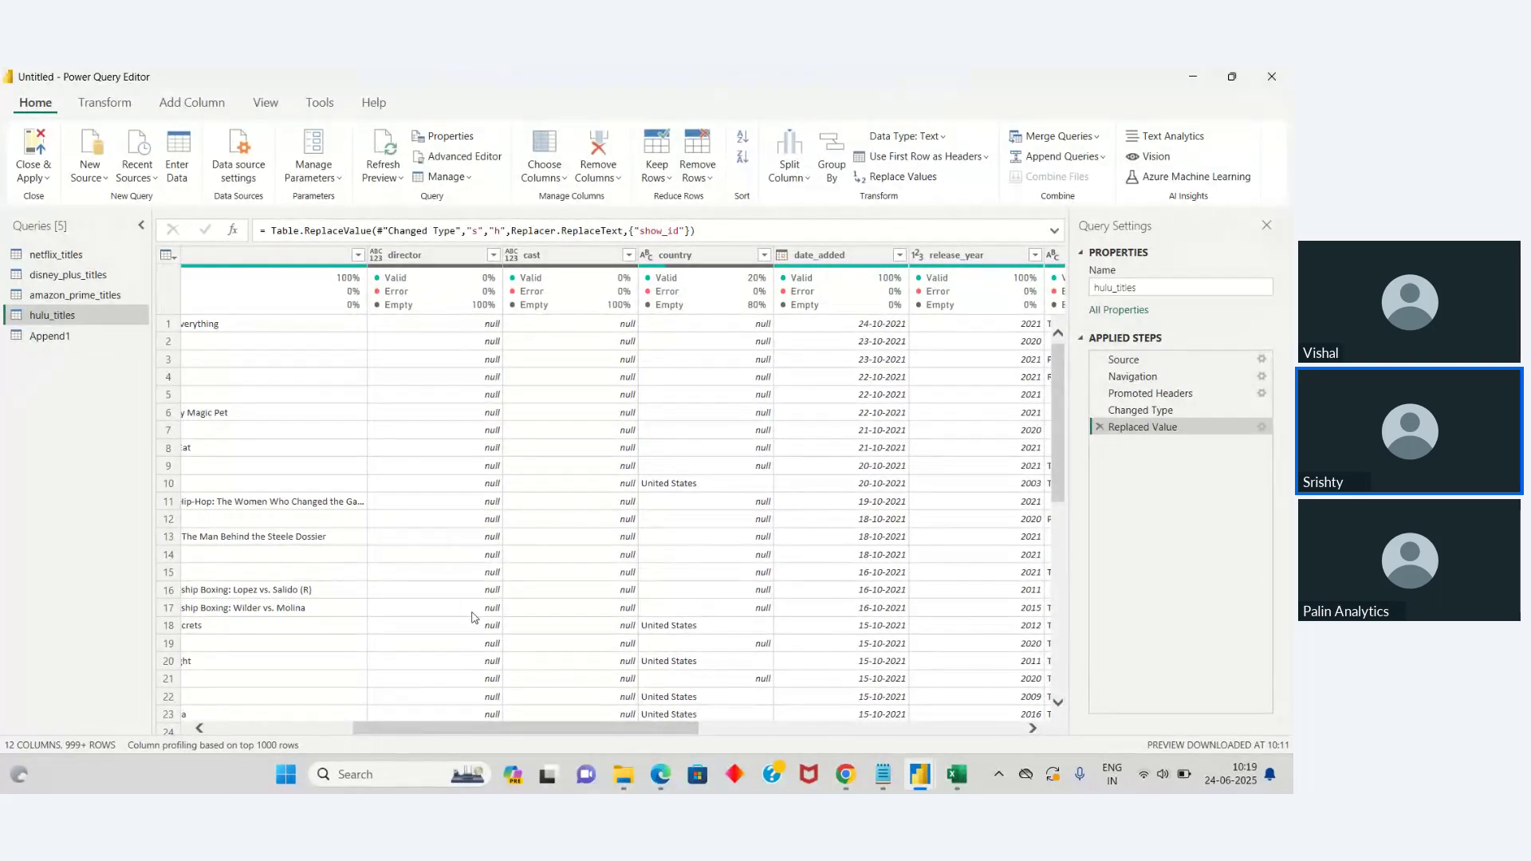
{"action": "right_click", "coordinate": [447, 257]}
{"action": "mouse_move", "coordinate": [547, 420]}
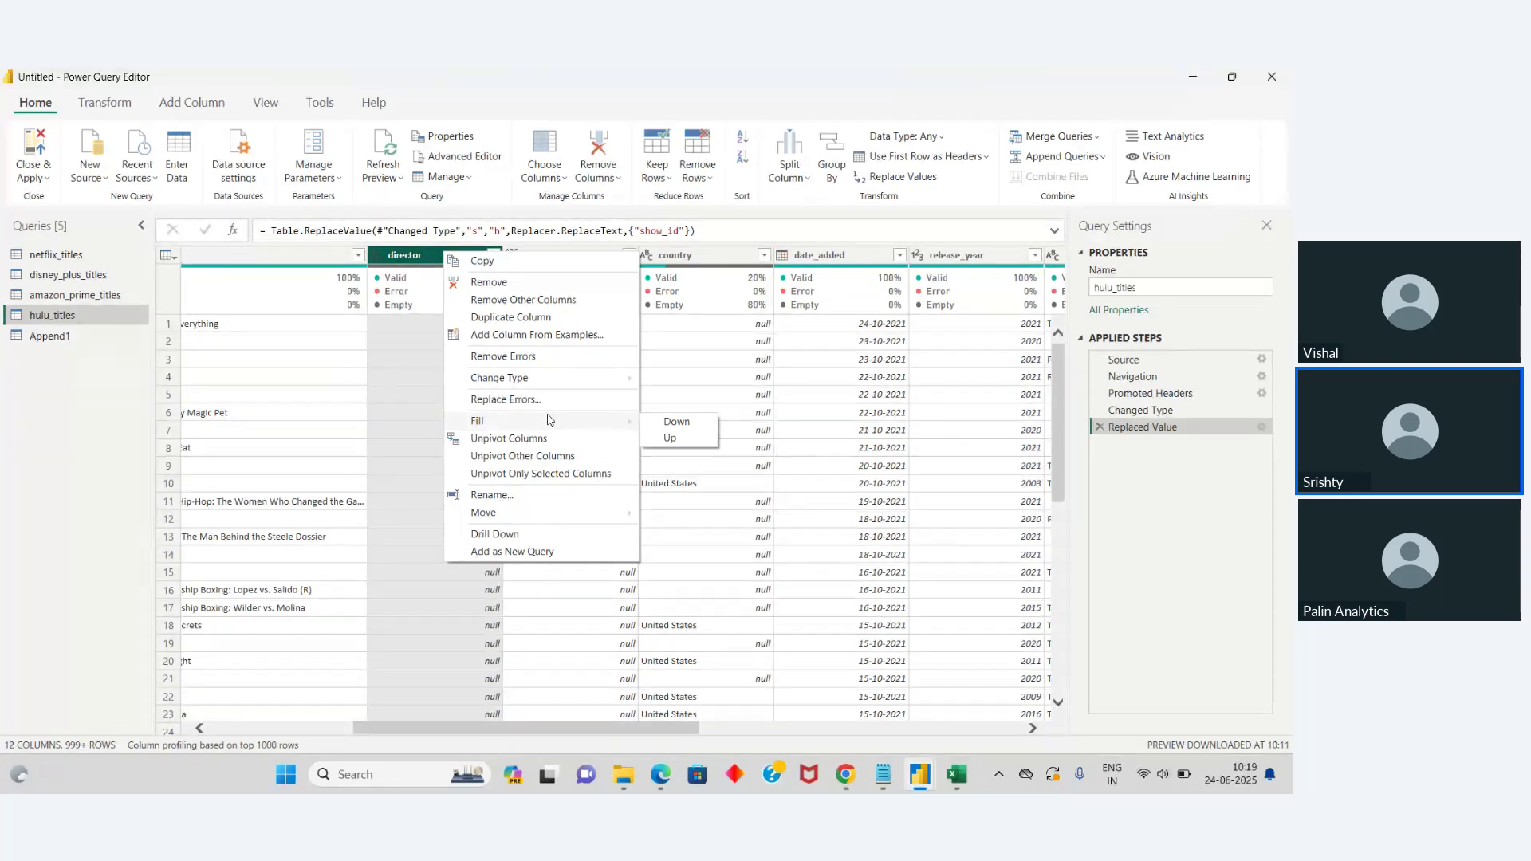
{"action": "left_click", "coordinate": [416, 553]}
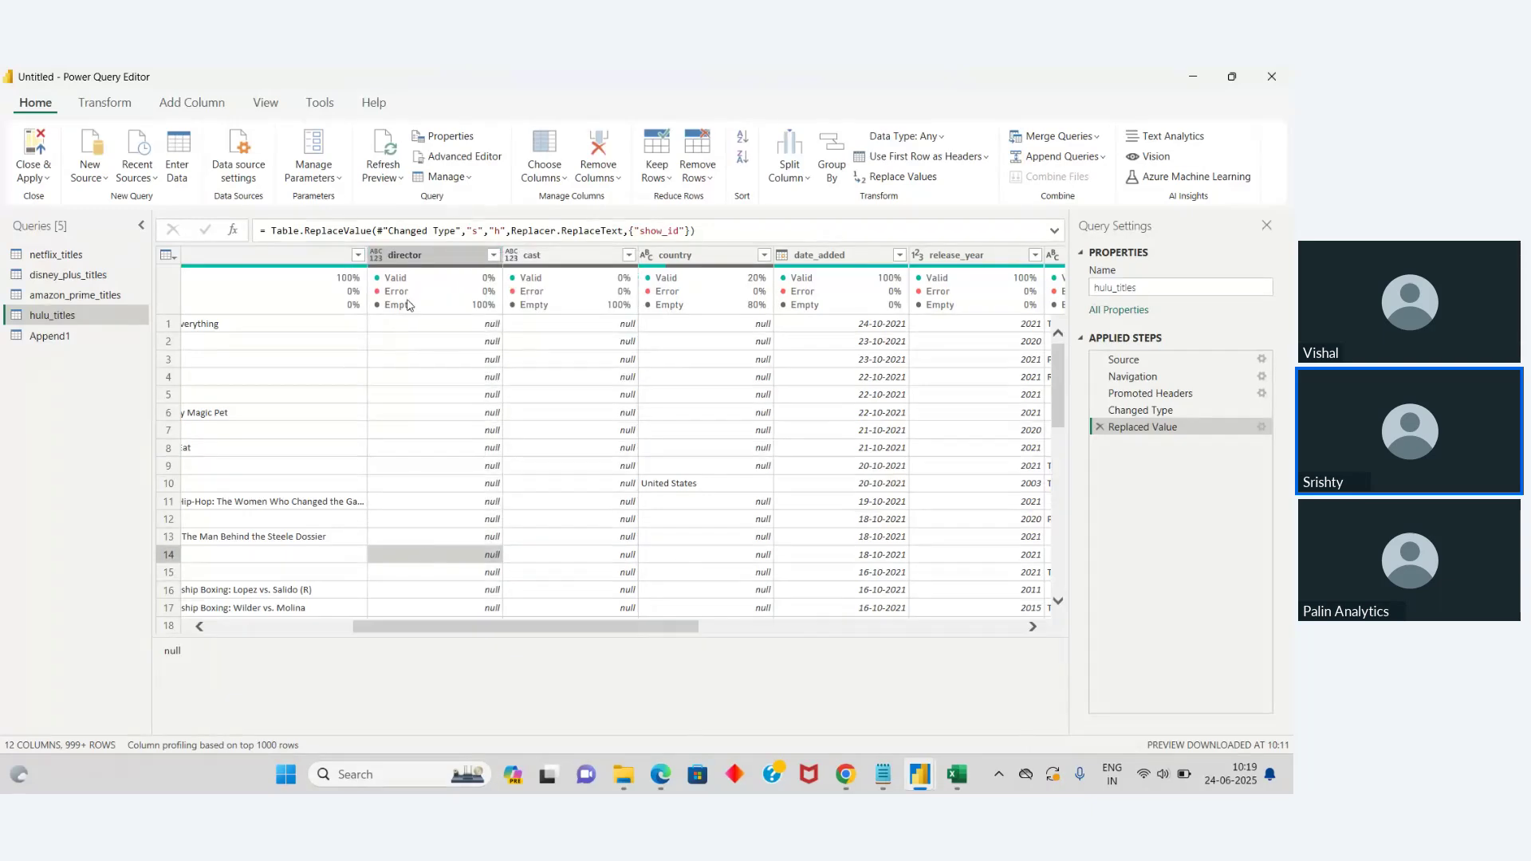
{"action": "right_click", "coordinate": [408, 255]}
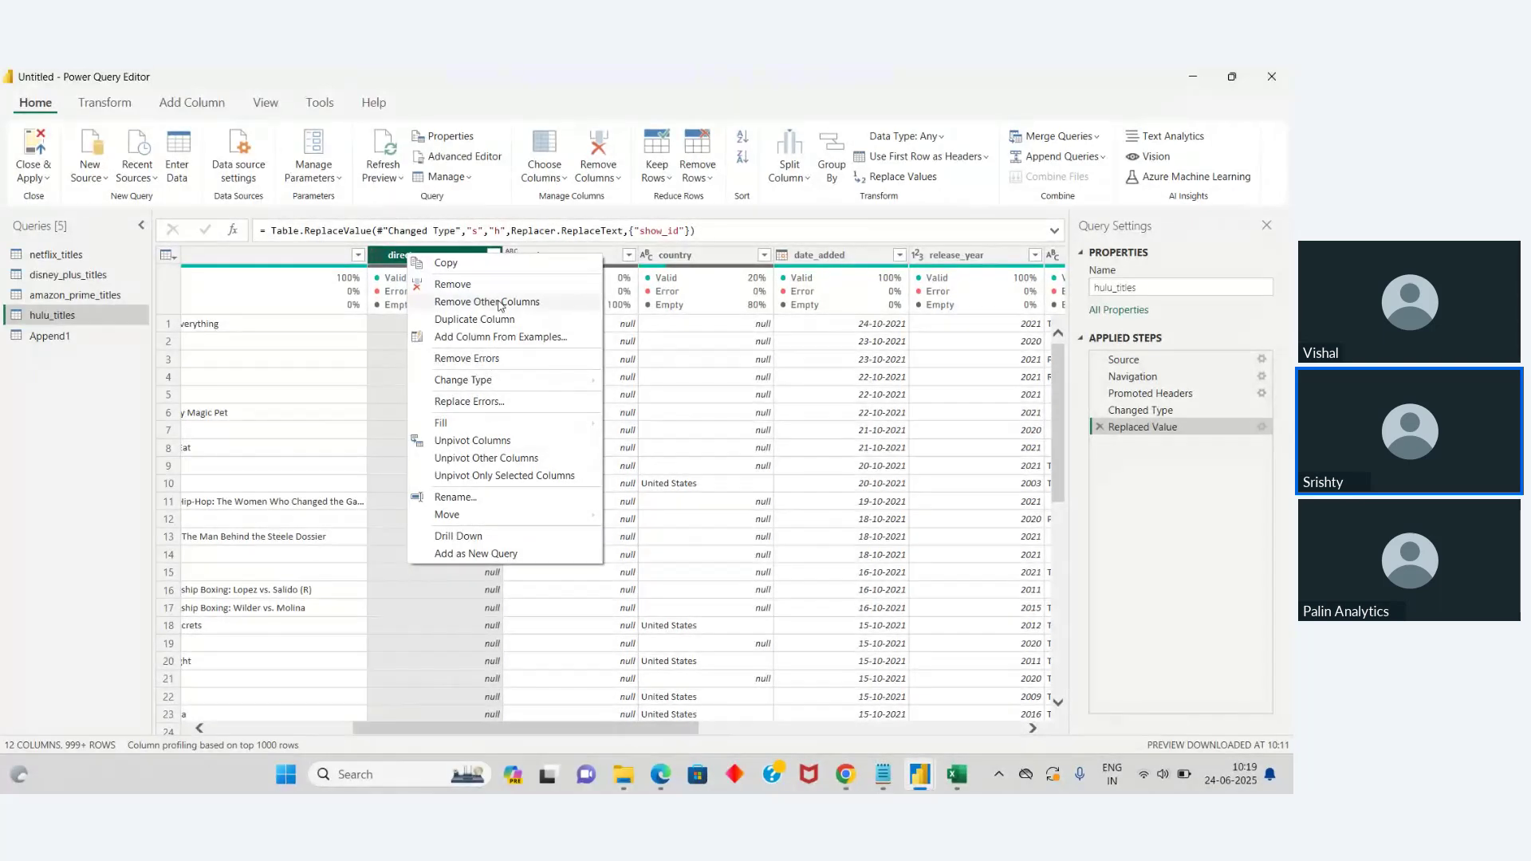
{"action": "mouse_move", "coordinate": [464, 381]}
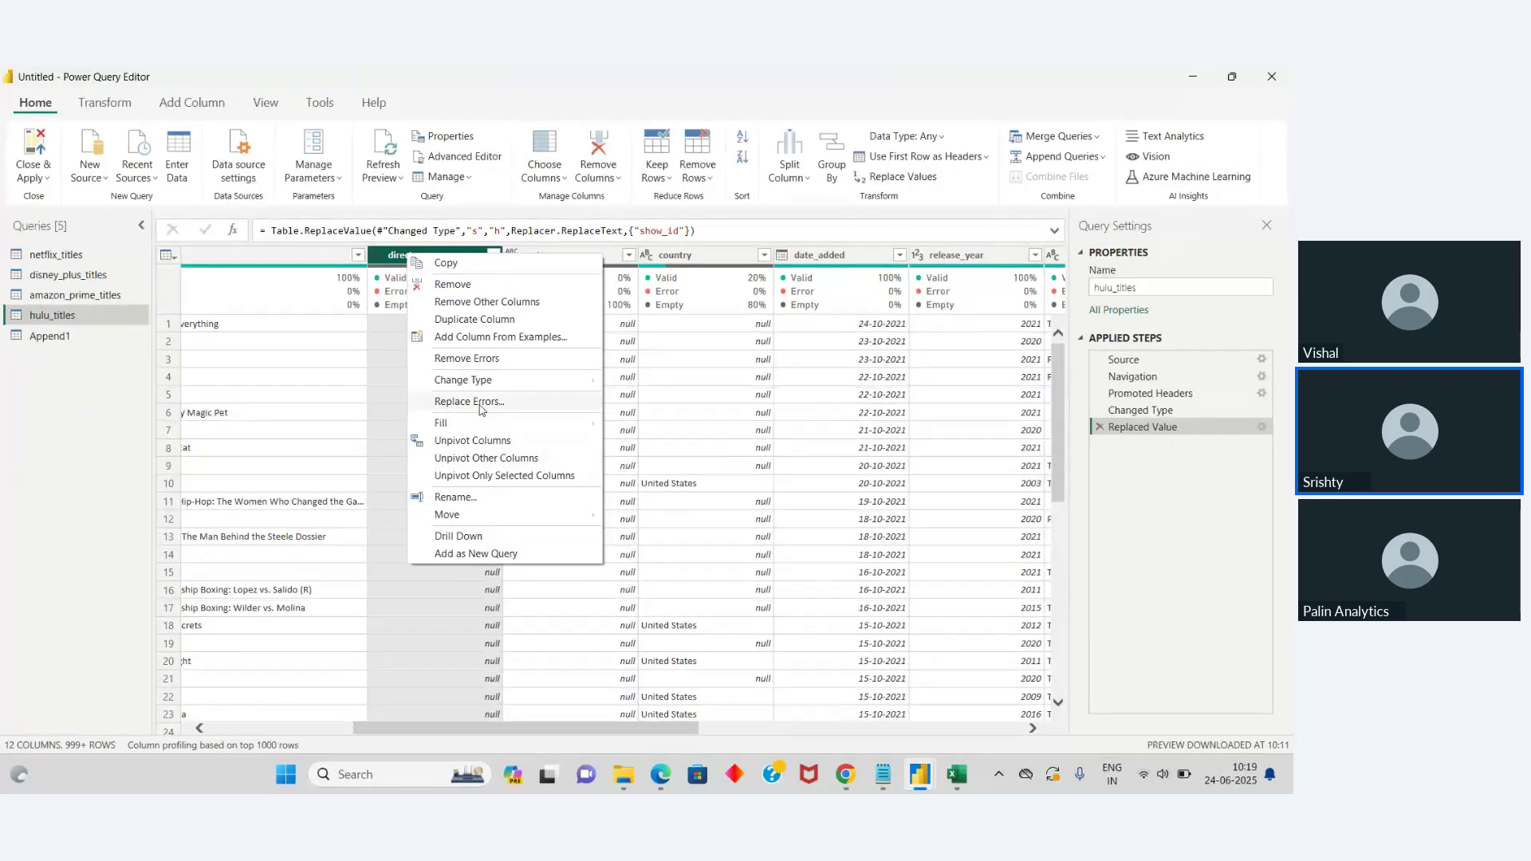
{"action": "left_click", "coordinate": [482, 406]}
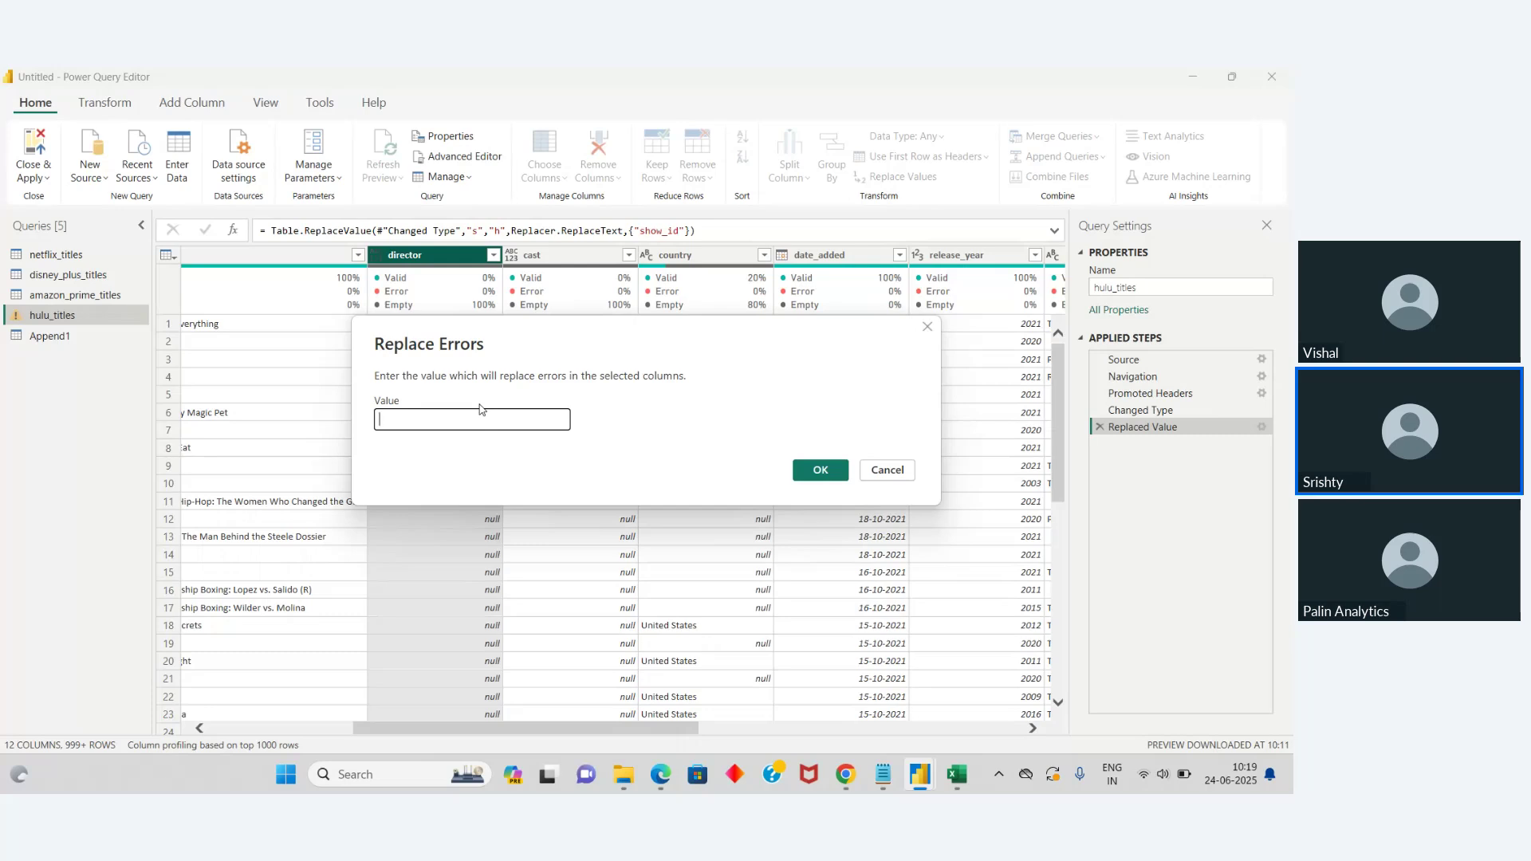
{"action": "type", "text": "N/A"}
{"action": "key", "text": "Return"}
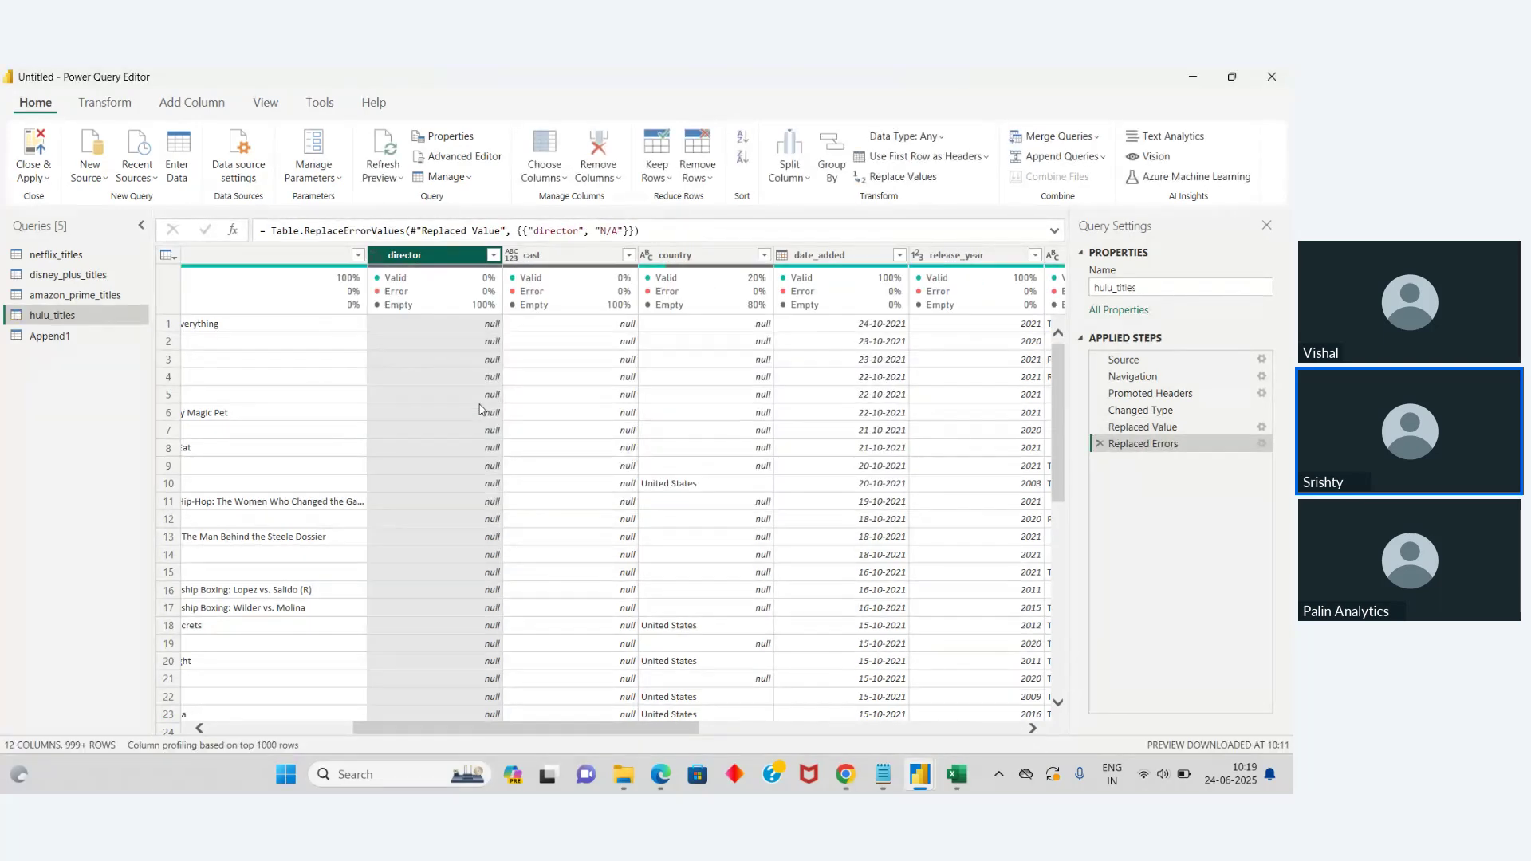
Step: Examine the director column's values in the hulu_titles query and look through its column operations for a way to replace values
{"action": "left_click", "coordinate": [579, 435]}
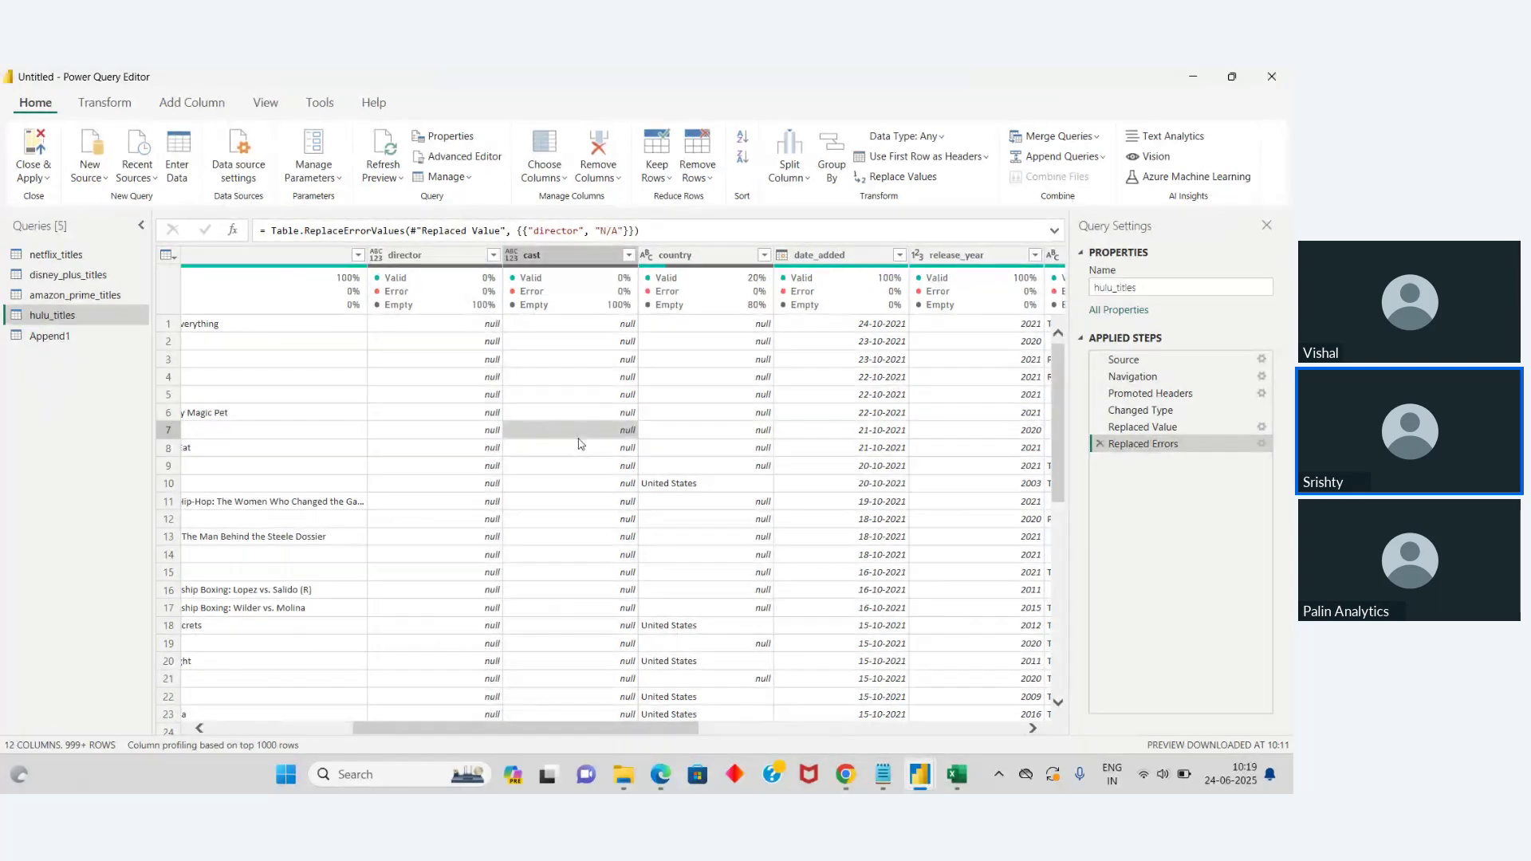
{"action": "left_click", "coordinate": [447, 384]}
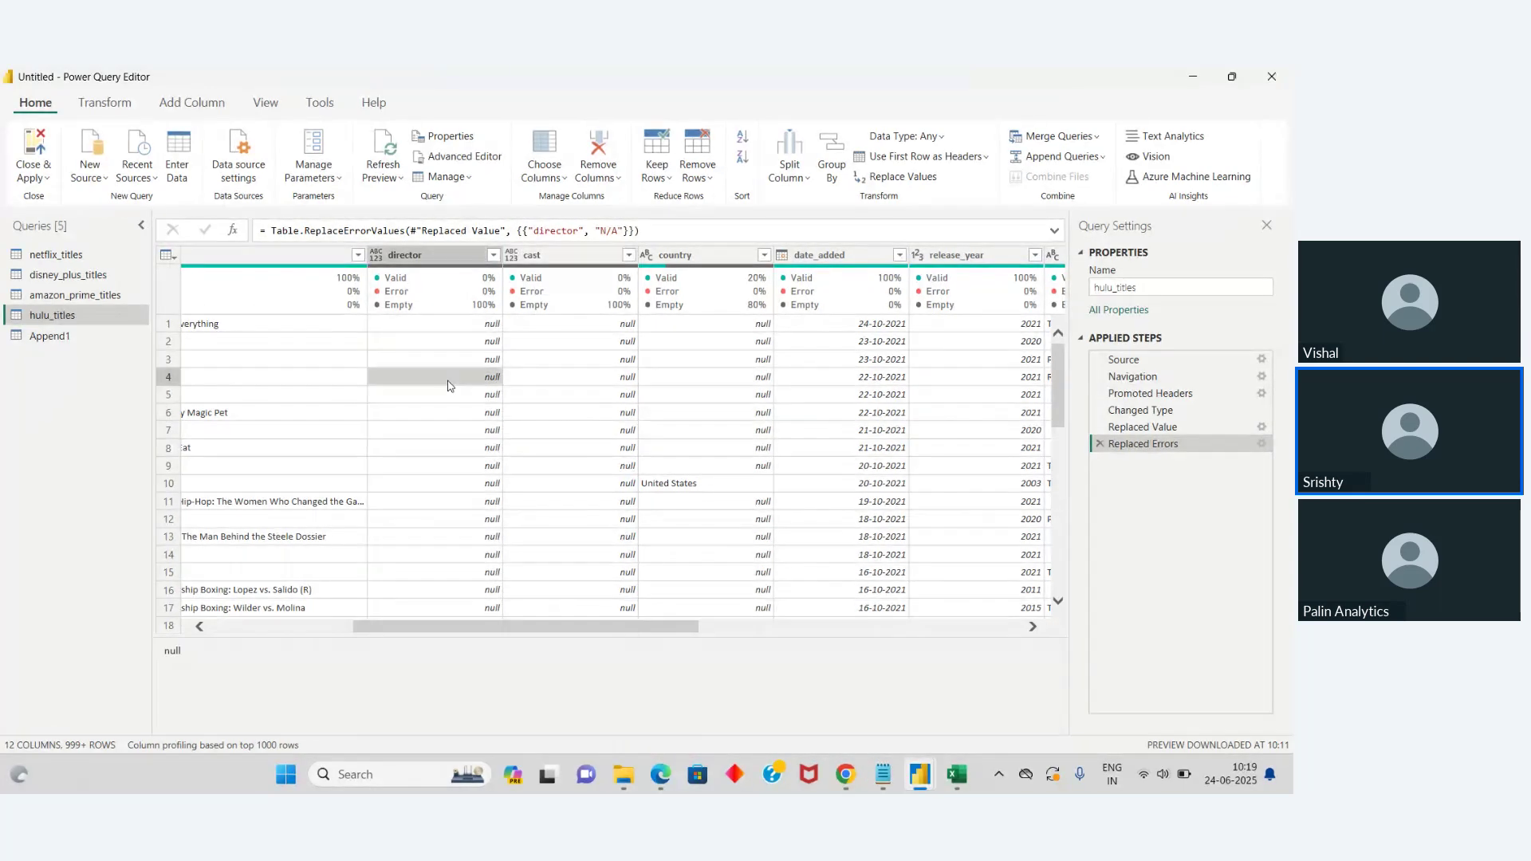
{"action": "left_click", "coordinate": [68, 296]}
{"action": "left_click", "coordinate": [56, 316]}
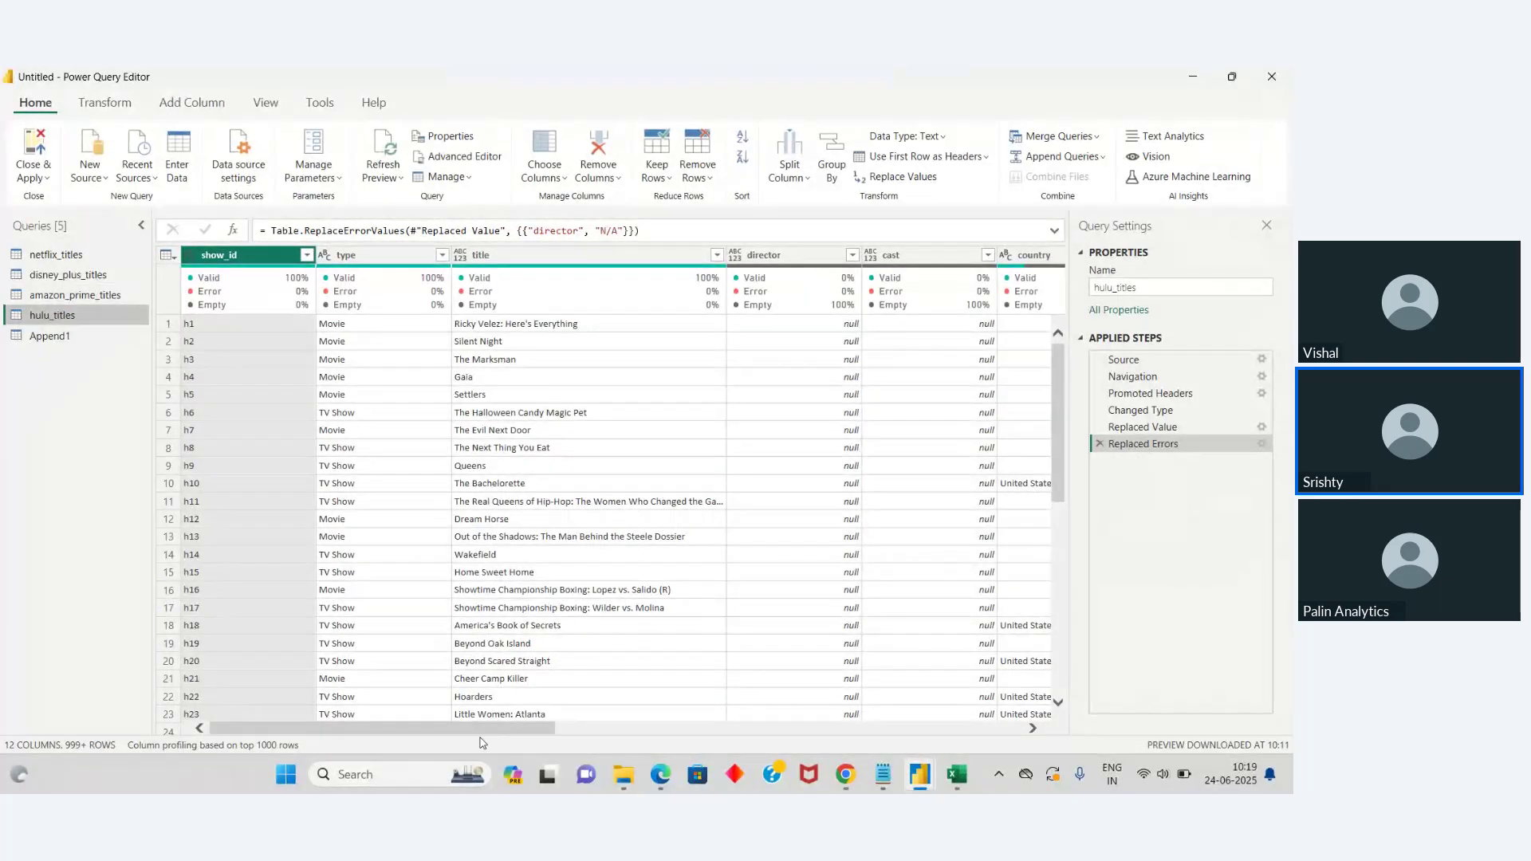
{"action": "left_click_drag", "start_coordinate": [504, 736], "coordinate": [619, 735]}
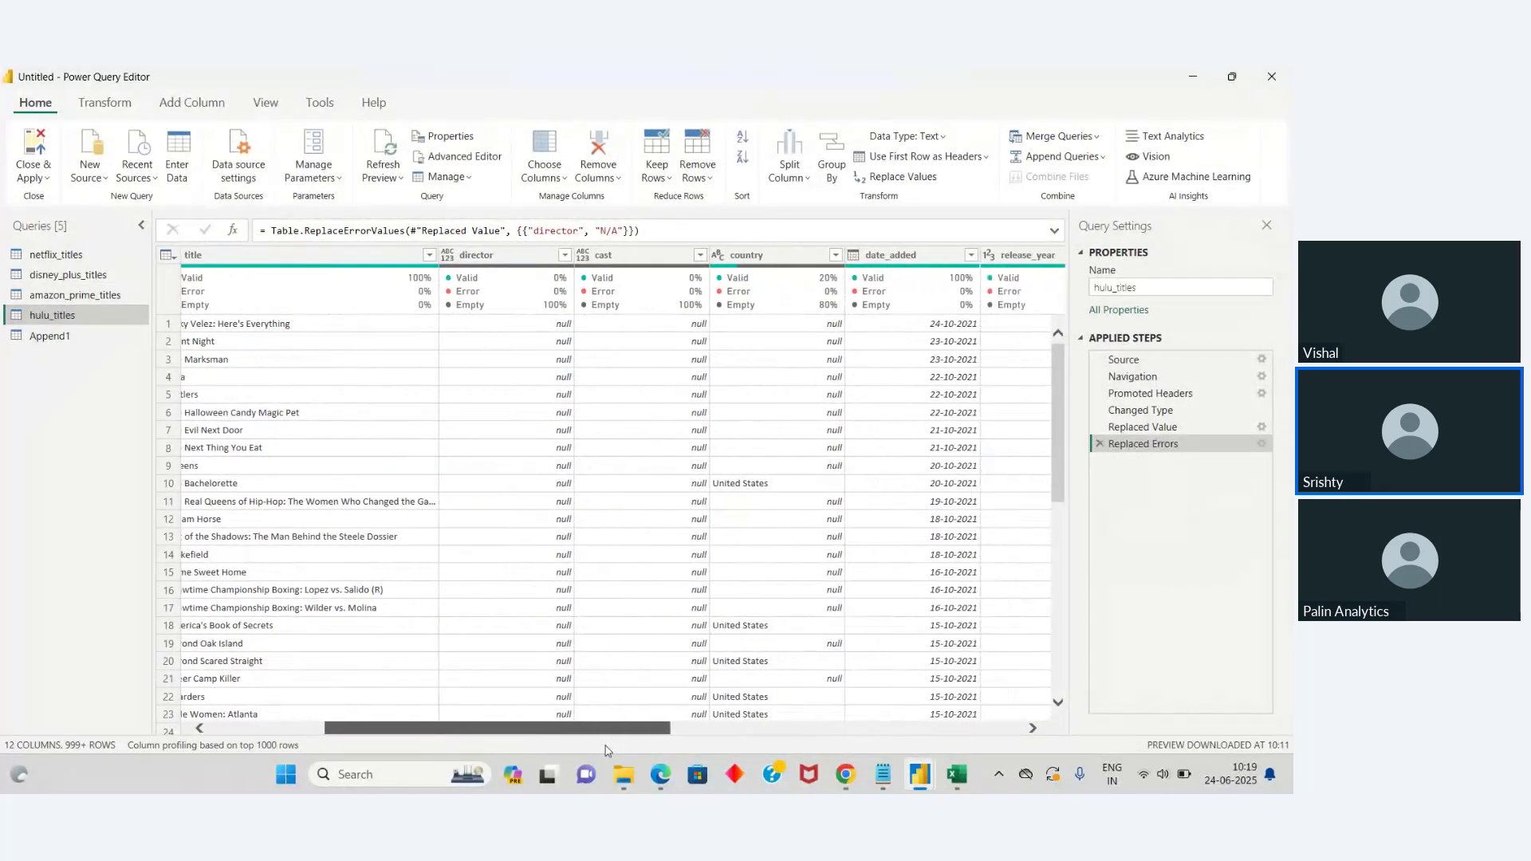
{"action": "left_click", "coordinate": [512, 259]}
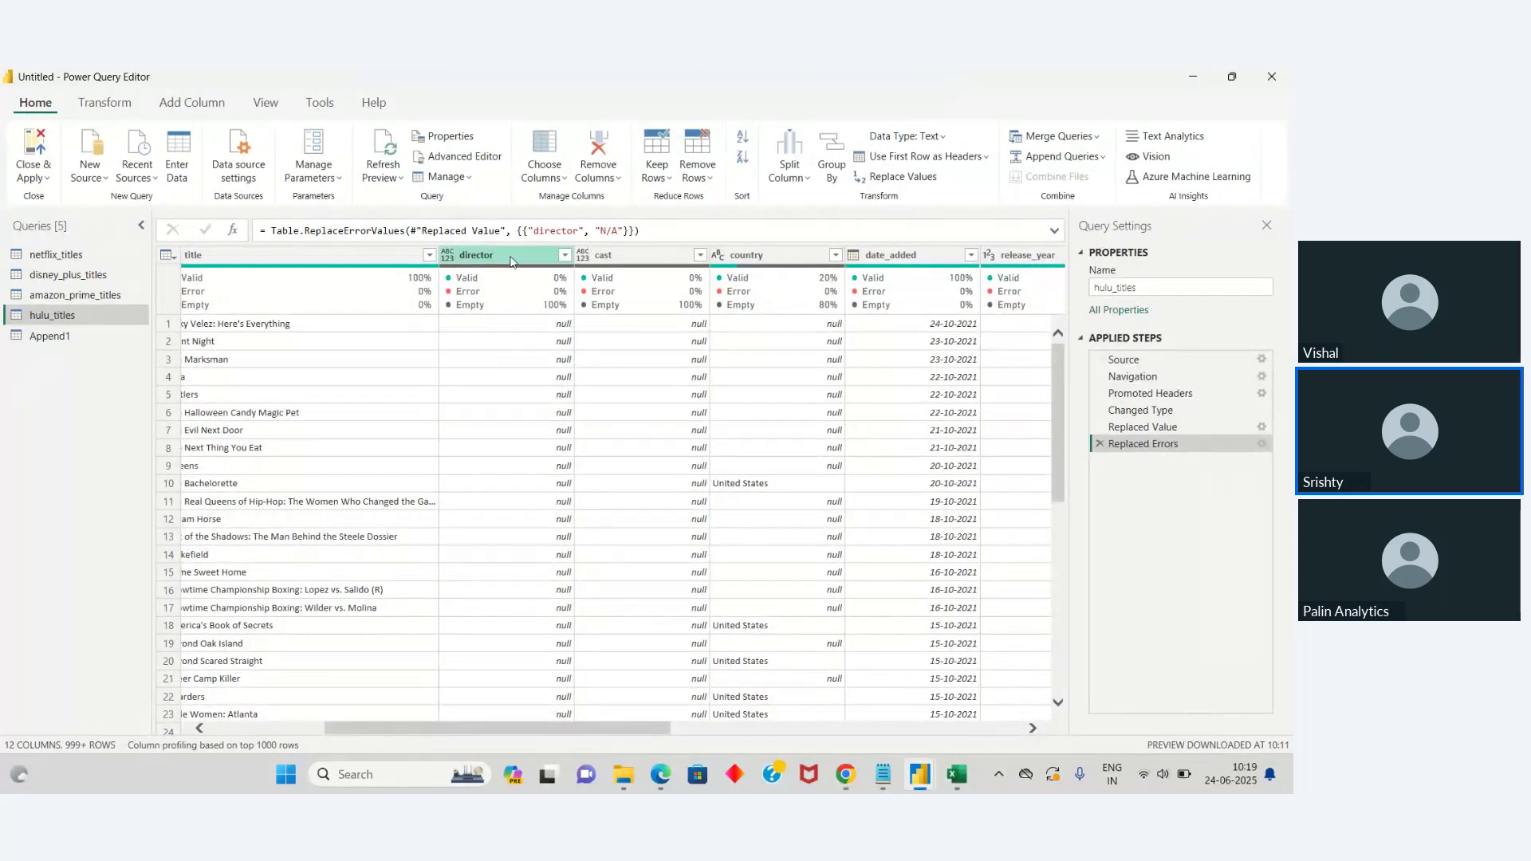
{"action": "right_click", "coordinate": [512, 260]}
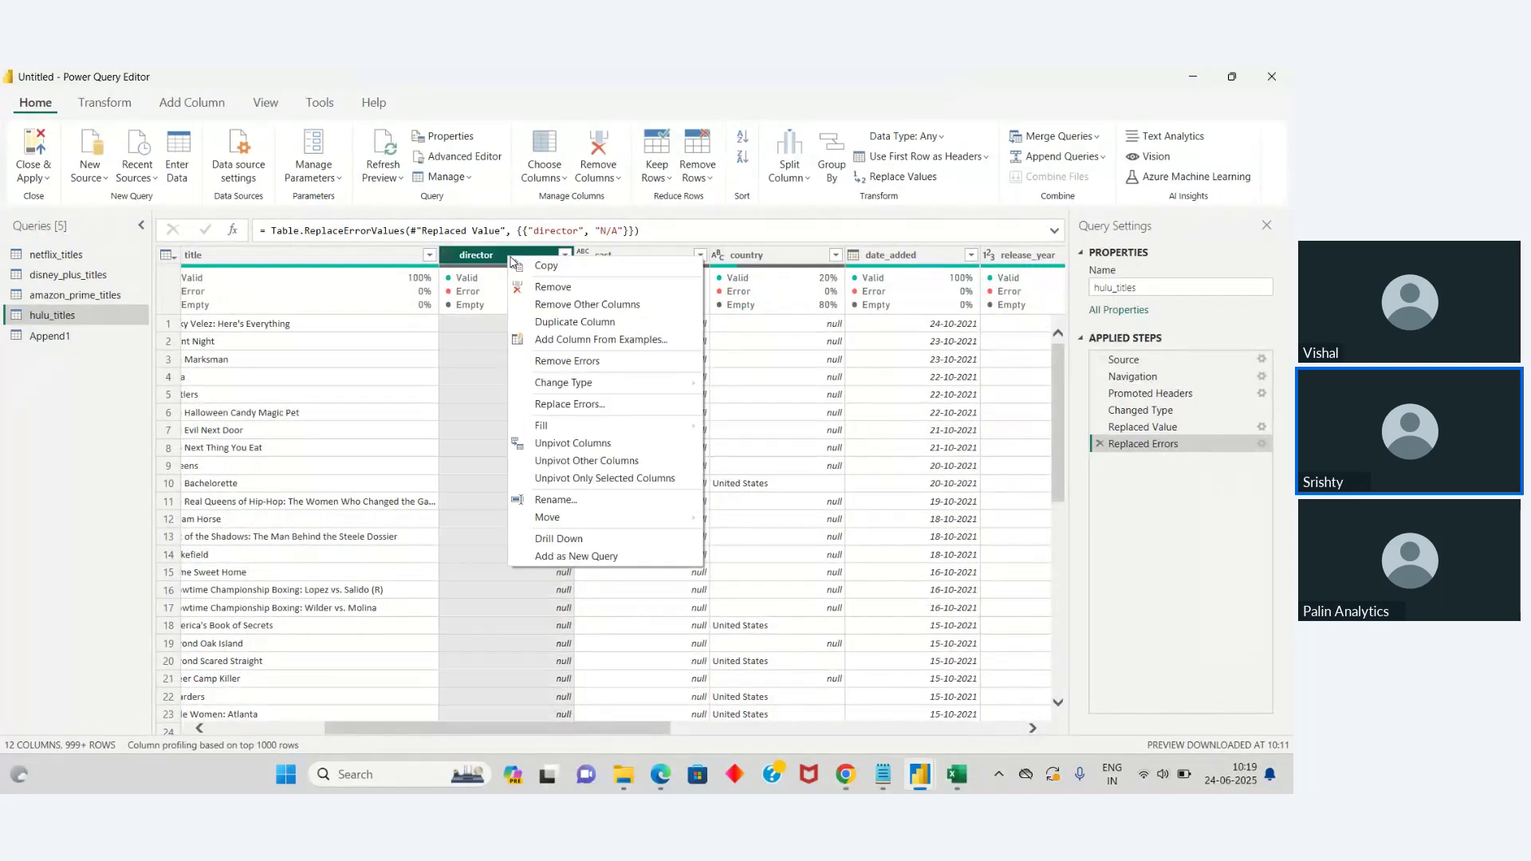
{"action": "left_click", "coordinate": [483, 360]}
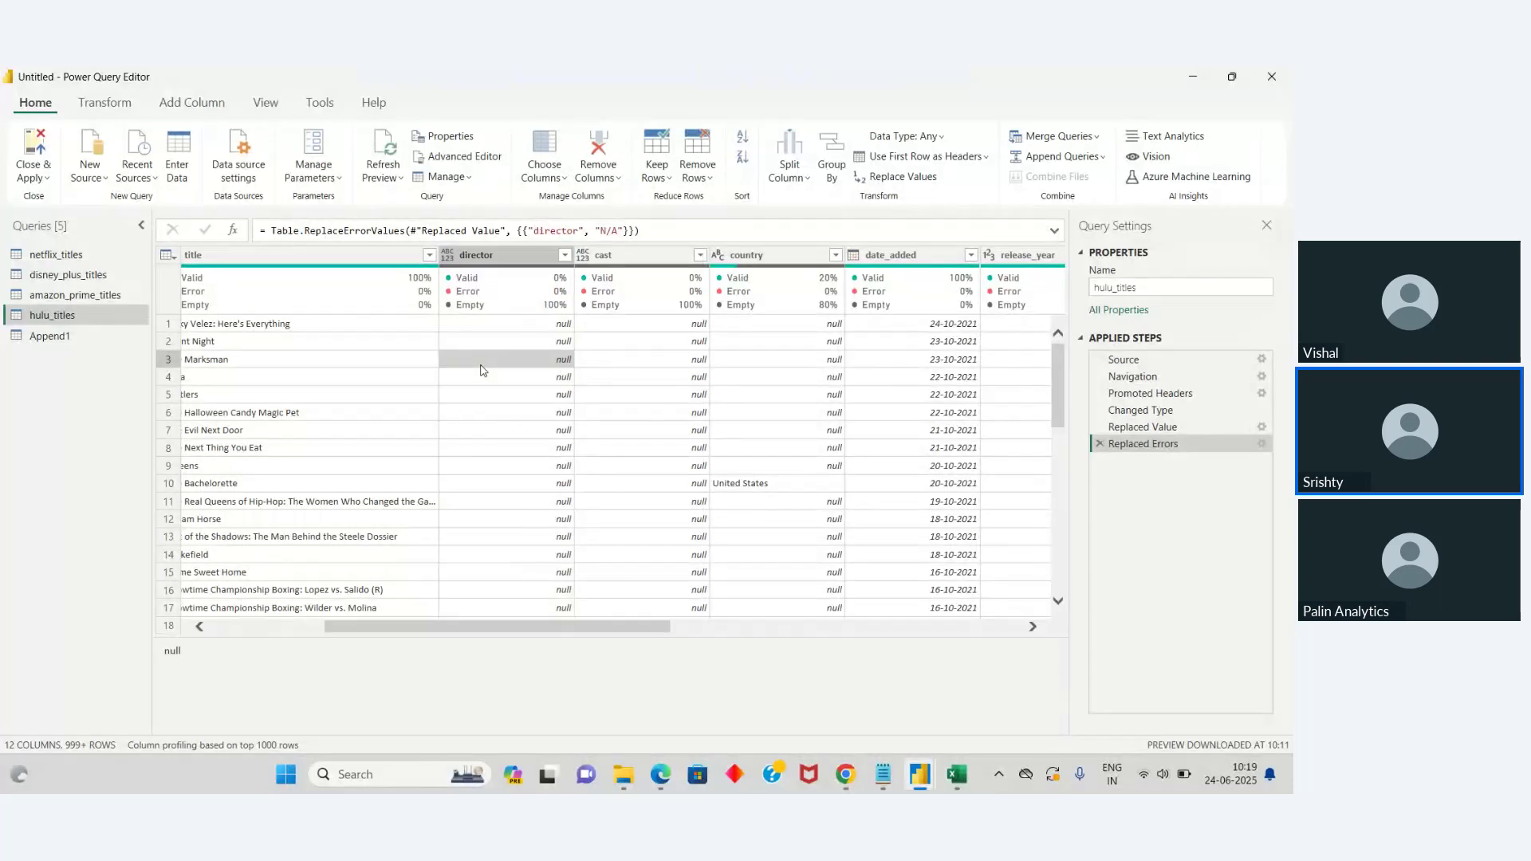
{"action": "right_click", "coordinate": [485, 258]}
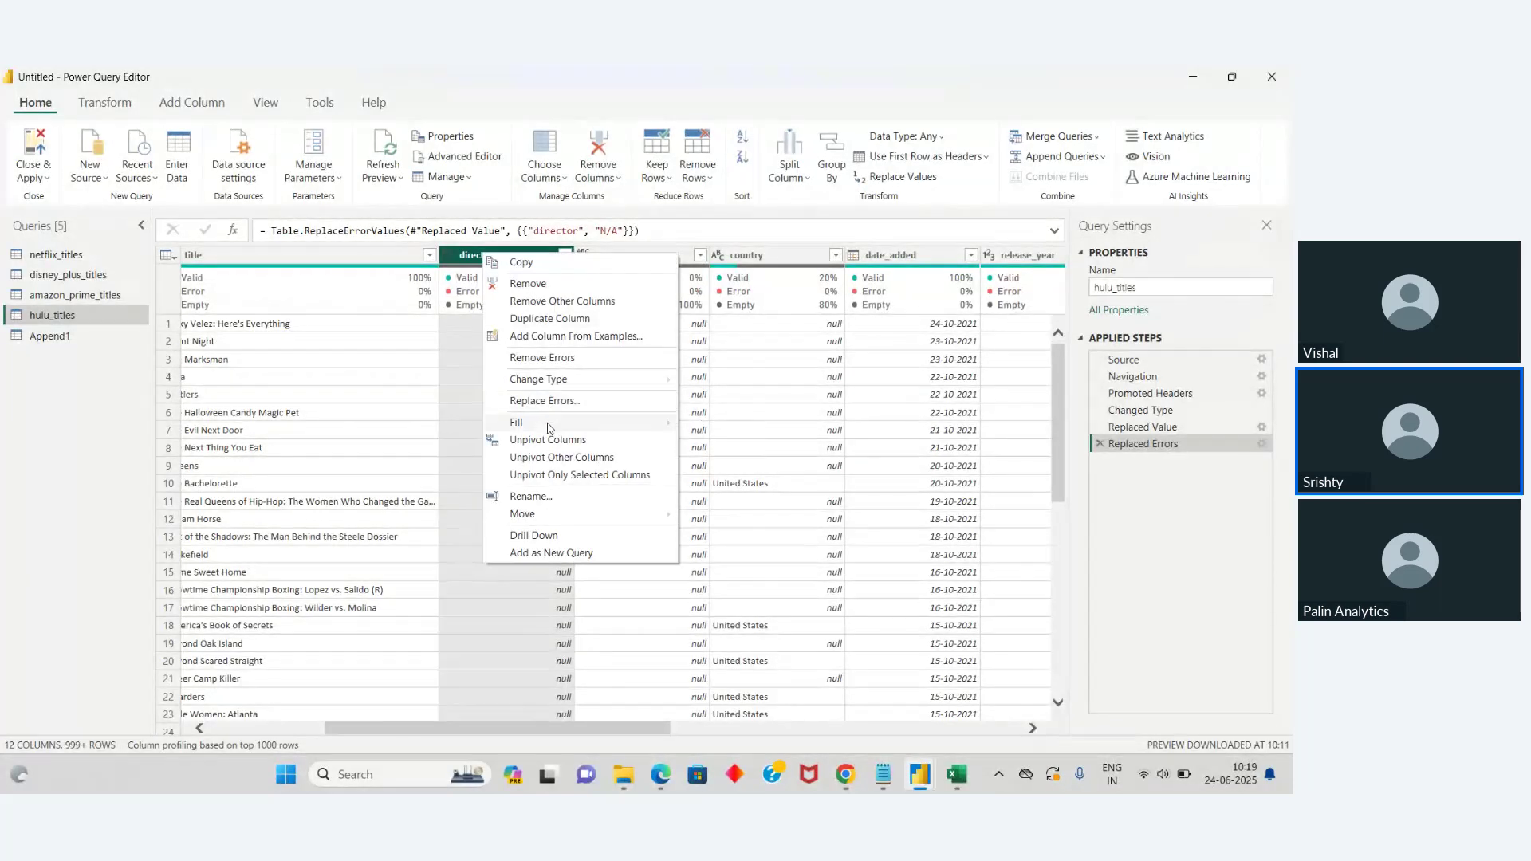
{"action": "mouse_move", "coordinate": [548, 425]}
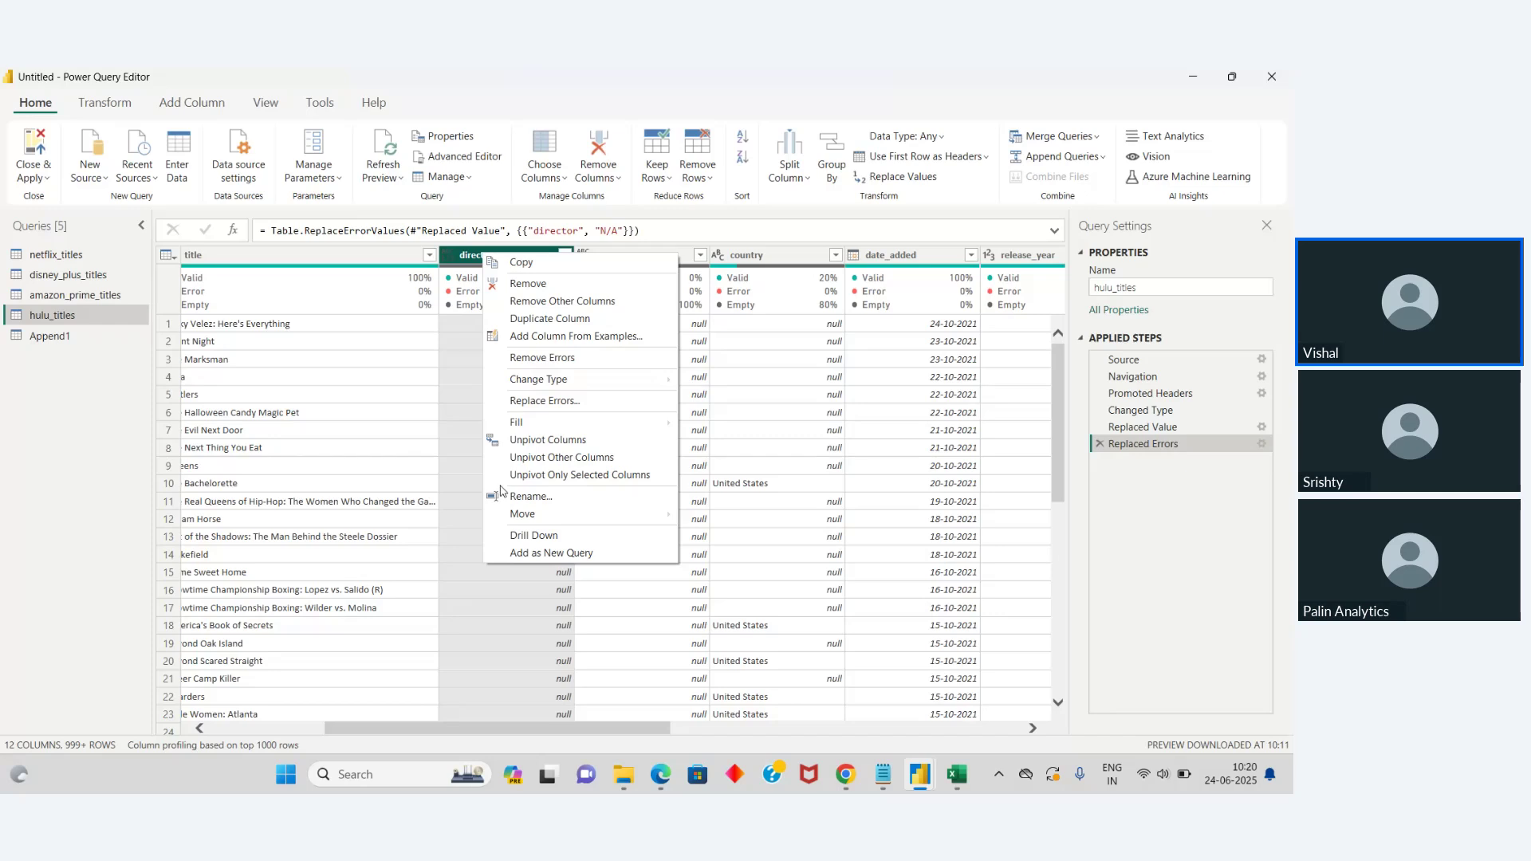
{"action": "left_click", "coordinate": [873, 451]}
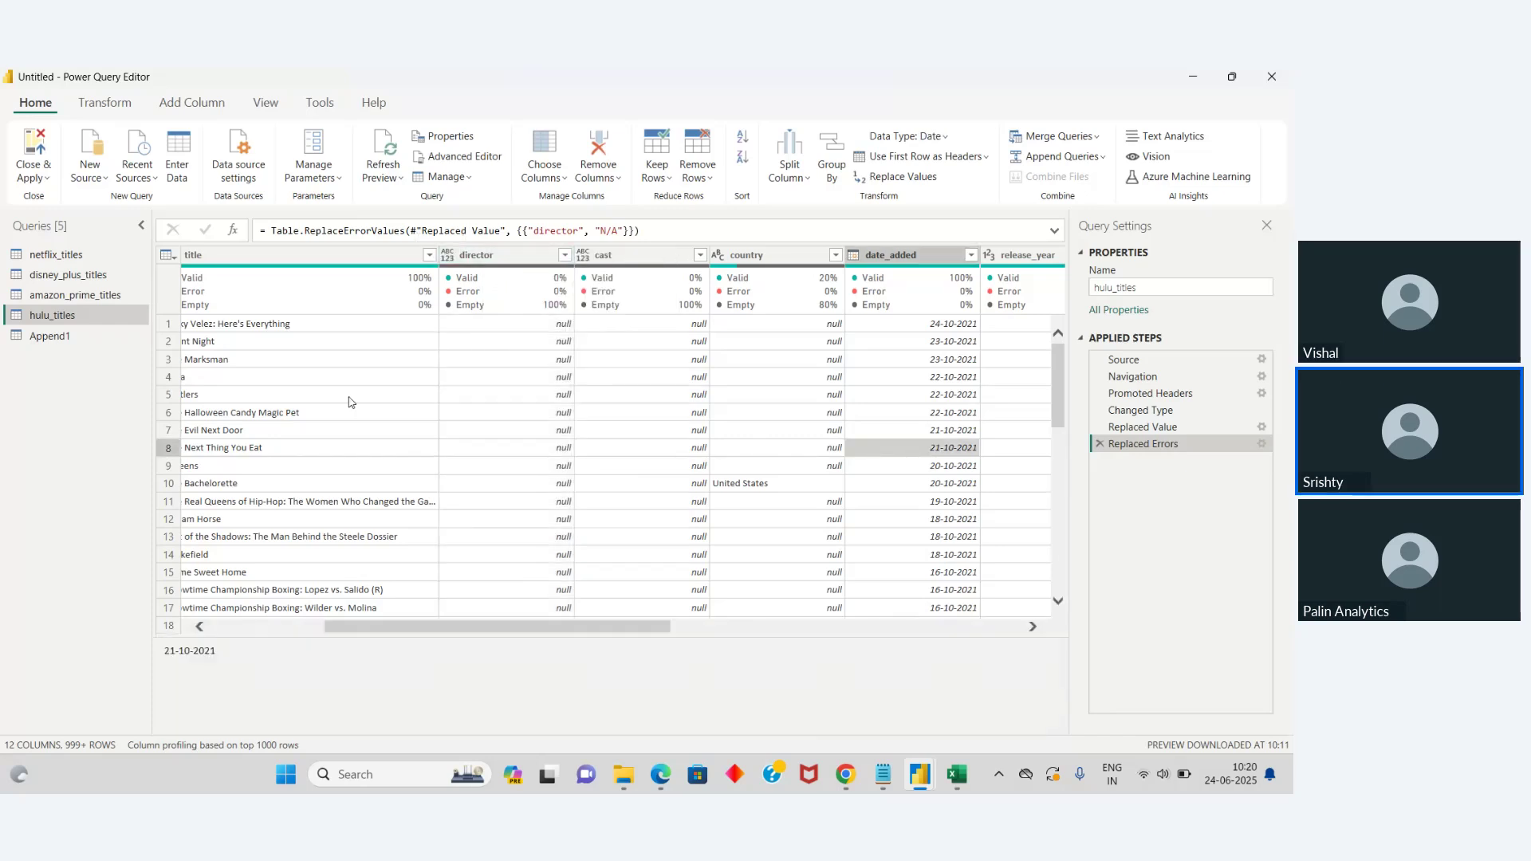
{"action": "left_click", "coordinate": [80, 315]}
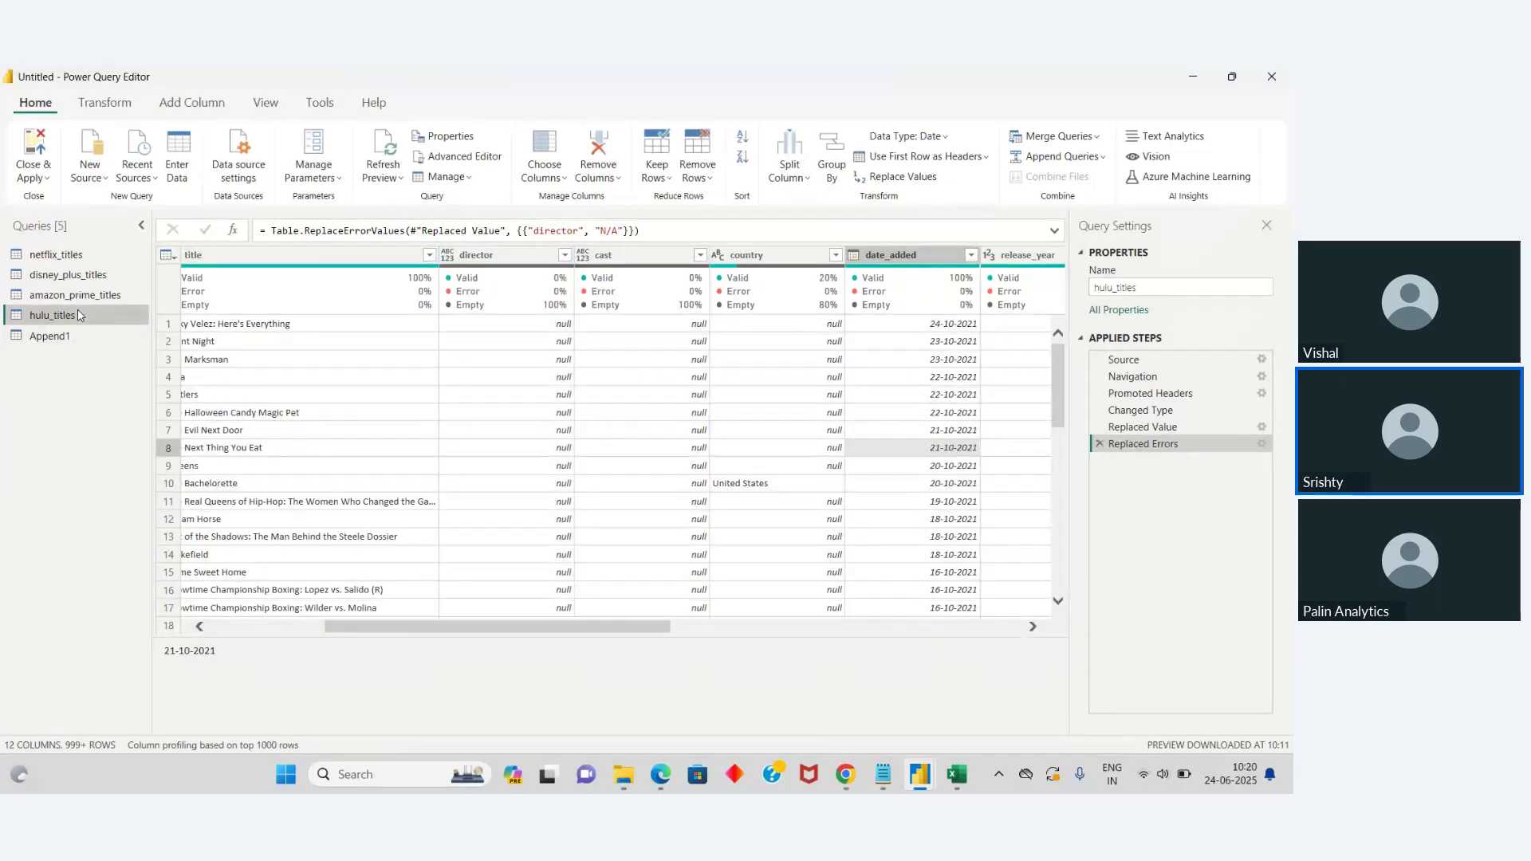
Step: Check the director column's filter values in the hulu_titles query, and examine the source director column in Excel's hulu excel workbook with columns widened to fit
{"action": "left_click", "coordinate": [565, 257]}
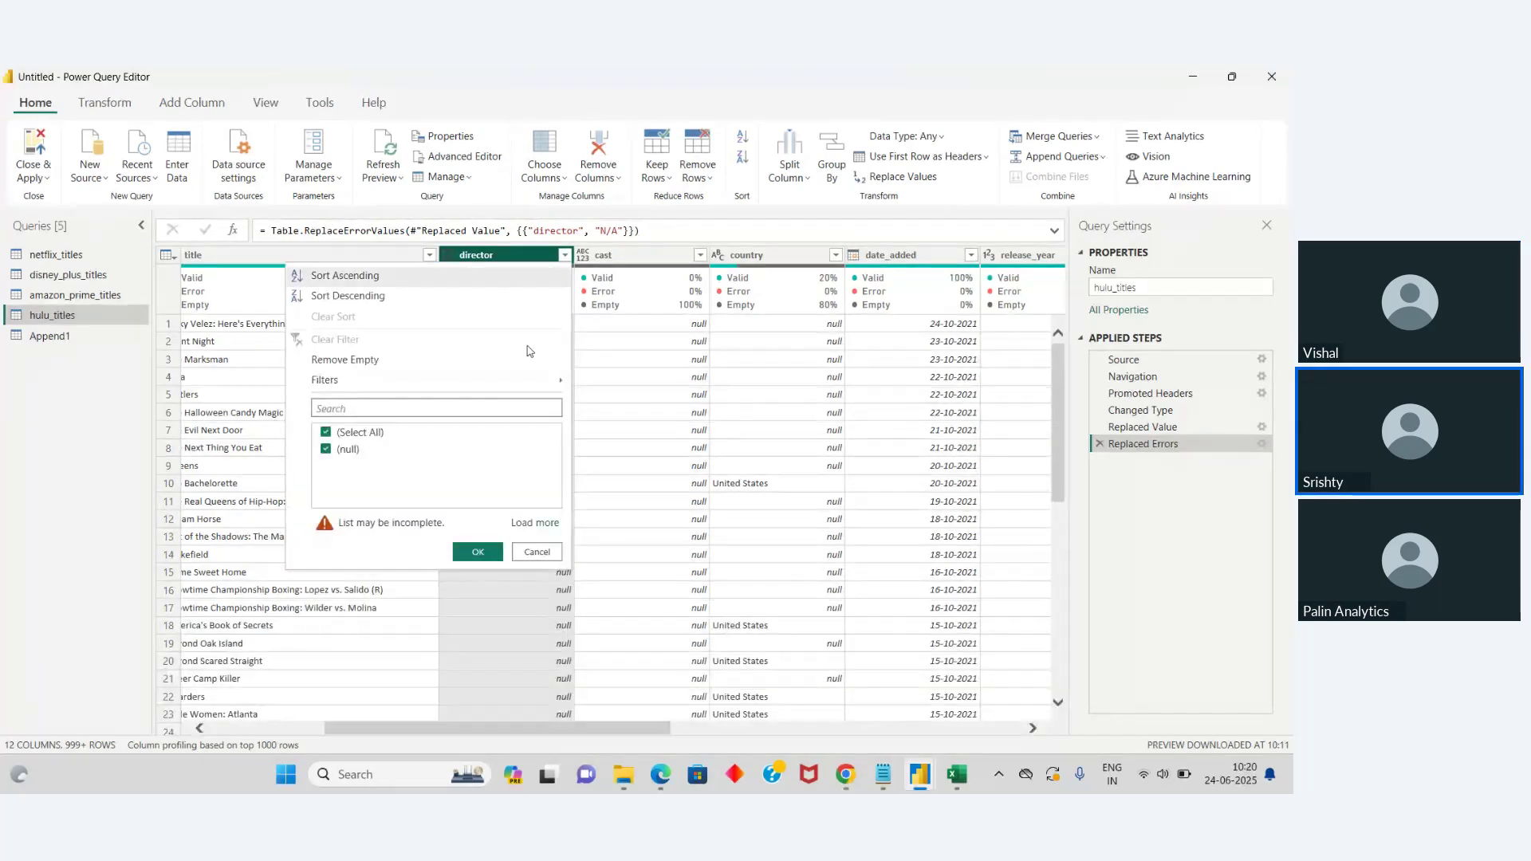
{"action": "left_click", "coordinate": [551, 555]}
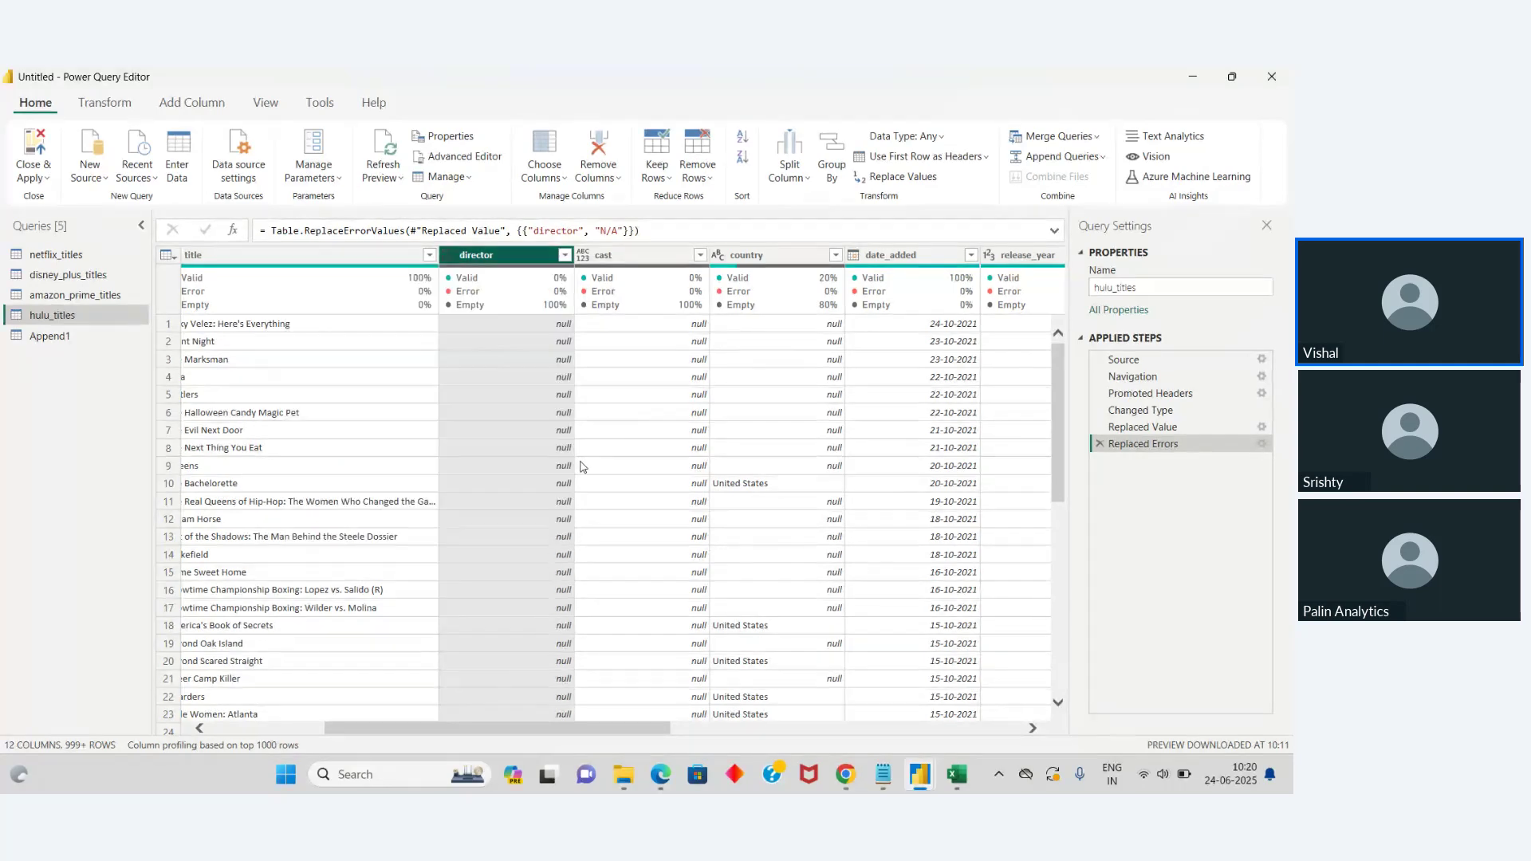
{"action": "mouse_move", "coordinate": [957, 775]}
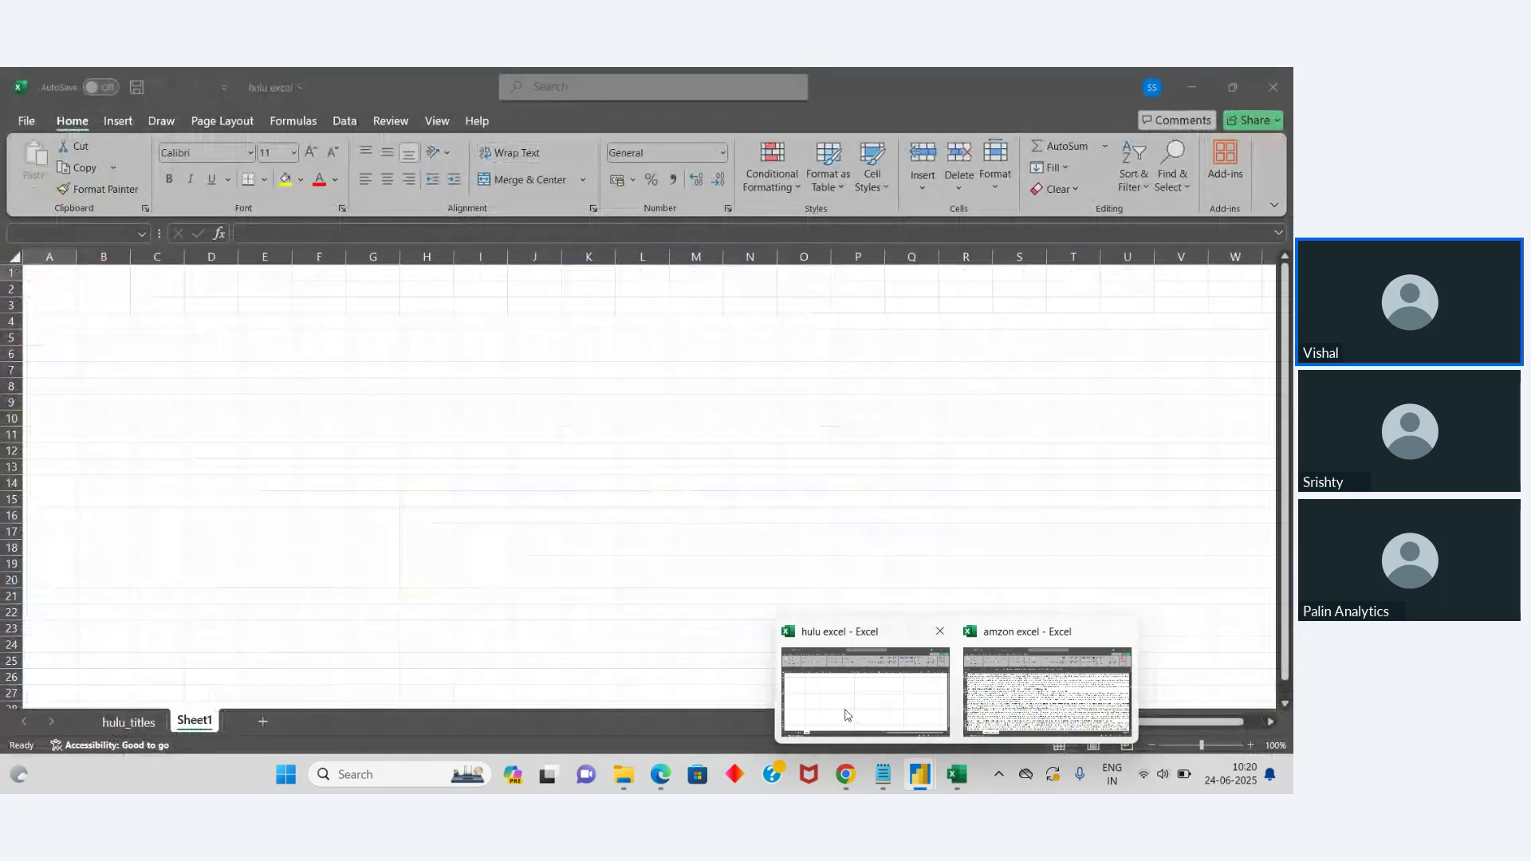
{"action": "left_click", "coordinate": [844, 711]}
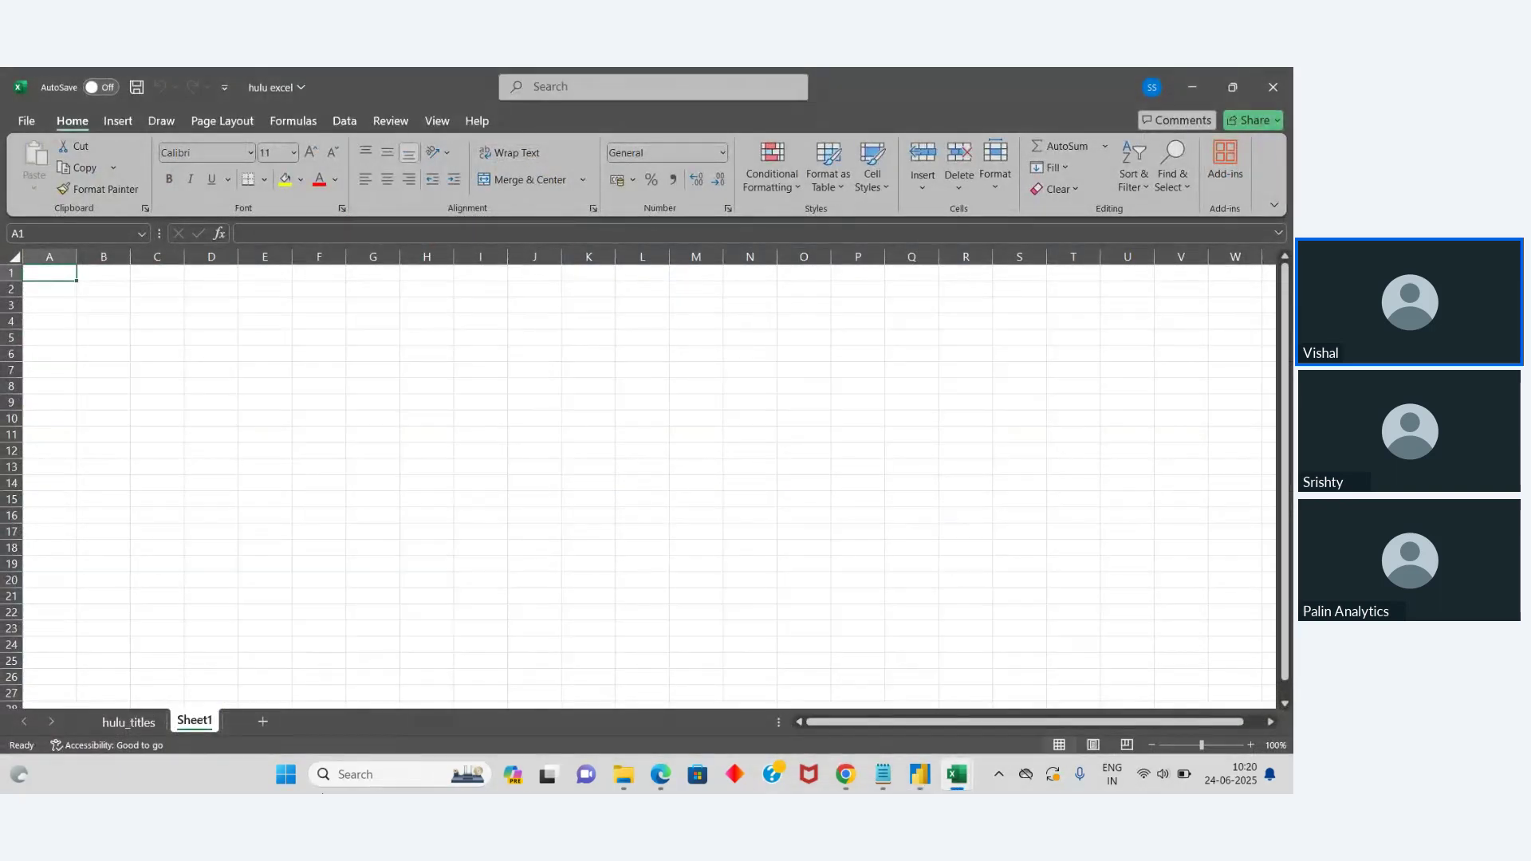
{"action": "left_click", "coordinate": [128, 722]}
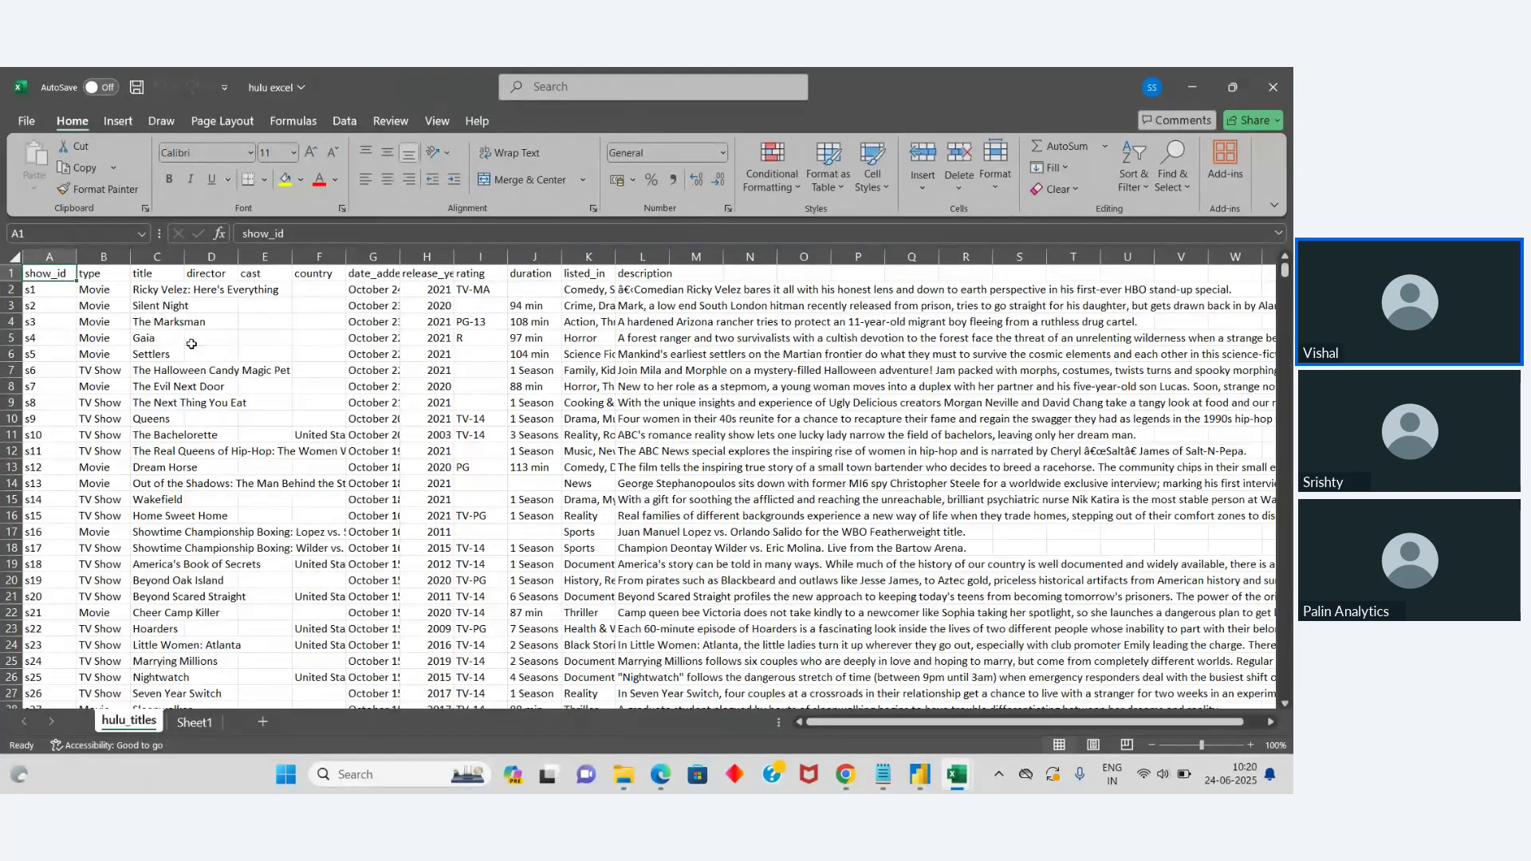
{"action": "key", "text": "ctrl+shift+End"}
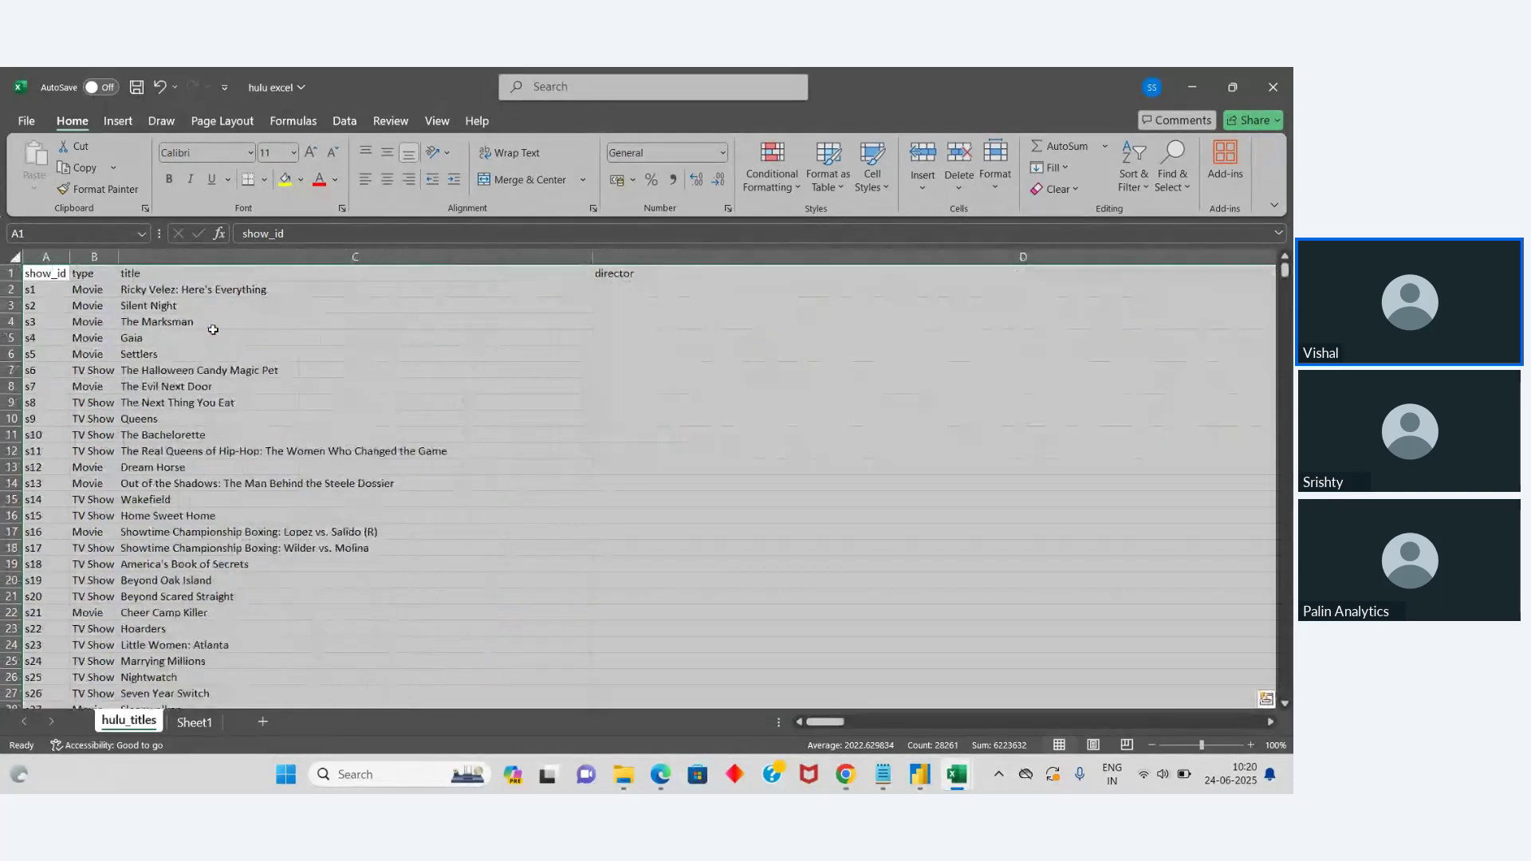
{"action": "left_click", "coordinate": [646, 438]}
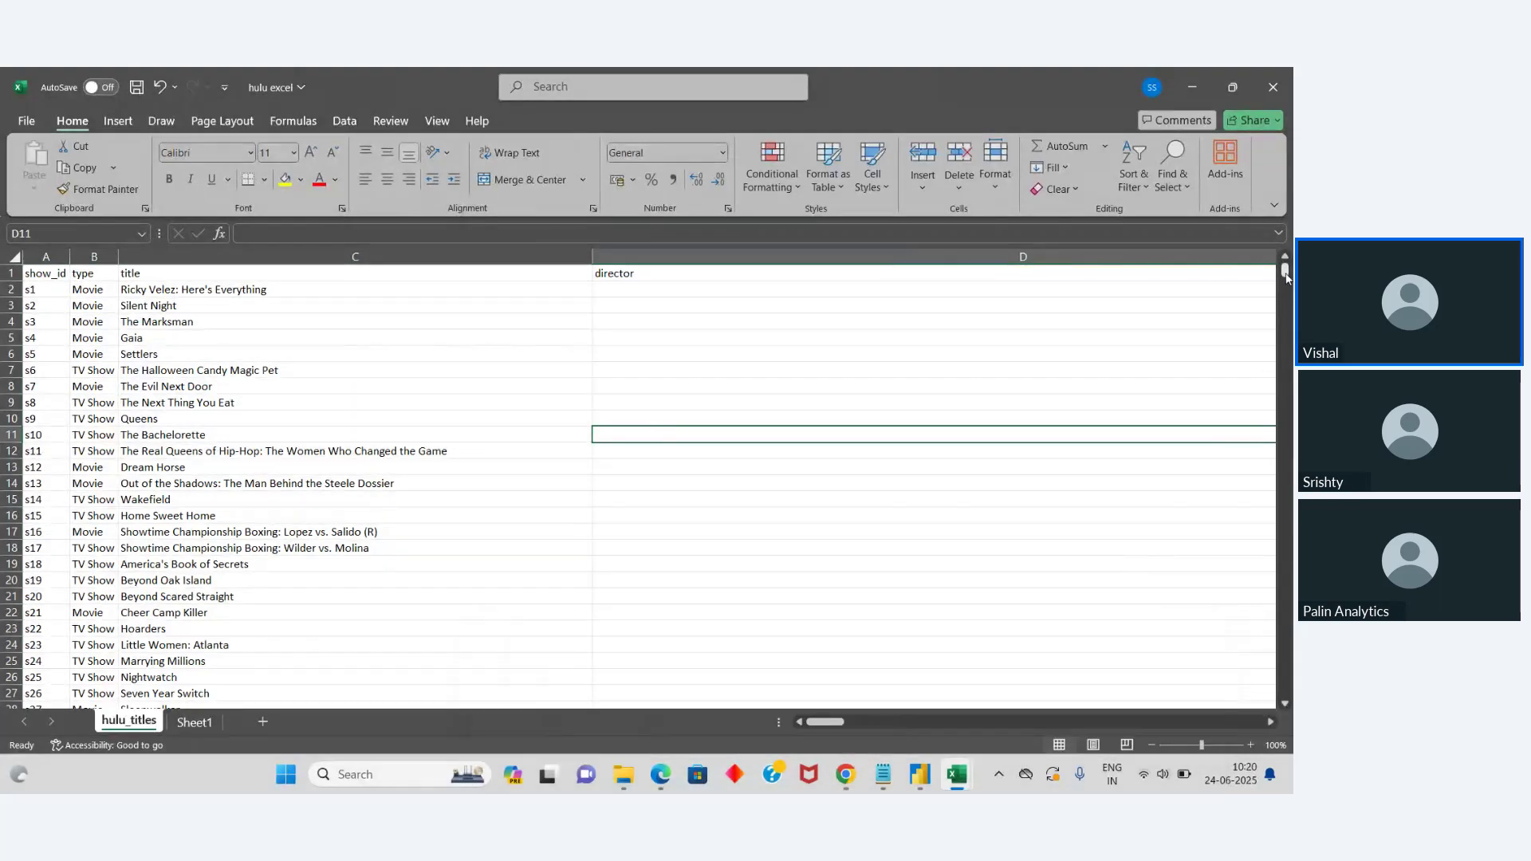
{"action": "left_click_drag", "start_coordinate": [1284, 271], "coordinate": [1285, 428]}
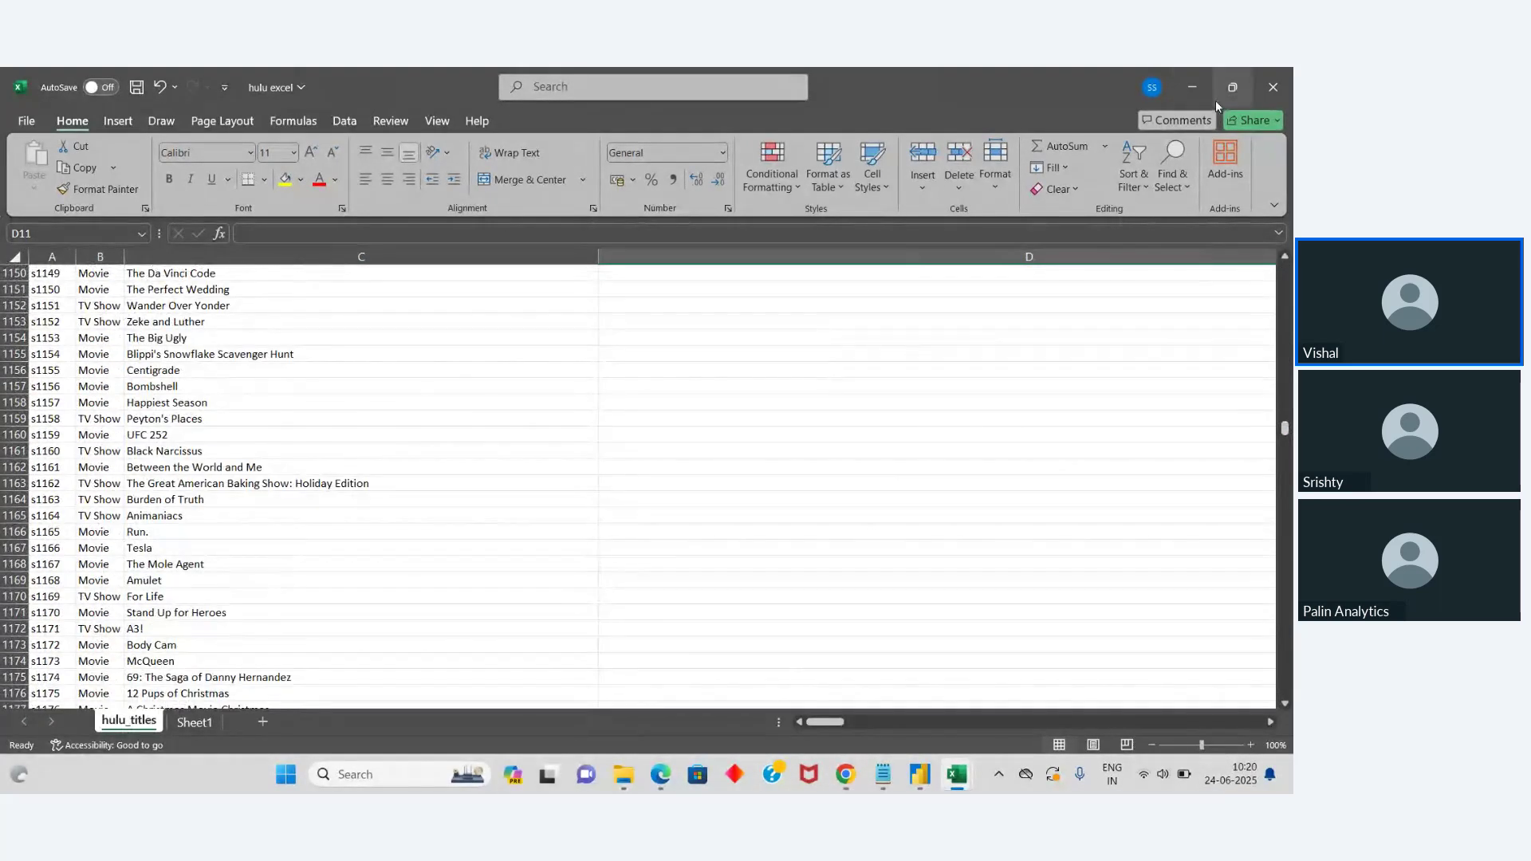
{"action": "left_click", "coordinate": [1198, 89]}
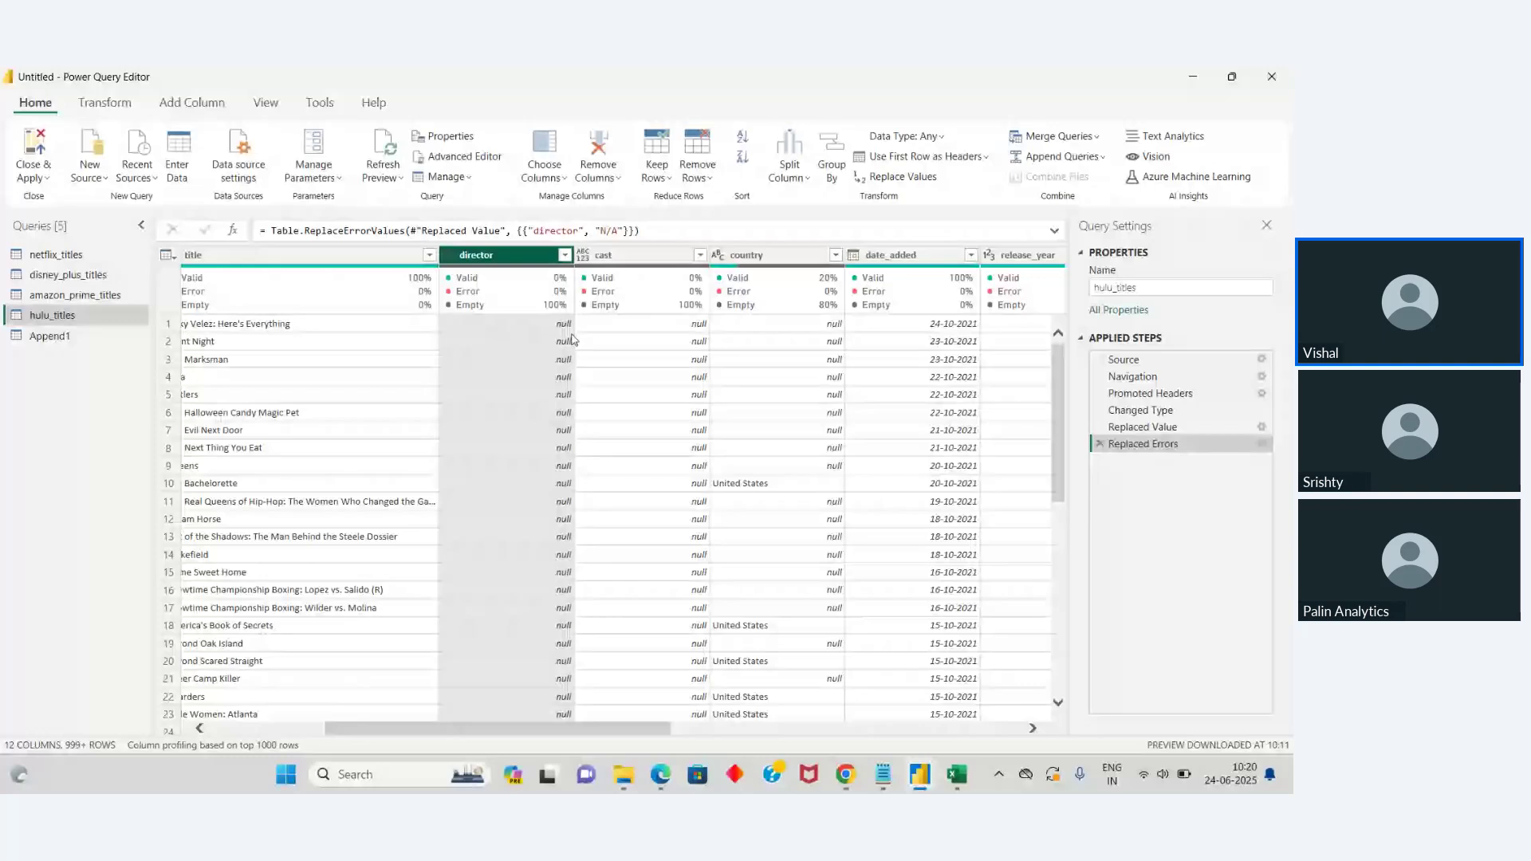
Step: Look through the column operations for director and cast in the hulu_titles query, and check the filter values of cast and country
{"action": "mouse_move", "coordinate": [518, 264]}
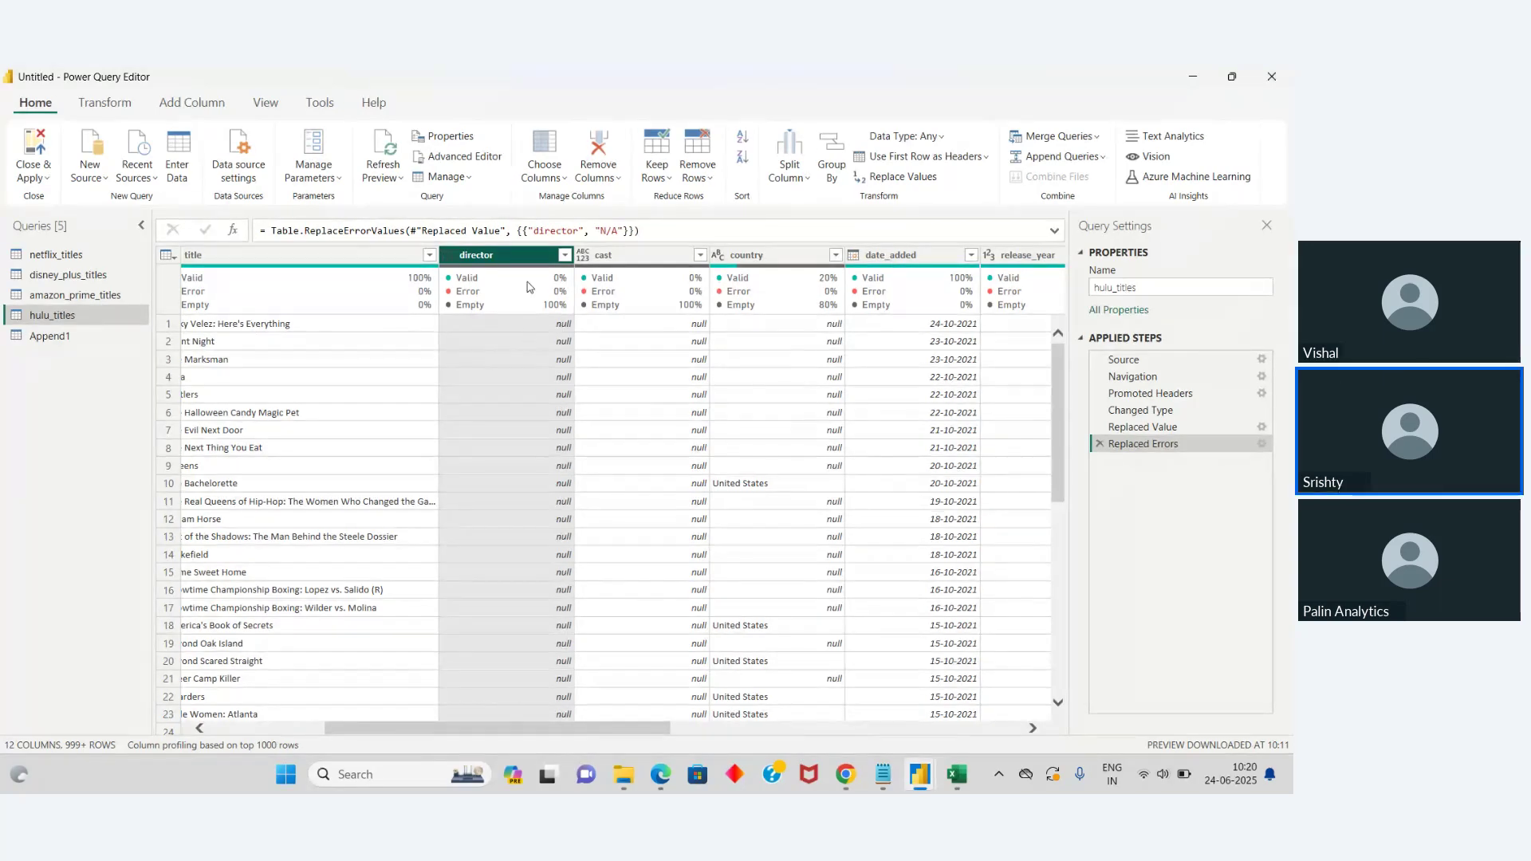
{"action": "right_click", "coordinate": [517, 260]}
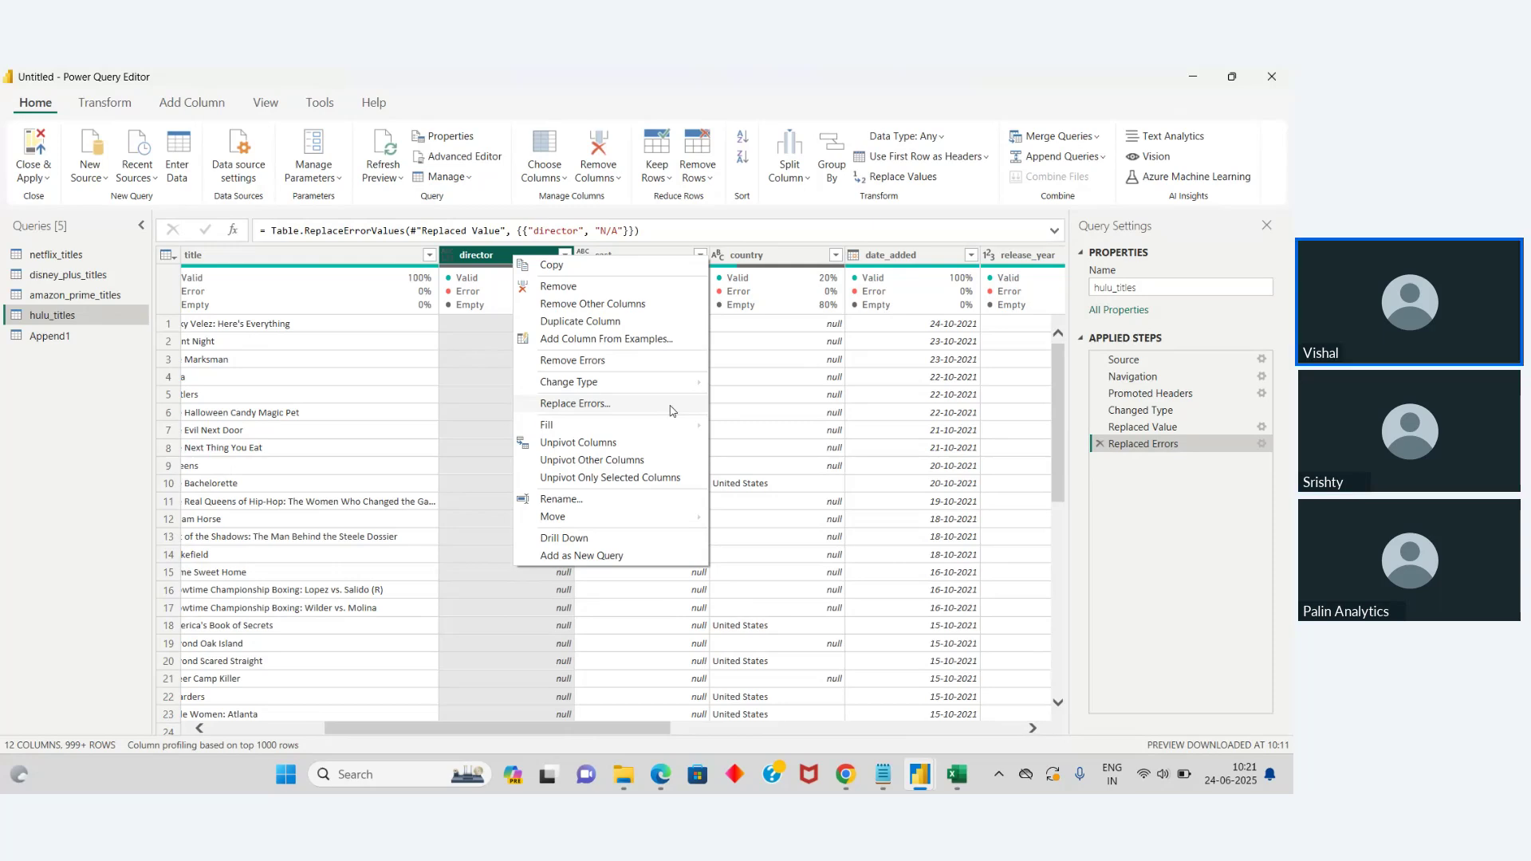
{"action": "left_click", "coordinate": [503, 329]}
{"action": "left_click", "coordinate": [613, 263]}
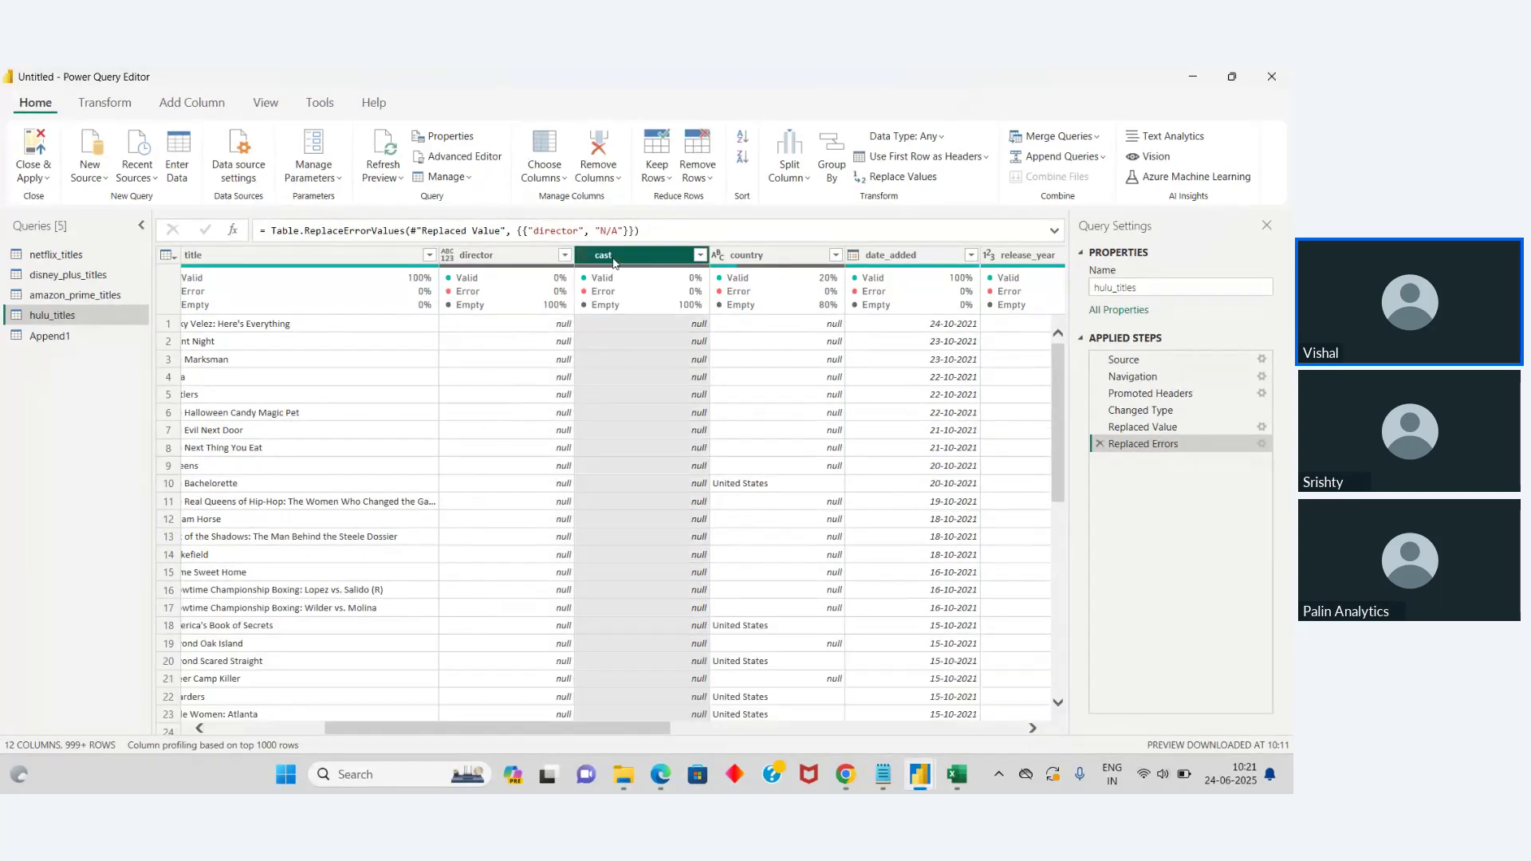
{"action": "right_click", "coordinate": [613, 263]}
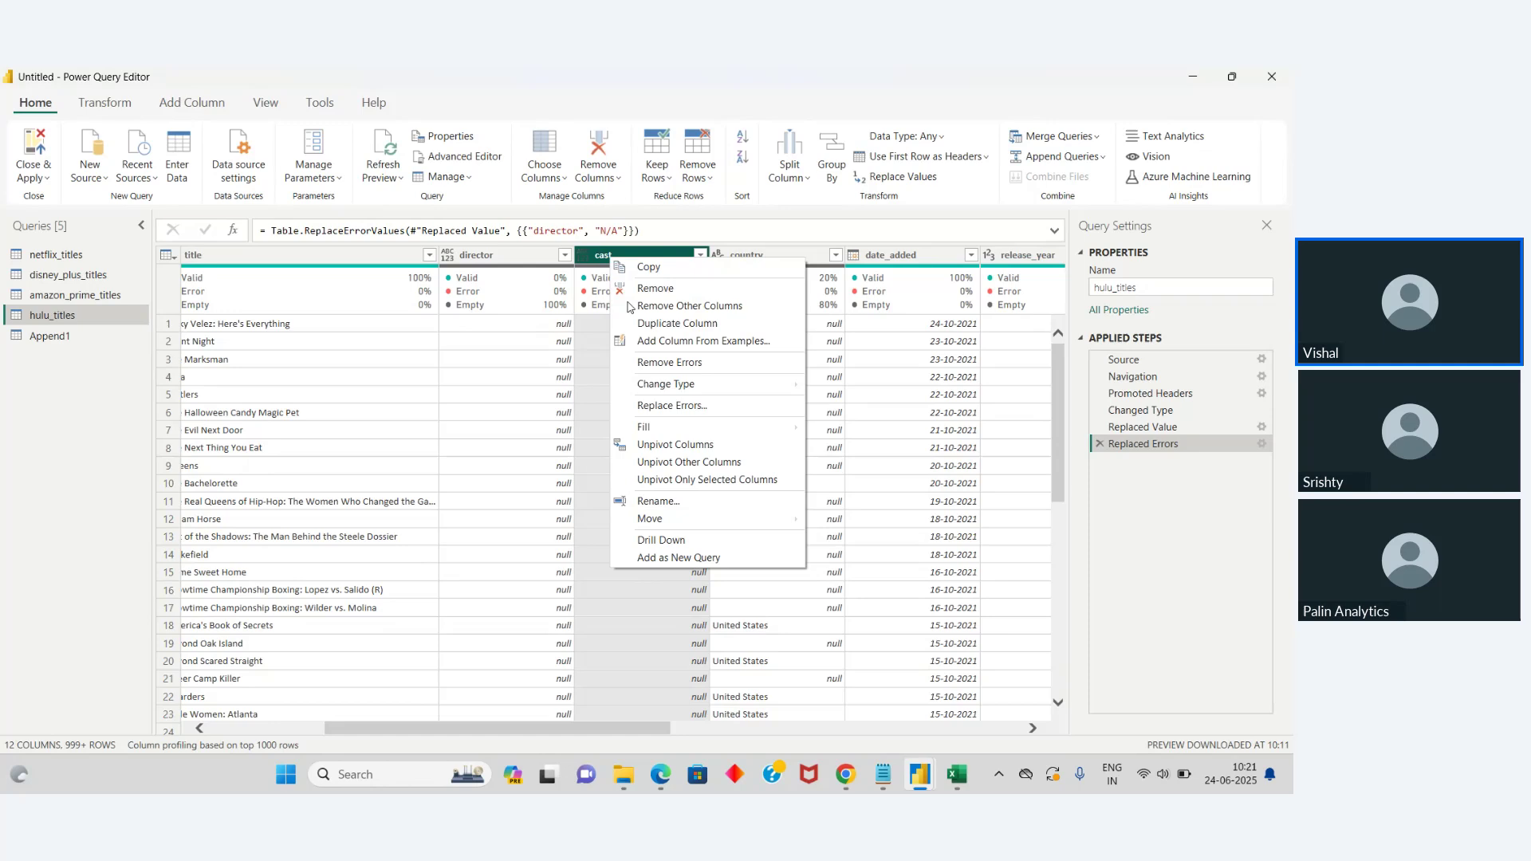
{"action": "left_click", "coordinate": [569, 373]}
{"action": "left_click", "coordinate": [568, 374]}
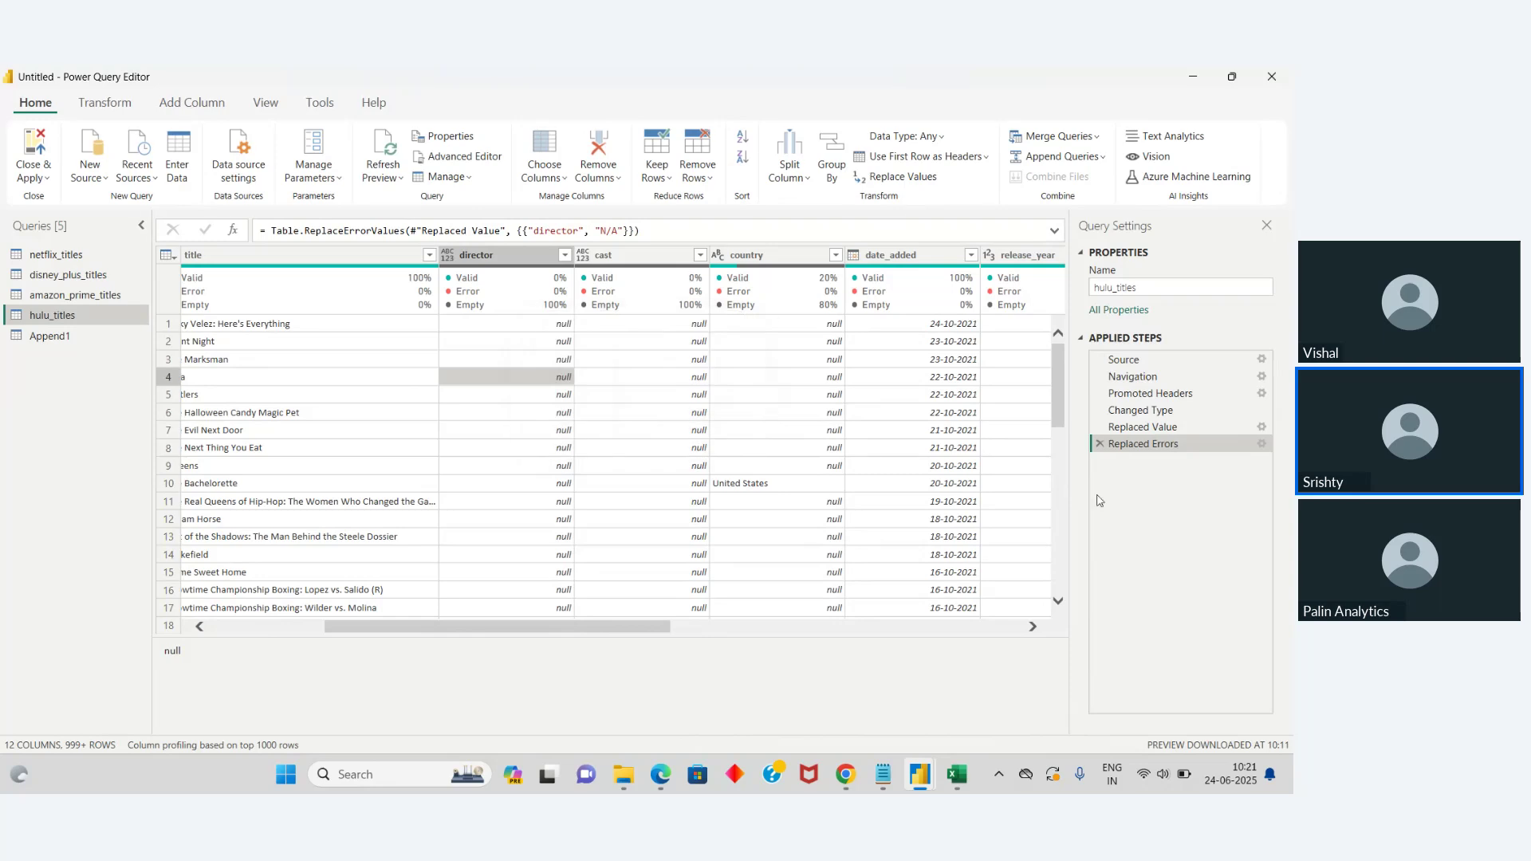
{"action": "left_click", "coordinate": [688, 255]}
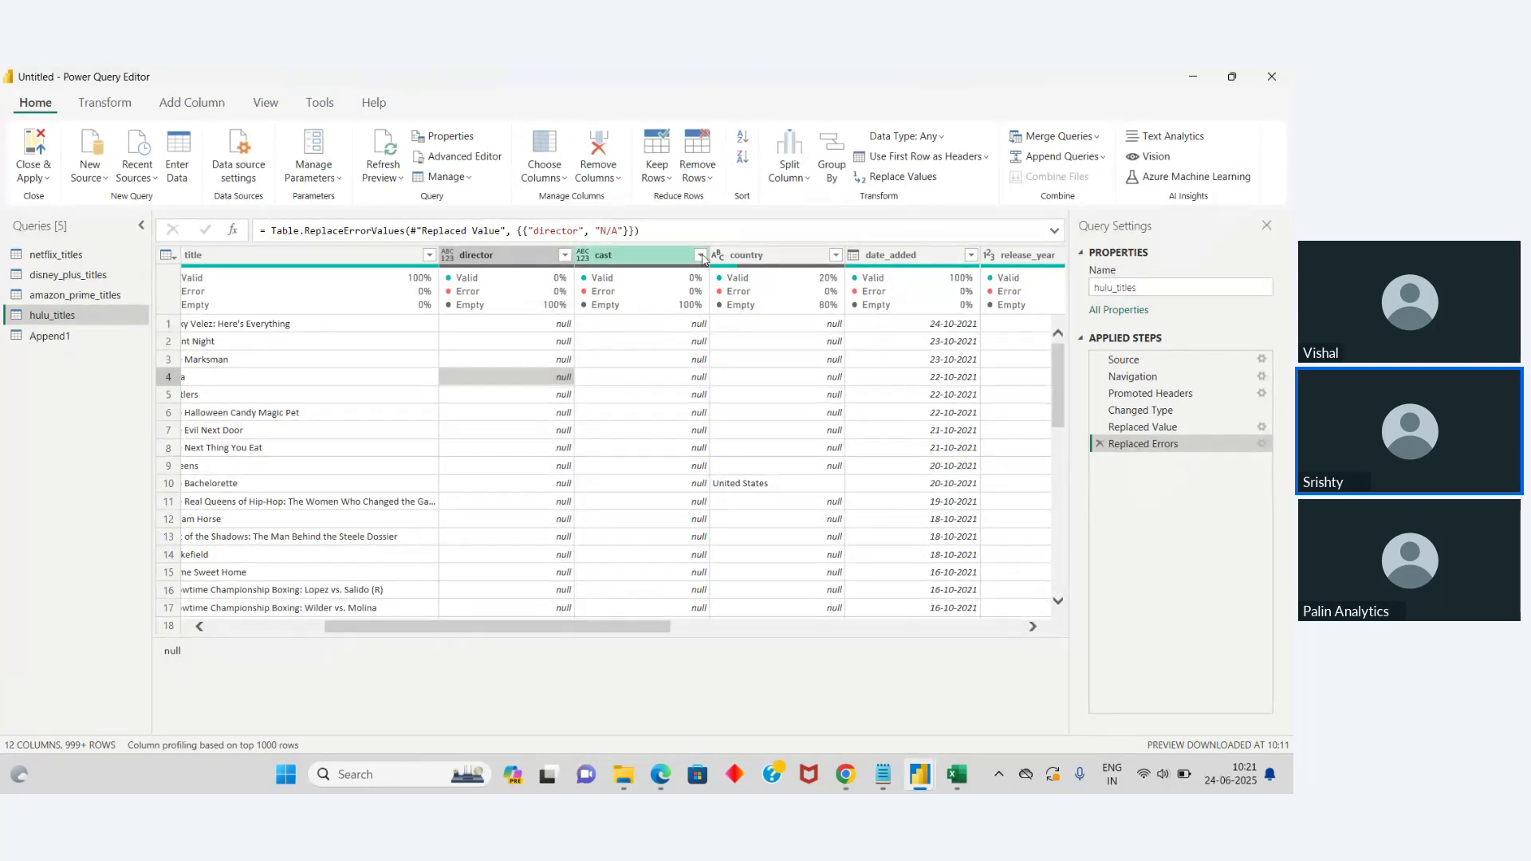
{"action": "left_click", "coordinate": [700, 256]}
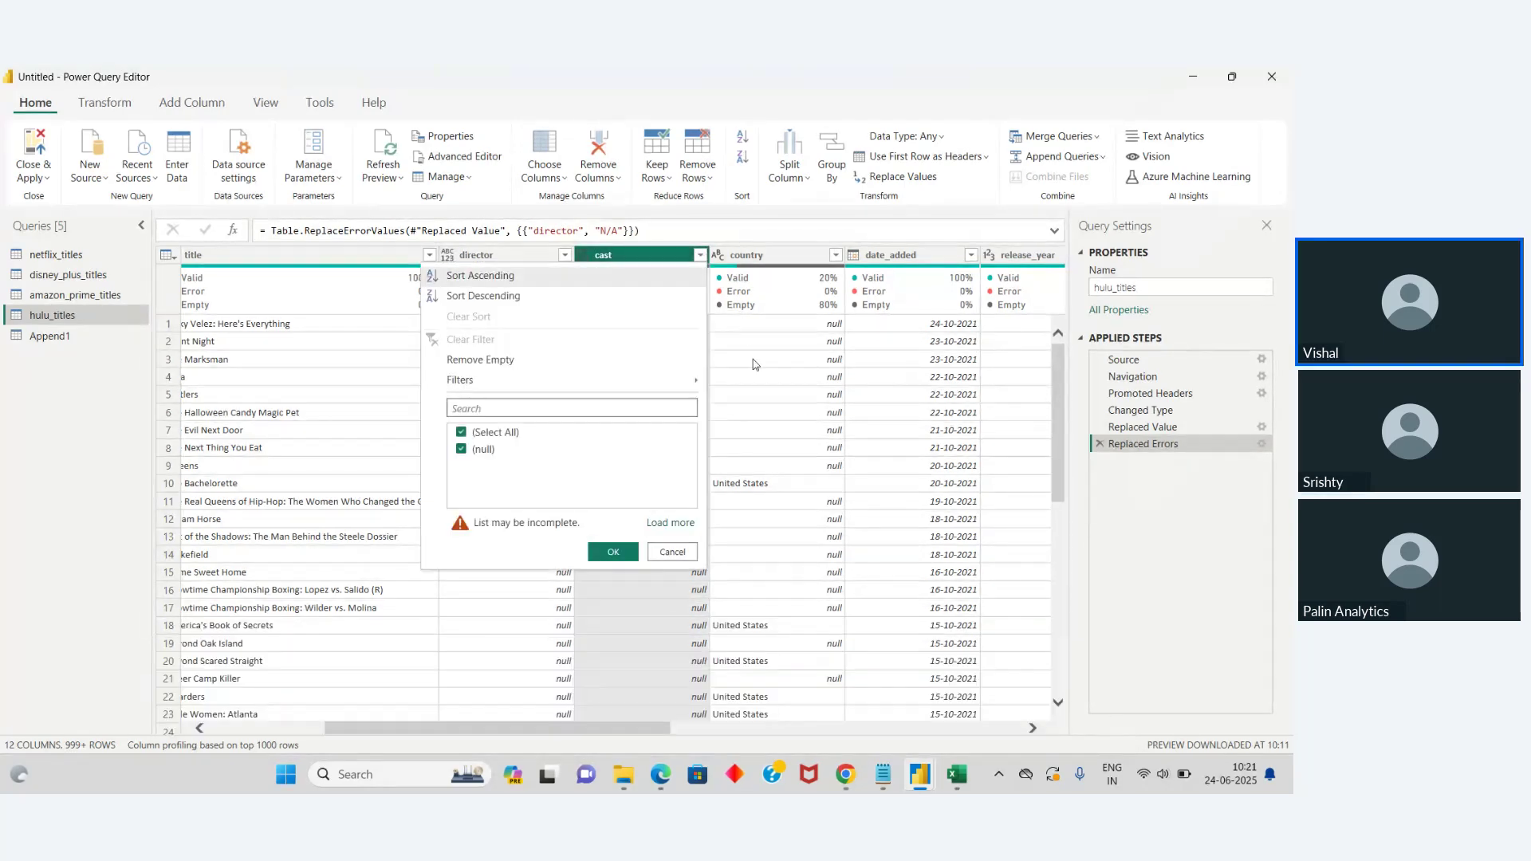
{"action": "left_click", "coordinate": [829, 256]}
{"action": "left_click", "coordinate": [836, 255]}
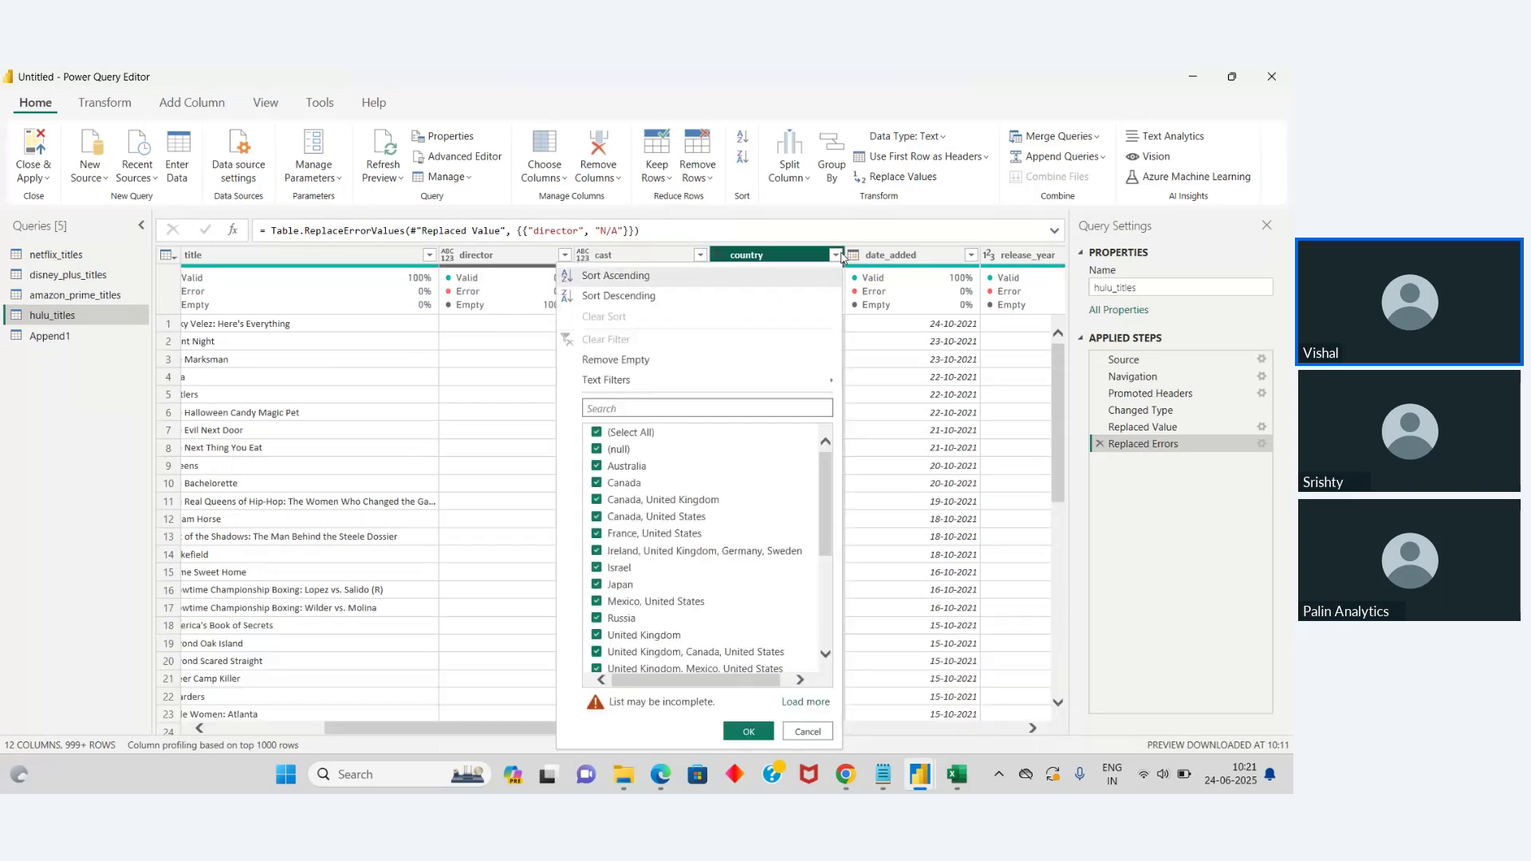
{"action": "left_click", "coordinate": [929, 399]}
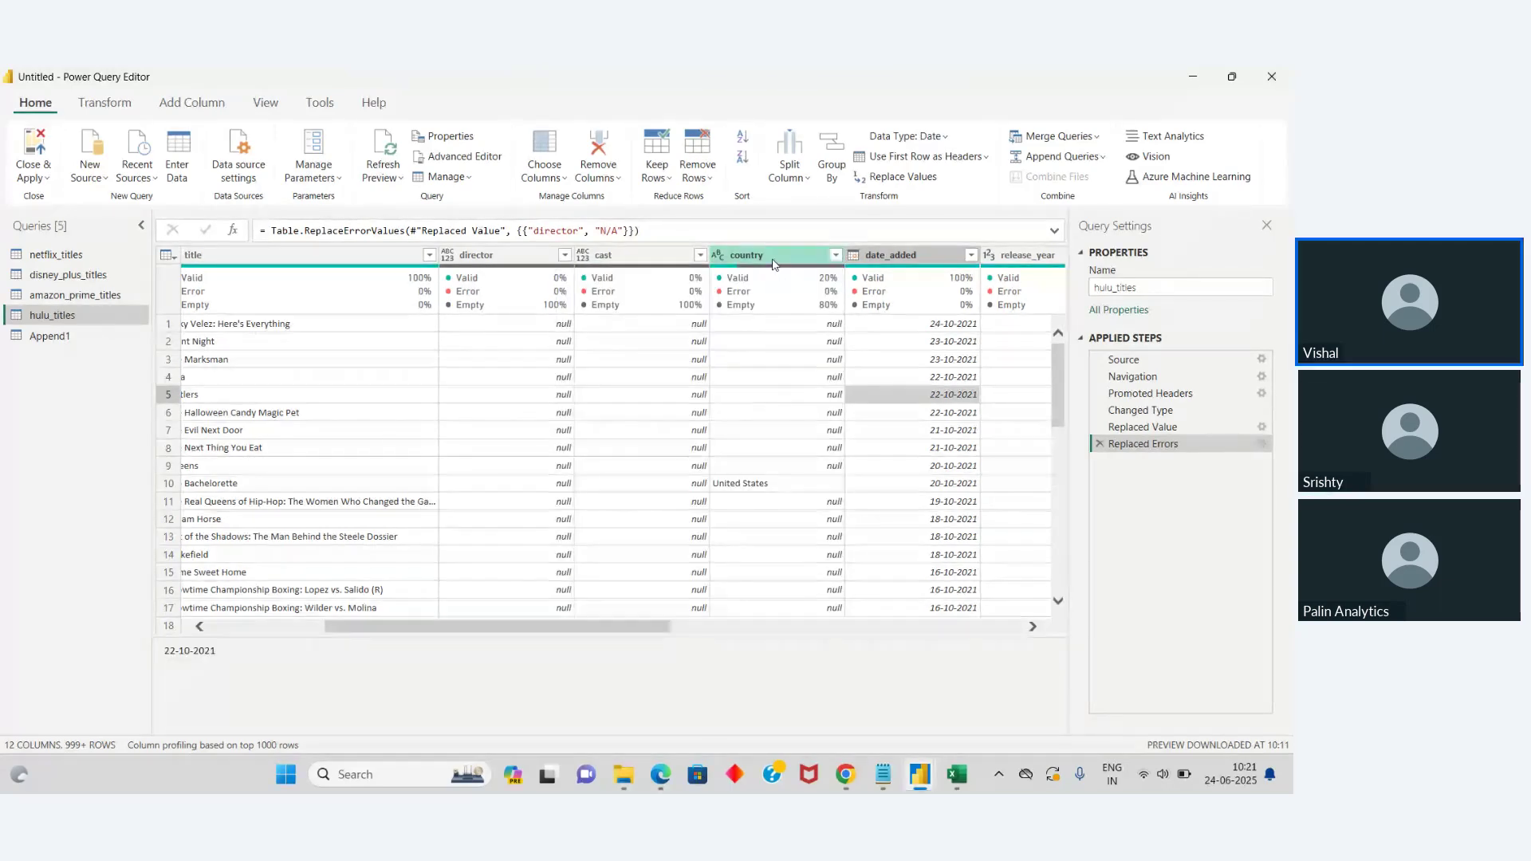
Step: Replace null with "N/A" in the country column of the hulu_titles query
{"action": "right_click", "coordinate": [771, 257]}
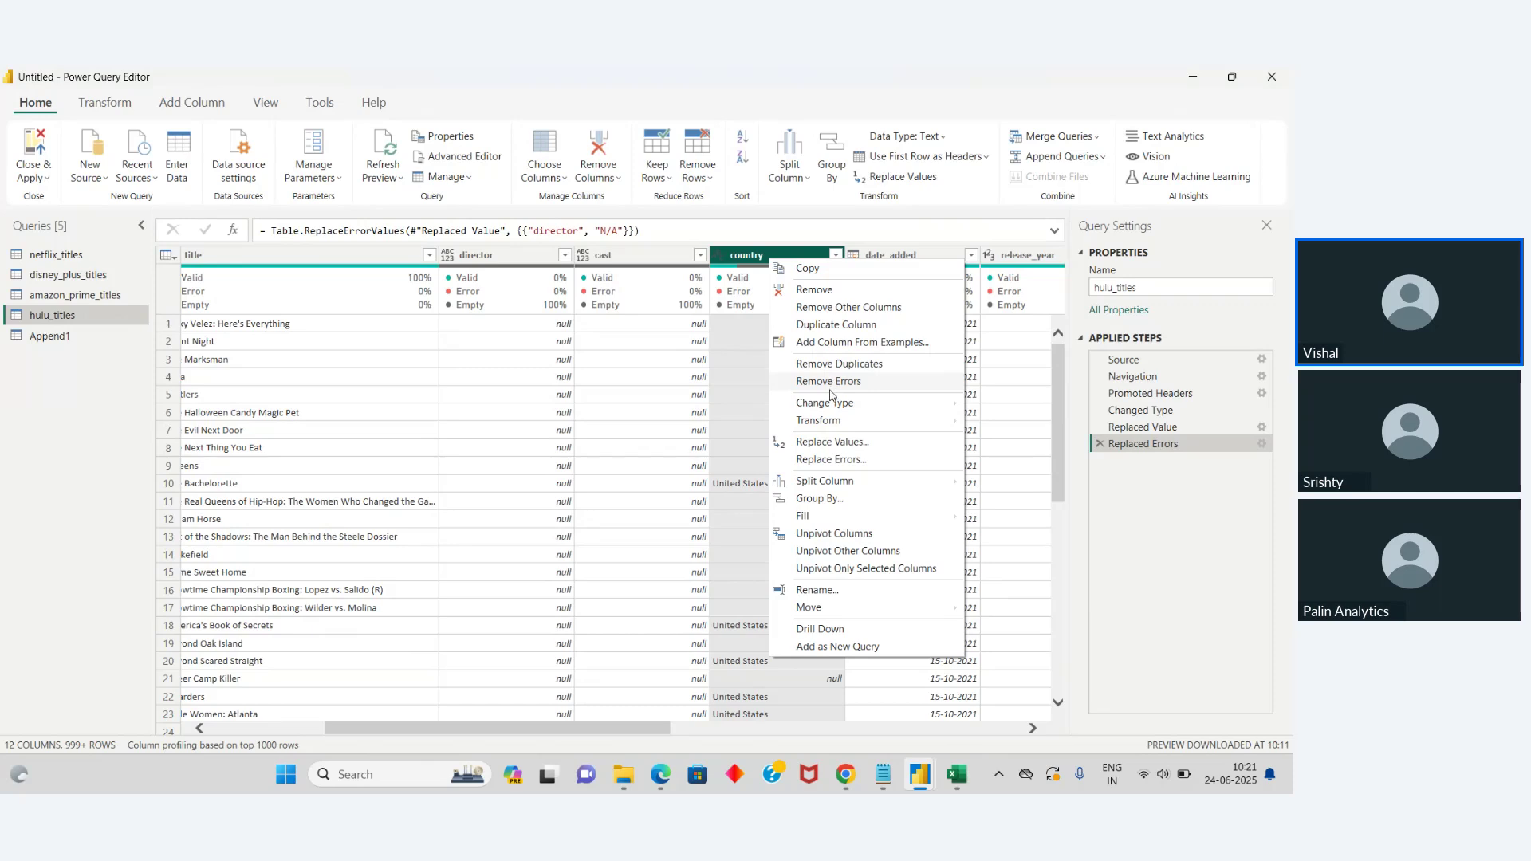
{"action": "left_click", "coordinate": [832, 443]}
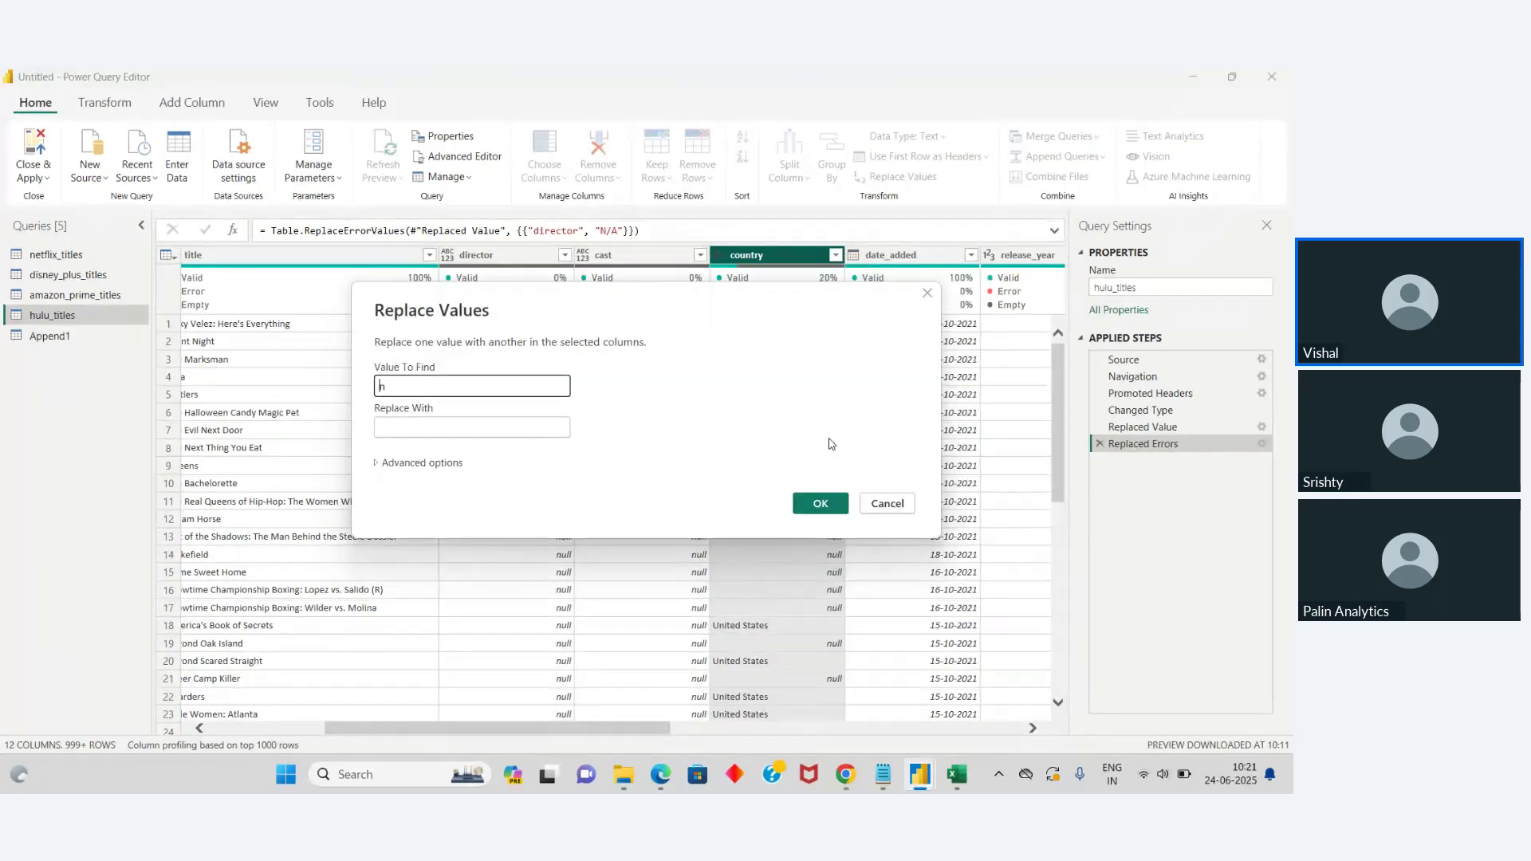
{"action": "key", "text": "Tab"}
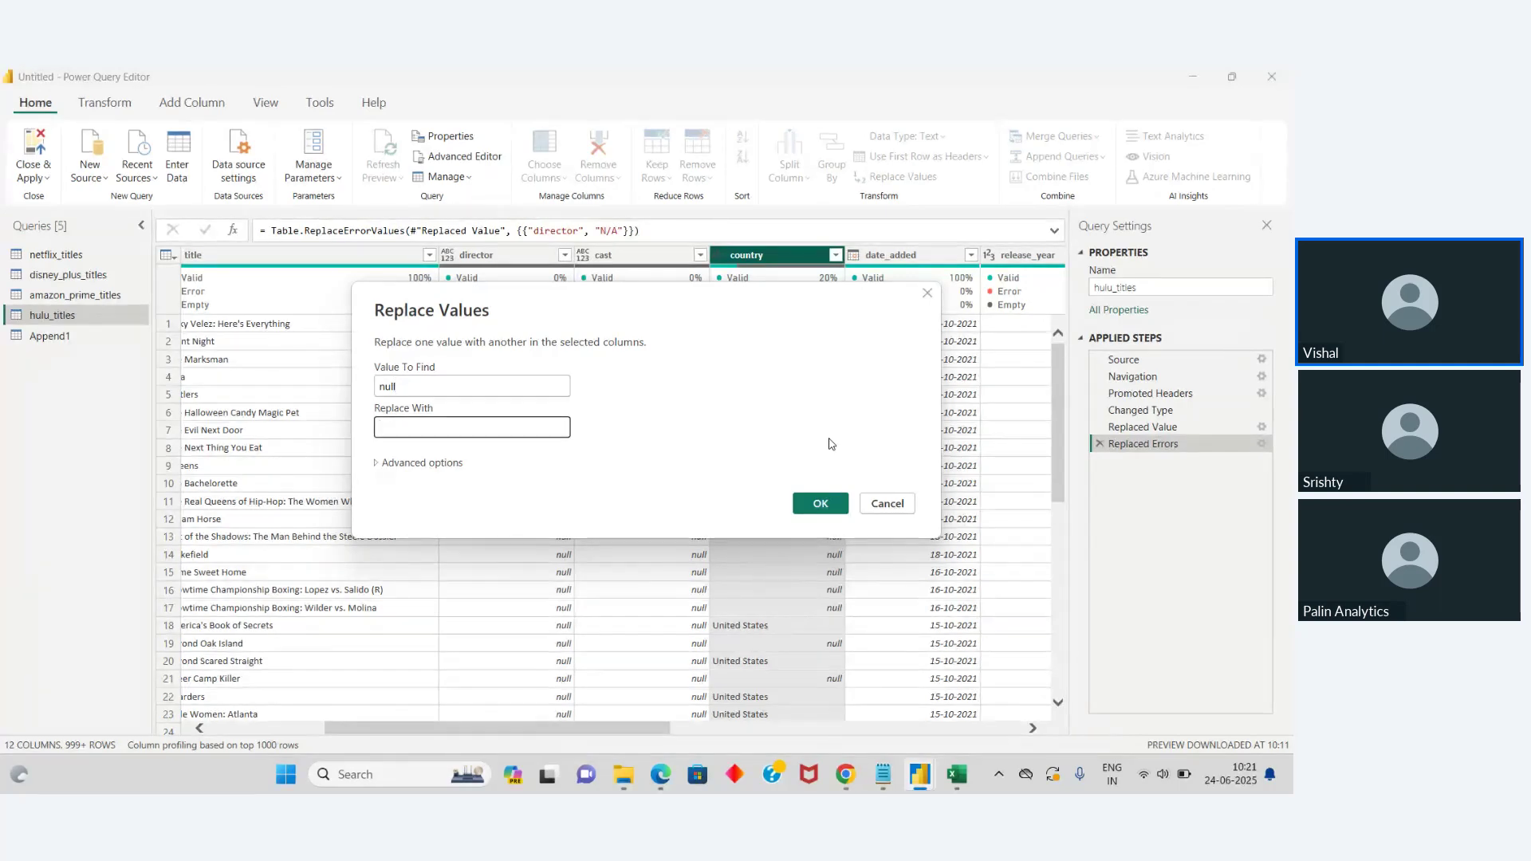
{"action": "key", "text": "Return"}
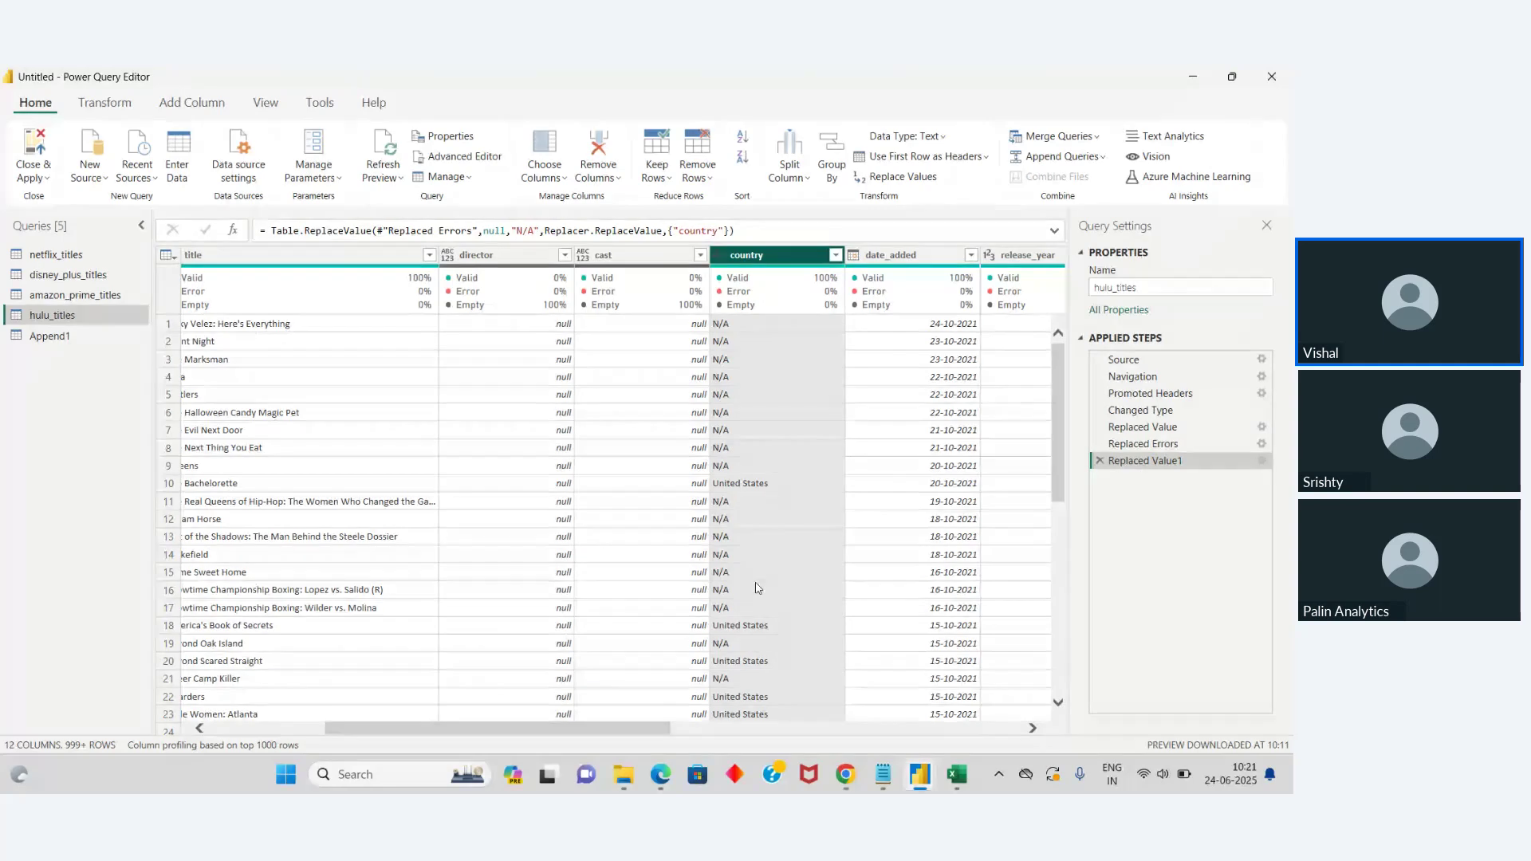
Step: Review the remaining hulu_titles columns and examine how empty date_added values are handled in the amazon_prime_titles query
{"action": "left_click_drag", "start_coordinate": [642, 729], "coordinate": [734, 745]}
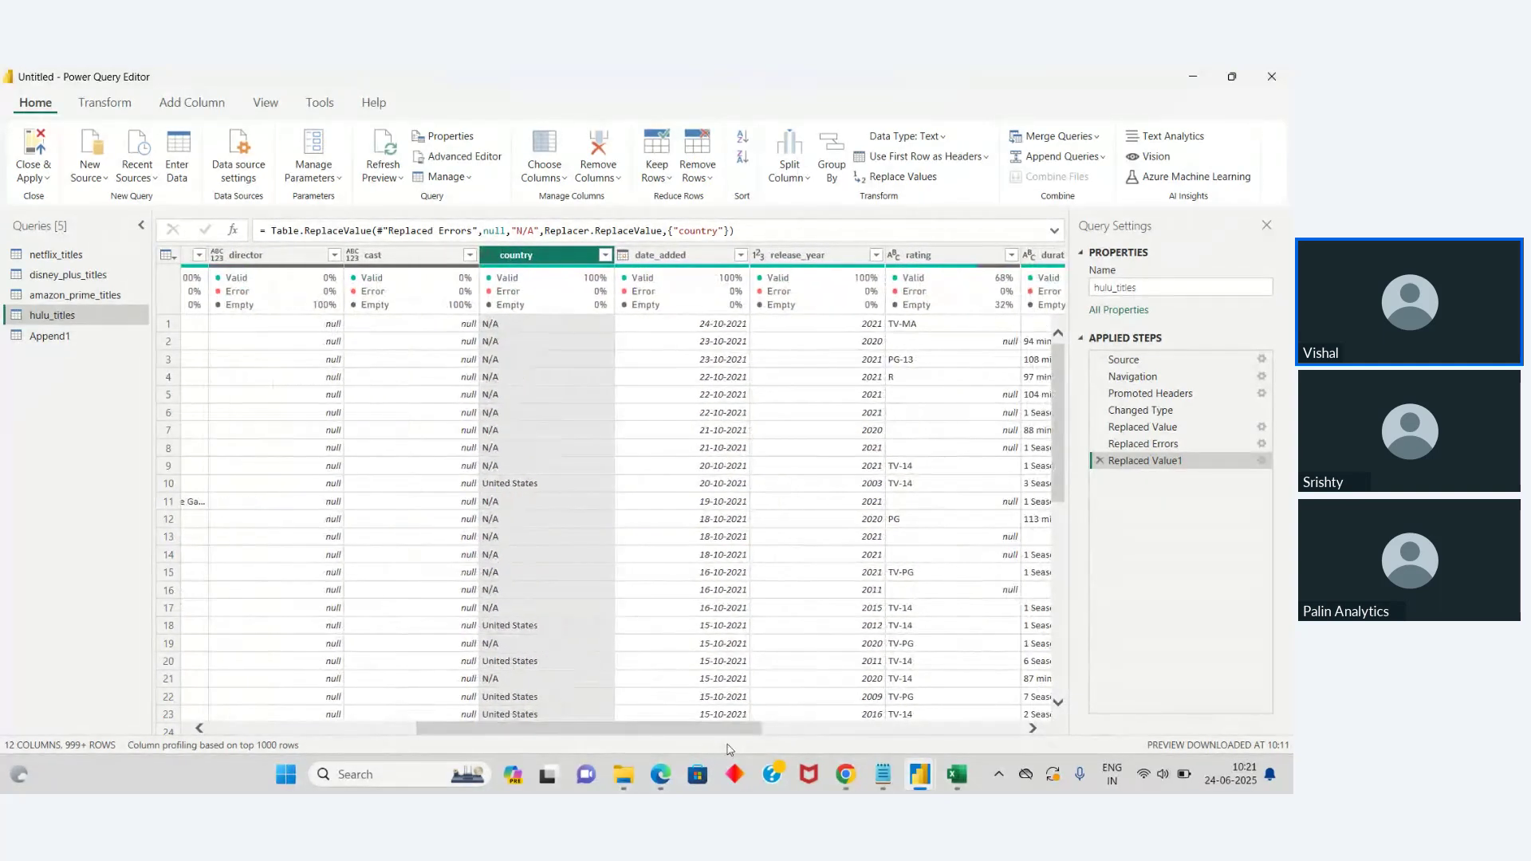
{"action": "left_click", "coordinate": [102, 297]}
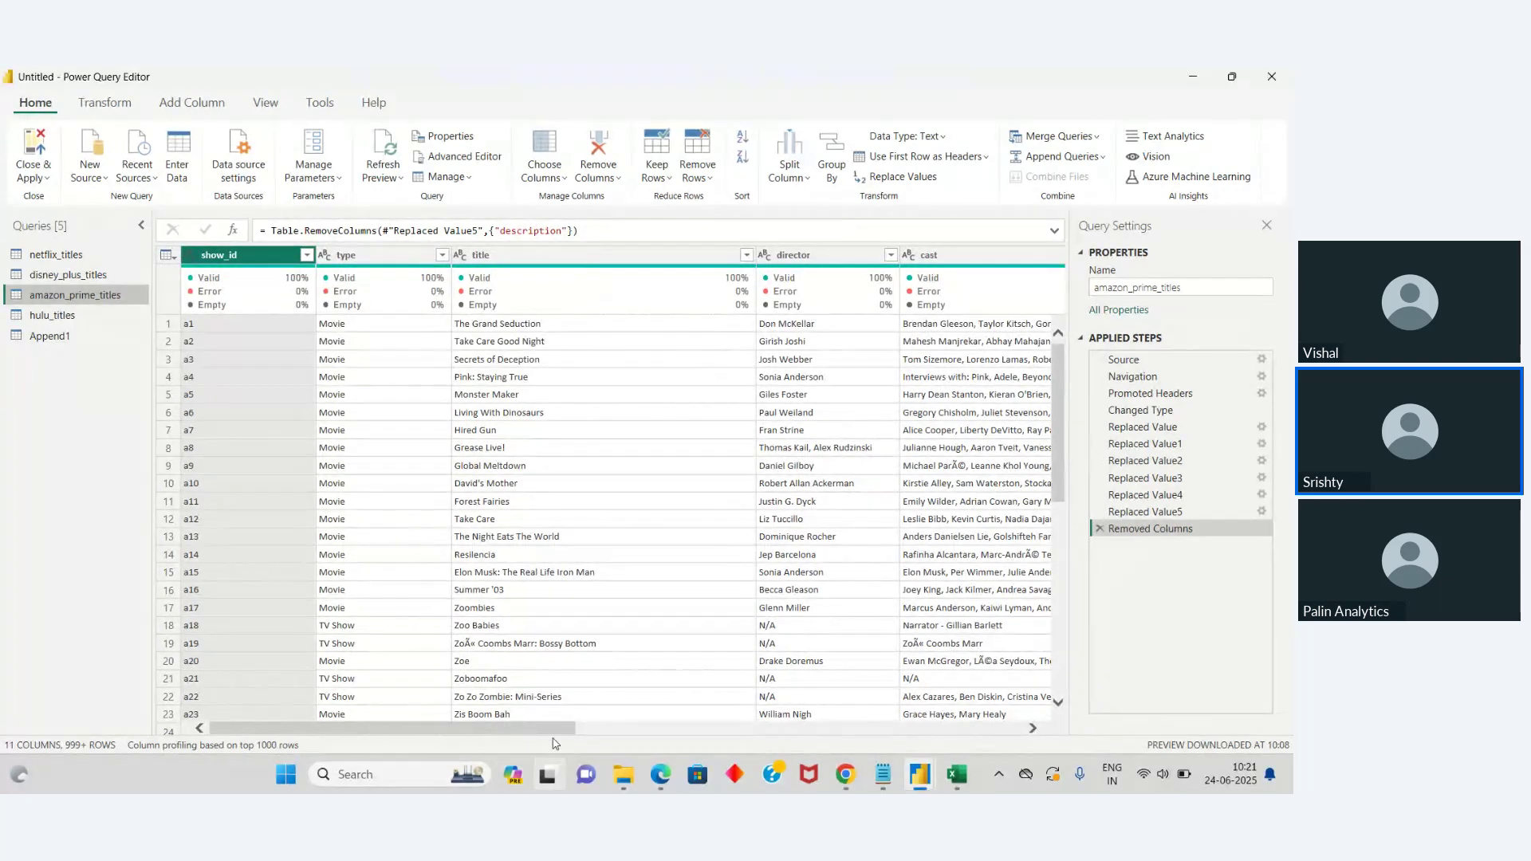
{"action": "left_click_drag", "start_coordinate": [558, 728], "coordinate": [872, 764]}
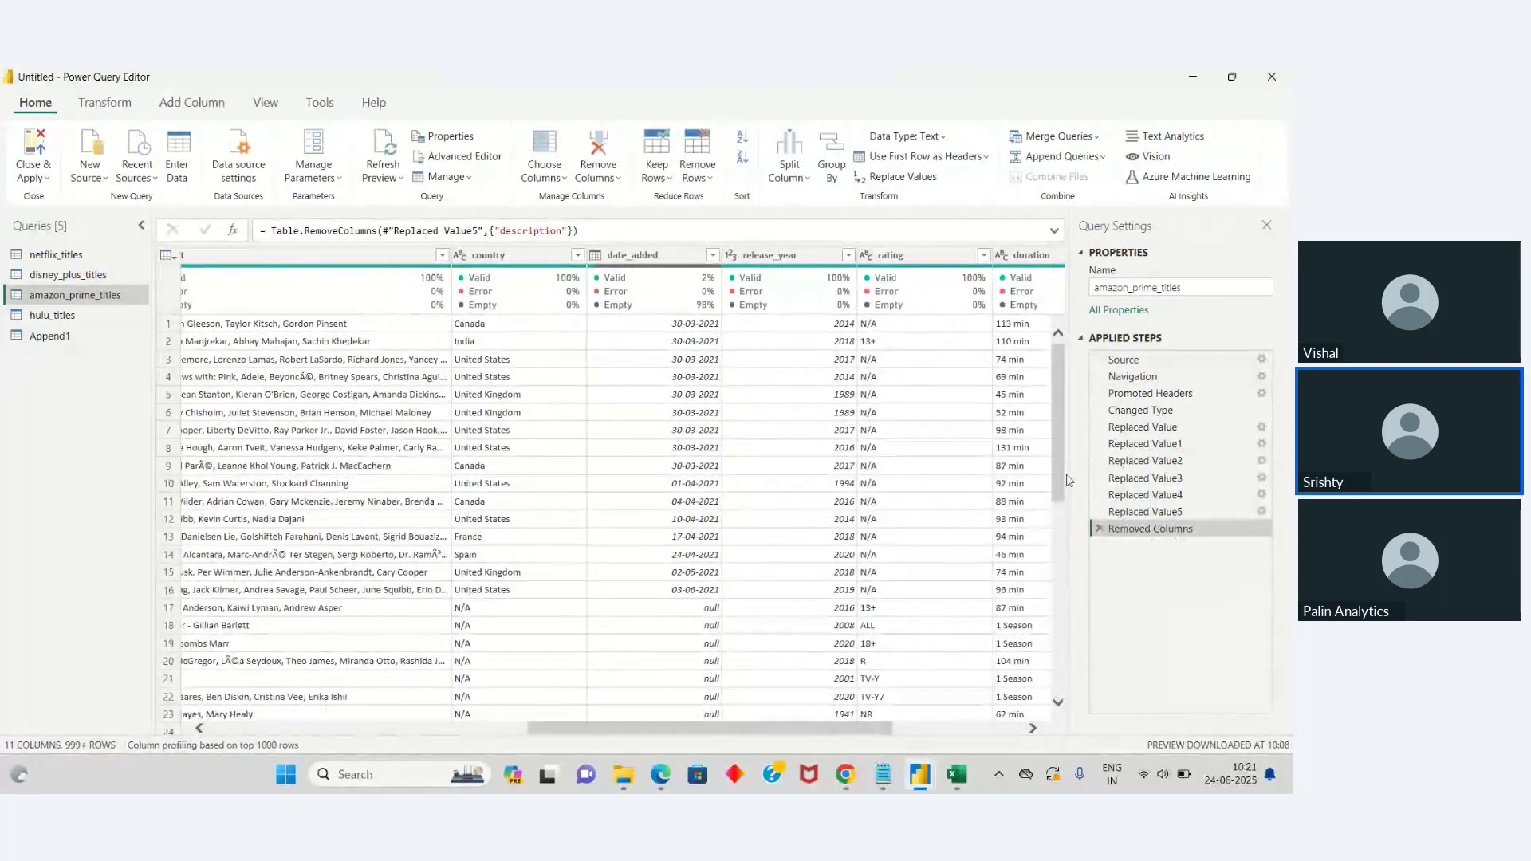
{"action": "scroll", "coordinate": [1062, 494], "scroll_direction": "down", "scroll_amount": 2}
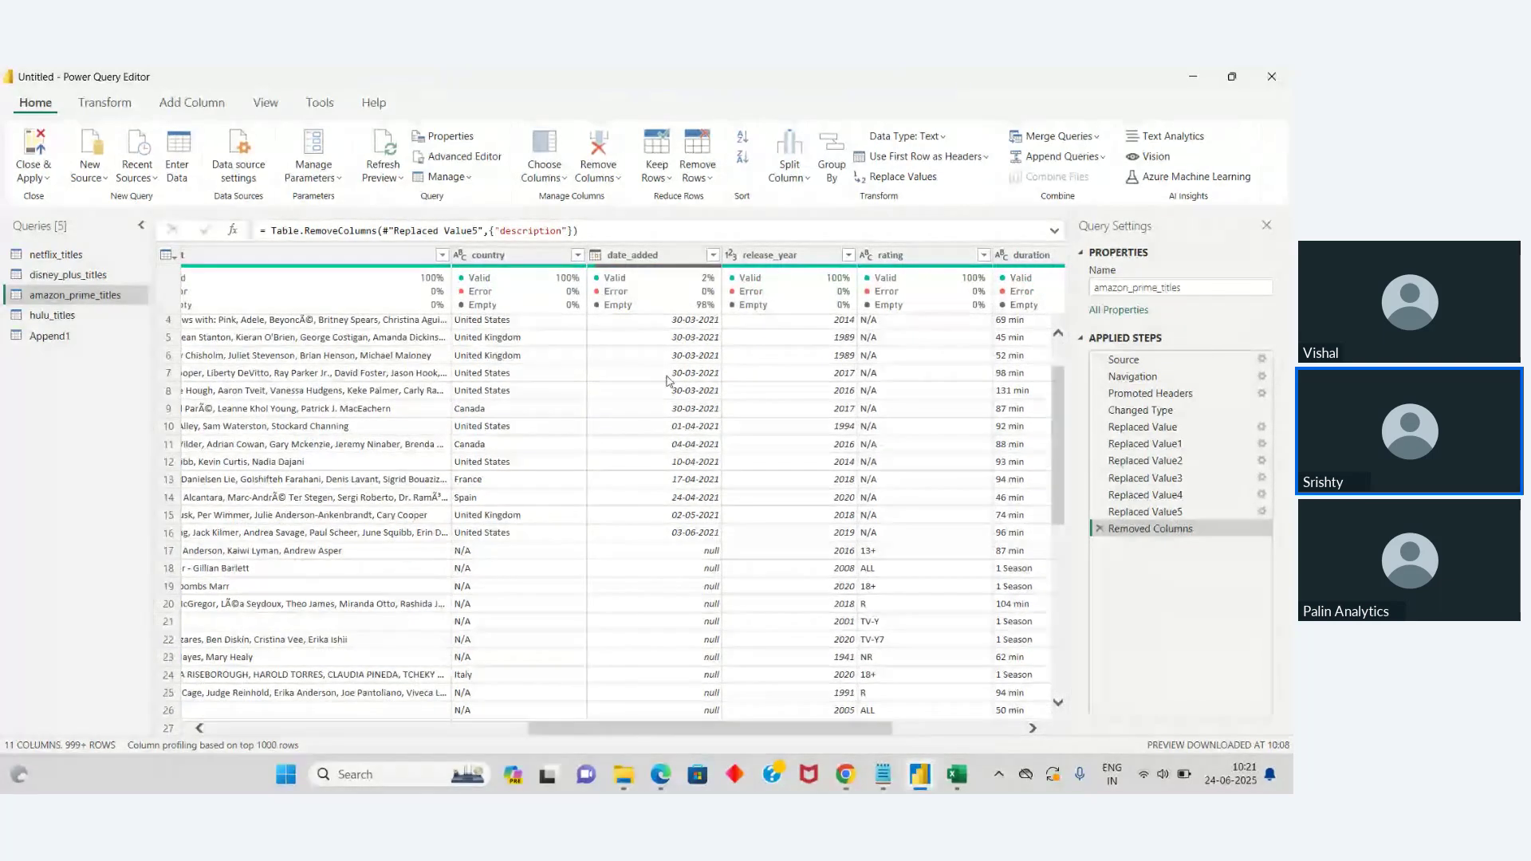
{"action": "mouse_move", "coordinate": [694, 310]}
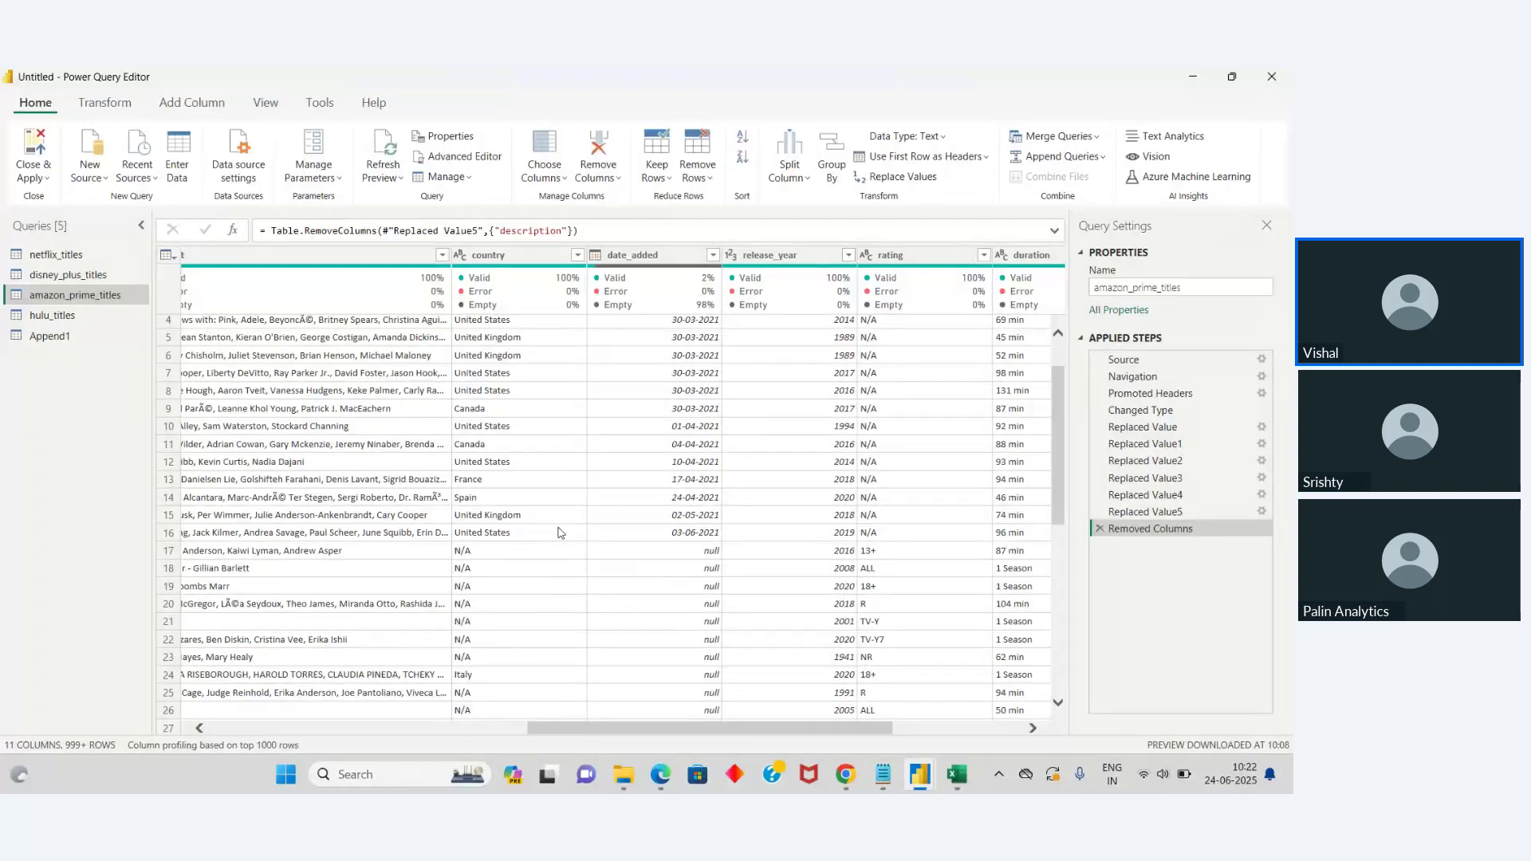
Step: Remove the description column from the hulu_titles query
{"action": "left_click", "coordinate": [73, 319]}
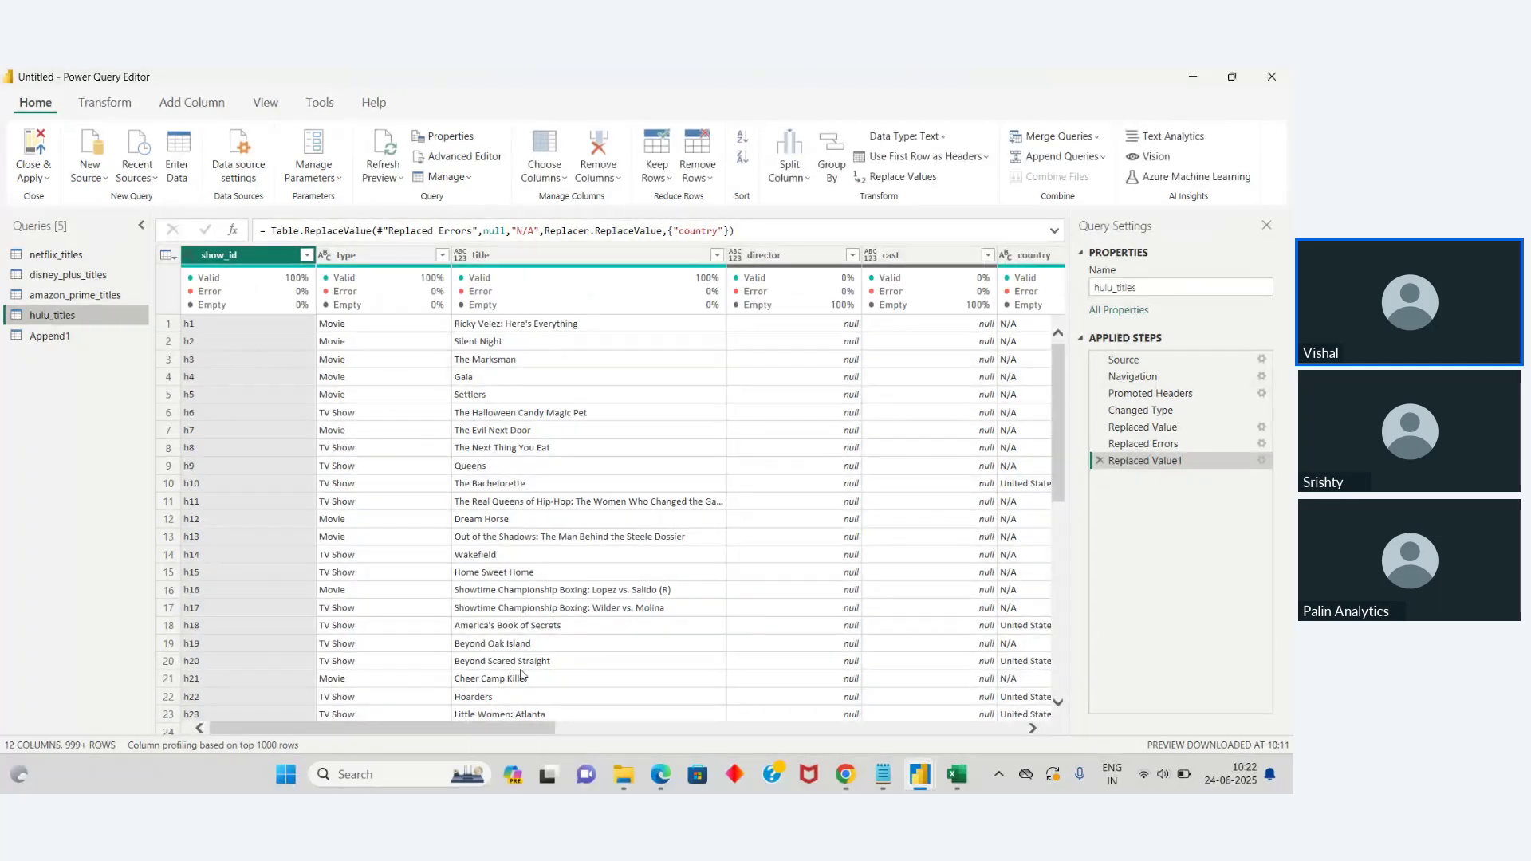
{"action": "left_click_drag", "start_coordinate": [523, 728], "coordinate": [1051, 766]}
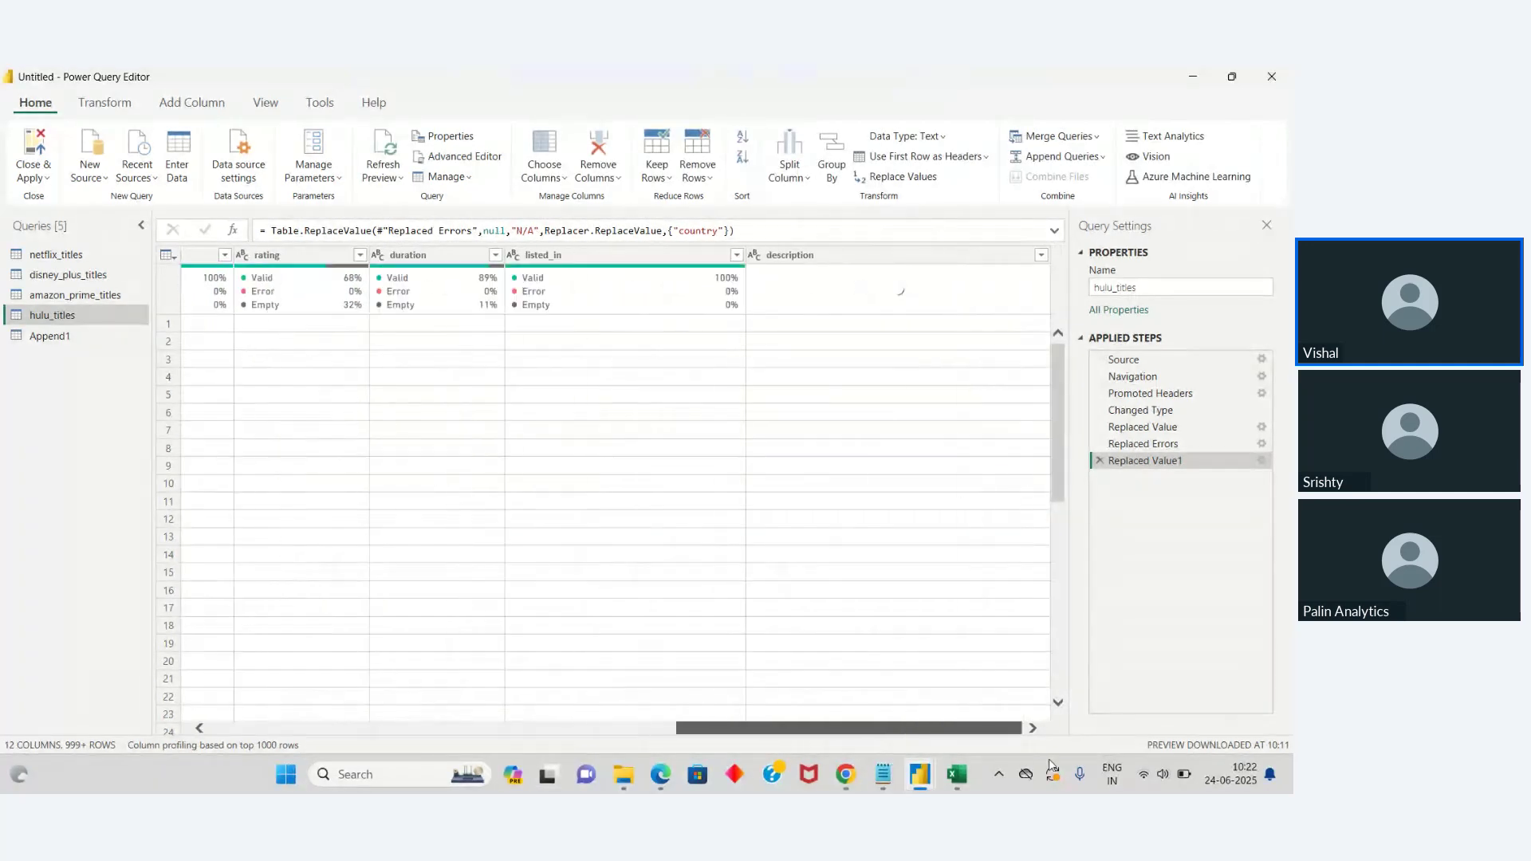
{"action": "left_click", "coordinate": [878, 255]}
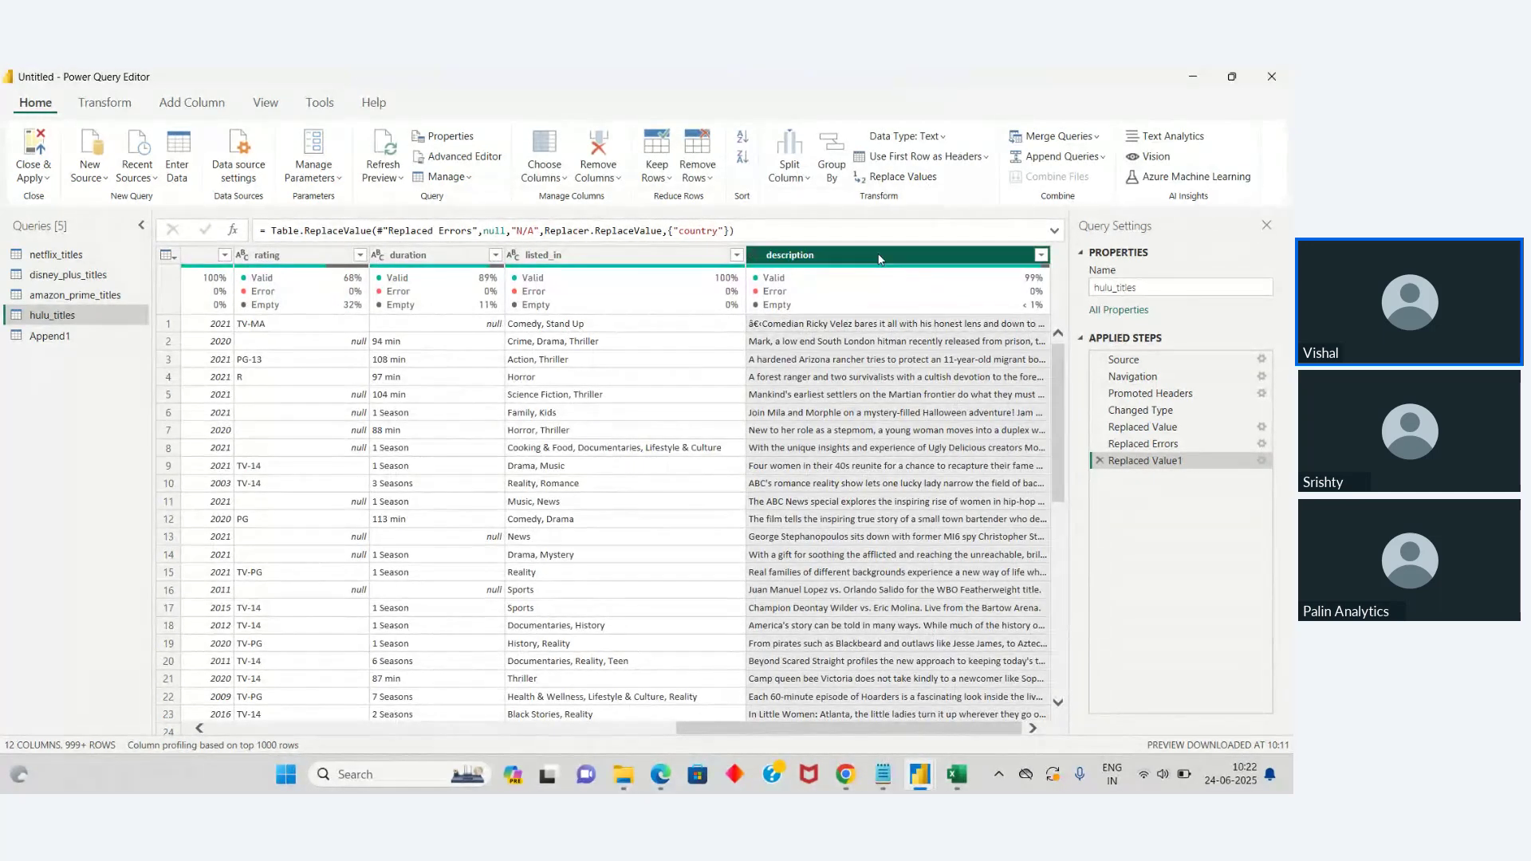
{"action": "left_click", "coordinate": [597, 177]}
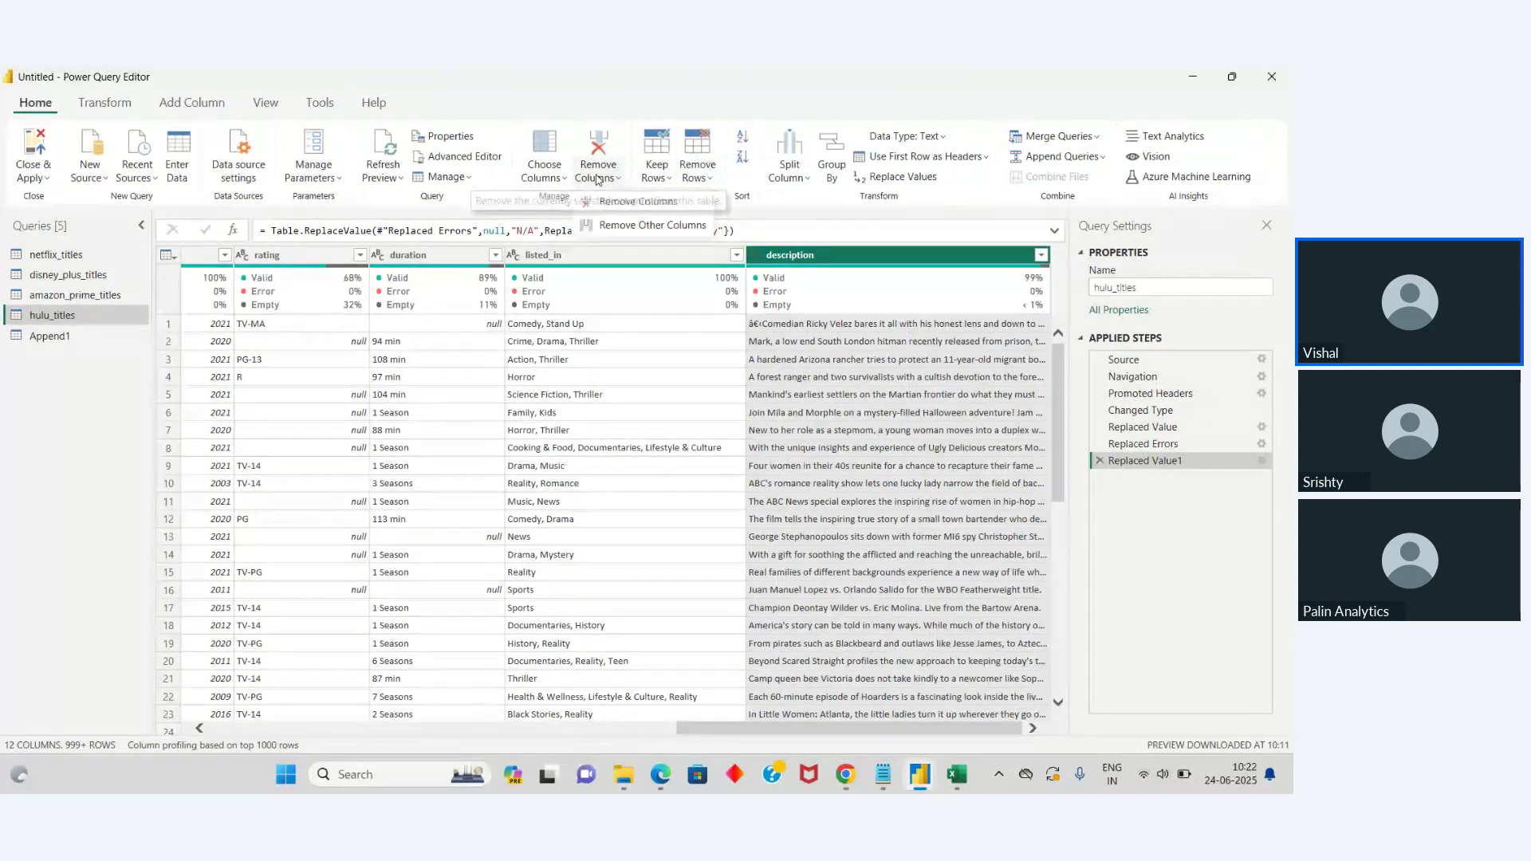
{"action": "left_click", "coordinate": [622, 203]}
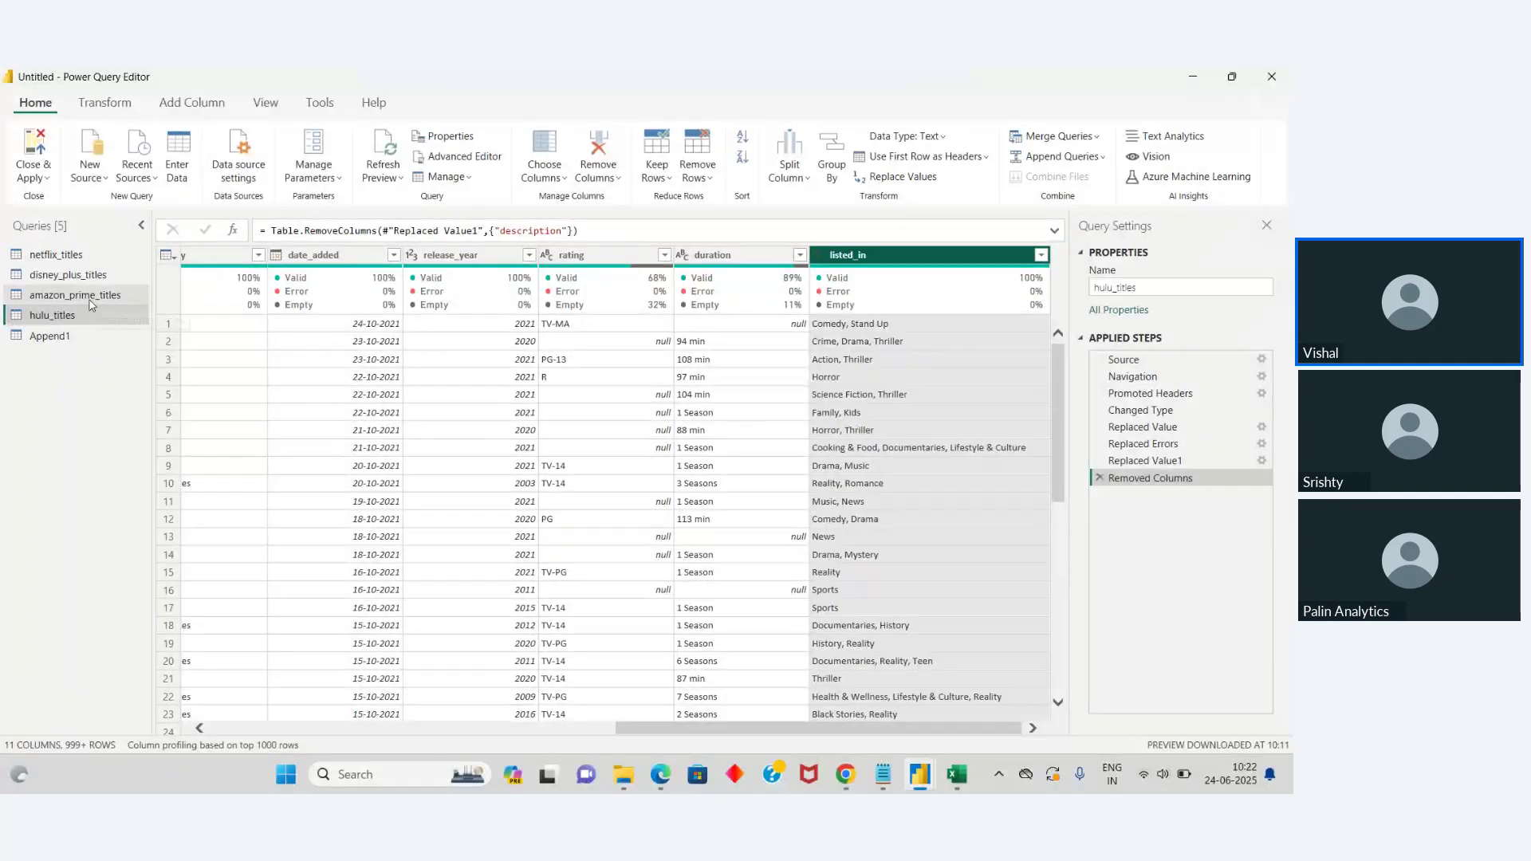
Step: Append the amazon_prime_titles table to the existing Append1 query
{"action": "left_click", "coordinate": [54, 335]}
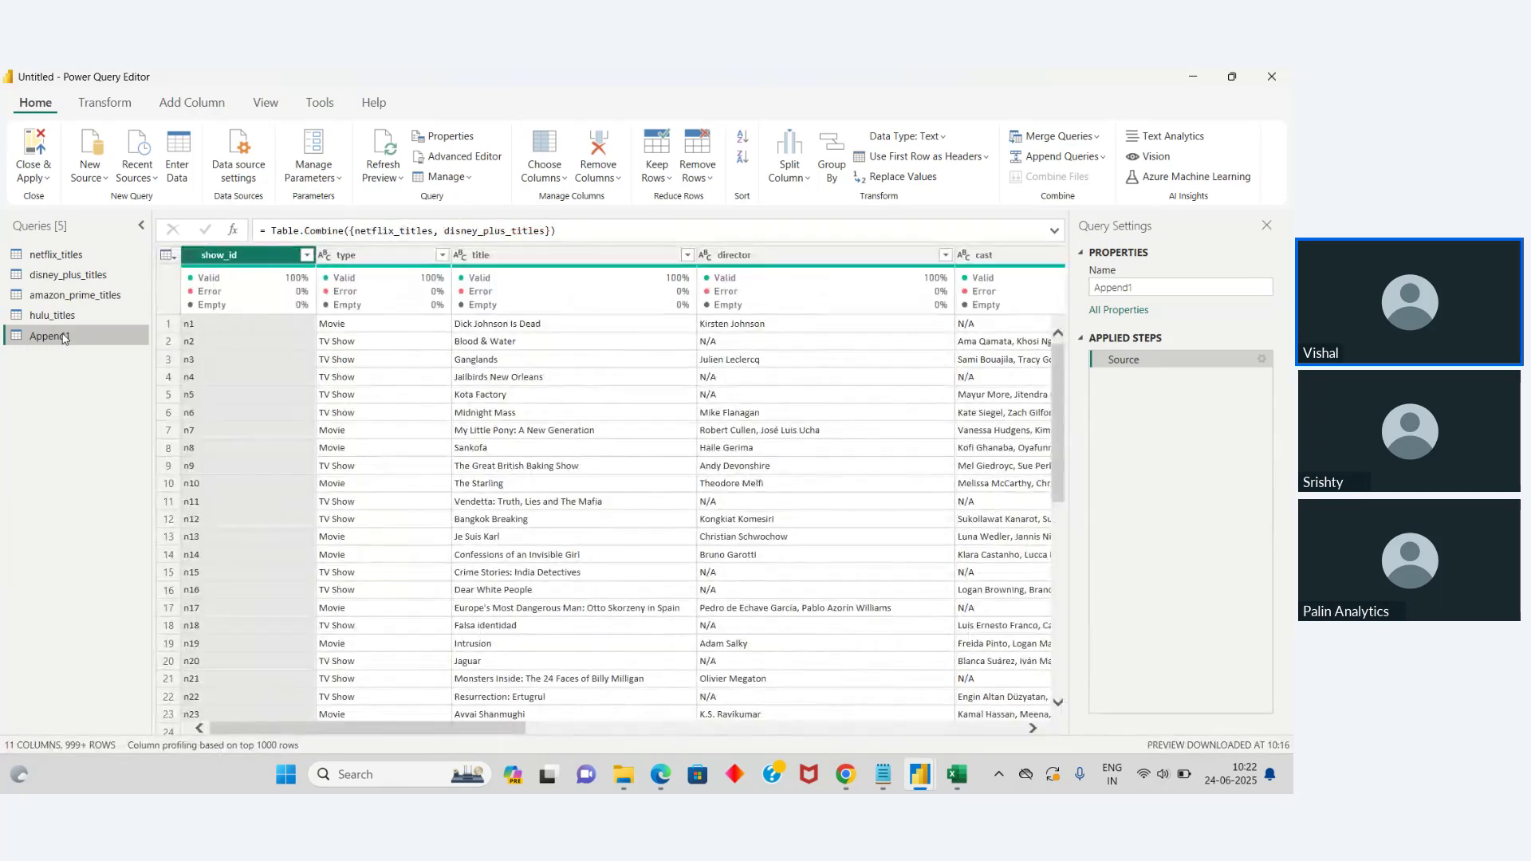
{"action": "left_click", "coordinate": [1105, 158]}
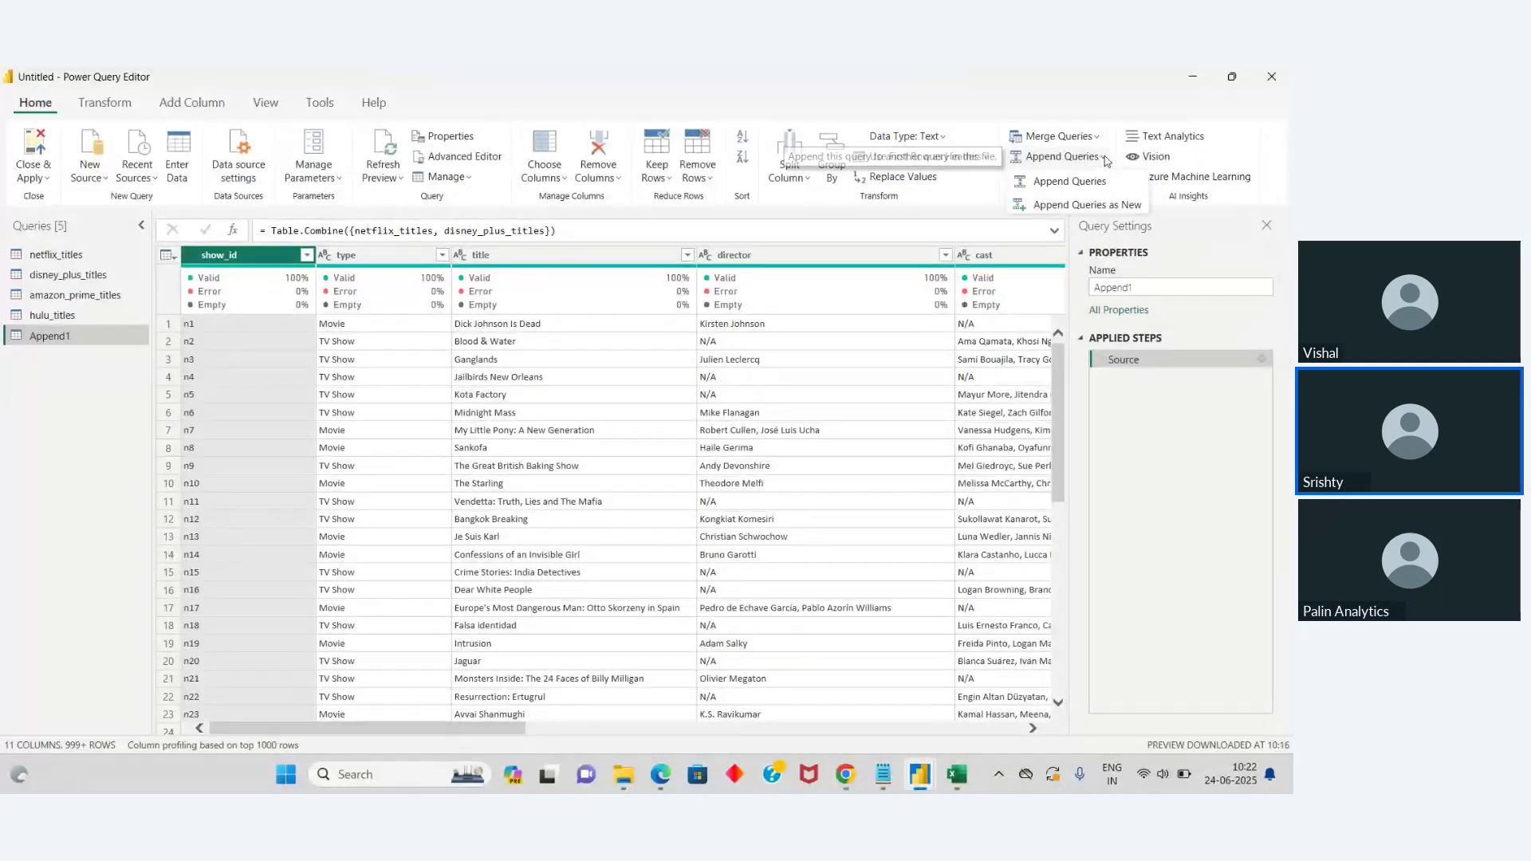
{"action": "left_click", "coordinate": [1068, 183]}
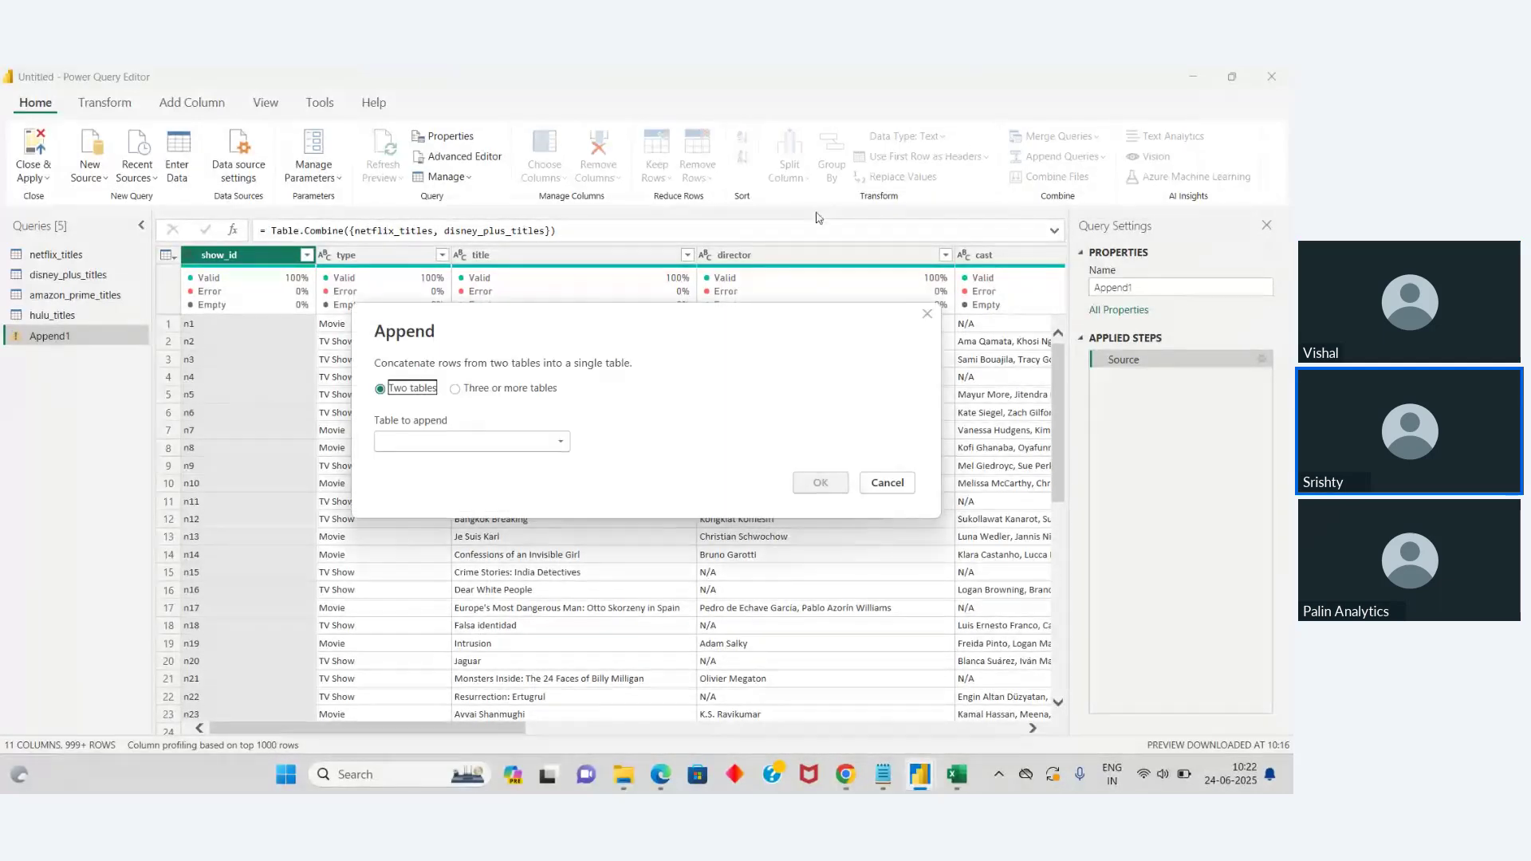
{"action": "left_click", "coordinate": [509, 442]}
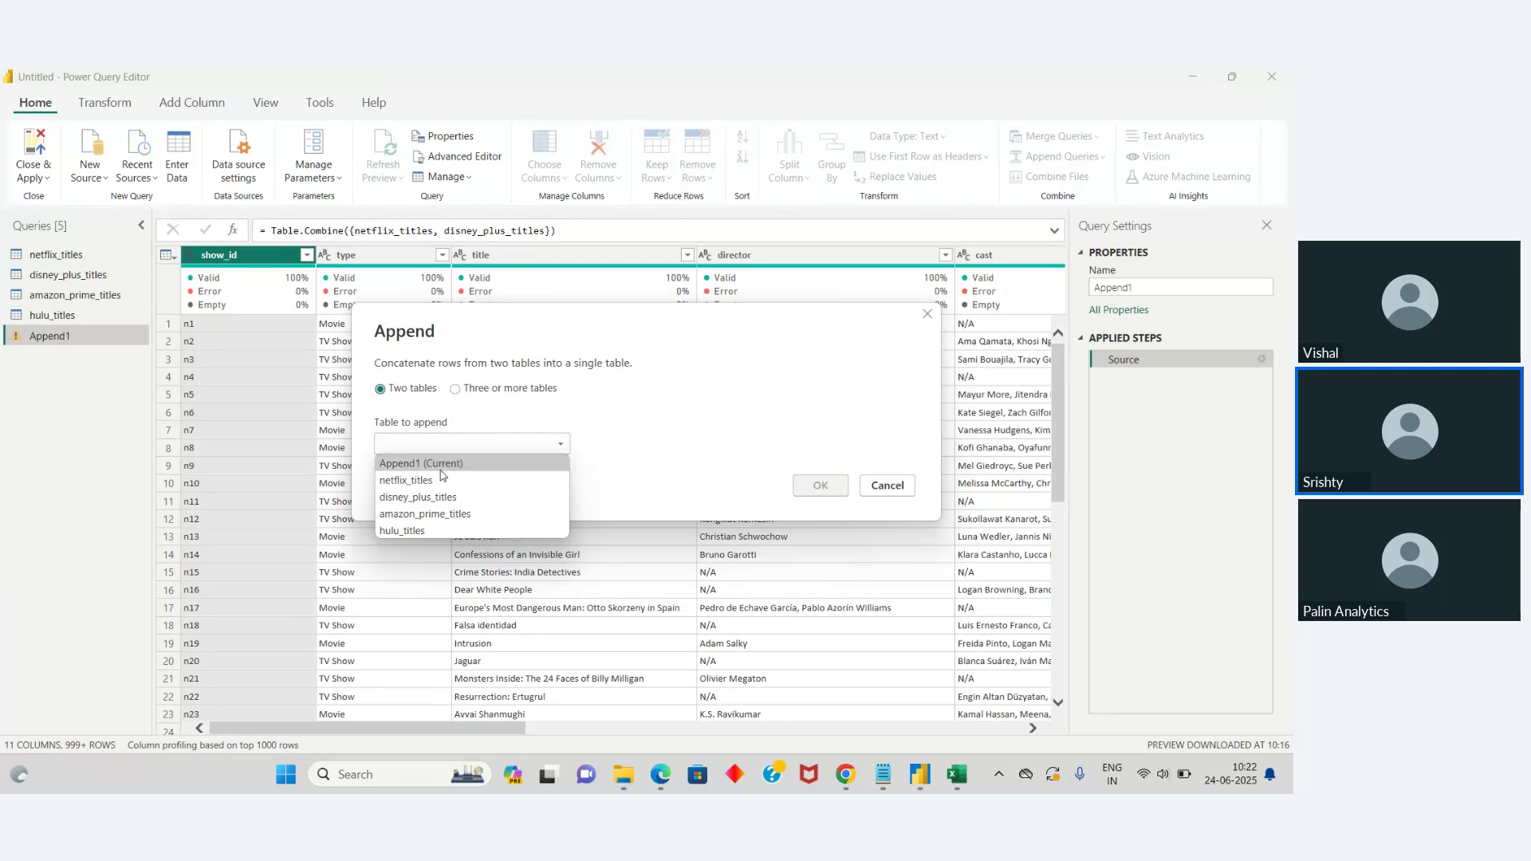
{"action": "left_click", "coordinate": [444, 515]}
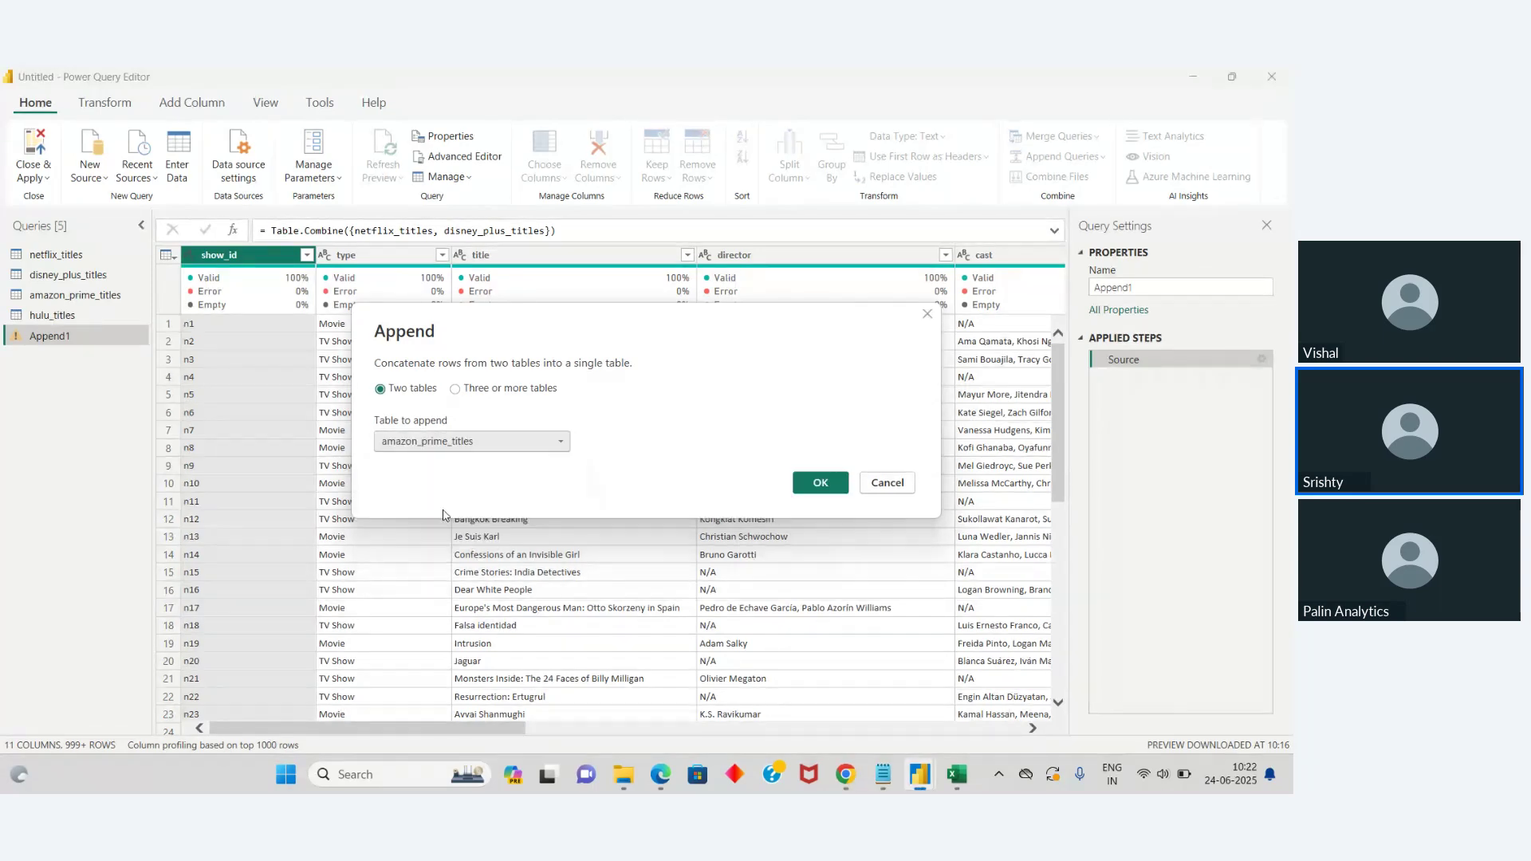
{"action": "left_click", "coordinate": [817, 482]}
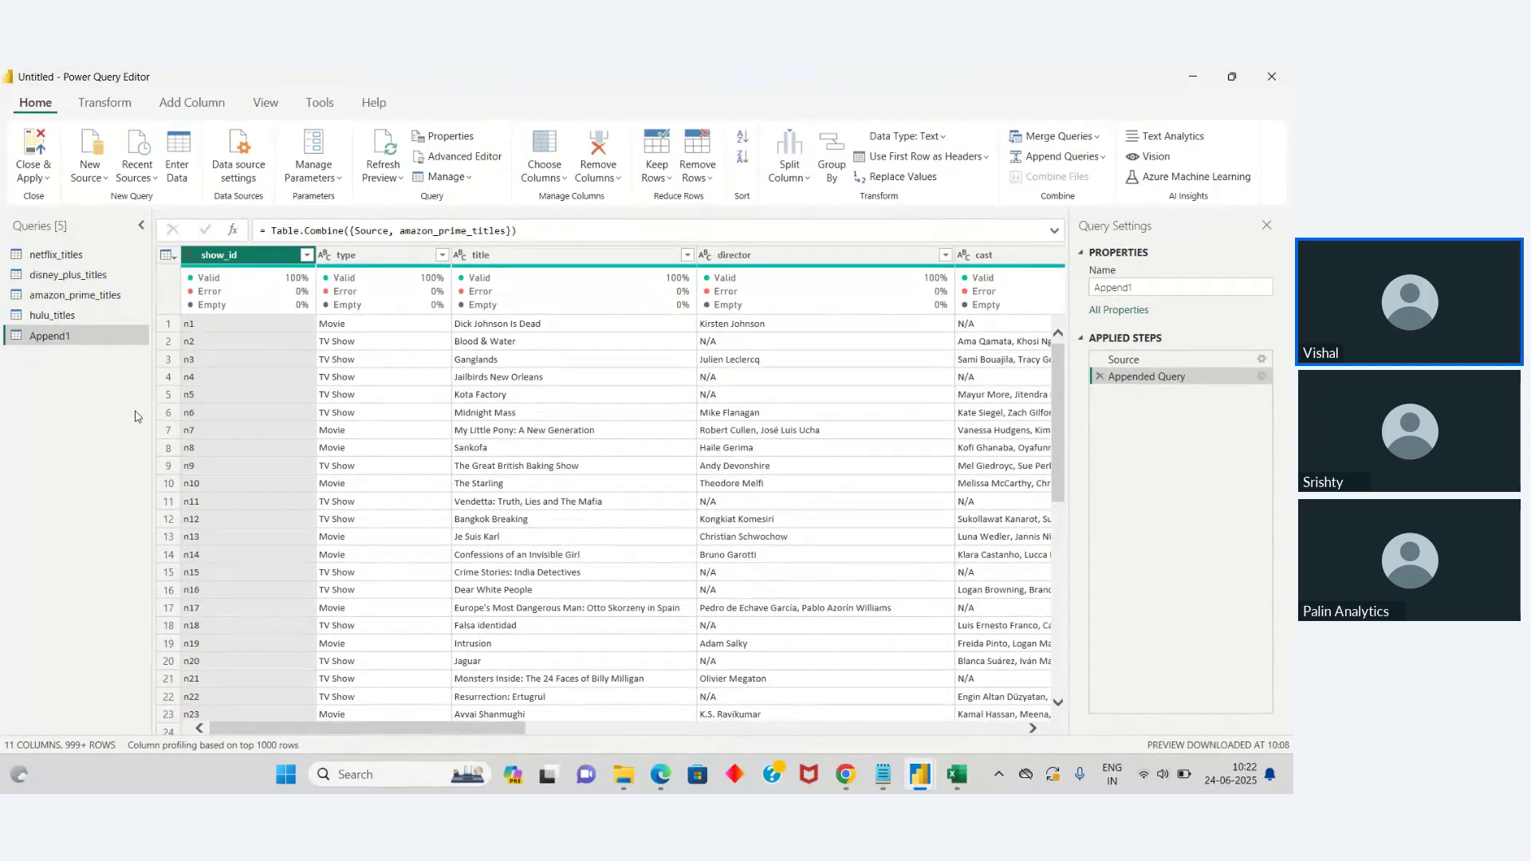
Step: Compare the amazon_prime_titles query with Append1 and check the filter values of Append1's show_id column
{"action": "left_click", "coordinate": [68, 295]}
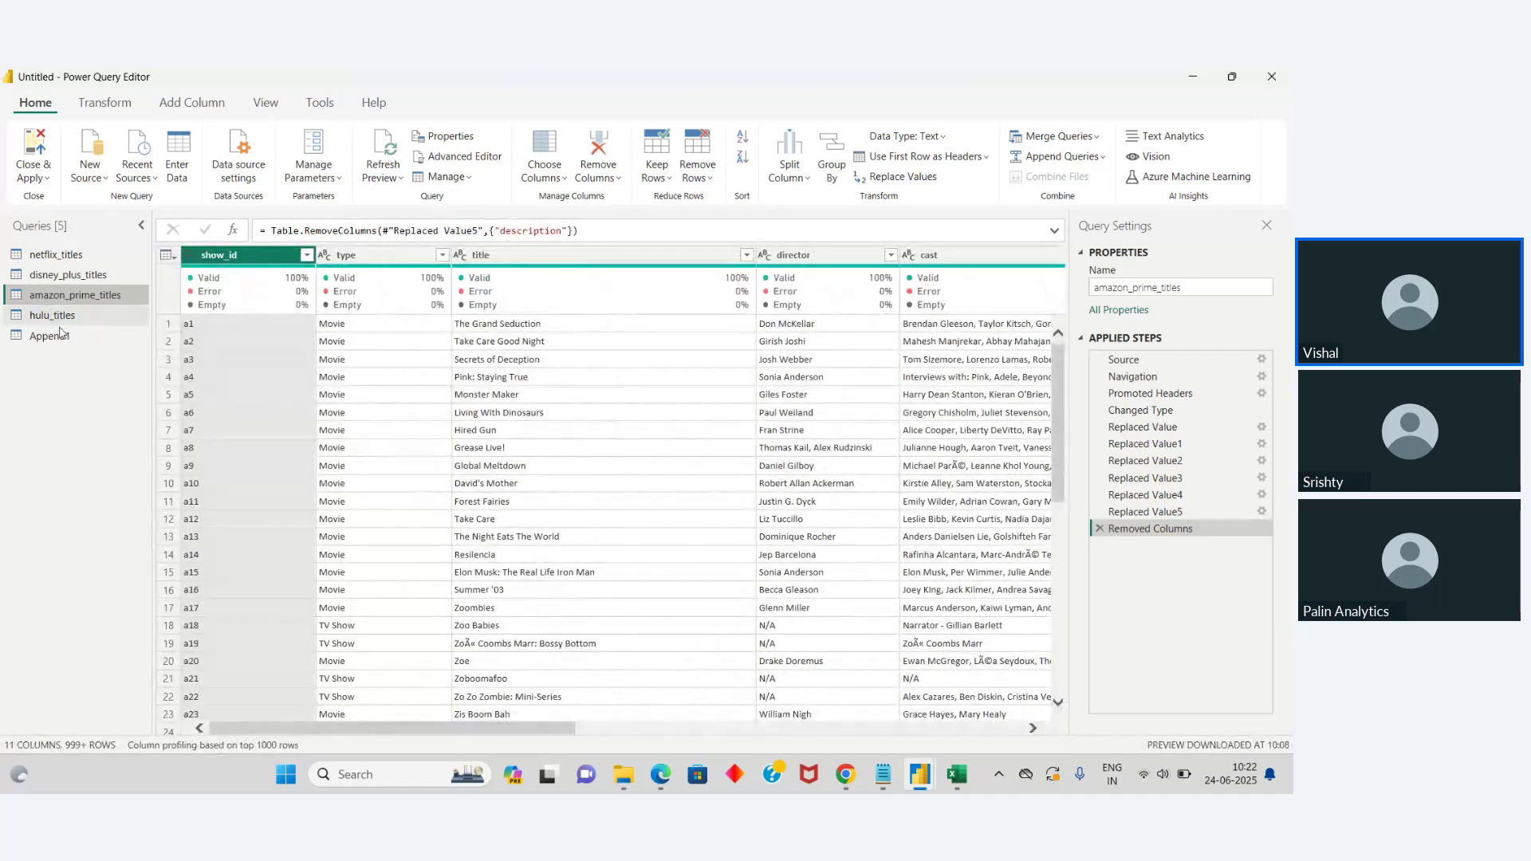
{"action": "left_click", "coordinate": [57, 336]}
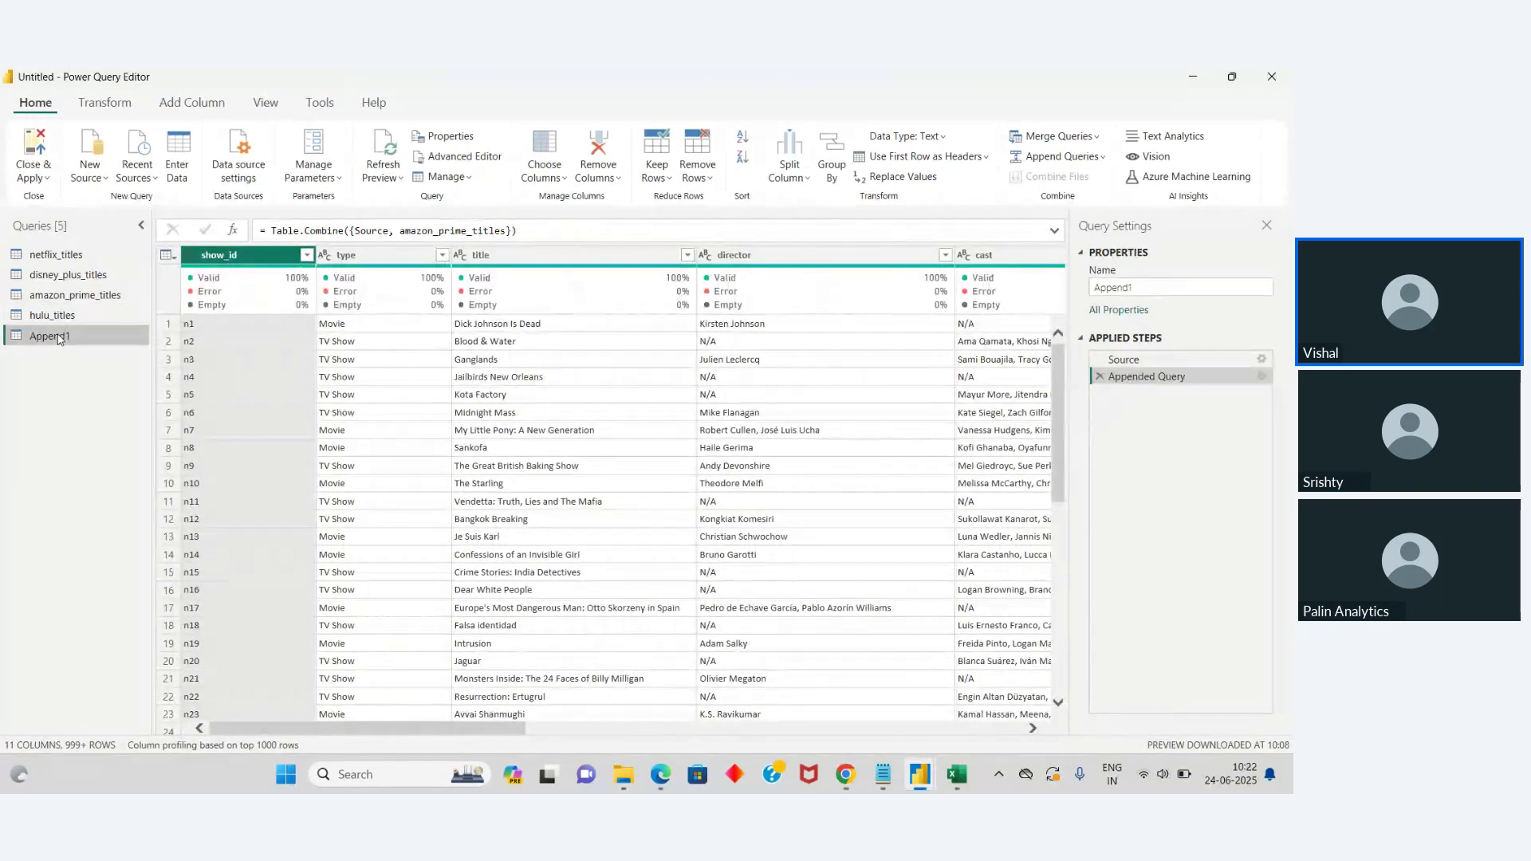
{"action": "left_click", "coordinate": [307, 254]}
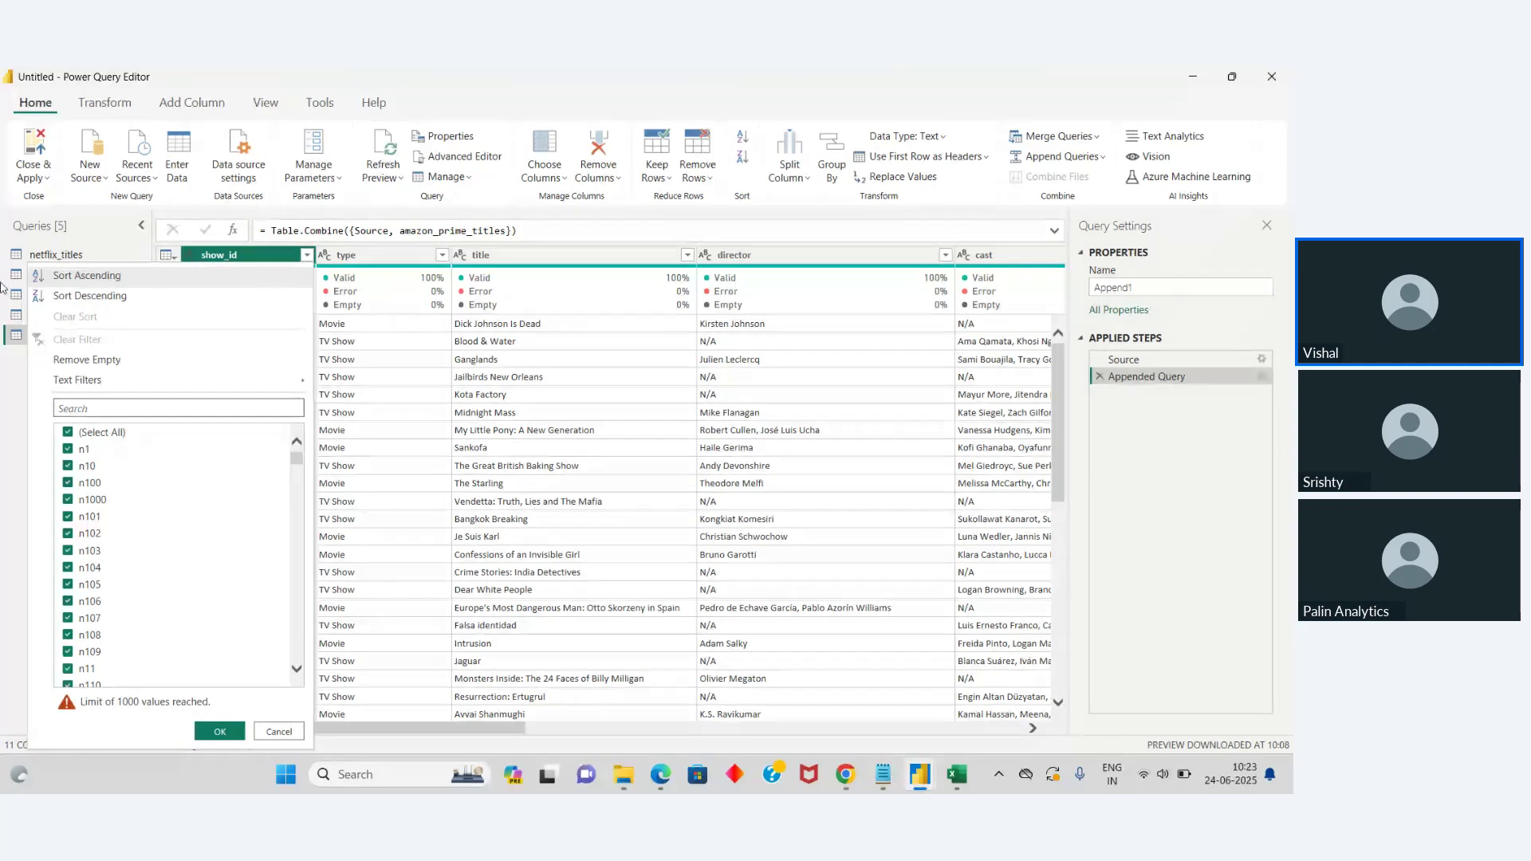
{"action": "left_click", "coordinate": [13, 413]}
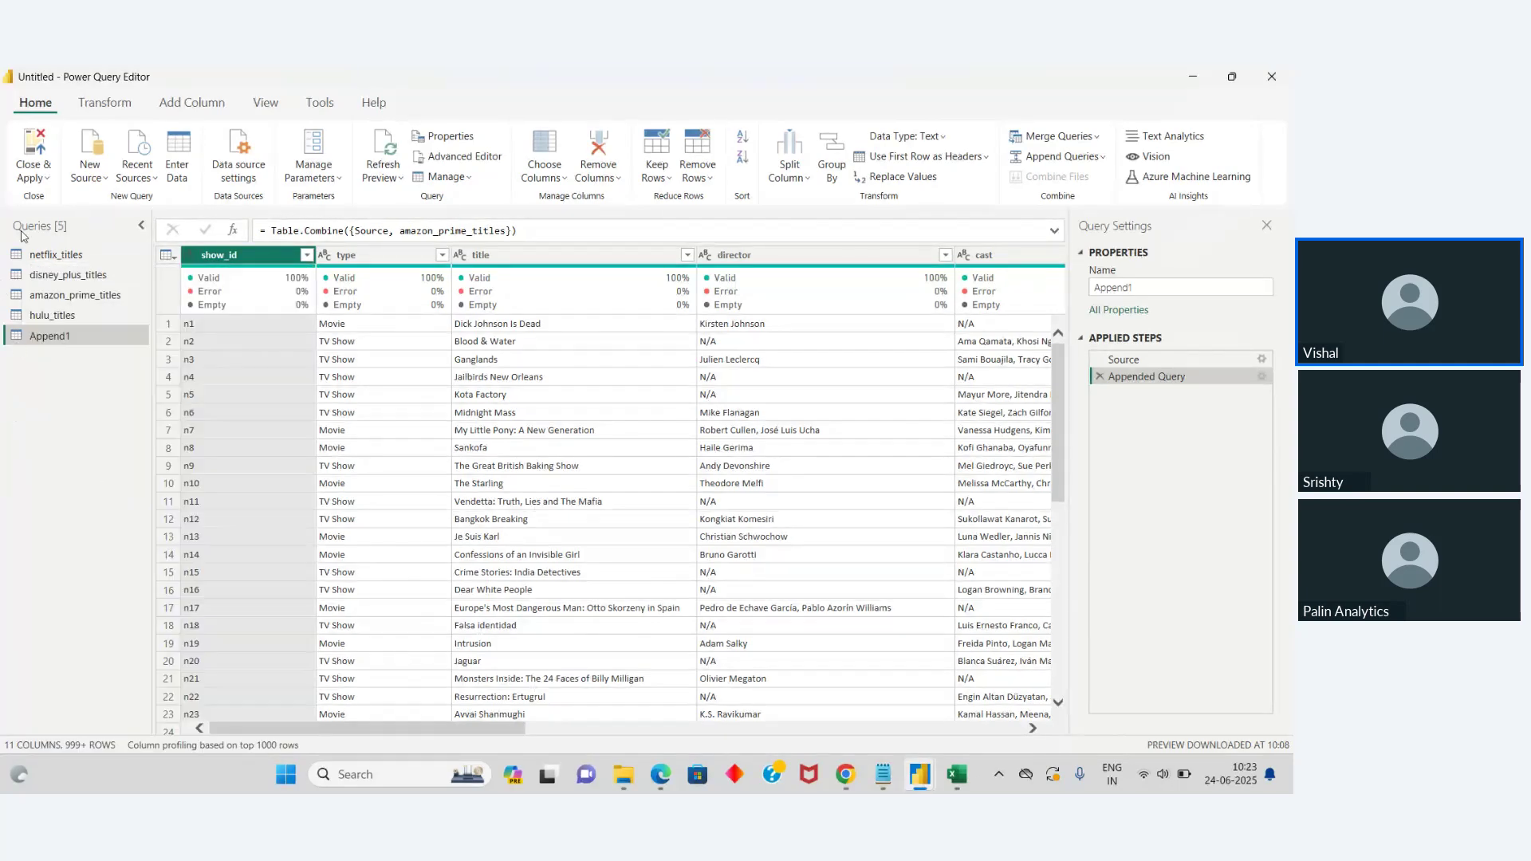
Step: Close the query editor, apply all query changes to the model, and bring the report window to the front
{"action": "left_click", "coordinate": [23, 181]}
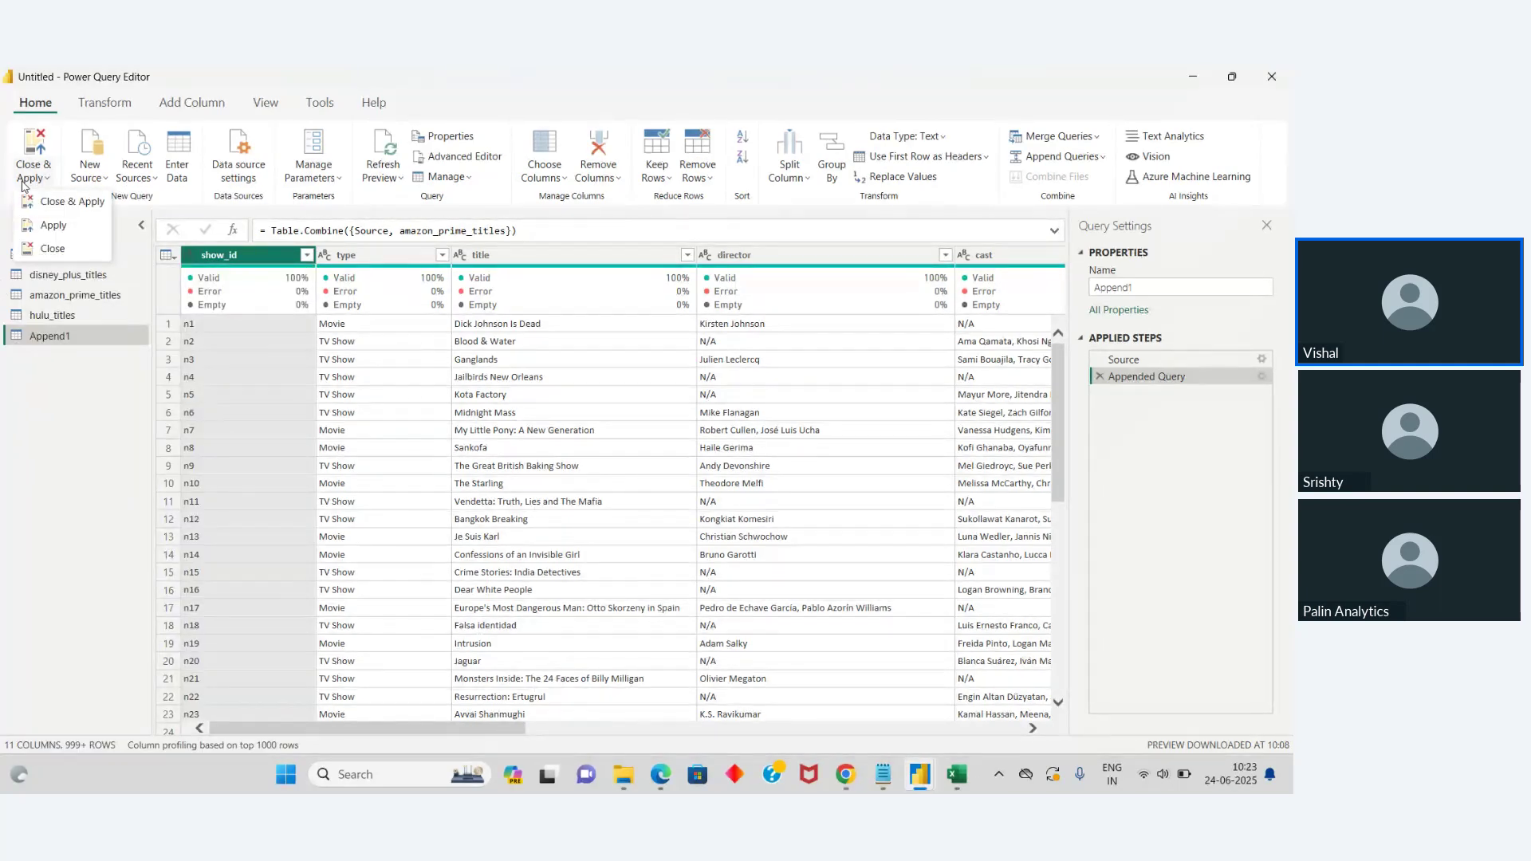
{"action": "left_click", "coordinate": [80, 202]}
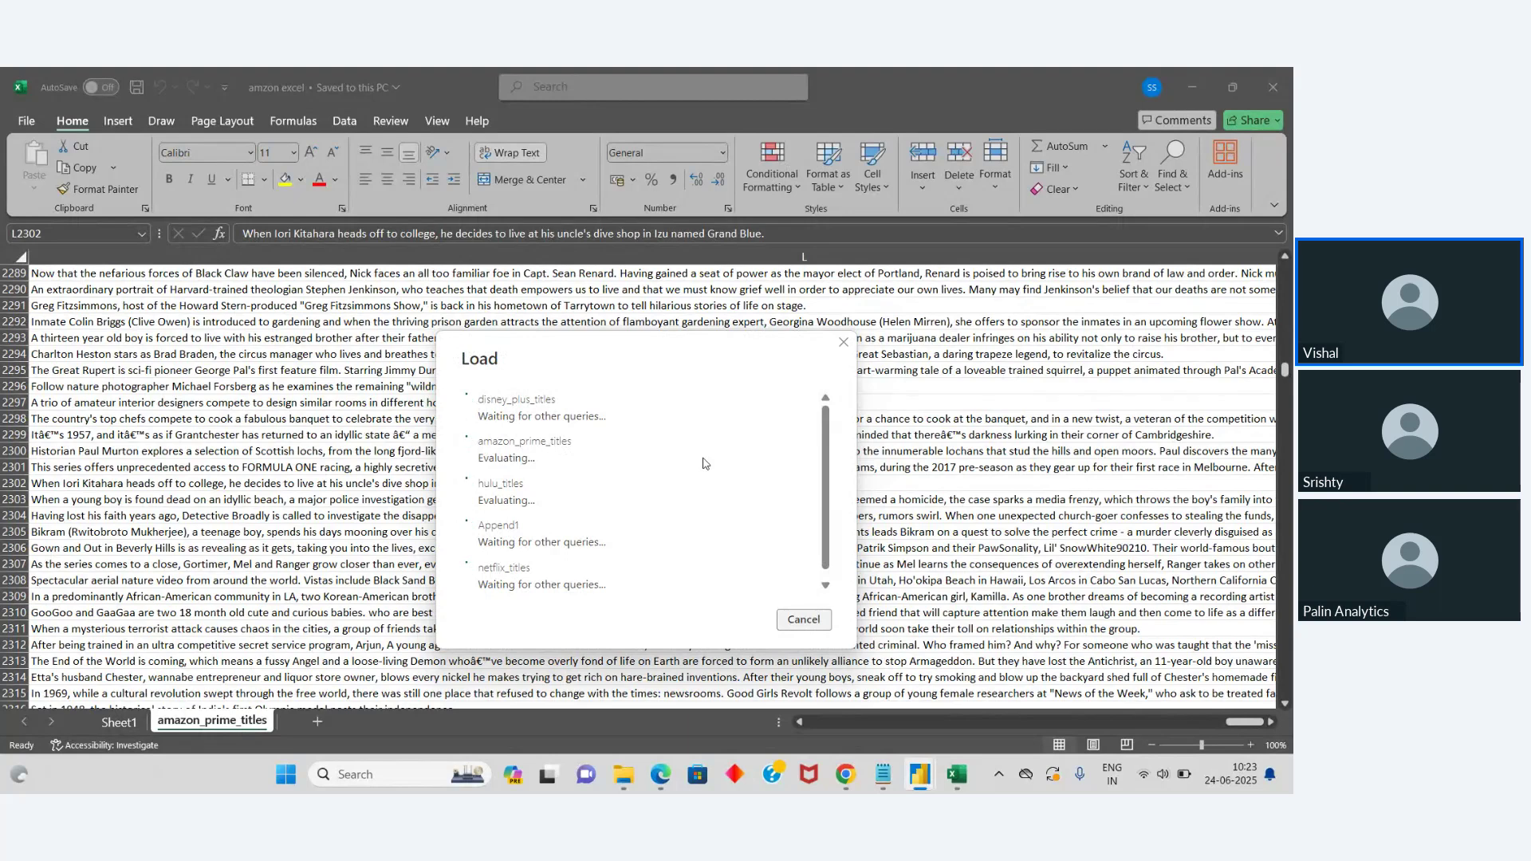
{"action": "left_click", "coordinate": [1281, 68]}
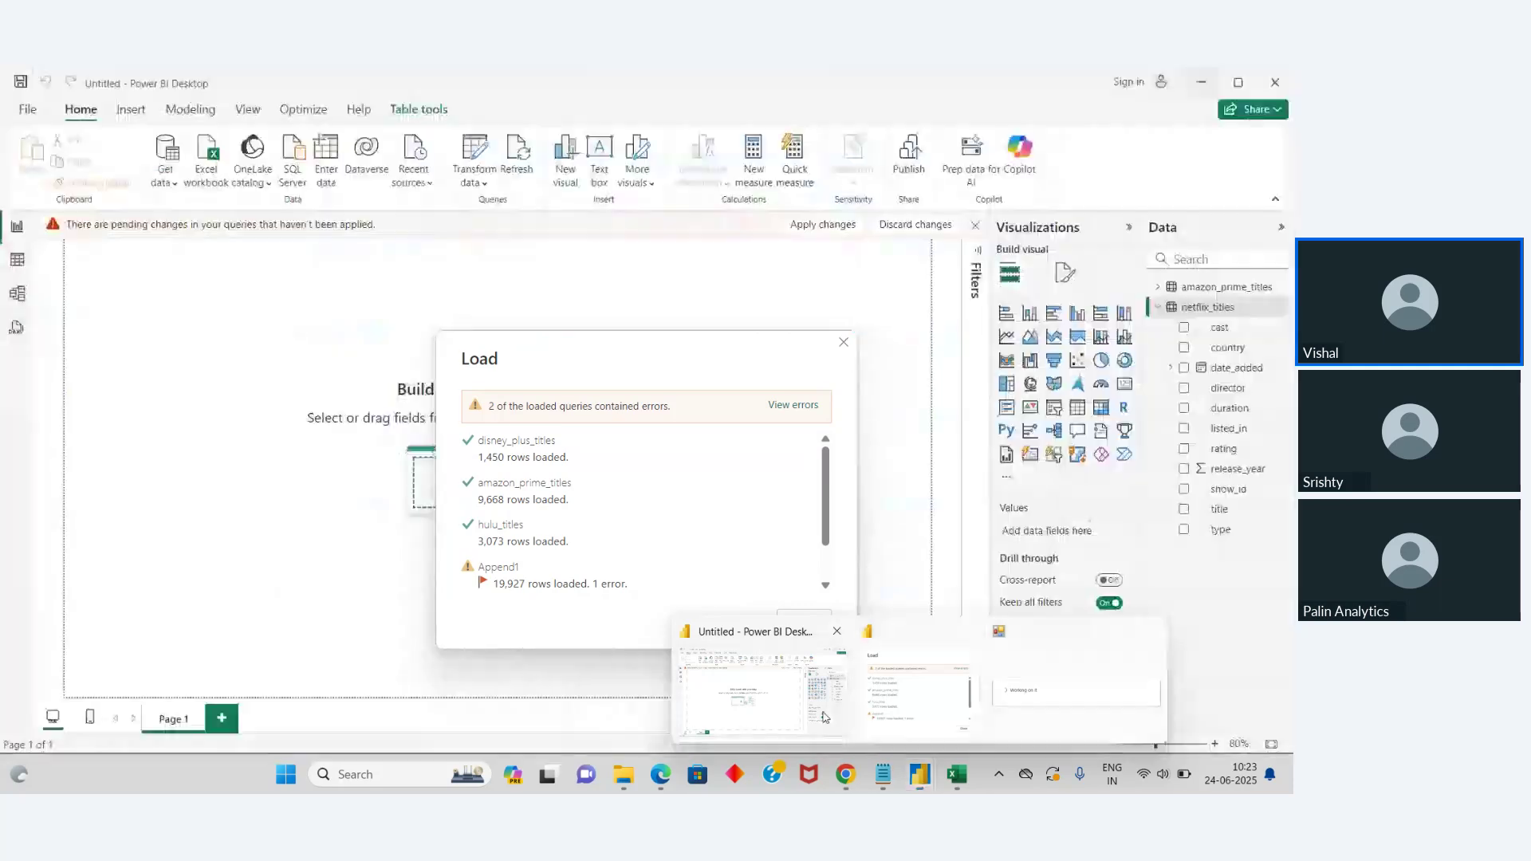
{"action": "left_click", "coordinate": [825, 717]}
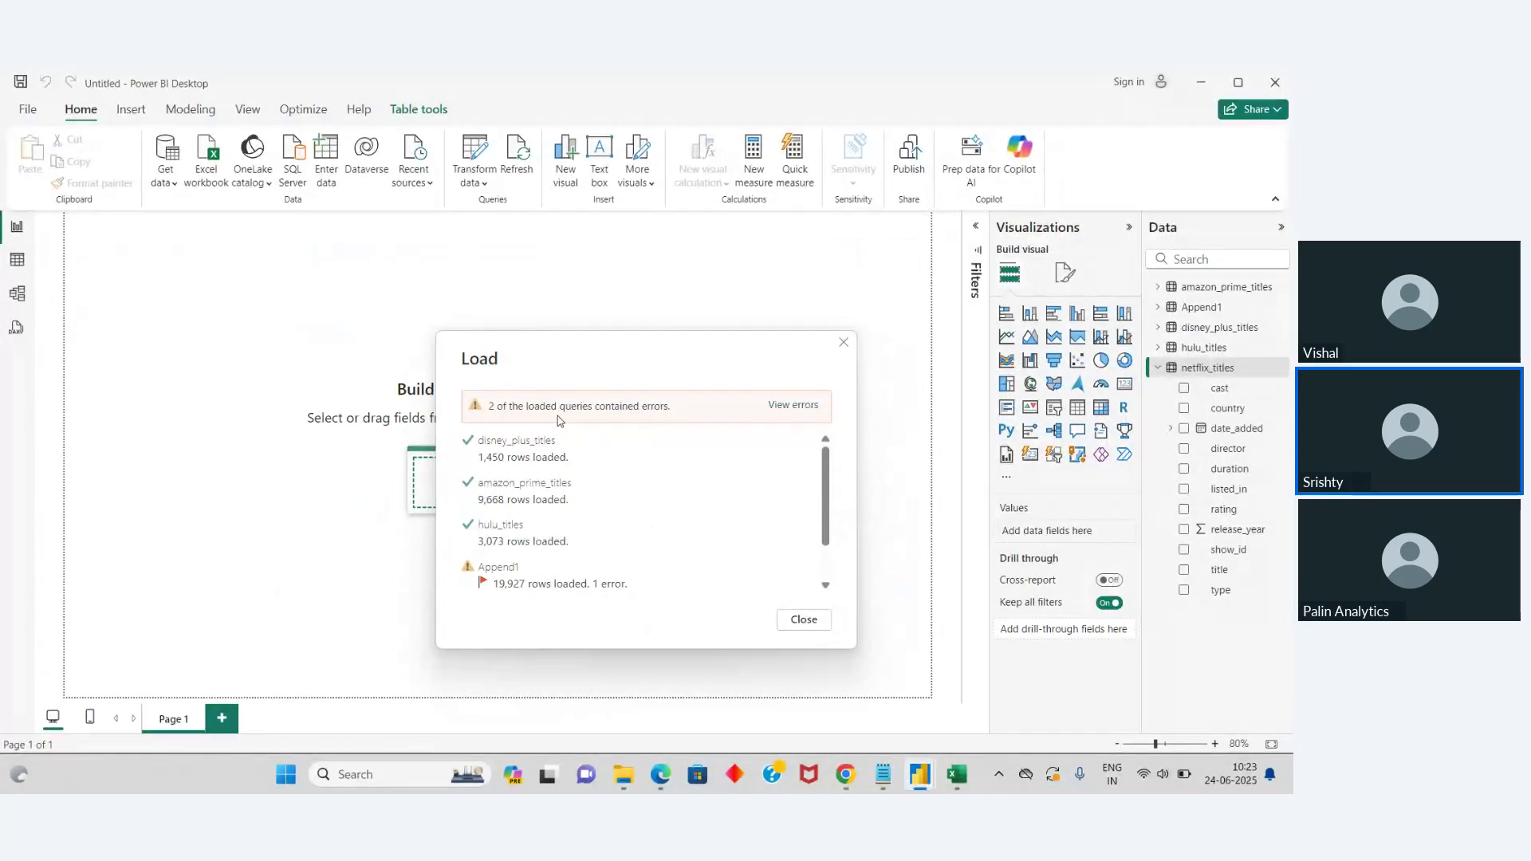
Step: Open the load errors and examine the date_added and release_year columns in the Errors in Append1 query
{"action": "left_click", "coordinate": [791, 408]}
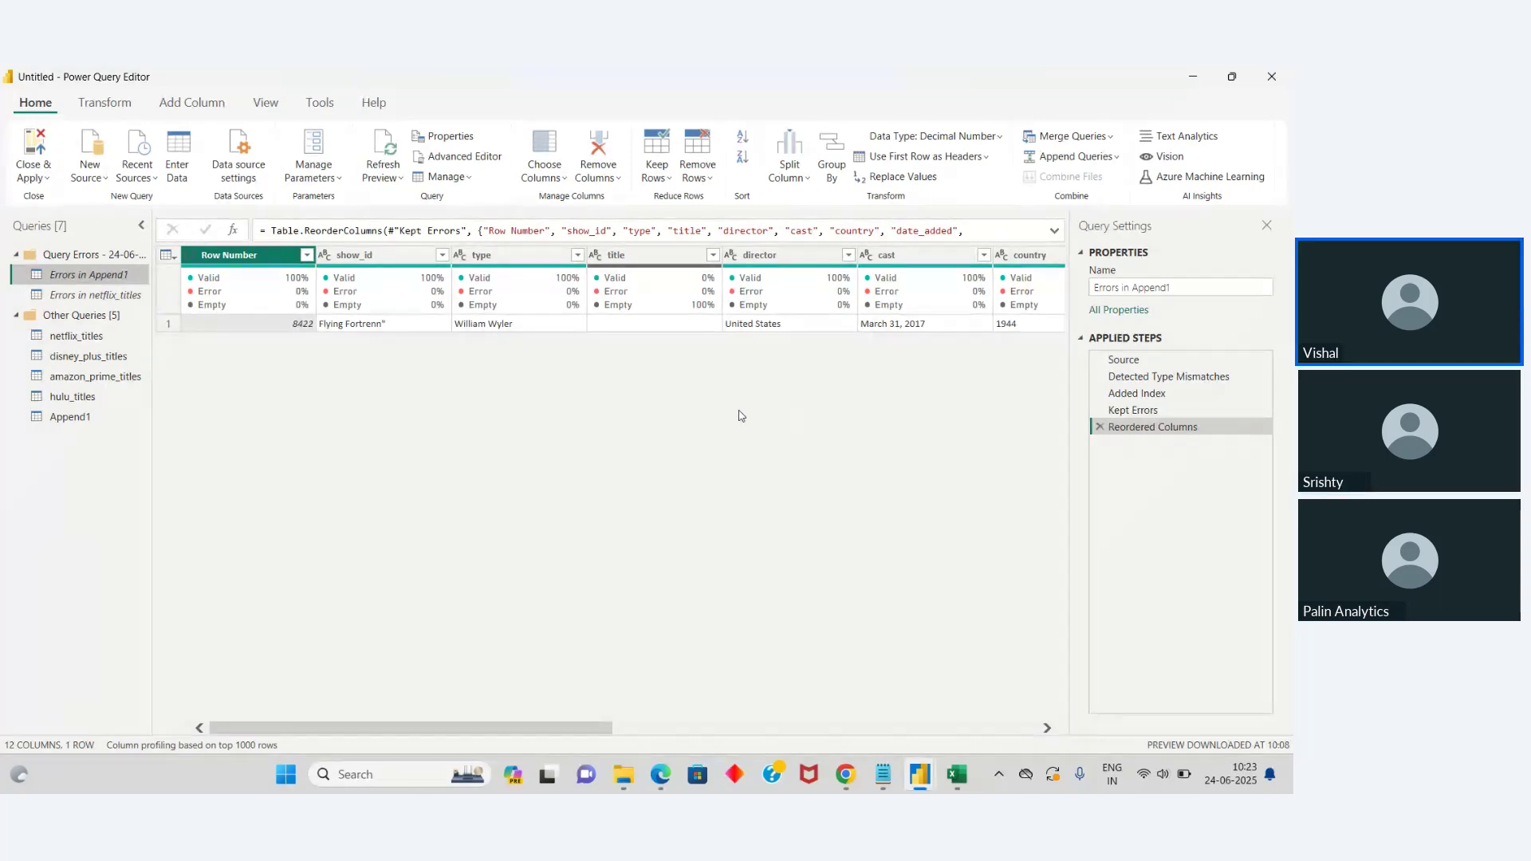
{"action": "left_click_drag", "start_coordinate": [495, 728], "coordinate": [727, 742]}
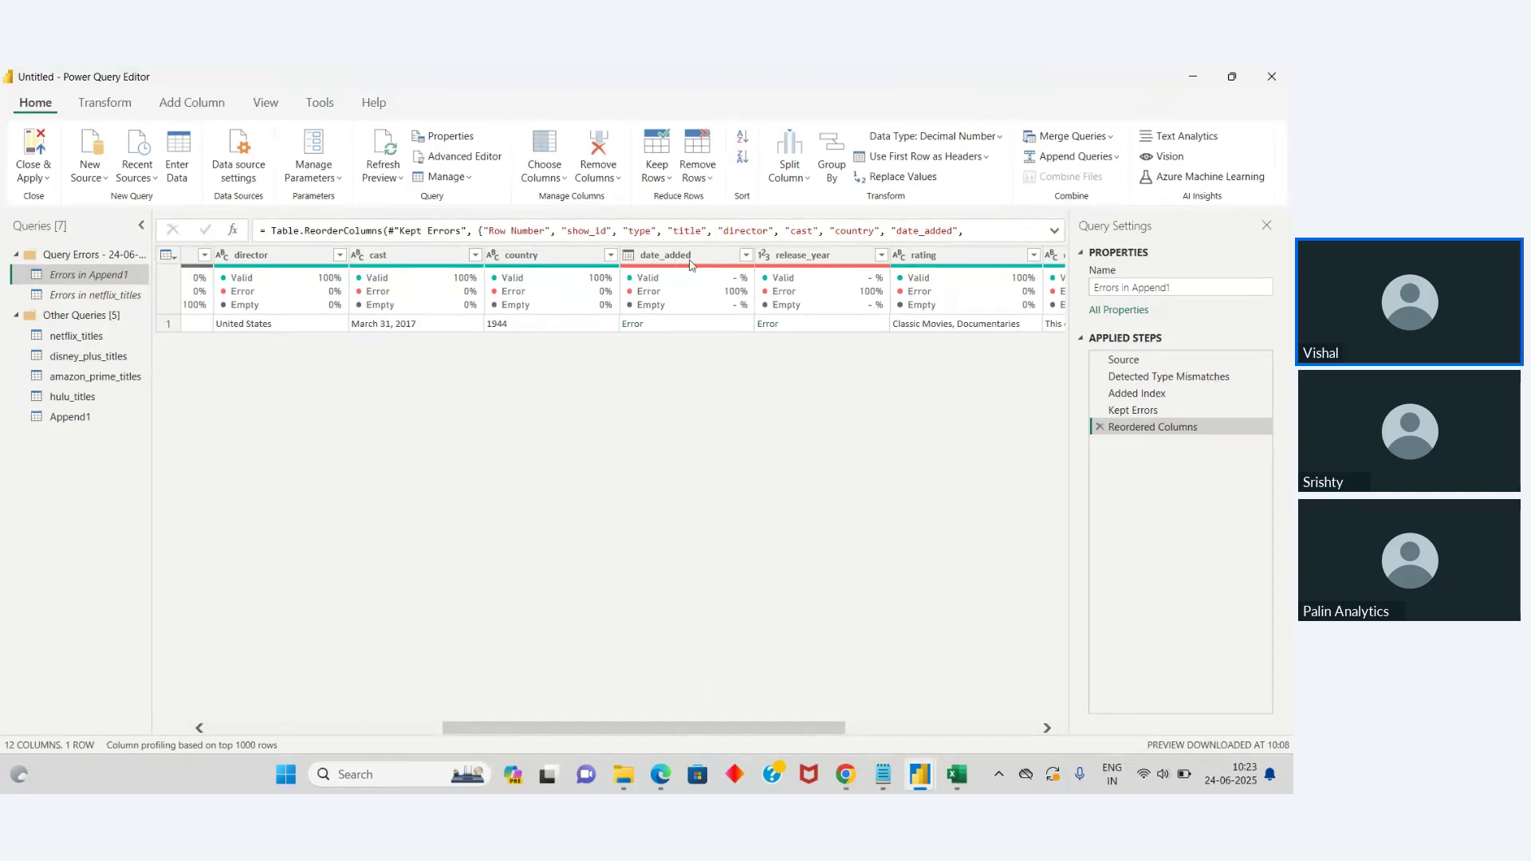
{"action": "left_click", "coordinate": [1193, 77]}
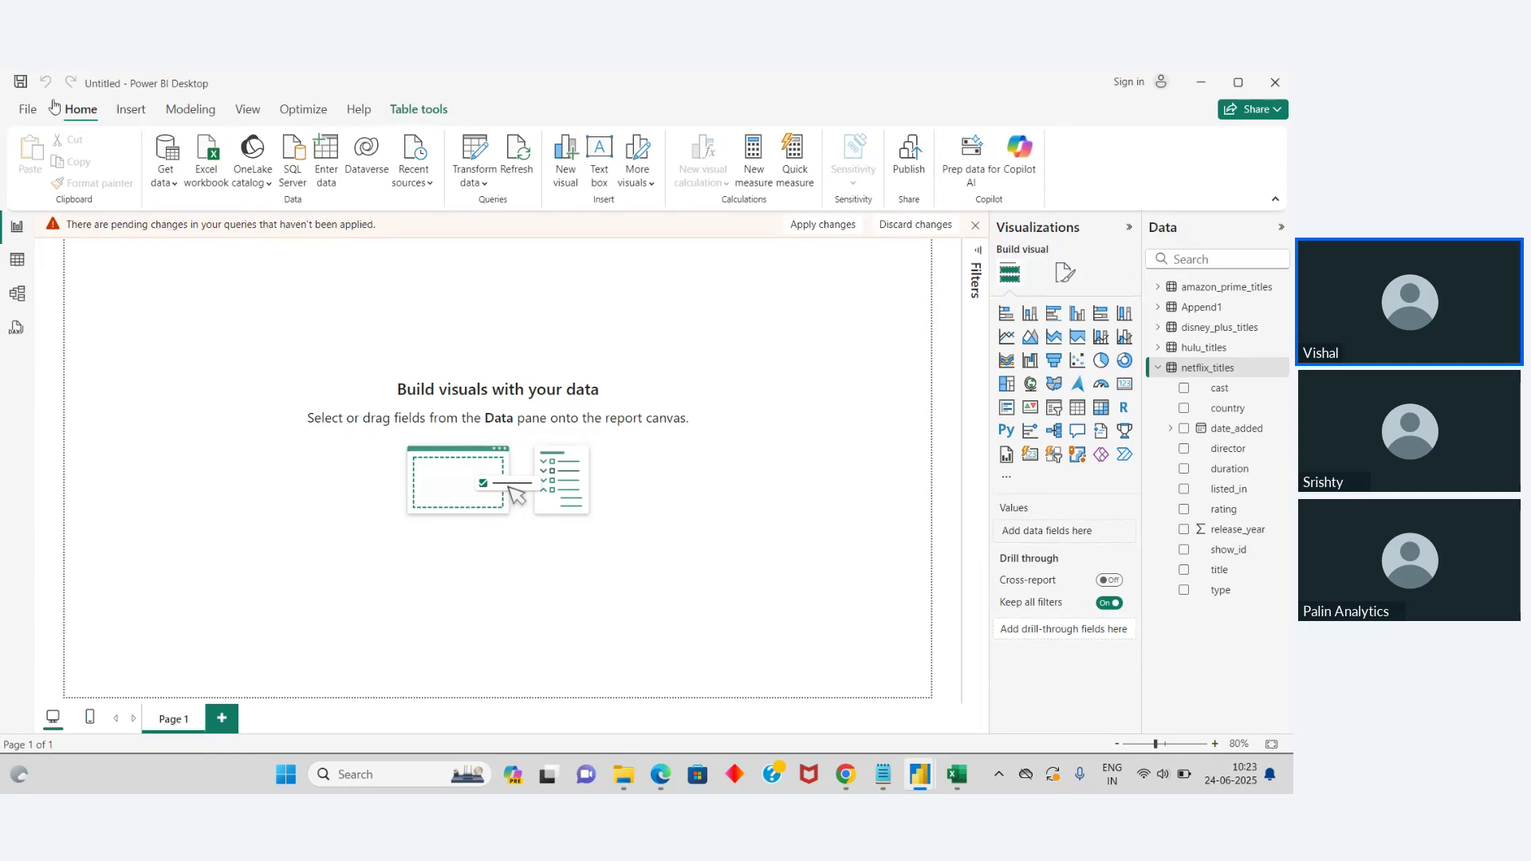
Step: Create a new blank report
{"action": "left_click", "coordinate": [29, 112]}
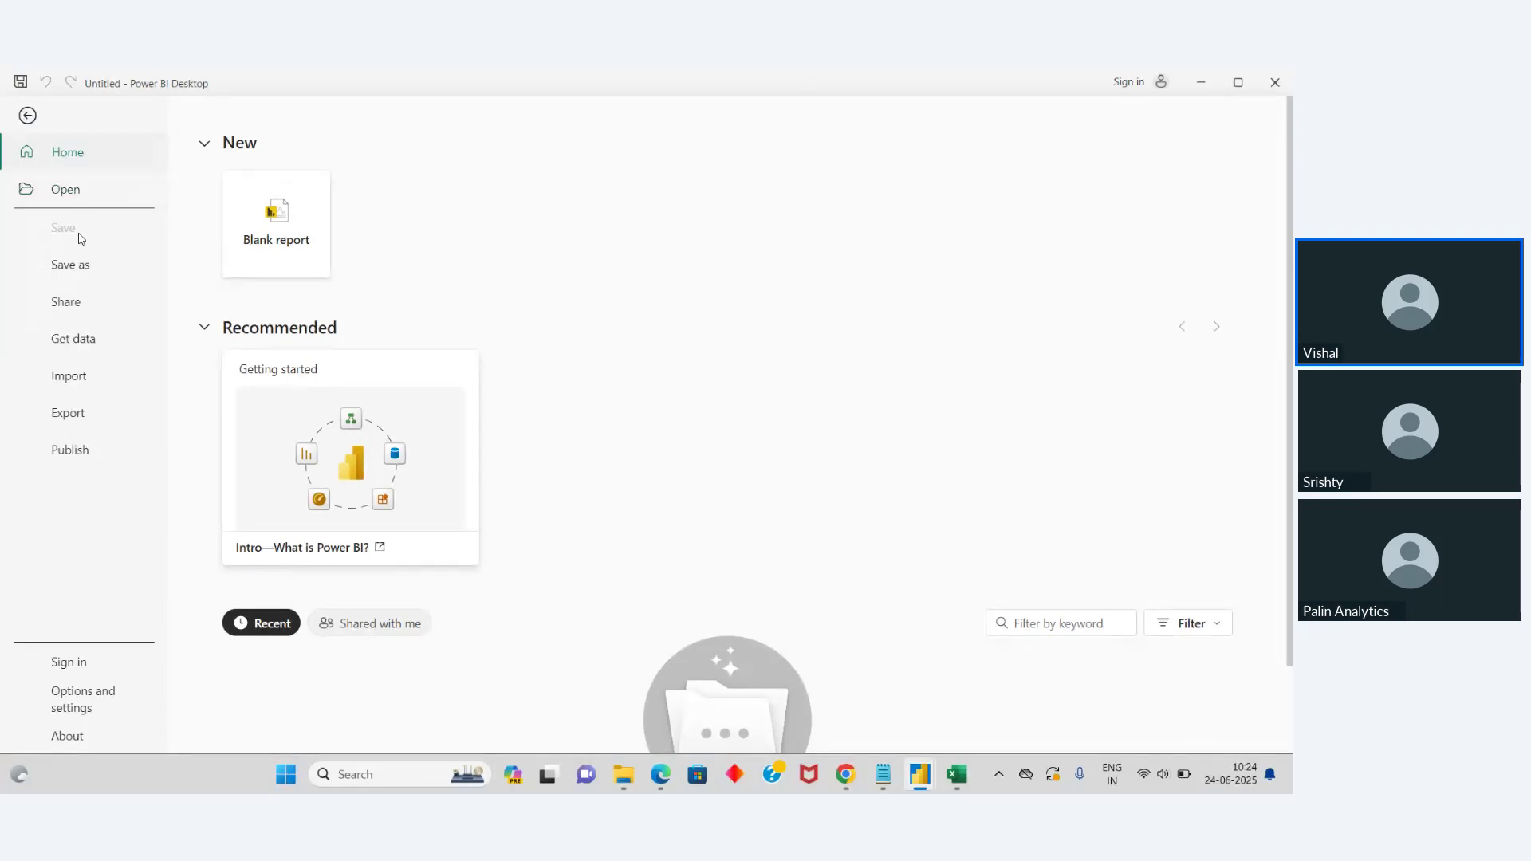
{"action": "left_click", "coordinate": [94, 193]}
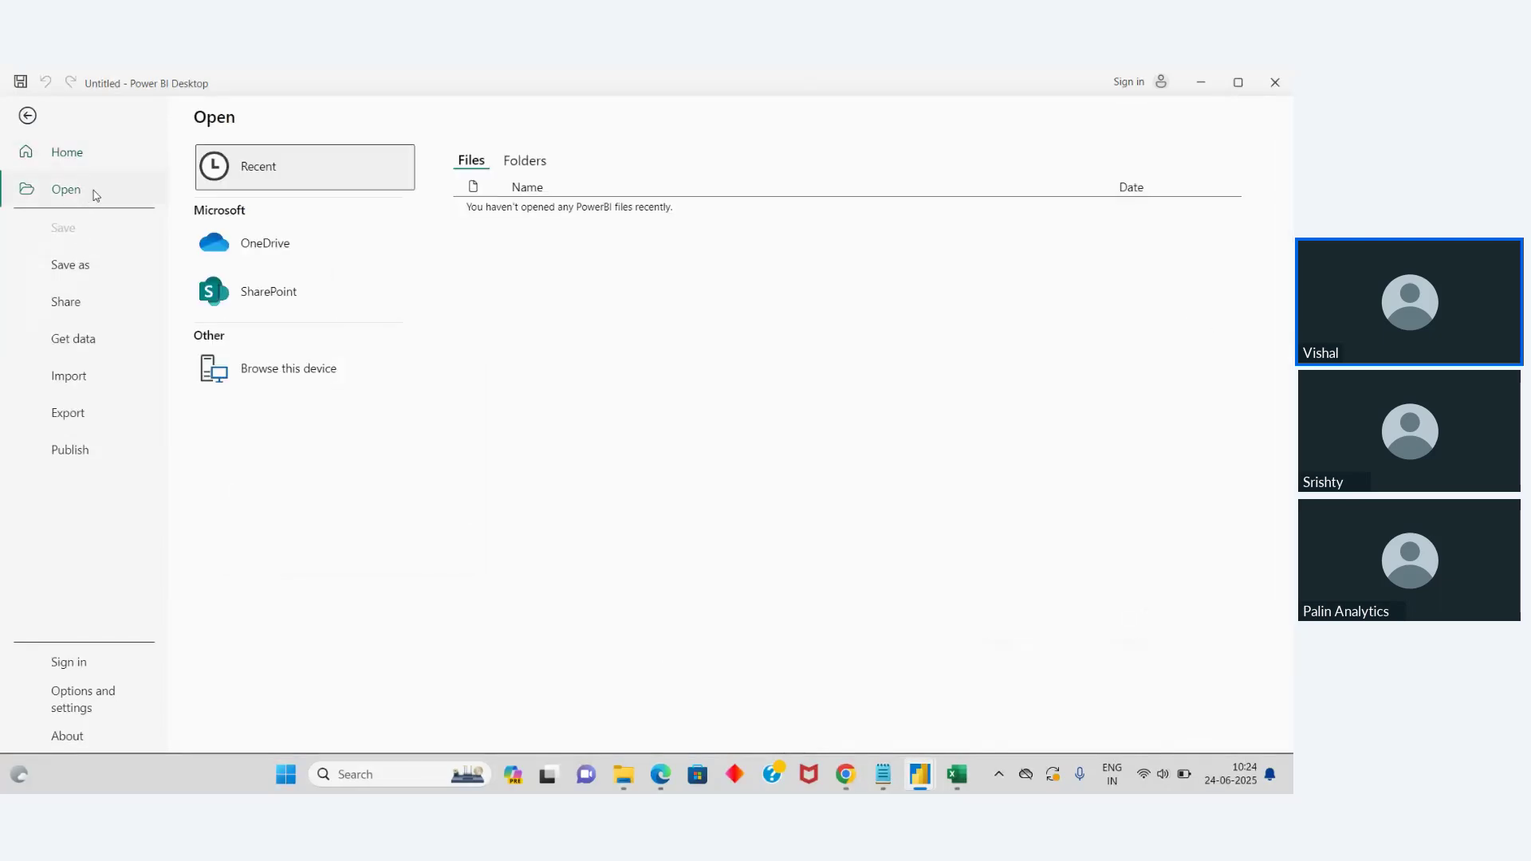
{"action": "left_click", "coordinate": [27, 116]}
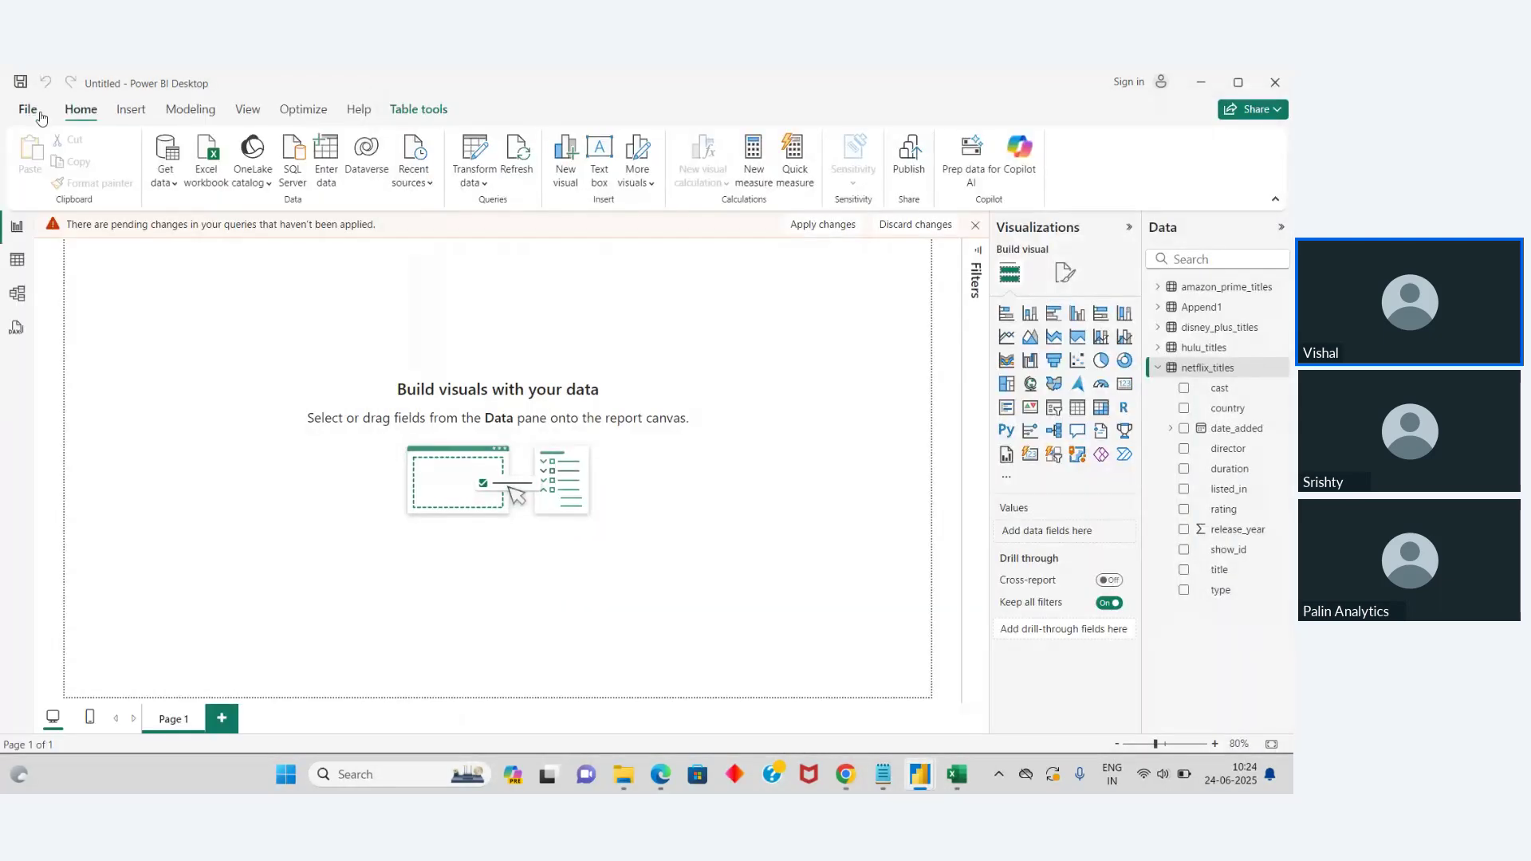
{"action": "left_click", "coordinate": [34, 115]}
{"action": "left_click", "coordinate": [287, 221]}
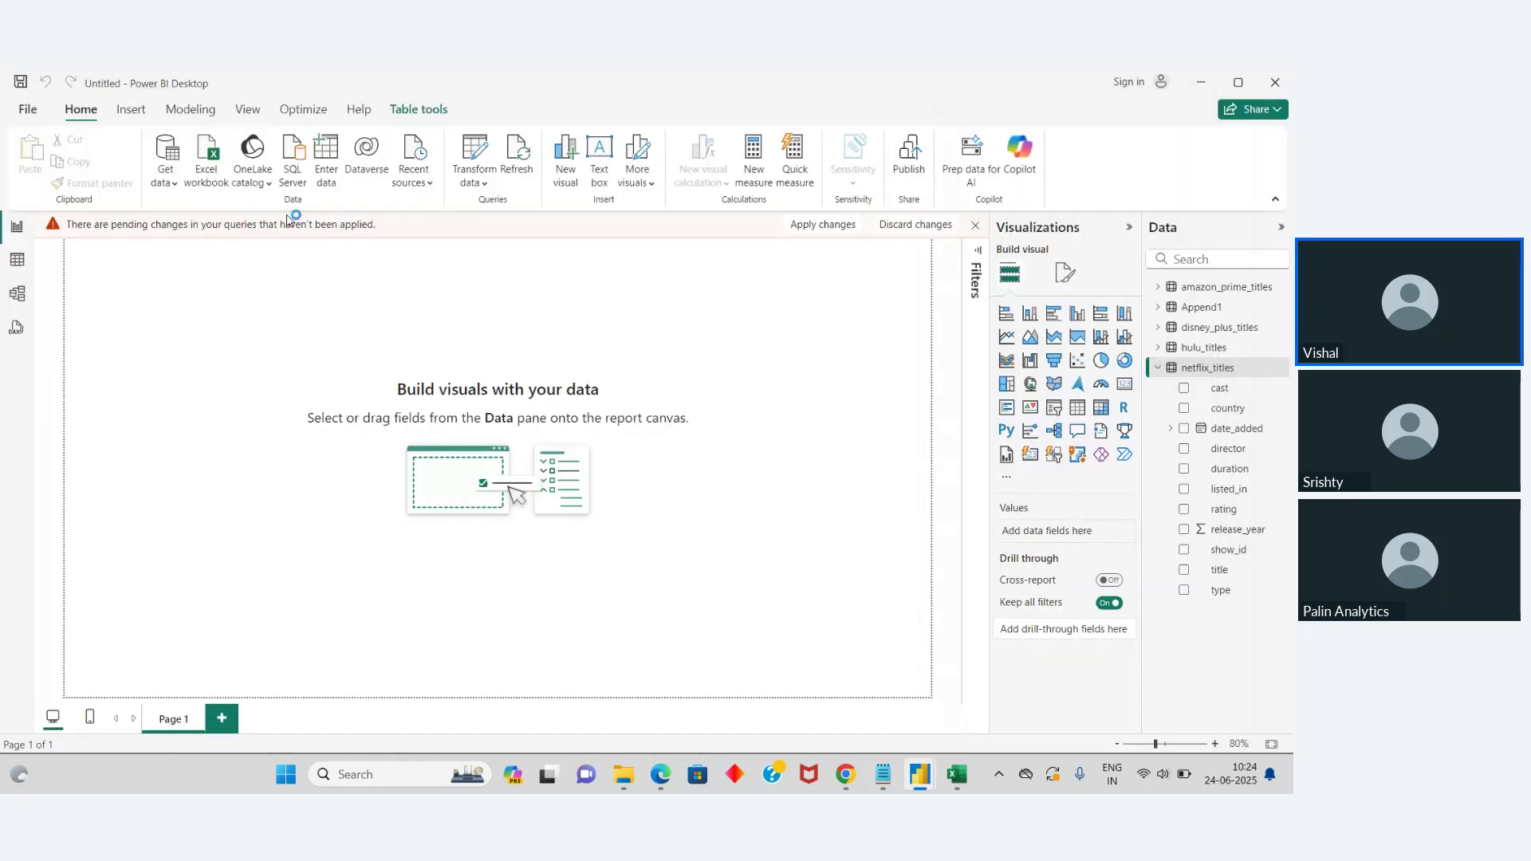
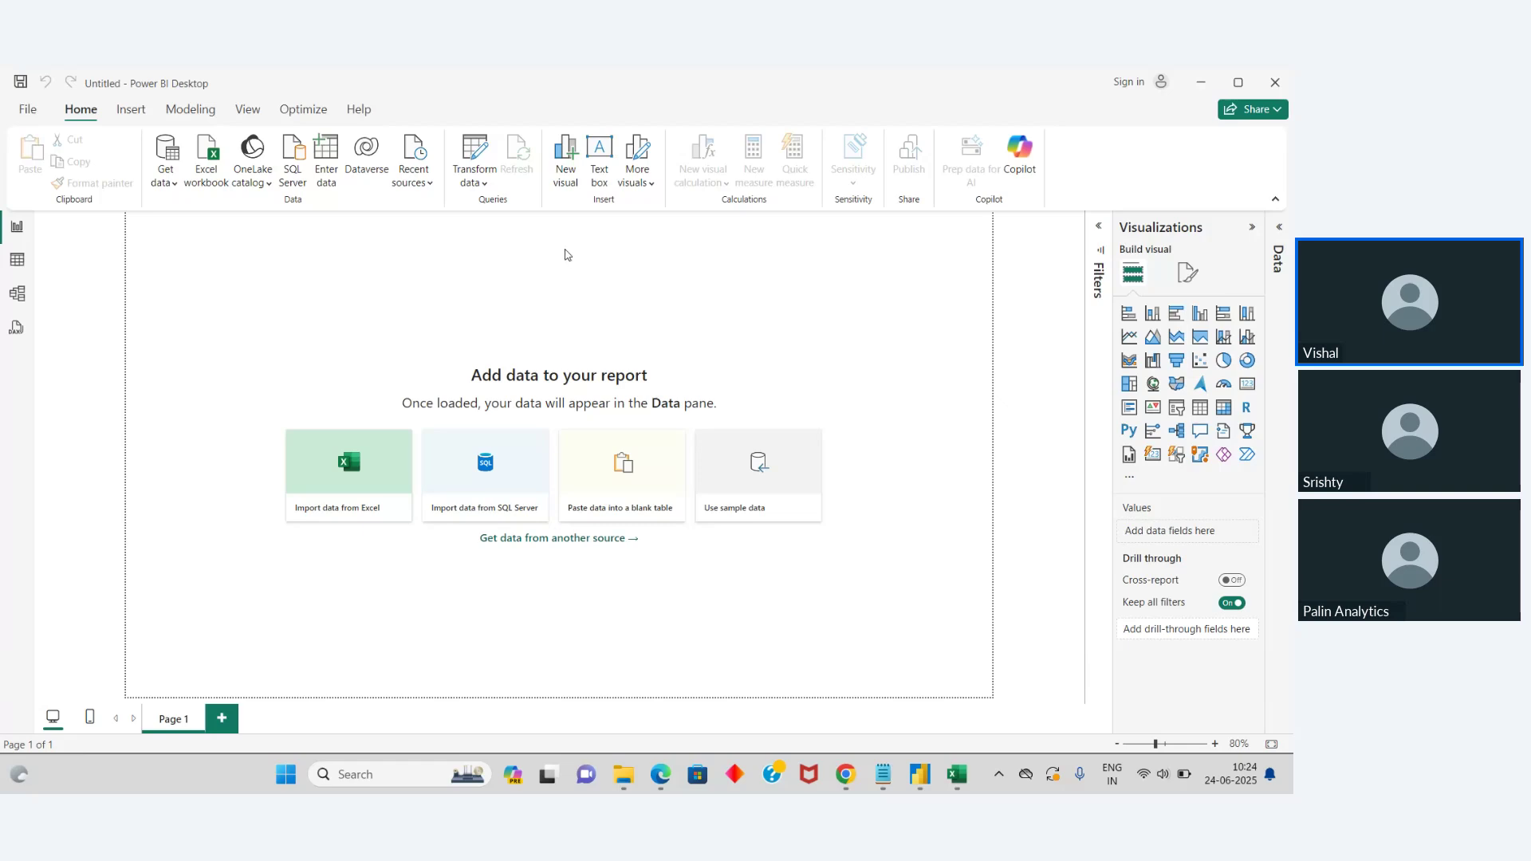
Step: Load the financials table from the built-in Financial Sample workbook into the report
{"action": "left_click", "coordinate": [803, 476]}
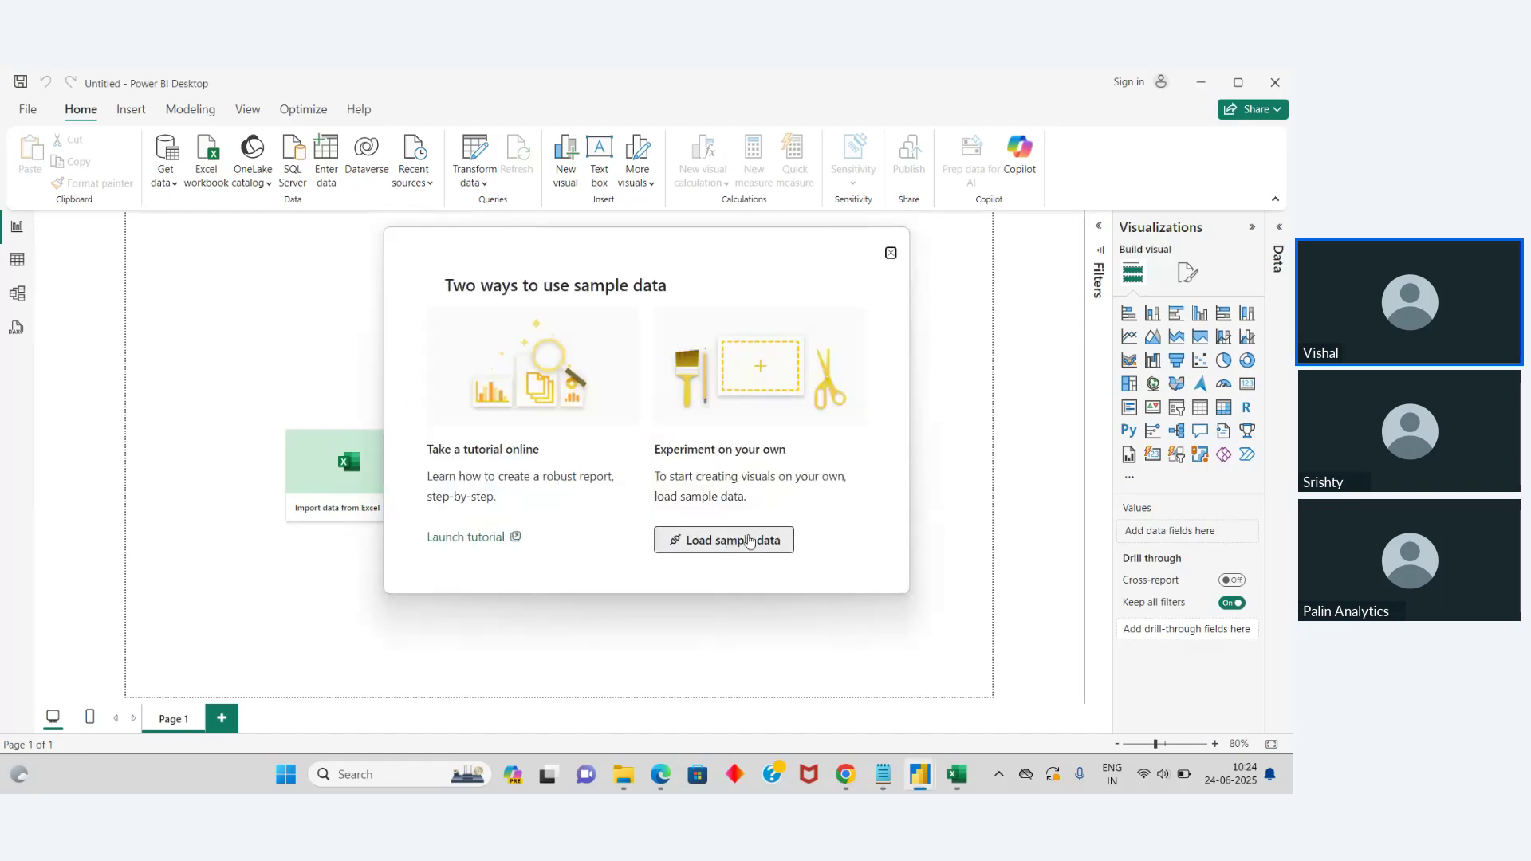
{"action": "left_click", "coordinate": [752, 540]}
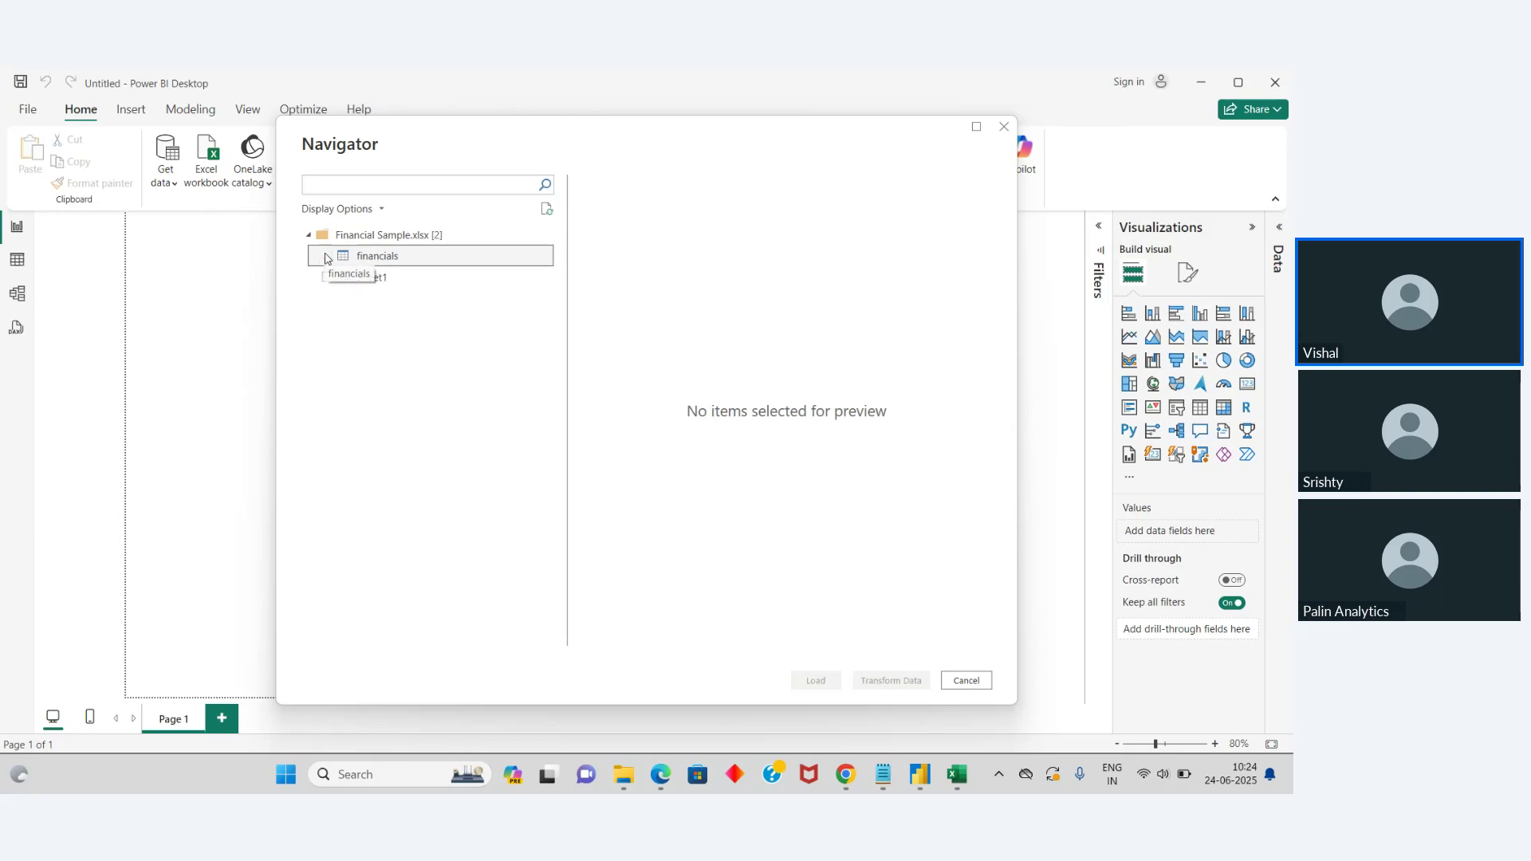
{"action": "left_click", "coordinate": [326, 257]}
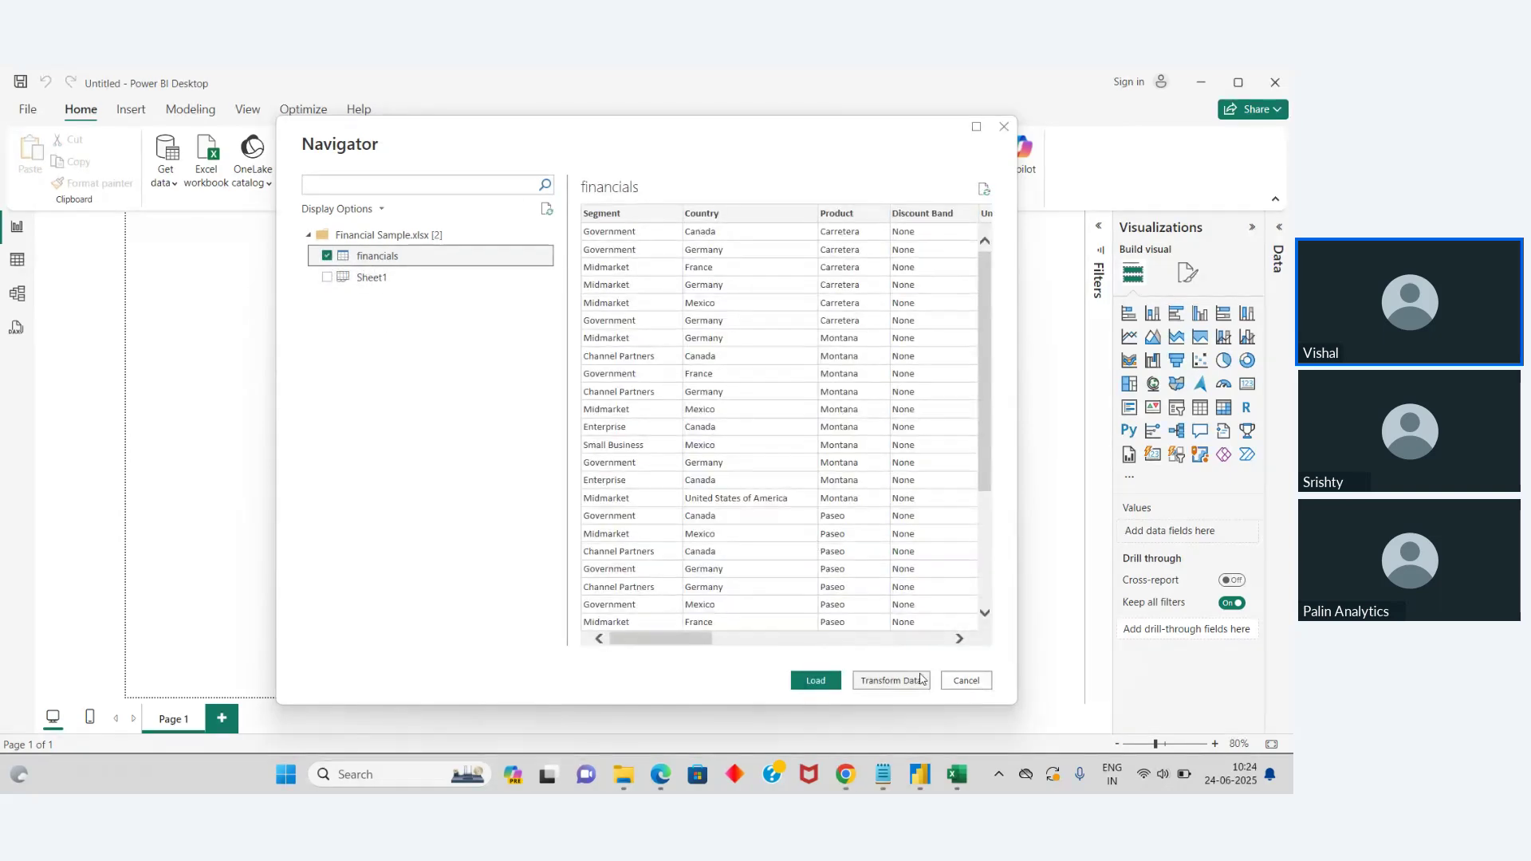
{"action": "left_click", "coordinate": [837, 679]}
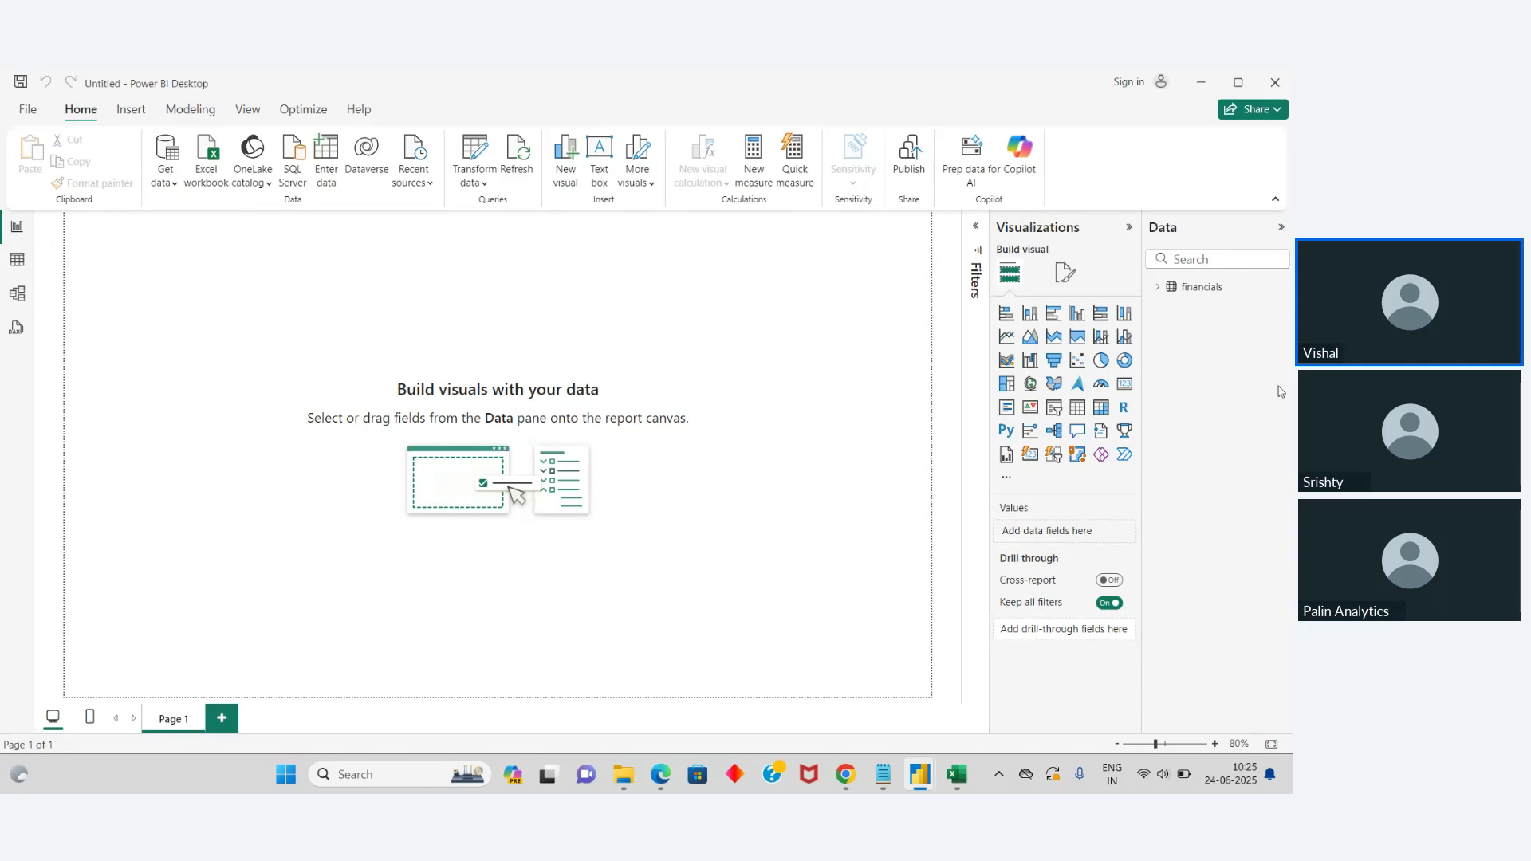
Step: Insert a stacked column chart near the middle of the page with Segment on the X-axis and Sales on the Y-axis
{"action": "left_click", "coordinate": [1159, 292]}
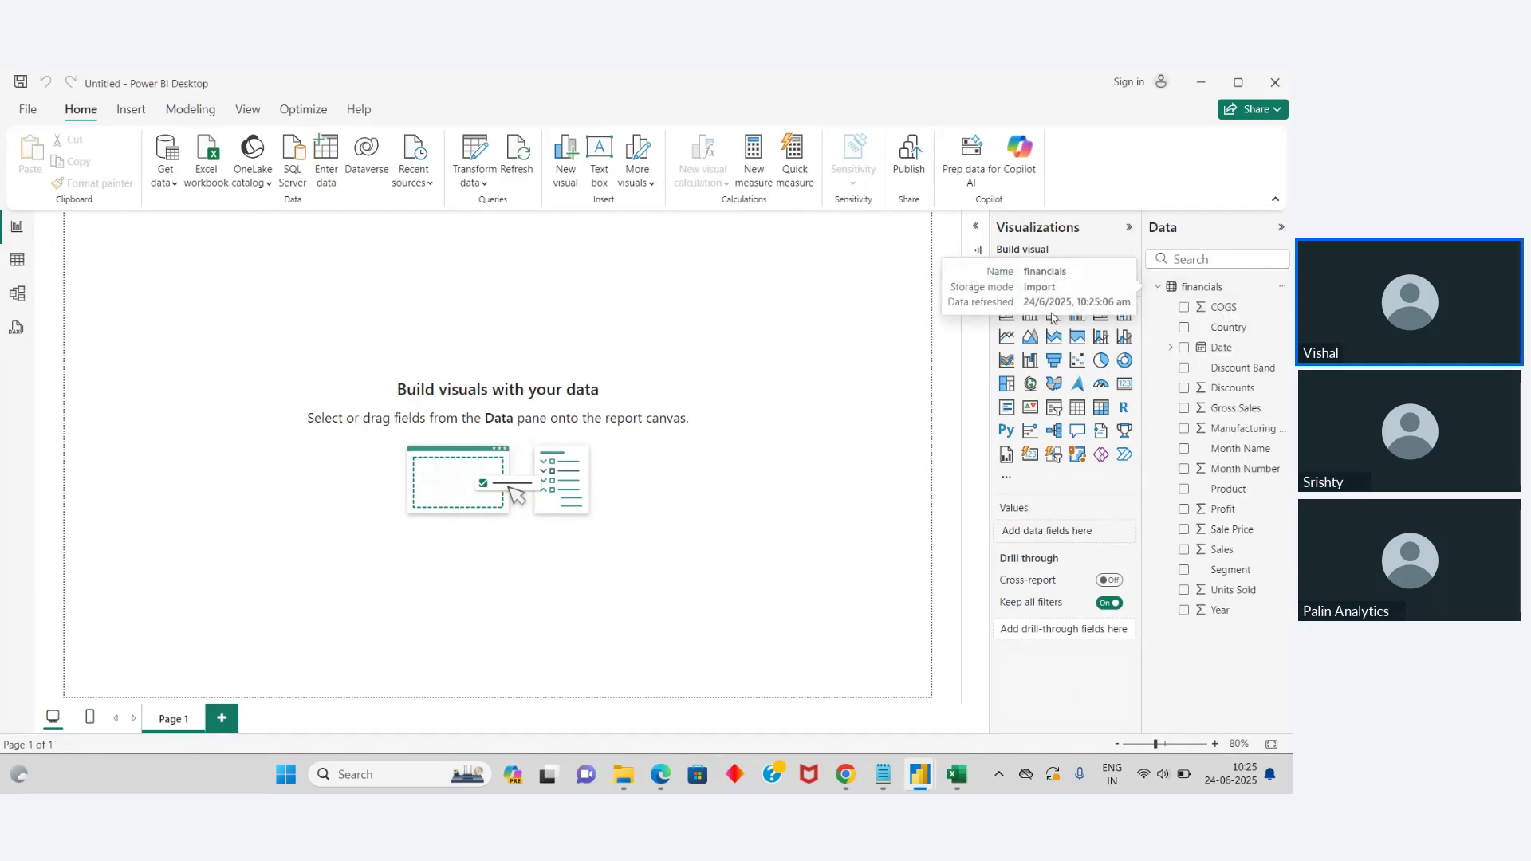
{"action": "left_click", "coordinate": [1005, 318]}
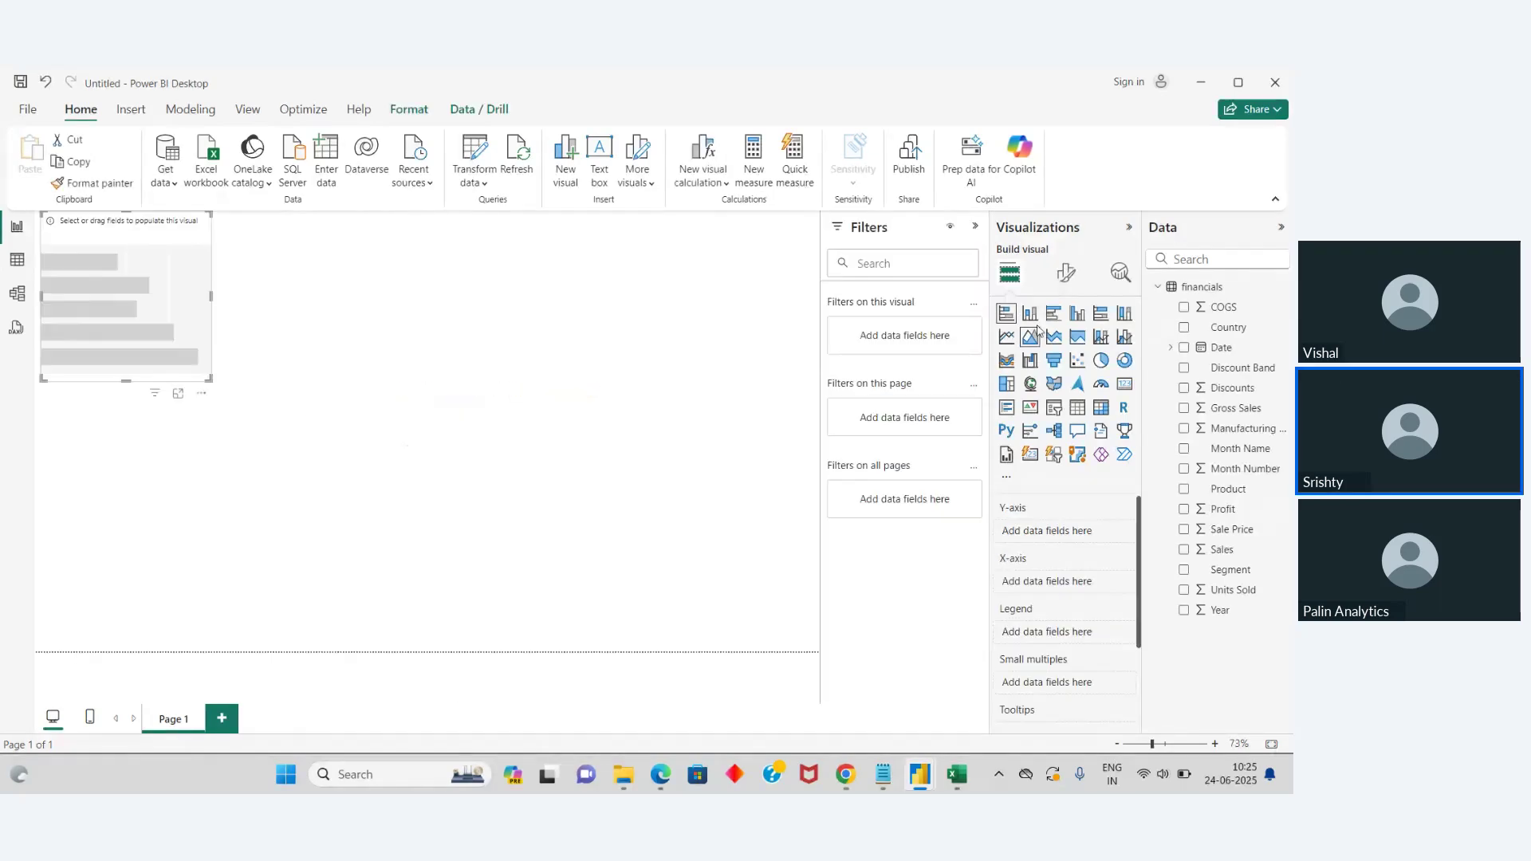
{"action": "left_click", "coordinate": [1030, 316]}
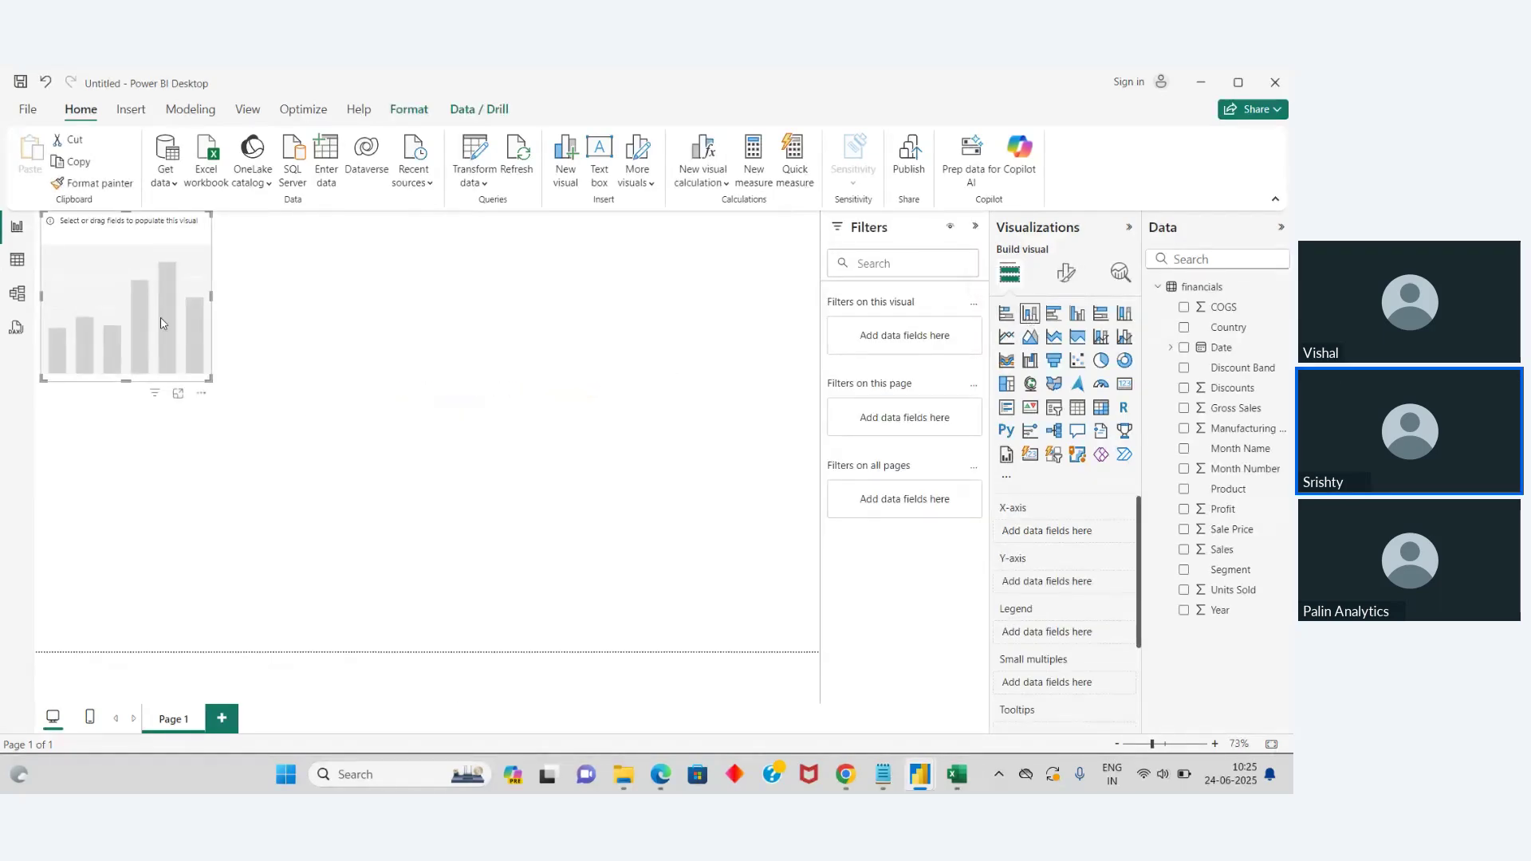
{"action": "left_click_drag", "start_coordinate": [157, 323], "coordinate": [483, 384]}
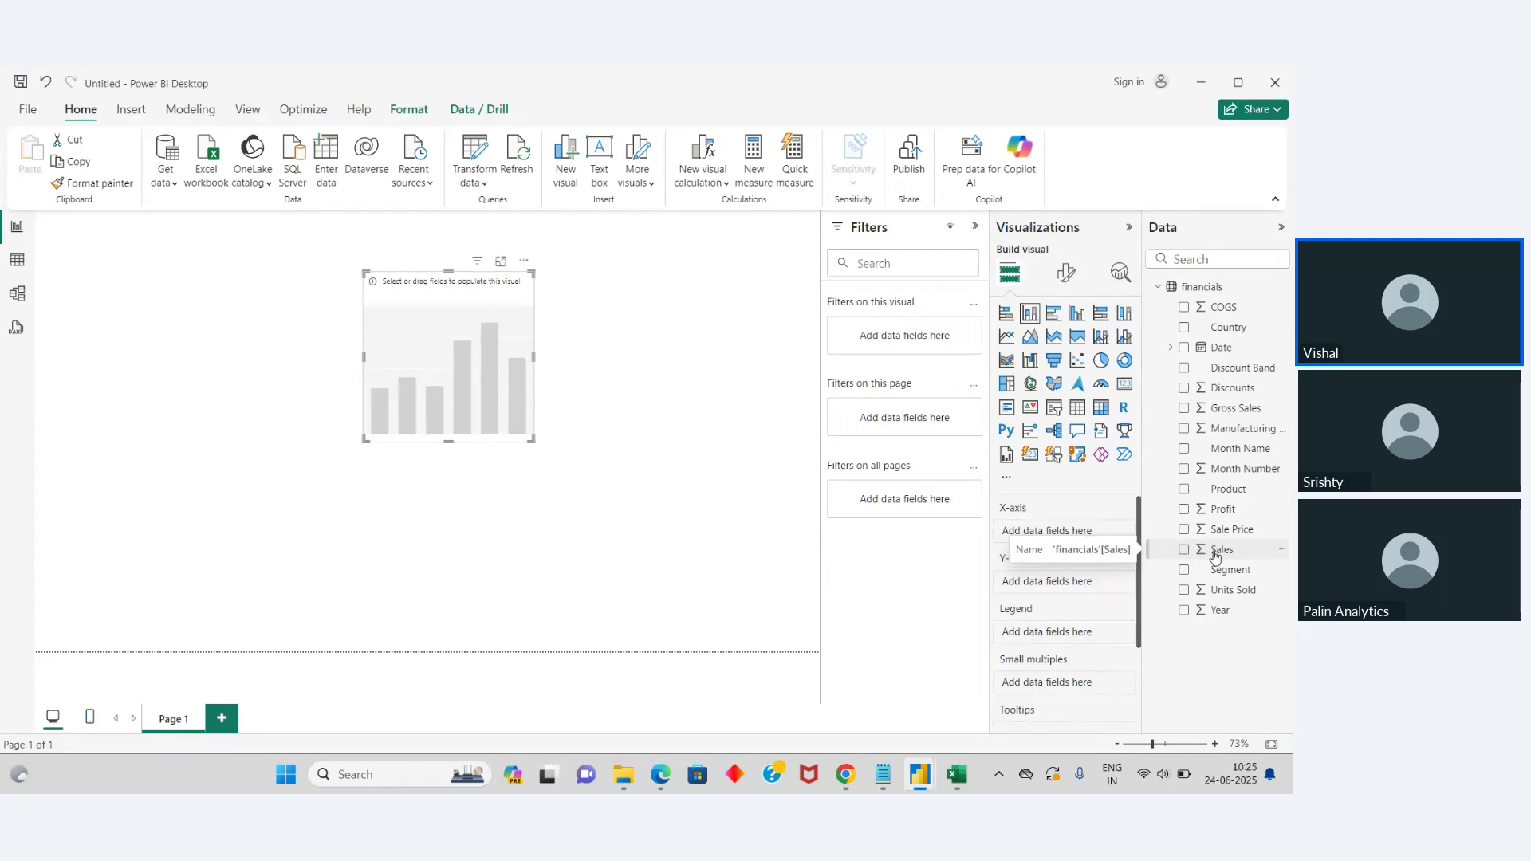
{"action": "left_click_drag", "start_coordinate": [1214, 554], "coordinate": [1073, 570]}
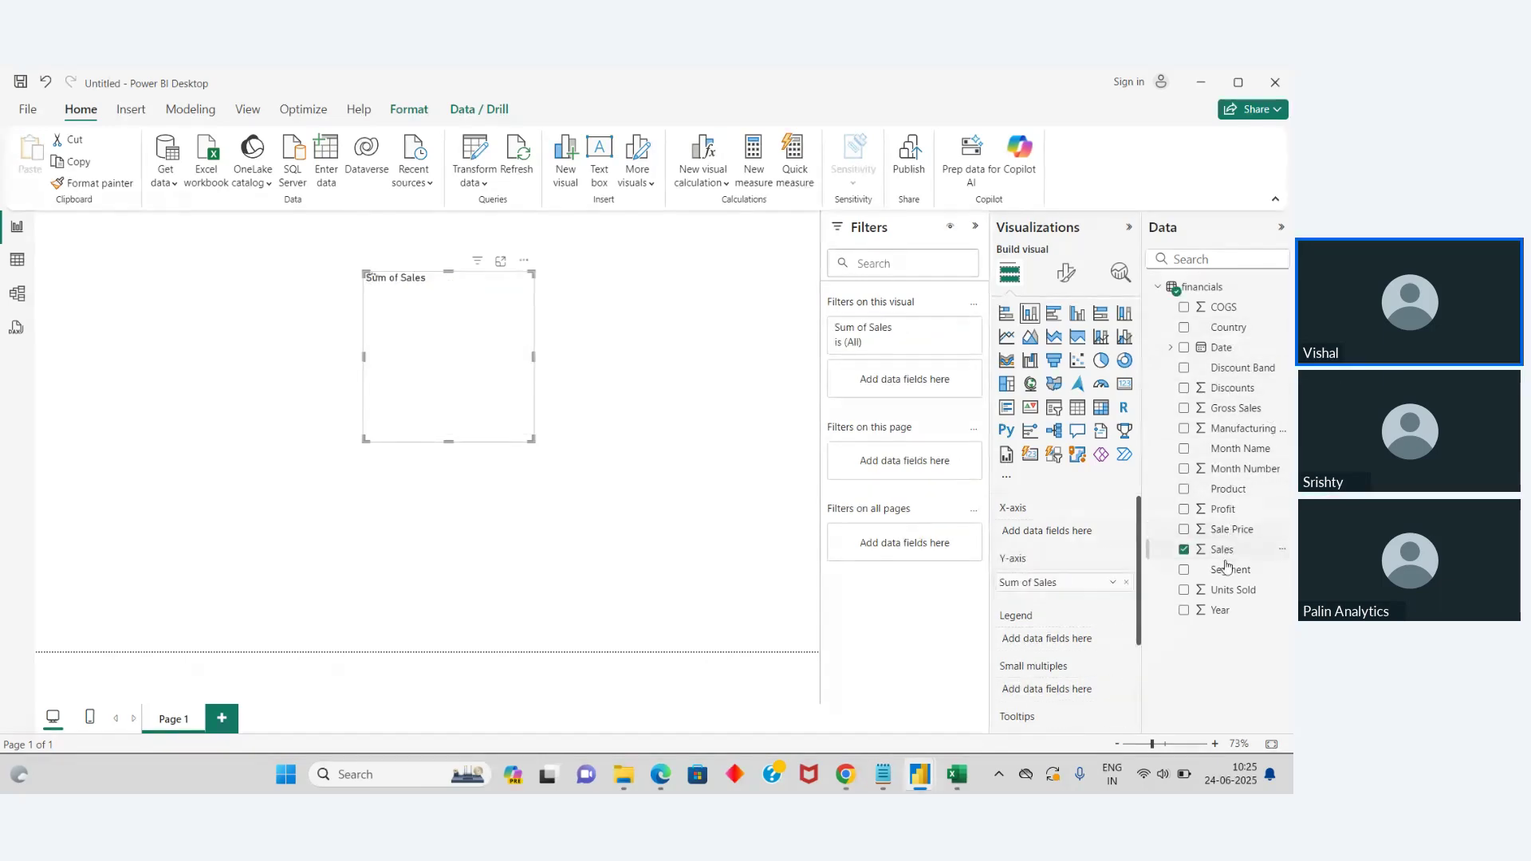
{"action": "left_click_drag", "start_coordinate": [1226, 576], "coordinate": [1080, 538]}
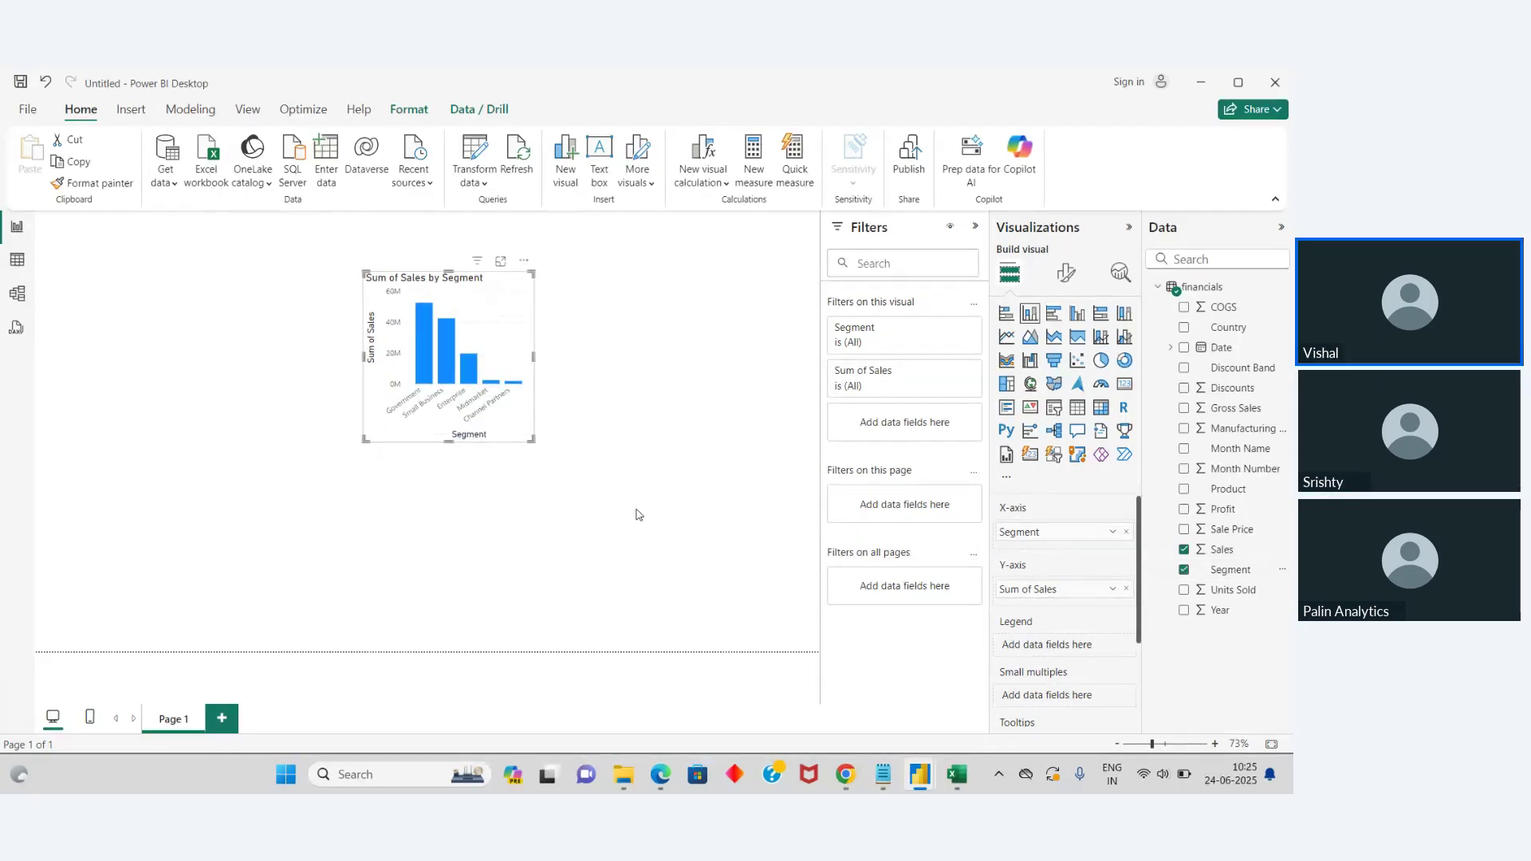
Step: Enlarge the Sales by Segment column chart so it covers most of the page, and deselect it
{"action": "left_click_drag", "start_coordinate": [533, 441], "coordinate": [755, 519]}
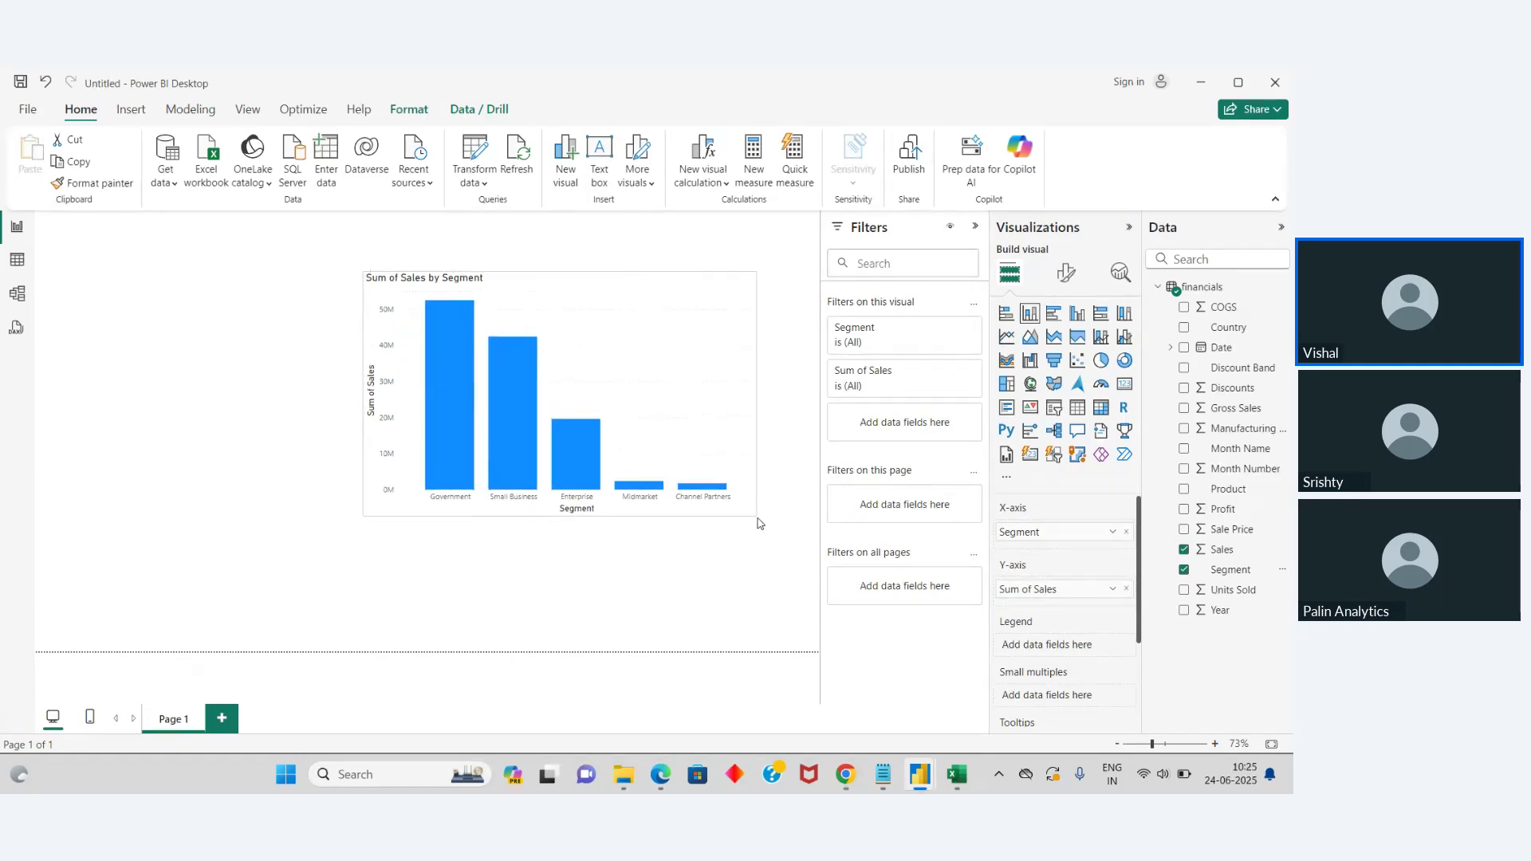
{"action": "left_click_drag", "start_coordinate": [365, 515], "coordinate": [100, 612]}
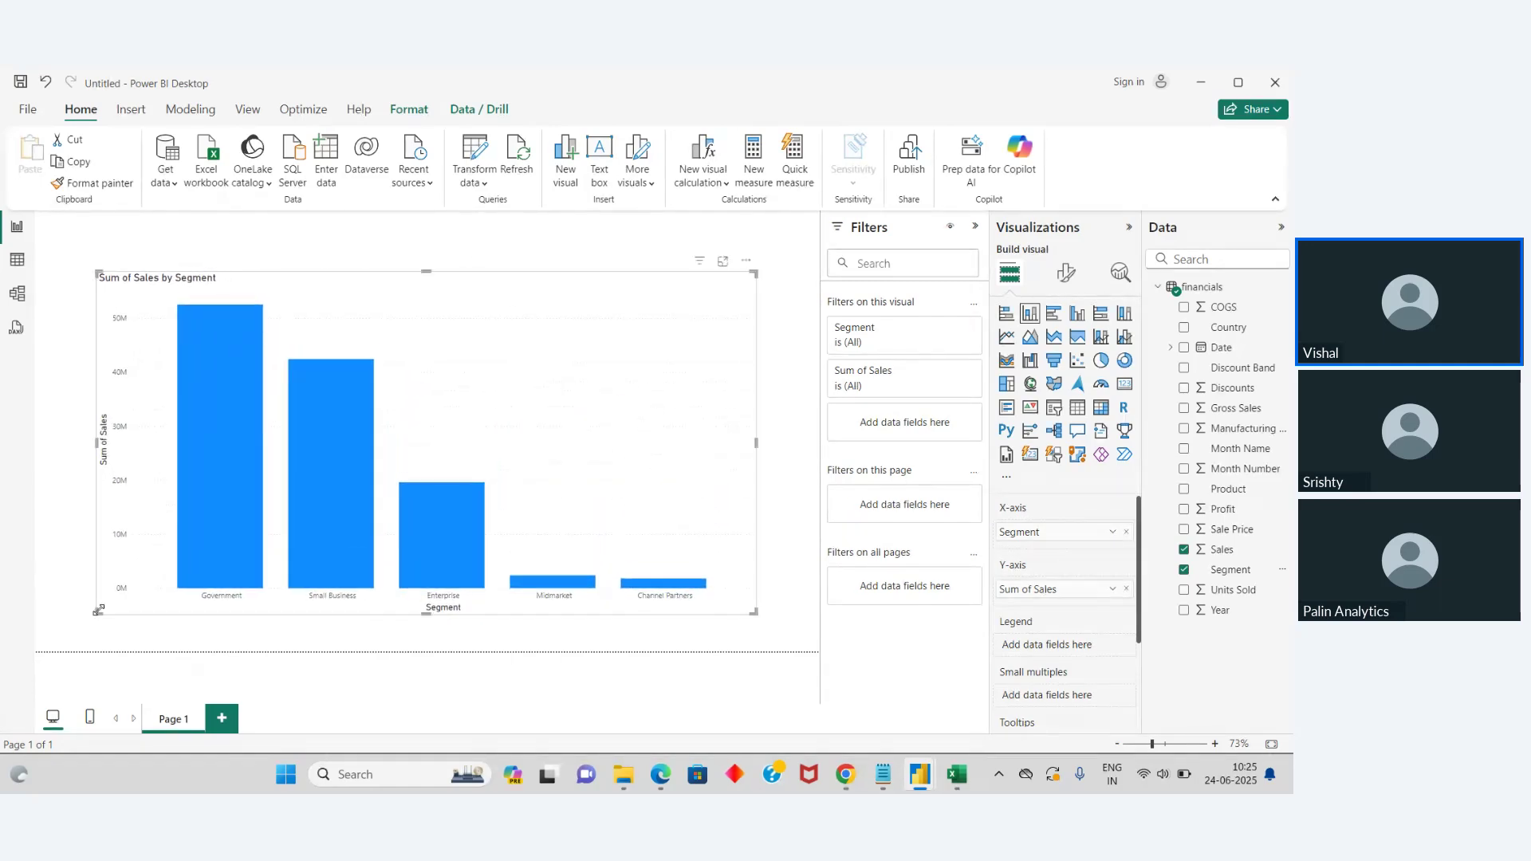
{"action": "left_click", "coordinate": [788, 299]}
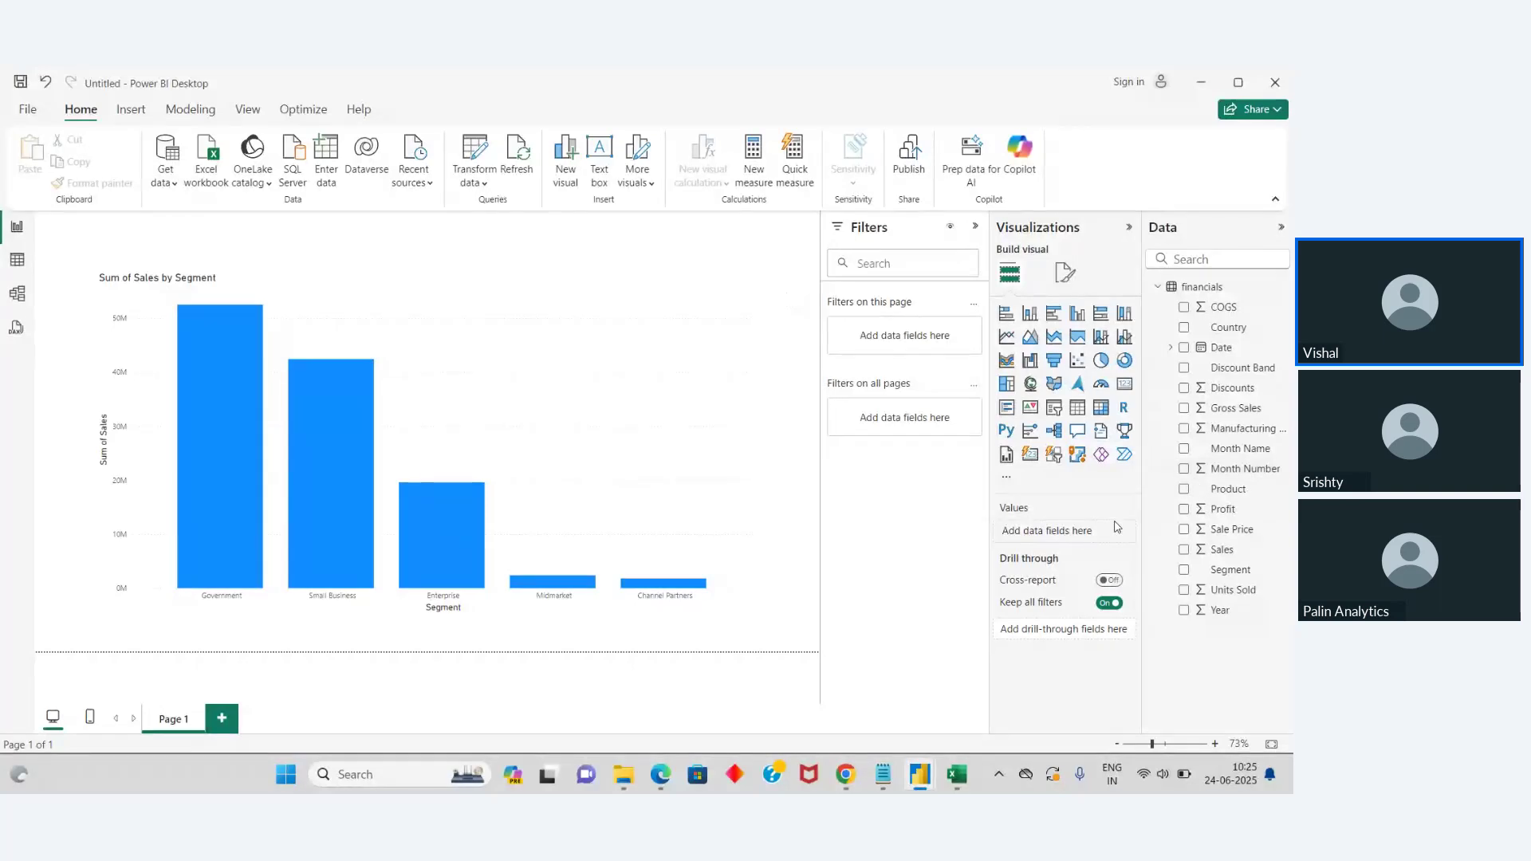
Step: Highlight the Enterprise column, clear the highlight again and leave the whole chart selected
{"action": "left_click", "coordinate": [462, 523]}
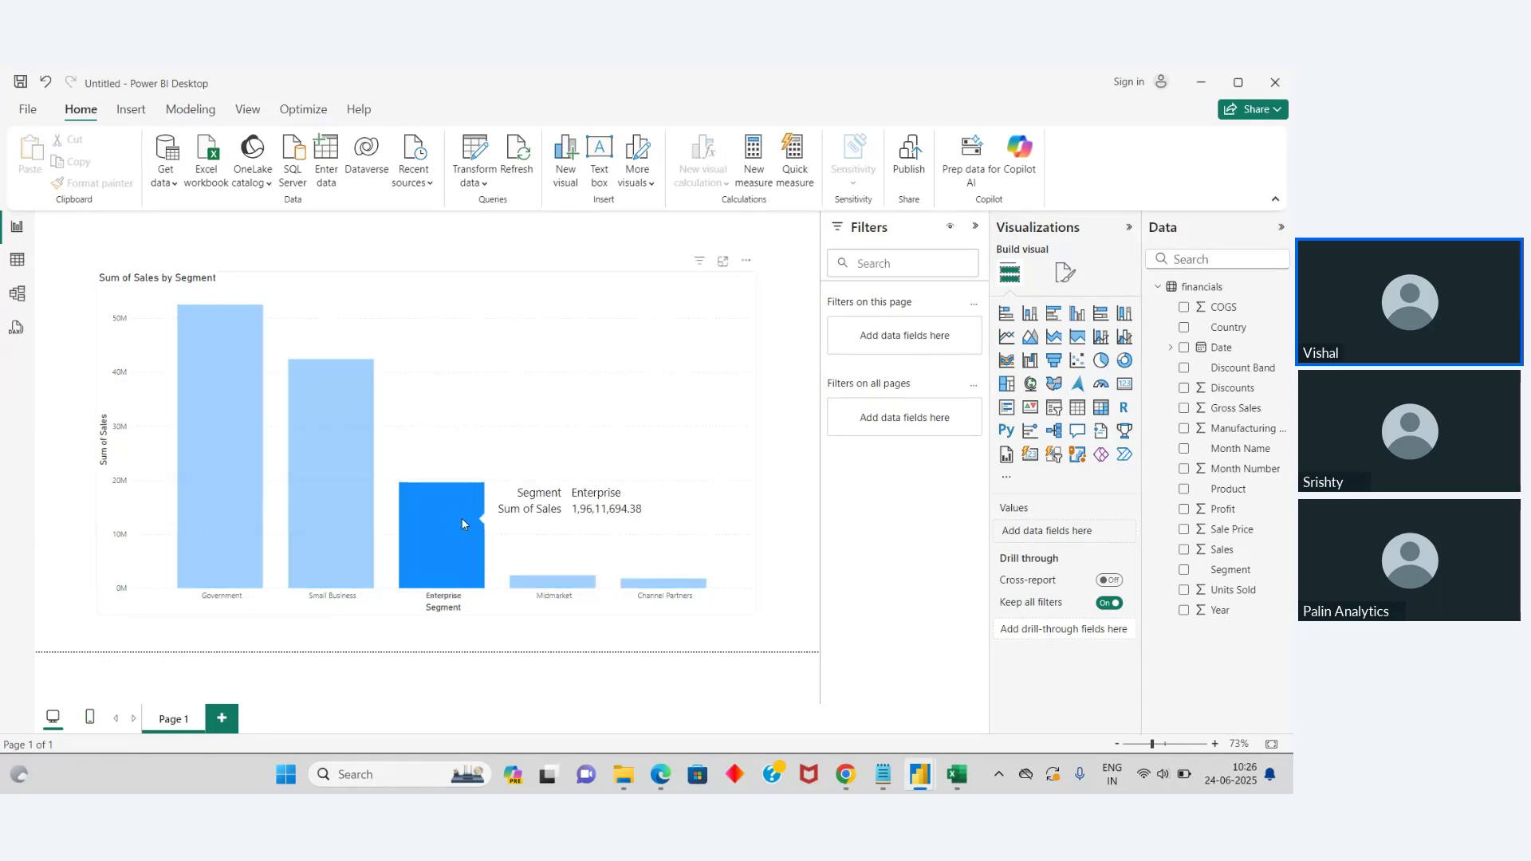
{"action": "left_click", "coordinate": [519, 374]}
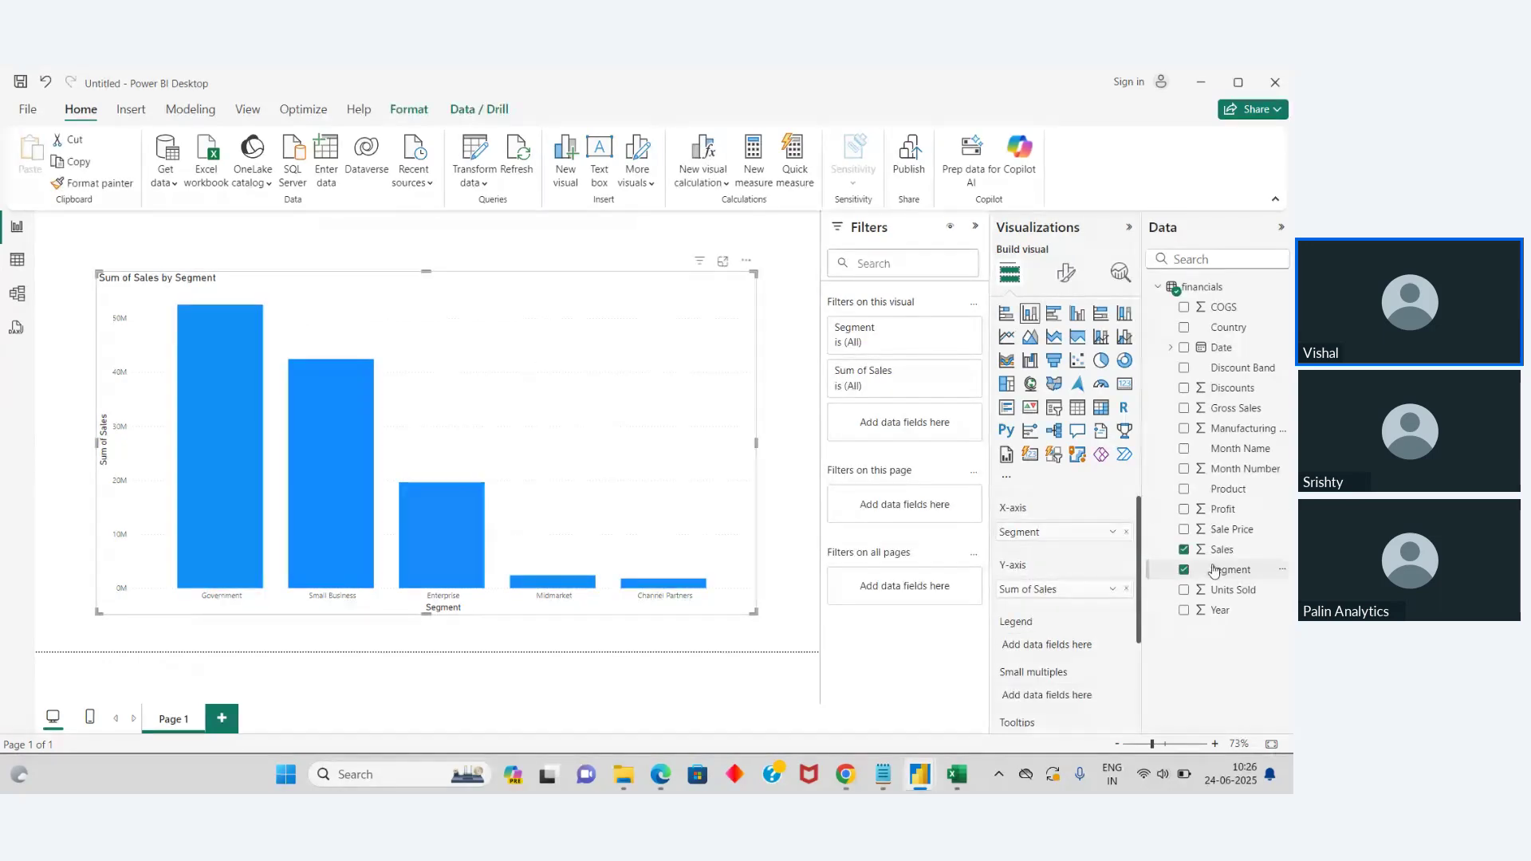
{"action": "mouse_move", "coordinate": [1140, 558]}
{"action": "left_mouse_down"}
{"action": "mouse_move", "coordinate": [1147, 646]}
{"action": "mouse_move", "coordinate": [1136, 552]}
{"action": "left_mouse_up"}
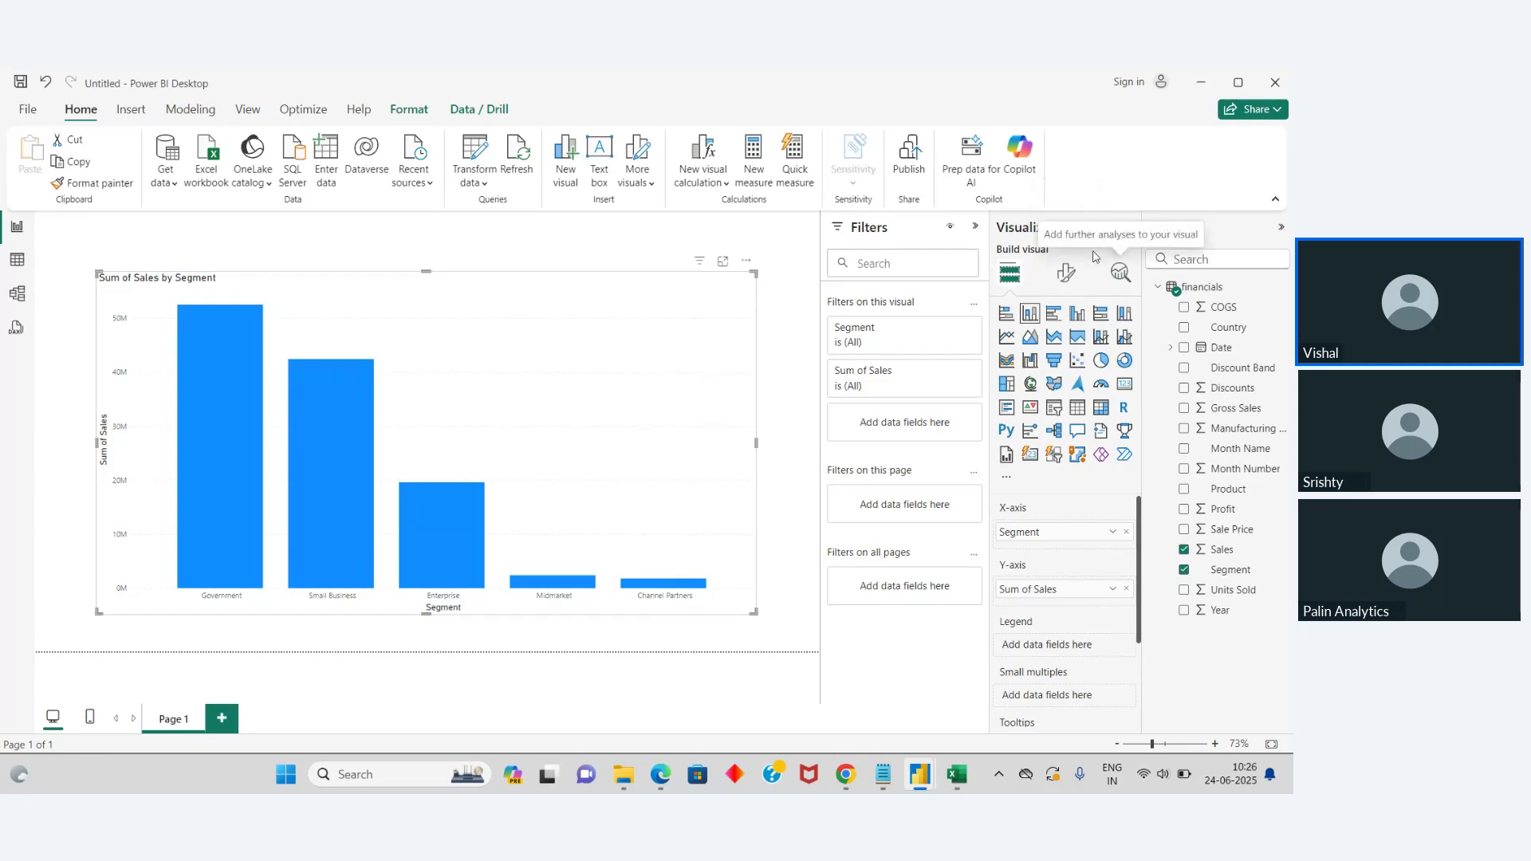
{"action": "left_click", "coordinate": [1074, 238]}
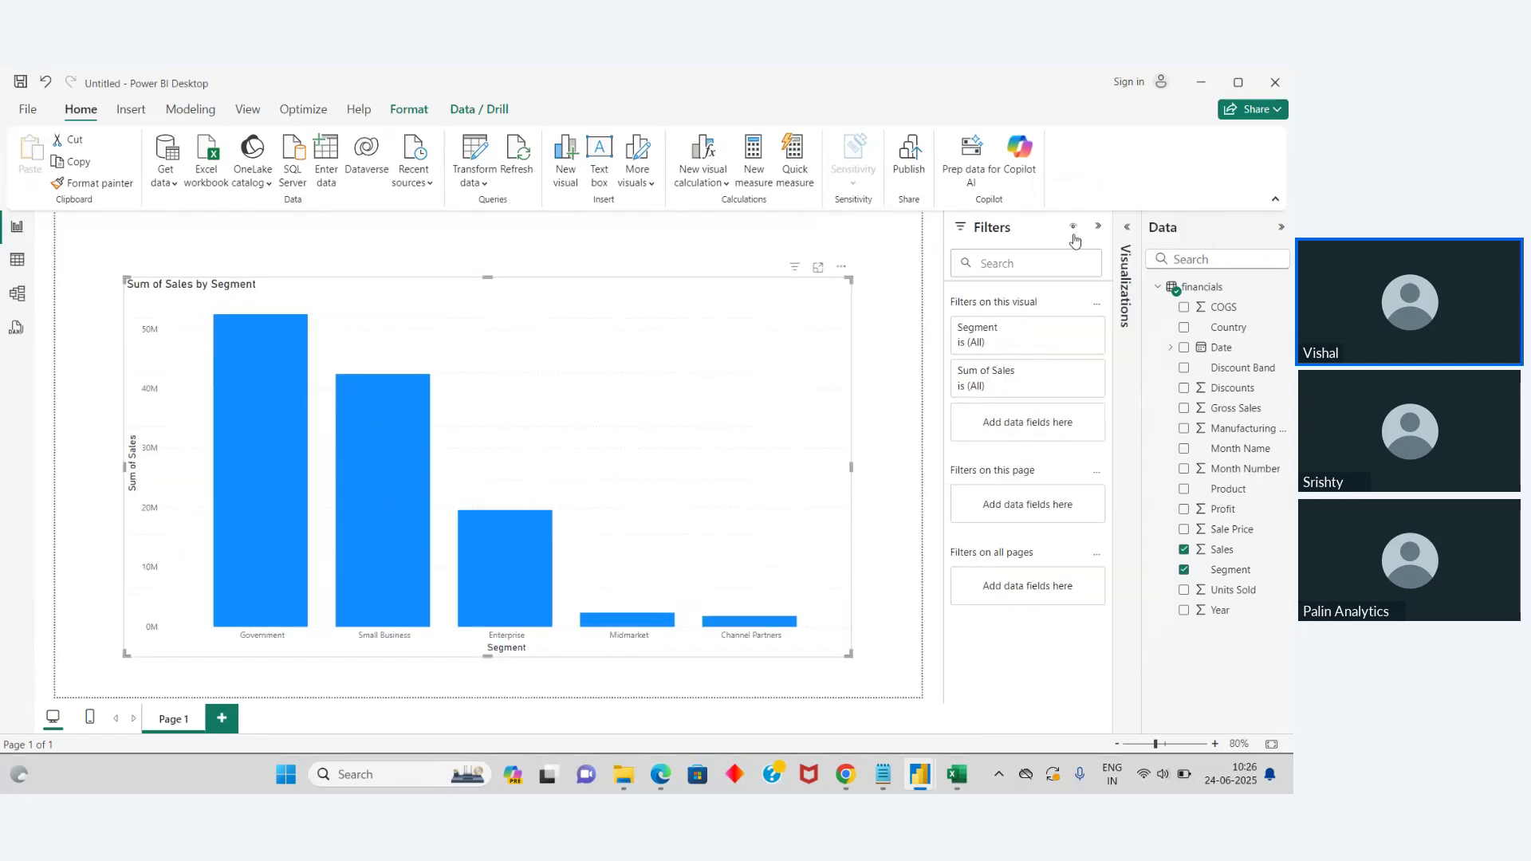
{"action": "left_click", "coordinate": [1125, 229]}
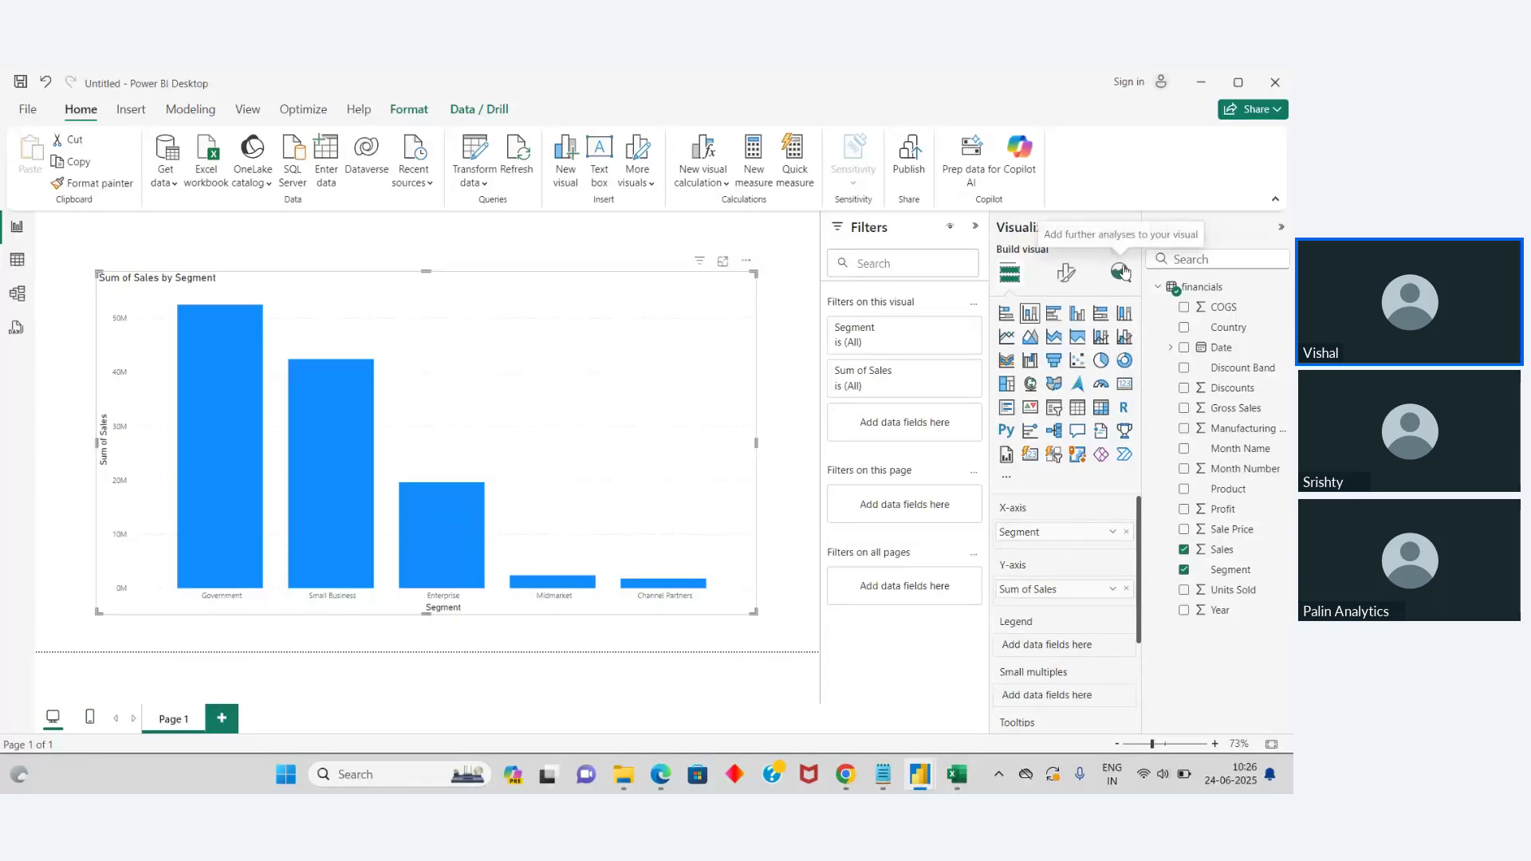
Step: Turn on data labels for the Sales by Segment column chart
{"action": "left_click", "coordinate": [1068, 278]}
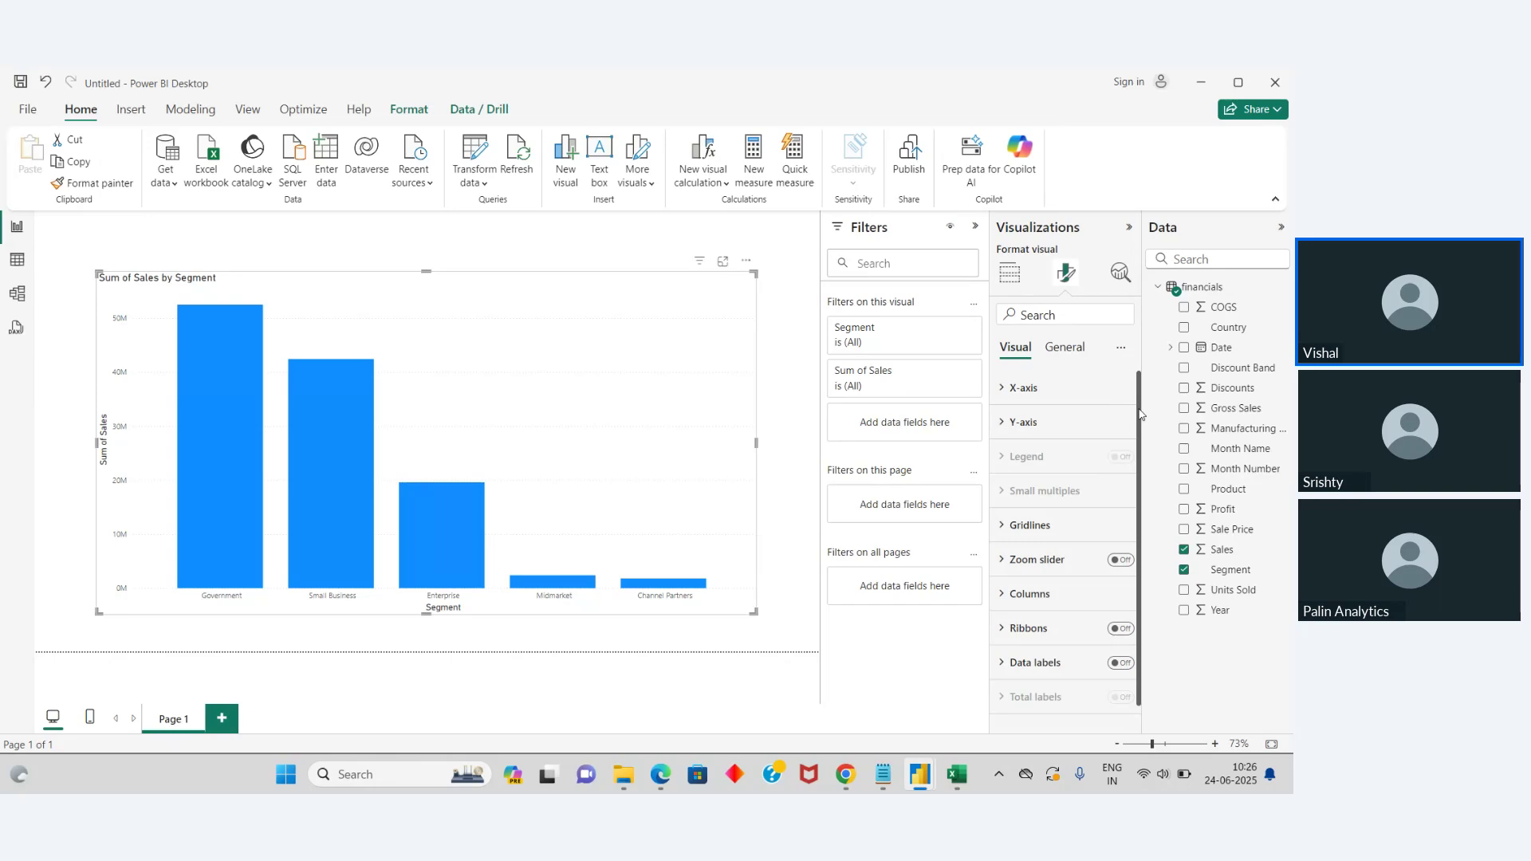
{"action": "scroll", "coordinate": [1141, 419], "scroll_direction": "down", "scroll_amount": 1}
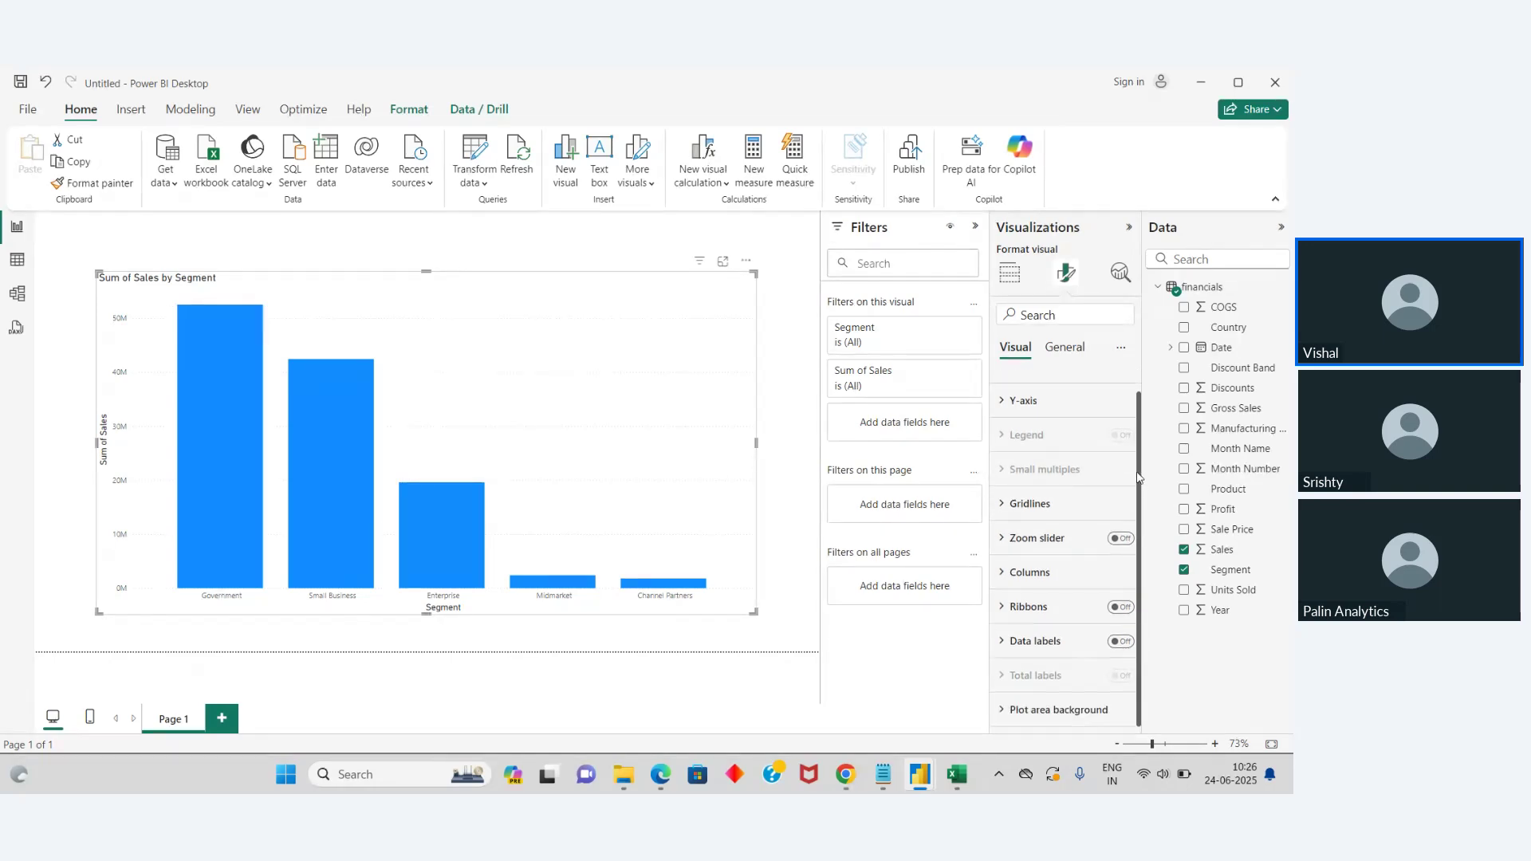
{"action": "left_click", "coordinate": [1038, 646]}
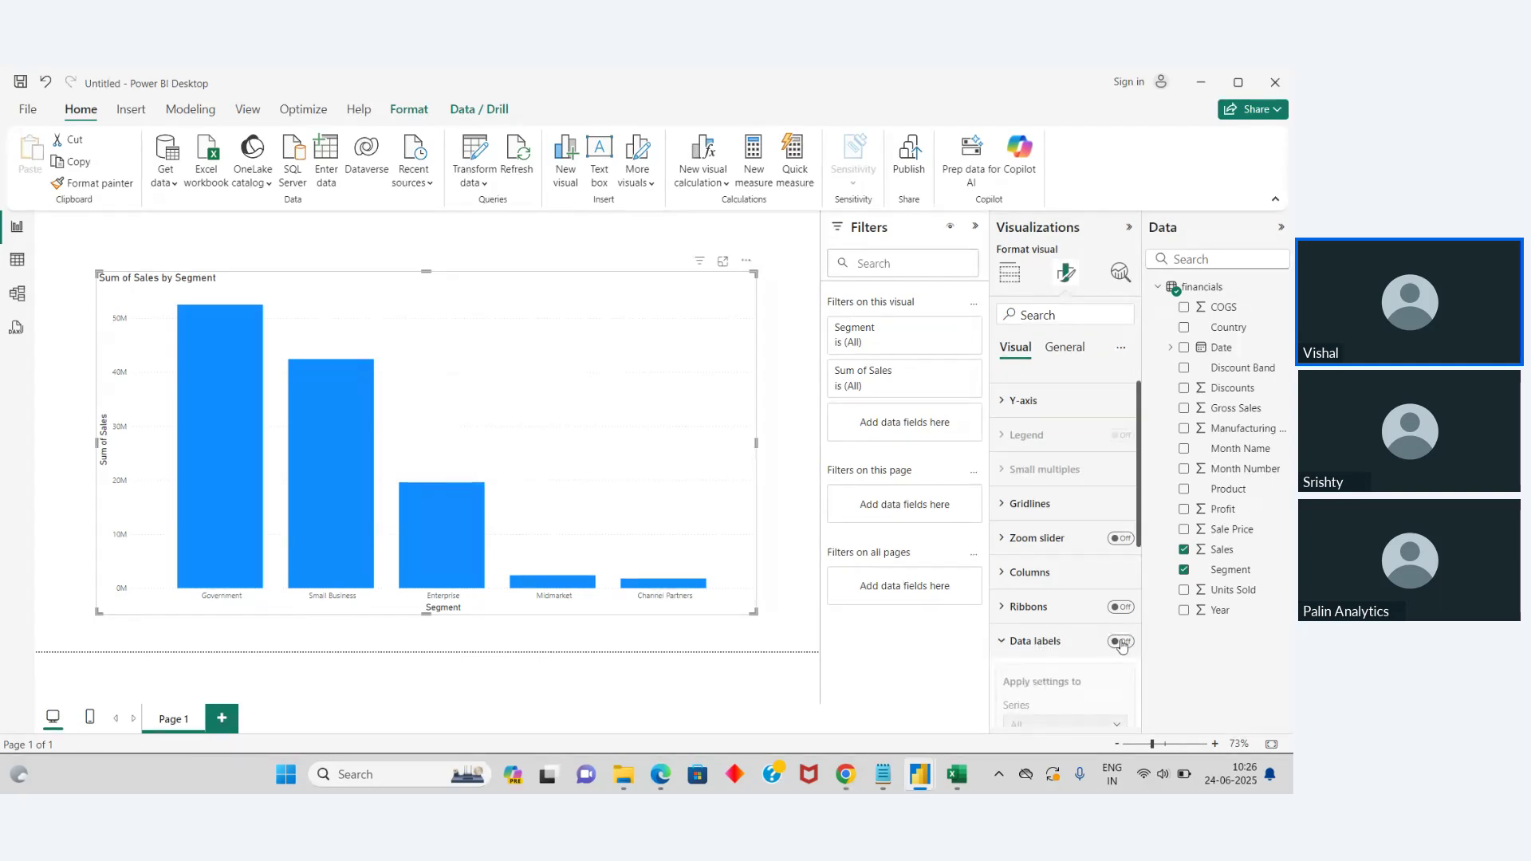
{"action": "left_click", "coordinate": [1121, 642]}
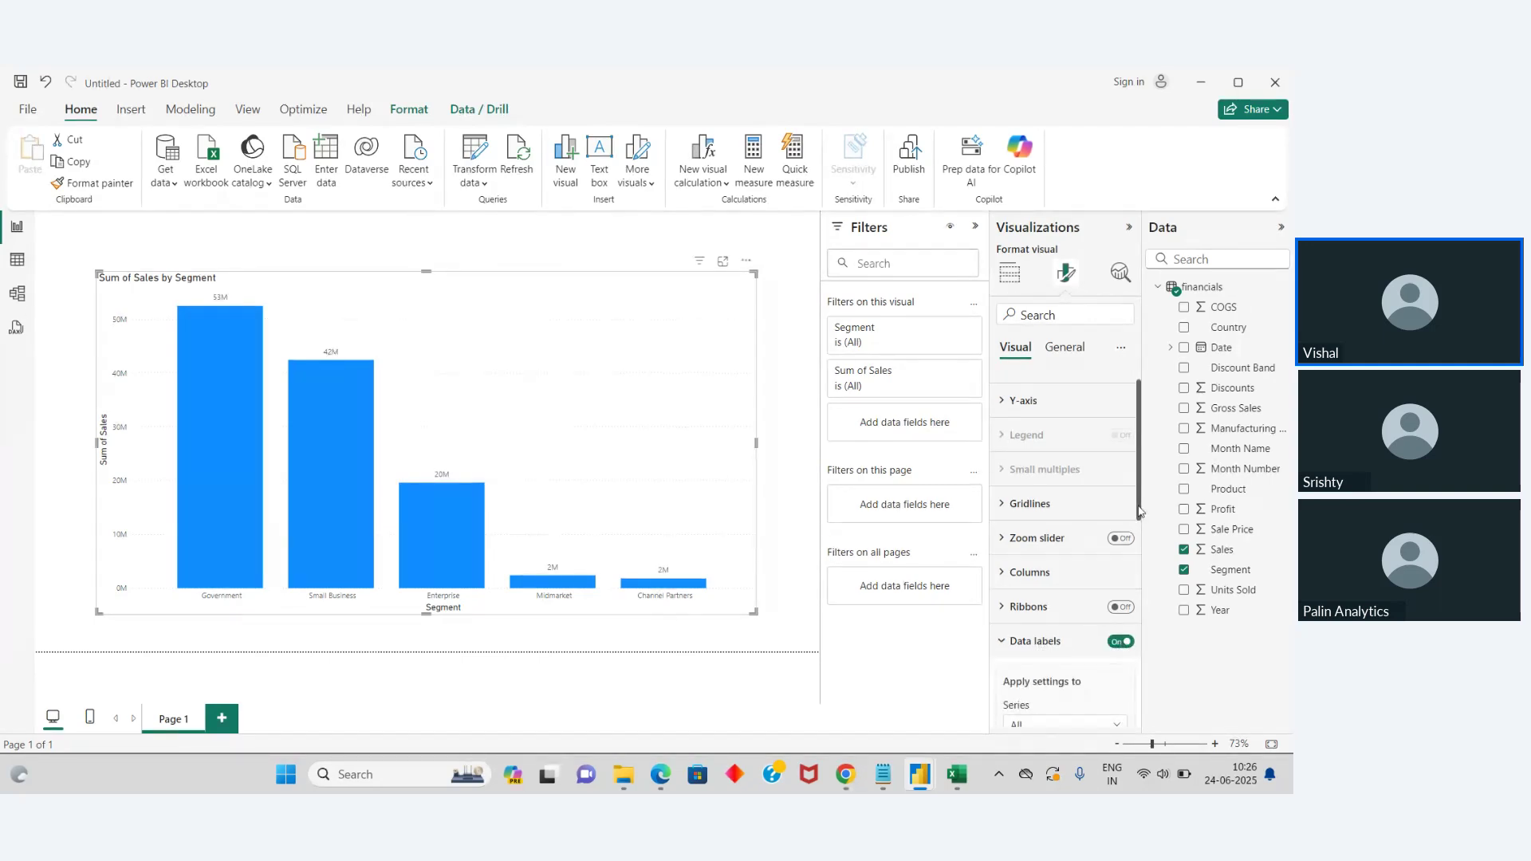
Step: Set the display units of the column chart's data label values to Thousands
{"action": "scroll", "coordinate": [1147, 576], "scroll_direction": "down", "scroll_amount": 2}
{"action": "scroll", "coordinate": [1148, 579], "scroll_direction": "down", "scroll_amount": 3}
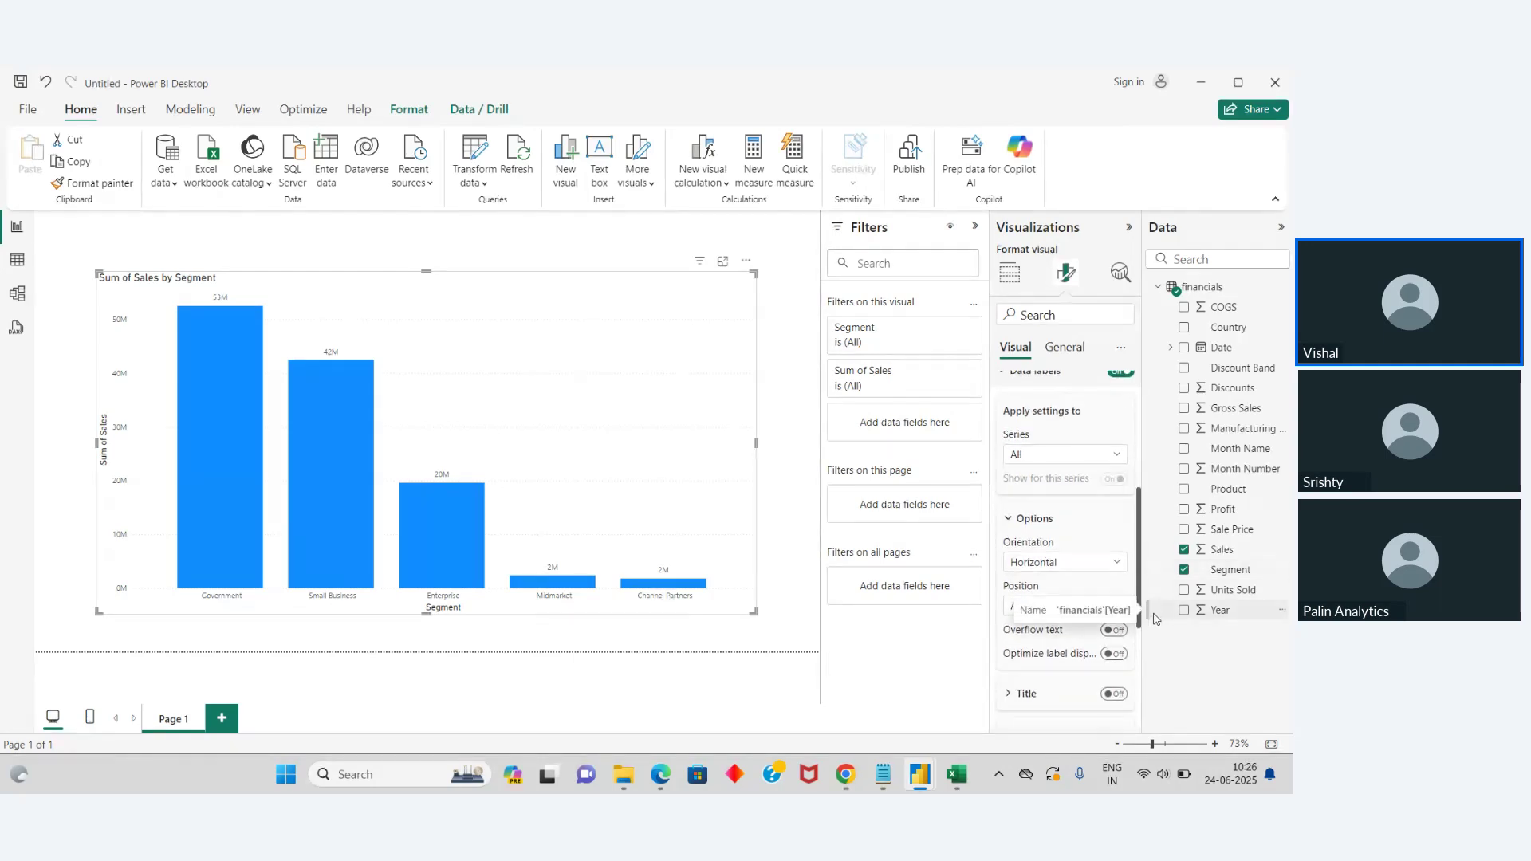
{"action": "left_click_drag", "start_coordinate": [1156, 610], "coordinate": [1147, 664]}
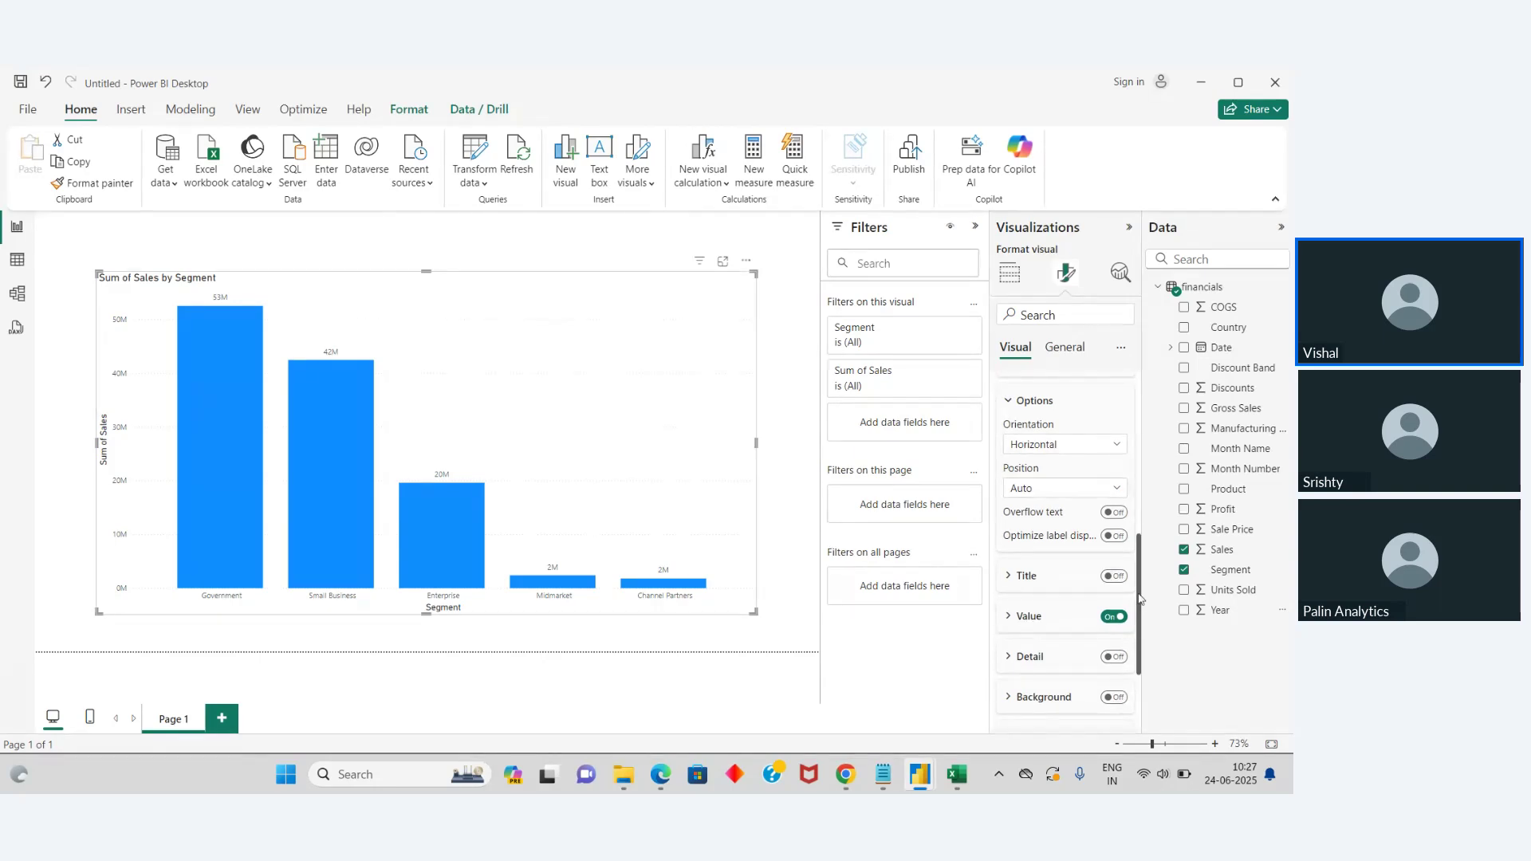
{"action": "left_click", "coordinate": [1035, 624]}
{"action": "left_click_drag", "start_coordinate": [1142, 539], "coordinate": [1152, 588]}
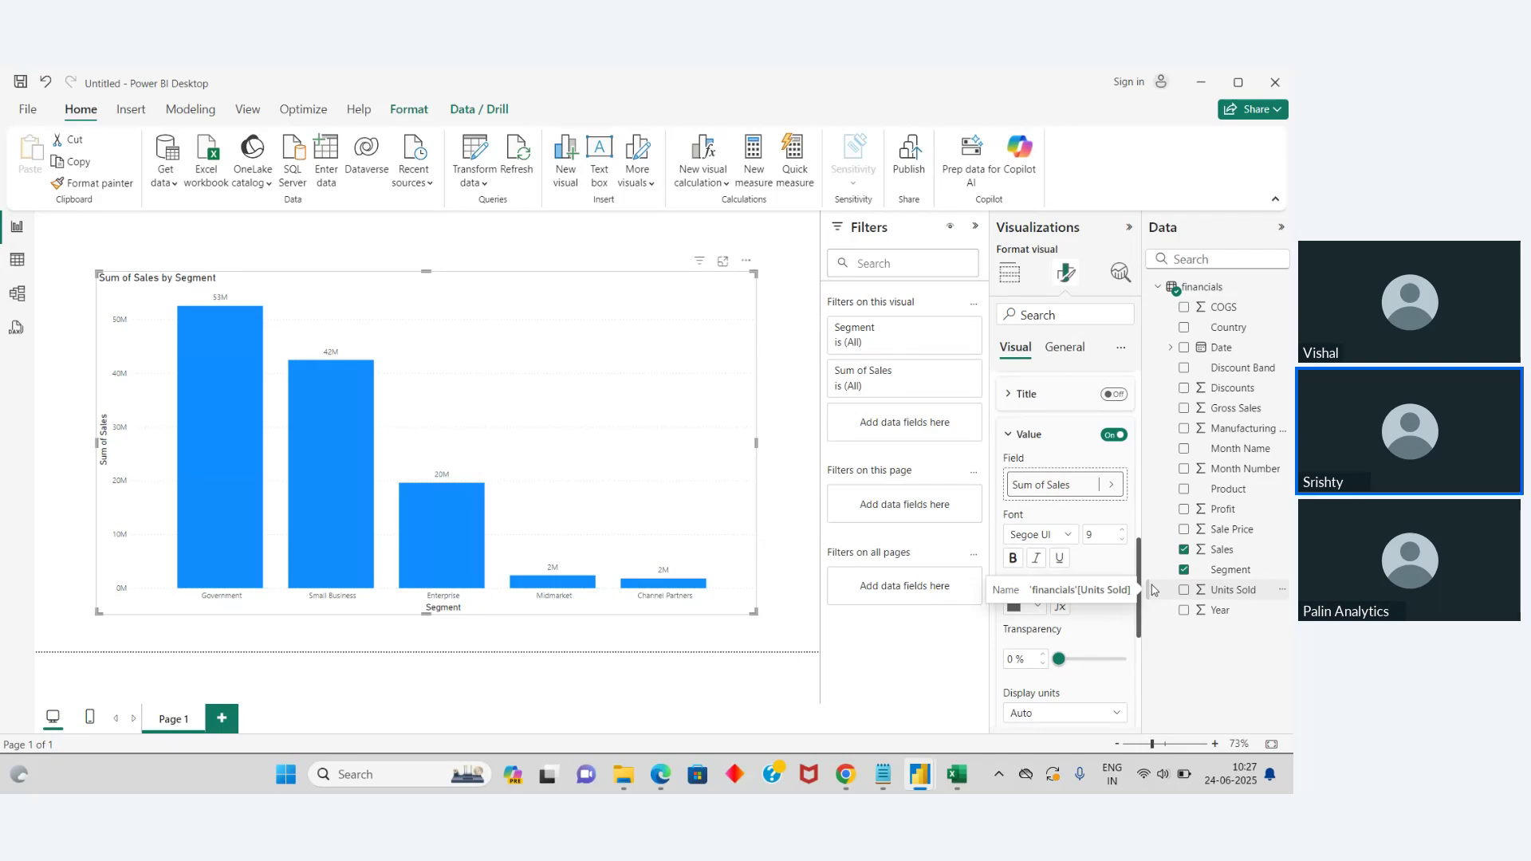
{"action": "scroll", "coordinate": [1142, 592], "scroll_direction": "down", "scroll_amount": 1}
{"action": "scroll", "coordinate": [1142, 592], "scroll_direction": "down", "scroll_amount": 5}
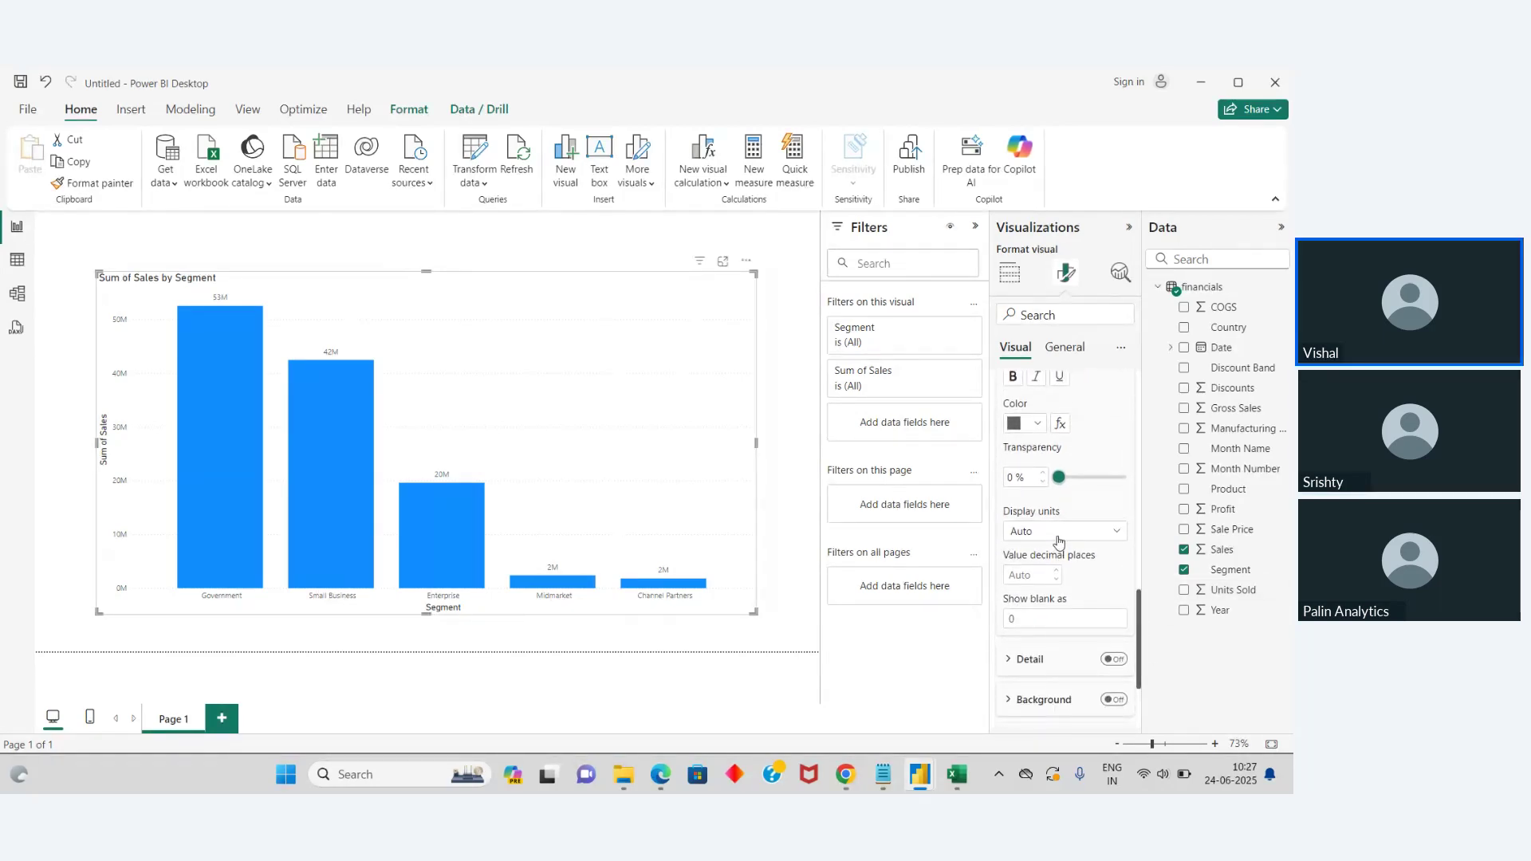
{"action": "left_click", "coordinate": [1058, 536]}
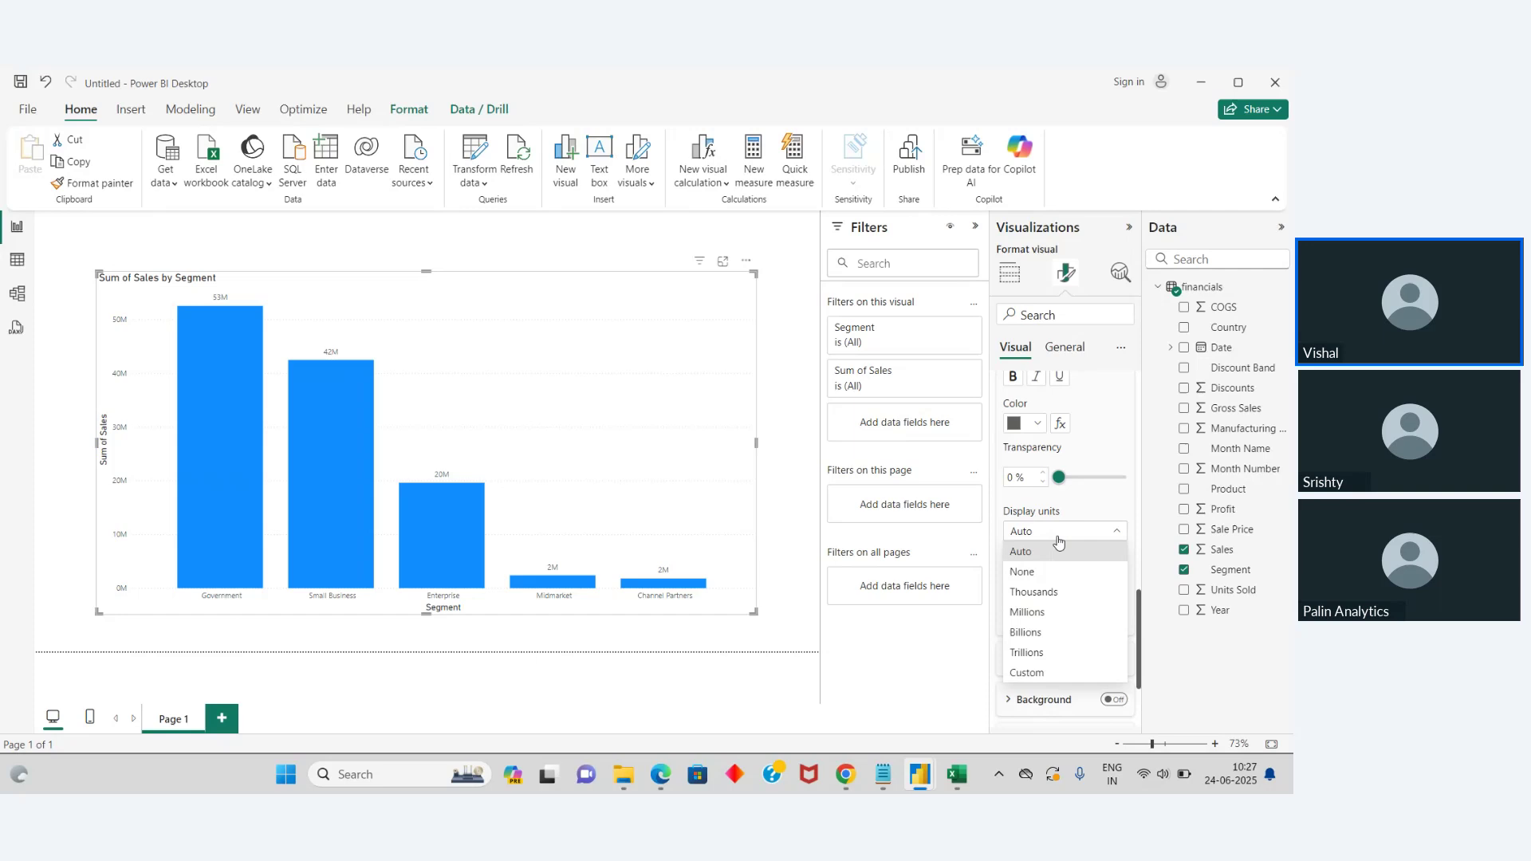
{"action": "left_click", "coordinate": [1058, 592]}
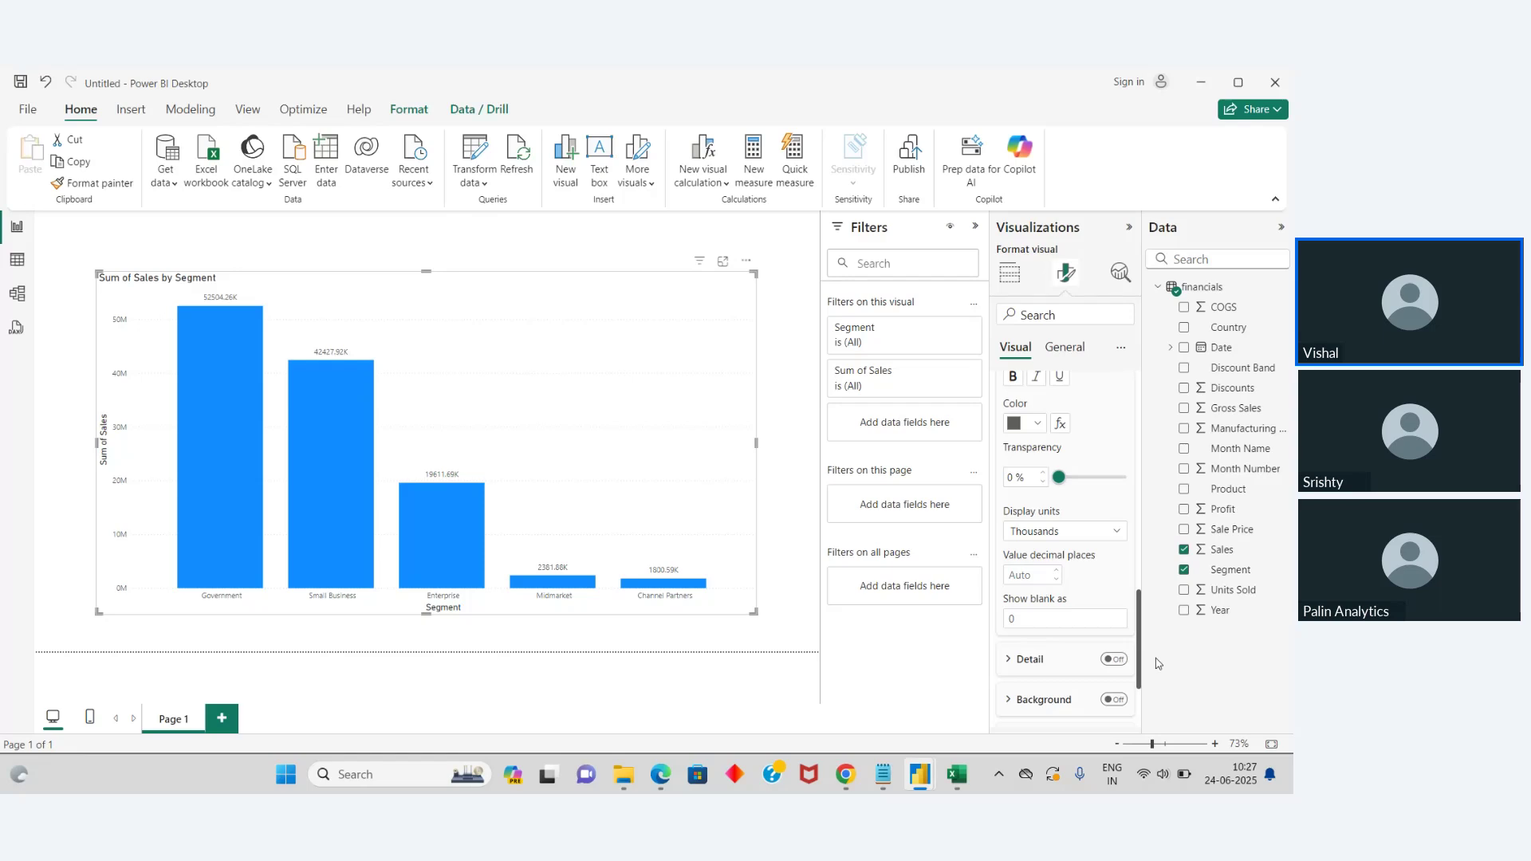
Step: Make the column chart's data label values bold and set their font size to 12
{"action": "left_click", "coordinate": [1013, 377]}
{"action": "scroll", "coordinate": [1138, 606], "scroll_direction": "up", "scroll_amount": 3}
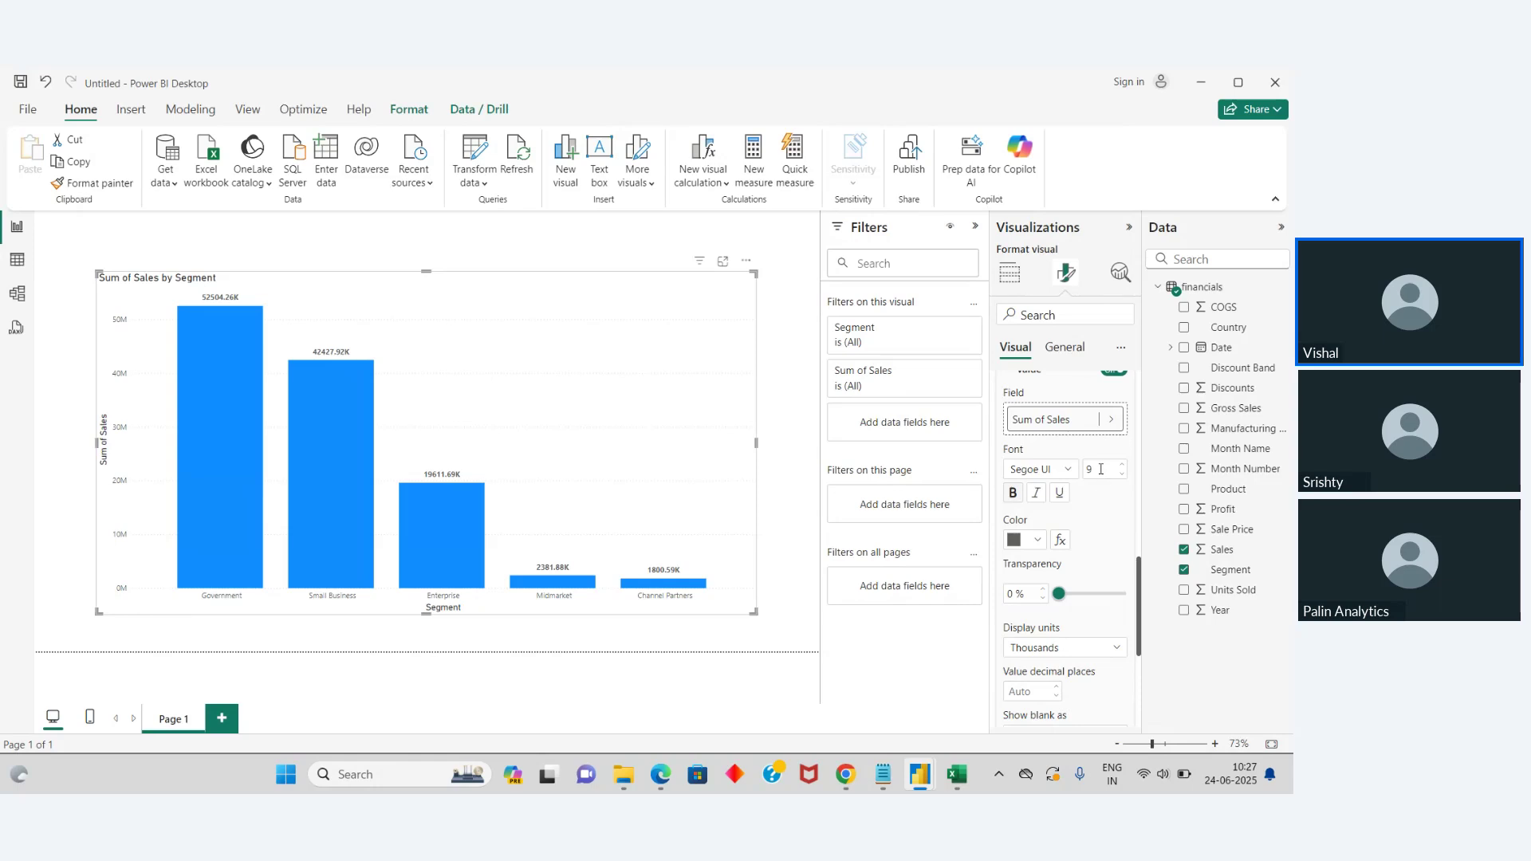
{"action": "left_click", "coordinate": [1101, 469]}
{"action": "left_click", "coordinate": [1122, 467]}
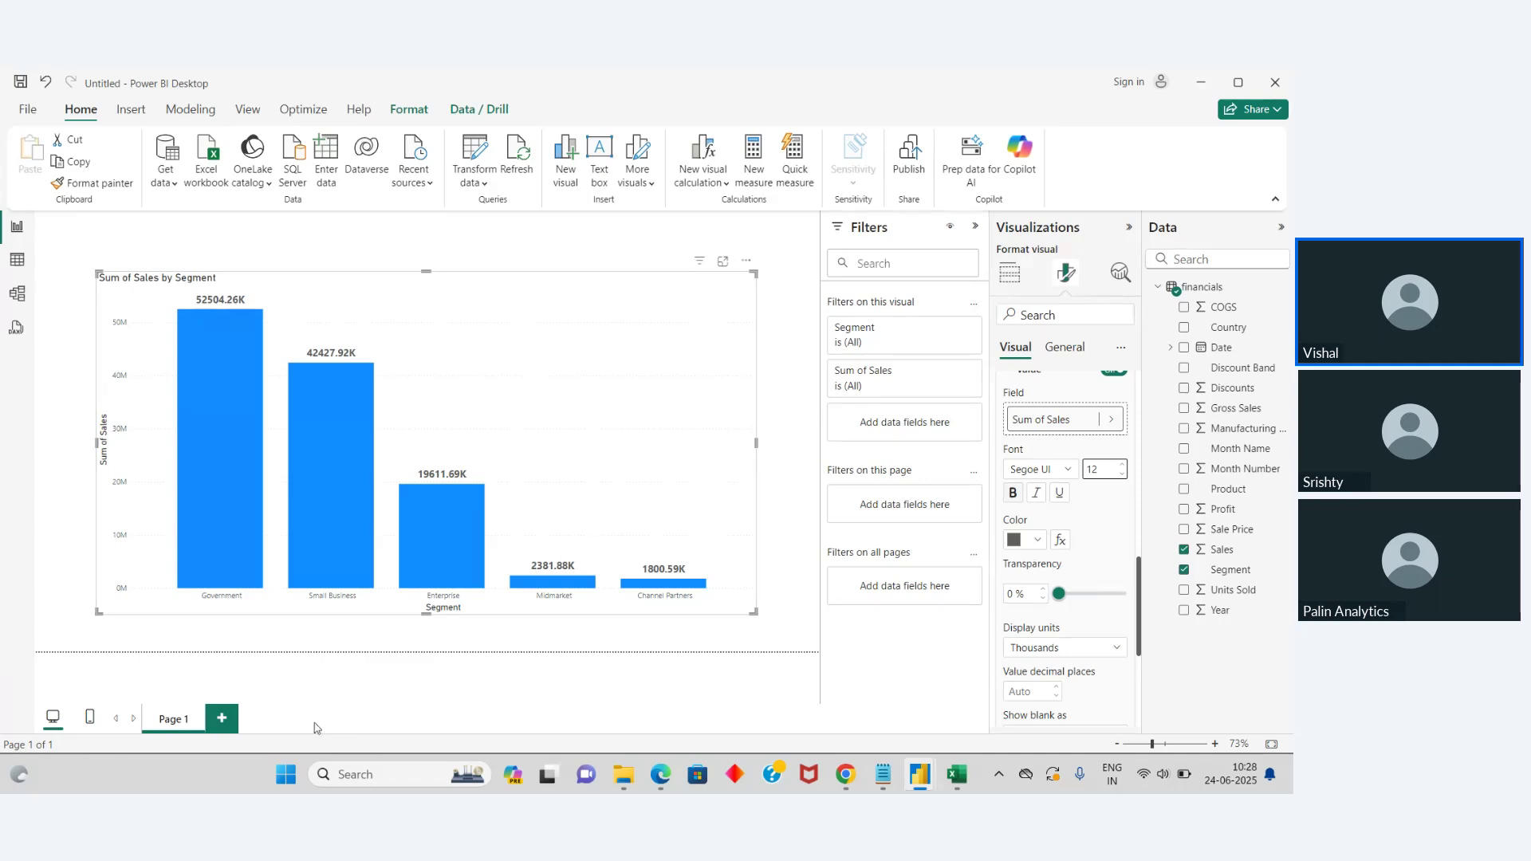
Step: Add a second report page with an empty line chart enlarged across most of the page, and keep the chart selected
{"action": "left_click", "coordinate": [221, 718]}
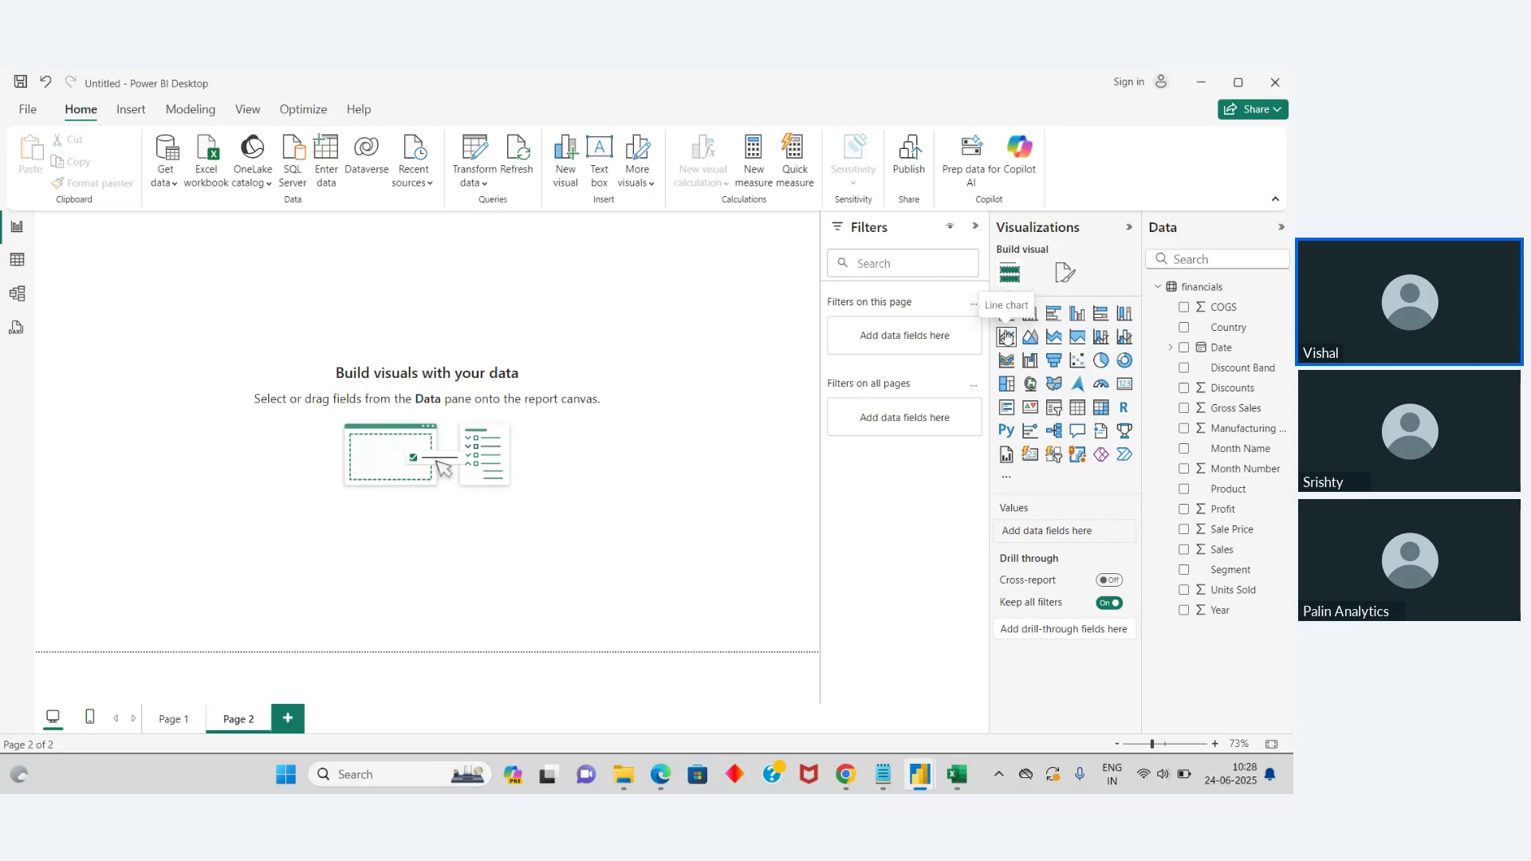
{"action": "left_click", "coordinate": [1007, 337]}
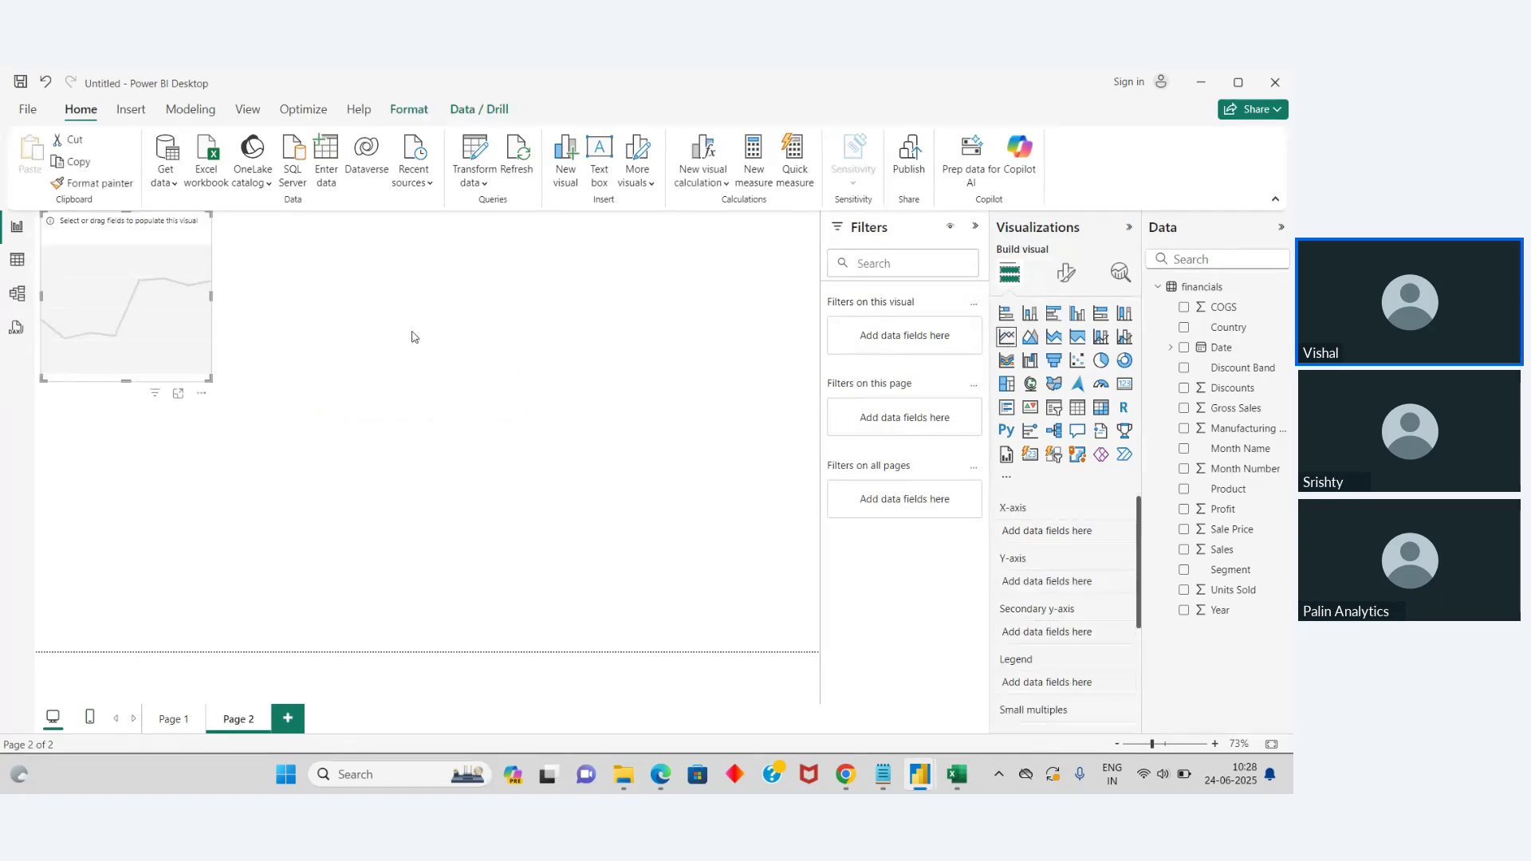
{"action": "left_click_drag", "start_coordinate": [127, 302], "coordinate": [194, 386]}
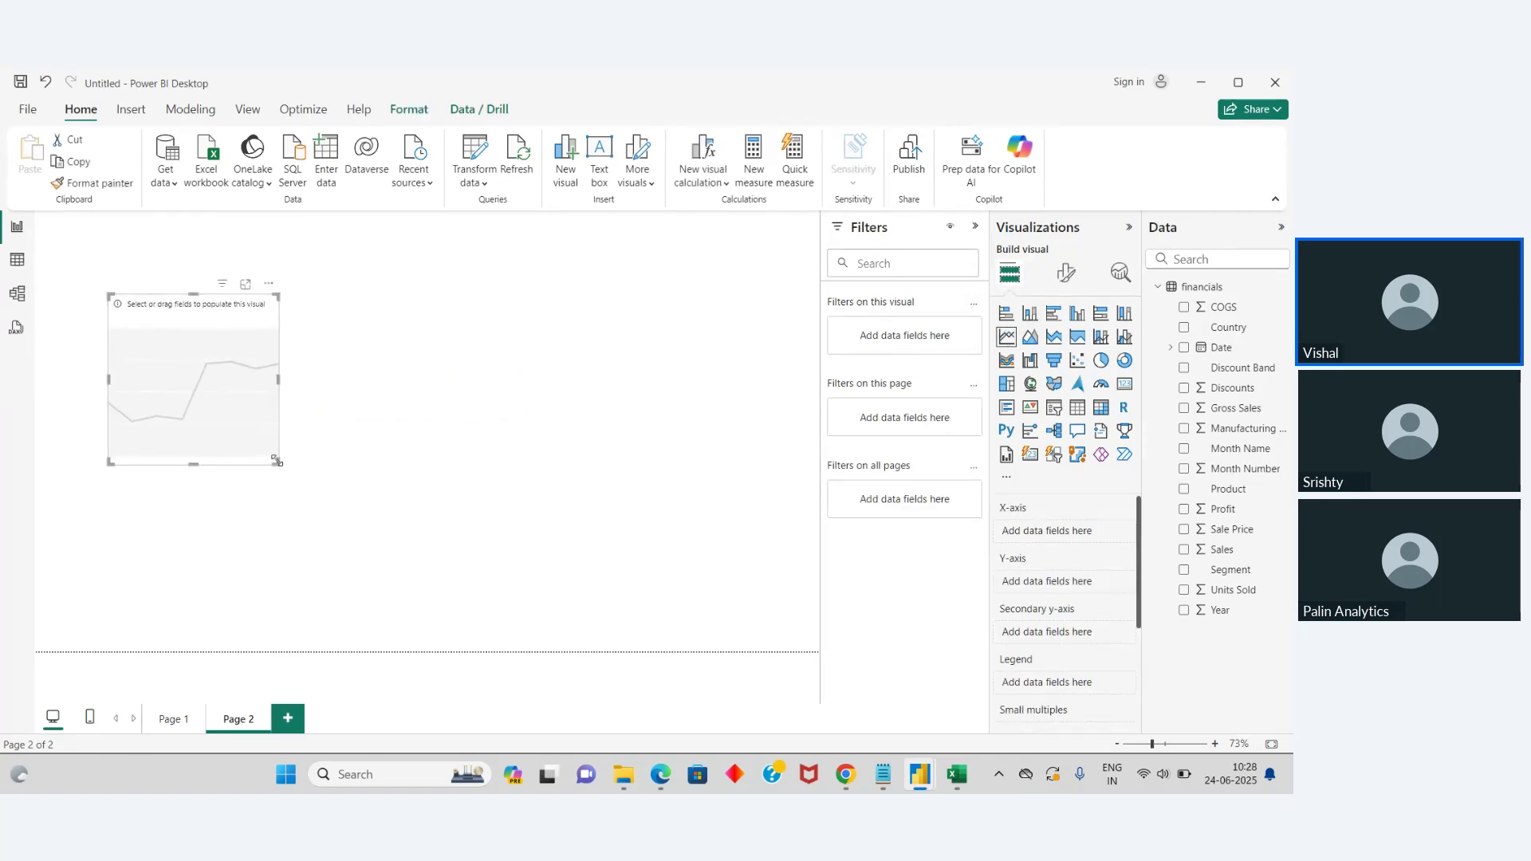
{"action": "left_click_drag", "start_coordinate": [278, 463], "coordinate": [641, 598]}
{"action": "left_click", "coordinate": [766, 530]}
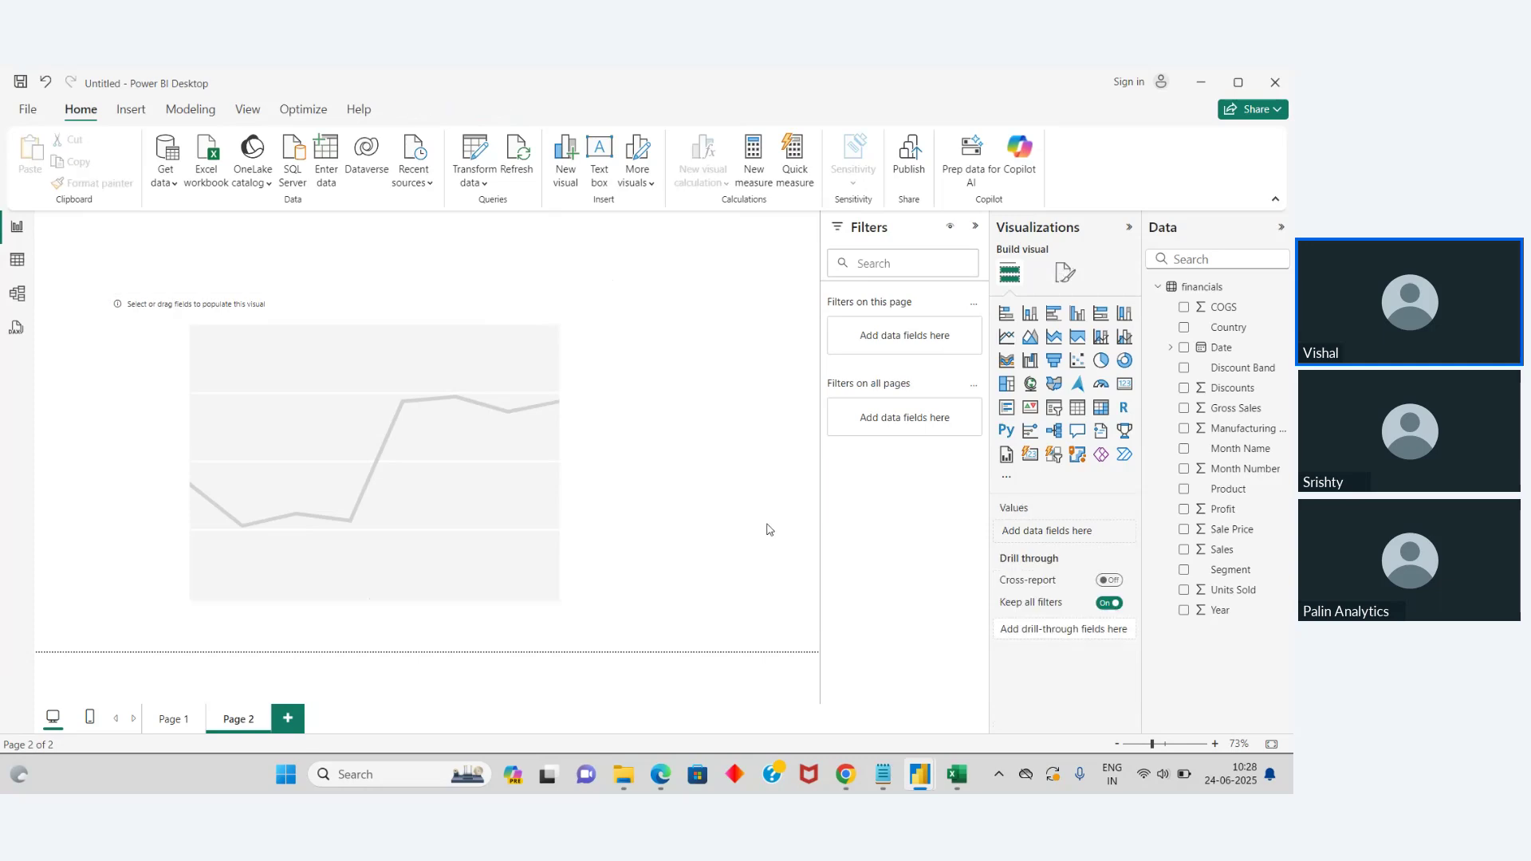
{"action": "left_click", "coordinate": [528, 510]}
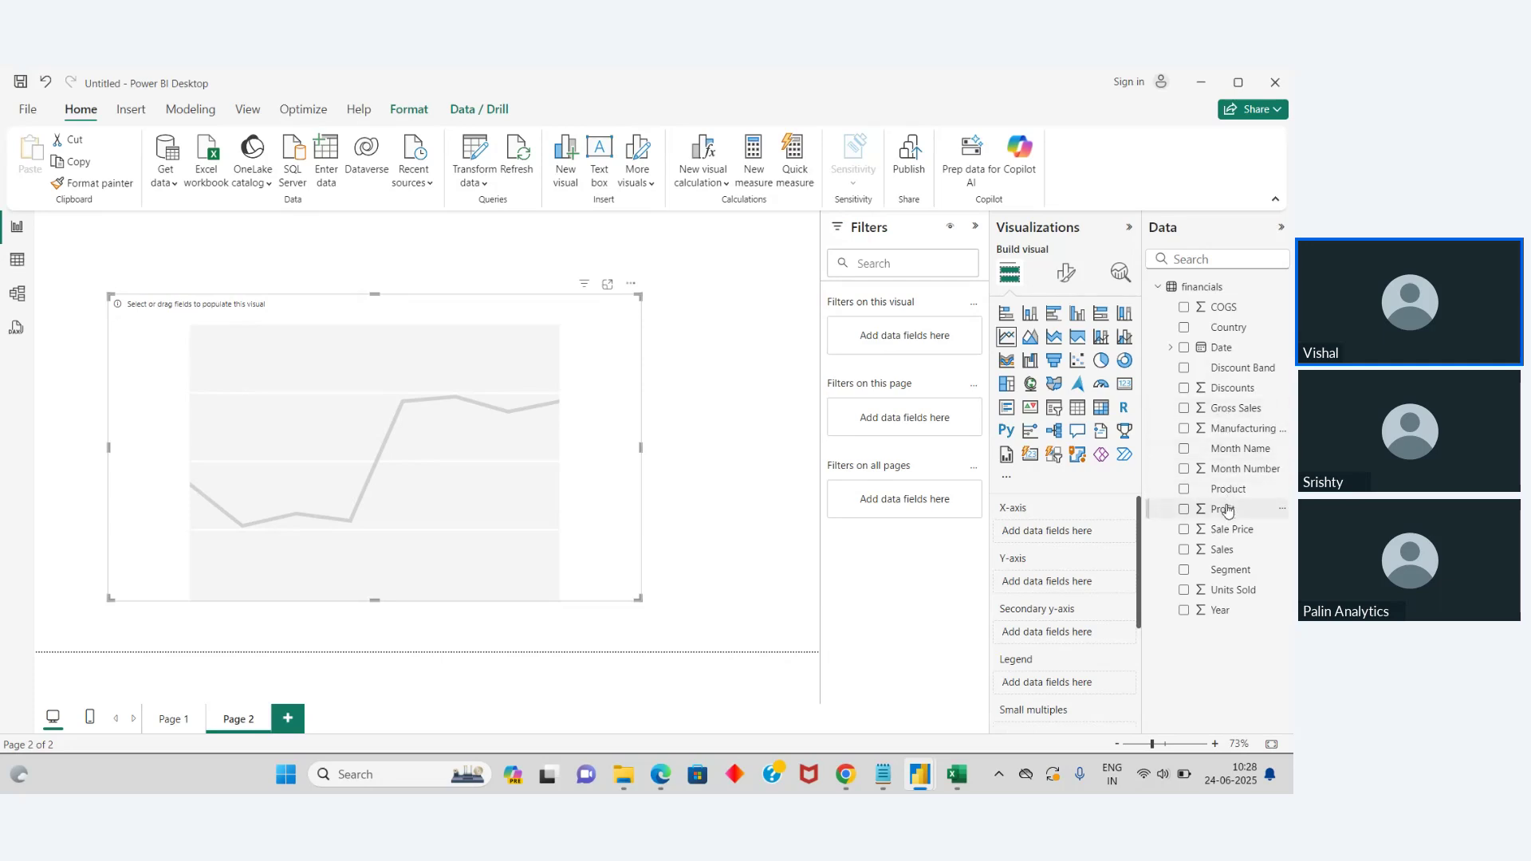
Step: Plot Profit by Date on the Page 2 line chart and enlarge the chart over most of the page
{"action": "left_click_drag", "start_coordinate": [1224, 509], "coordinate": [1087, 588]}
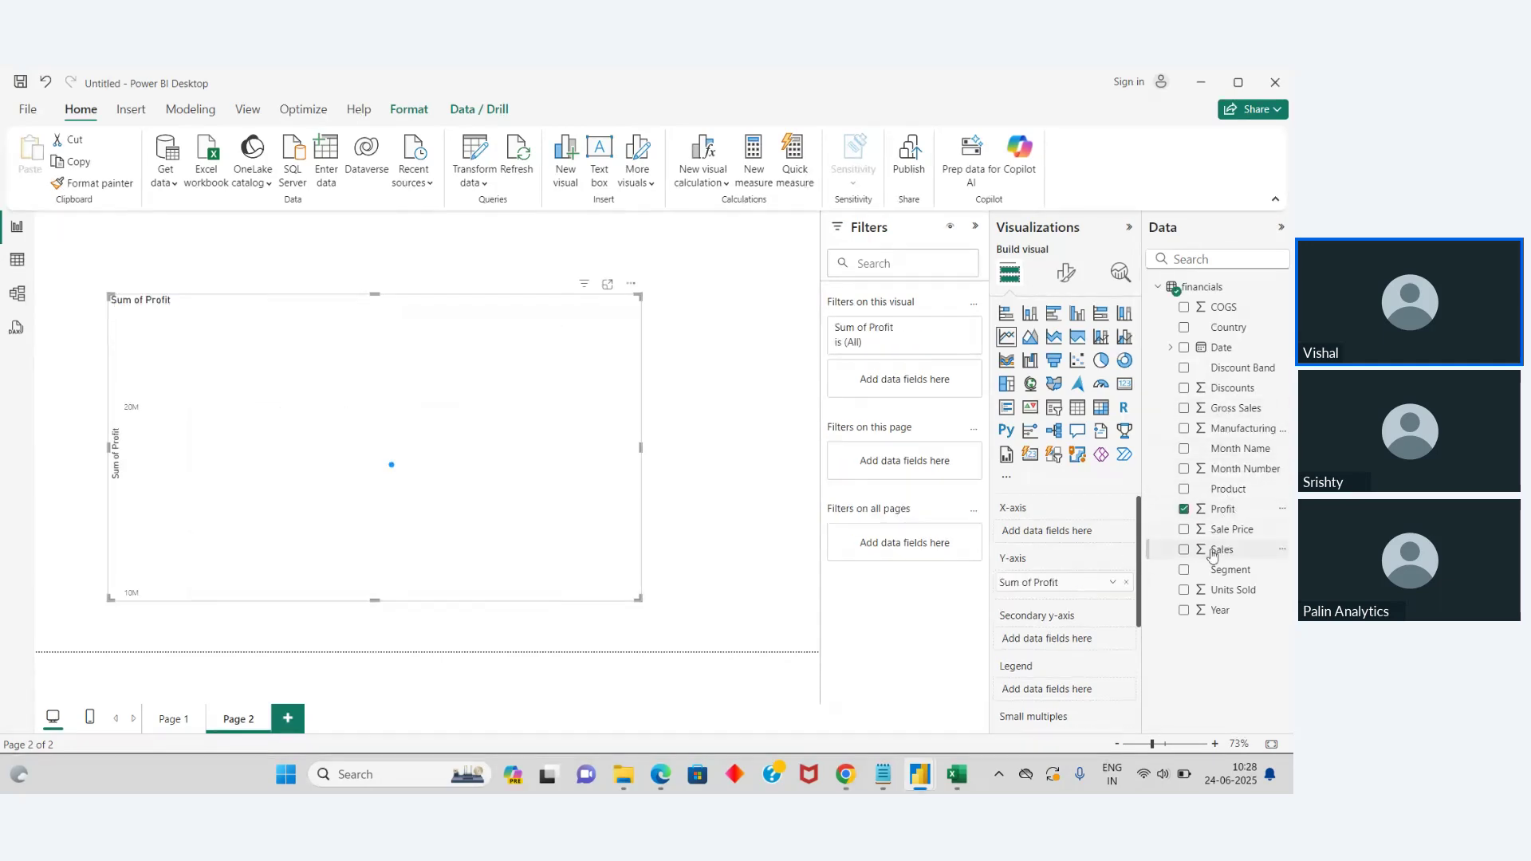
{"action": "mouse_move", "coordinate": [1220, 349]}
{"action": "left_mouse_down"}
{"action": "mouse_move", "coordinate": [1215, 394]}
{"action": "mouse_move", "coordinate": [1066, 526]}
{"action": "left_mouse_up"}
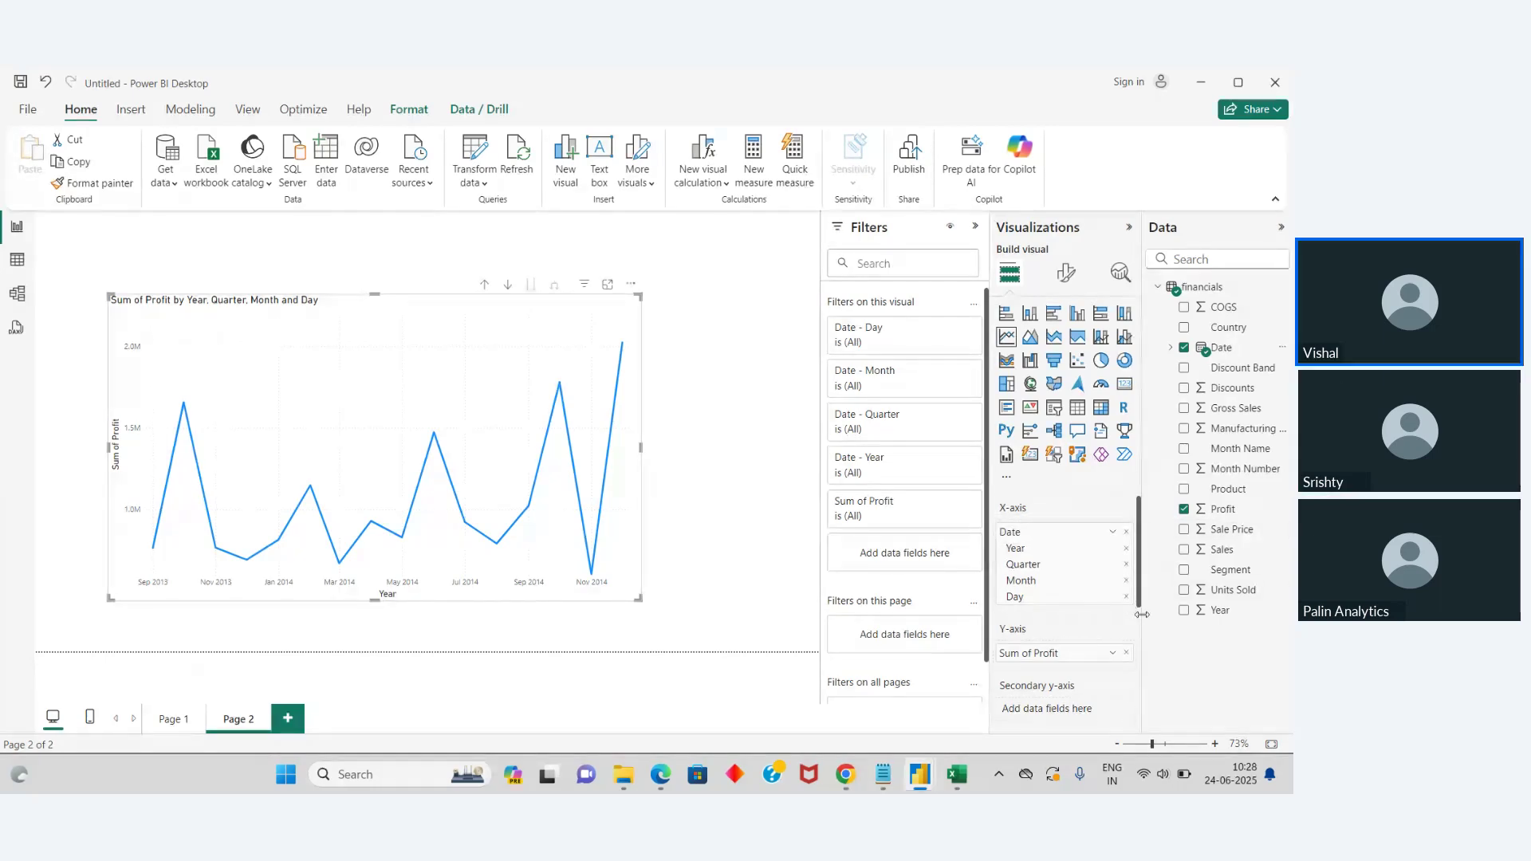
{"action": "left_click", "coordinate": [974, 228]}
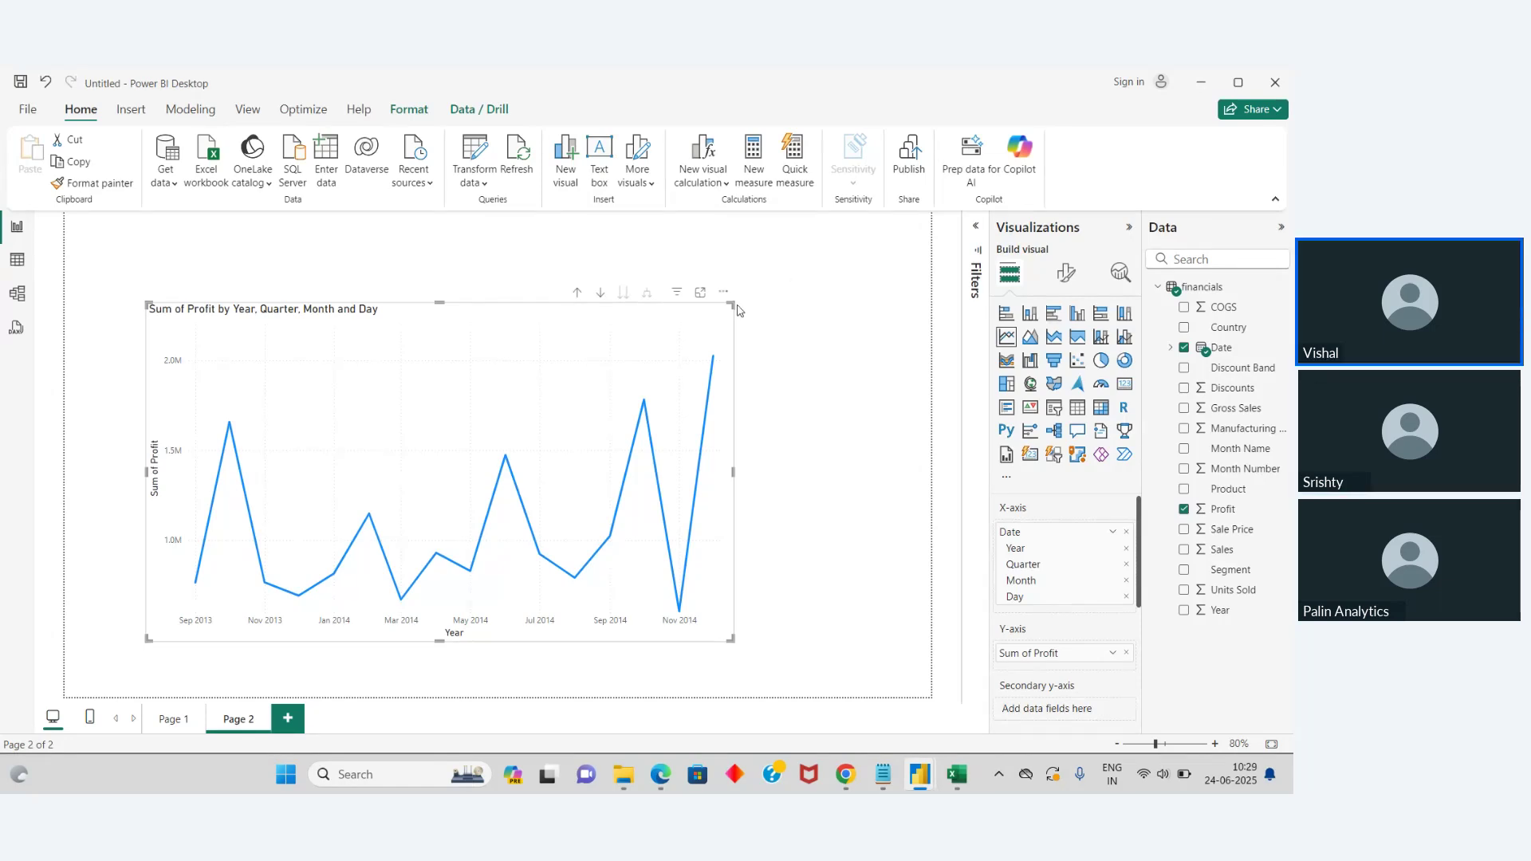
{"action": "left_click_drag", "start_coordinate": [731, 305], "coordinate": [861, 218]}
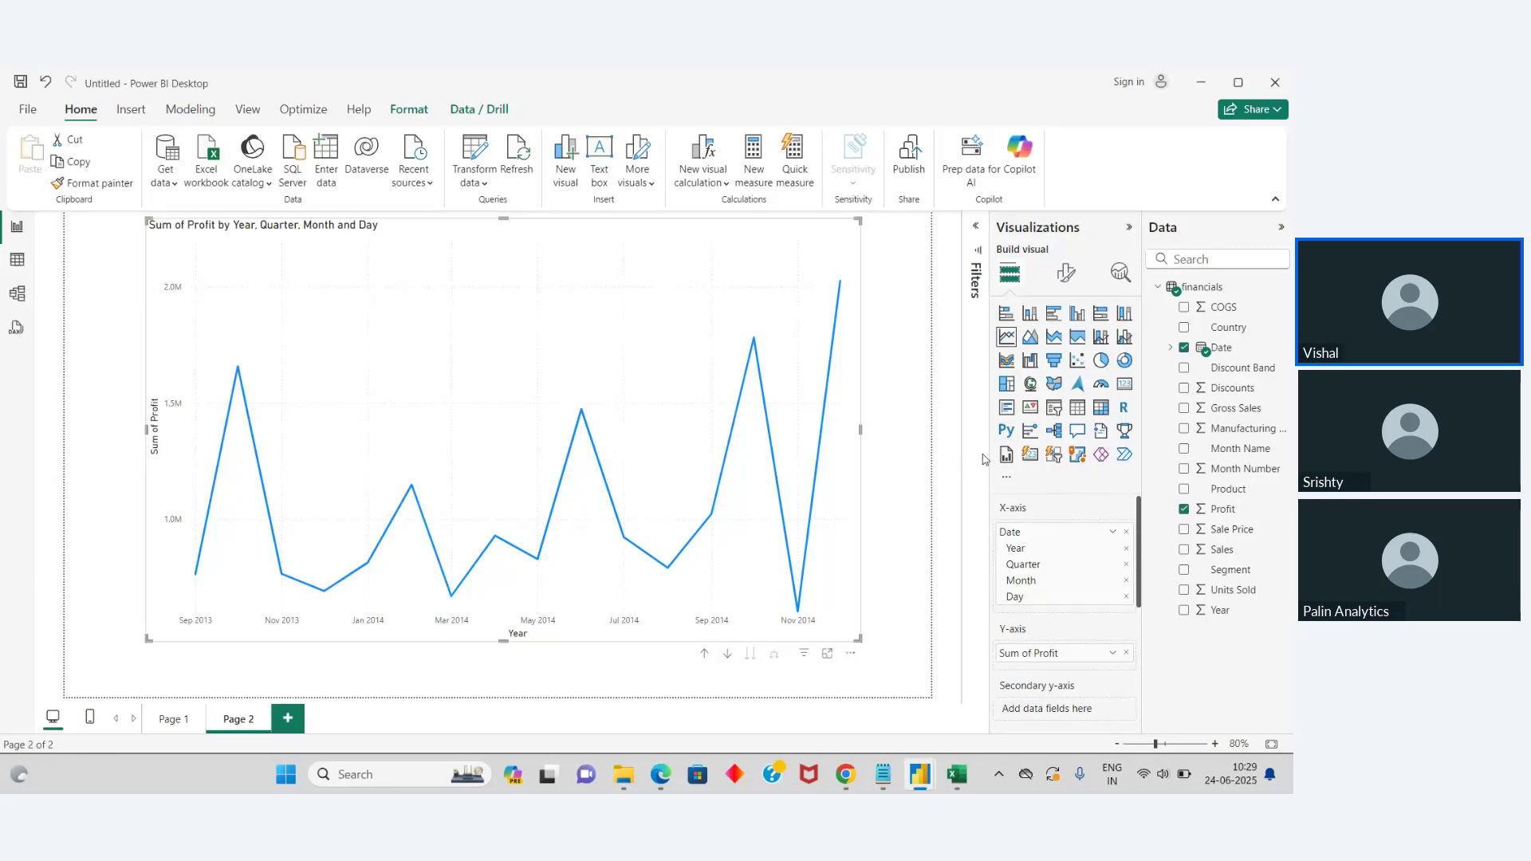
Step: Examine the tooltip of the Government column on Page 1 and the data points of the profit line chart on Page 2
{"action": "left_click", "coordinate": [177, 721]}
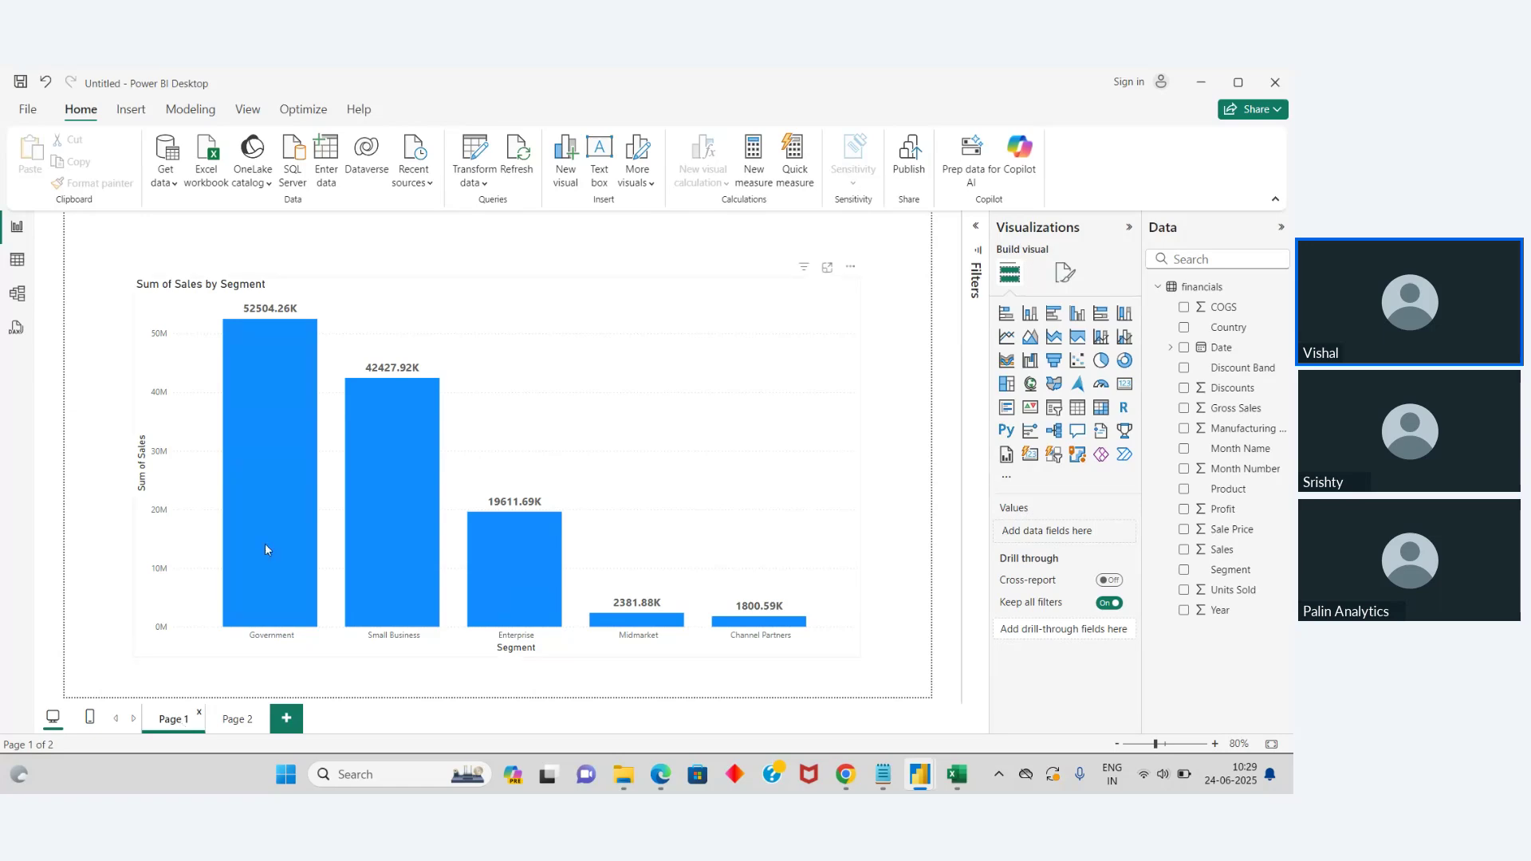
{"action": "mouse_move", "coordinate": [284, 549]}
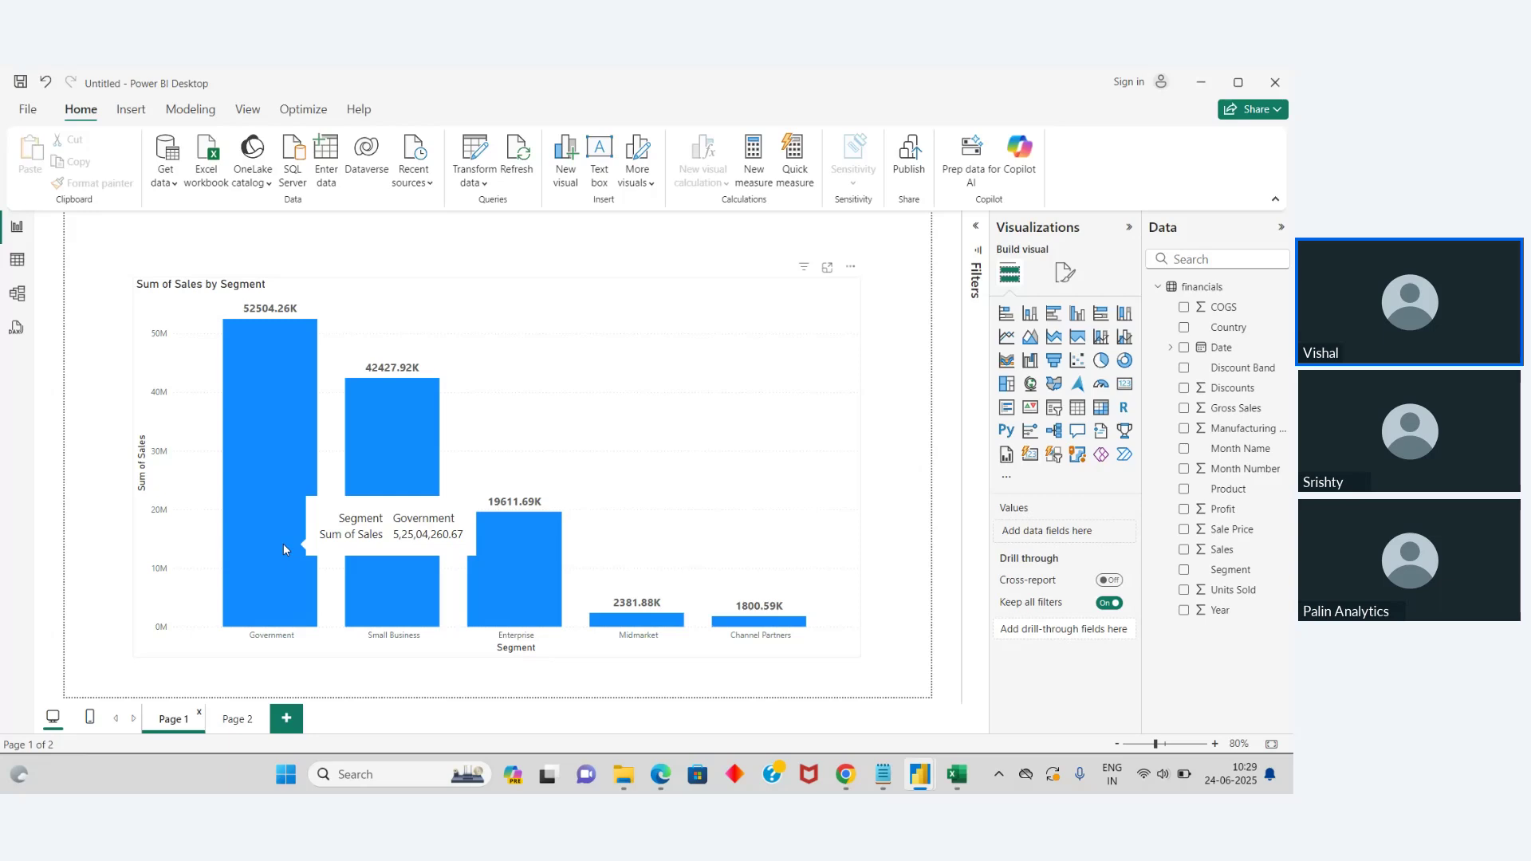
{"action": "left_click", "coordinate": [237, 720]}
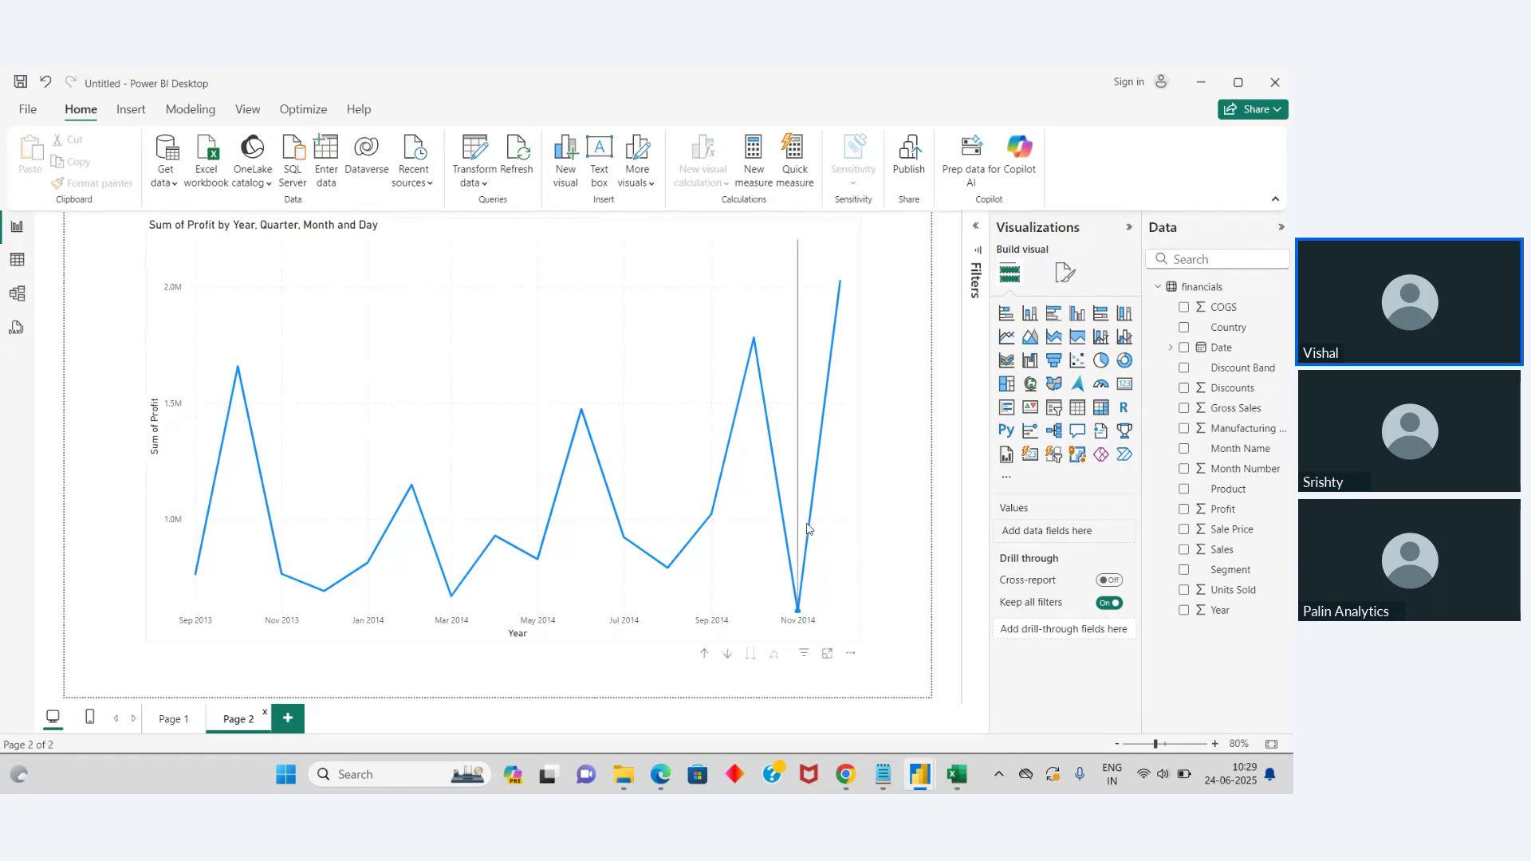
{"action": "mouse_move", "coordinate": [809, 529]}
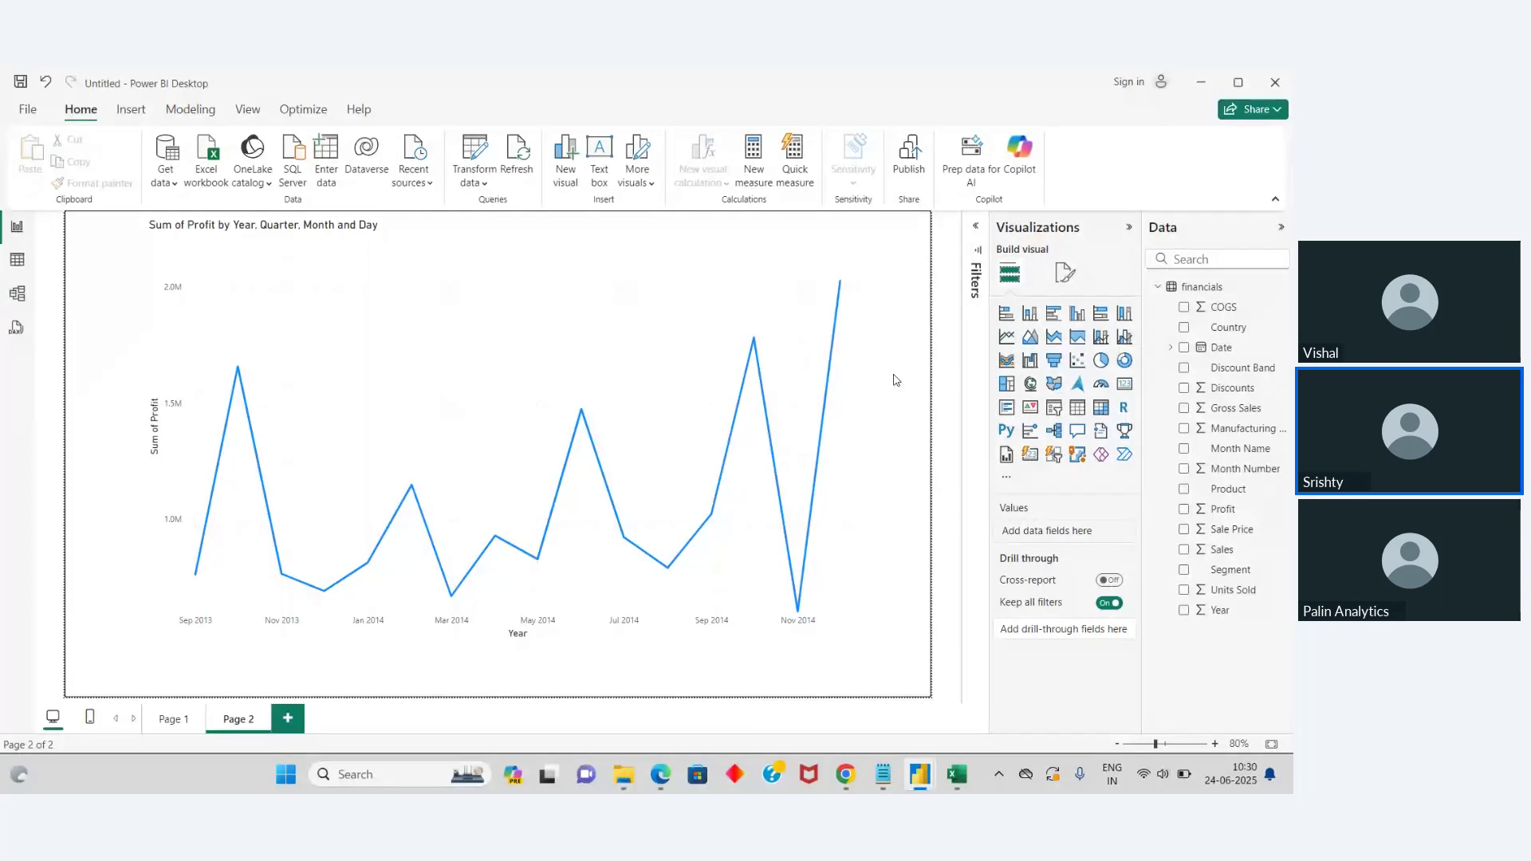
Step: Delete the profit line chart from Page 2
{"action": "left_click", "coordinate": [764, 305]}
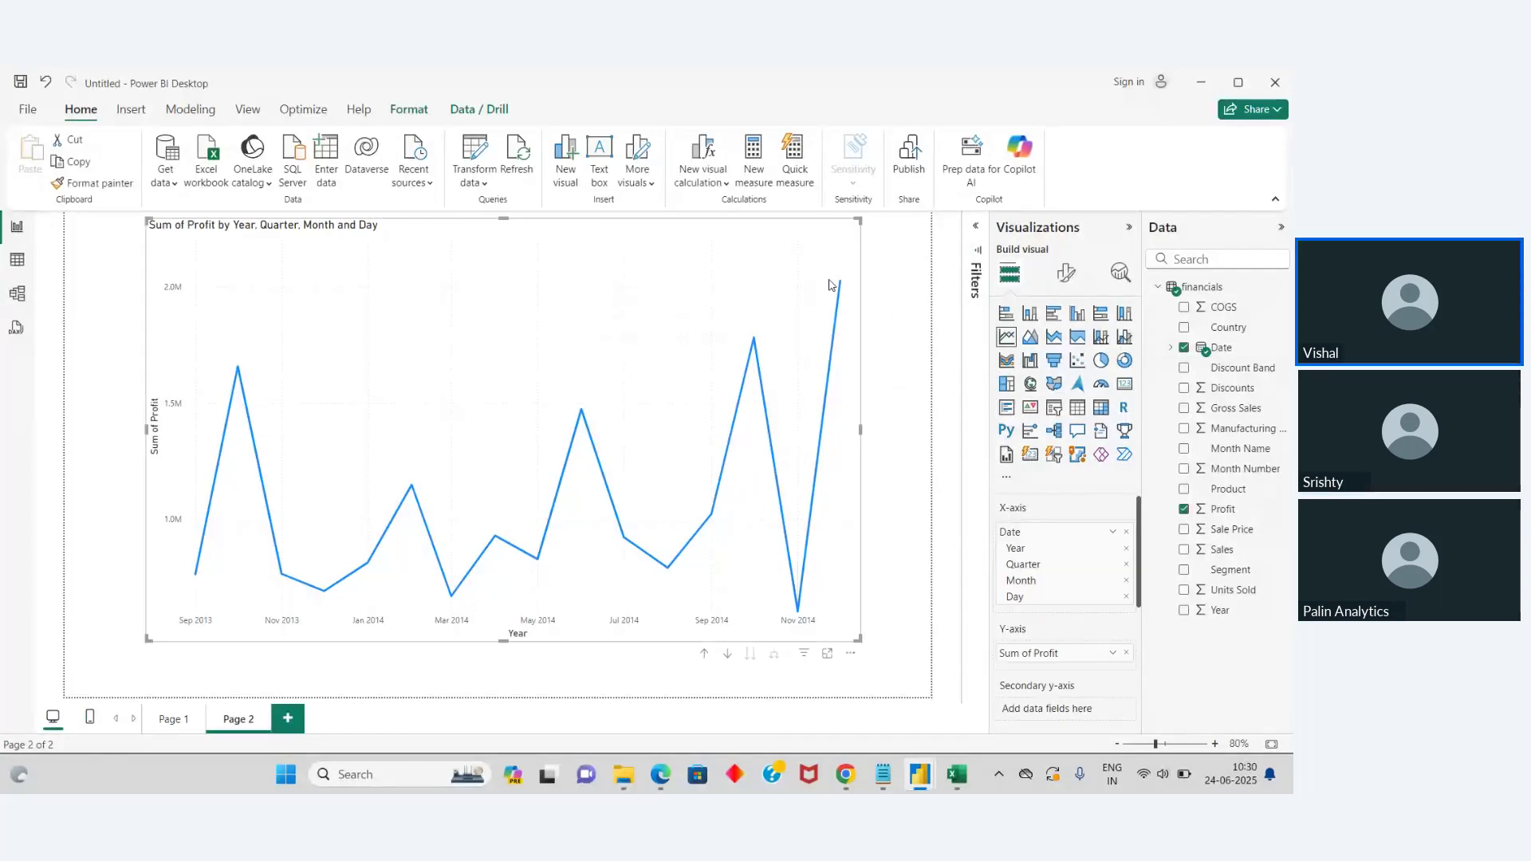
{"action": "right_click", "coordinate": [829, 285]}
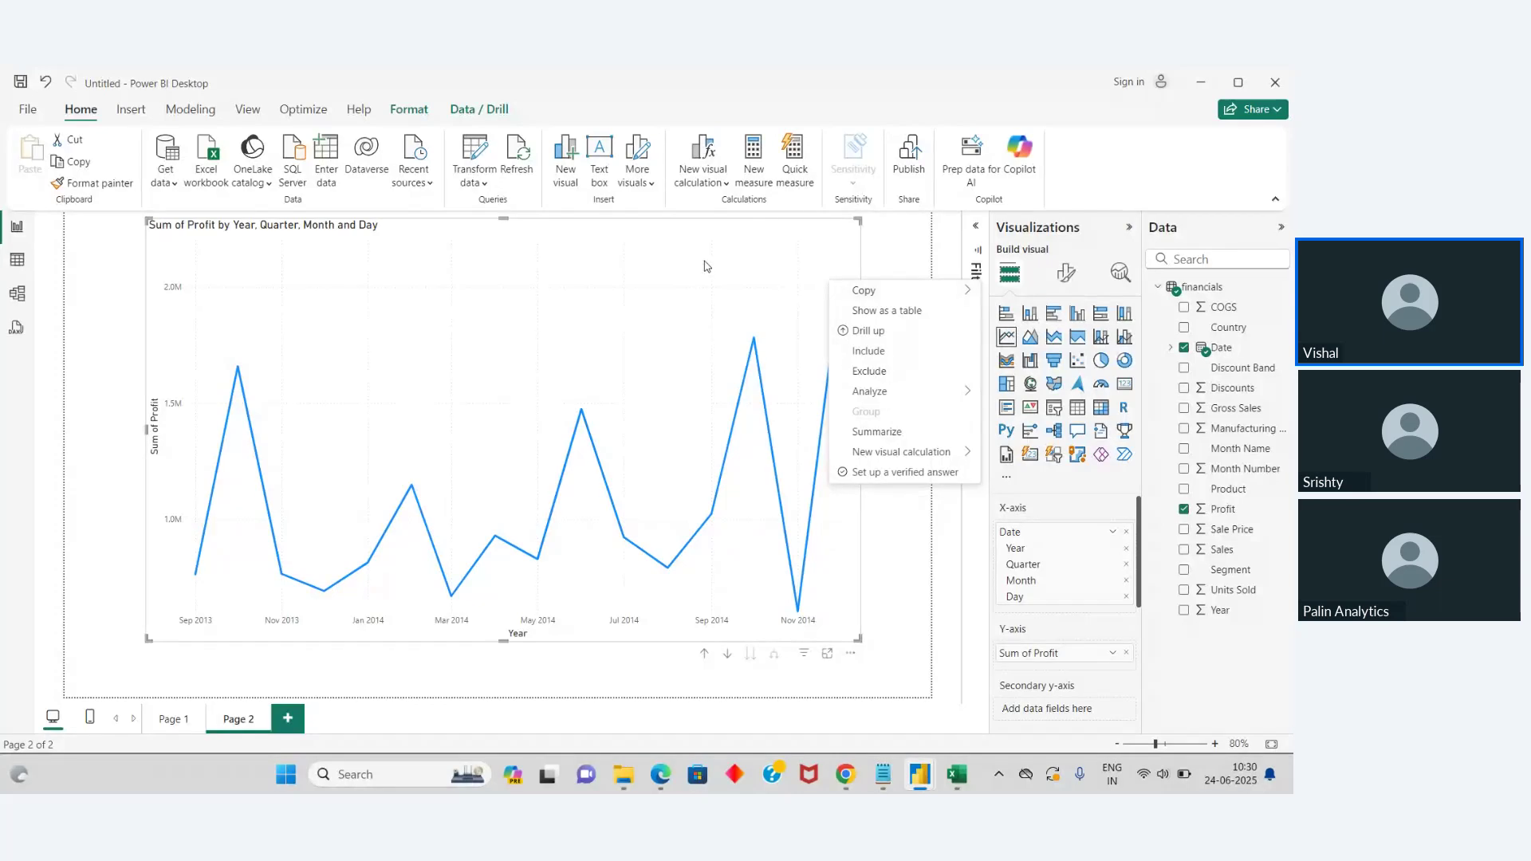
{"action": "key", "text": "Escape"}
{"action": "key", "text": "Delete"}
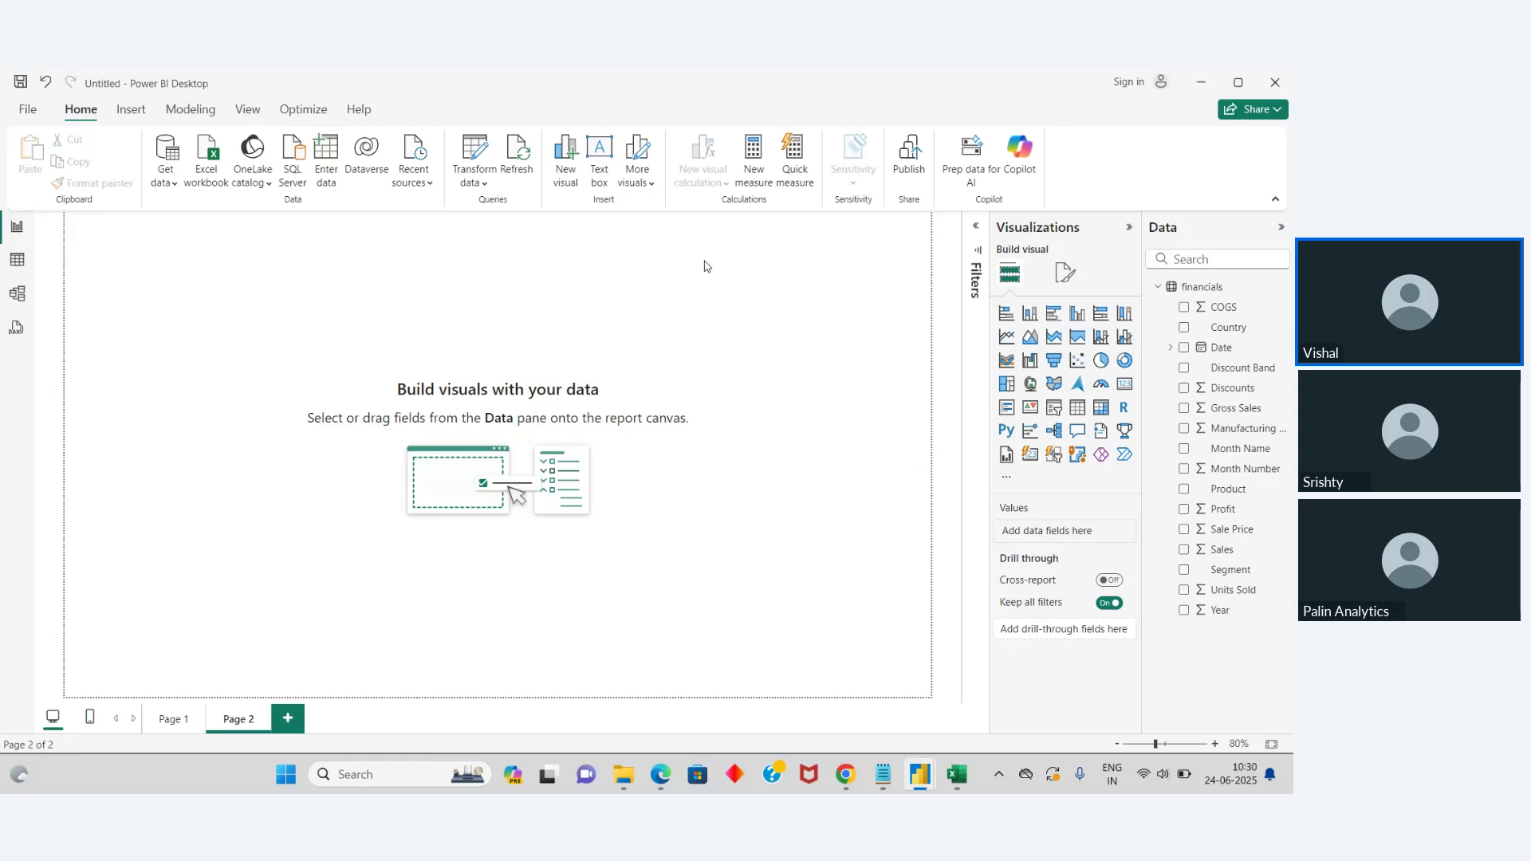
Step: Allow Page 2 to be used as a tooltip in its page information settings
{"action": "left_click", "coordinate": [1065, 275]}
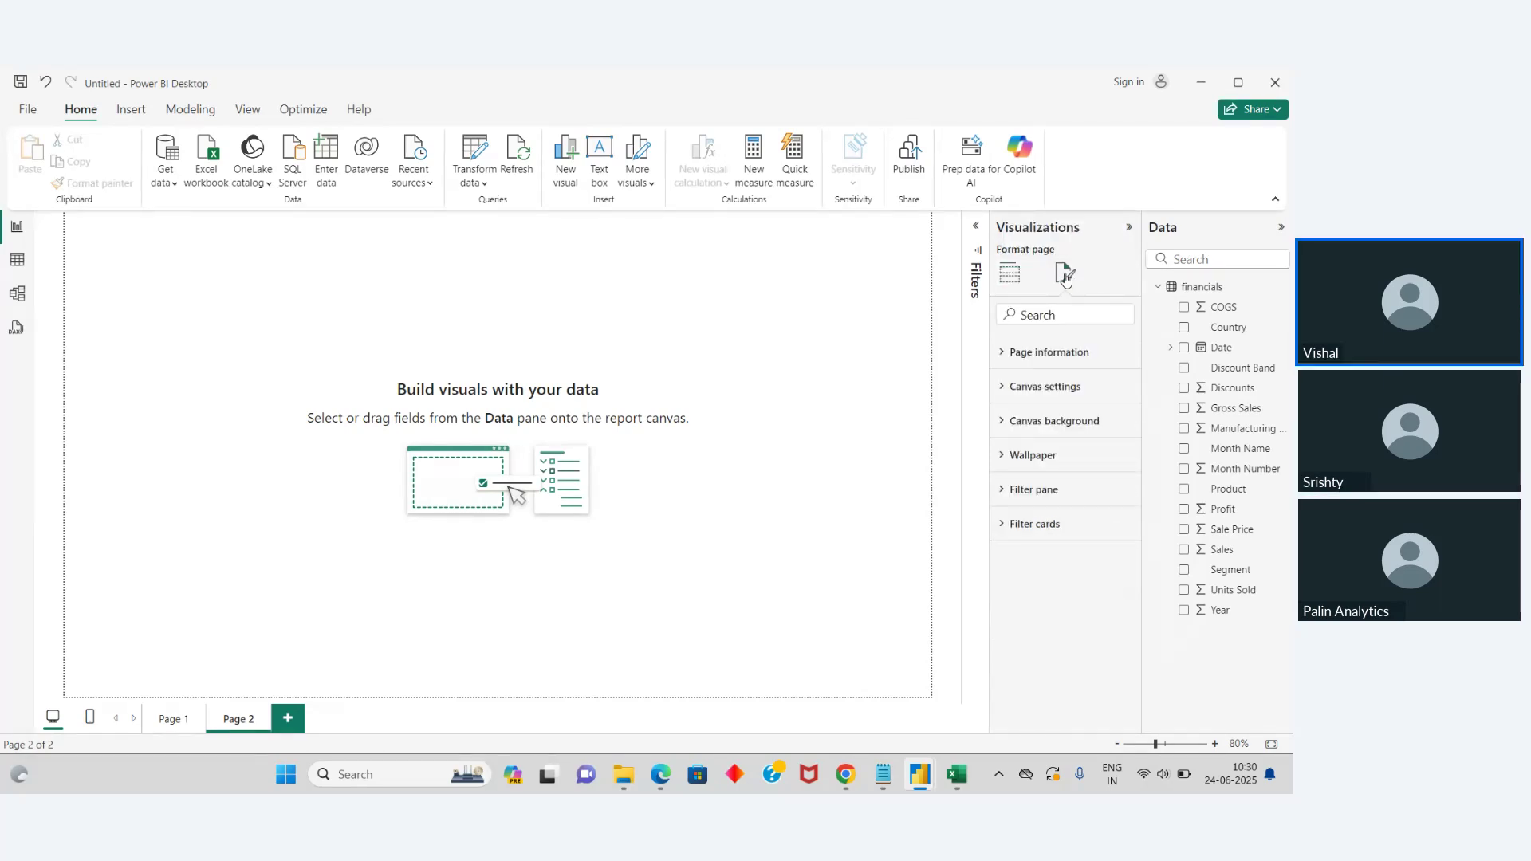
{"action": "left_click", "coordinate": [1002, 355]}
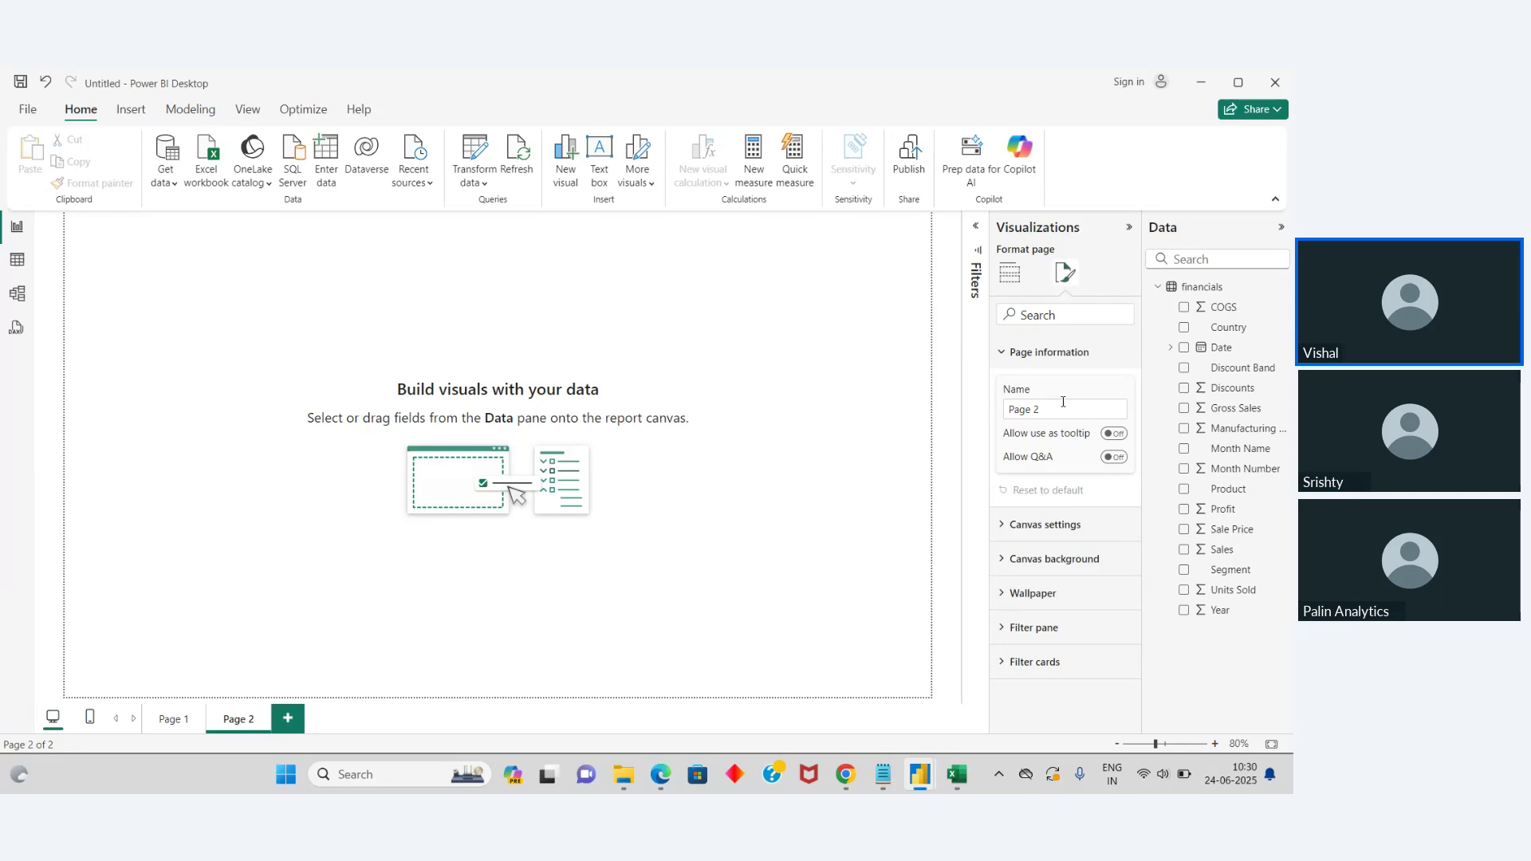
{"action": "left_click", "coordinate": [1117, 435]}
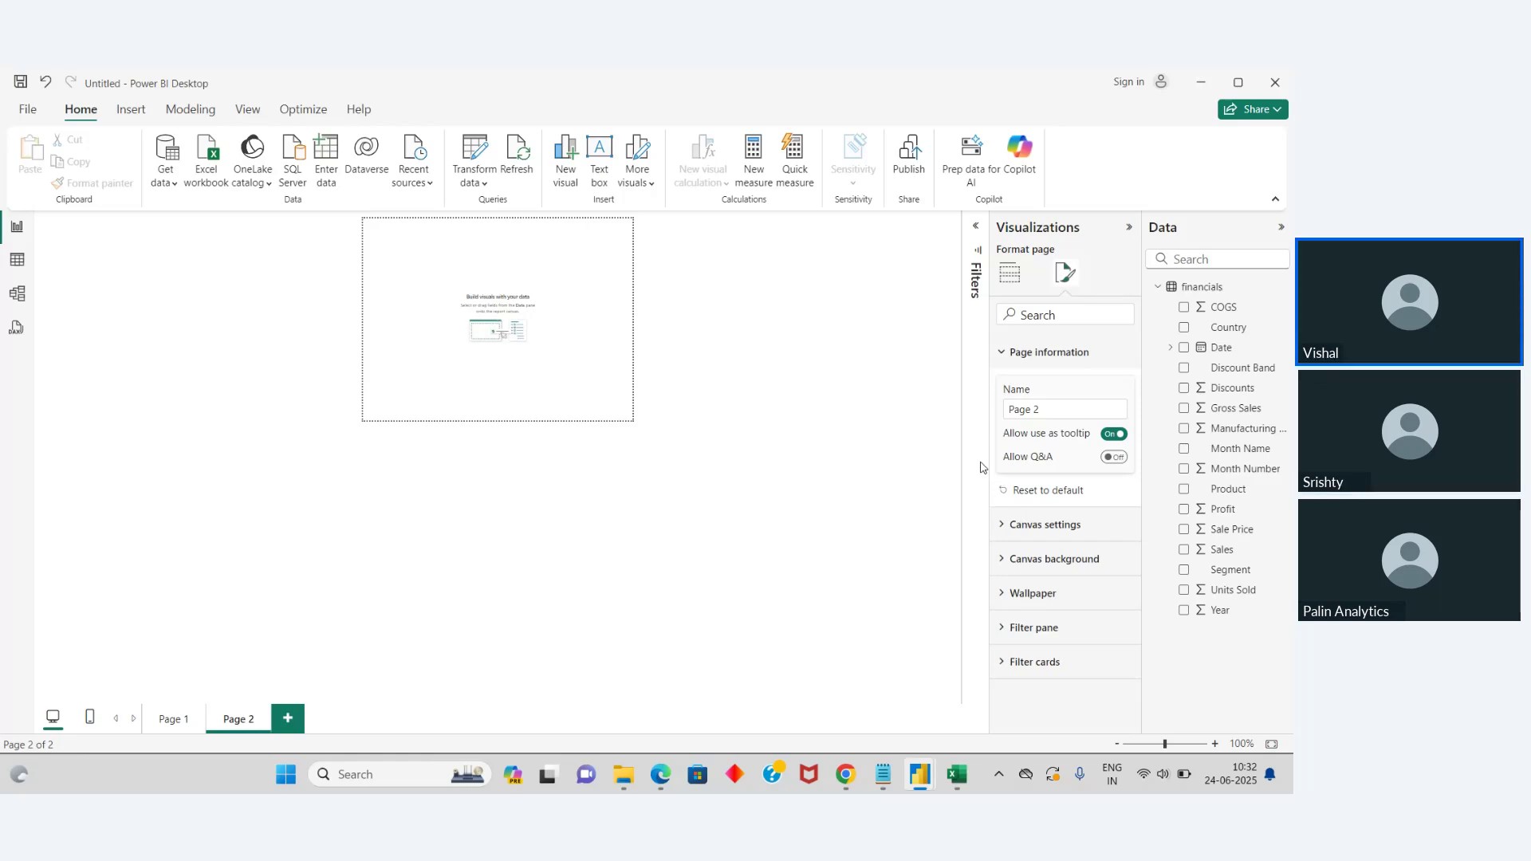
Step: Keep the Page 2 canvas type as Tooltip and set its vertical alignment to Middle
{"action": "left_click", "coordinate": [1007, 526]}
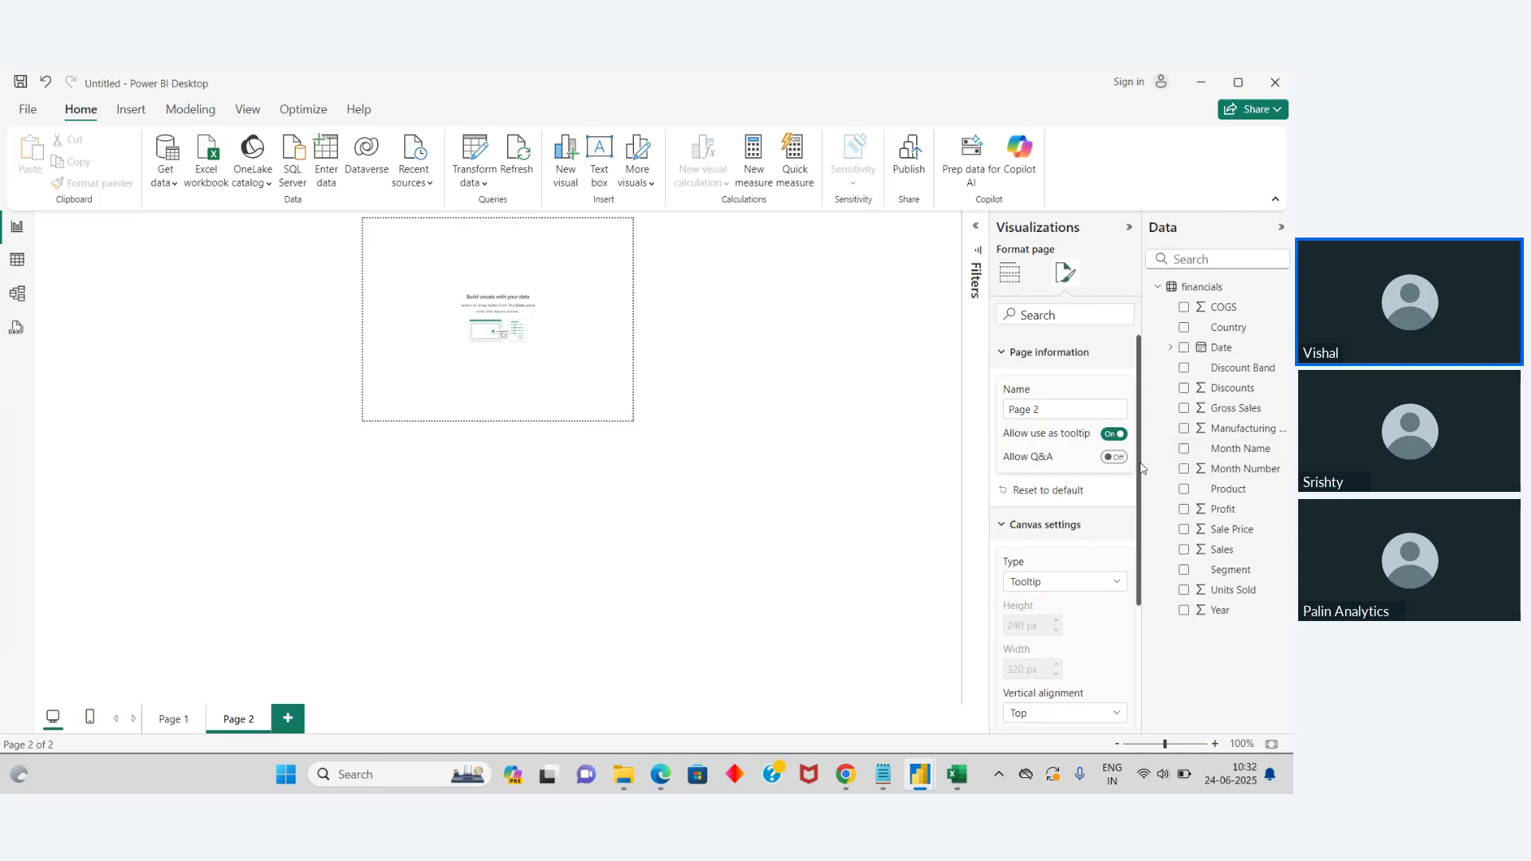
{"action": "left_click_drag", "start_coordinate": [1142, 469], "coordinate": [1161, 569]}
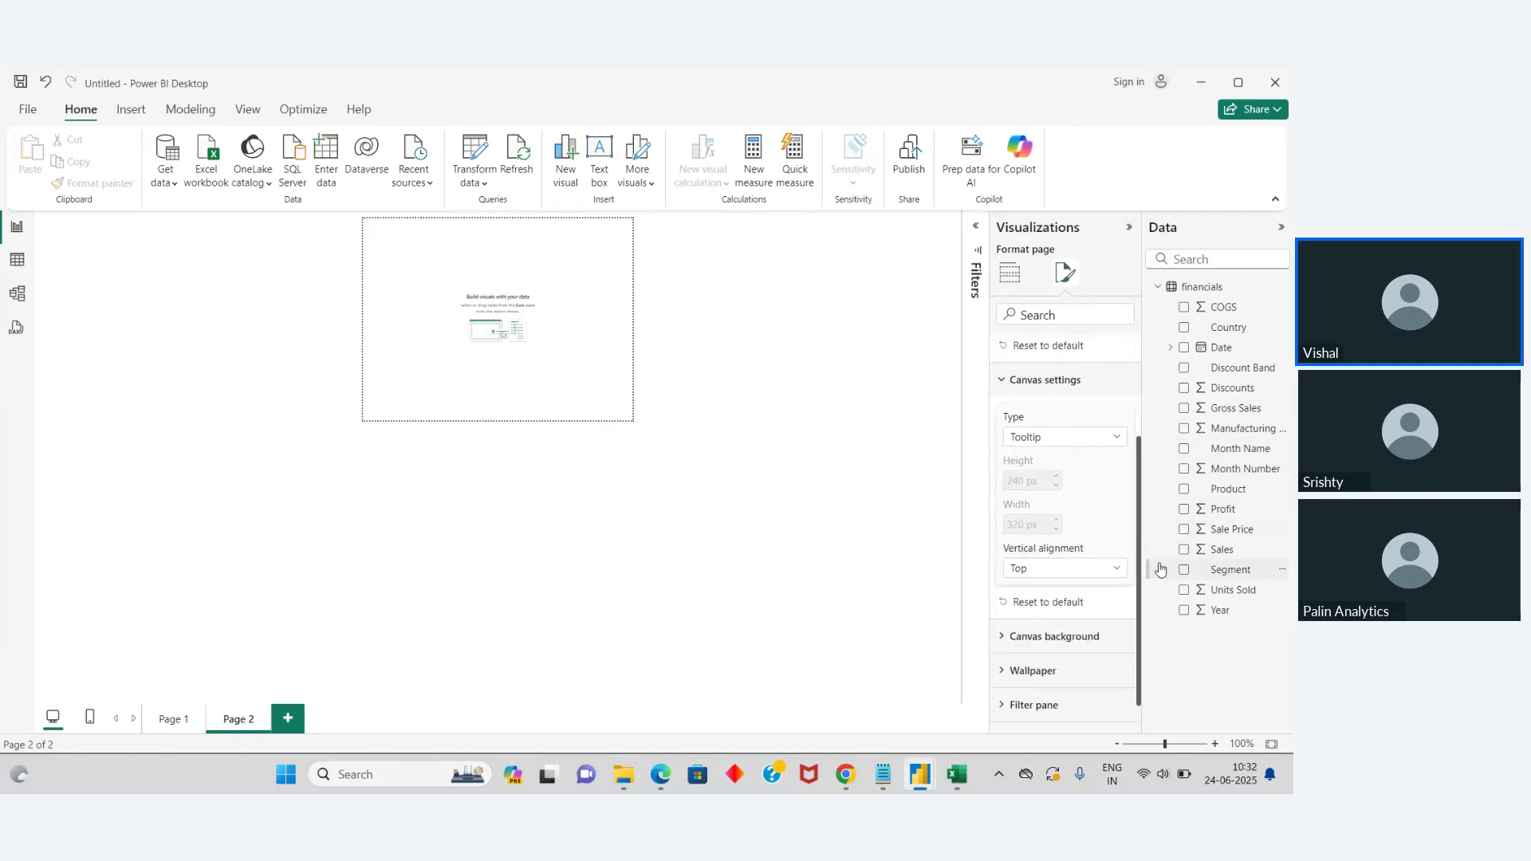
{"action": "left_click", "coordinate": [1113, 445]}
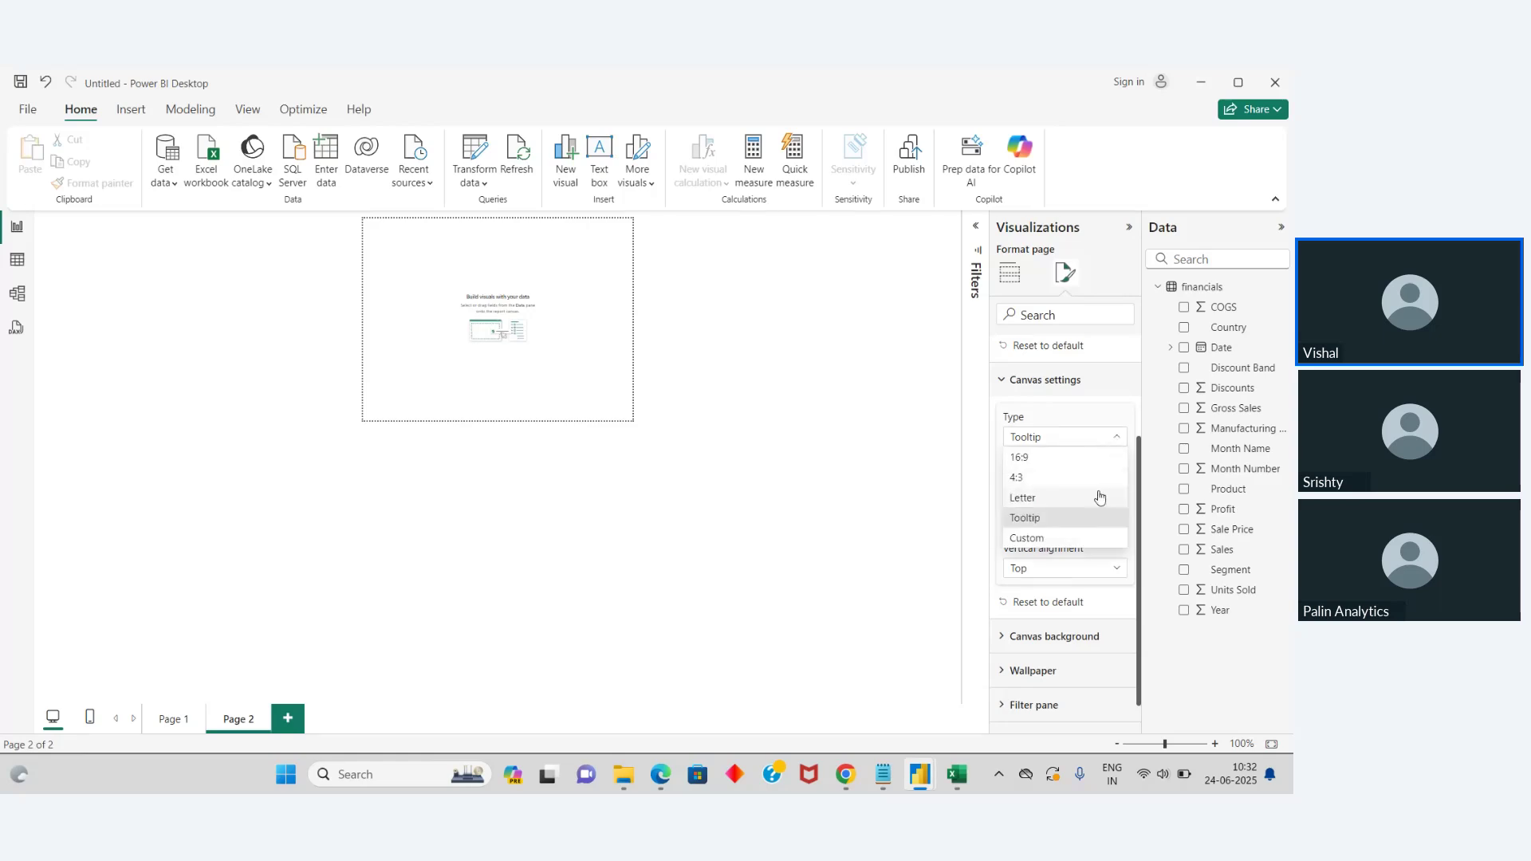
{"action": "left_click", "coordinate": [1087, 520]}
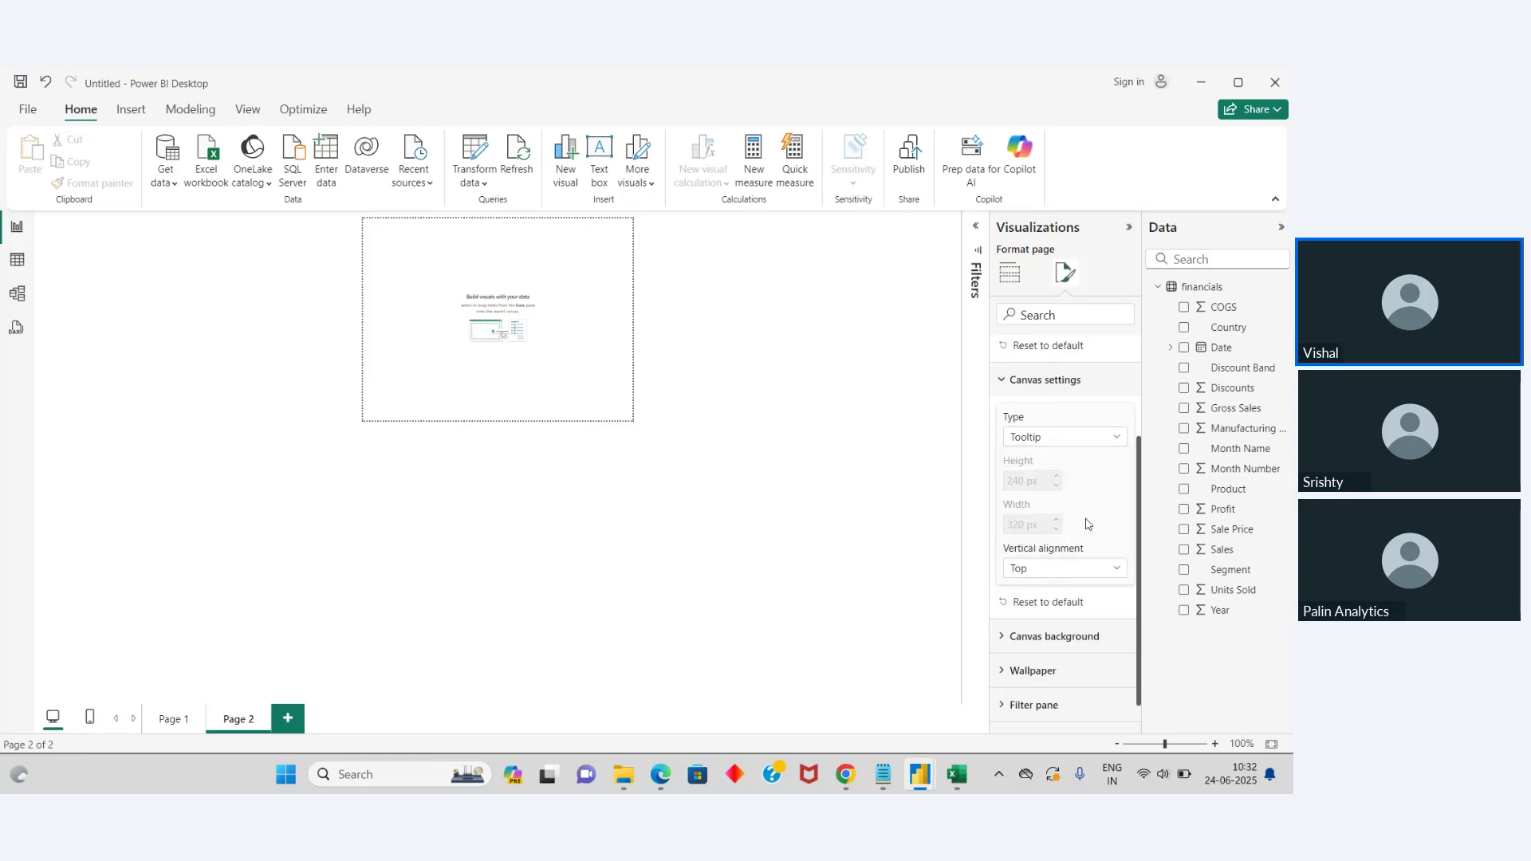
{"action": "left_click", "coordinate": [1097, 568]}
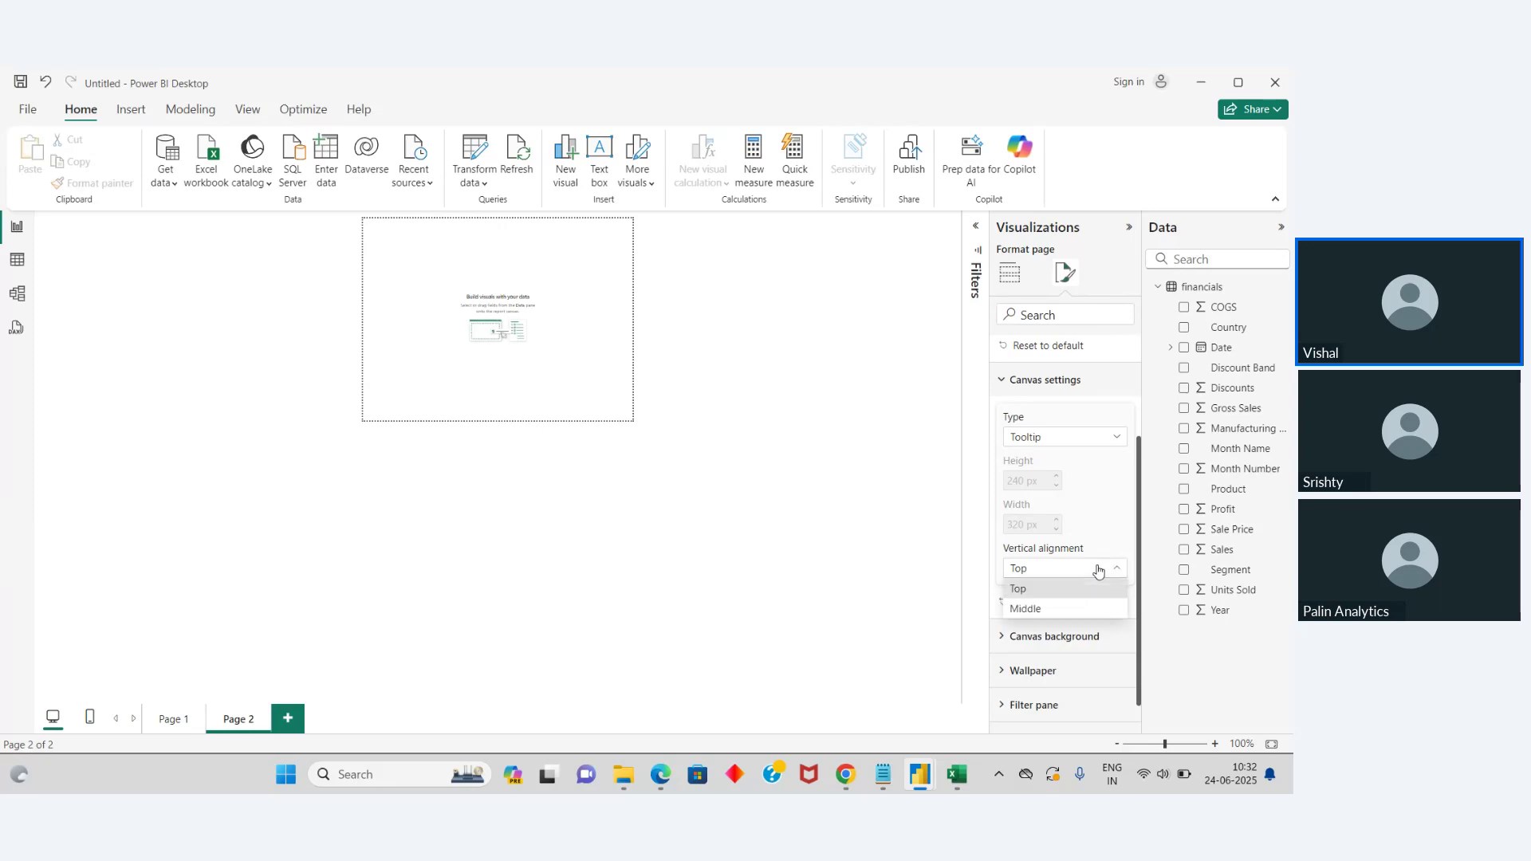
{"action": "left_click", "coordinate": [1033, 610]}
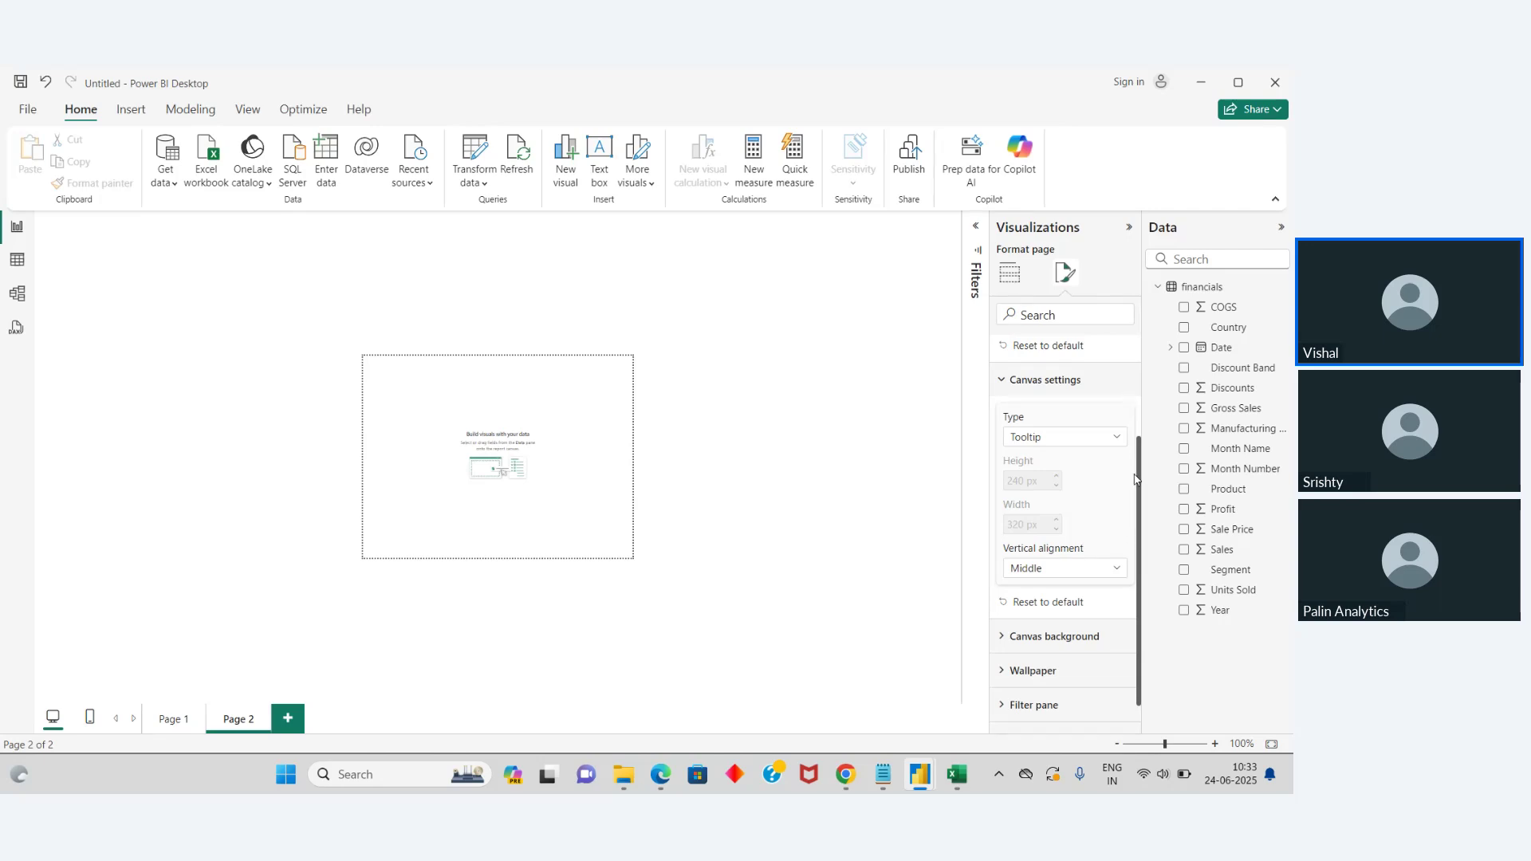
{"action": "scroll", "coordinate": [1140, 480], "scroll_direction": "up", "scroll_amount": 4}
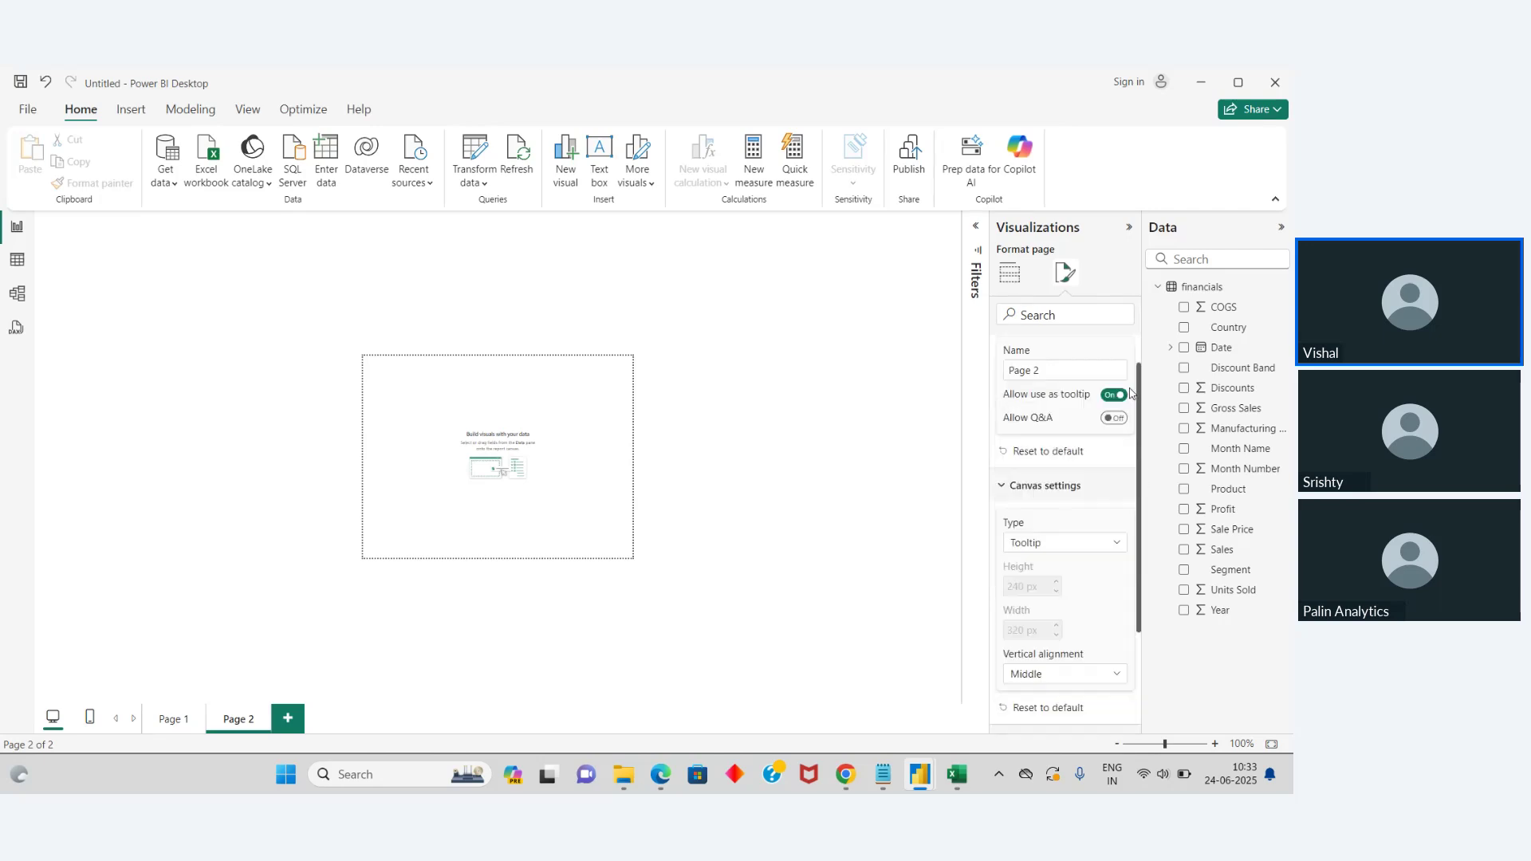
Step: Add an empty line chart to Page 2 and resize it to fill the whole tooltip canvas
{"action": "left_click", "coordinate": [1009, 273]}
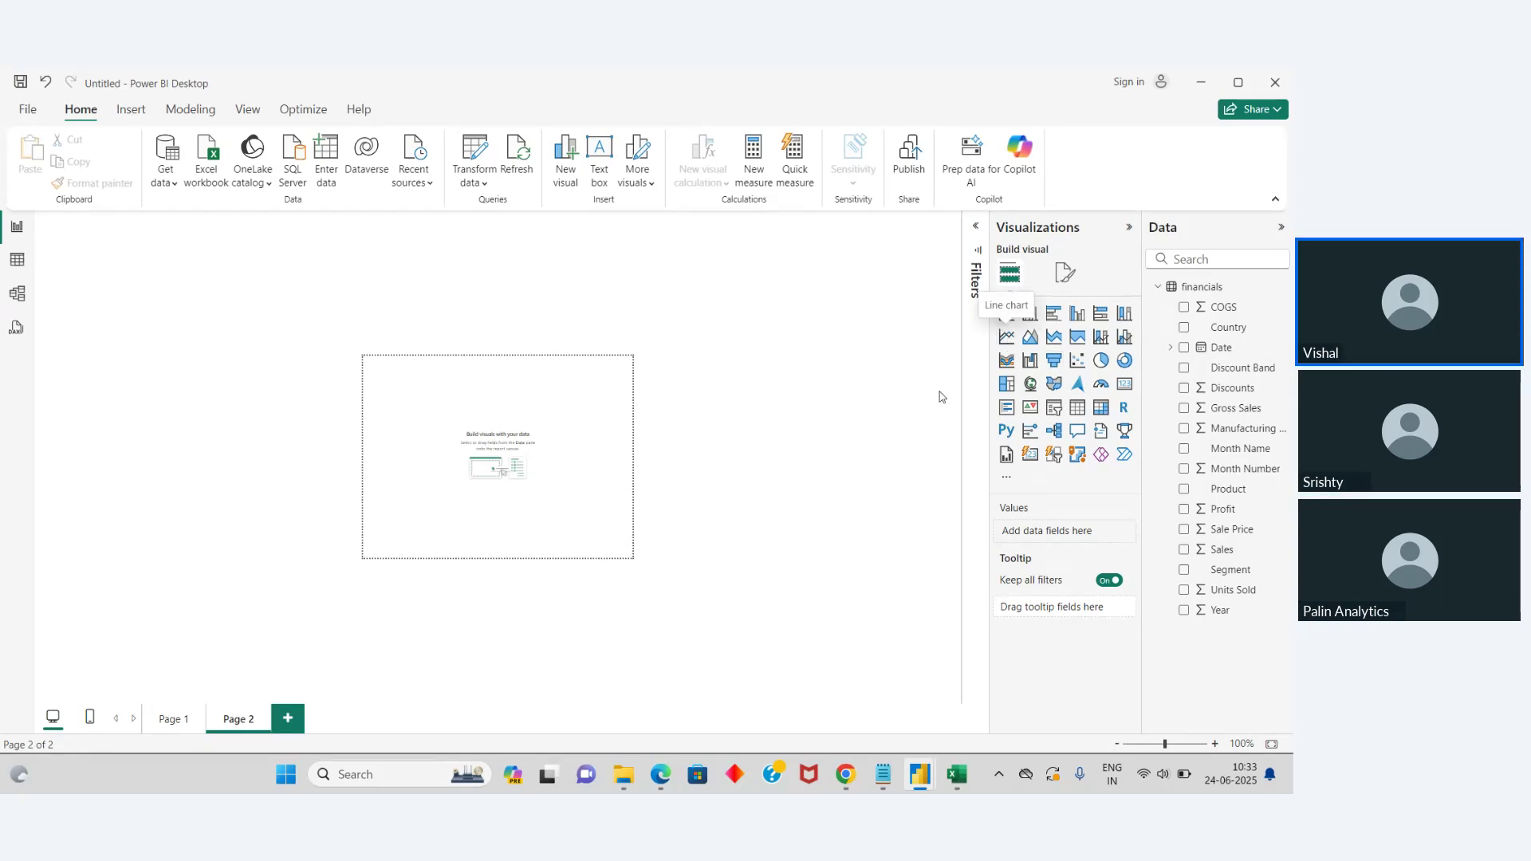
{"action": "left_click", "coordinate": [1005, 340]}
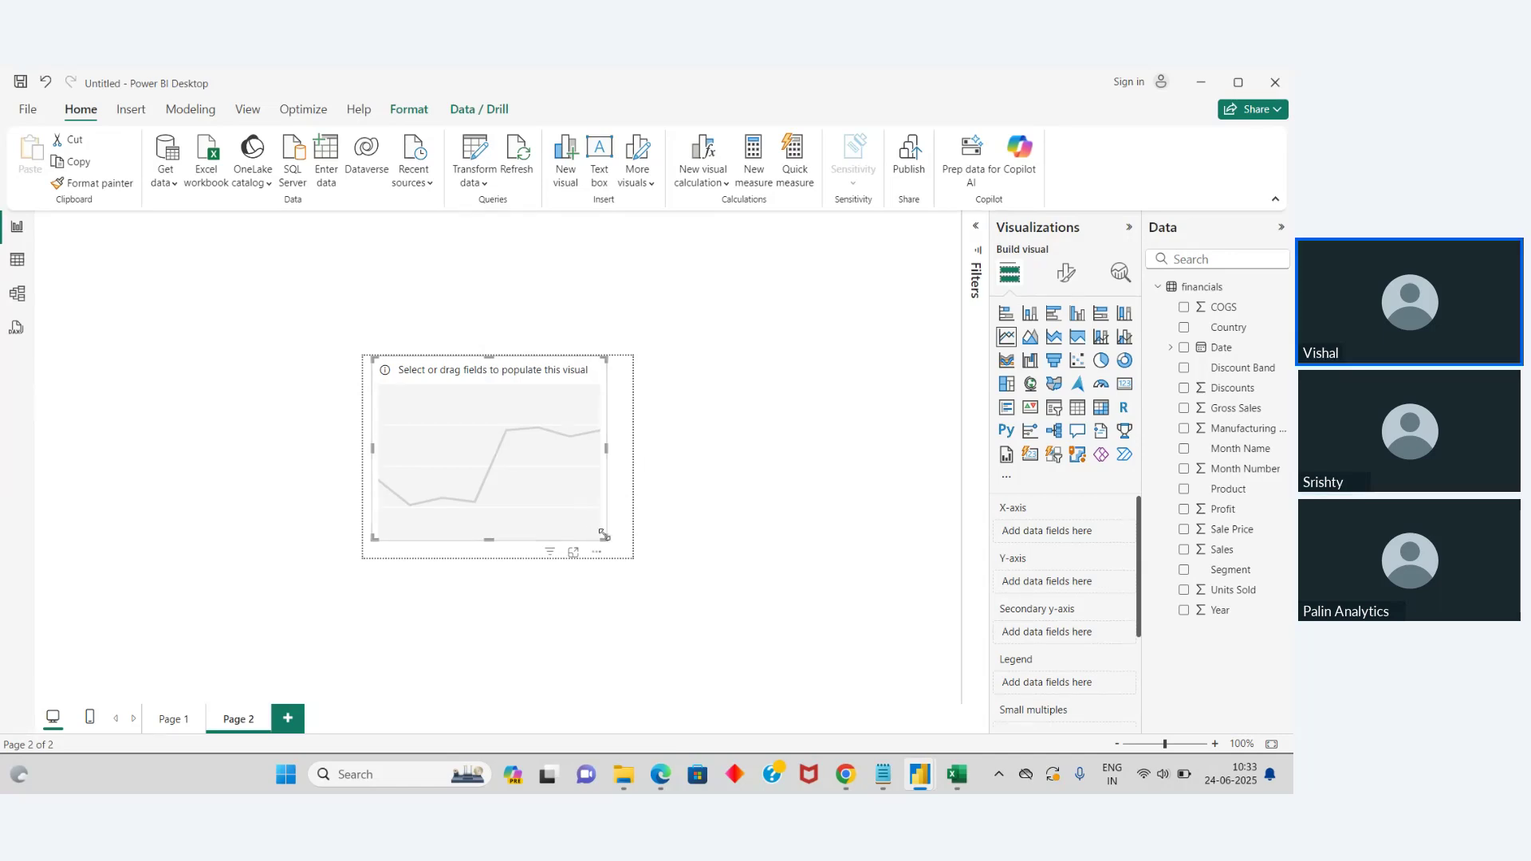
{"action": "left_click_drag", "start_coordinate": [604, 534], "coordinate": [633, 557]}
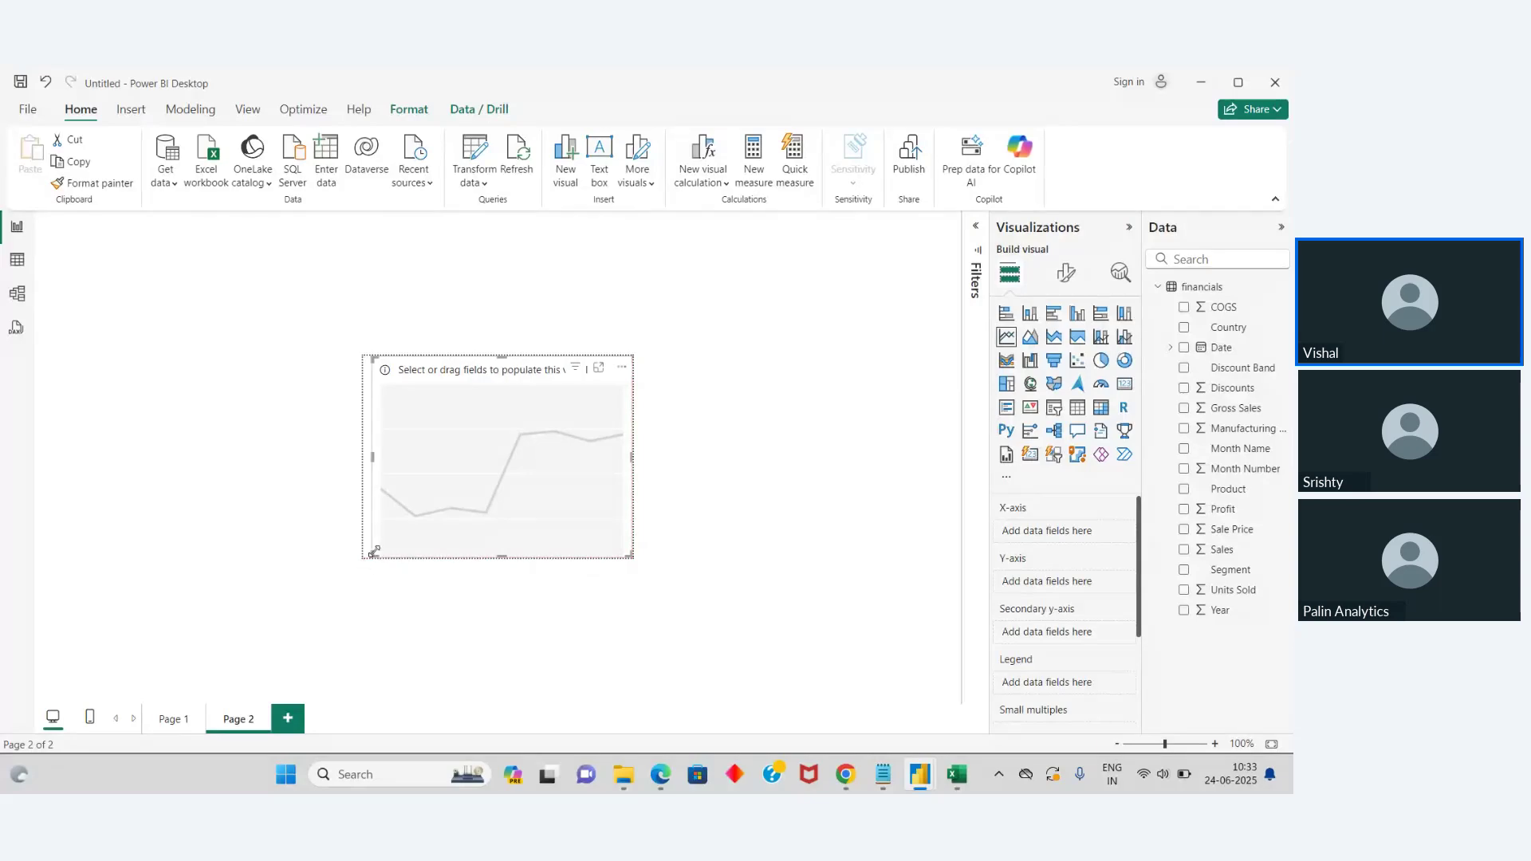
{"action": "left_click_drag", "start_coordinate": [373, 552], "coordinate": [363, 557]}
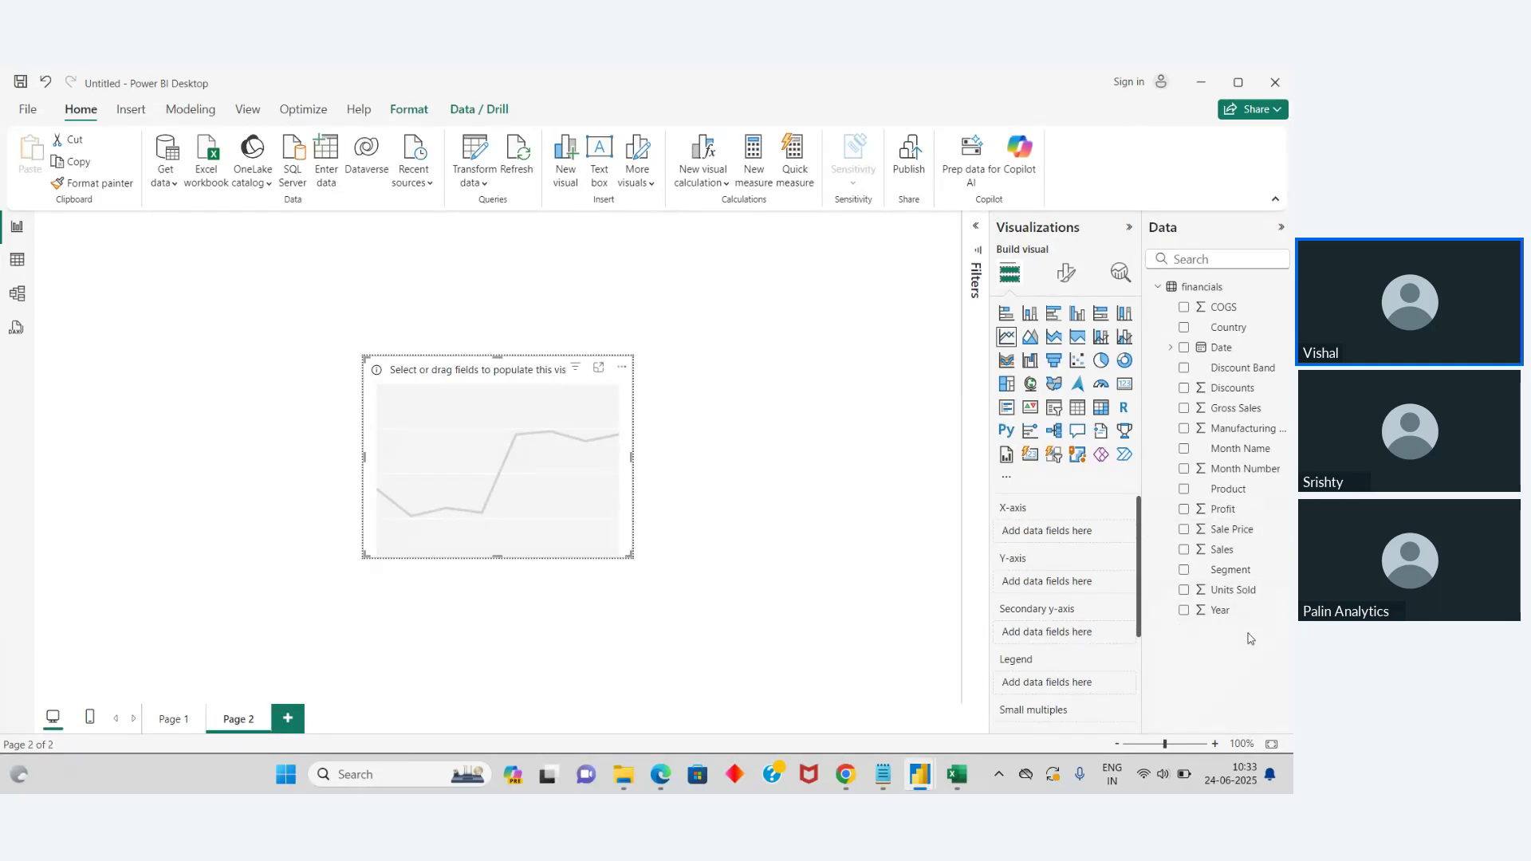
Step: Plot Sales by Date on the tooltip page's line chart and take the date hierarchy down to the Month level
{"action": "left_click_drag", "start_coordinate": [1218, 349], "coordinate": [1069, 532]}
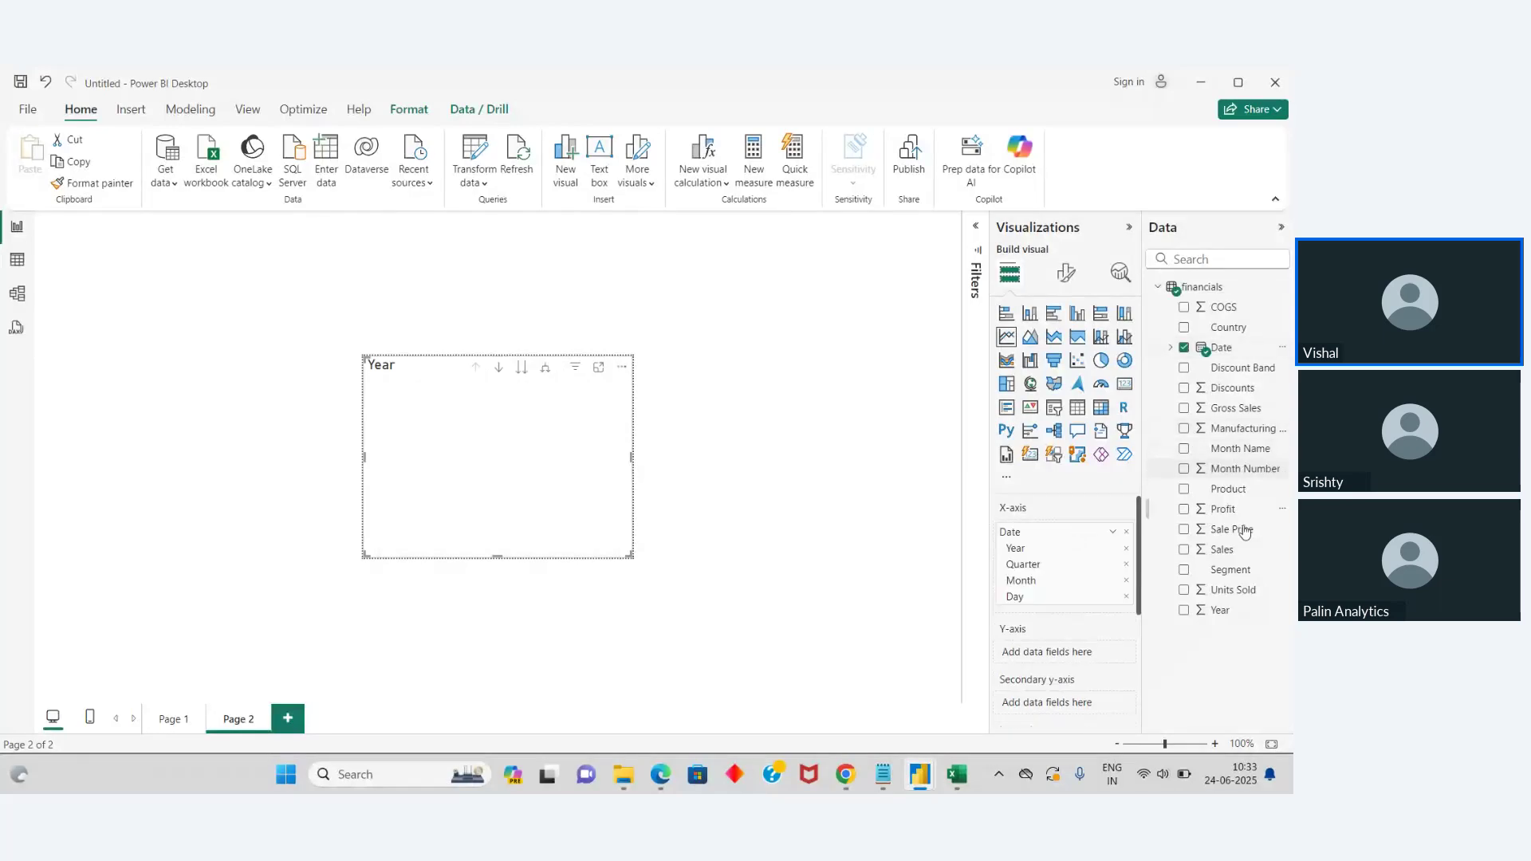
{"action": "left_click_drag", "start_coordinate": [1220, 550], "coordinate": [1077, 654]}
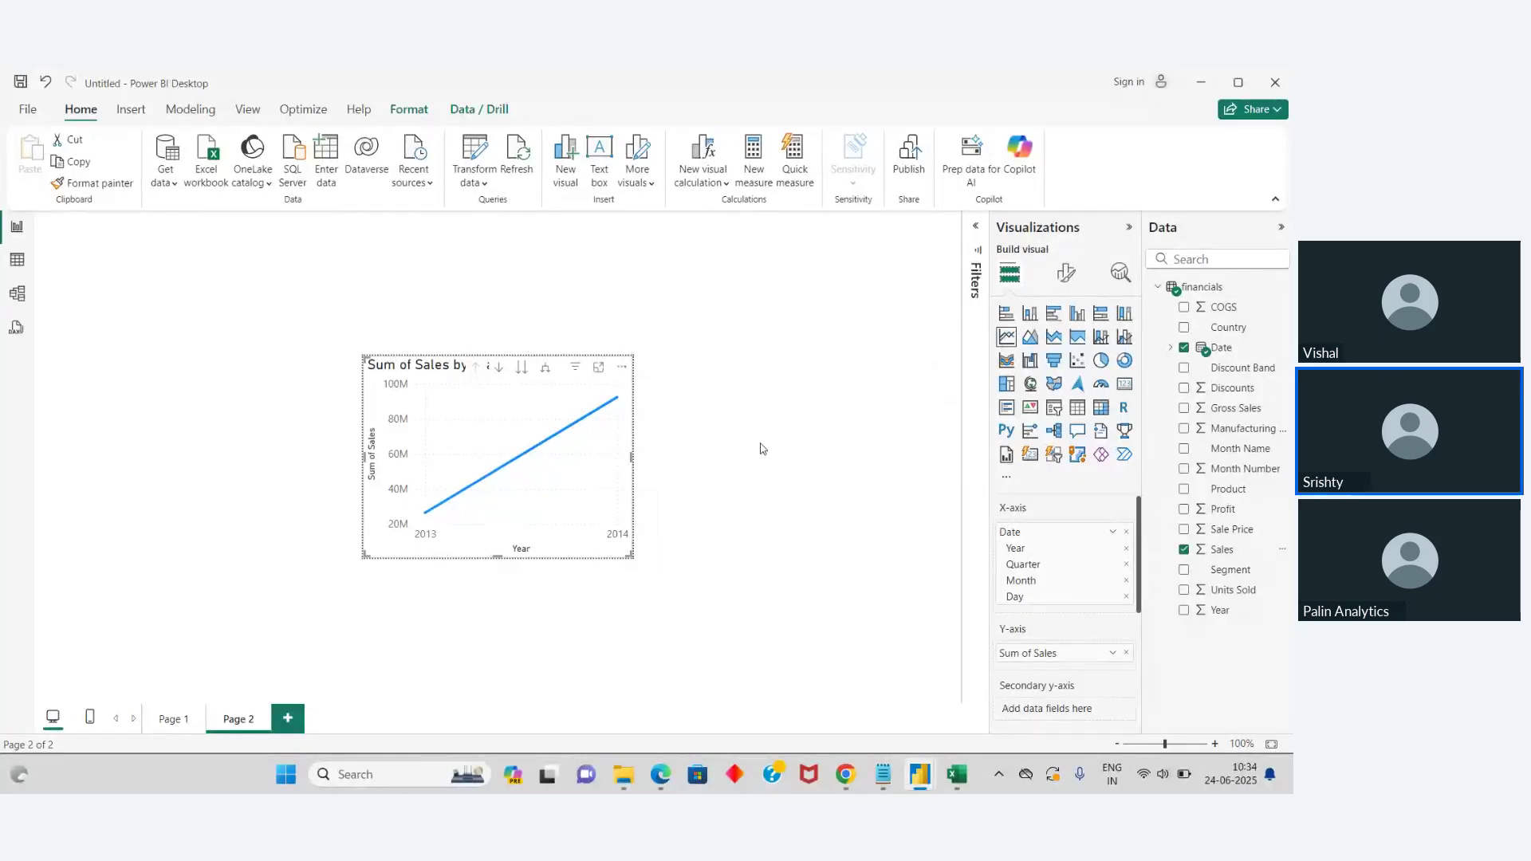
{"action": "left_click", "coordinate": [521, 368]}
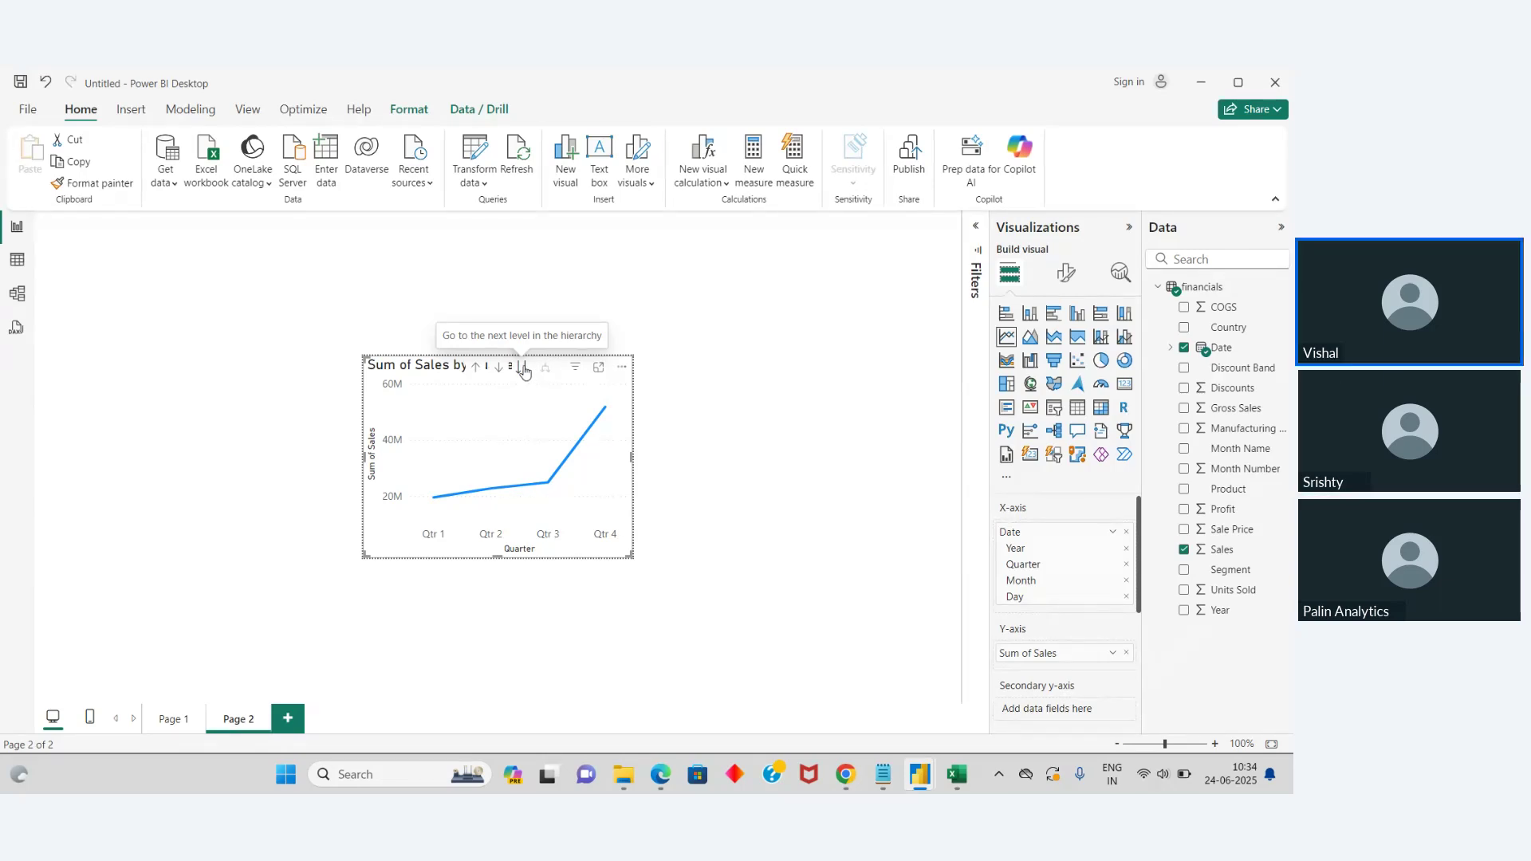
{"action": "left_click", "coordinate": [524, 368]}
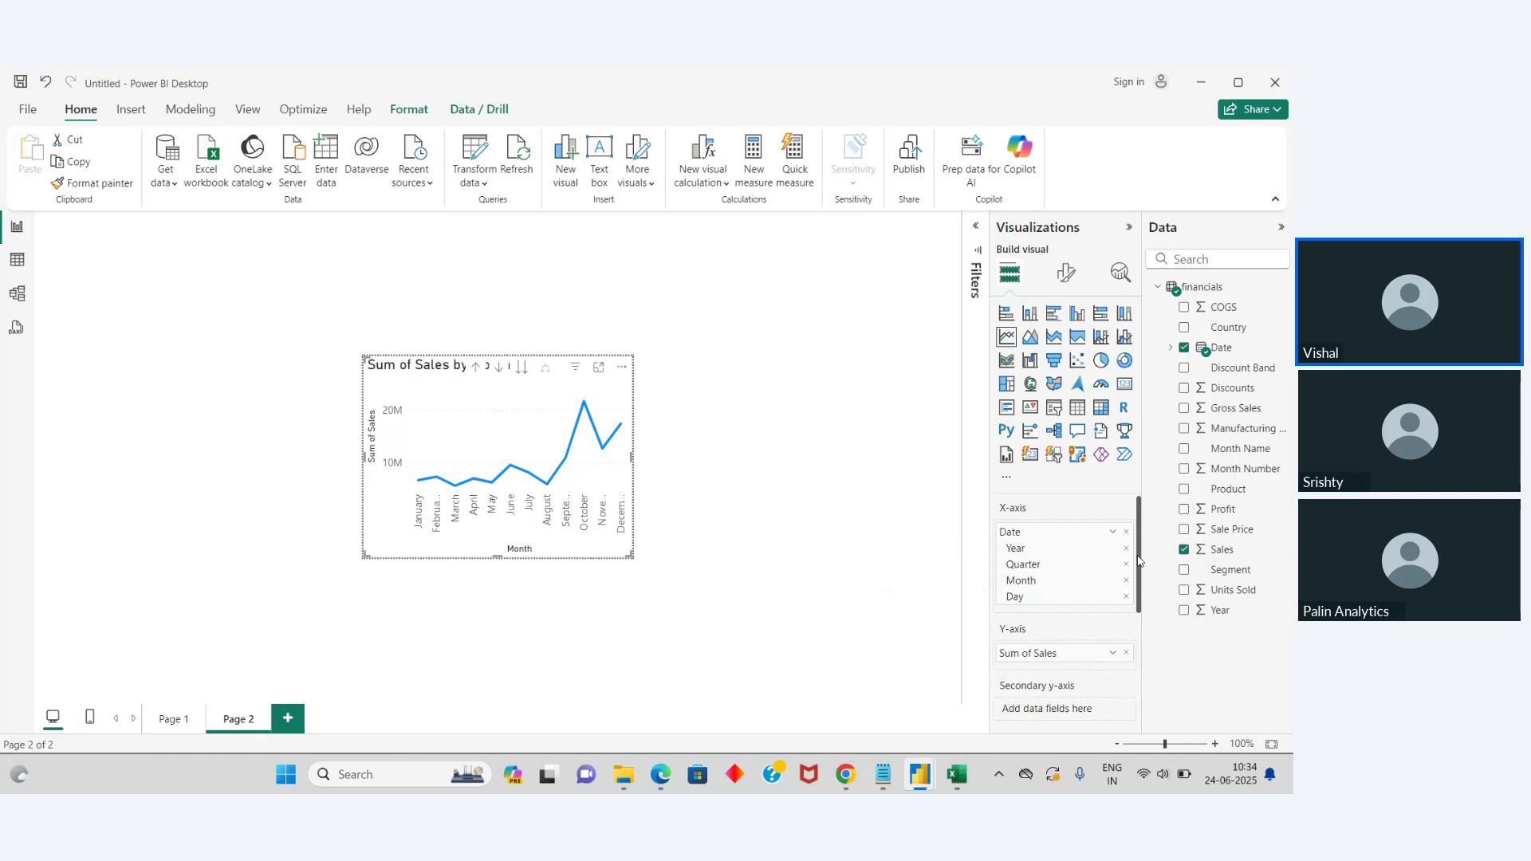
Step: Turn on data labels for the monthly sales line chart
{"action": "left_click_drag", "start_coordinate": [1139, 558], "coordinate": [1144, 617]}
{"action": "scroll", "coordinate": [1060, 590], "scroll_direction": "up", "scroll_amount": 3}
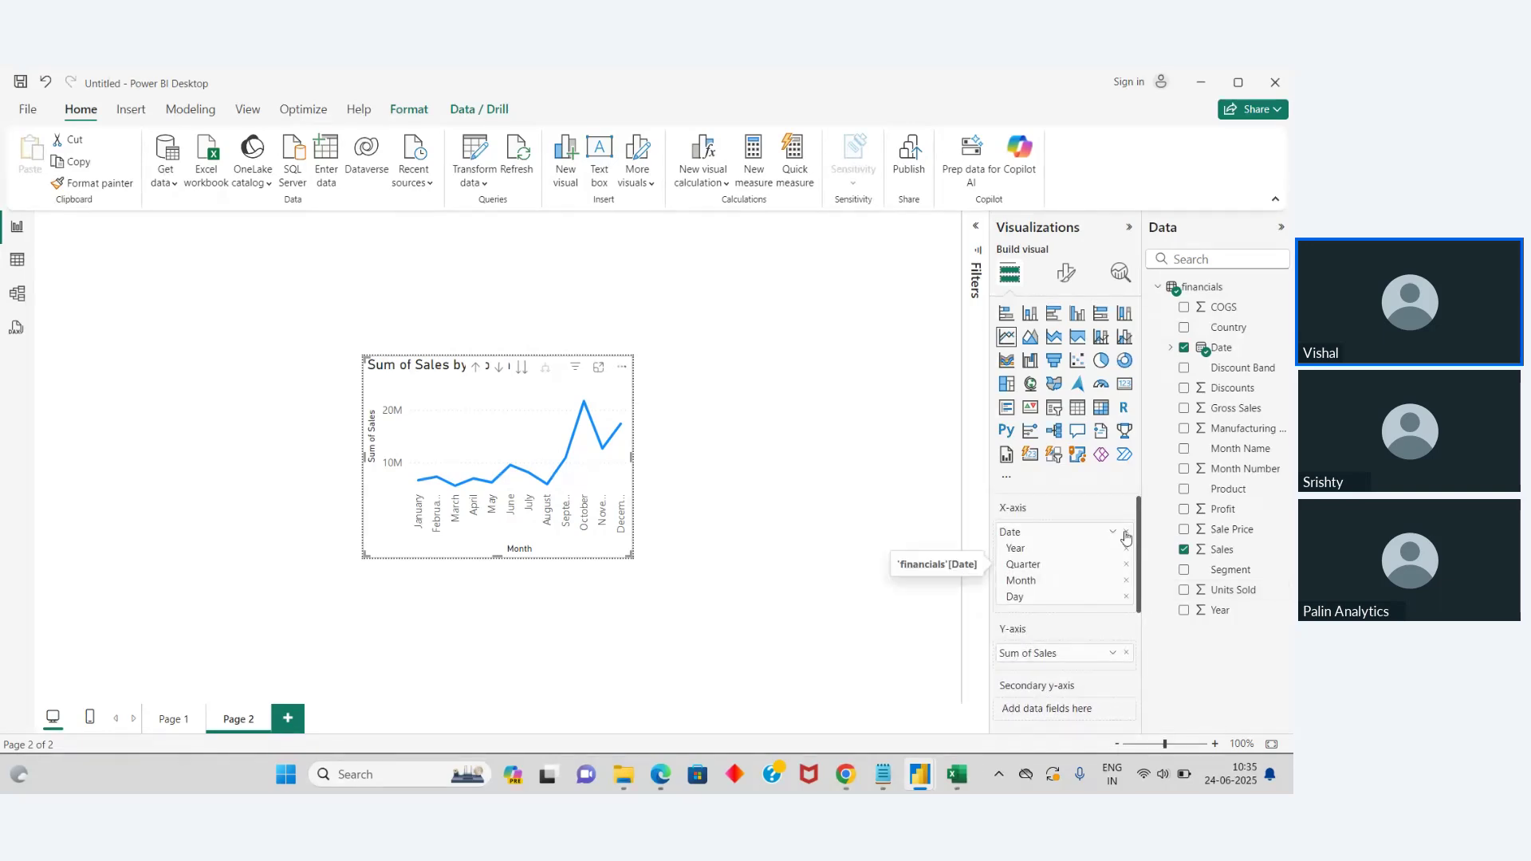
{"action": "left_click", "coordinate": [1068, 274]}
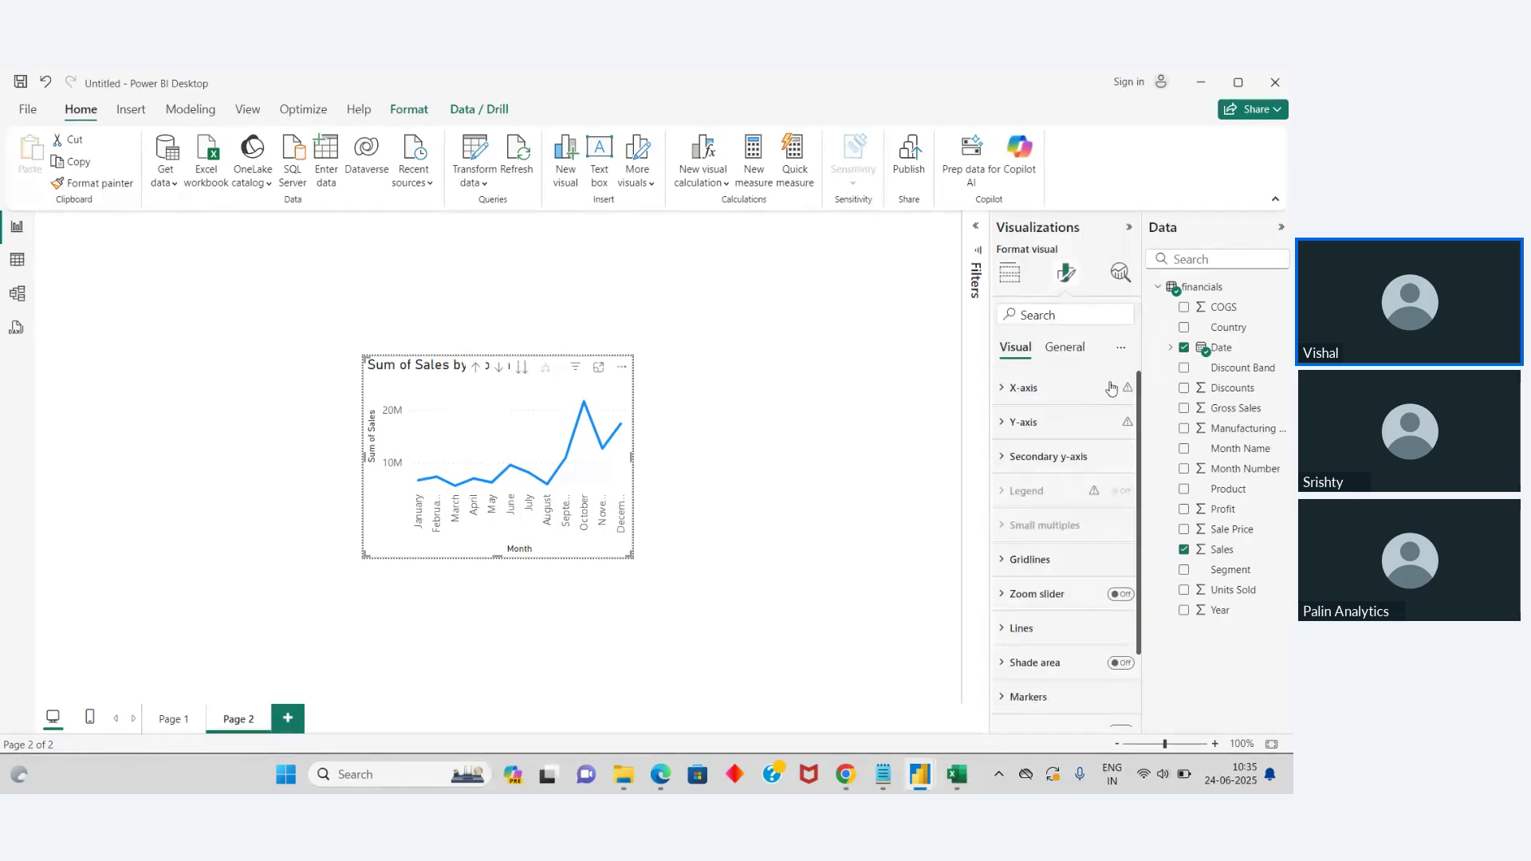
{"action": "left_click_drag", "start_coordinate": [1141, 486], "coordinate": [1149, 568]}
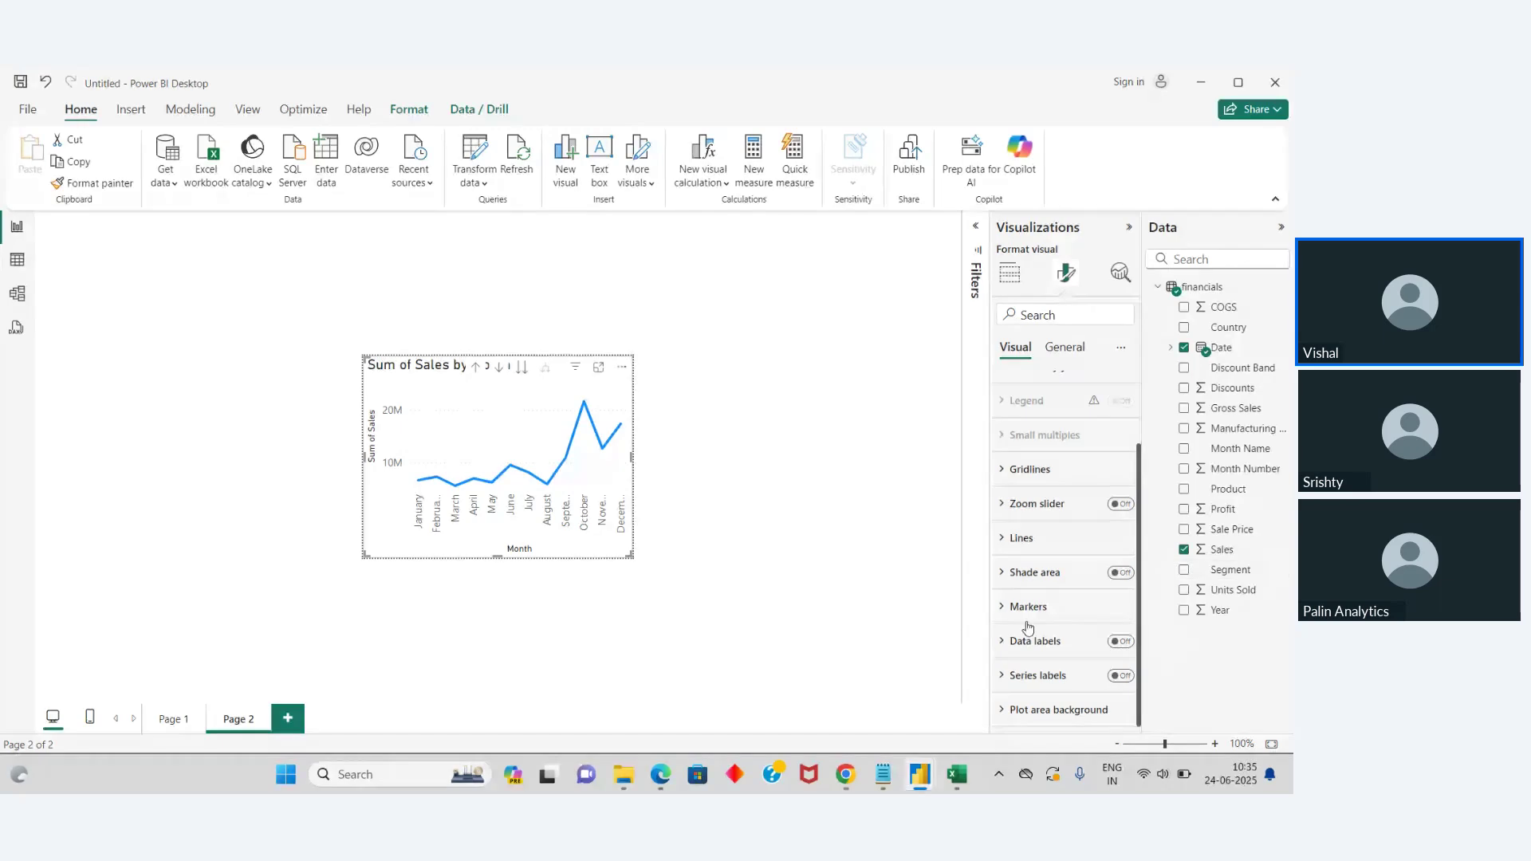
{"action": "left_click", "coordinate": [1123, 642]}
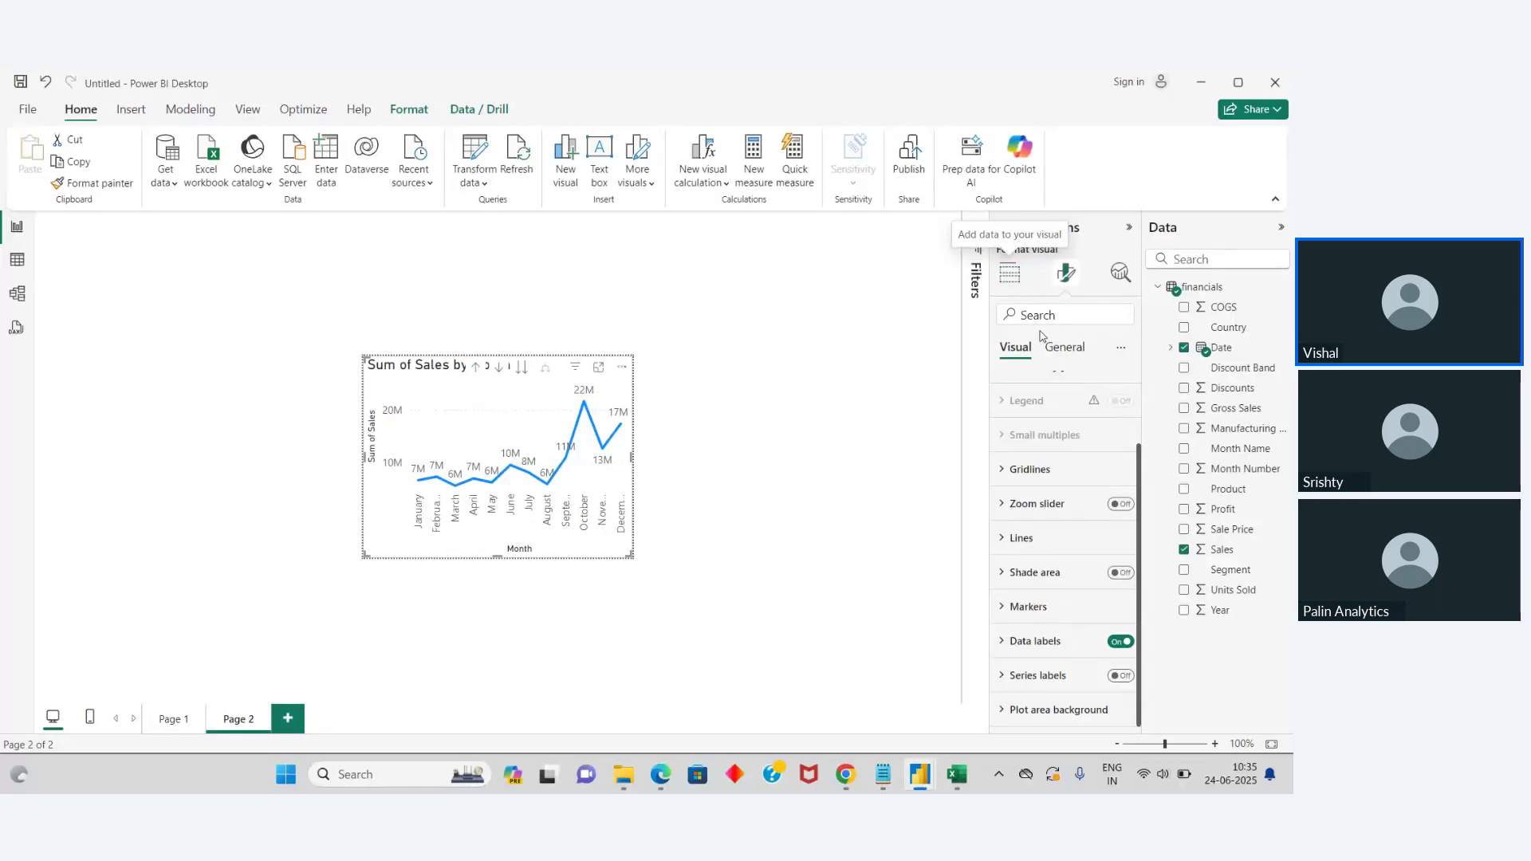
{"action": "left_click", "coordinate": [1004, 644]}
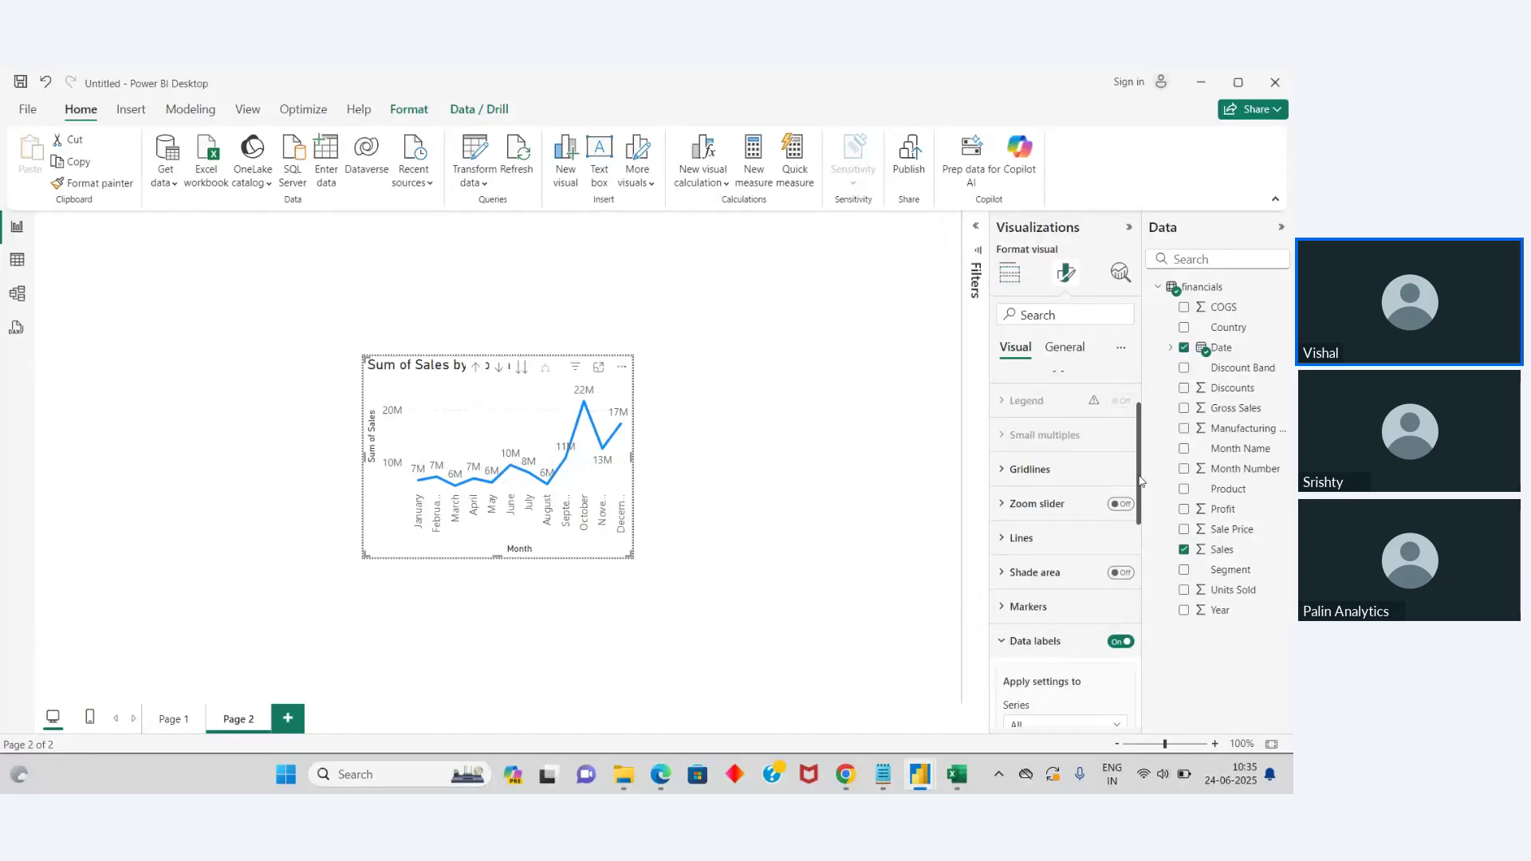
{"action": "scroll", "coordinate": [1143, 494], "scroll_direction": "down", "scroll_amount": 2}
{"action": "scroll", "coordinate": [1142, 493], "scroll_direction": "down", "scroll_amount": 3}
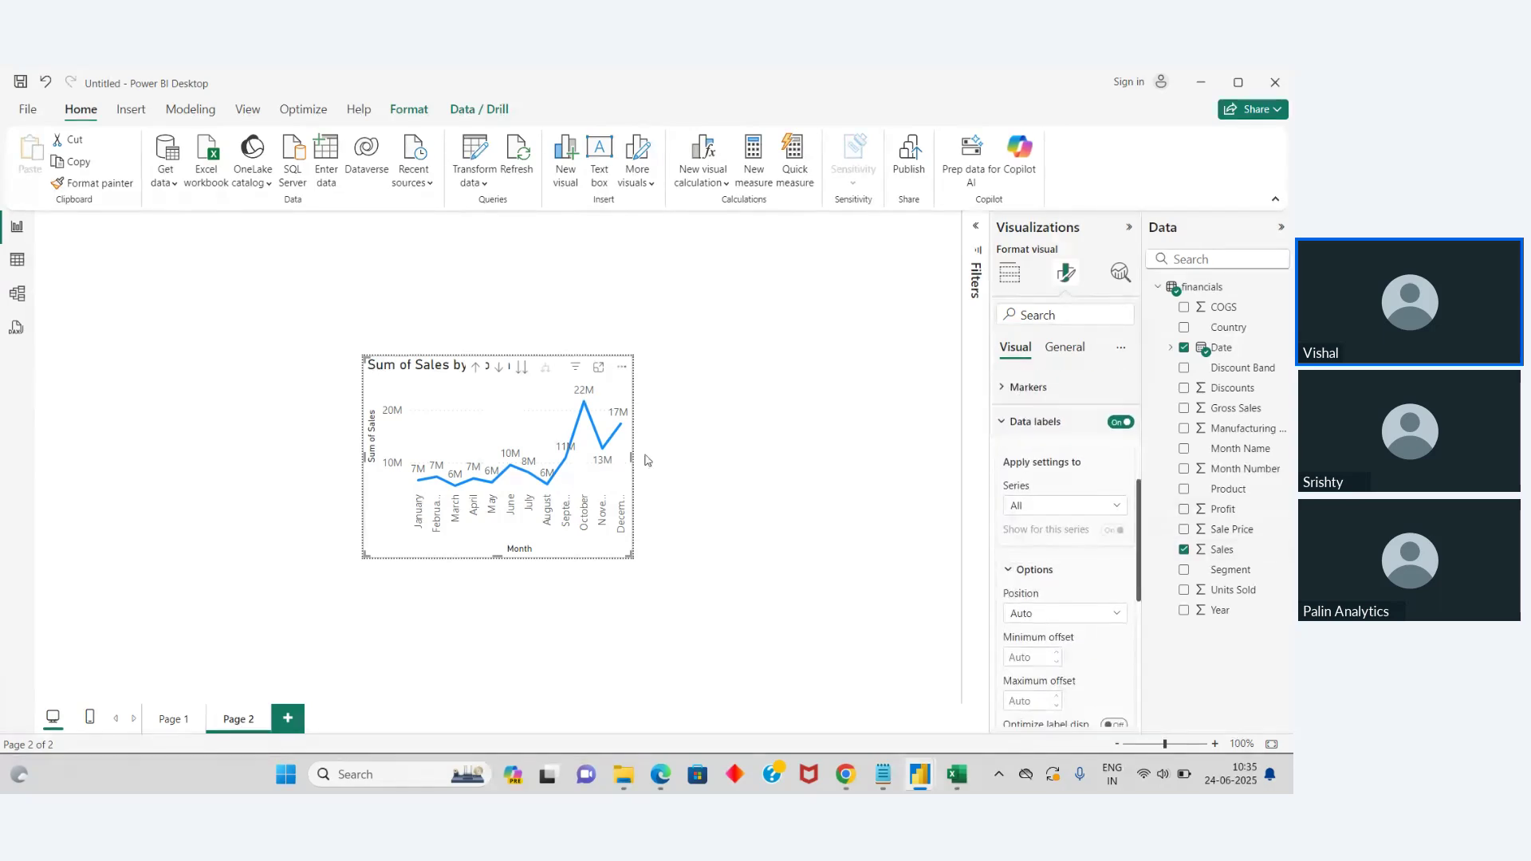
Step: Switch to Page 1 and inspect the default tooltip on the Government column of the Sales by Segment chart
{"action": "left_click", "coordinate": [158, 719]}
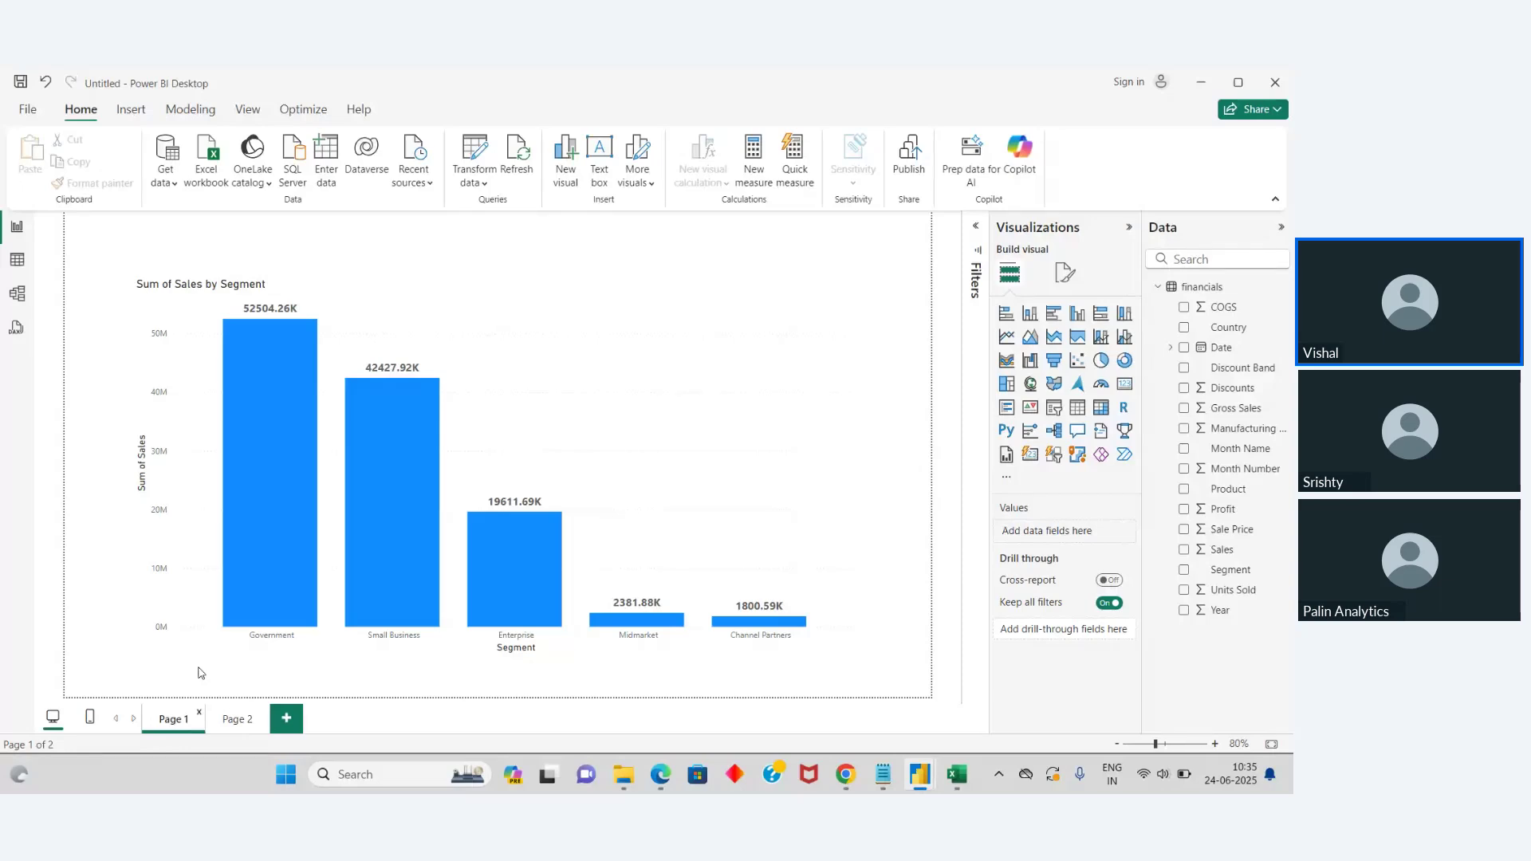
{"action": "mouse_move", "coordinate": [263, 575]}
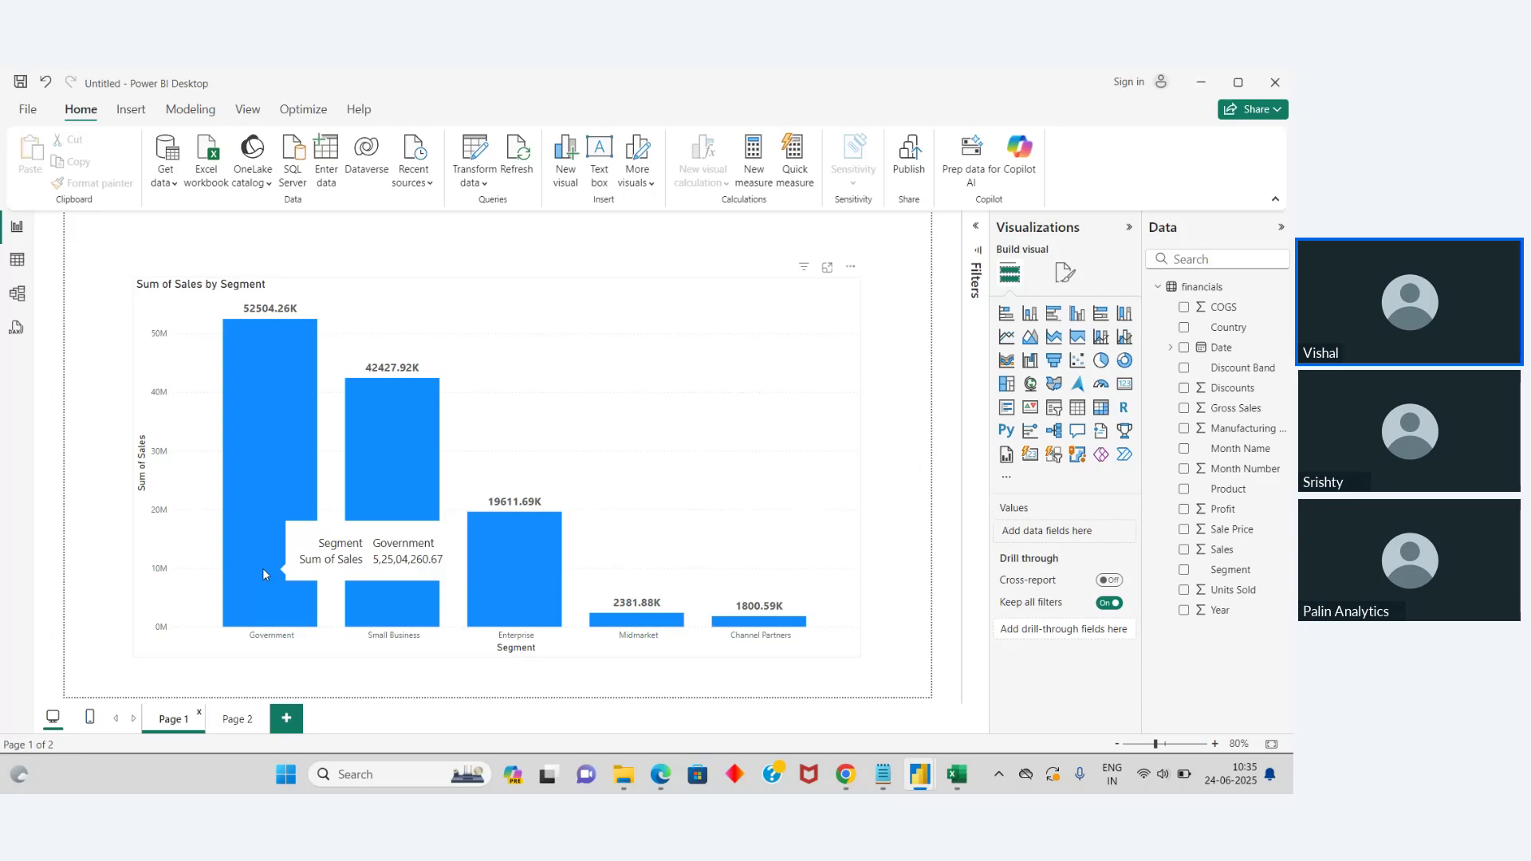
{"action": "right_click", "coordinate": [276, 506]}
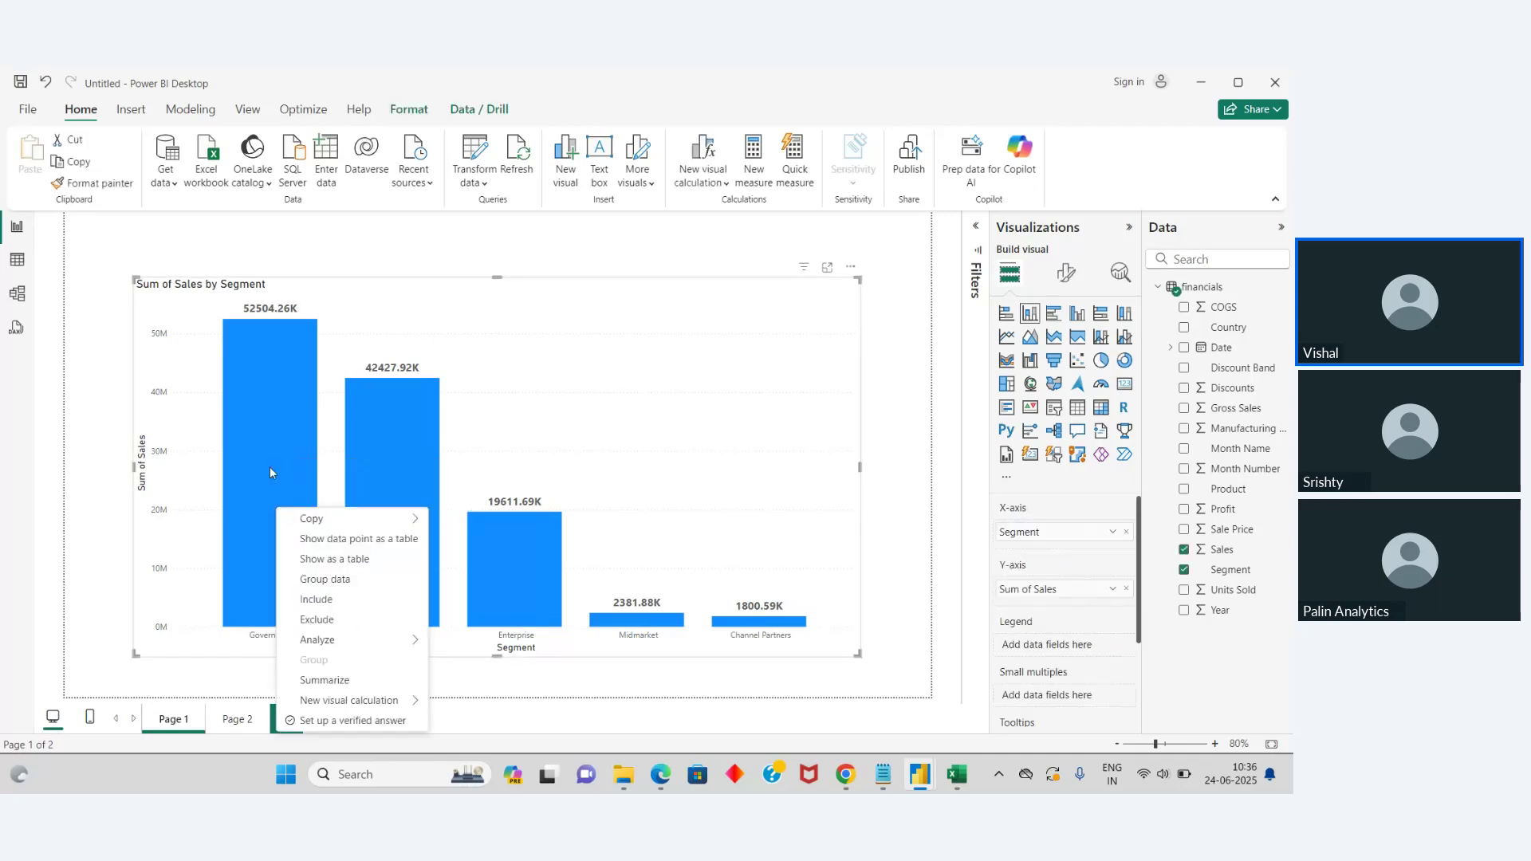
{"action": "left_click", "coordinate": [289, 404]}
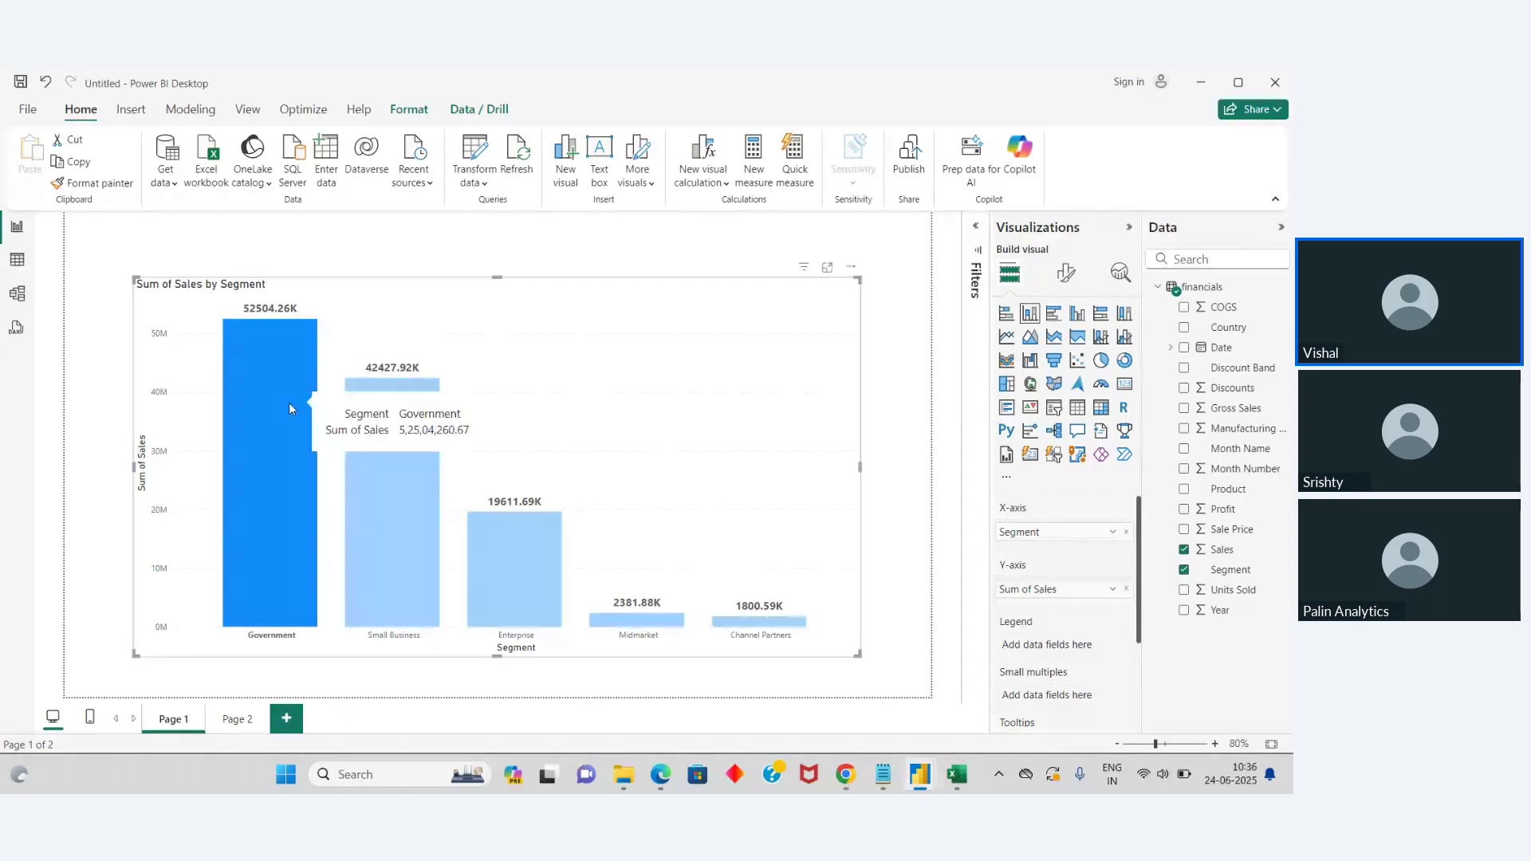
{"action": "left_click", "coordinate": [192, 406]}
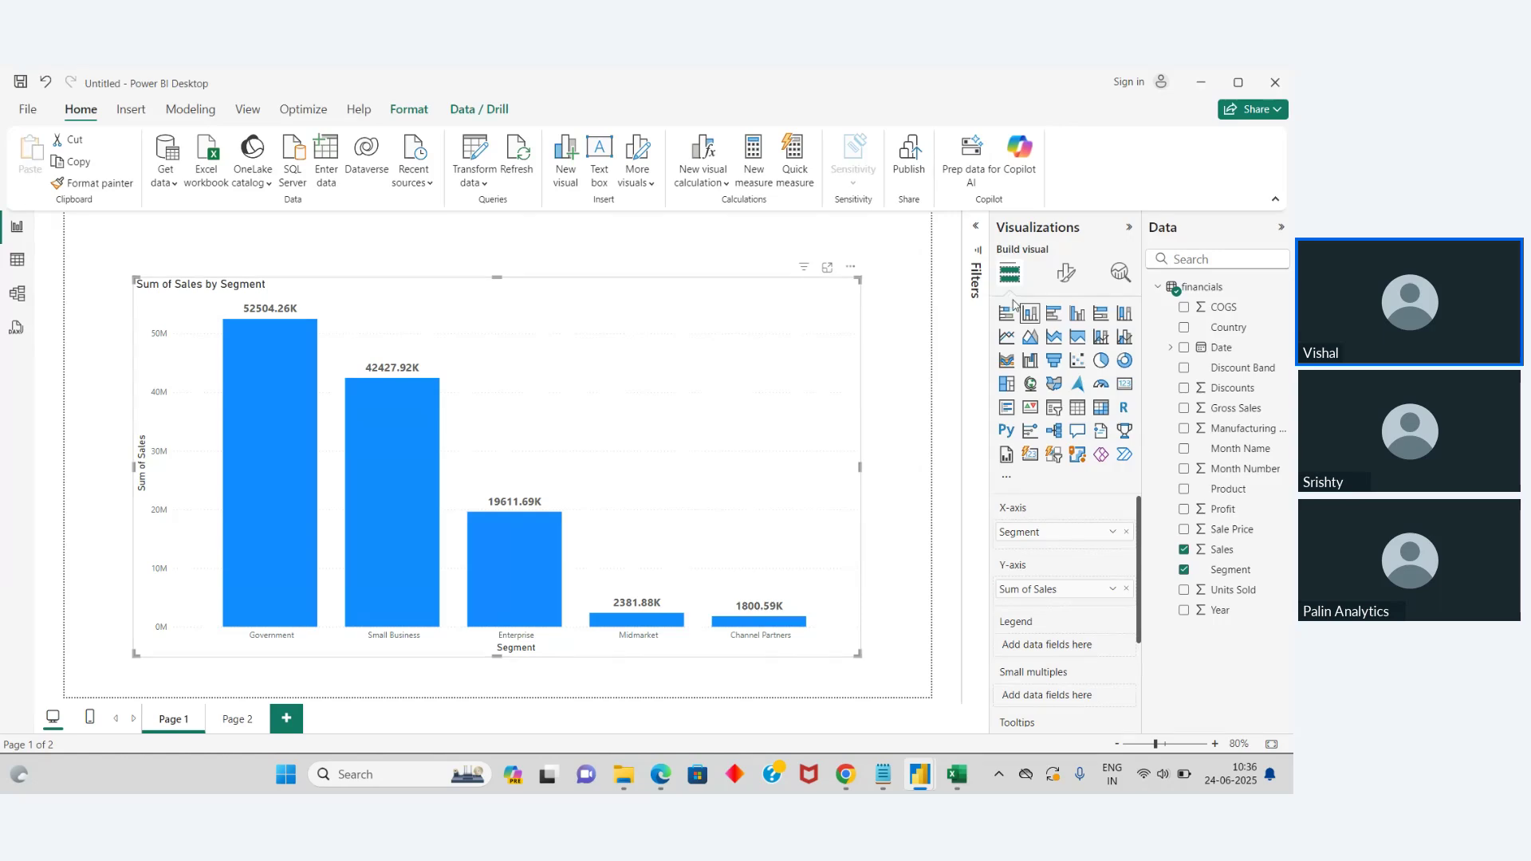
Step: Open the tooltip options of the Sales by Segment chart and choose Report page as the tooltip type
{"action": "left_click", "coordinate": [1055, 281]}
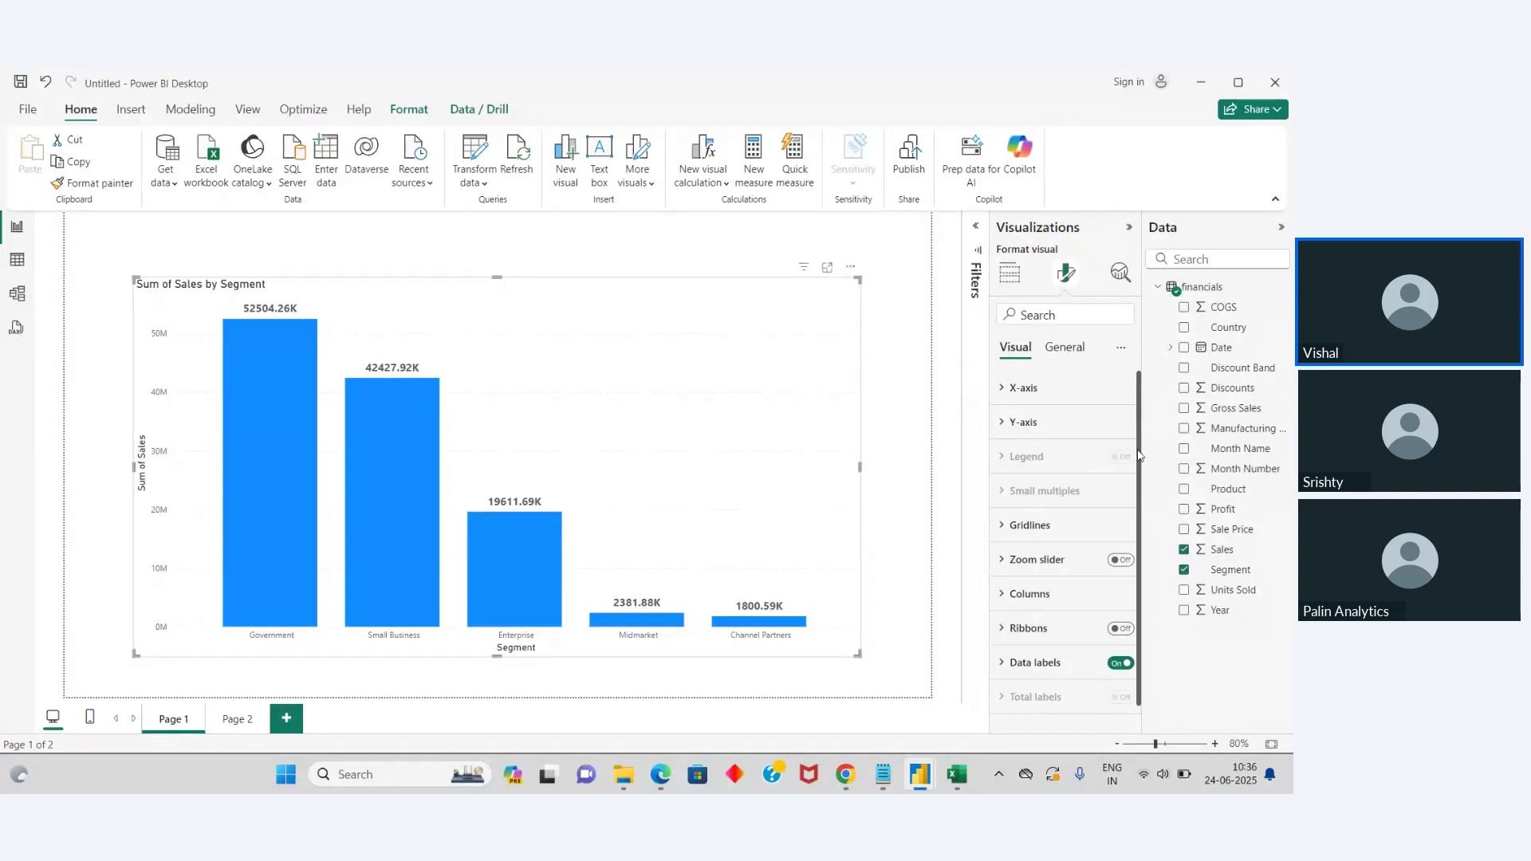
{"action": "scroll", "coordinate": [1139, 455], "scroll_direction": "down", "scroll_amount": 1}
{"action": "left_click_drag", "start_coordinate": [1160, 536], "coordinate": [1150, 469]}
{"action": "left_click", "coordinate": [1059, 351]}
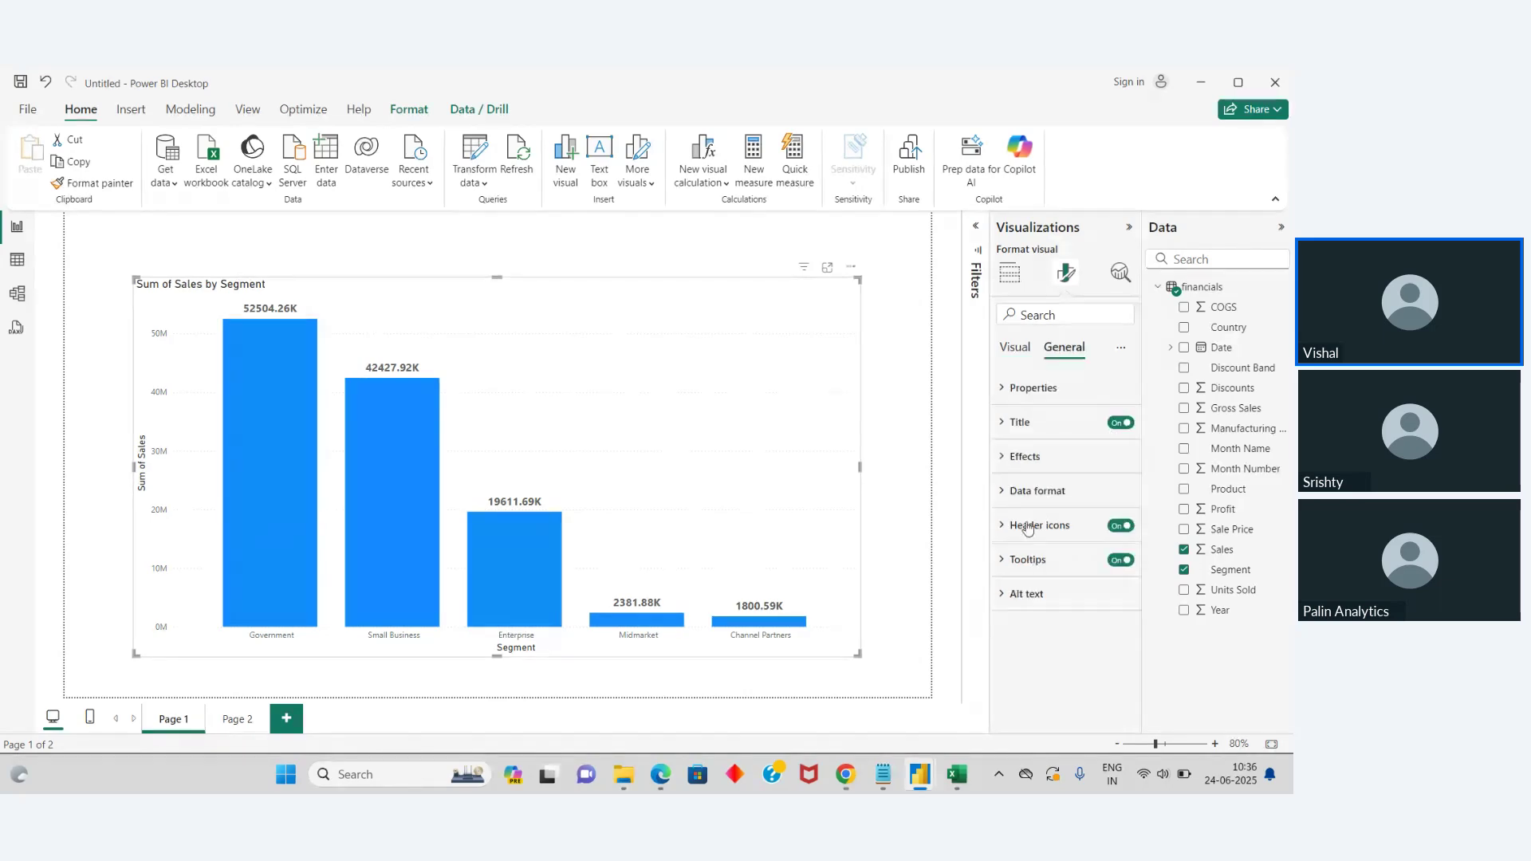
{"action": "left_click", "coordinate": [1005, 561]}
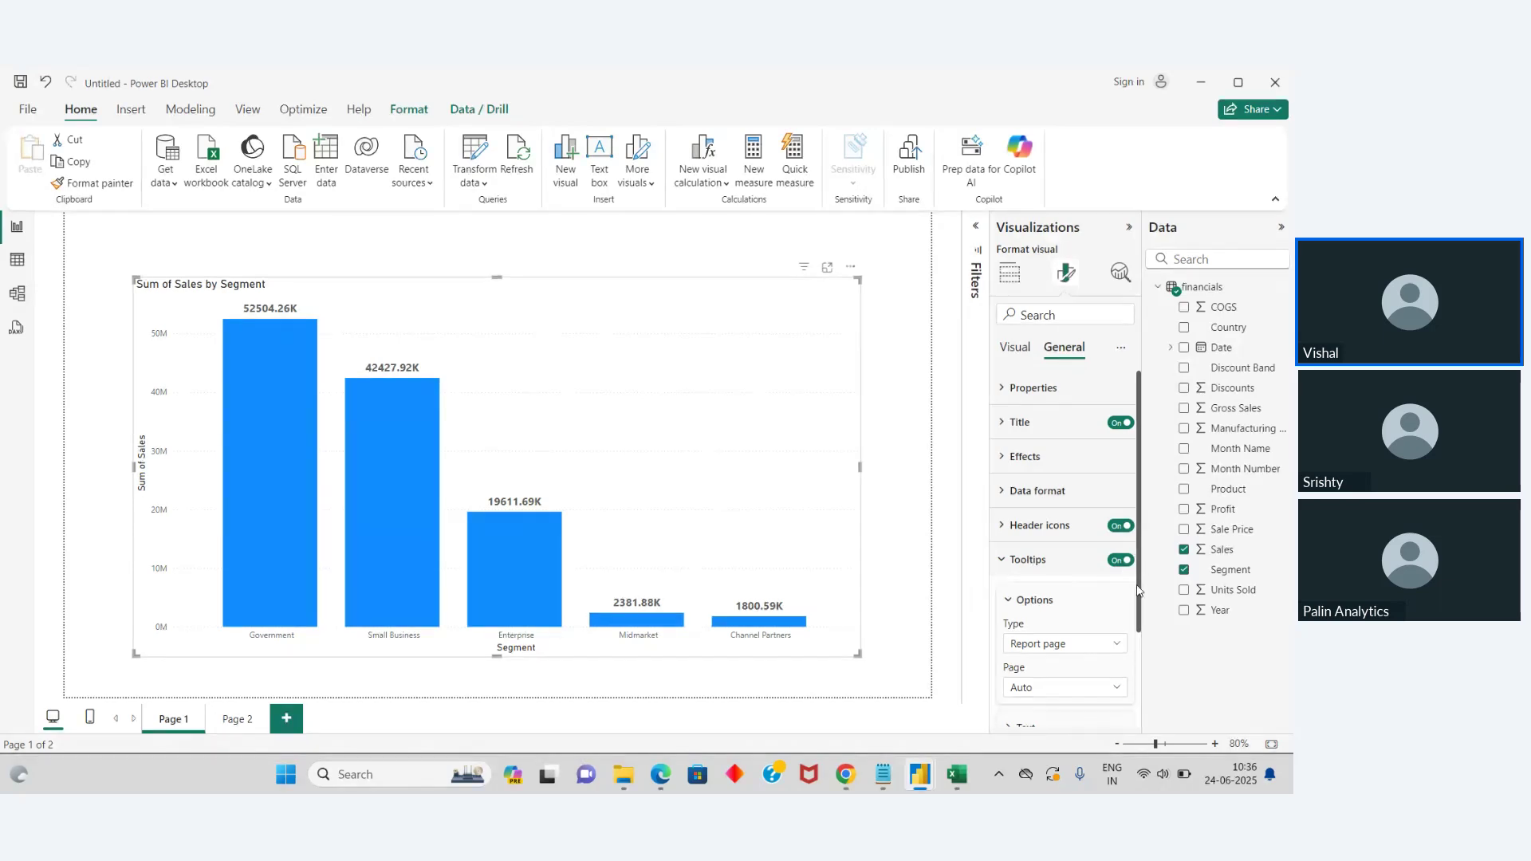
{"action": "left_click_drag", "start_coordinate": [1138, 594], "coordinate": [1148, 693]}
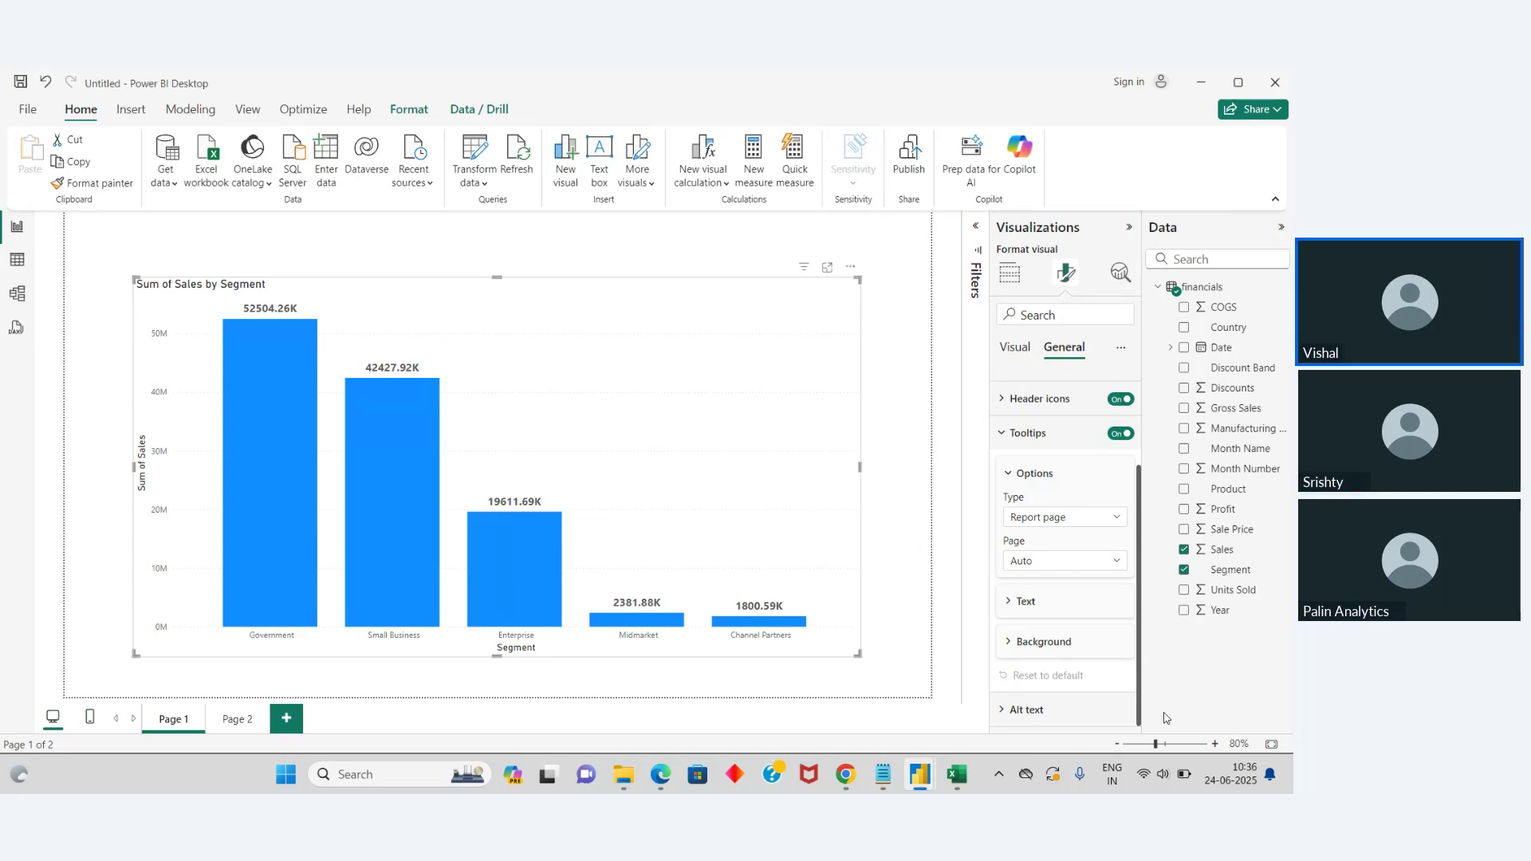
{"action": "left_click", "coordinate": [1116, 519]}
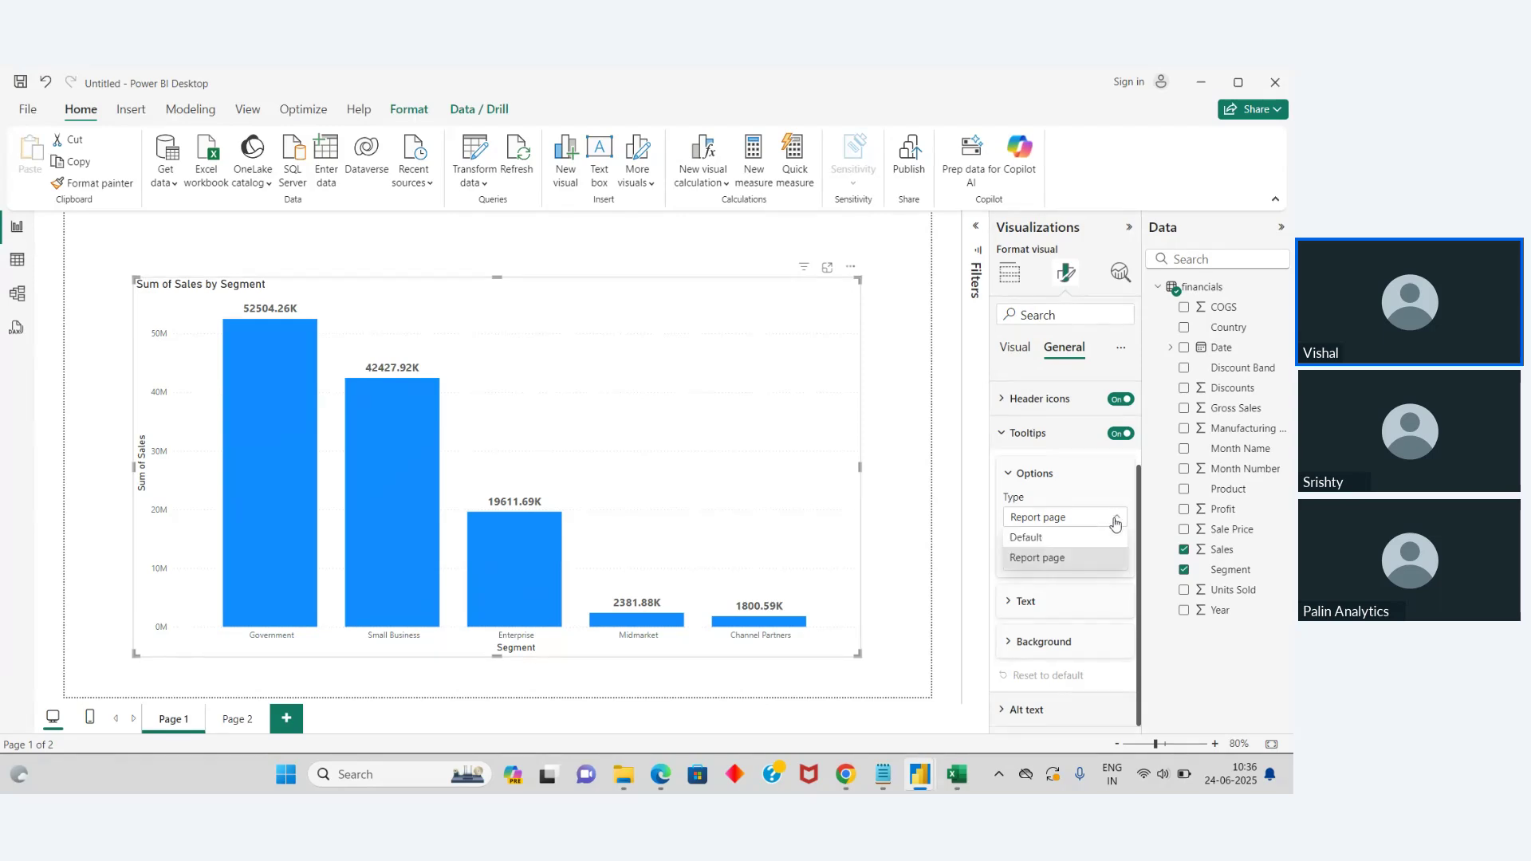
{"action": "left_click", "coordinate": [1083, 558]}
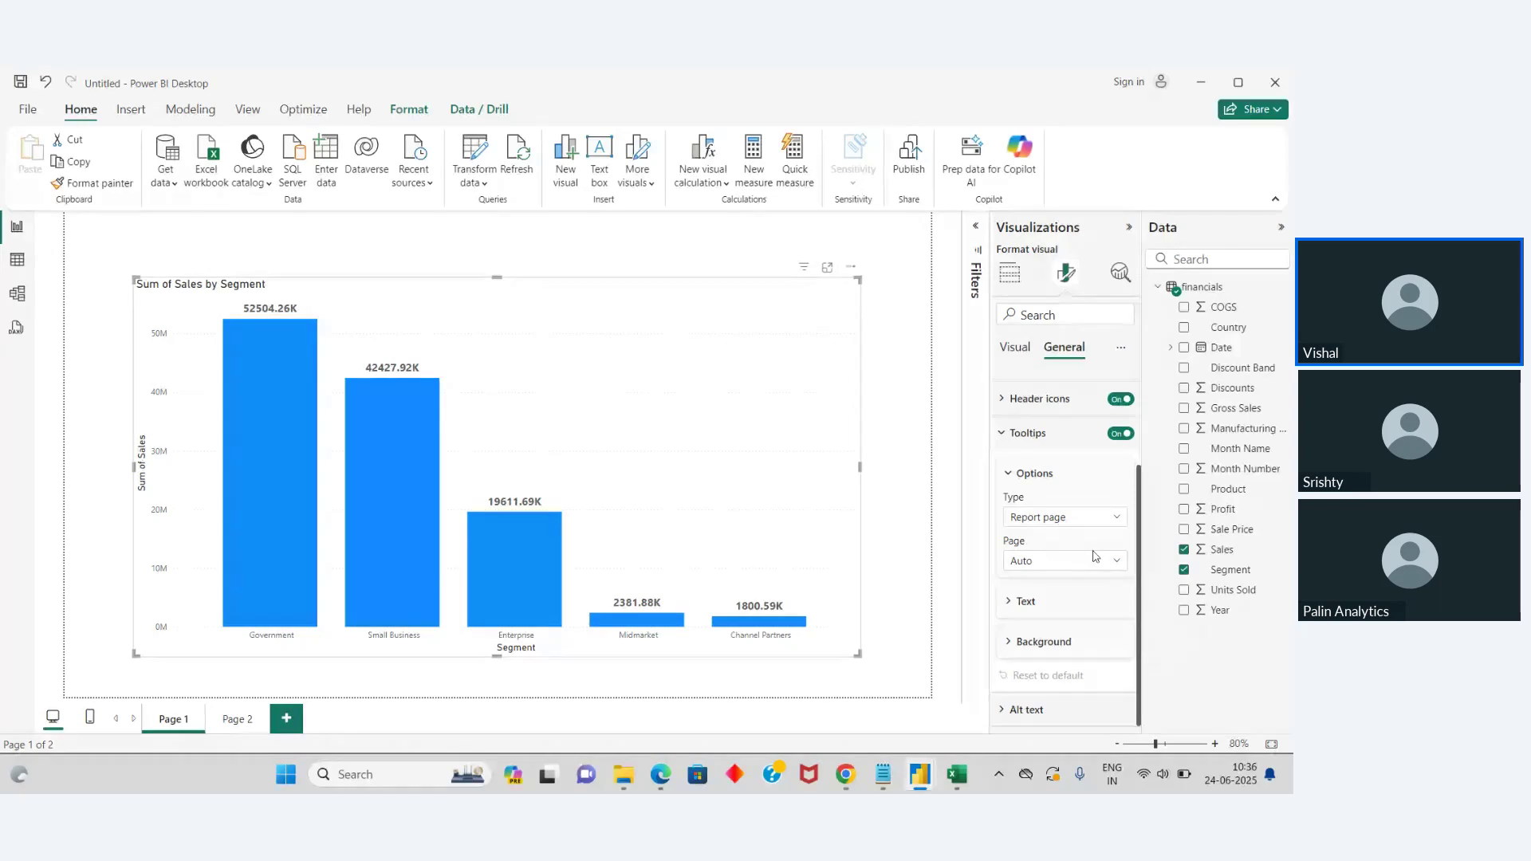
Step: Assign Page 2 as the tooltip page for the Sales by Segment chart
{"action": "left_click", "coordinate": [1110, 523]}
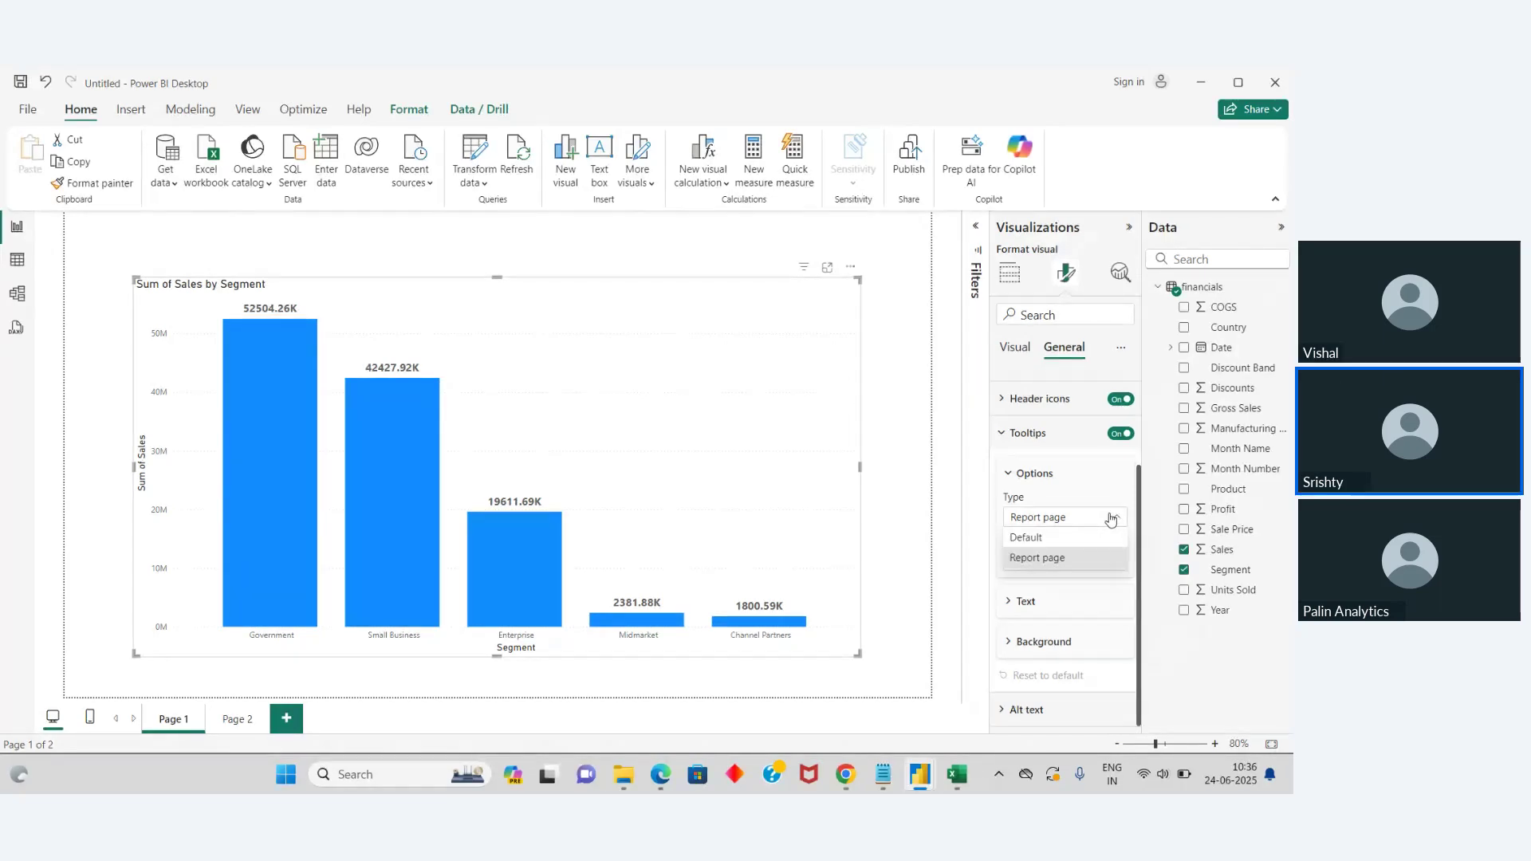
{"action": "left_click", "coordinate": [1107, 491]}
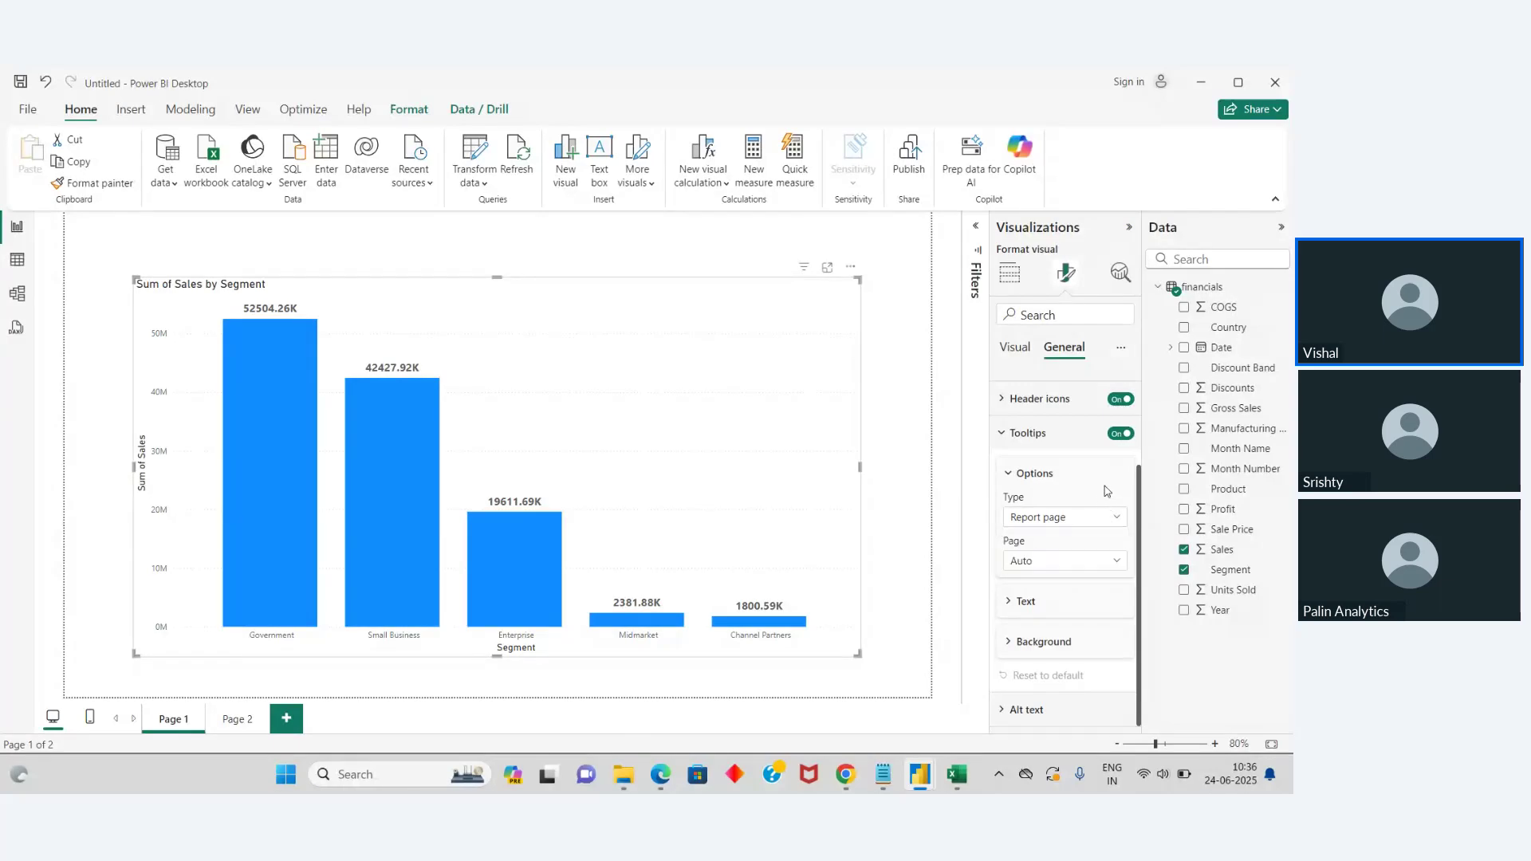
{"action": "left_click", "coordinate": [1086, 562]}
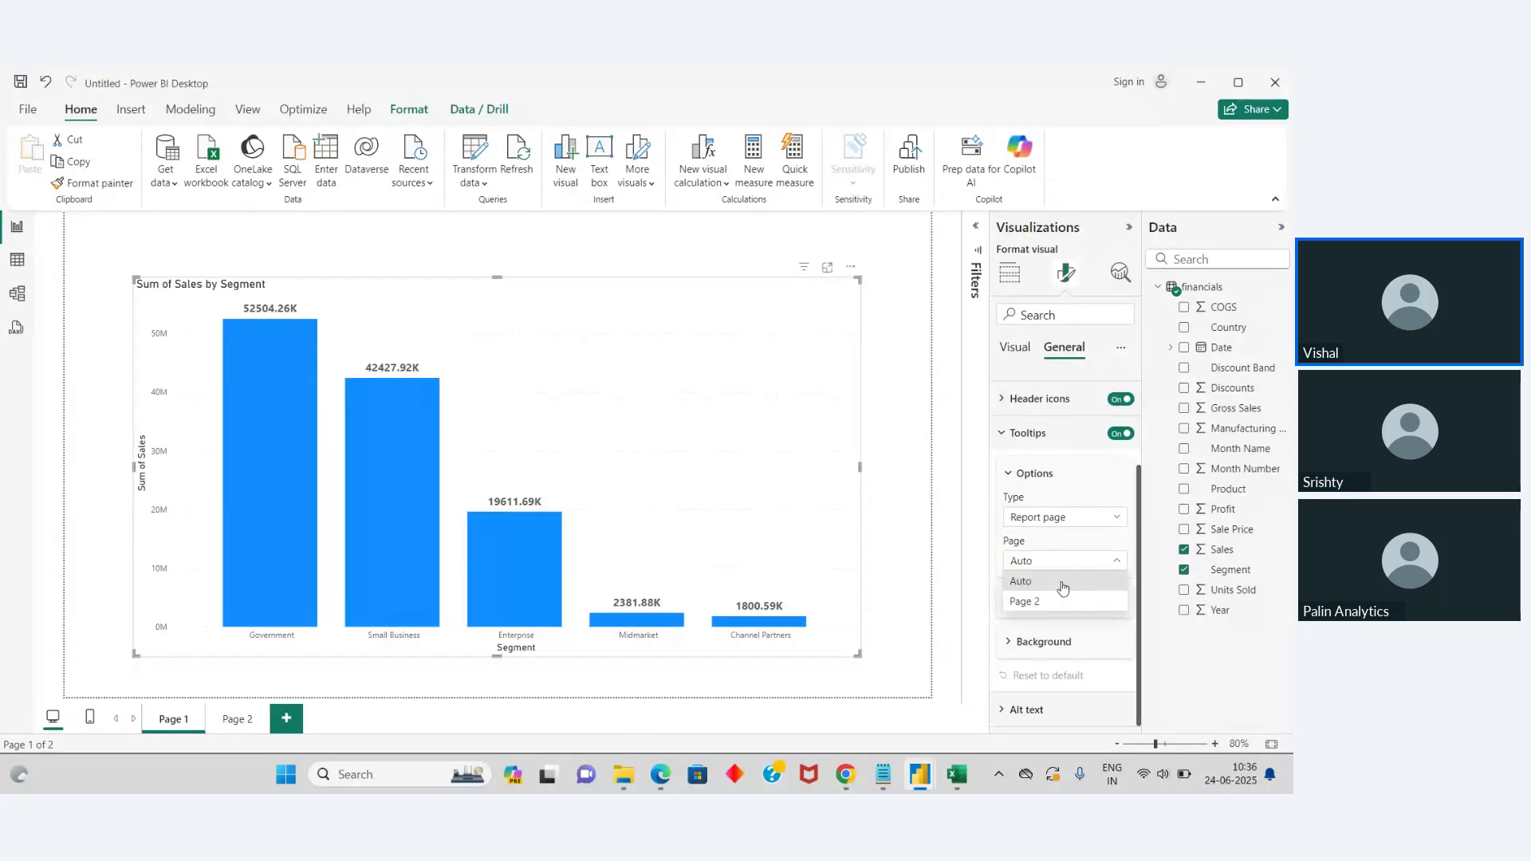
{"action": "left_click", "coordinate": [1052, 605]}
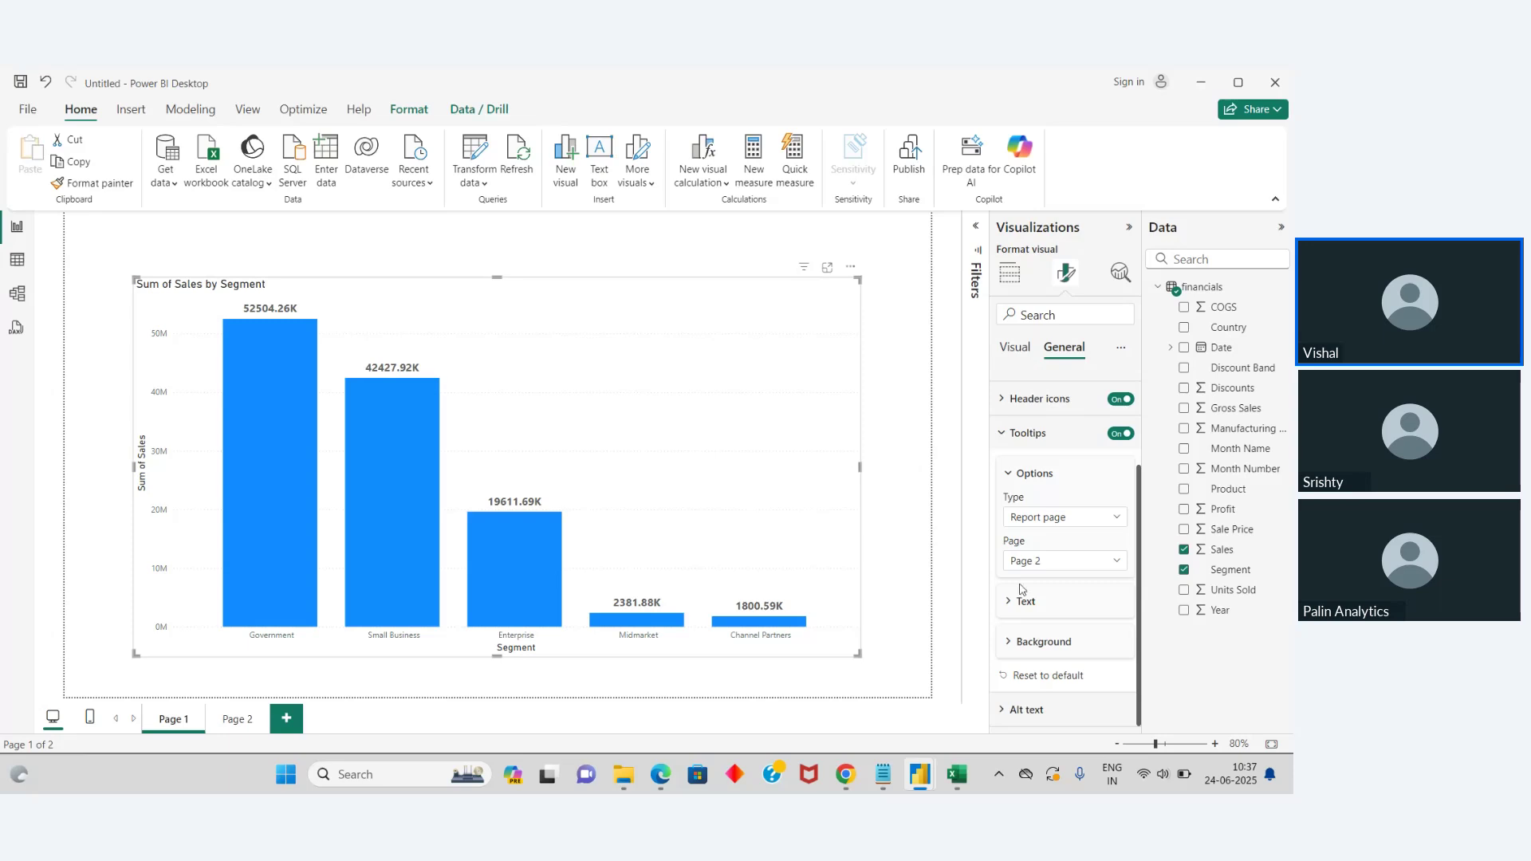
Step: Preview the report page tooltip on the segment columns of the Sales by Segment chart
{"action": "mouse_move", "coordinate": [293, 512]}
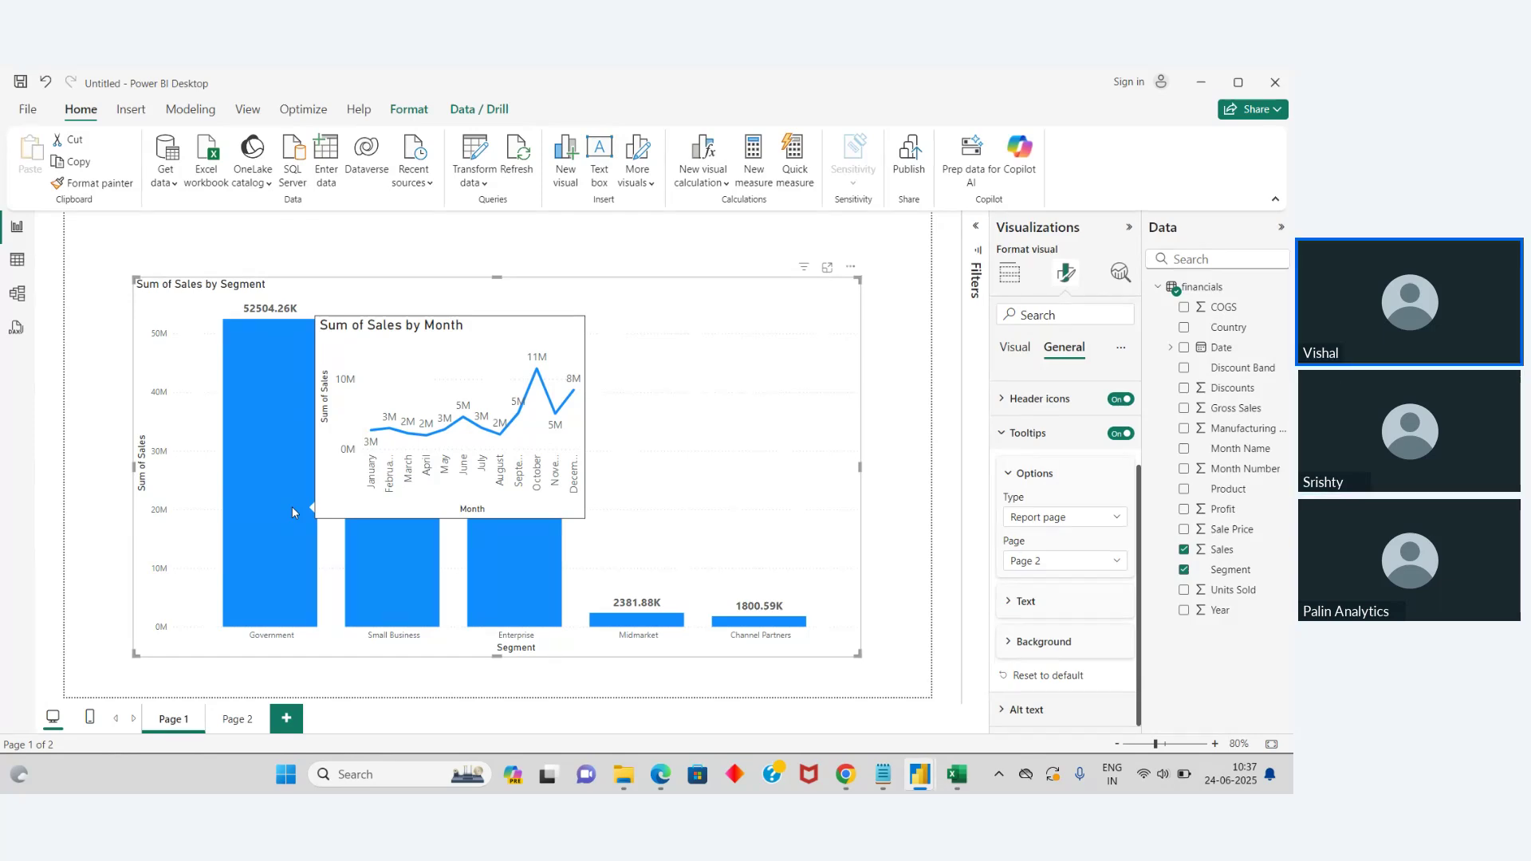
{"action": "mouse_move", "coordinate": [384, 535]}
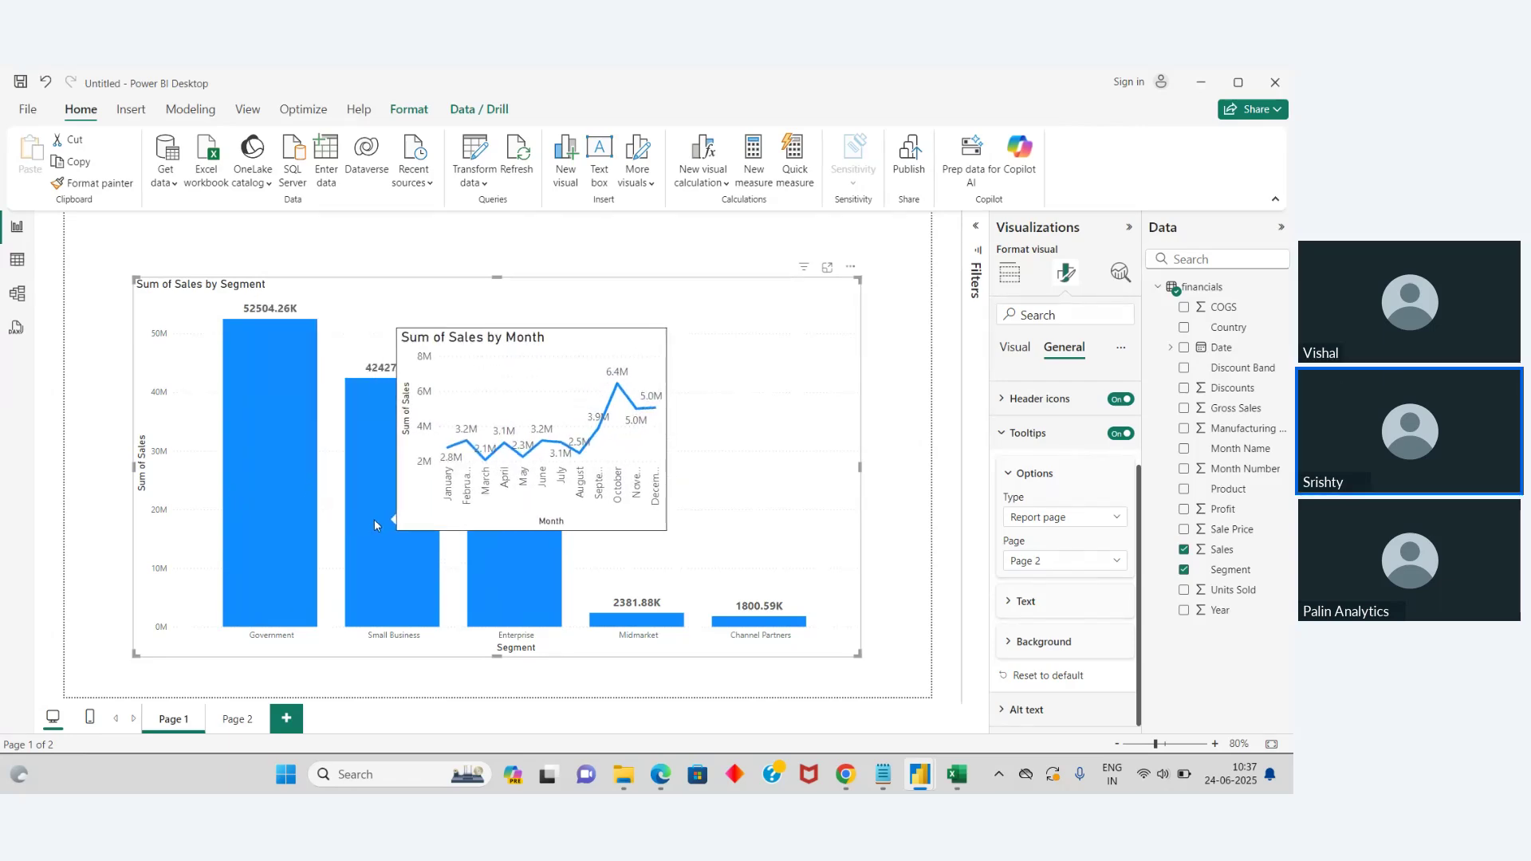
{"action": "mouse_move", "coordinate": [514, 564]}
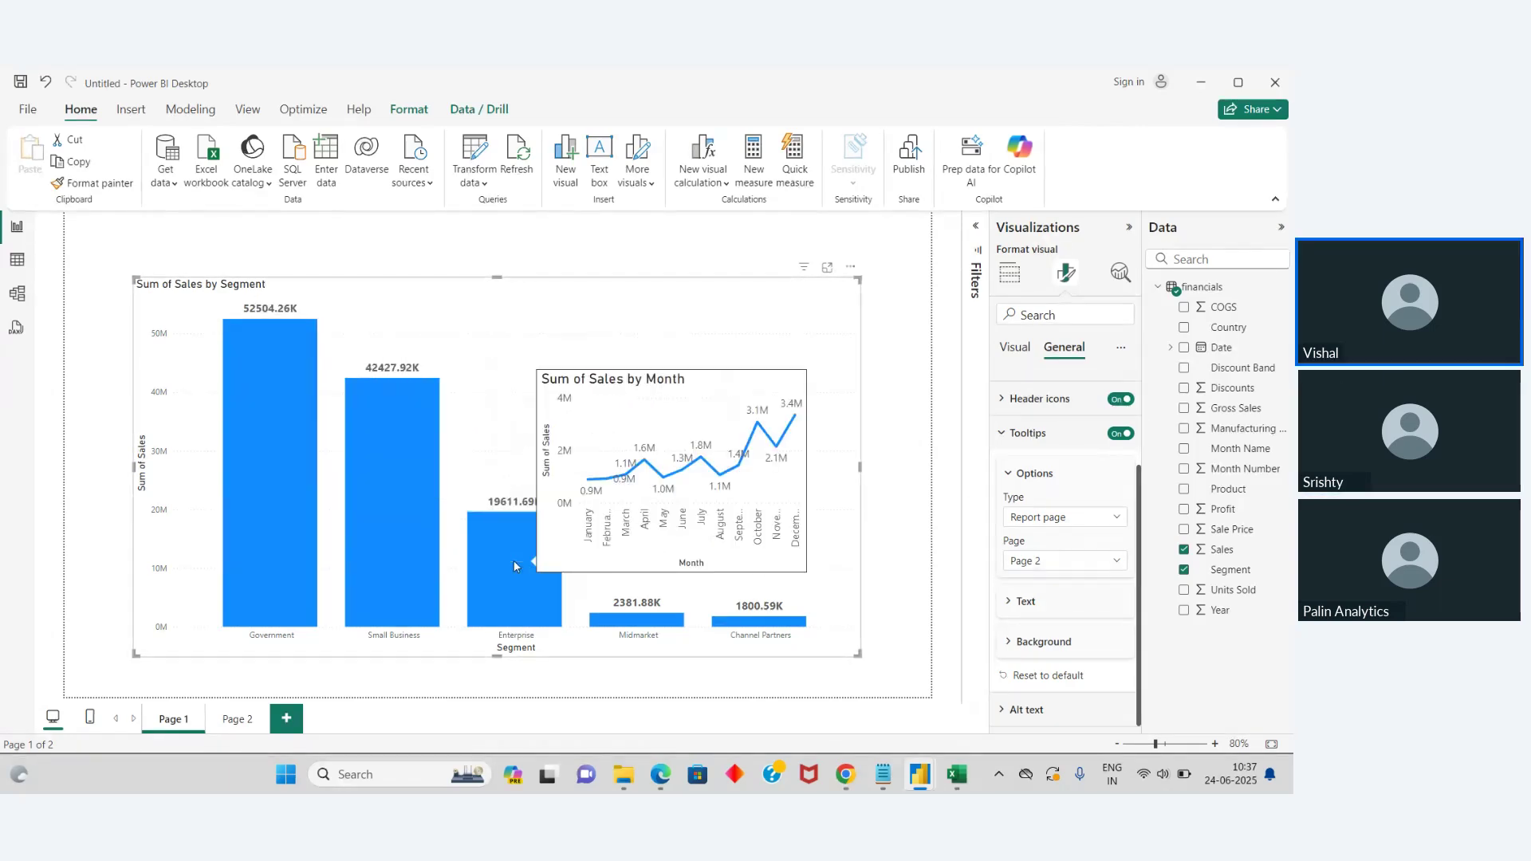
{"action": "mouse_move", "coordinate": [634, 625]}
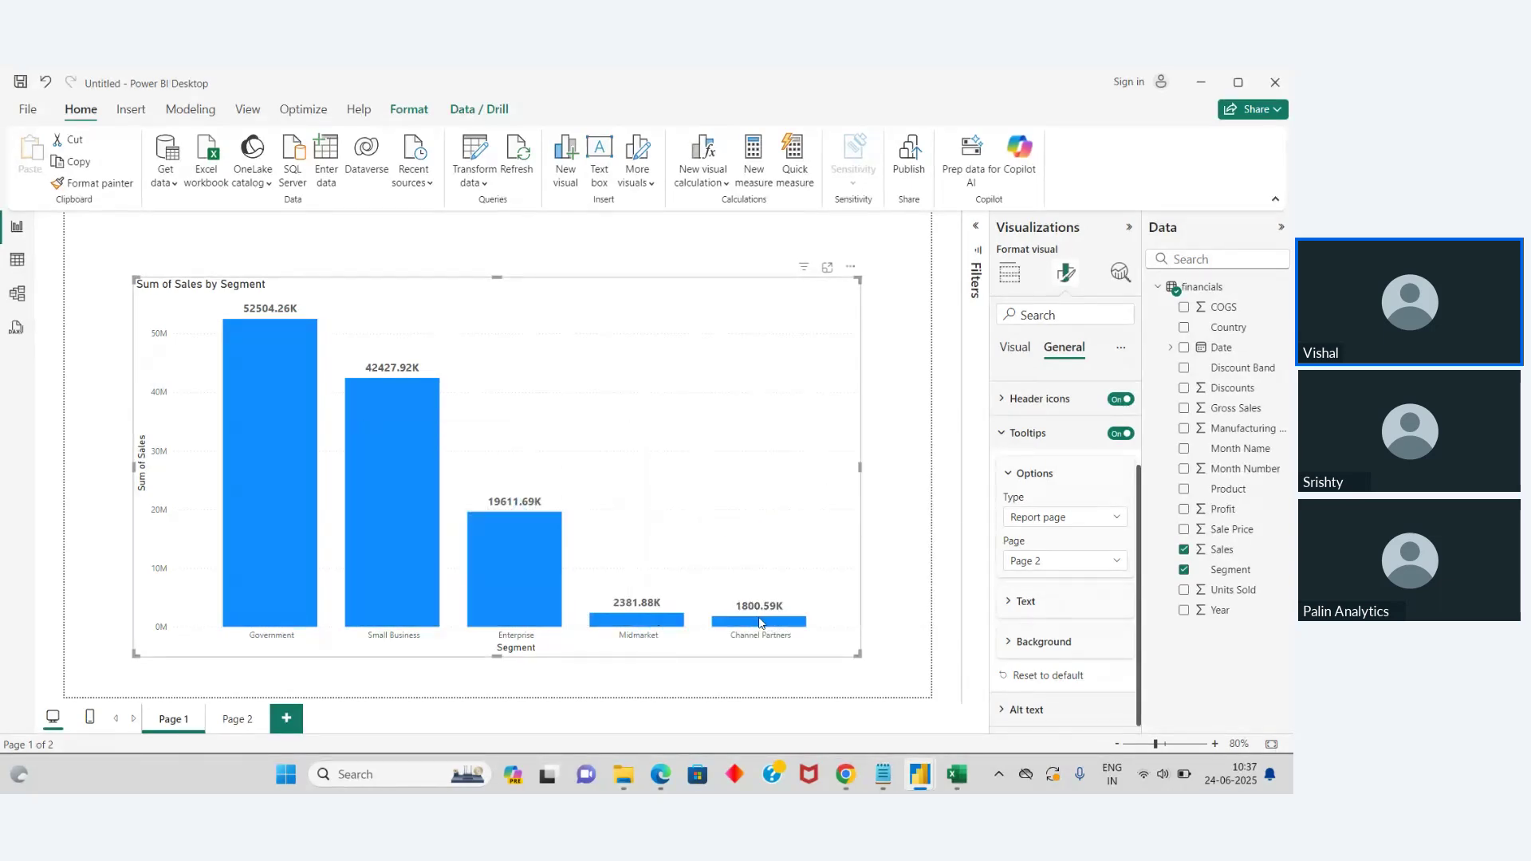
{"action": "mouse_move", "coordinate": [758, 623]}
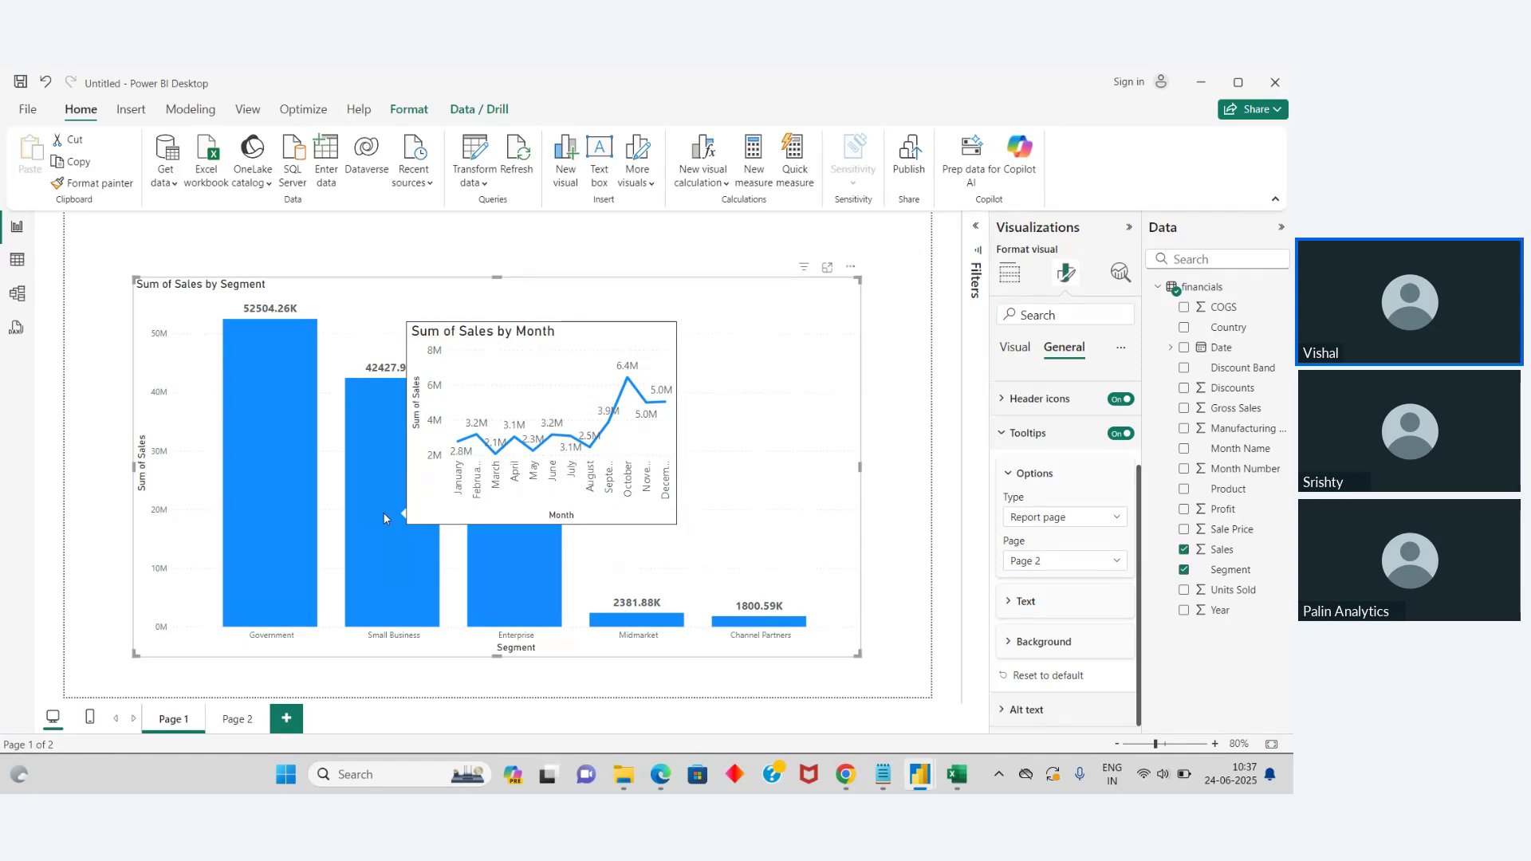
{"action": "mouse_move", "coordinate": [252, 481]}
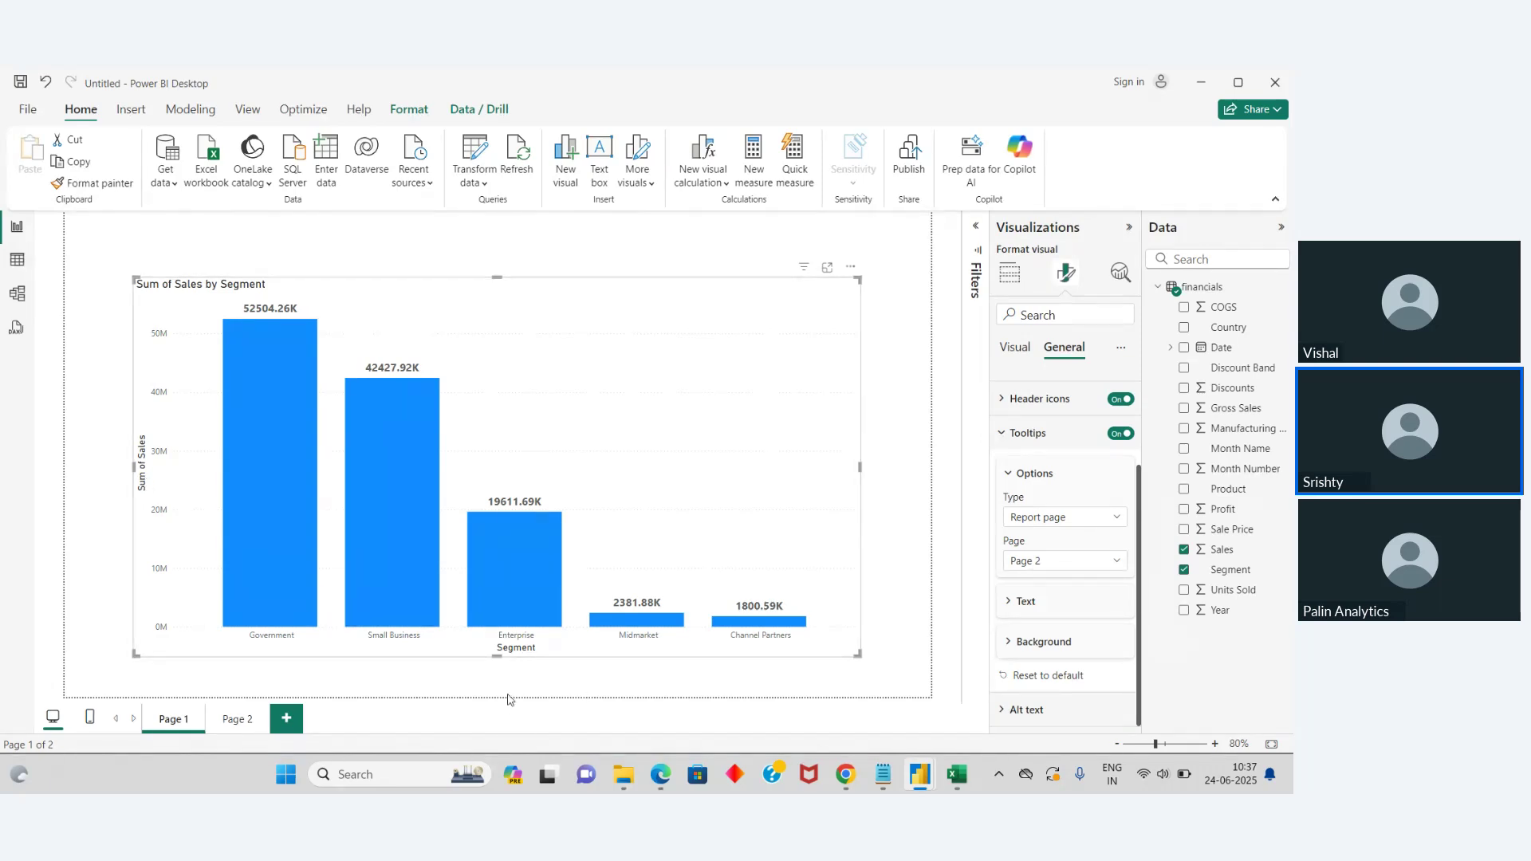
Step: Review the line chart on Page 2, and return to the Sales by Segment chart on Page 1
{"action": "left_click", "coordinate": [237, 719]}
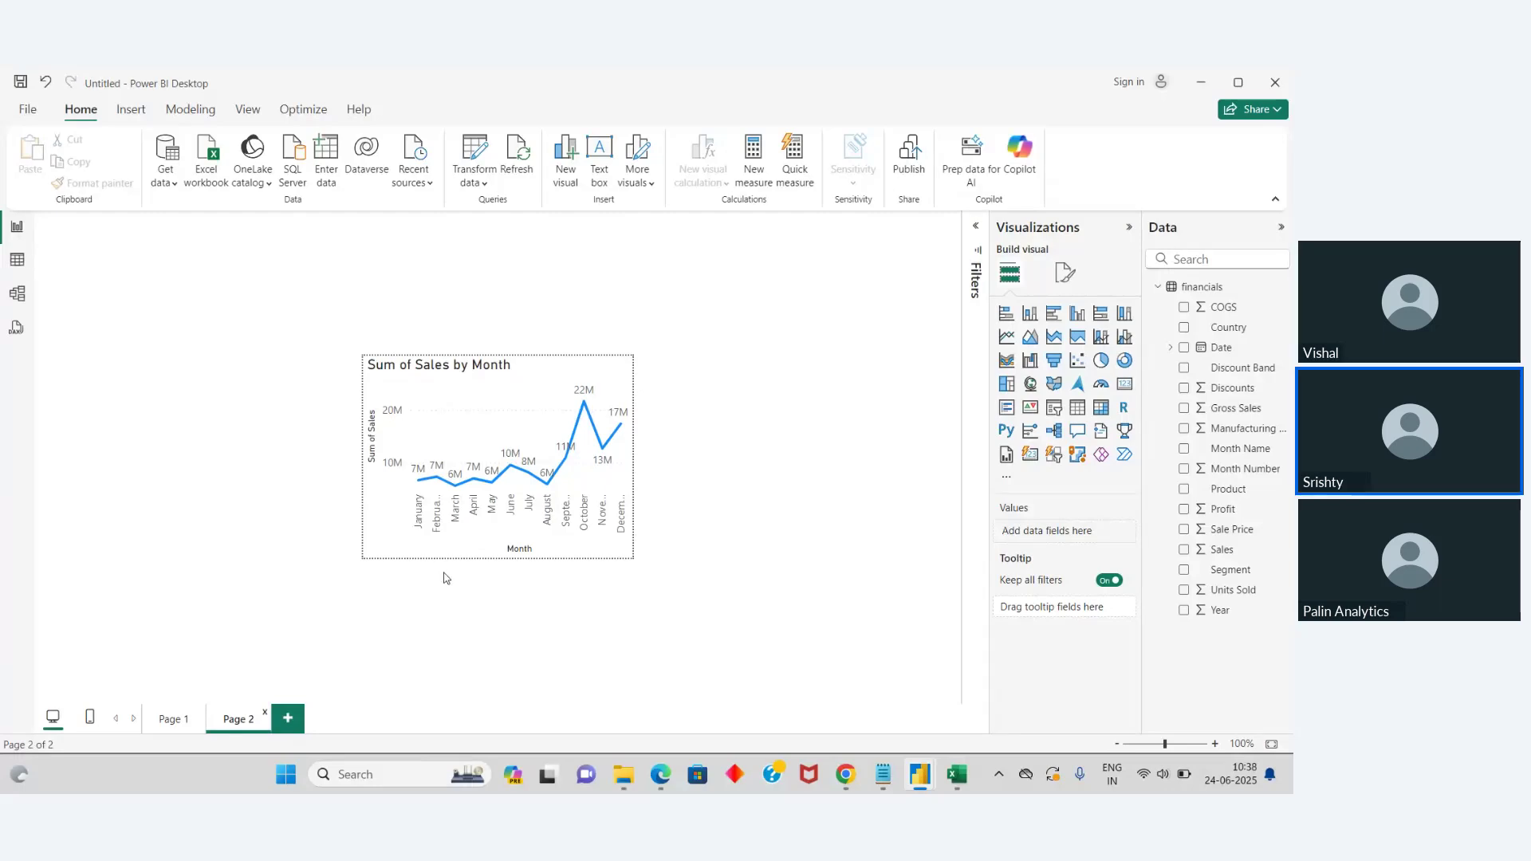
{"action": "left_click", "coordinate": [179, 718]}
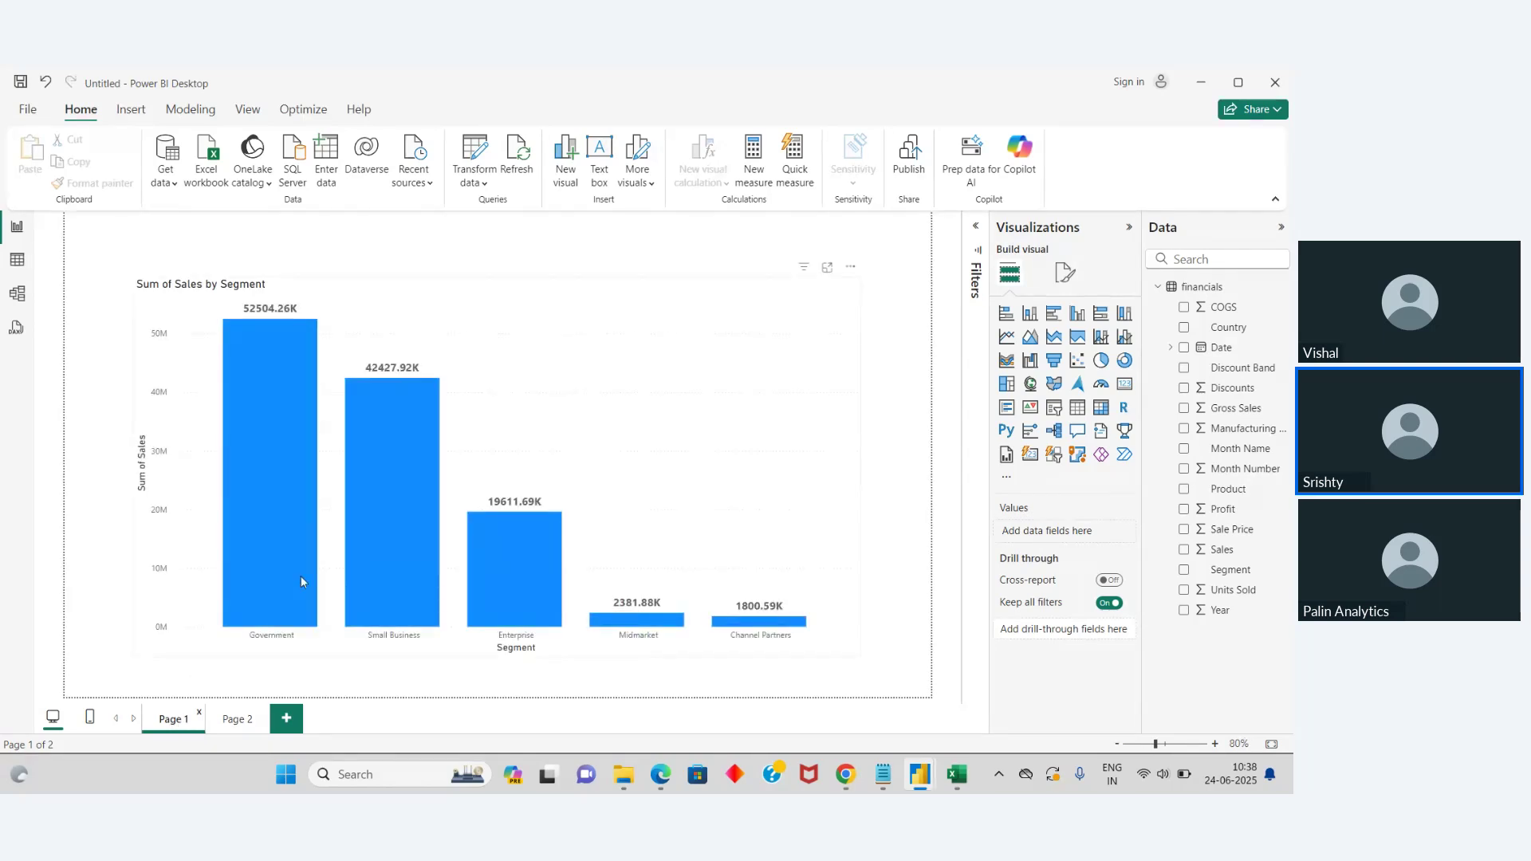
{"action": "mouse_move", "coordinate": [300, 575]}
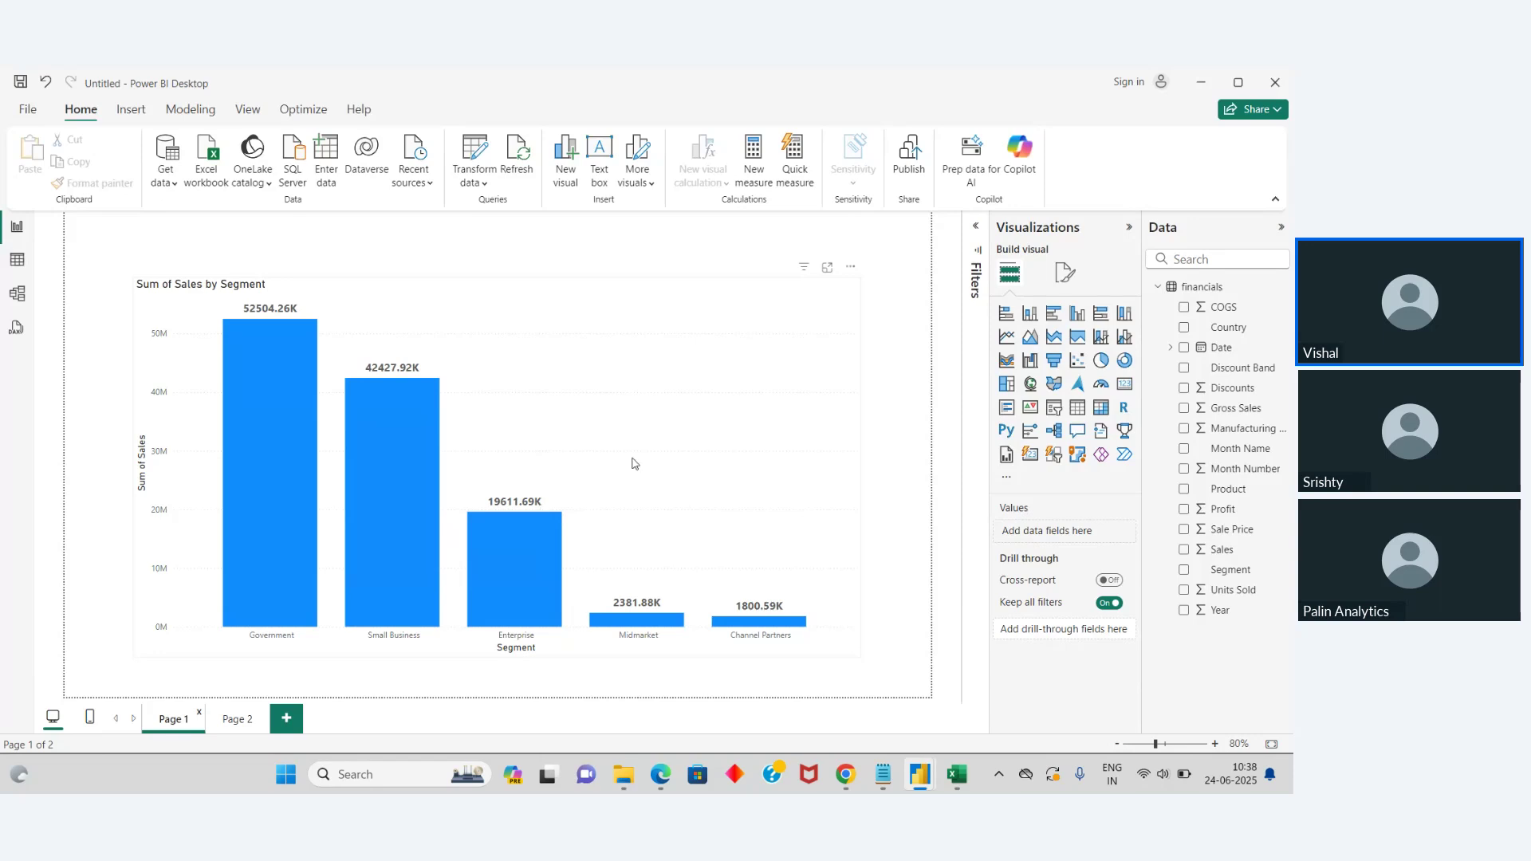
{"action": "left_click", "coordinate": [662, 449]}
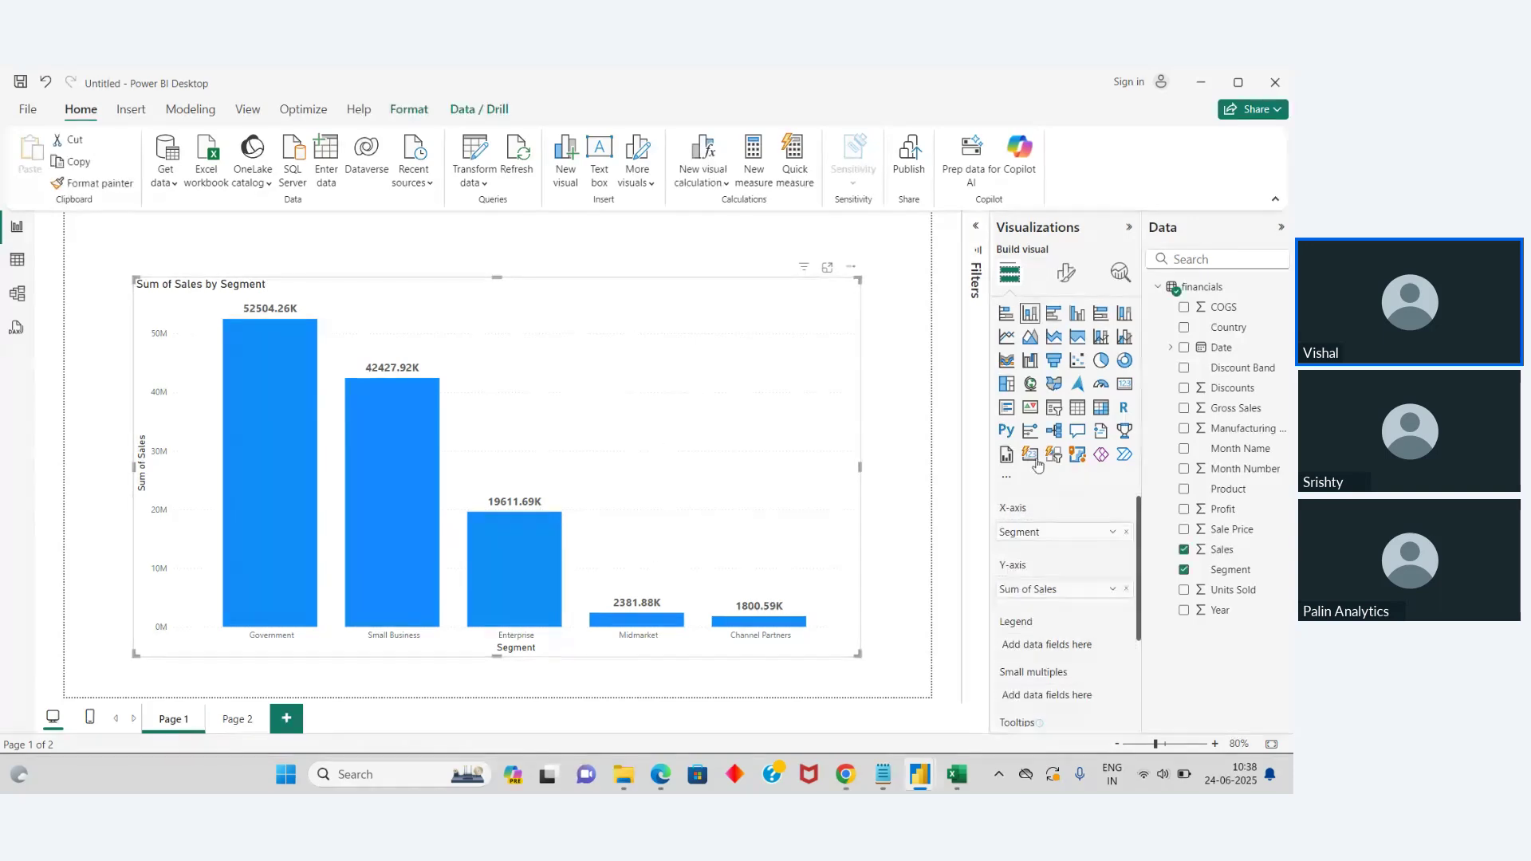
Step: Add Profit to the secondary y-axis of the monthly sales line chart on Page 2
{"action": "left_click", "coordinate": [238, 719]}
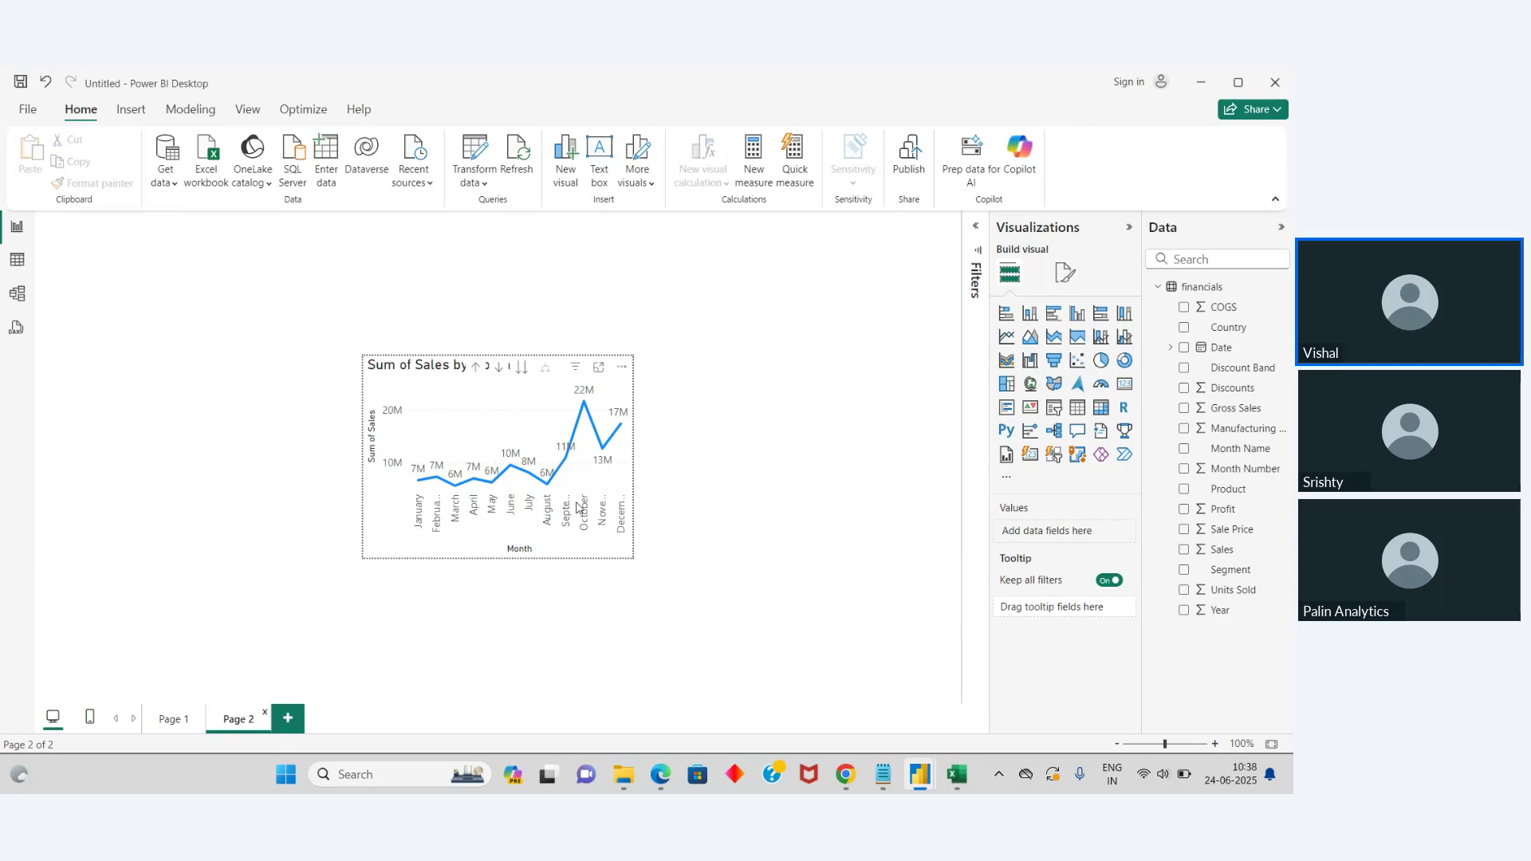
{"action": "left_click", "coordinate": [397, 531]}
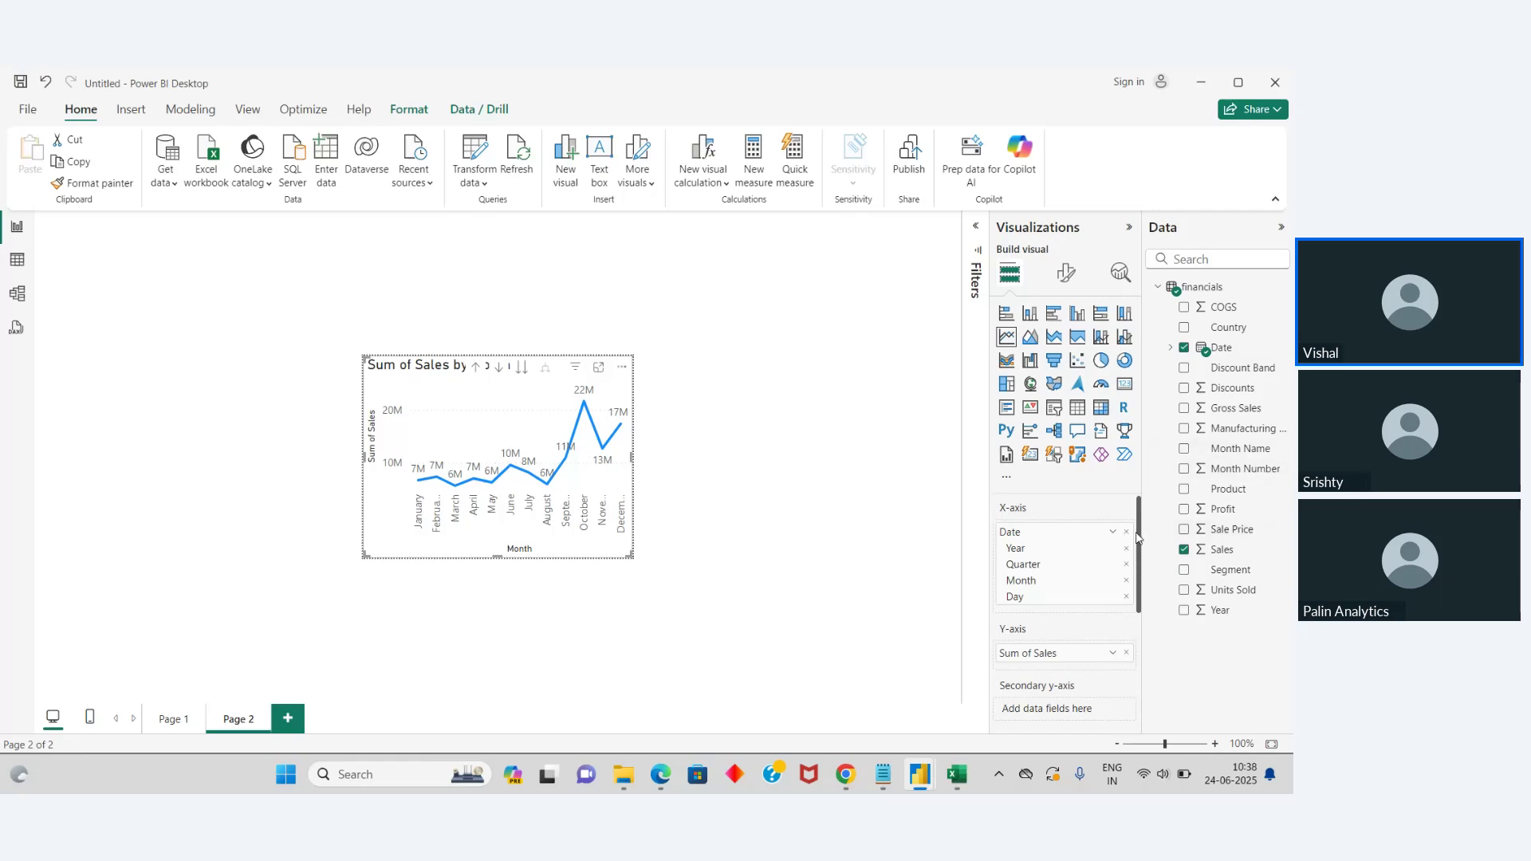
{"action": "left_click_drag", "start_coordinate": [1141, 538], "coordinate": [1150, 597]}
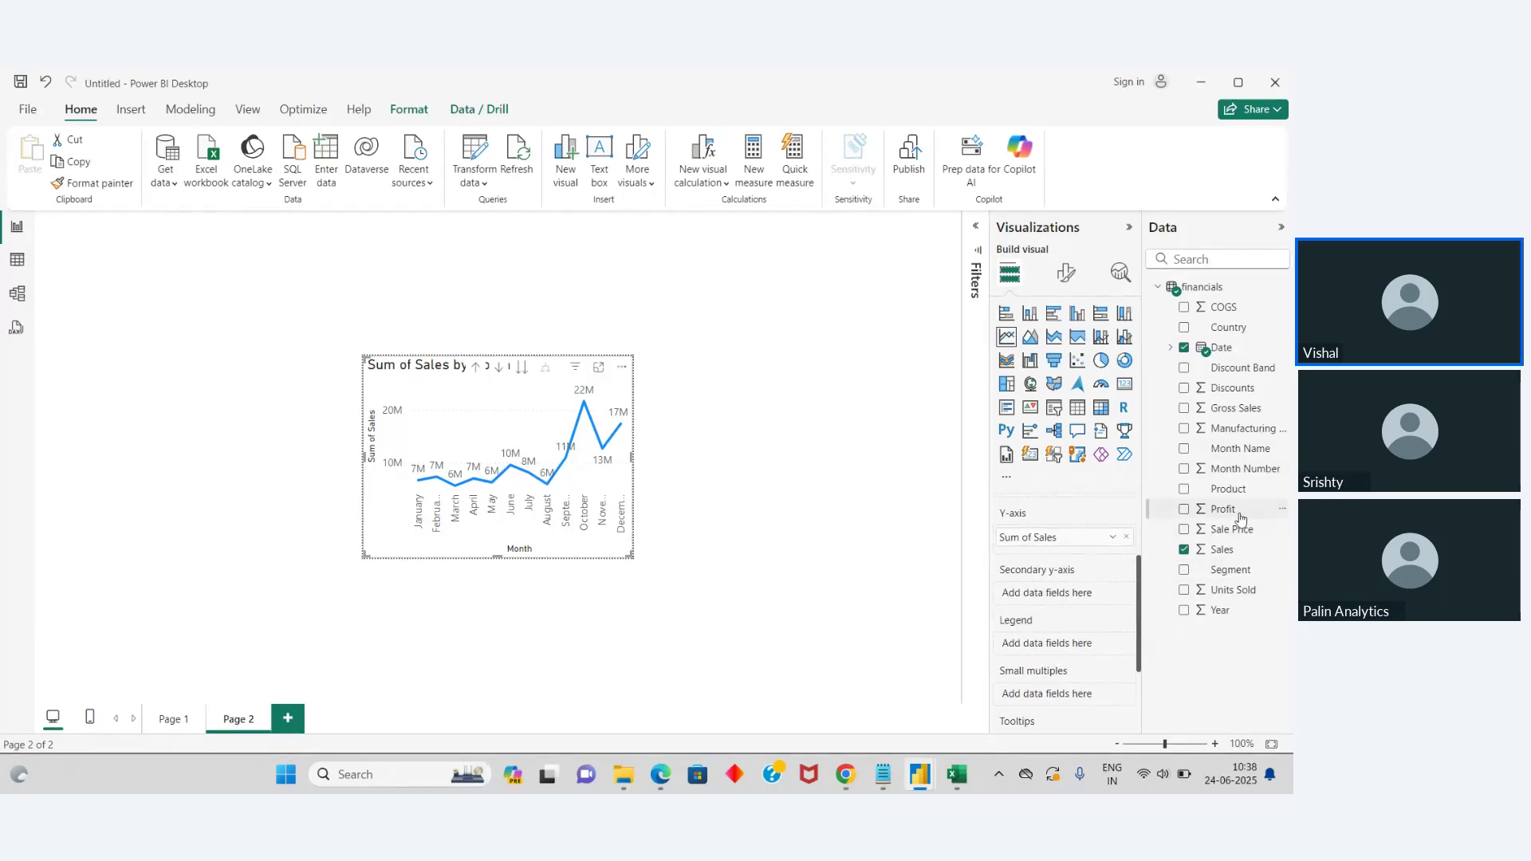
{"action": "left_click_drag", "start_coordinate": [1237, 517], "coordinate": [1087, 602]}
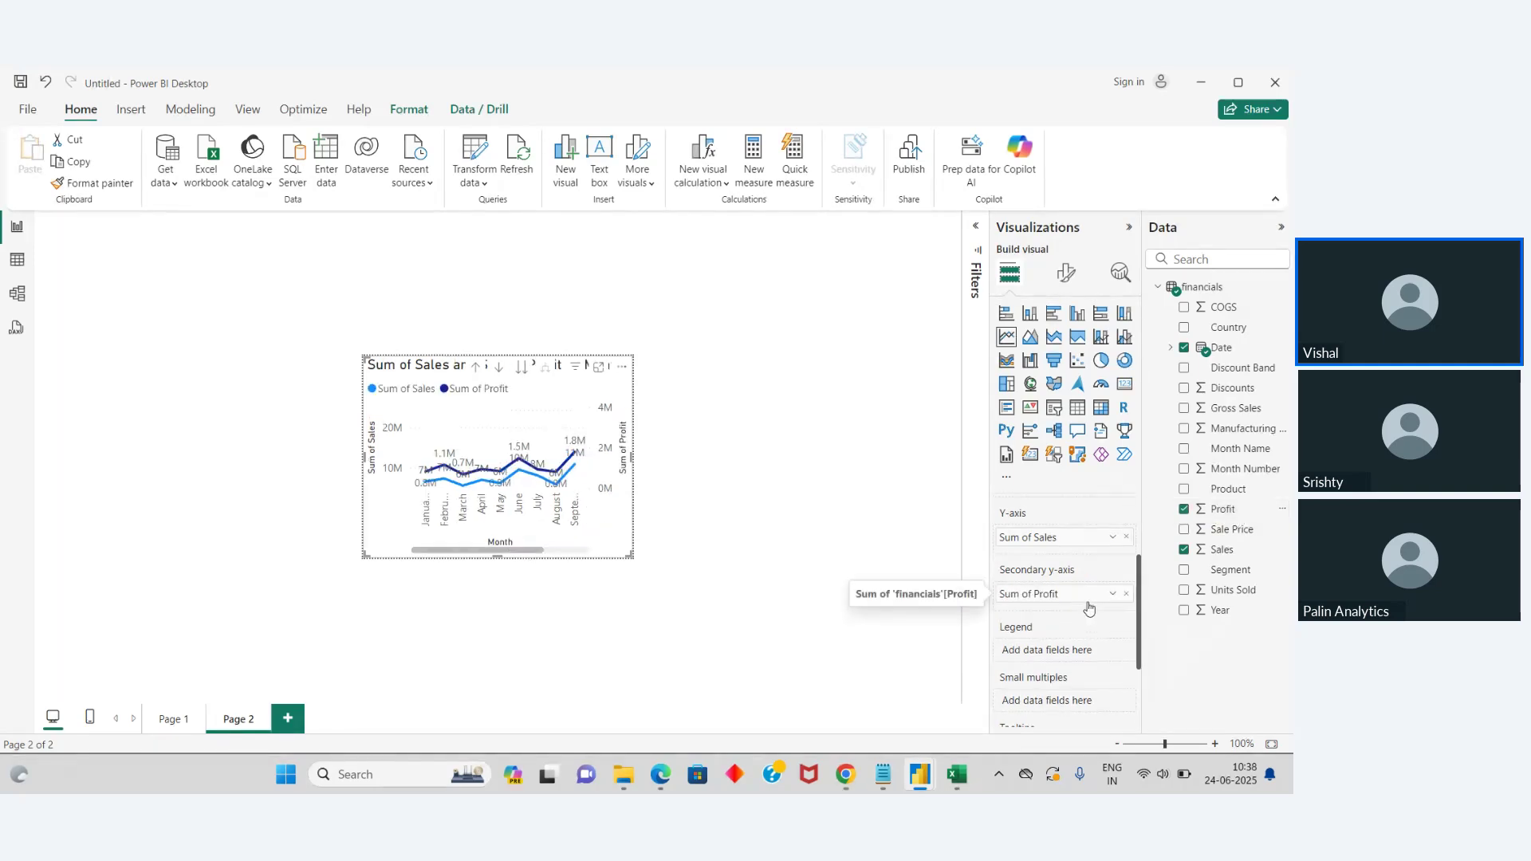
Step: Check the updated sales and profit tooltip on the Government, Small Business and Enterprise columns of Page 1
{"action": "left_click", "coordinate": [173, 720]}
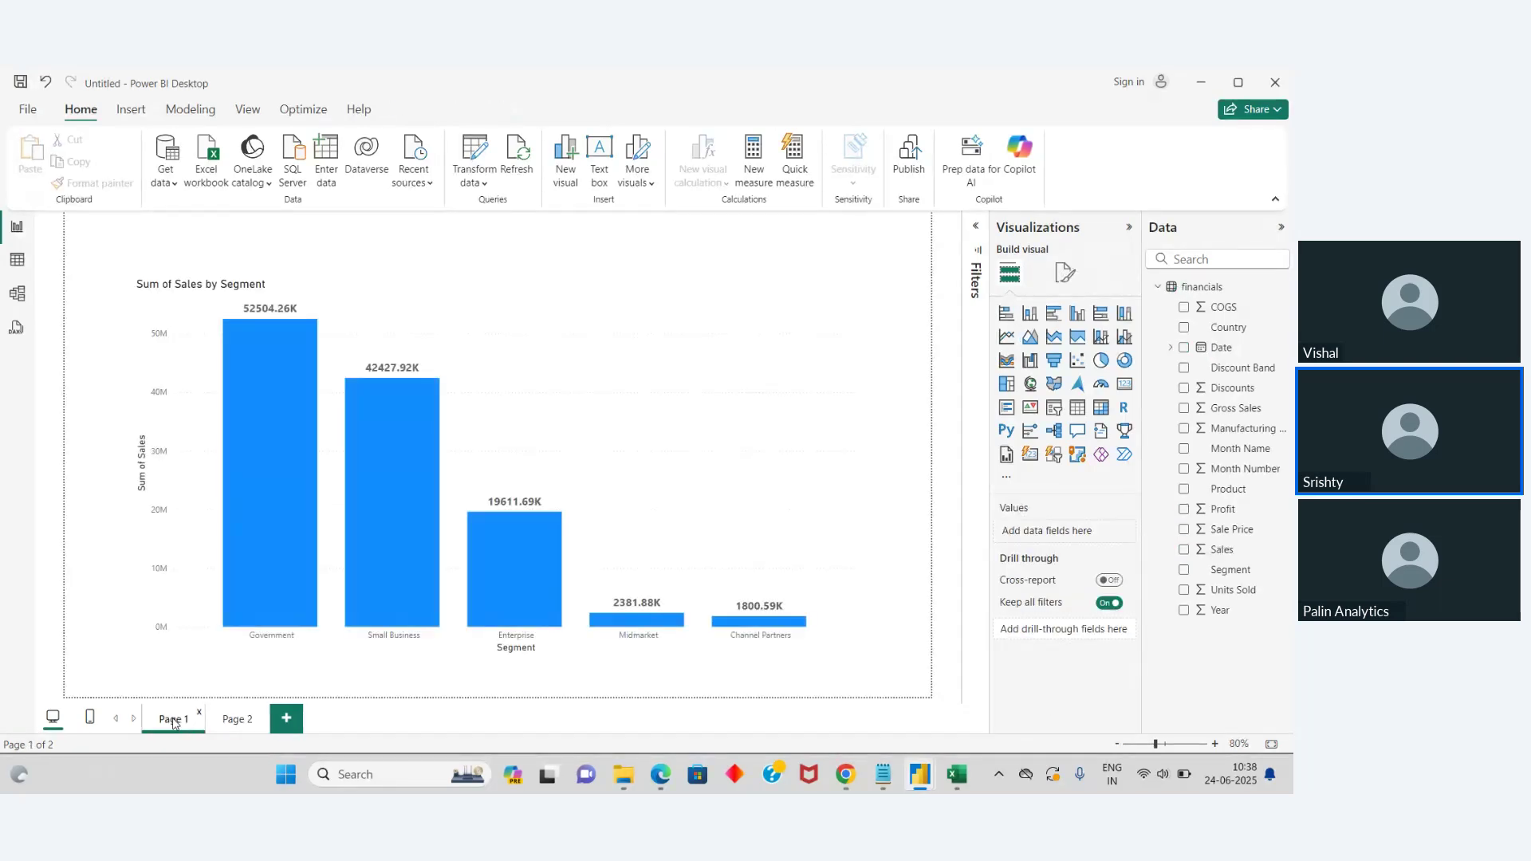
{"action": "mouse_move", "coordinate": [240, 516]}
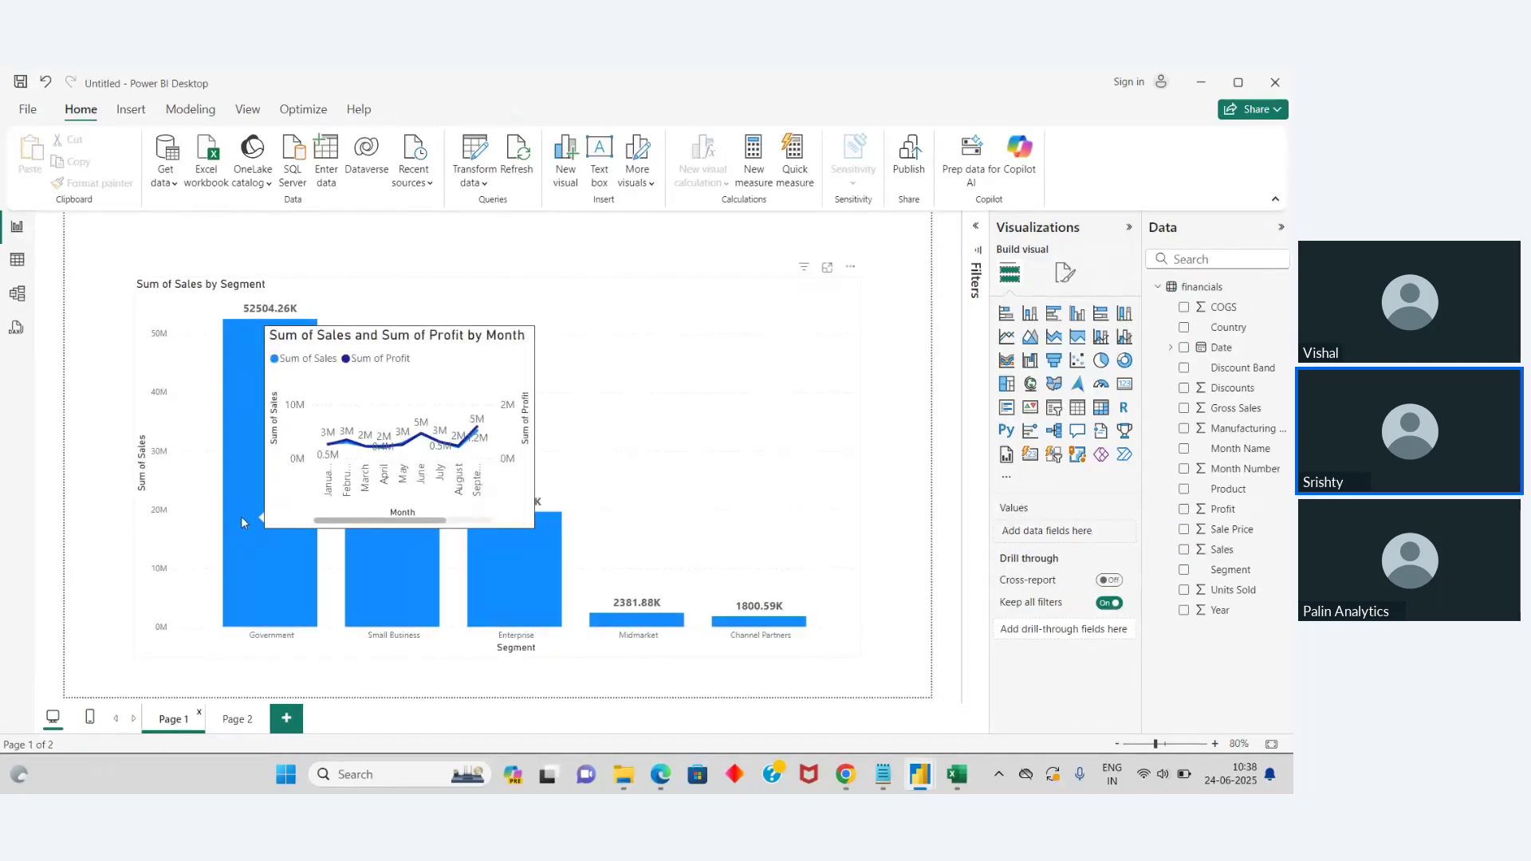
{"action": "mouse_move", "coordinate": [391, 514]}
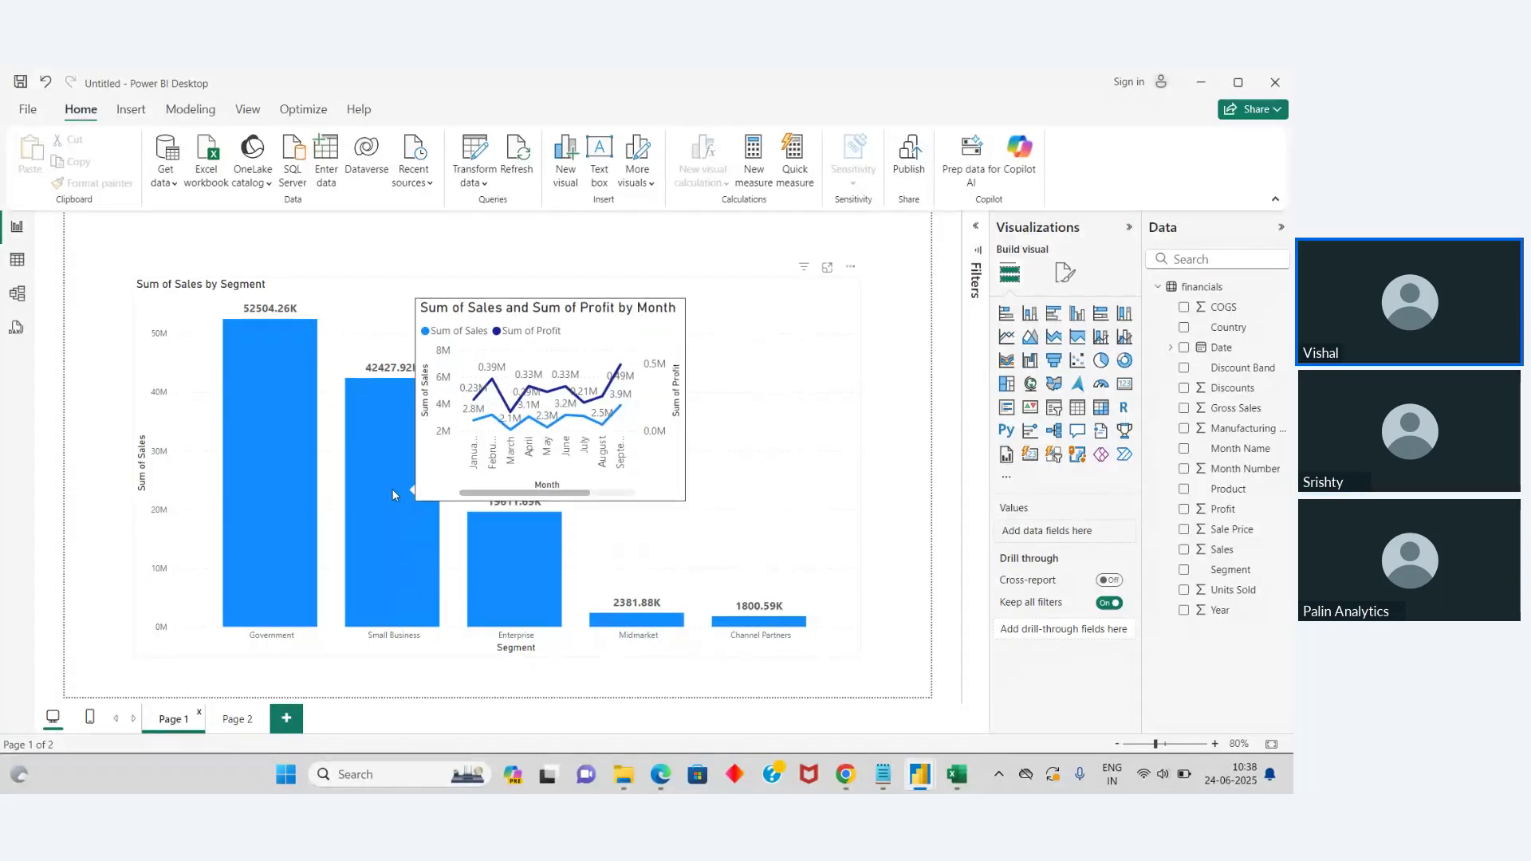
{"action": "mouse_move", "coordinate": [528, 533]}
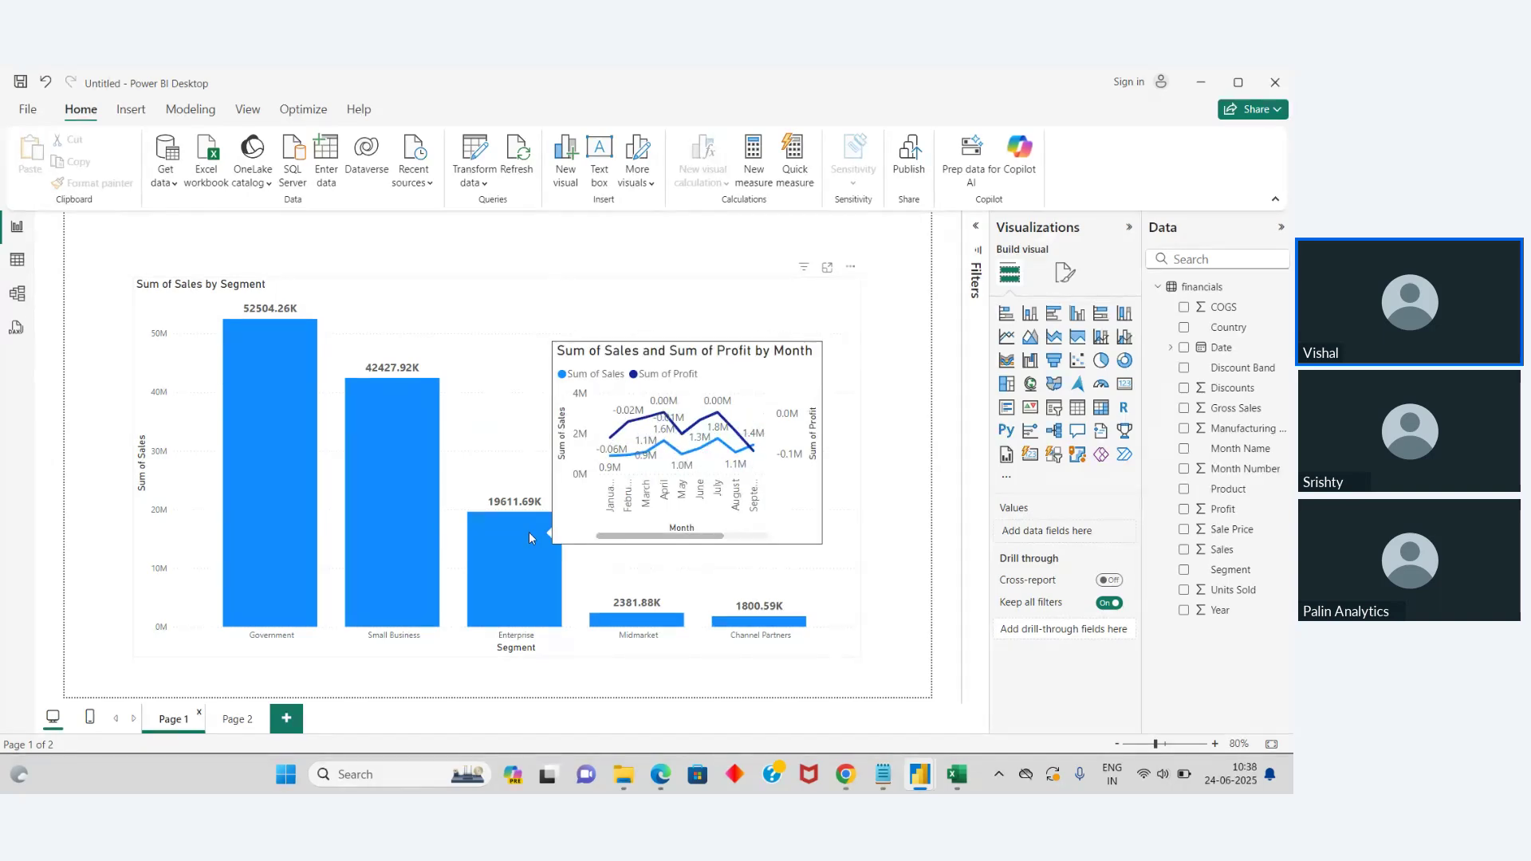
Step: Check the tooltip on the Midmarket column, and review the monthly sales and profit line chart on Page 2
{"action": "mouse_move", "coordinate": [626, 624]}
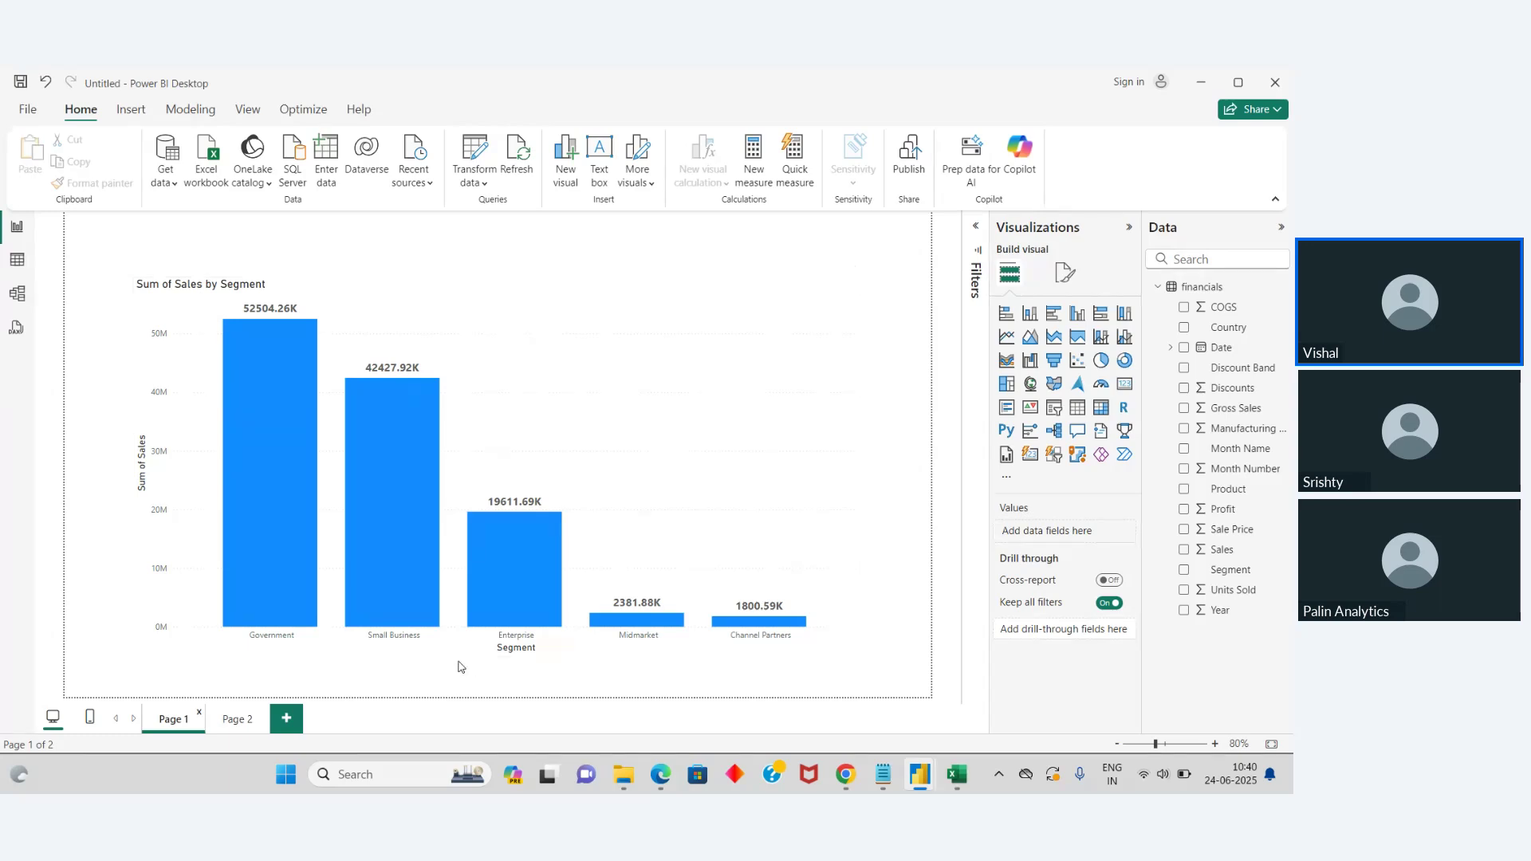
{"action": "left_click", "coordinate": [239, 720]}
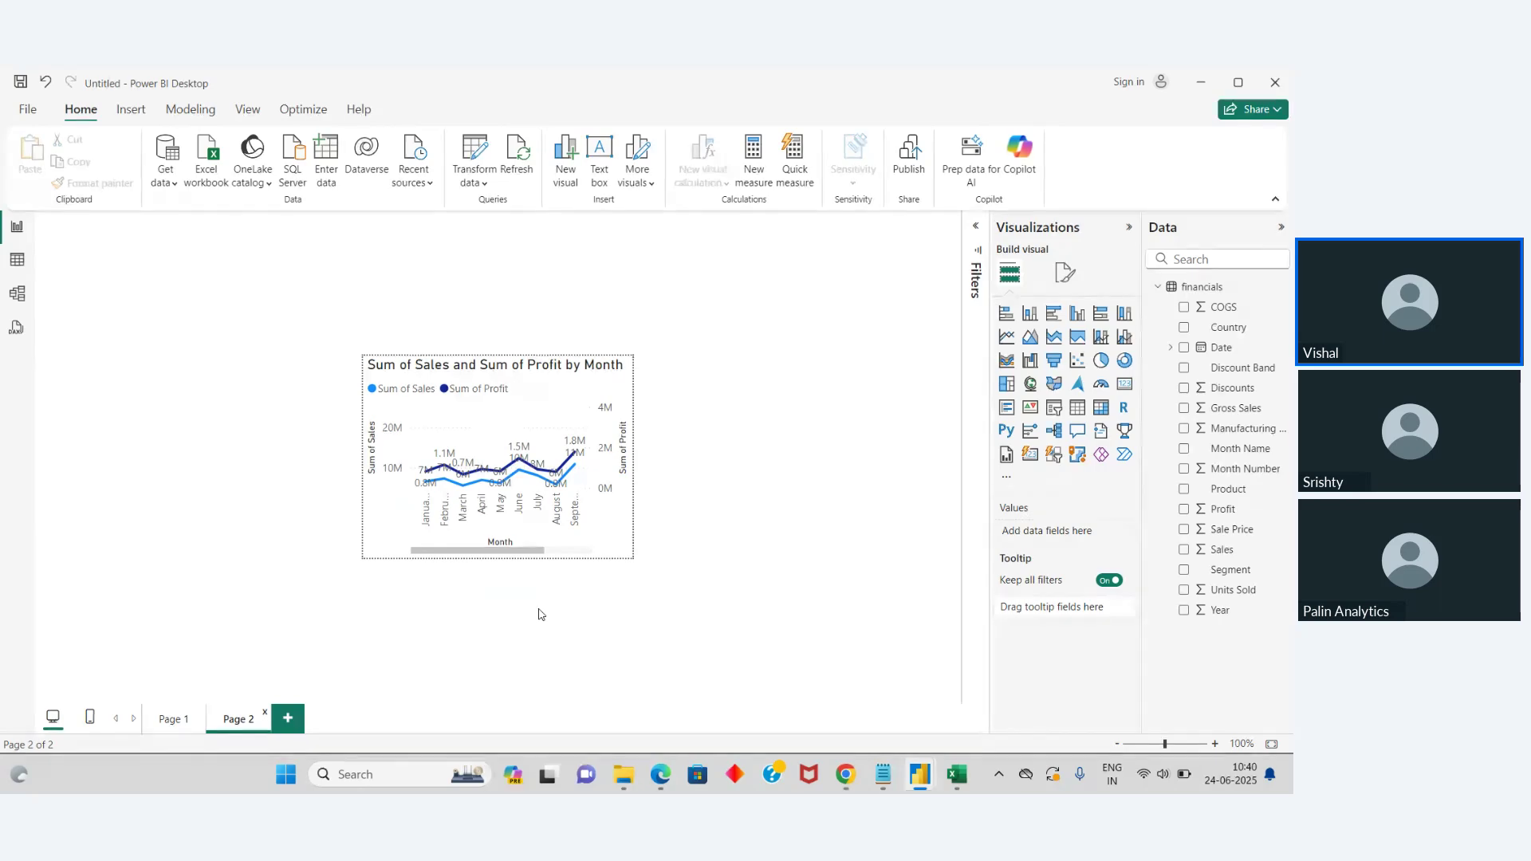
{"action": "left_click", "coordinate": [380, 529]}
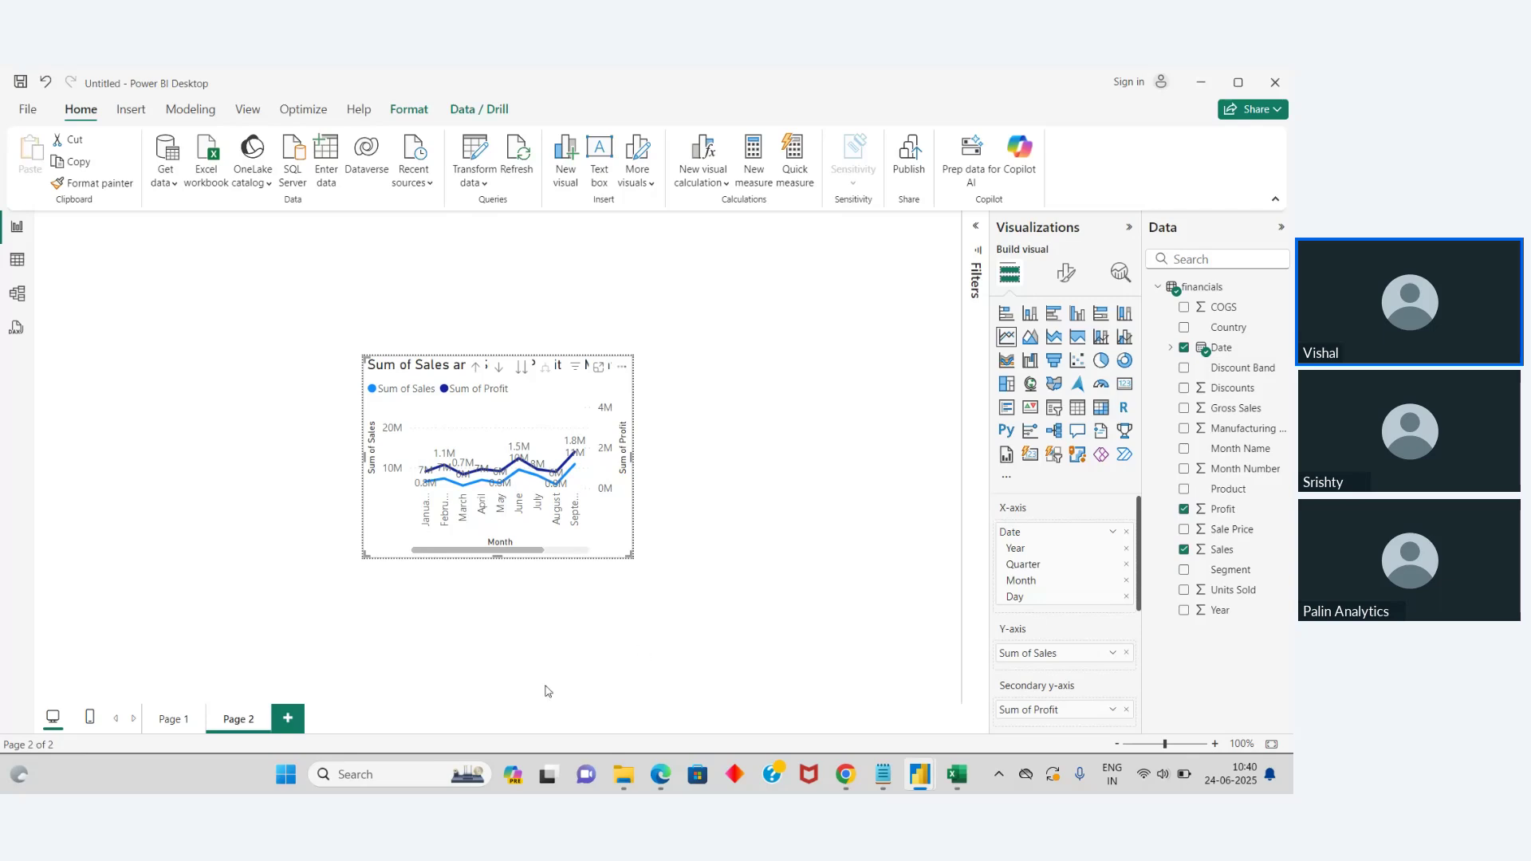
Step: Add a third report page with an enlarged stacked column chart showing Sales on the y-axis by Segment on the x-axis
{"action": "left_click", "coordinate": [289, 718]}
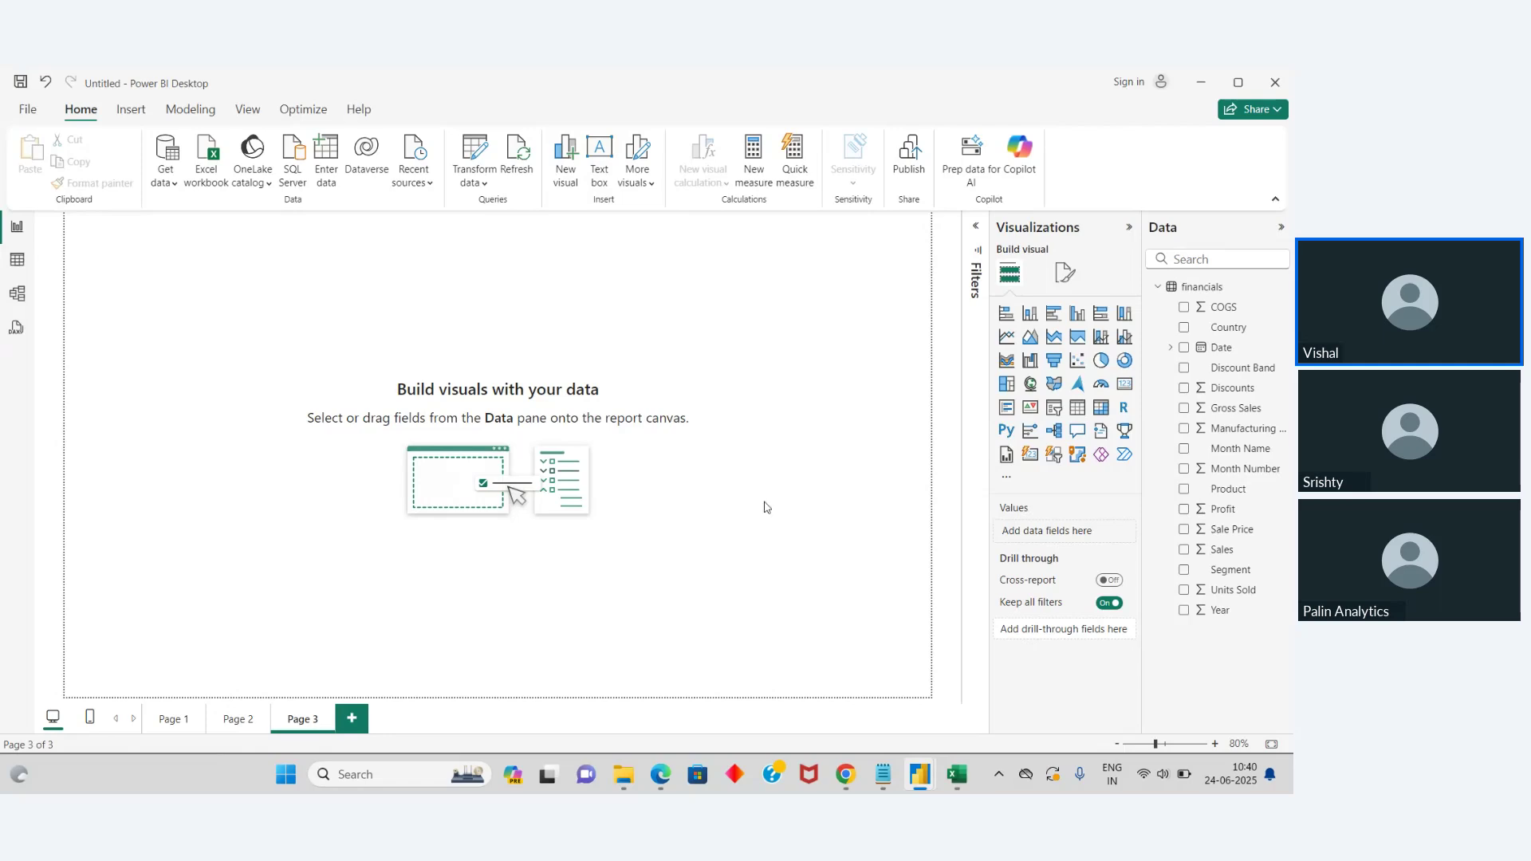
{"action": "left_click", "coordinate": [1013, 340]}
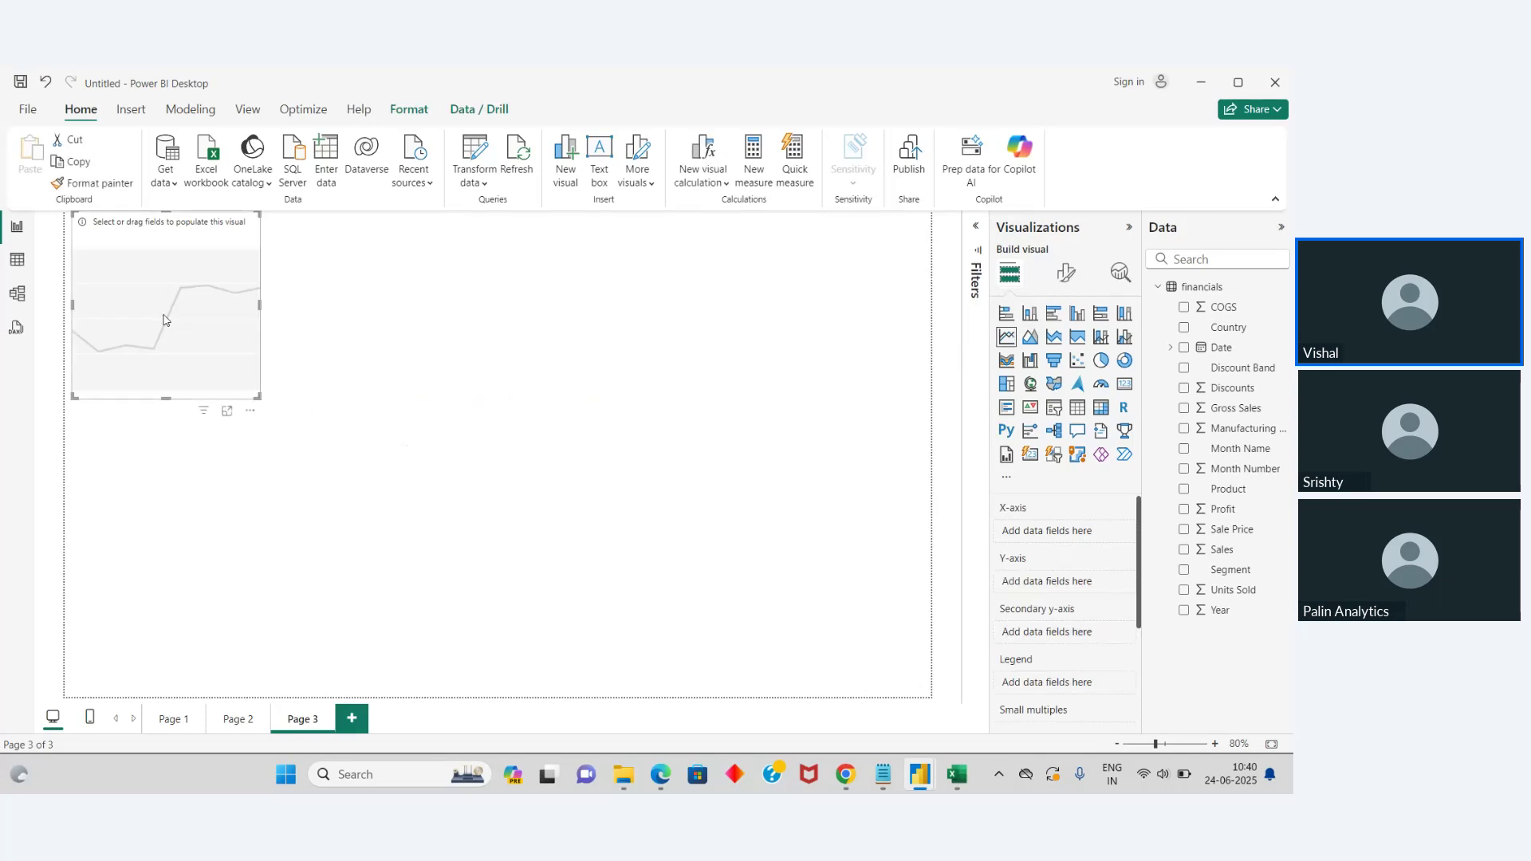
{"action": "key", "text": "Delete"}
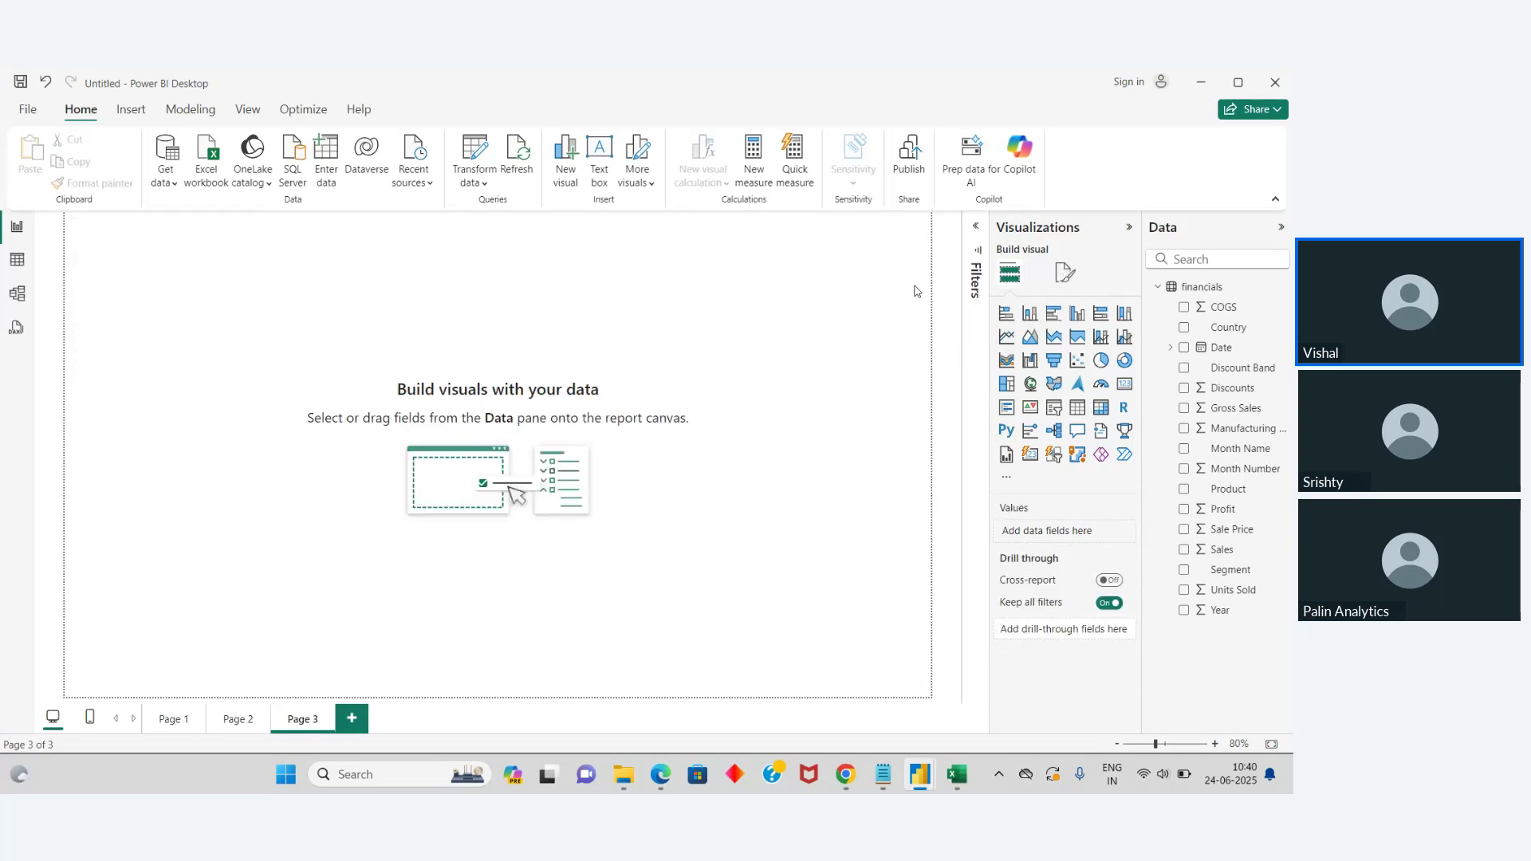
{"action": "left_click", "coordinate": [1032, 314]}
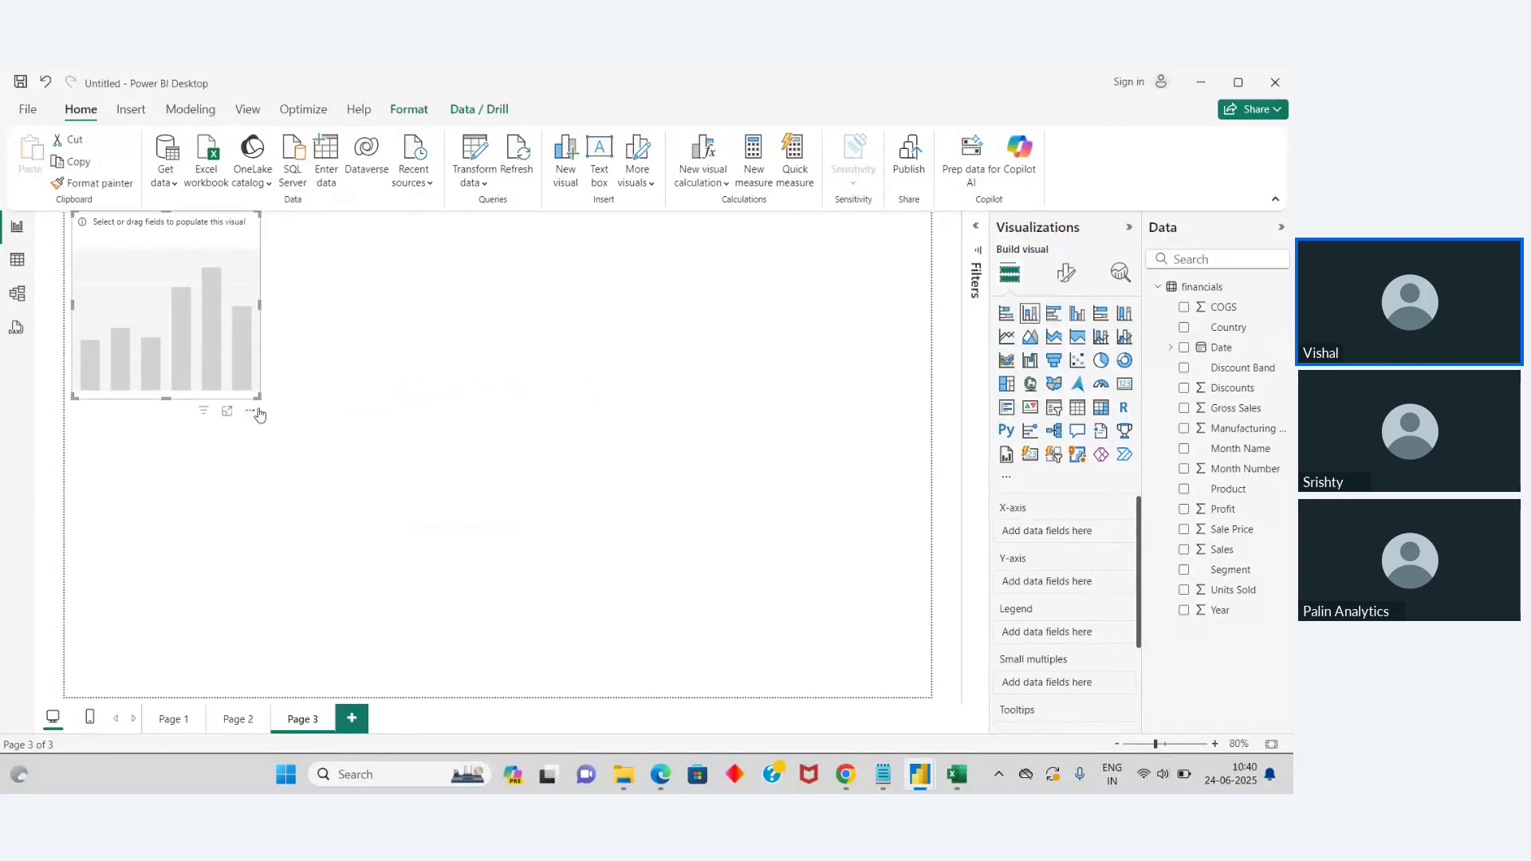
{"action": "left_click_drag", "start_coordinate": [259, 397], "coordinate": [796, 591]}
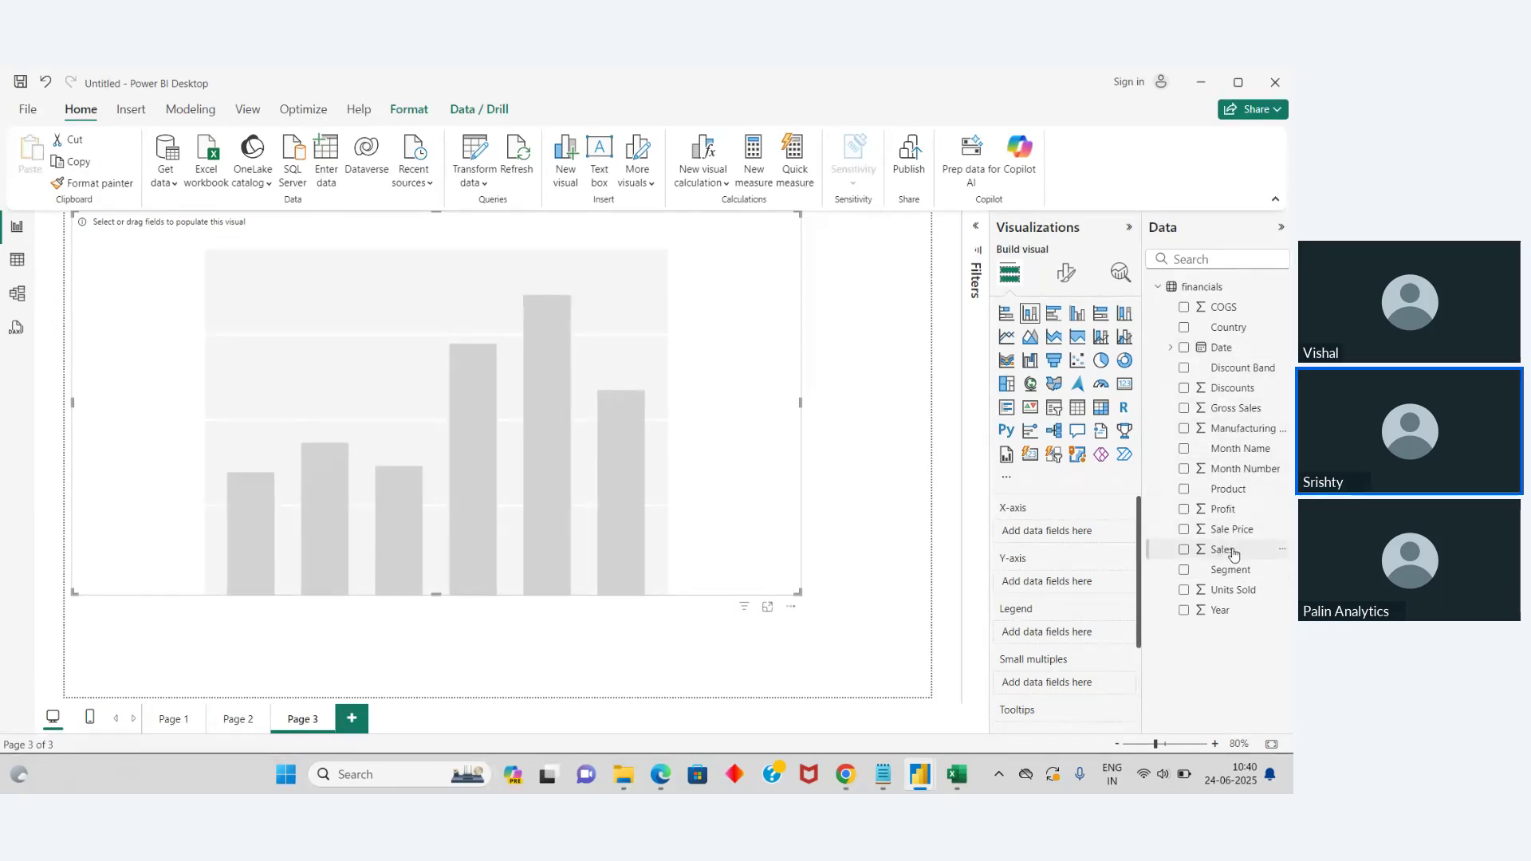
{"action": "left_click_drag", "start_coordinate": [1232, 552], "coordinate": [1053, 585]}
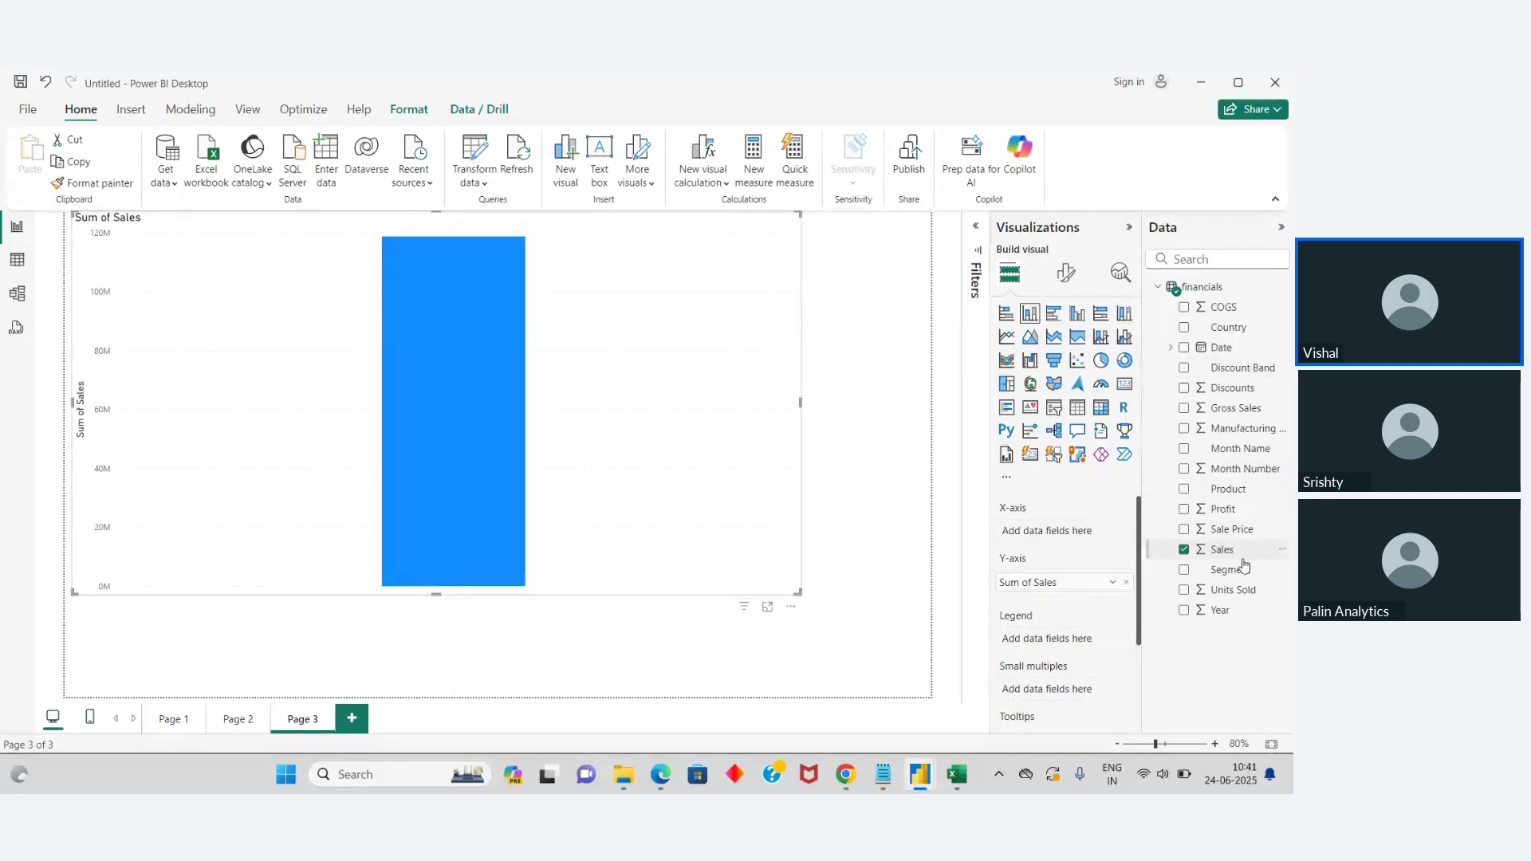
{"action": "left_click_drag", "start_coordinate": [1240, 569], "coordinate": [1084, 527]}
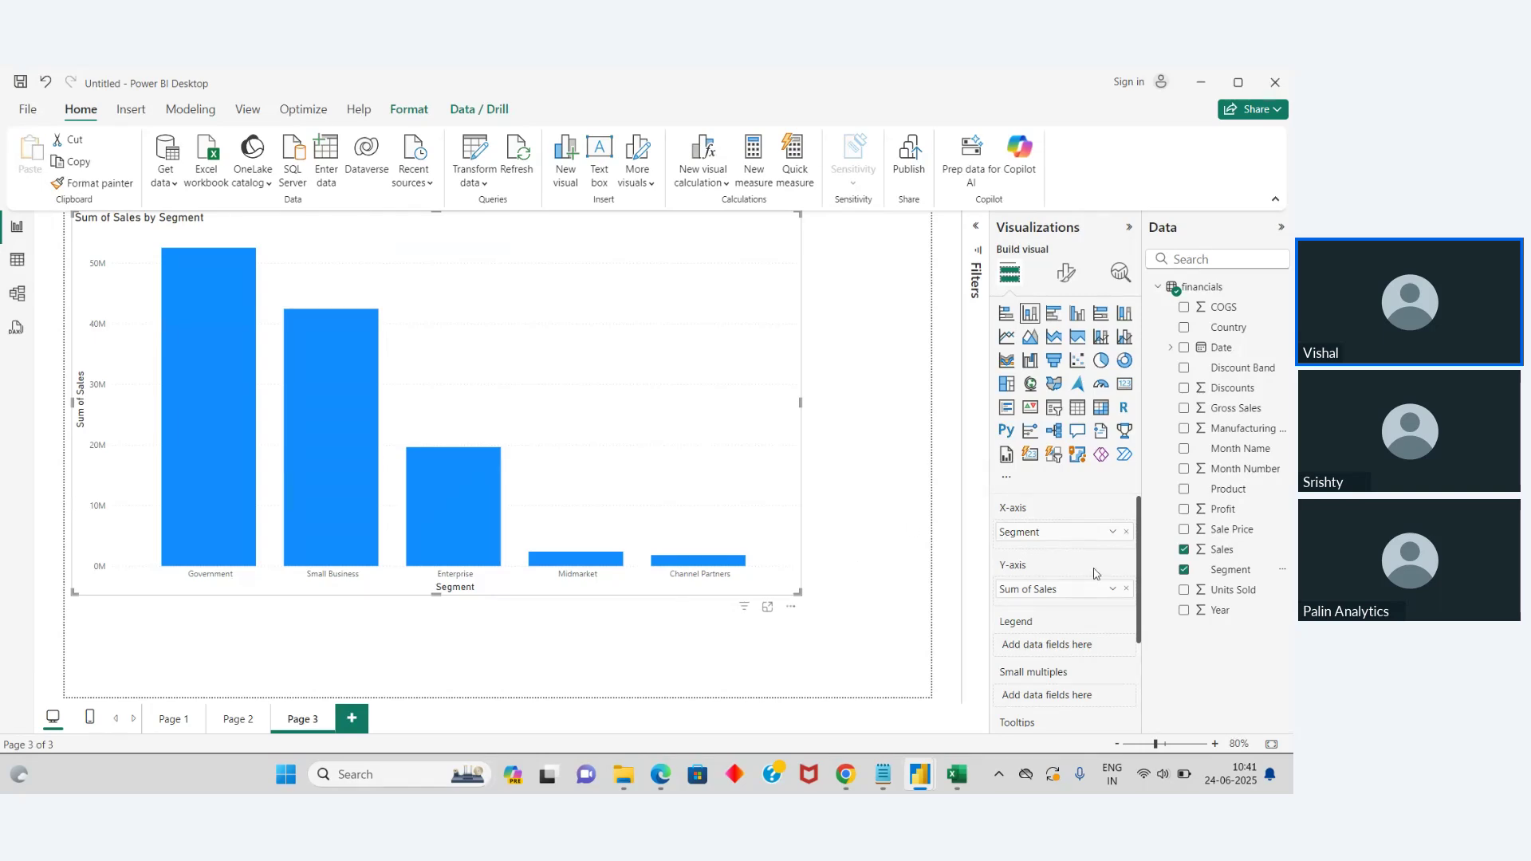
Step: Check the default tooltip on the Enterprise column of the new chart and highlight that column
{"action": "left_click", "coordinate": [947, 544]}
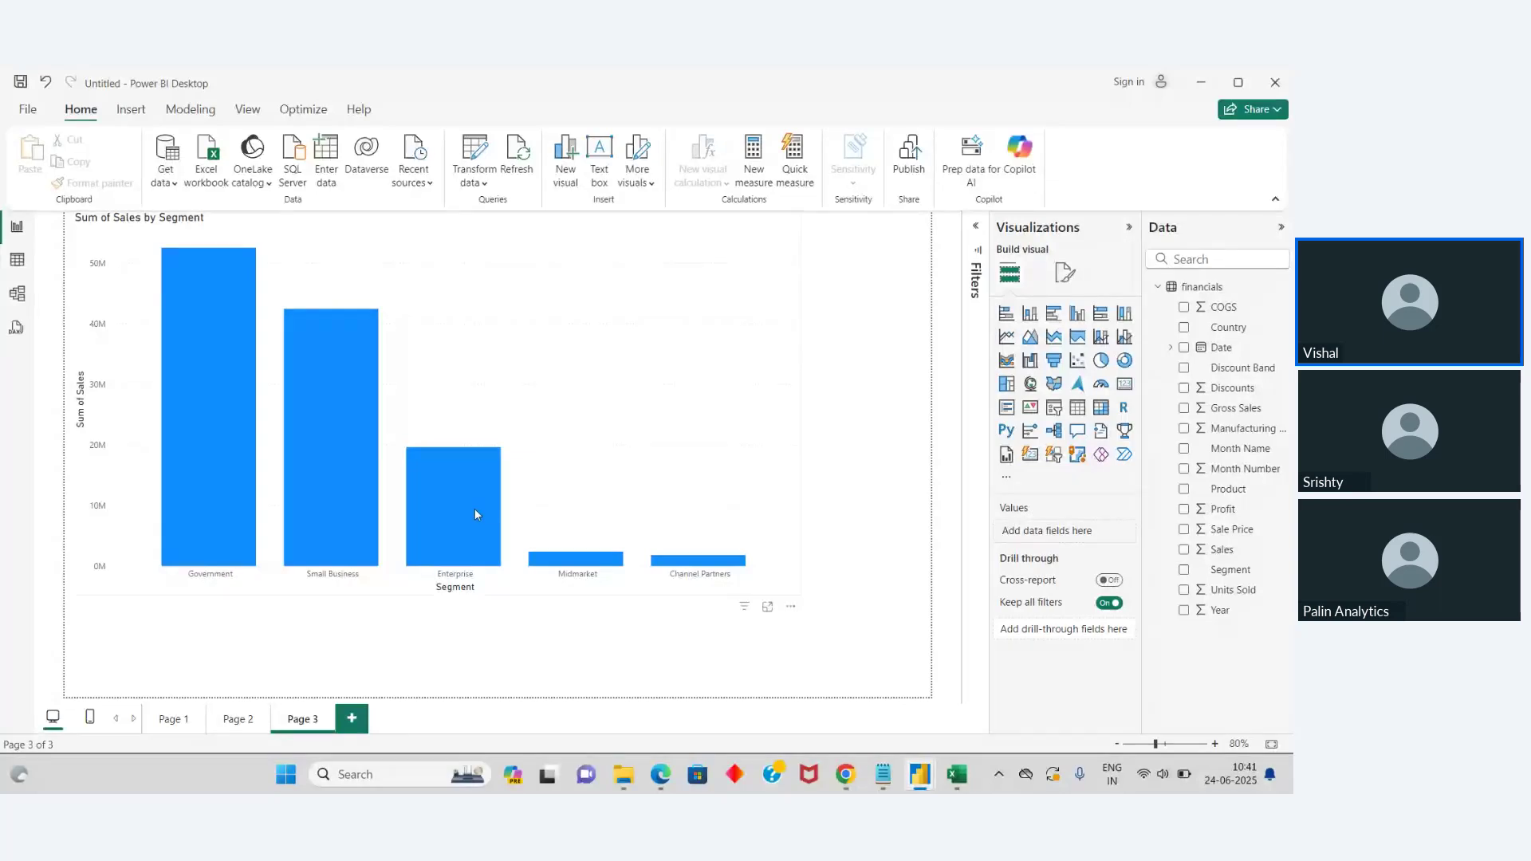
{"action": "mouse_move", "coordinate": [475, 509]}
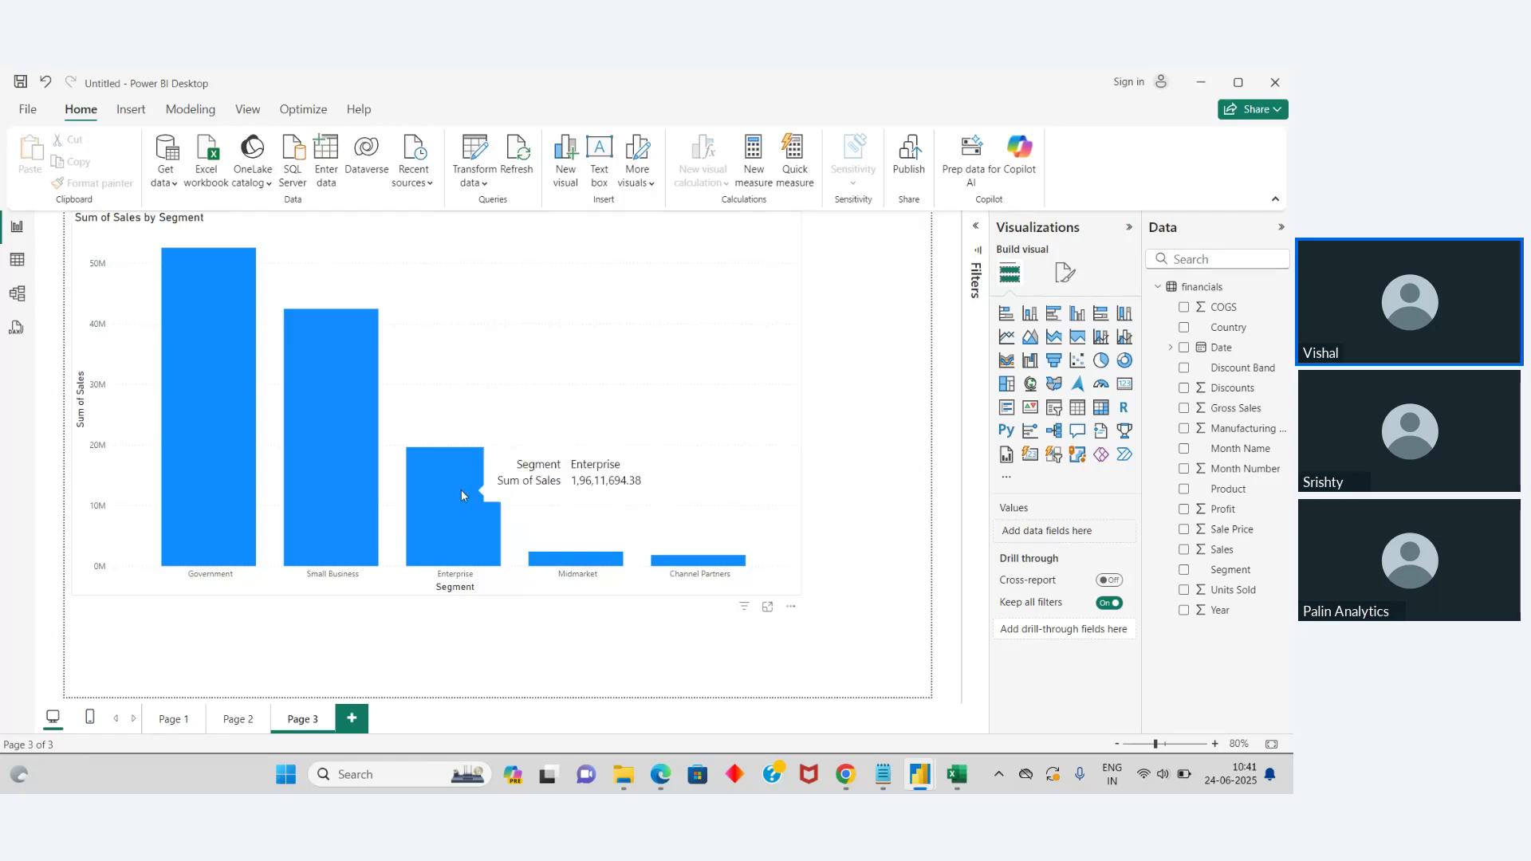
{"action": "left_click", "coordinate": [461, 495]}
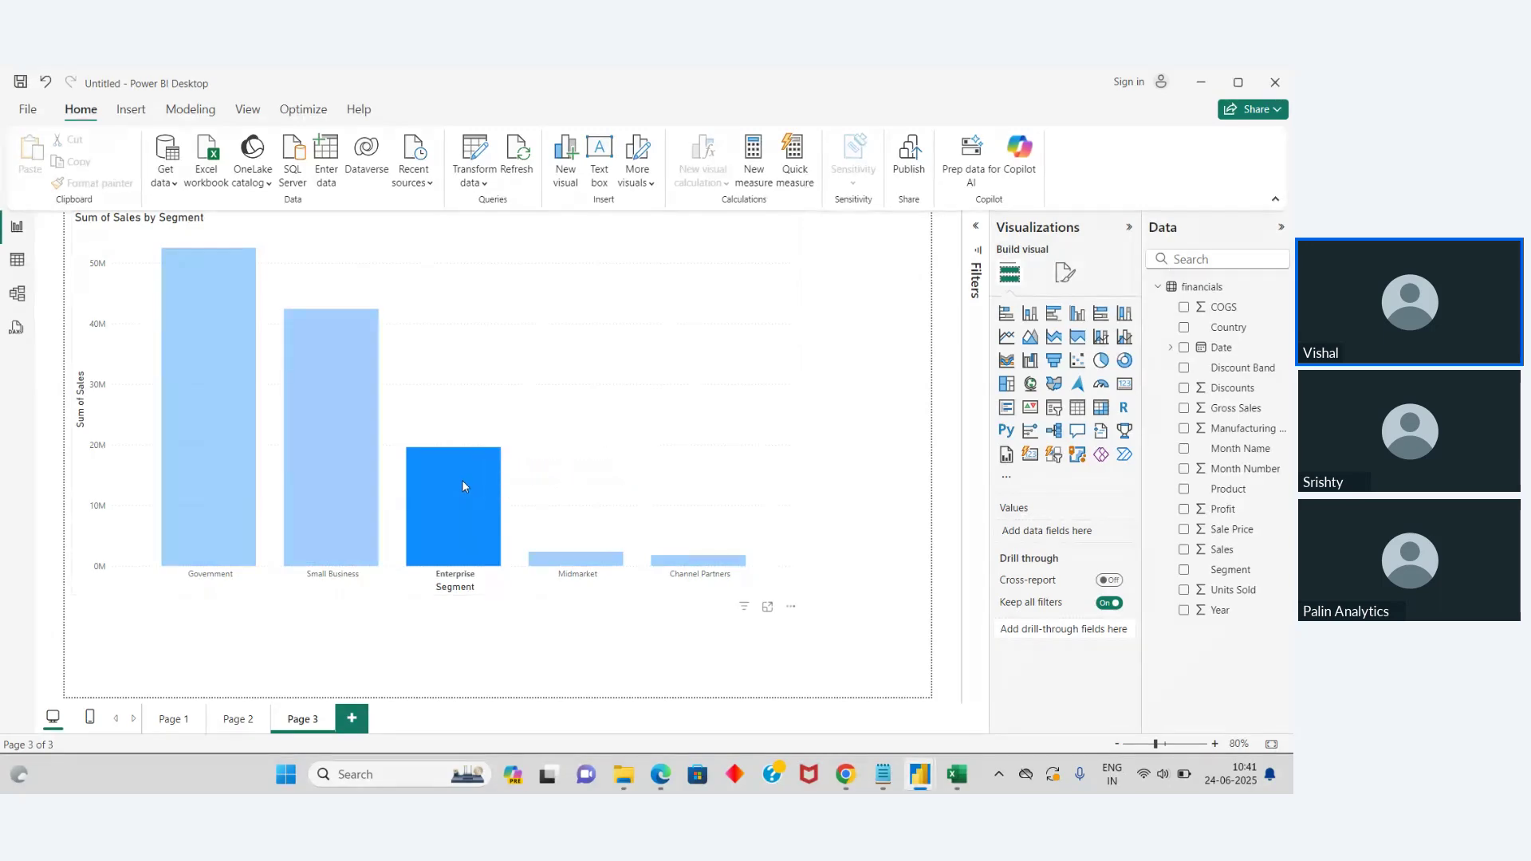
Step: Add Profit and Units Sold as tooltip fields of the Sales by Segment column chart on Page 3
{"action": "left_click", "coordinate": [475, 426]}
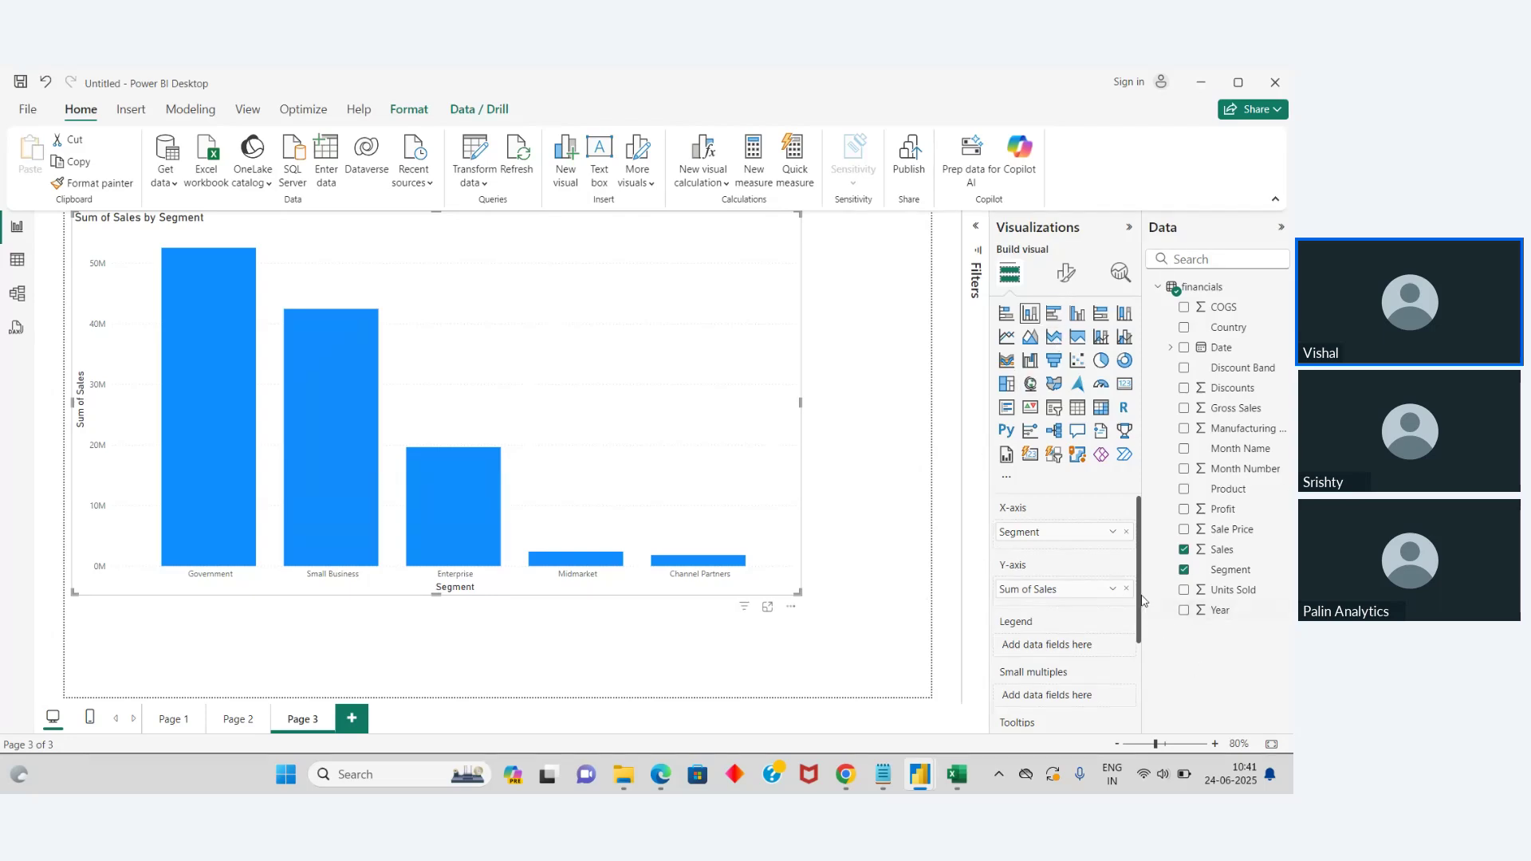
{"action": "left_click_drag", "start_coordinate": [1140, 600], "coordinate": [1150, 726]}
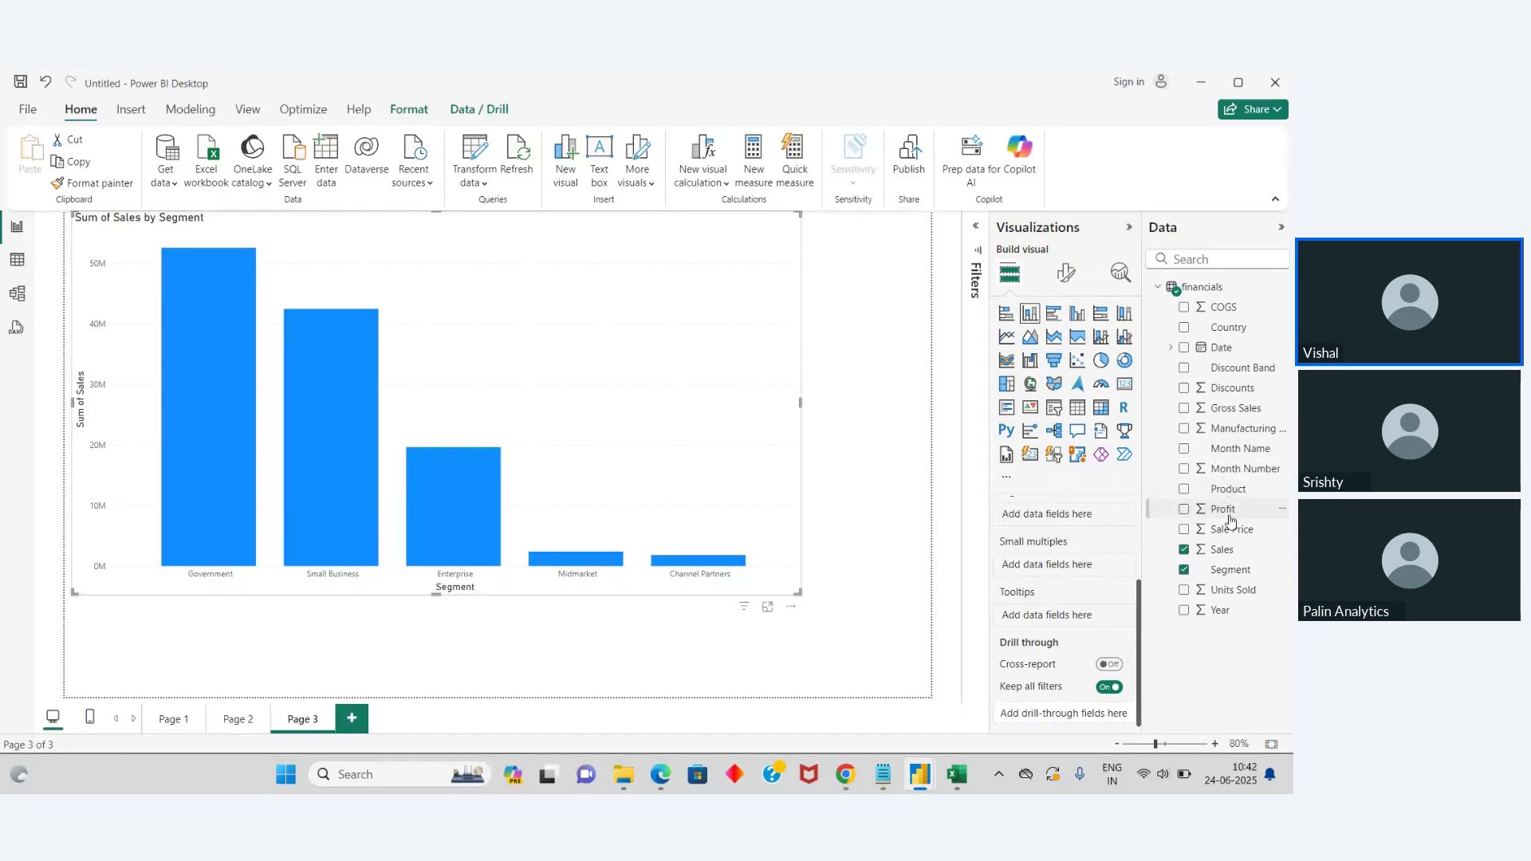
{"action": "left_click_drag", "start_coordinate": [1229, 520], "coordinate": [1065, 615]}
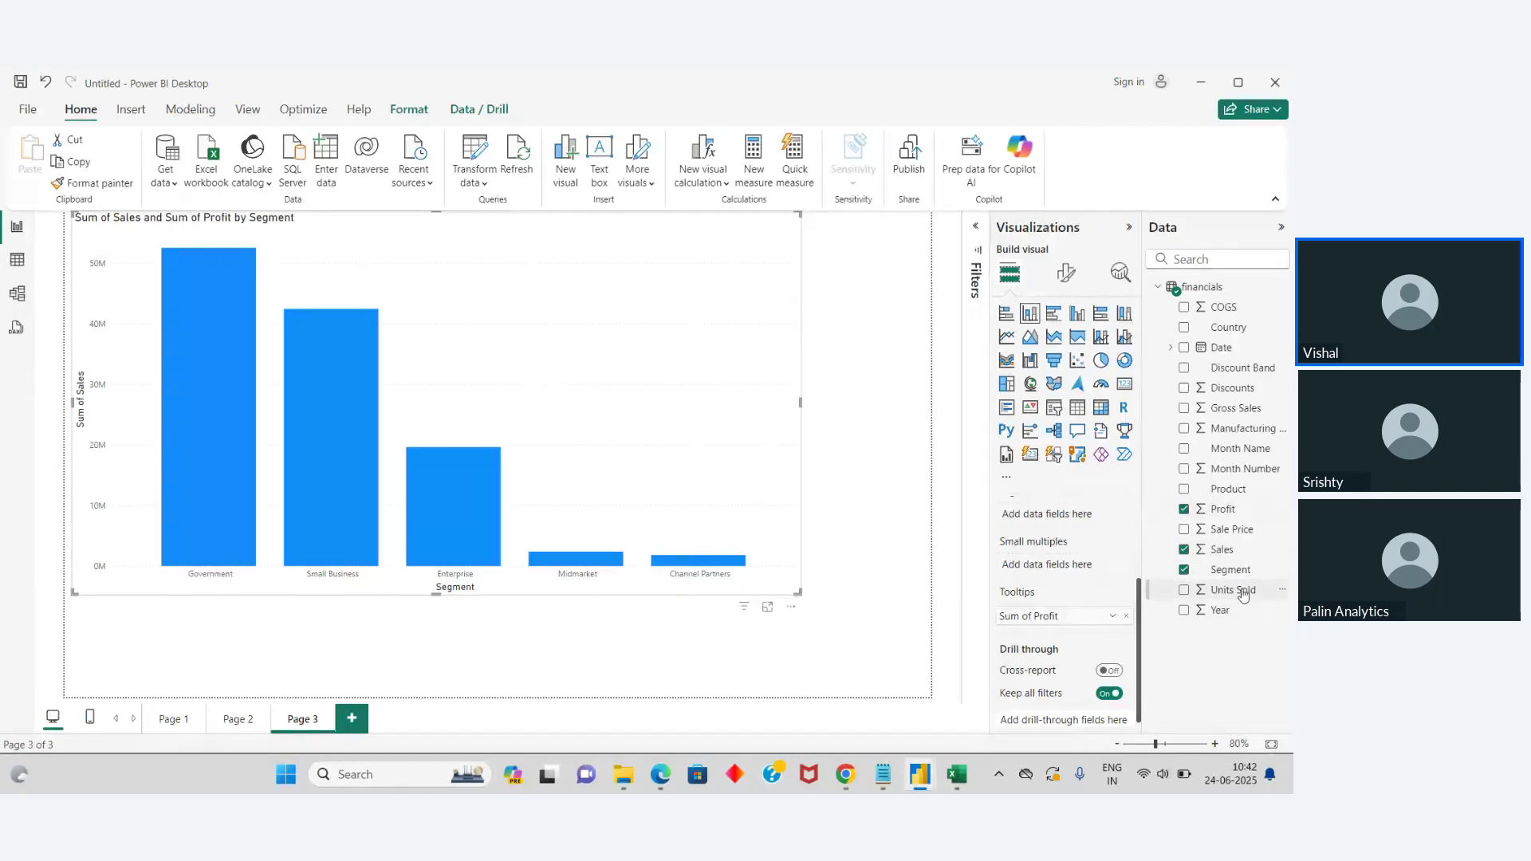
{"action": "left_click_drag", "start_coordinate": [1242, 594], "coordinate": [1089, 622]}
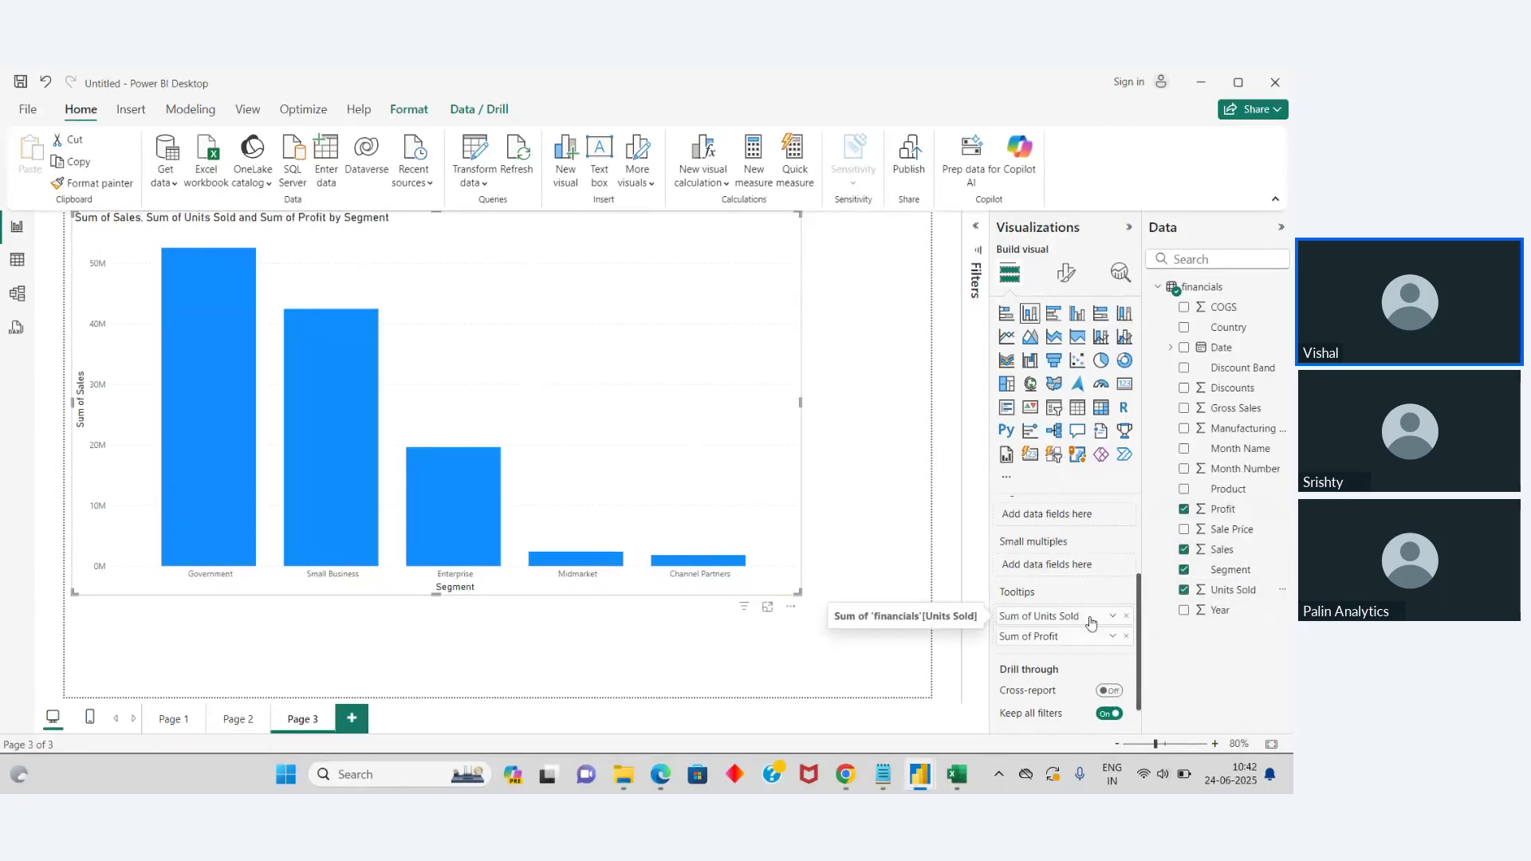
Step: Check the extended tooltip on the Enterprise, Small Business and Government columns of Page 3
{"action": "mouse_move", "coordinate": [442, 503]}
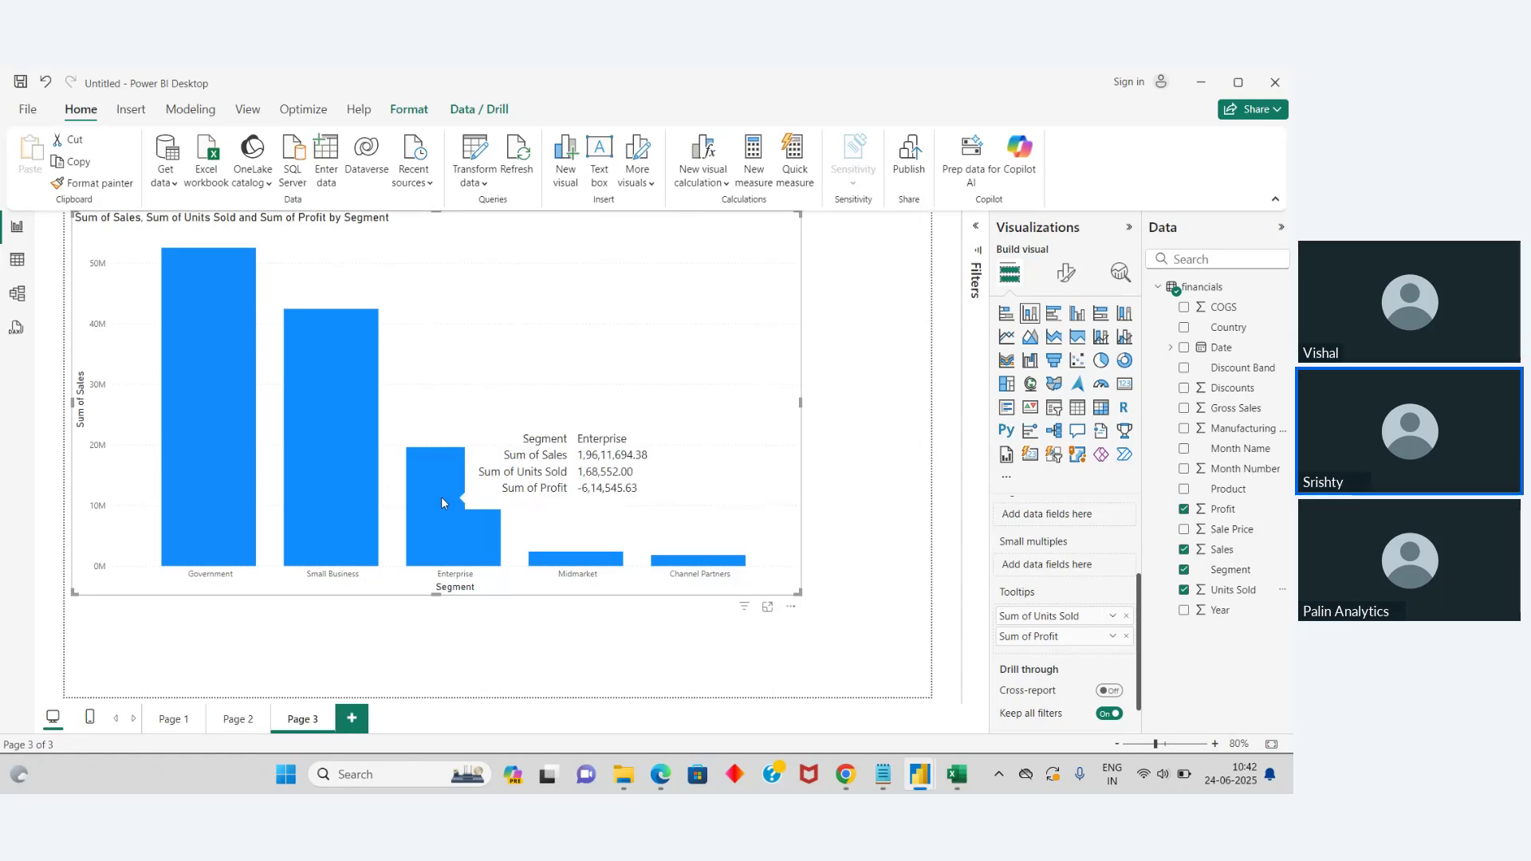
{"action": "mouse_move", "coordinate": [368, 467]}
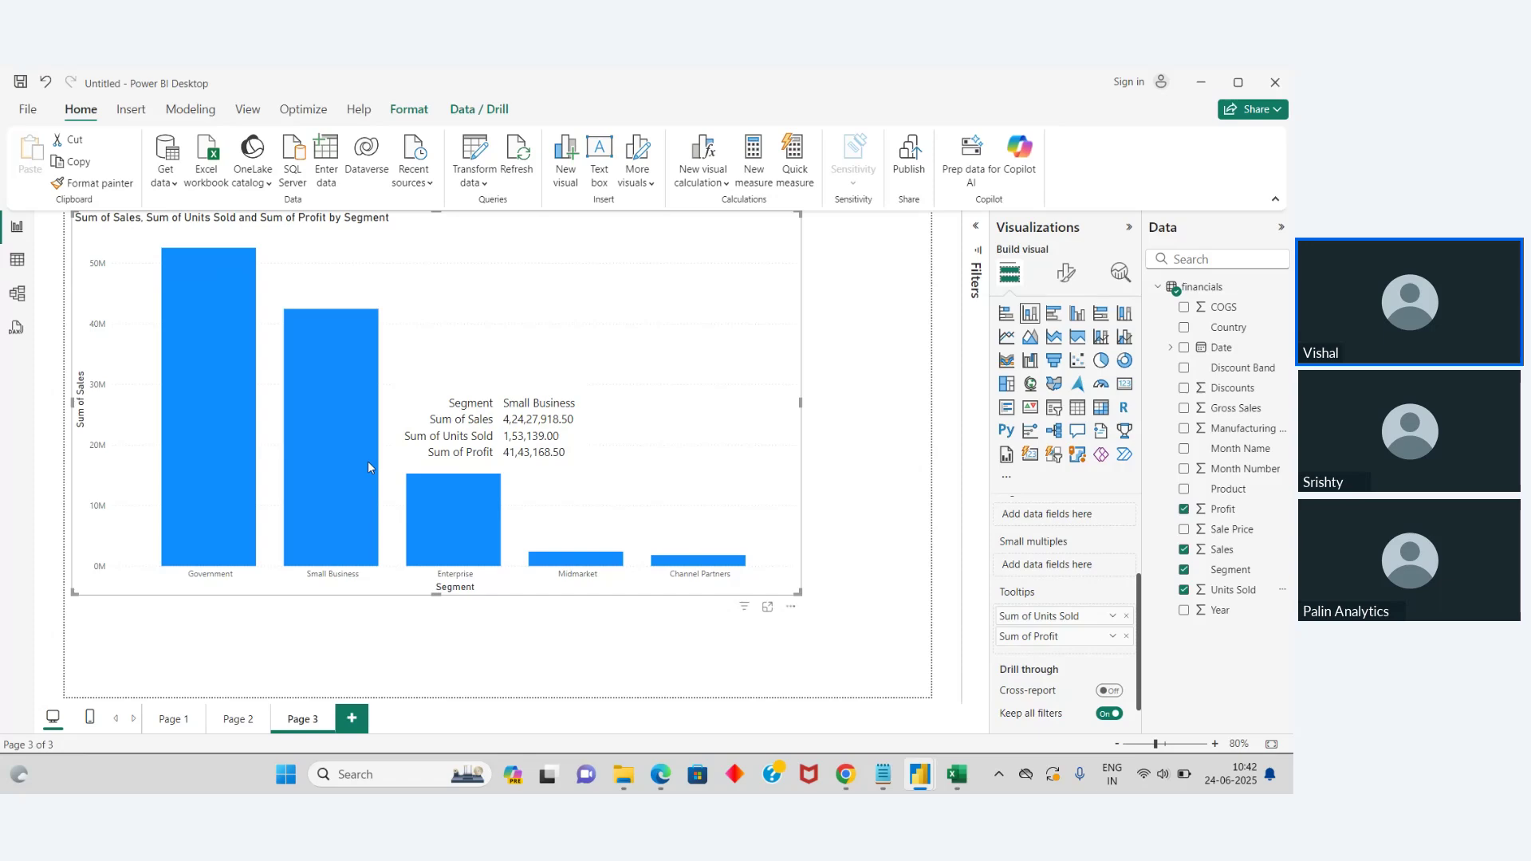
{"action": "mouse_move", "coordinate": [231, 451]}
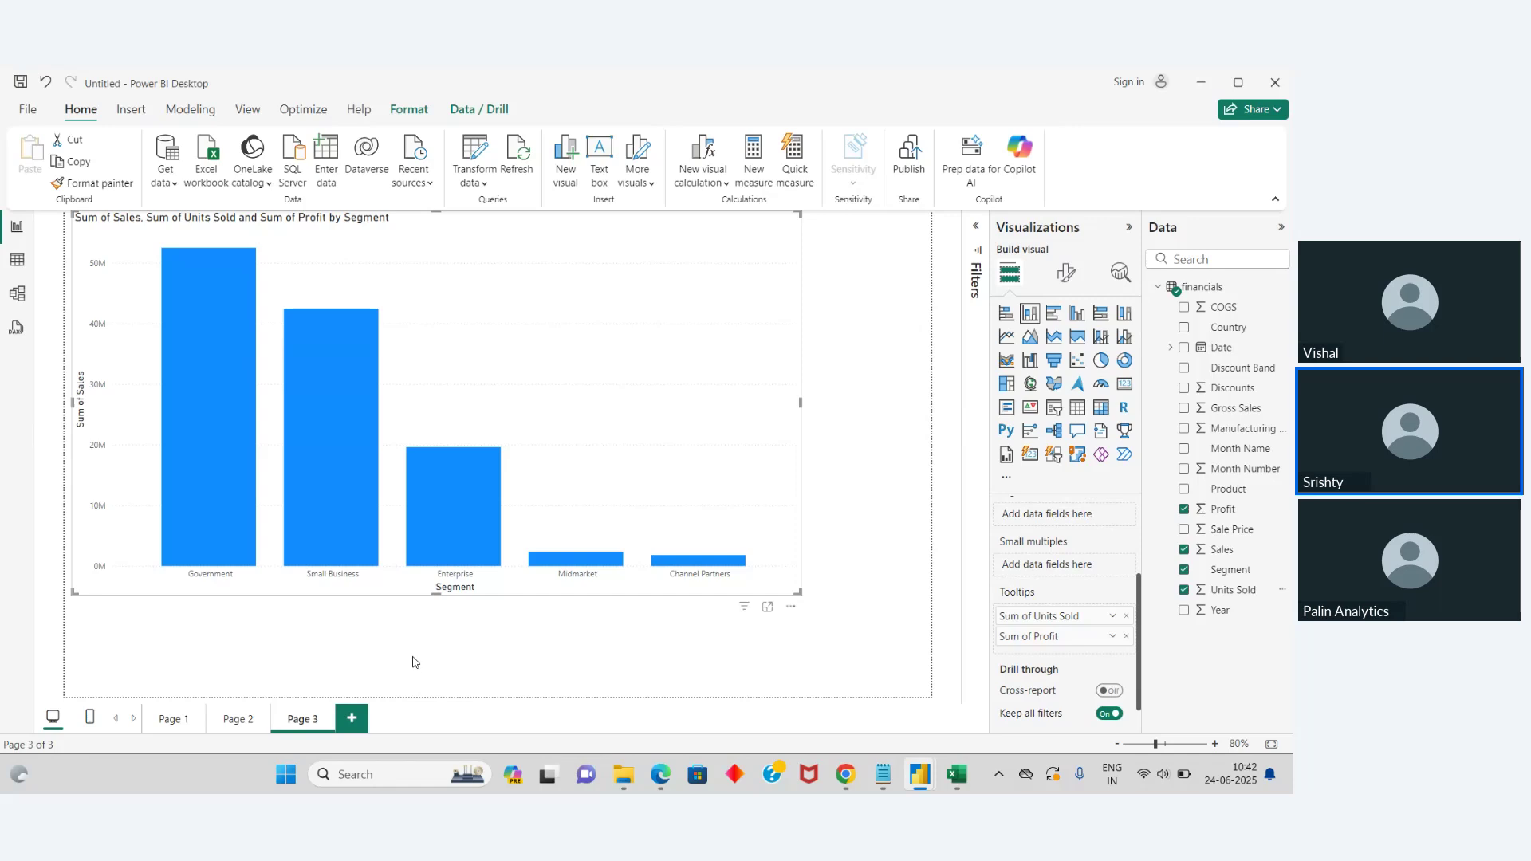
Step: Add two new report pages and rename them D1 and D2
{"action": "left_click", "coordinate": [353, 729]}
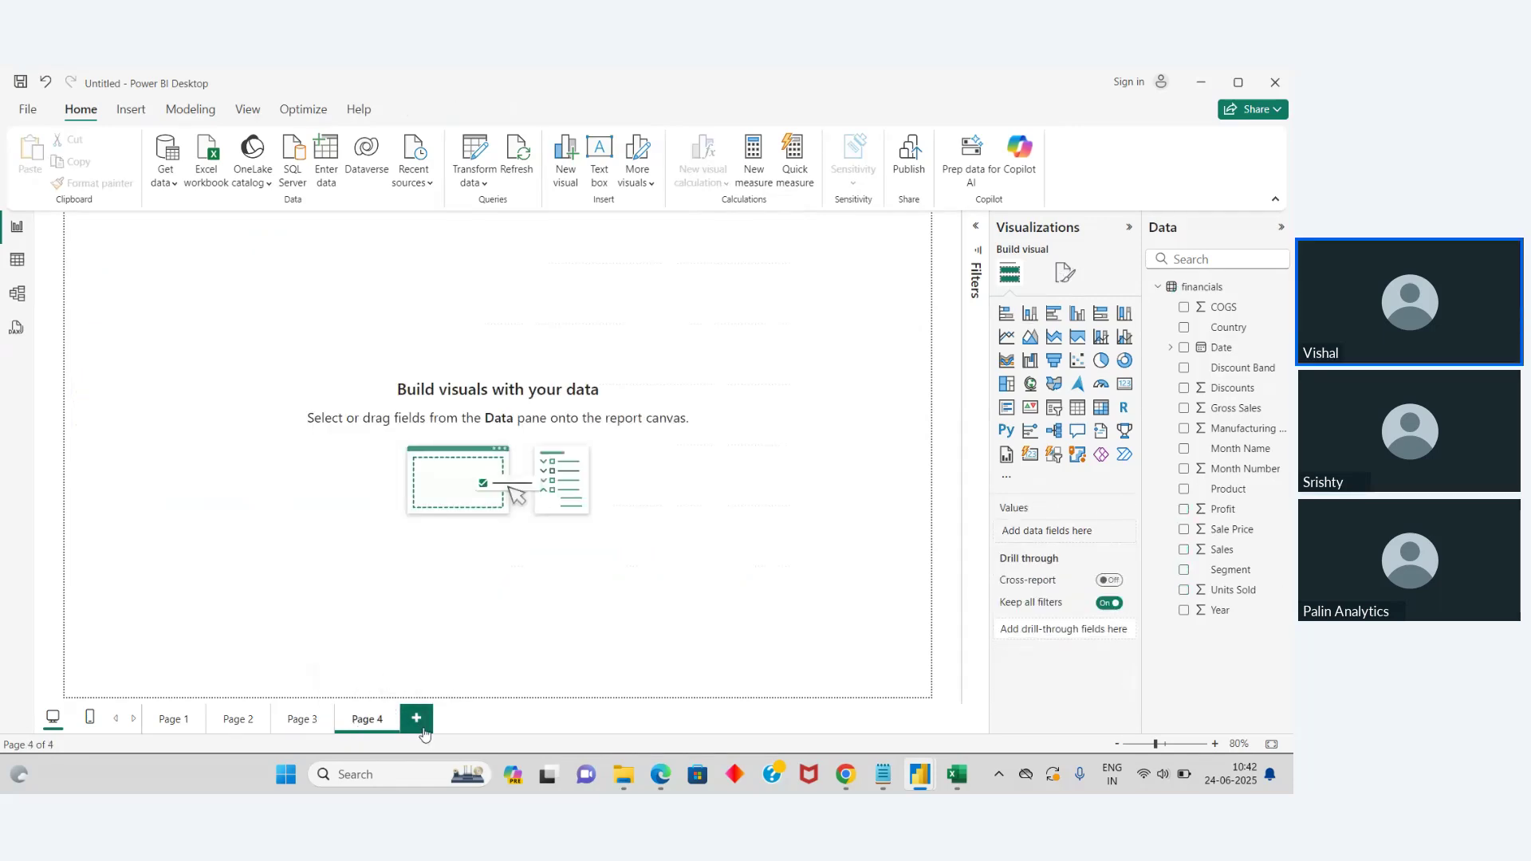
{"action": "left_click", "coordinate": [418, 724]}
{"action": "left_click", "coordinate": [370, 722]}
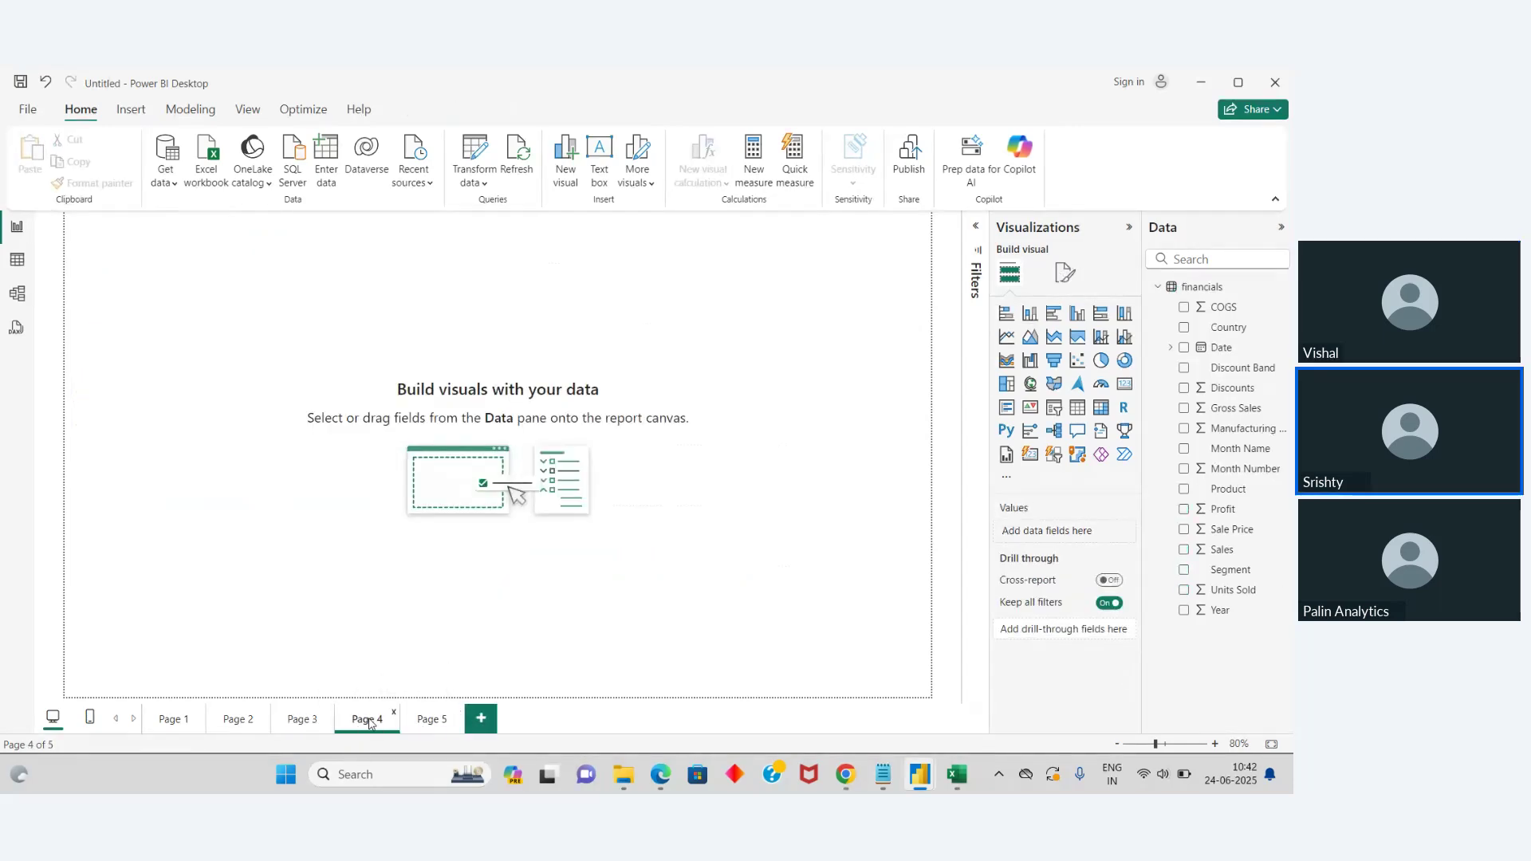
{"action": "double_click", "coordinate": [369, 720]}
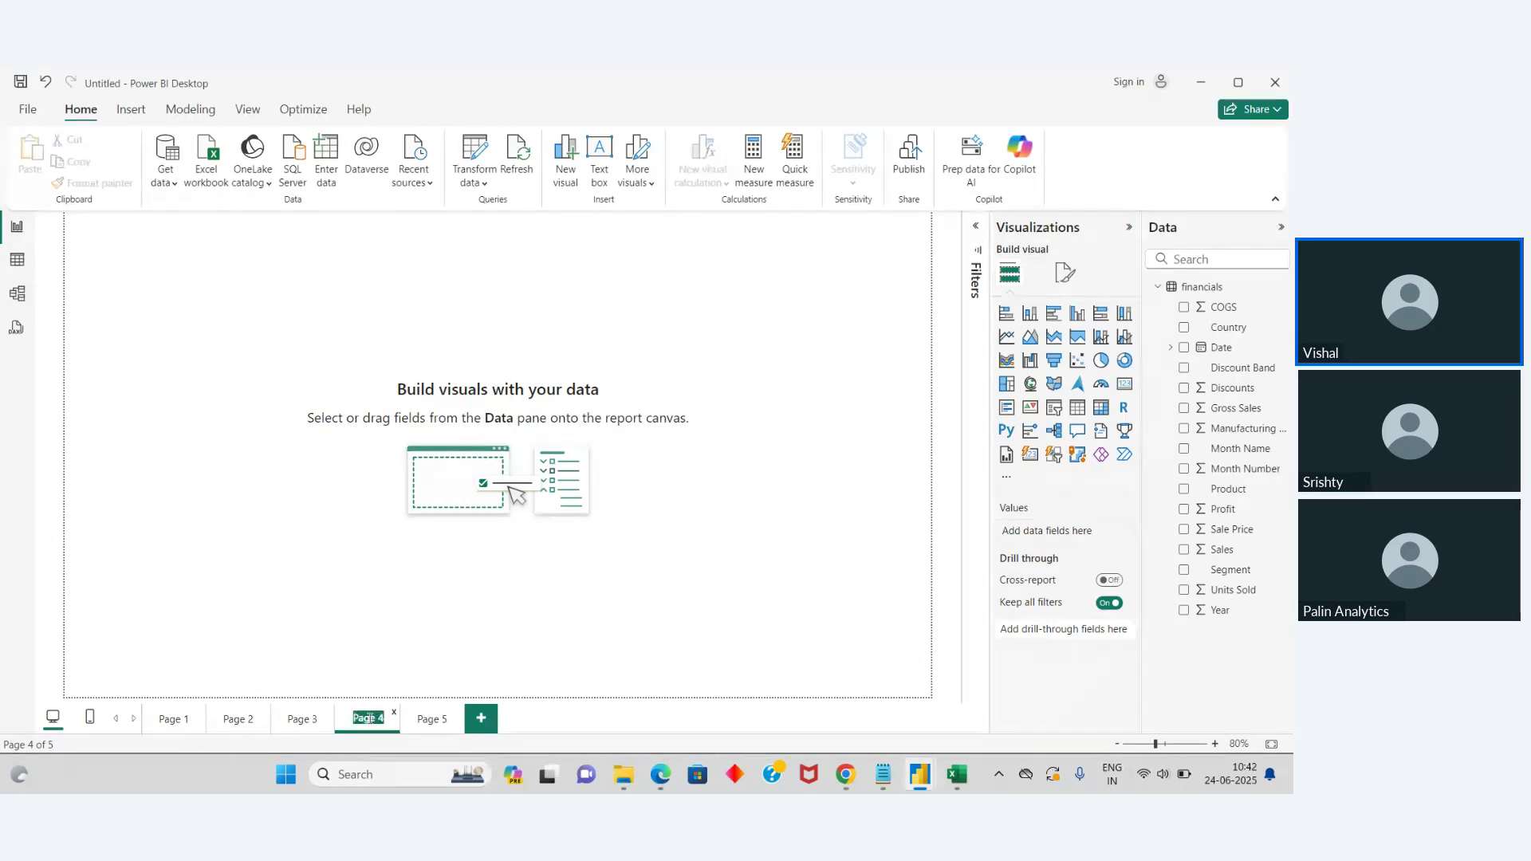
{"action": "key", "text": "BackSpace"}
{"action": "type", "text": "D1"}
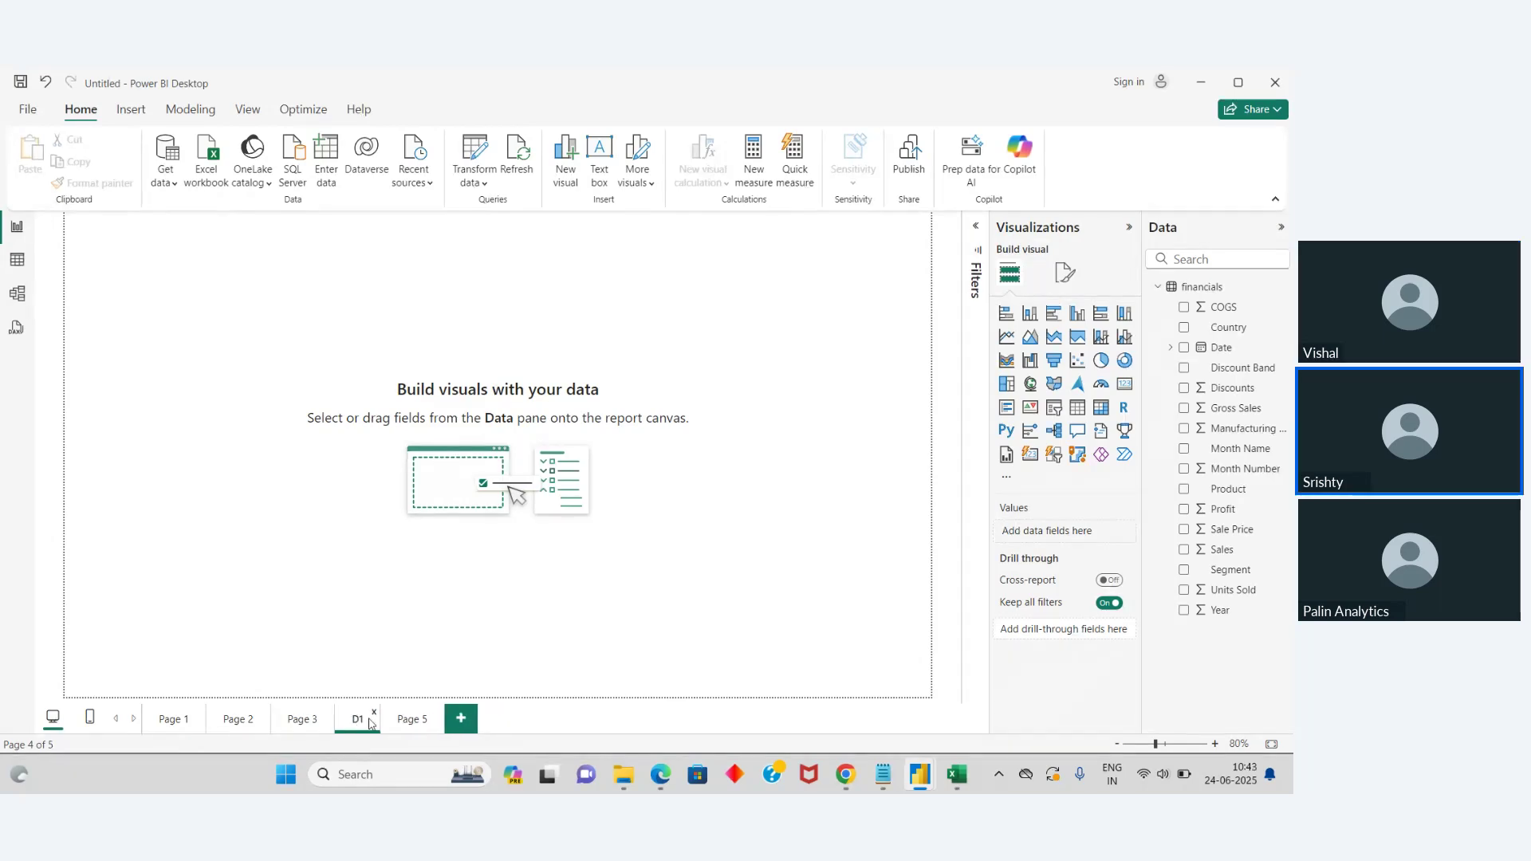
{"action": "left_click", "coordinate": [411, 720]}
{"action": "double_click", "coordinate": [411, 720]}
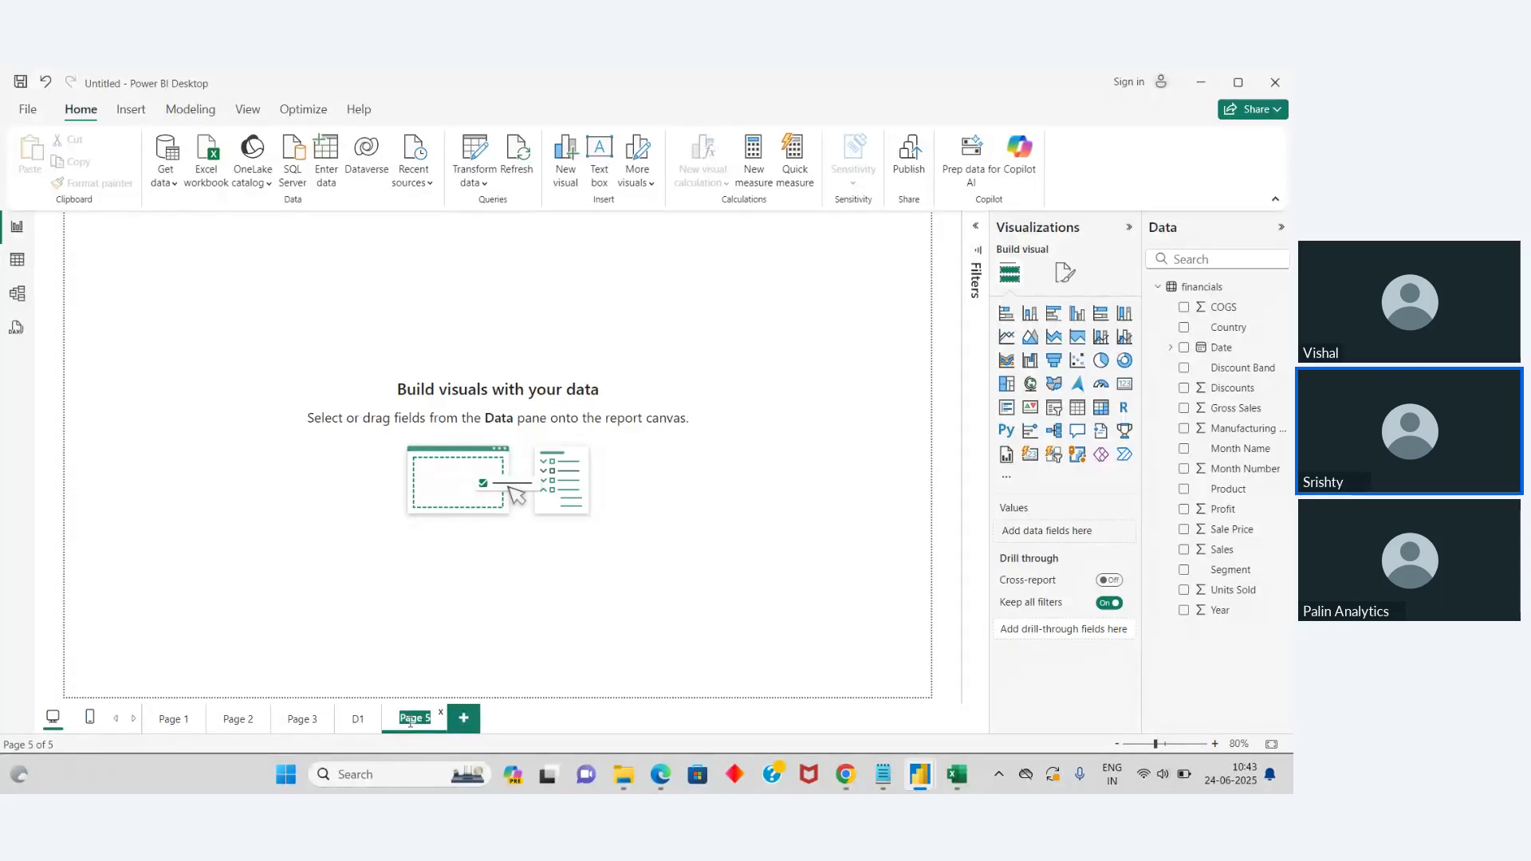
{"action": "type", "text": "D2"}
{"action": "key", "text": "Return"}
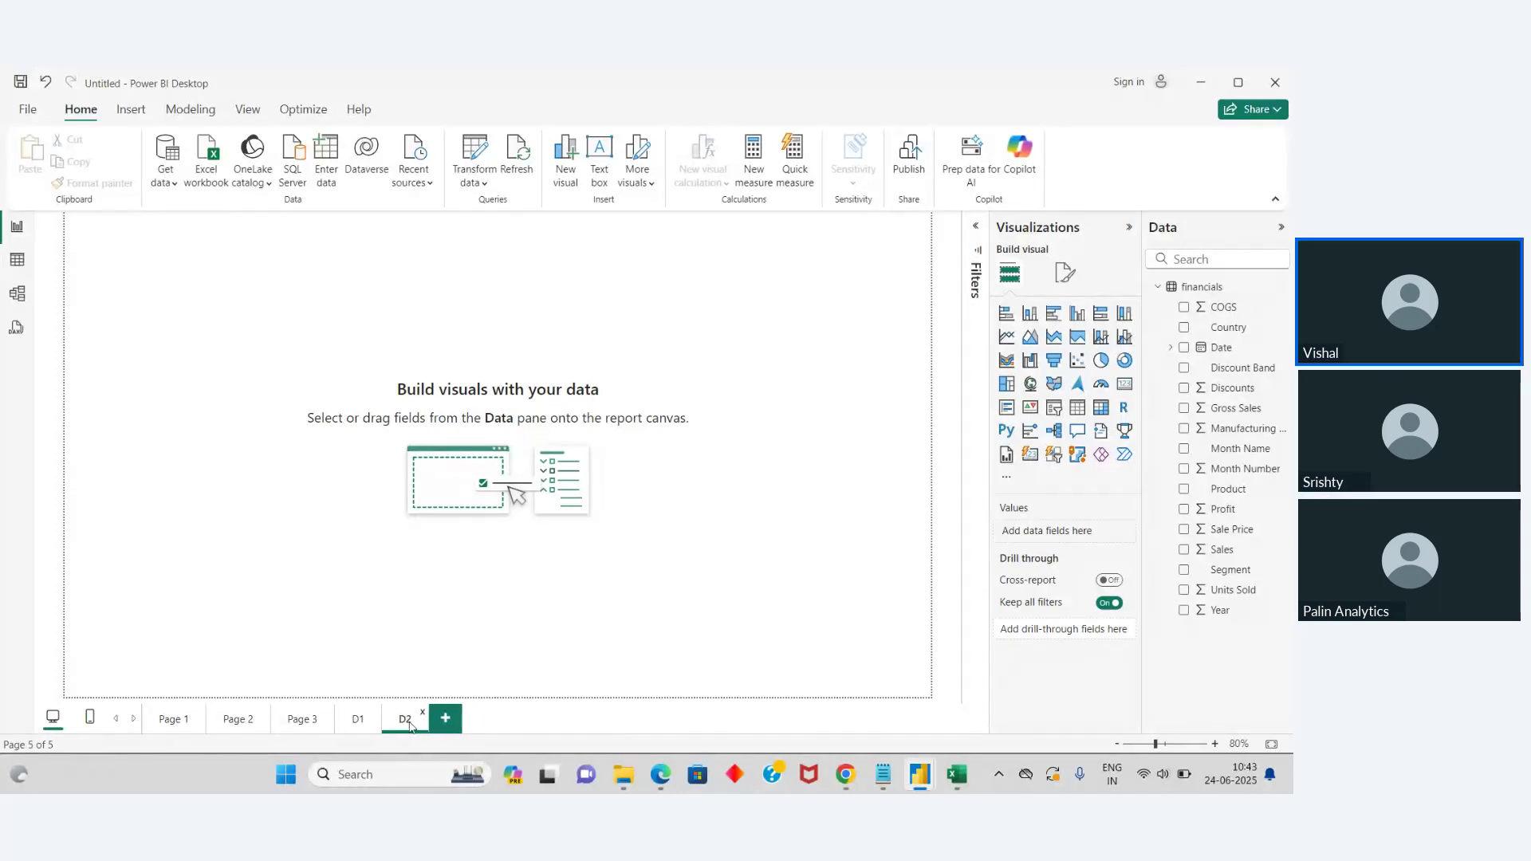
Step: Insert a stacked bar chart on page D1 and enlarge it from the page's upper-left corner to cover most of the canvas
{"action": "left_click", "coordinate": [357, 725]}
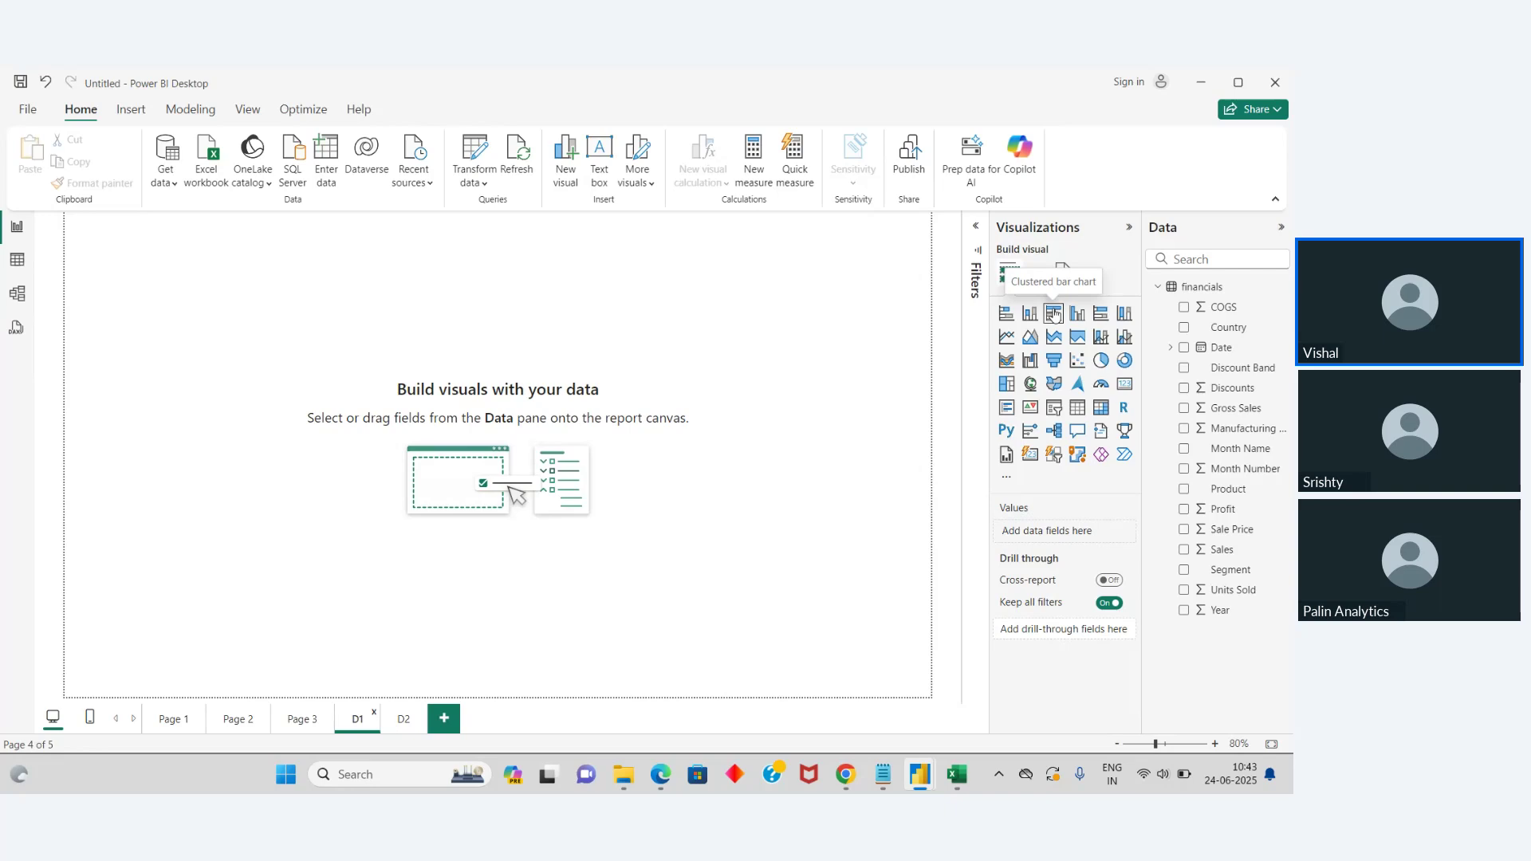
{"action": "left_click", "coordinate": [1011, 312]}
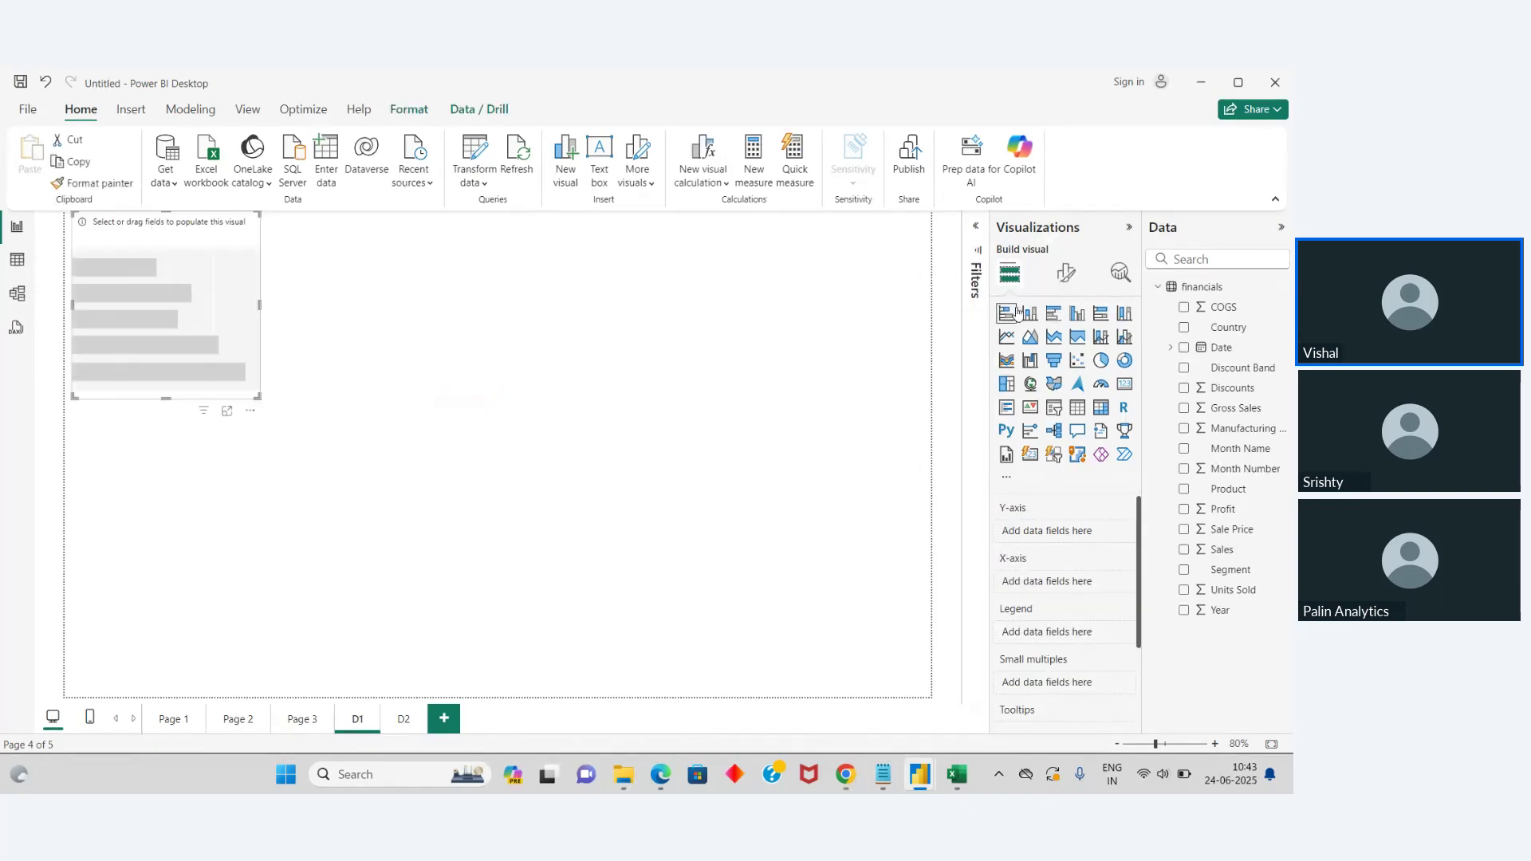
{"action": "left_click_drag", "start_coordinate": [253, 399], "coordinate": [860, 668]}
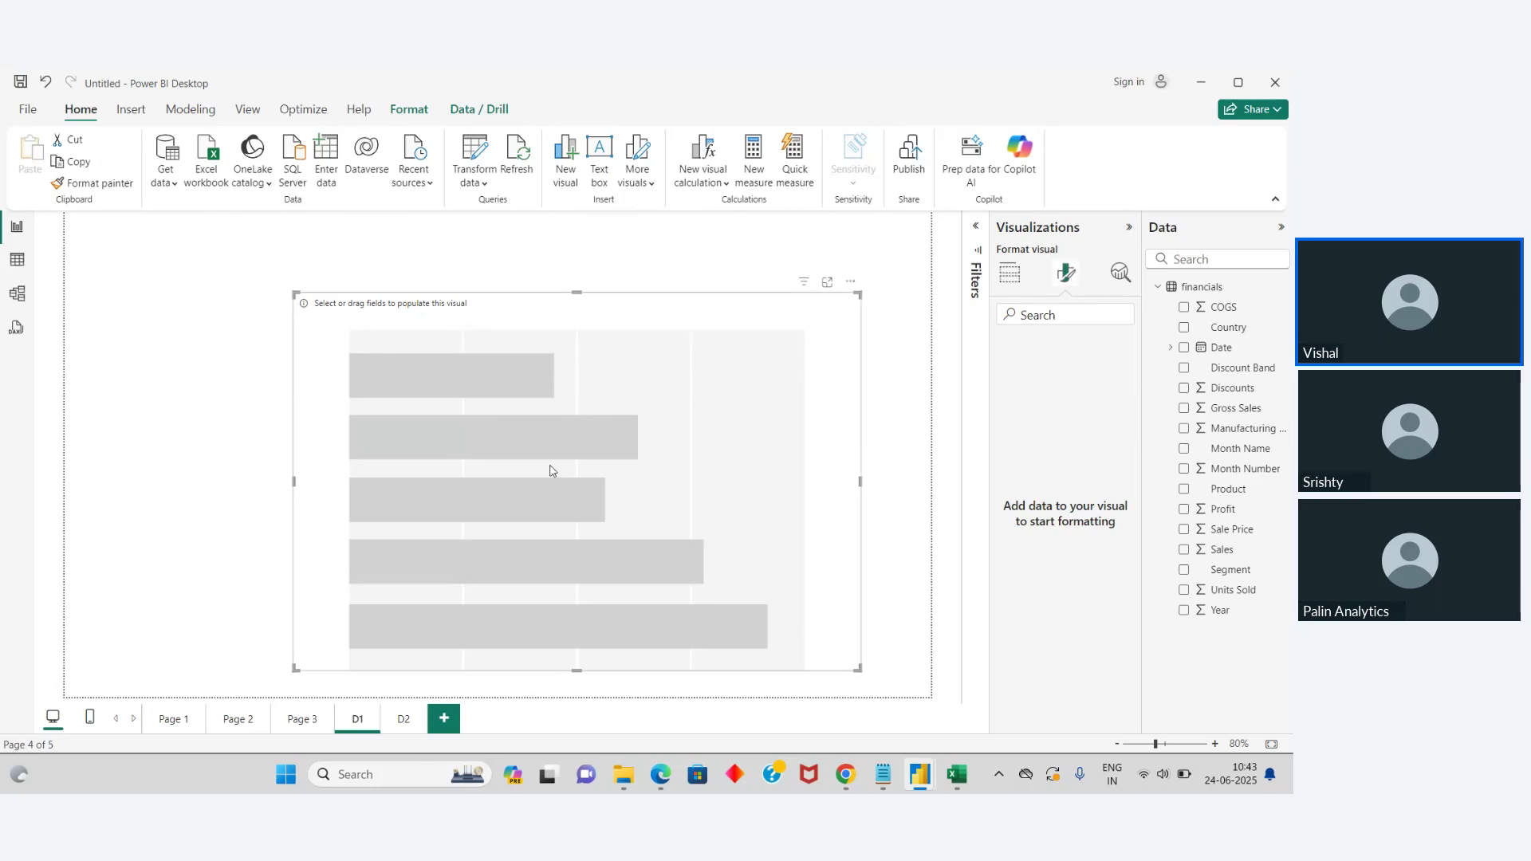
{"action": "left_click_drag", "start_coordinate": [272, 288], "coordinate": [46, 220]}
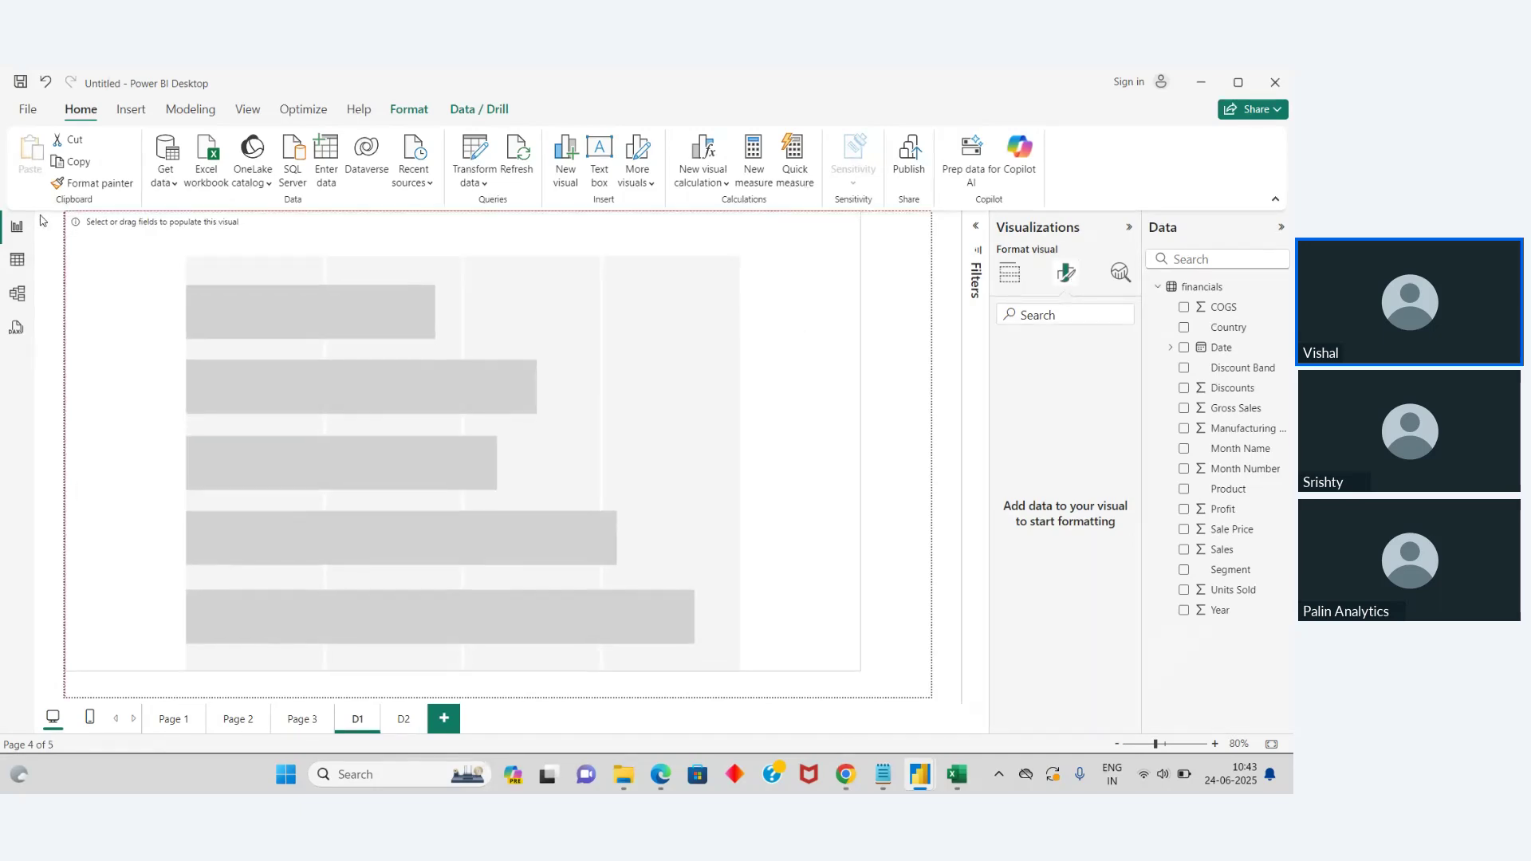
{"action": "mouse_move", "coordinate": [861, 676]}
{"action": "left_mouse_down"}
{"action": "mouse_move", "coordinate": [881, 671]}
{"action": "mouse_move", "coordinate": [861, 673]}
{"action": "left_mouse_up"}
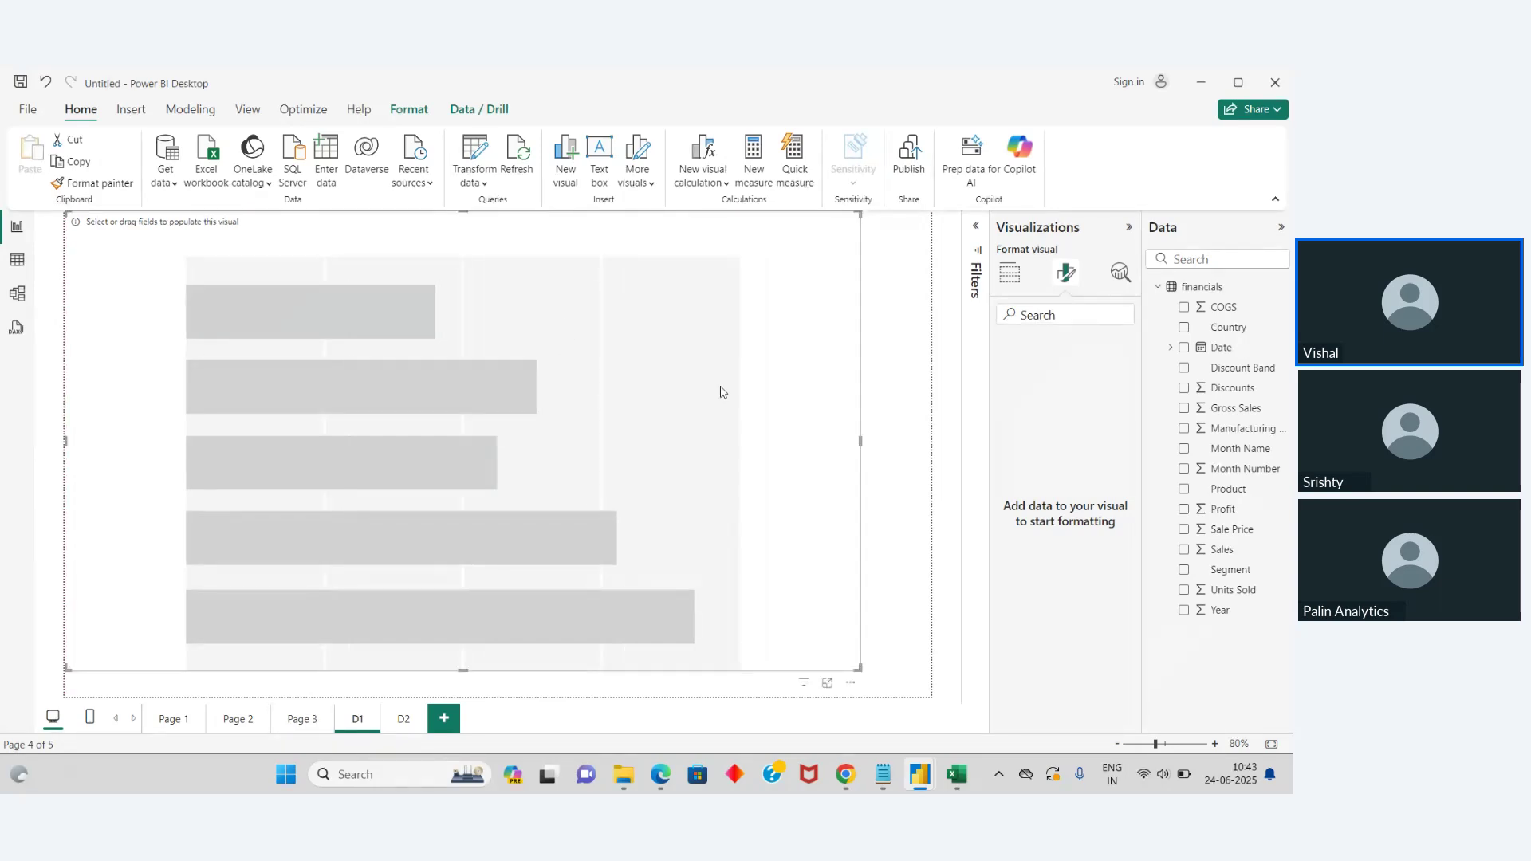
{"action": "left_click", "coordinate": [1009, 275]}
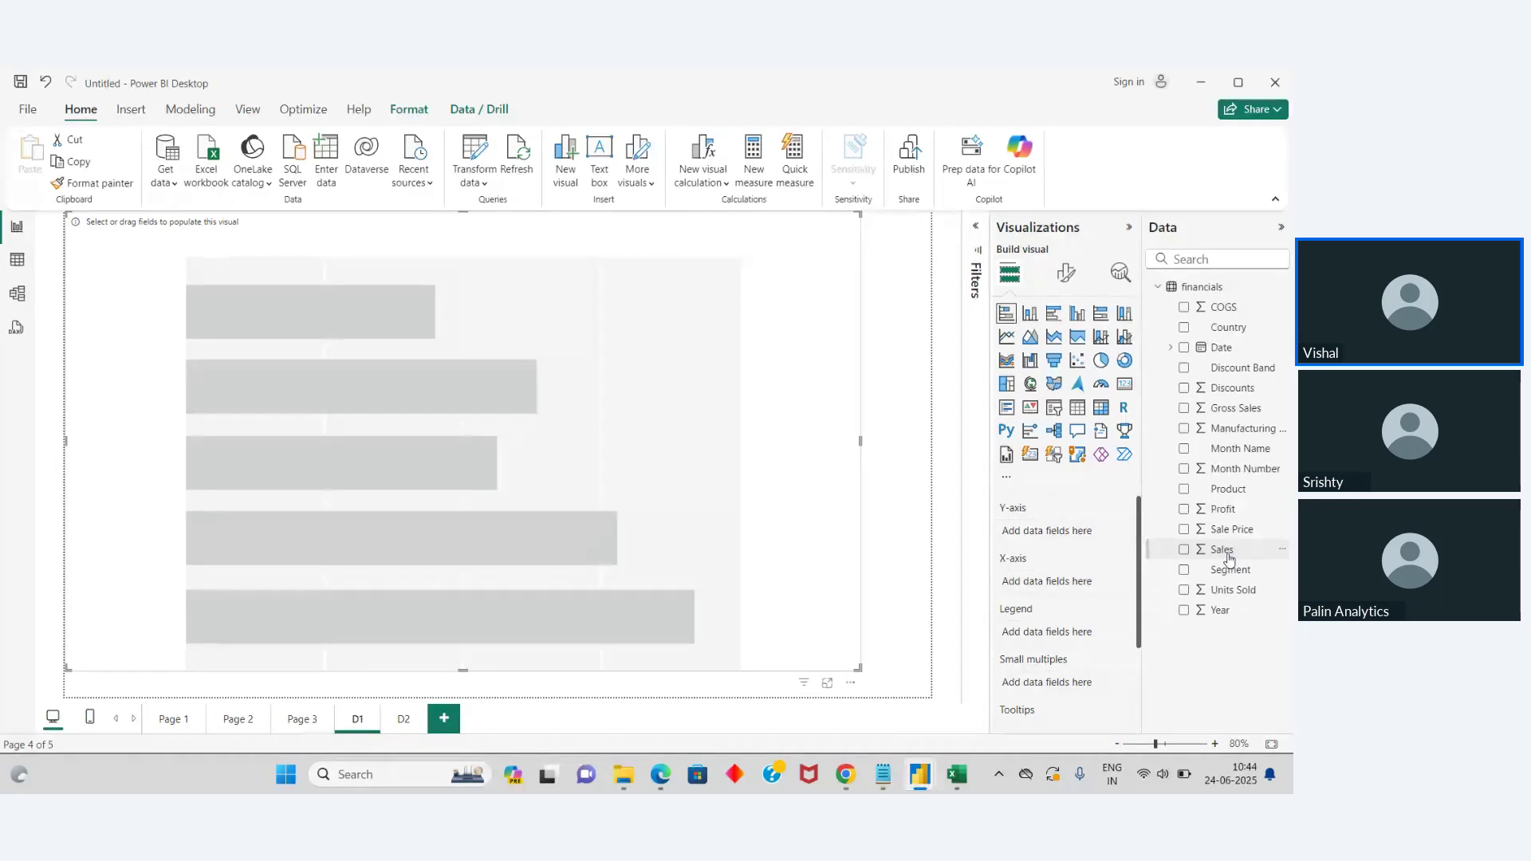
{"action": "left_click_drag", "start_coordinate": [1228, 558], "coordinate": [1072, 538]}
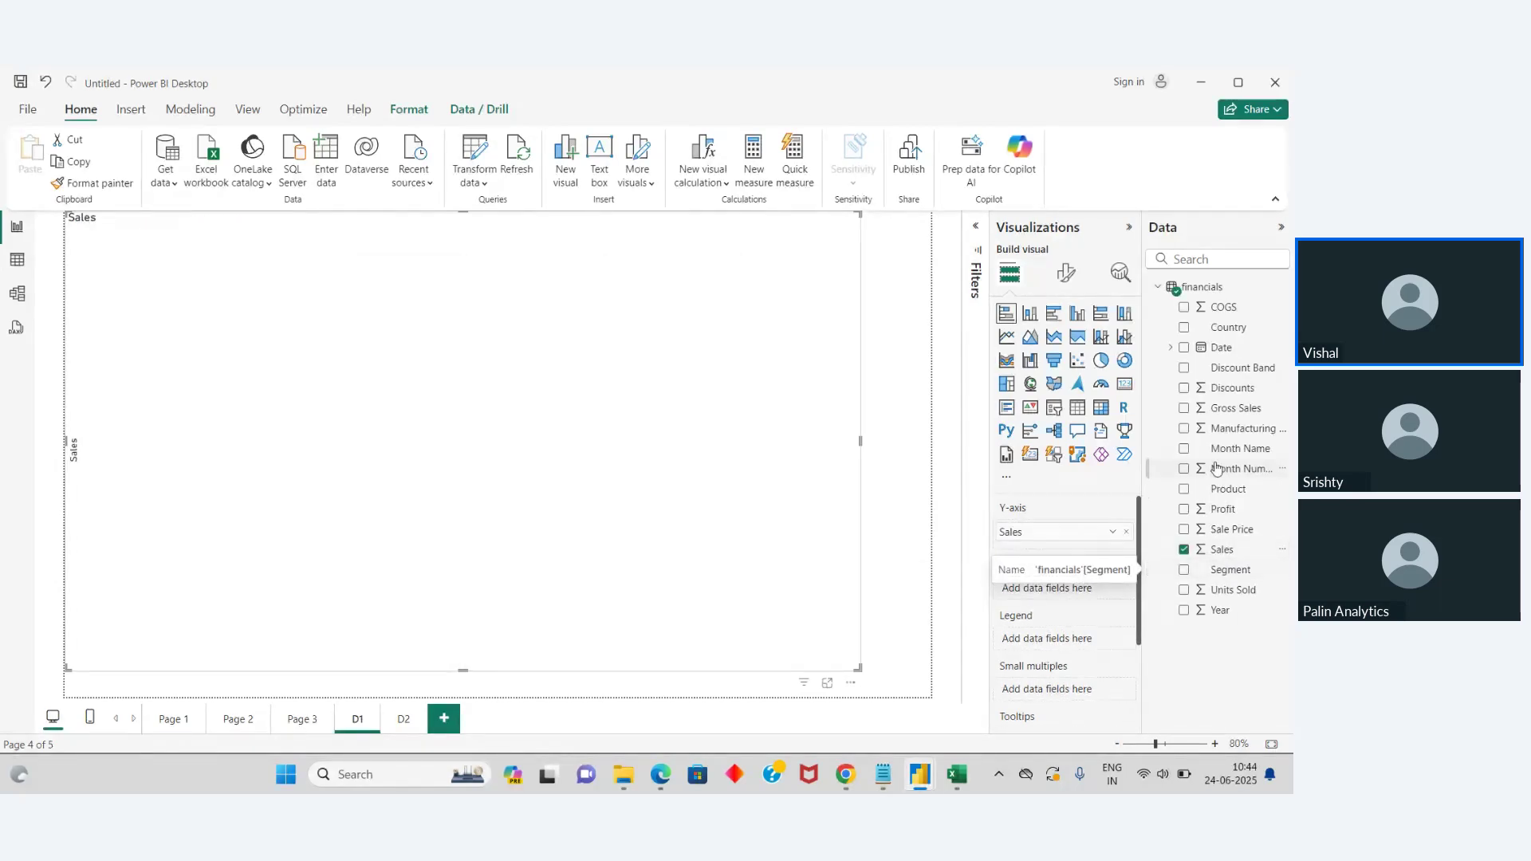
{"action": "left_click_drag", "start_coordinate": [1223, 572], "coordinate": [1074, 590]}
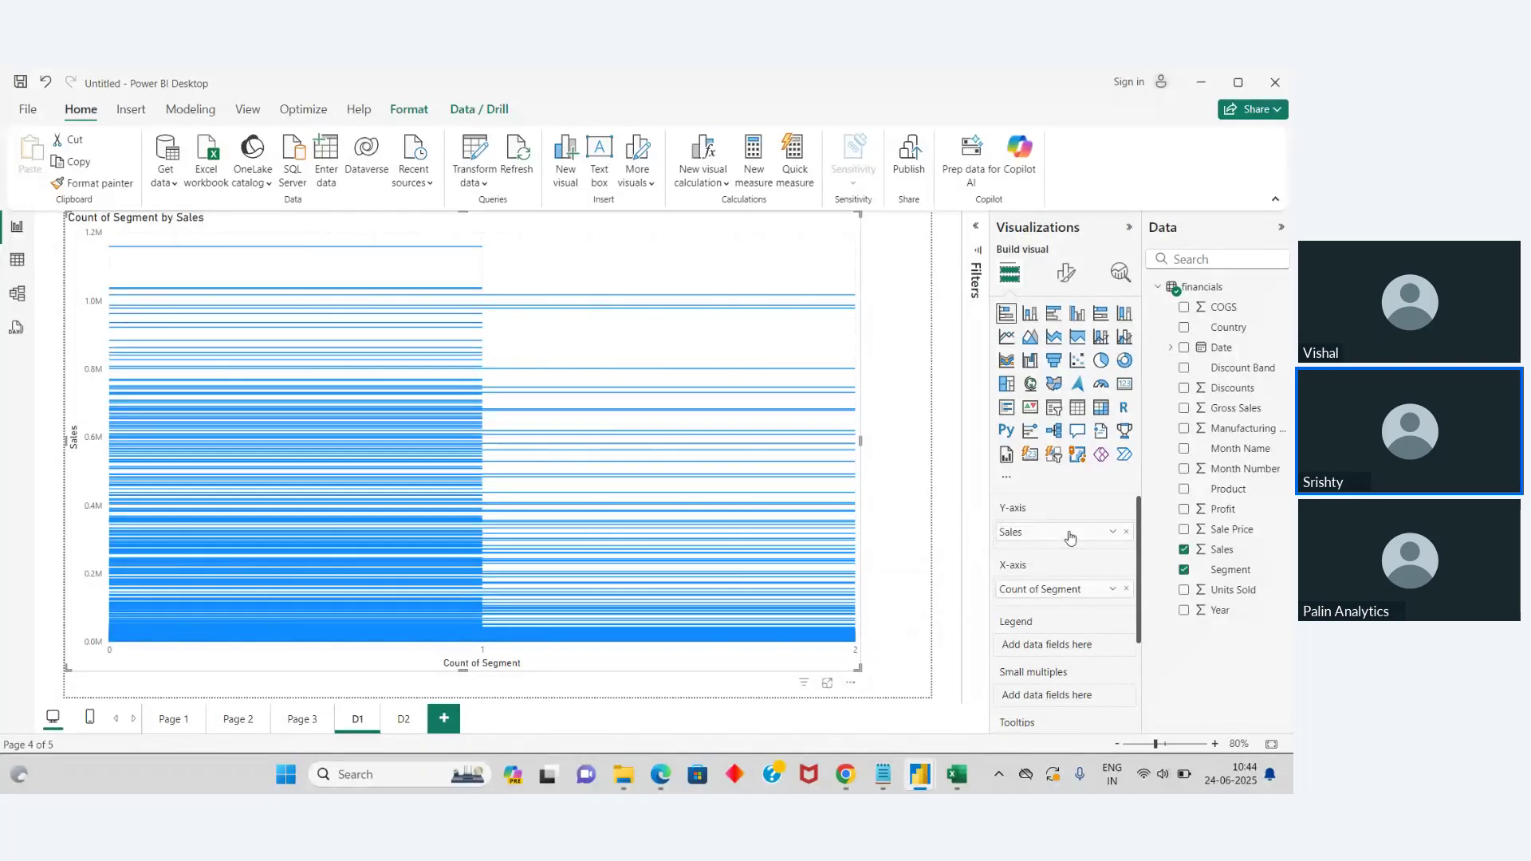
{"action": "left_click", "coordinate": [1112, 533]}
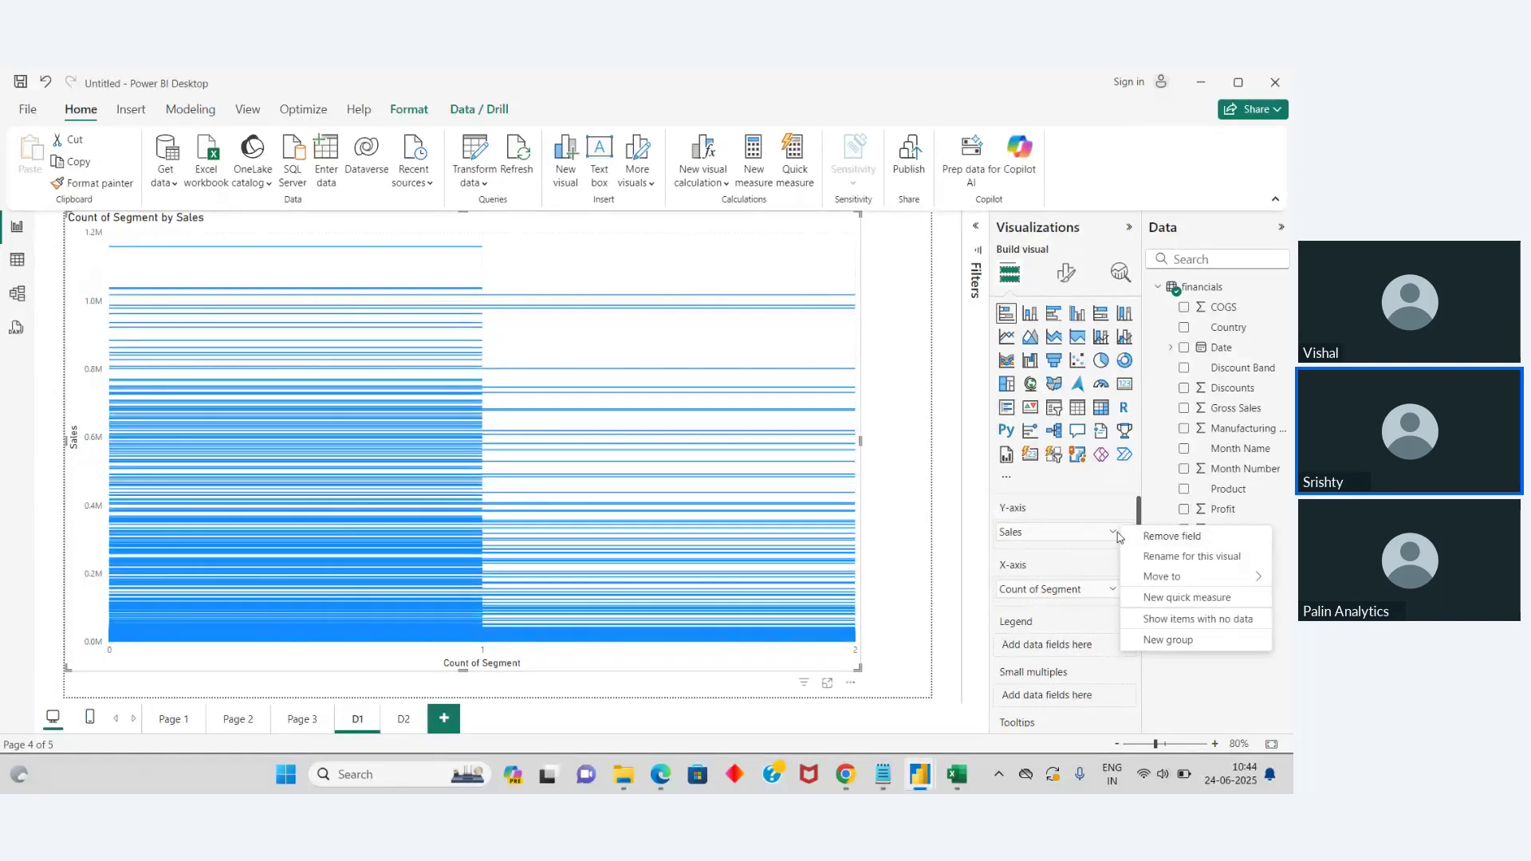
{"action": "left_click", "coordinate": [1158, 537]}
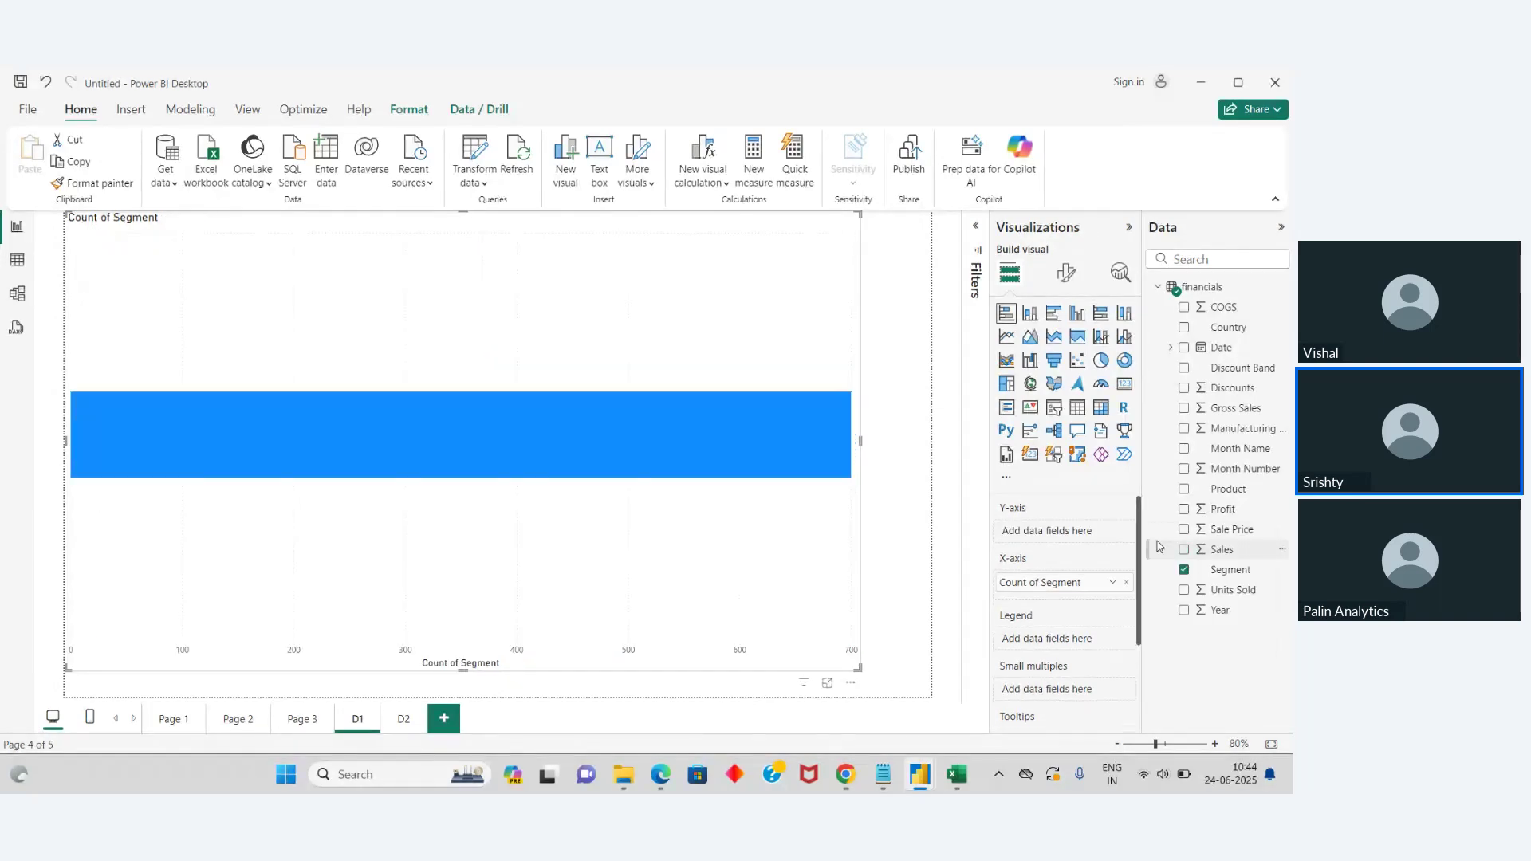
{"action": "left_click", "coordinate": [1128, 584]}
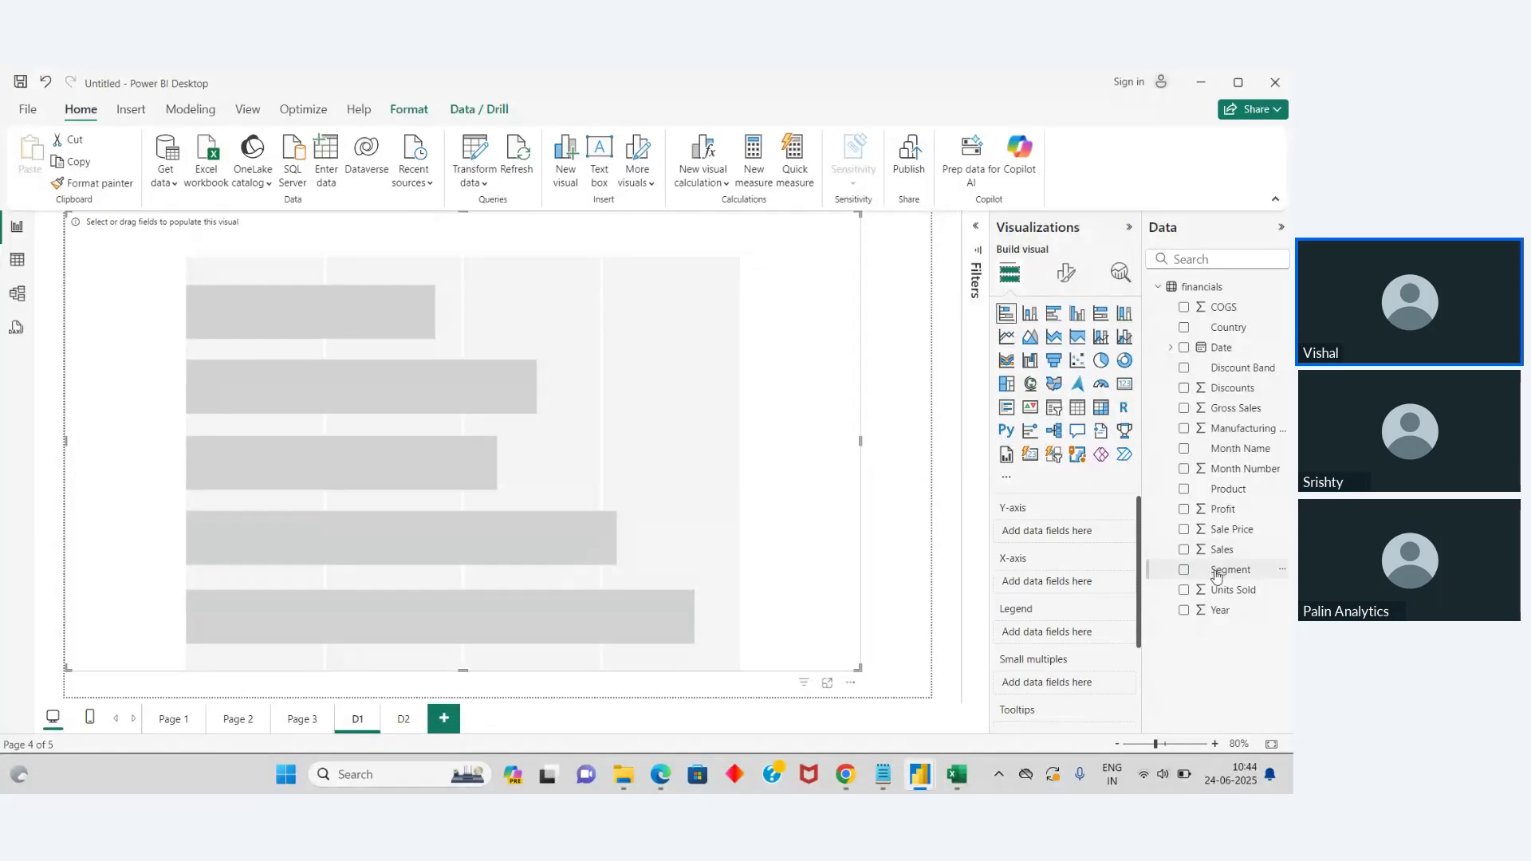
Step: Assign Segment to the Y-axis and Sales to the X-axis of the stacked bar chart on page D1
{"action": "left_click_drag", "start_coordinate": [1215, 575], "coordinate": [1053, 531]}
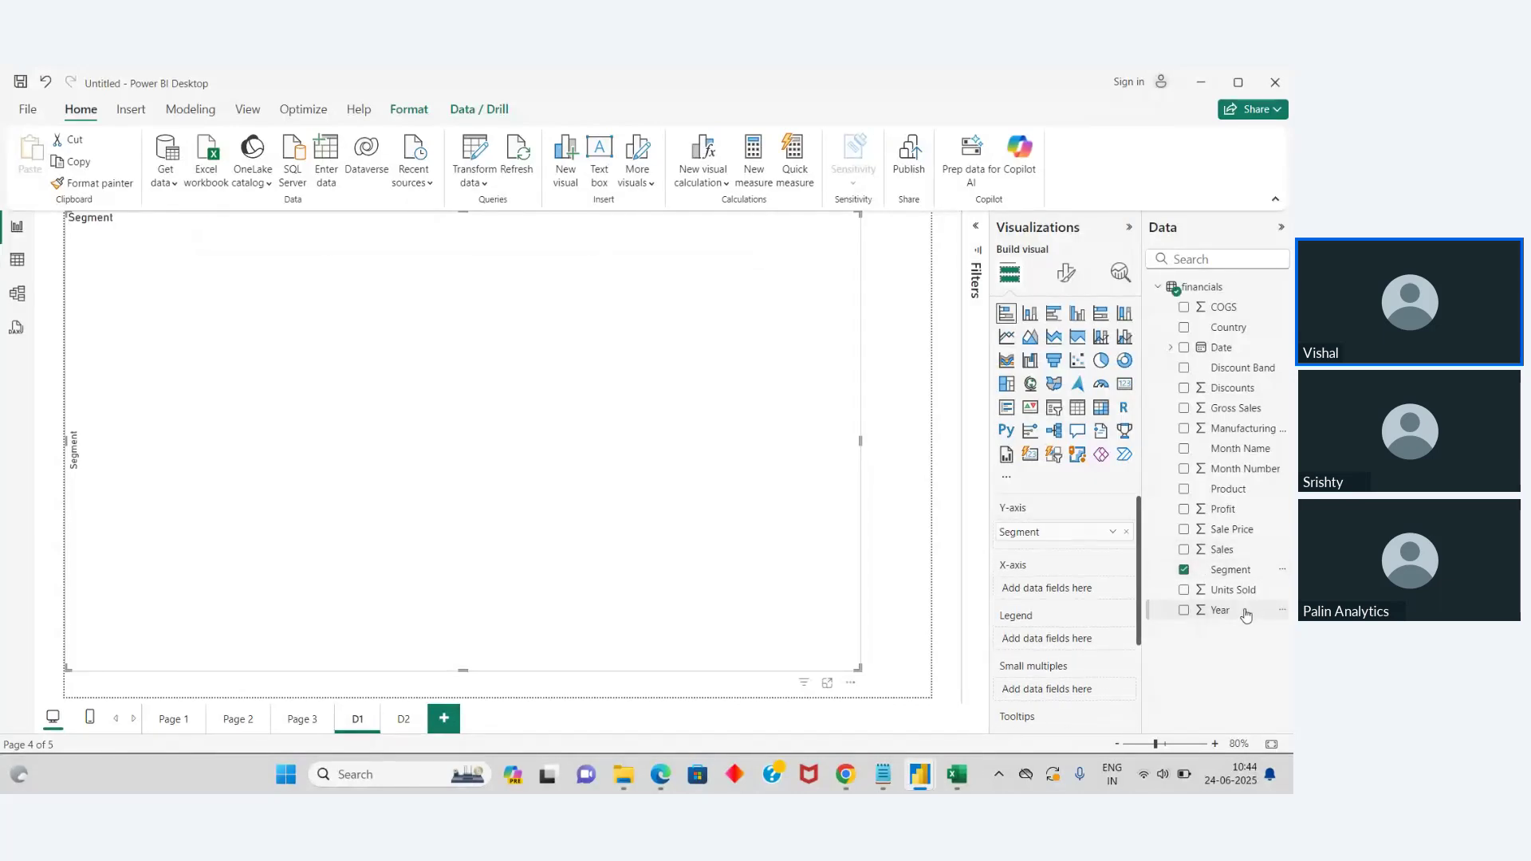
{"action": "left_click_drag", "start_coordinate": [1214, 549], "coordinate": [1061, 597]}
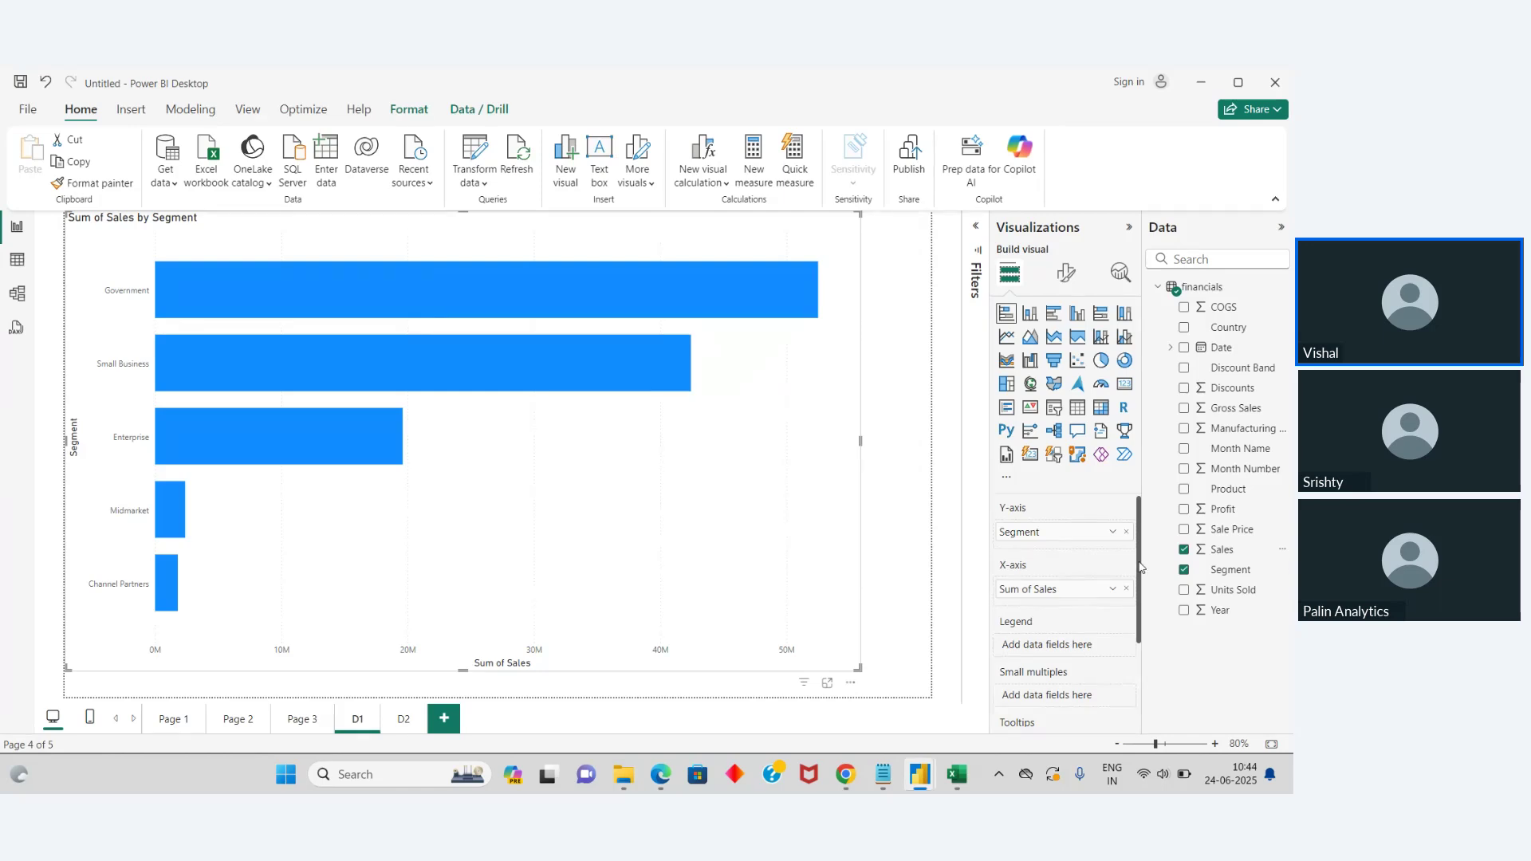
{"action": "scroll", "coordinate": [1140, 568], "scroll_direction": "down", "scroll_amount": 5}
{"action": "scroll", "coordinate": [1136, 558], "scroll_direction": "up", "scroll_amount": 3}
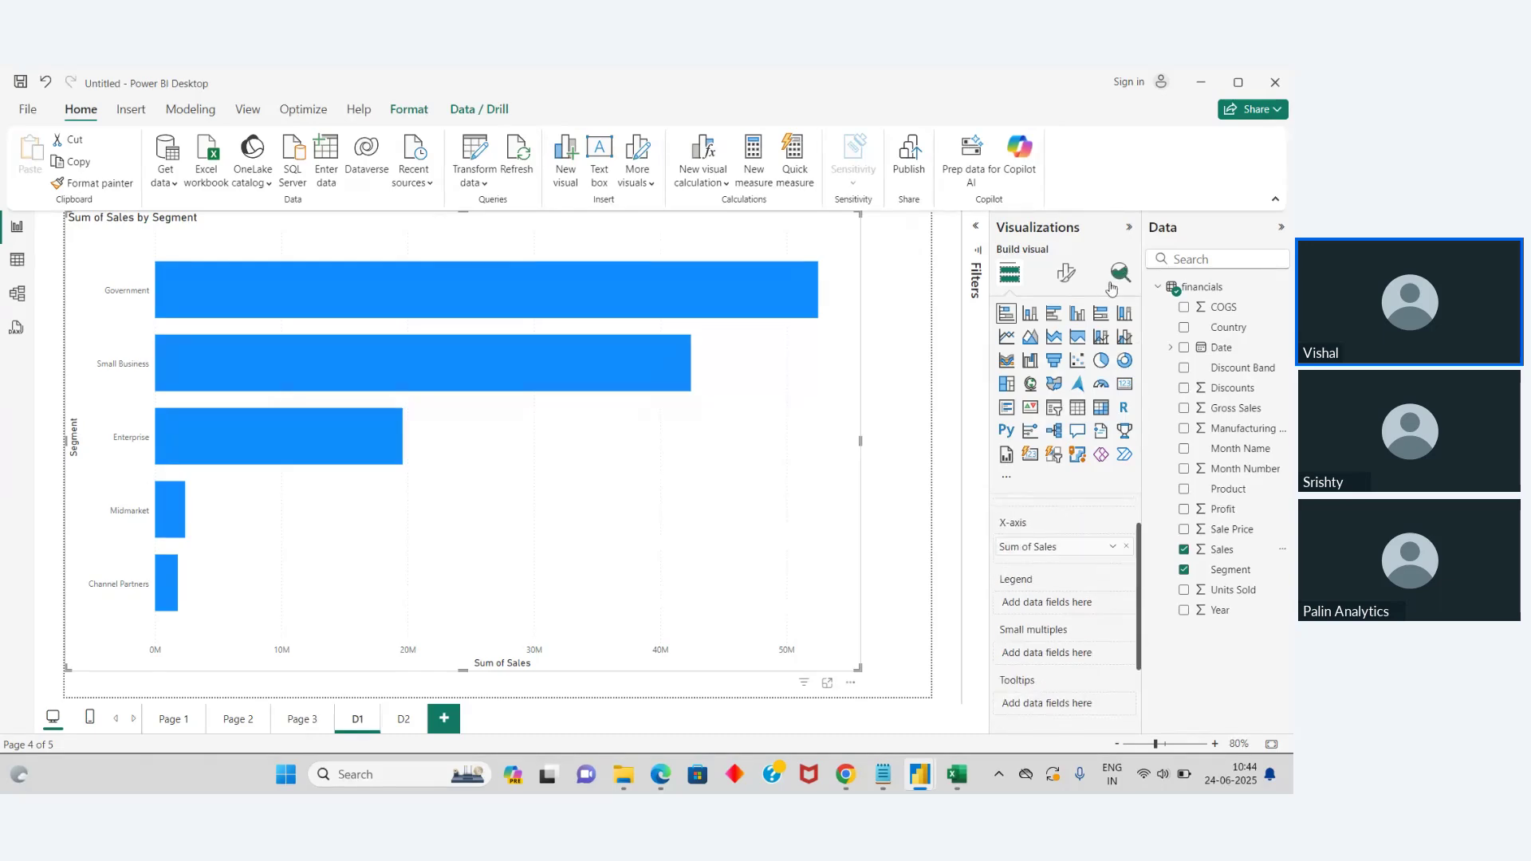
Step: Turn on data labels for the Sales by Segment bar chart on page D1
{"action": "left_click", "coordinate": [1066, 272]}
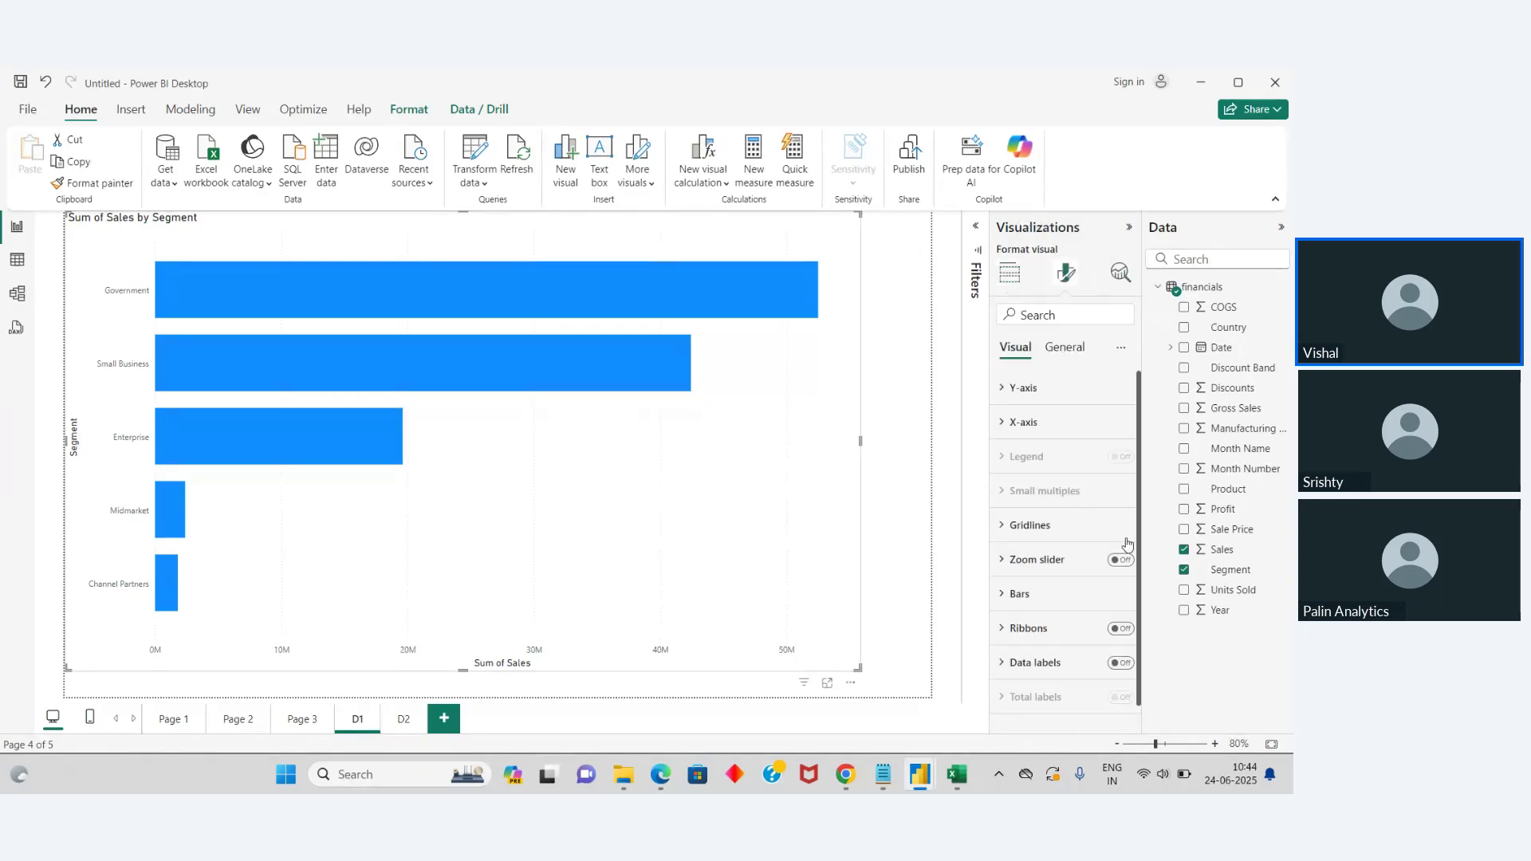
{"action": "left_click", "coordinate": [1123, 663]}
{"action": "scroll", "coordinate": [1151, 701], "scroll_direction": "down", "scroll_amount": 1}
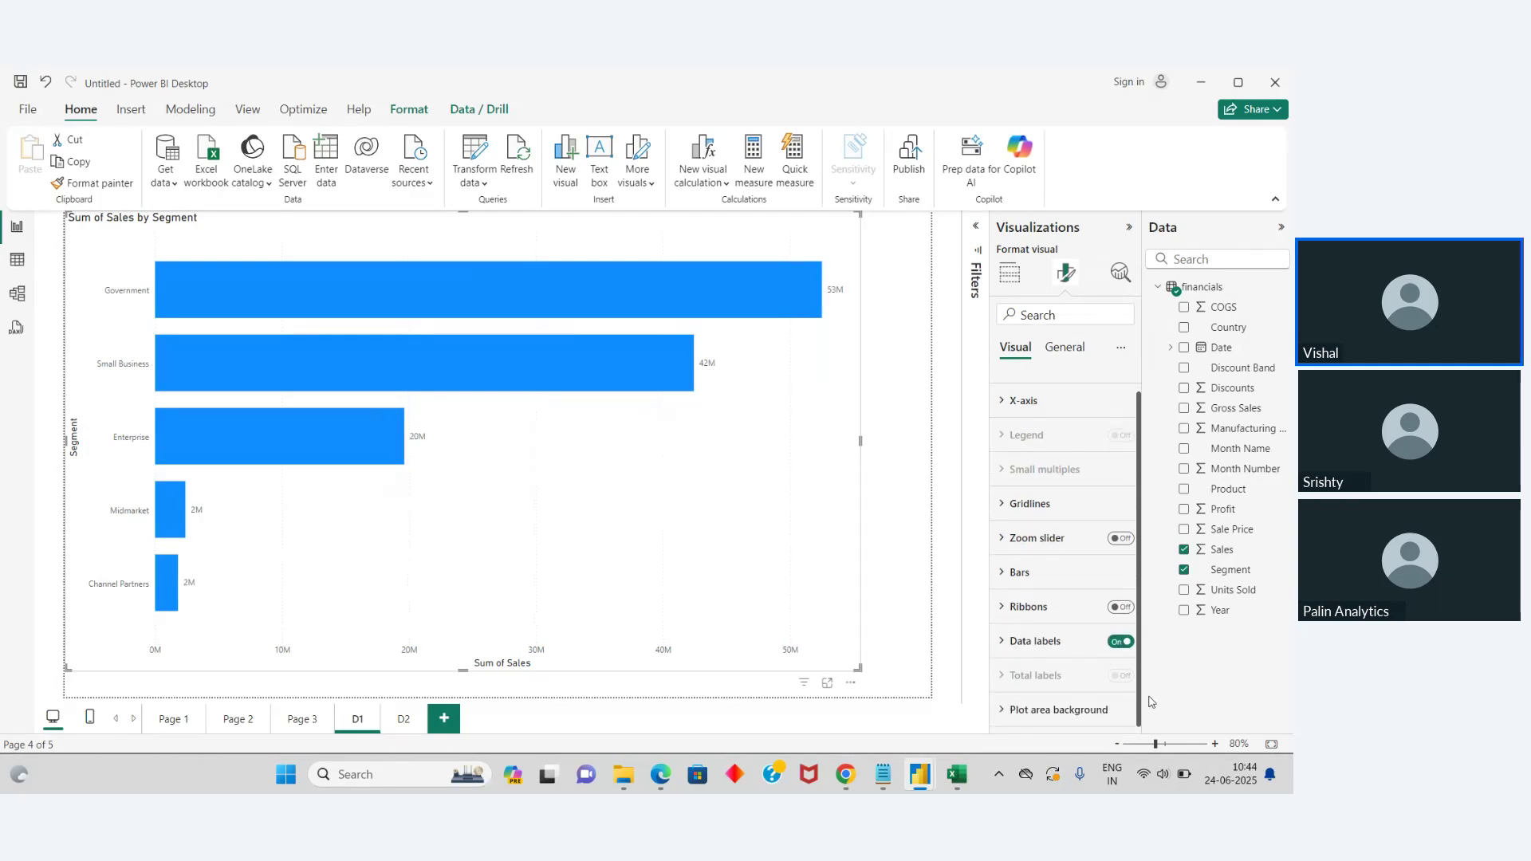
Step: Set the display units of the bar chart's data label values to Thousands
{"action": "left_click", "coordinate": [1003, 643]}
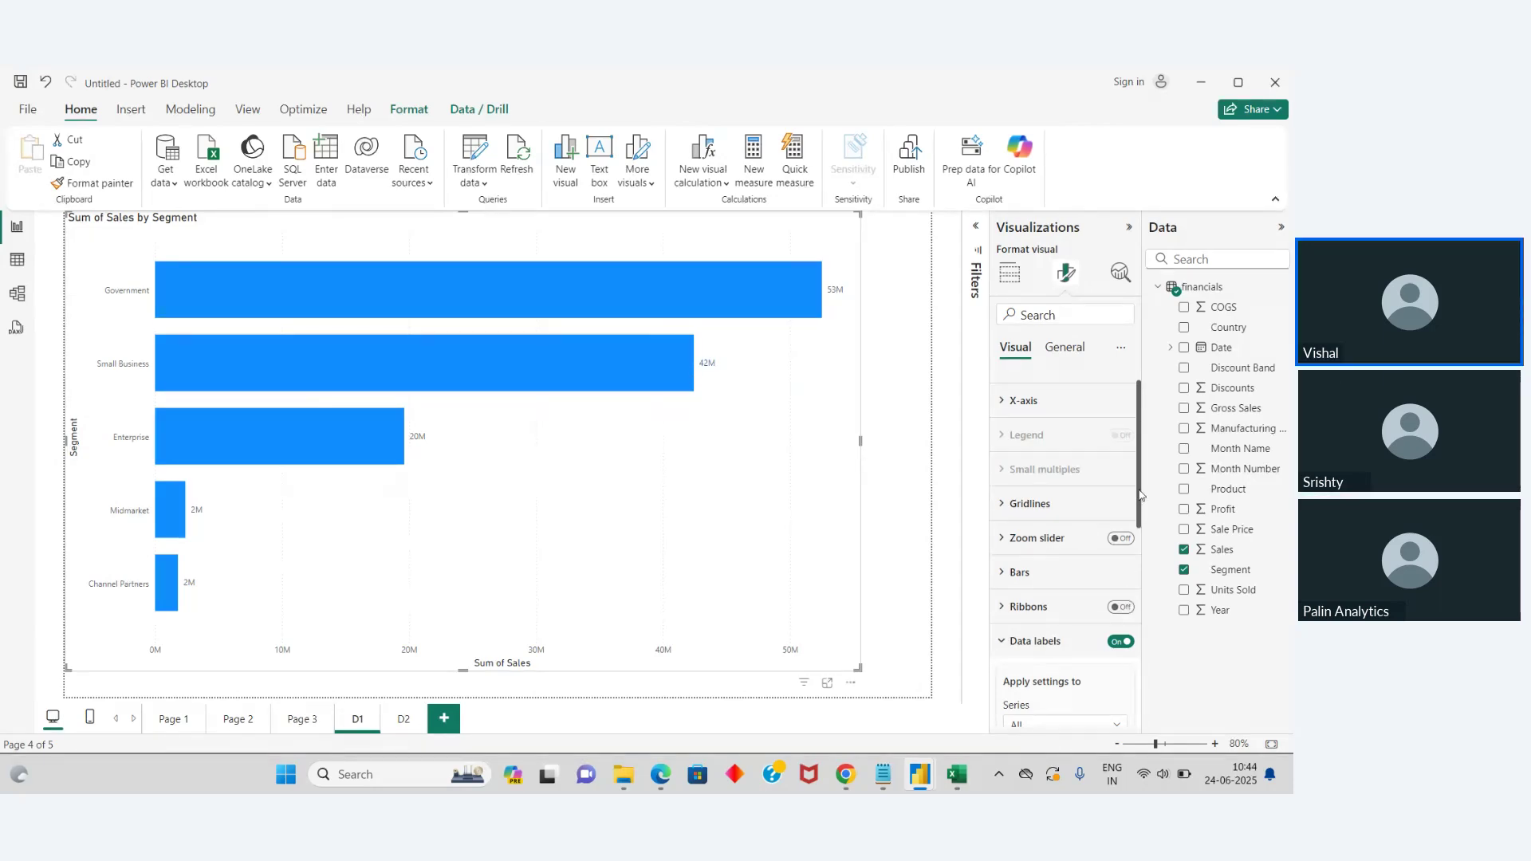
{"action": "left_click_drag", "start_coordinate": [1140, 494], "coordinate": [1152, 594]}
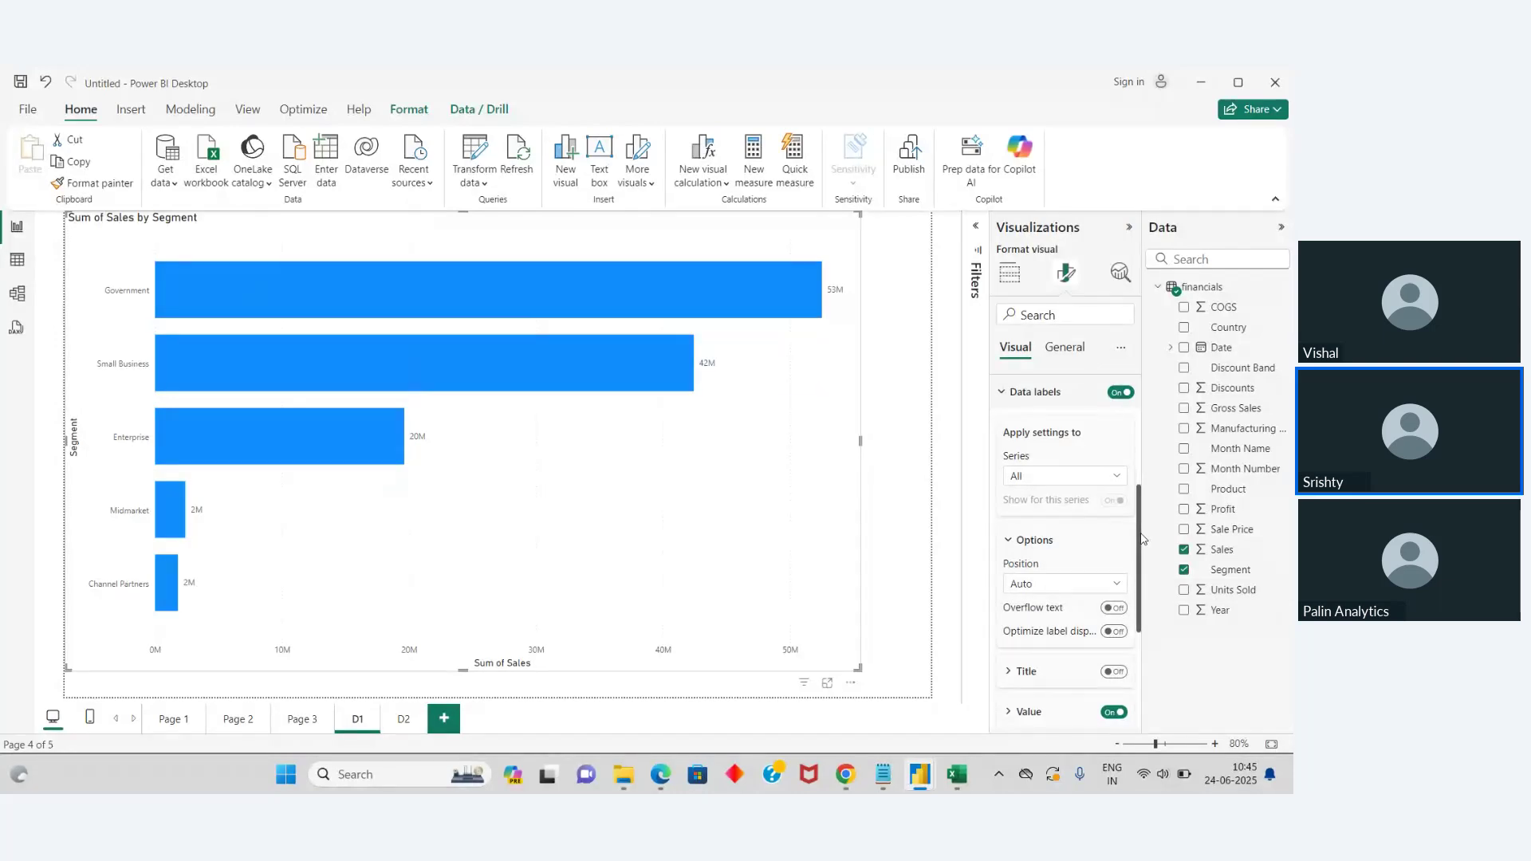
{"action": "scroll", "coordinate": [1142, 539], "scroll_direction": "down", "scroll_amount": 3}
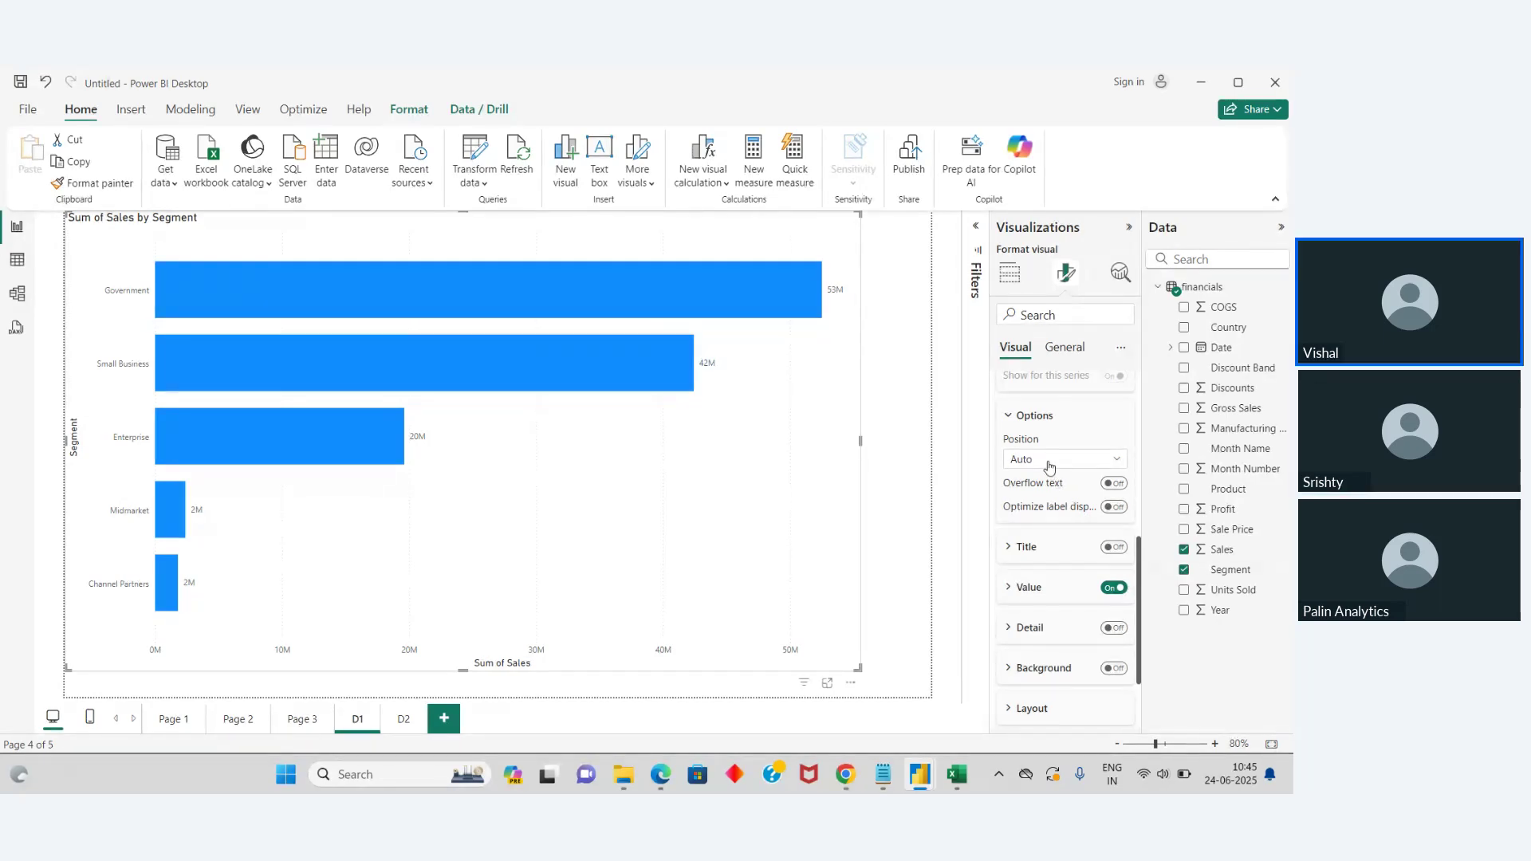
{"action": "left_click", "coordinate": [1011, 588]}
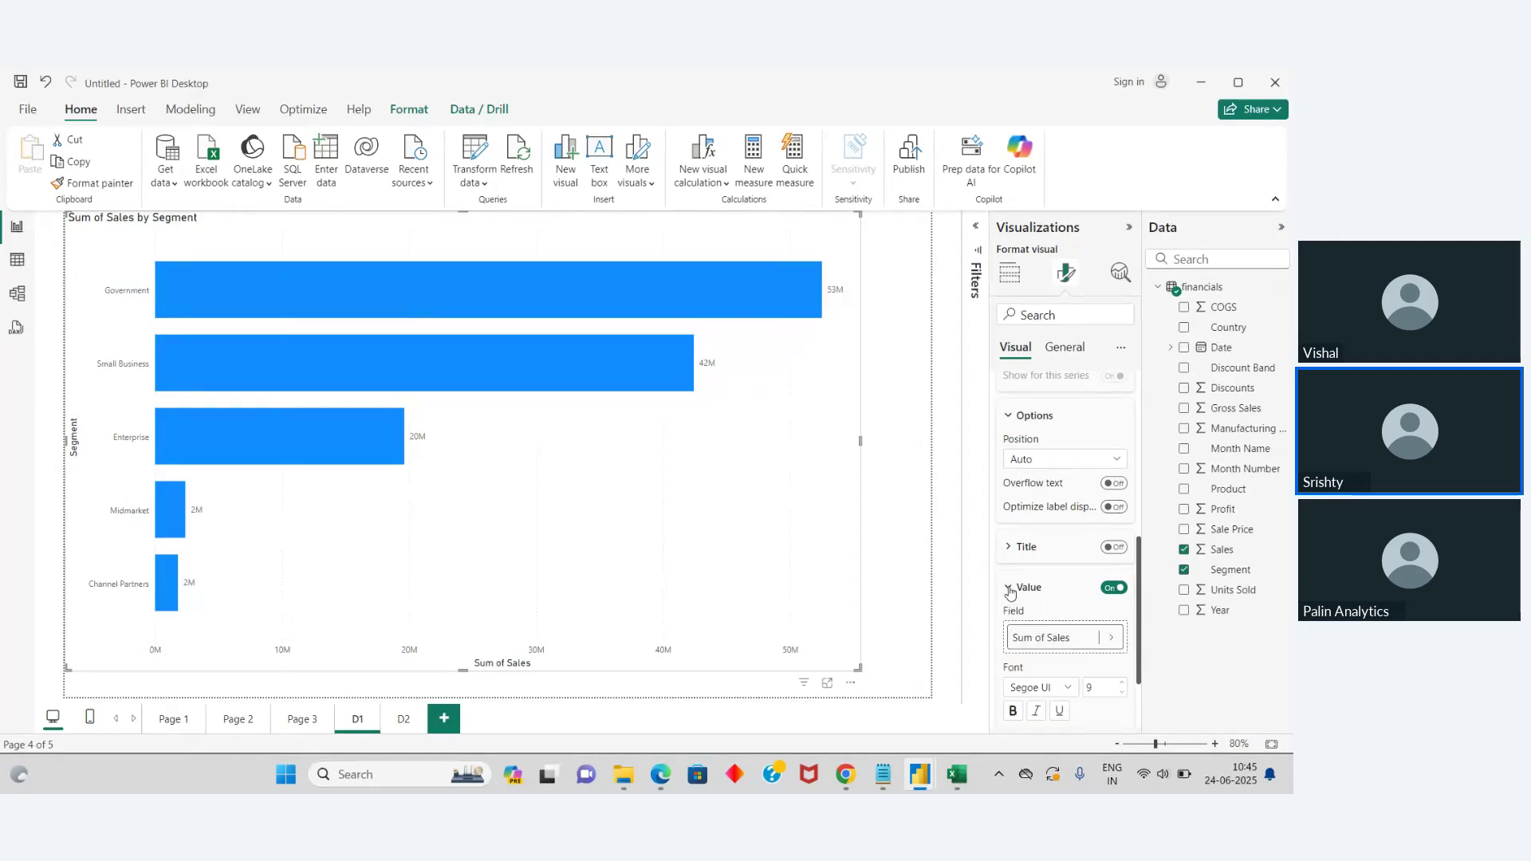
{"action": "left_click_drag", "start_coordinate": [1142, 566], "coordinate": [1142, 643]}
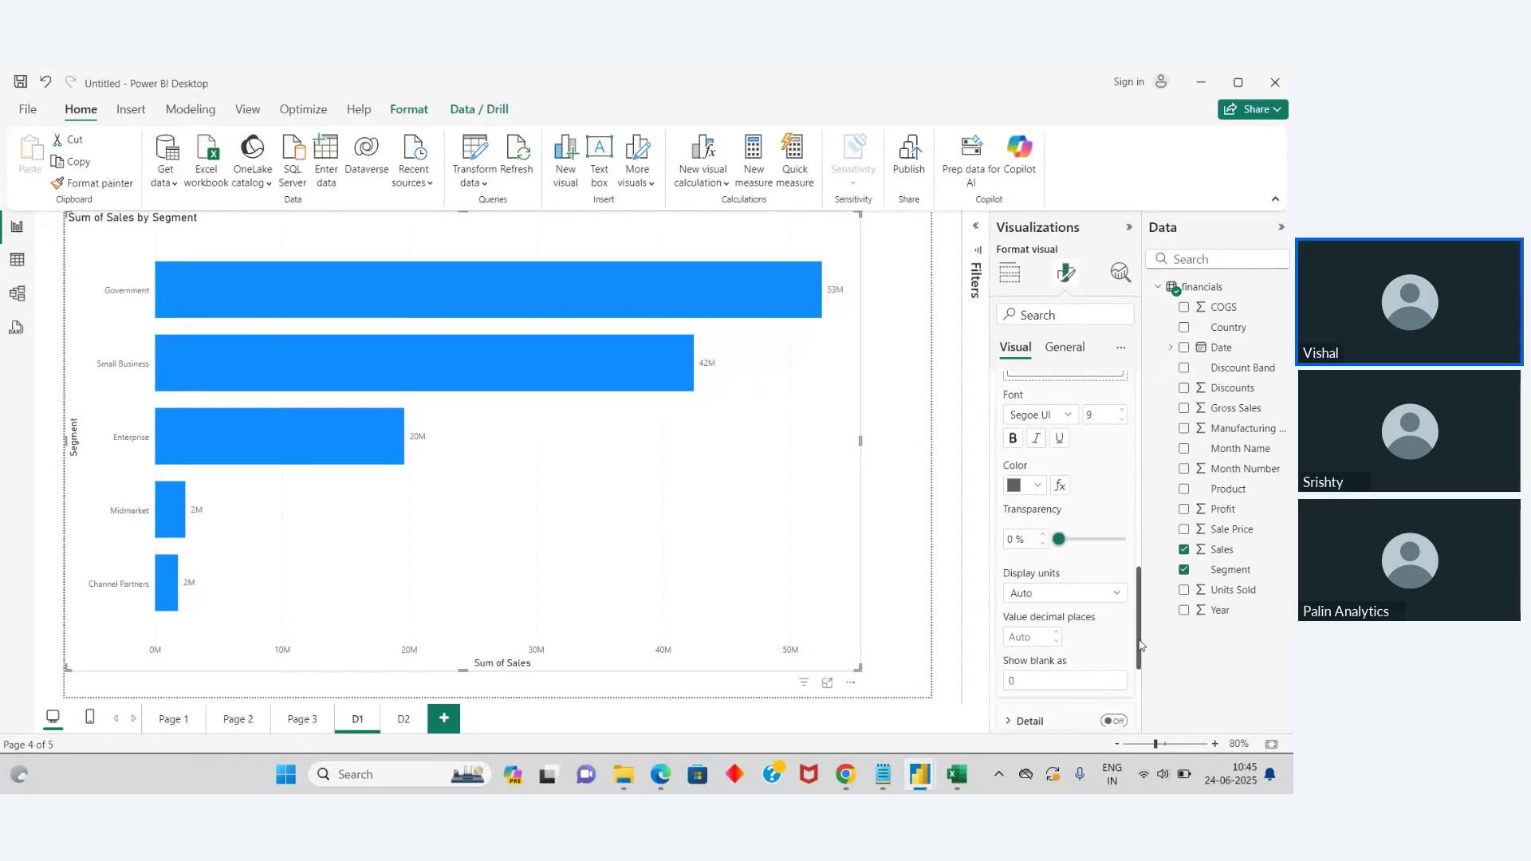
{"action": "left_click", "coordinate": [1043, 597]}
{"action": "left_click", "coordinate": [1045, 654]}
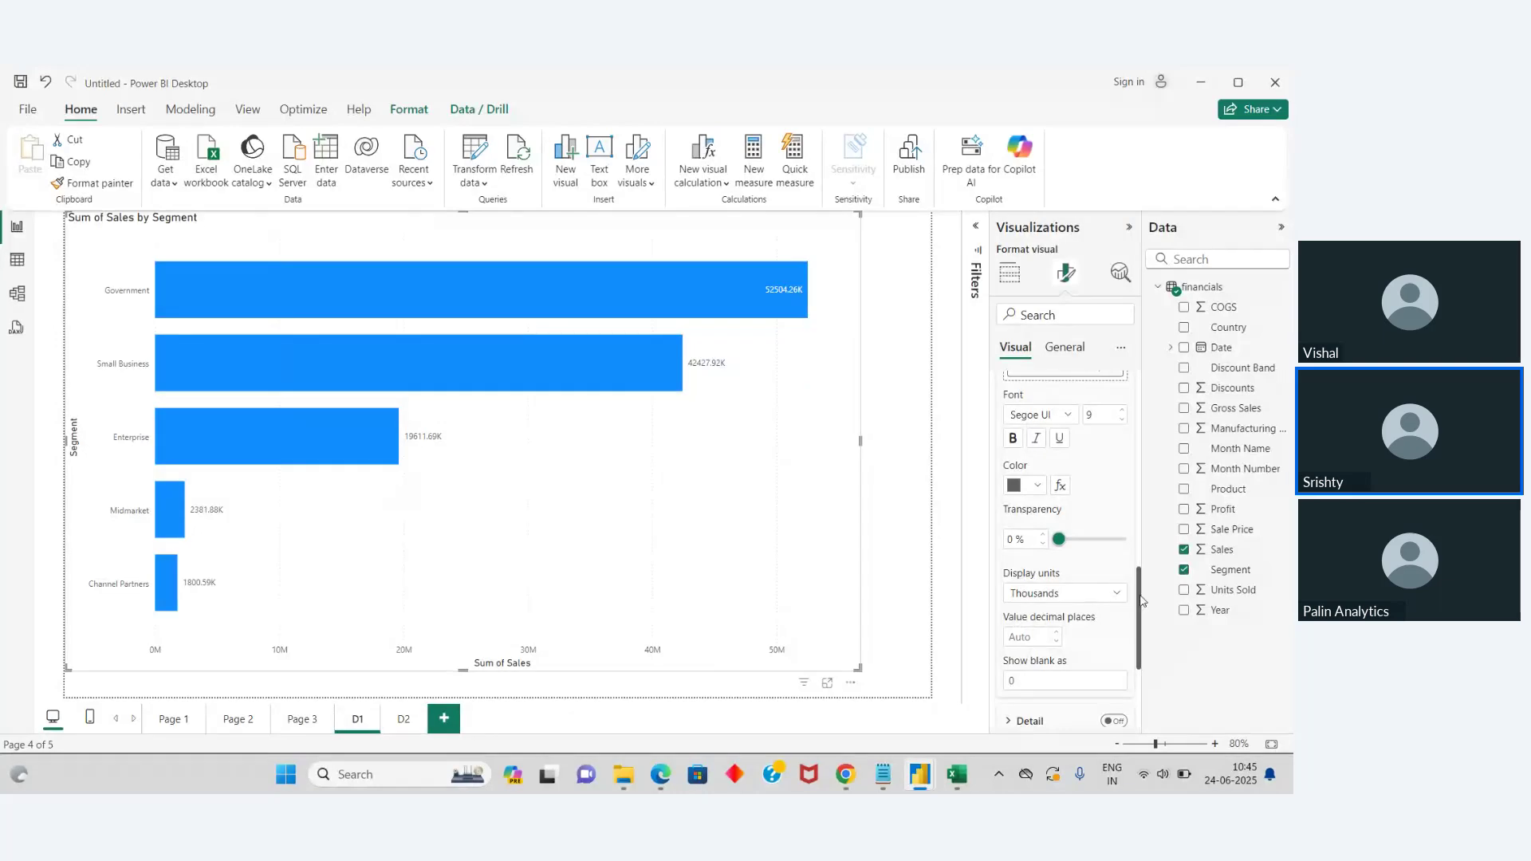
Step: Make the bar chart's data label values bold with a font size of 12
{"action": "left_click_drag", "start_coordinate": [1141, 600], "coordinate": [1140, 470]}
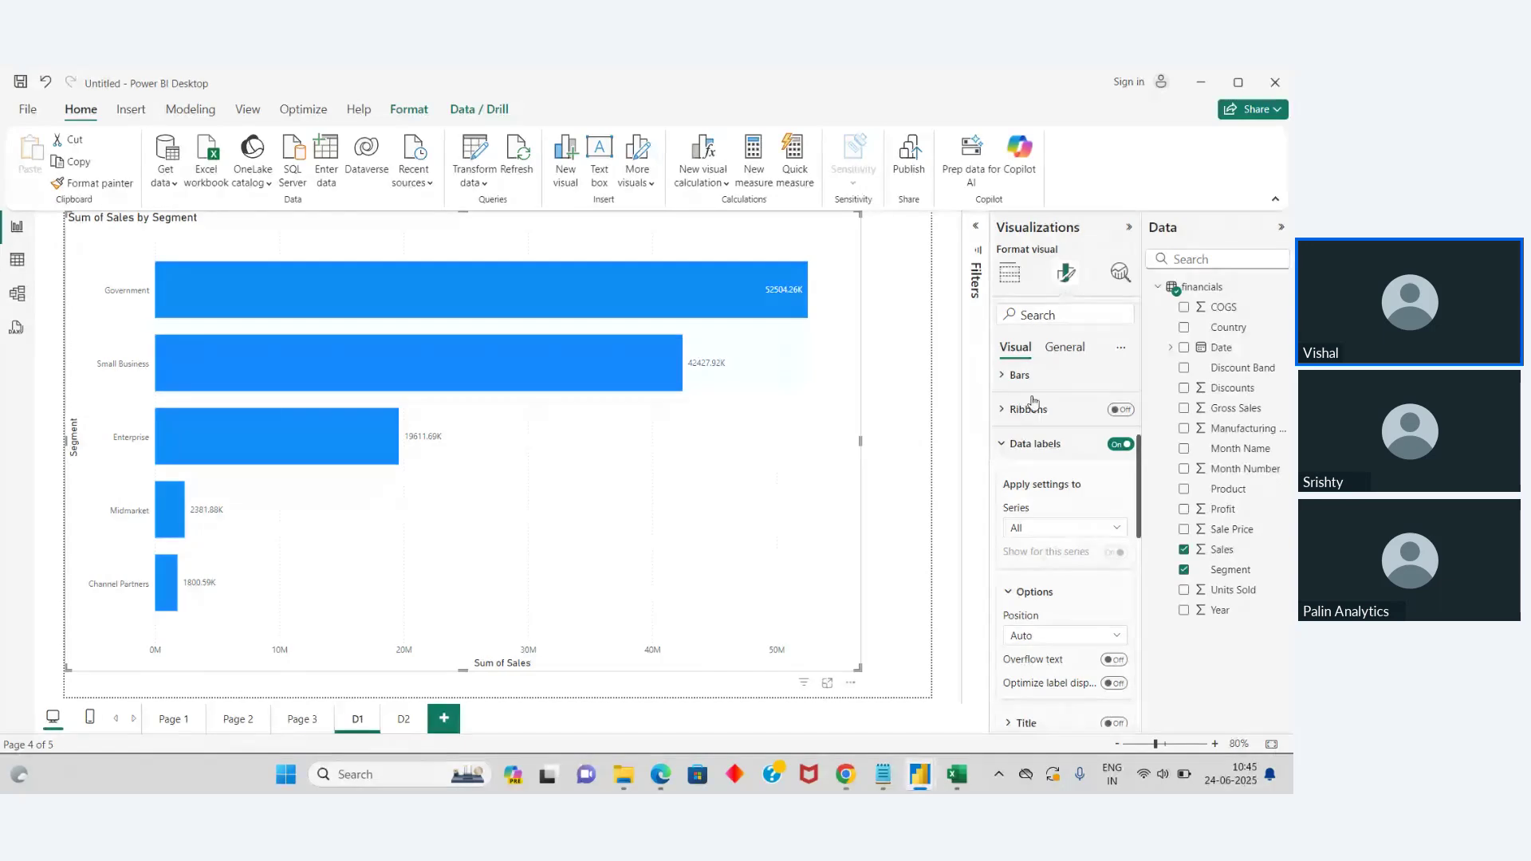
{"action": "scroll", "coordinate": [1141, 473], "scroll_direction": "down", "scroll_amount": 5}
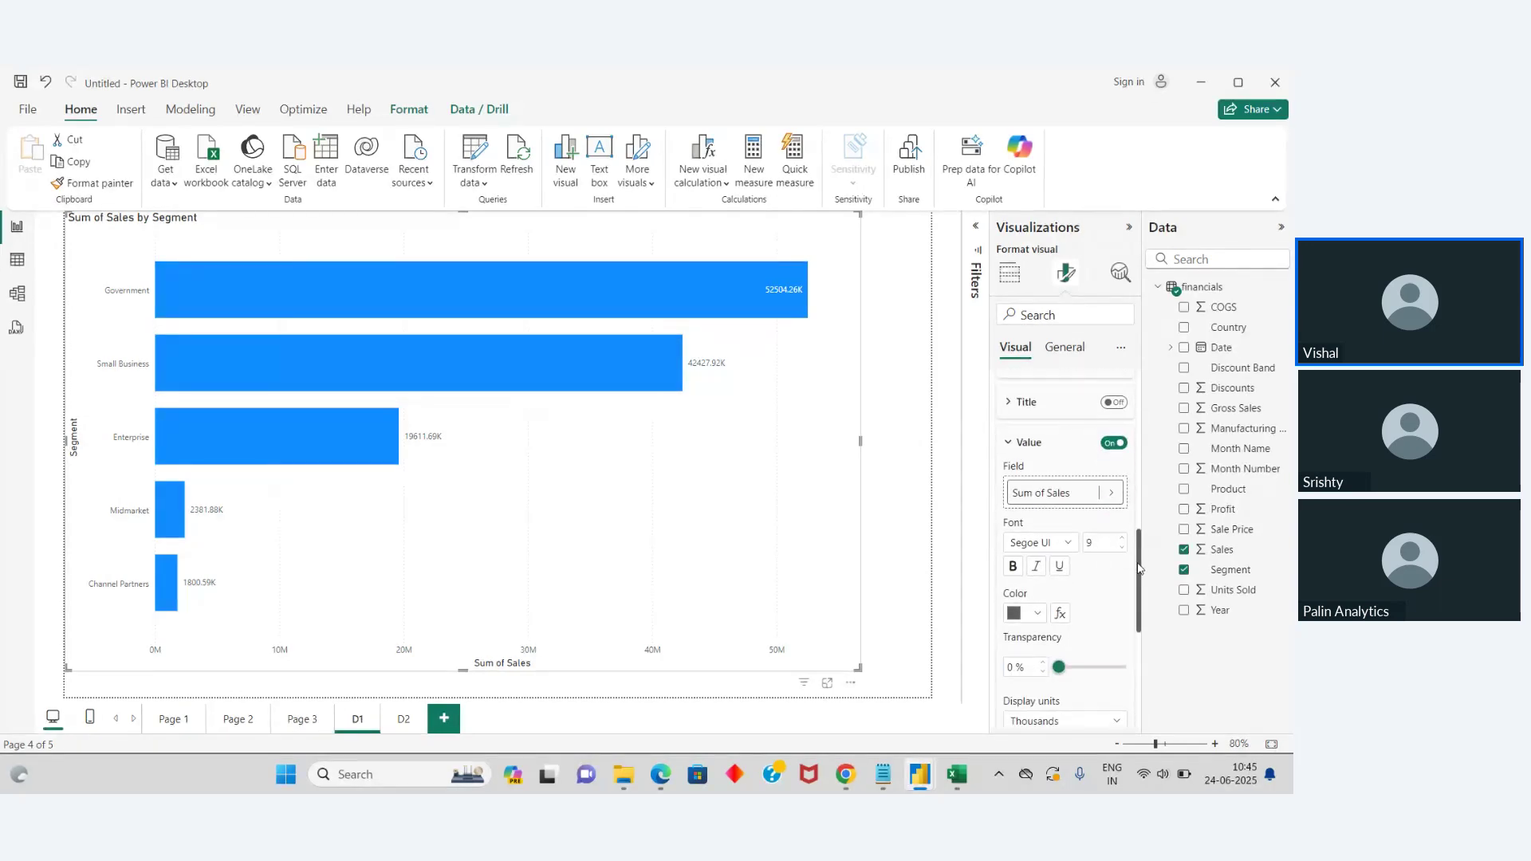
{"action": "left_click", "coordinate": [1013, 566]}
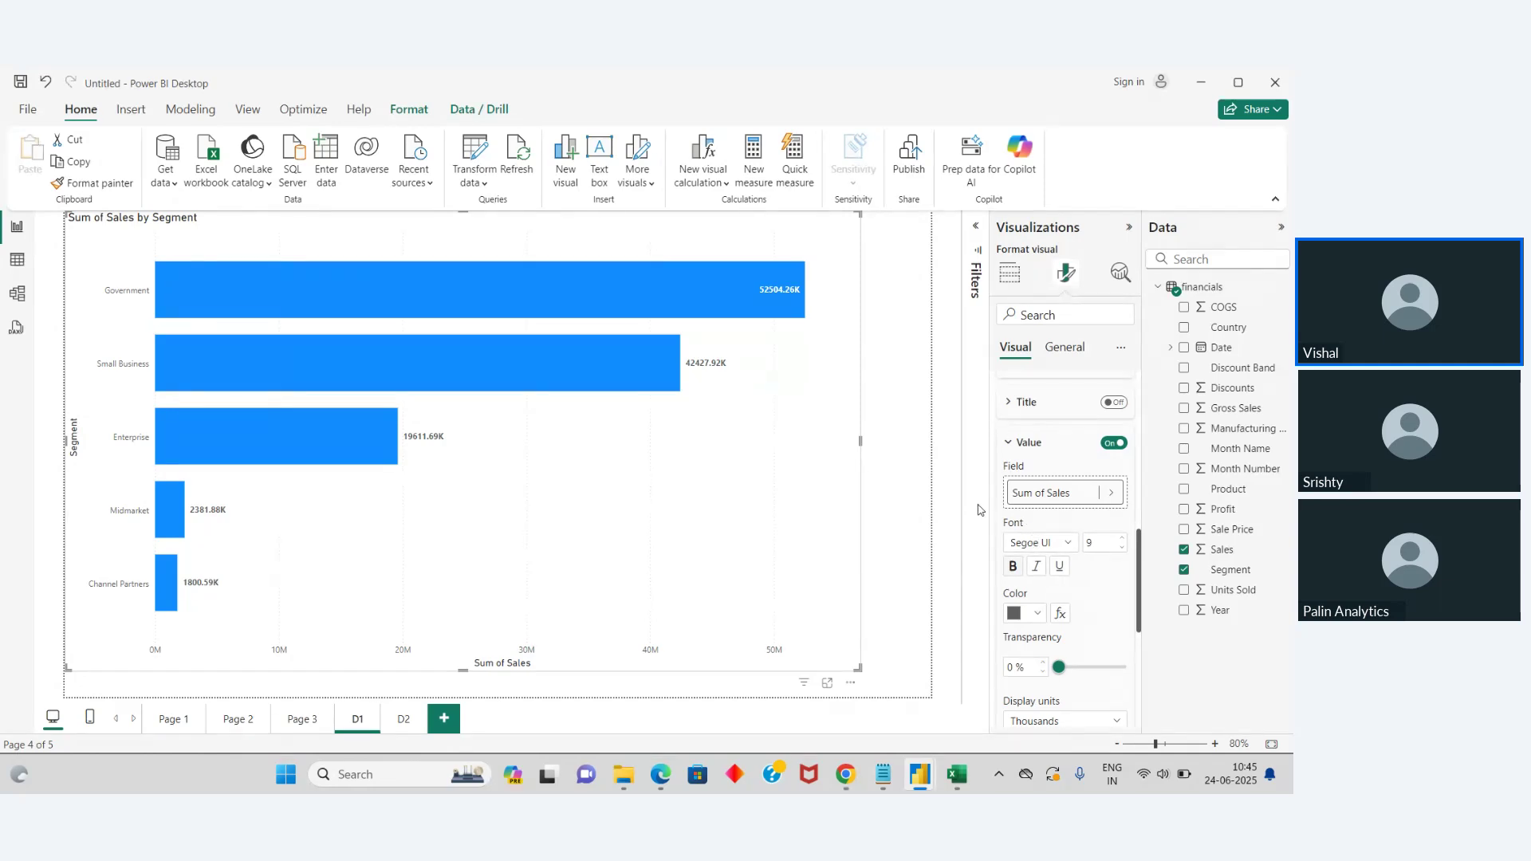
{"action": "left_click", "coordinate": [1120, 541]}
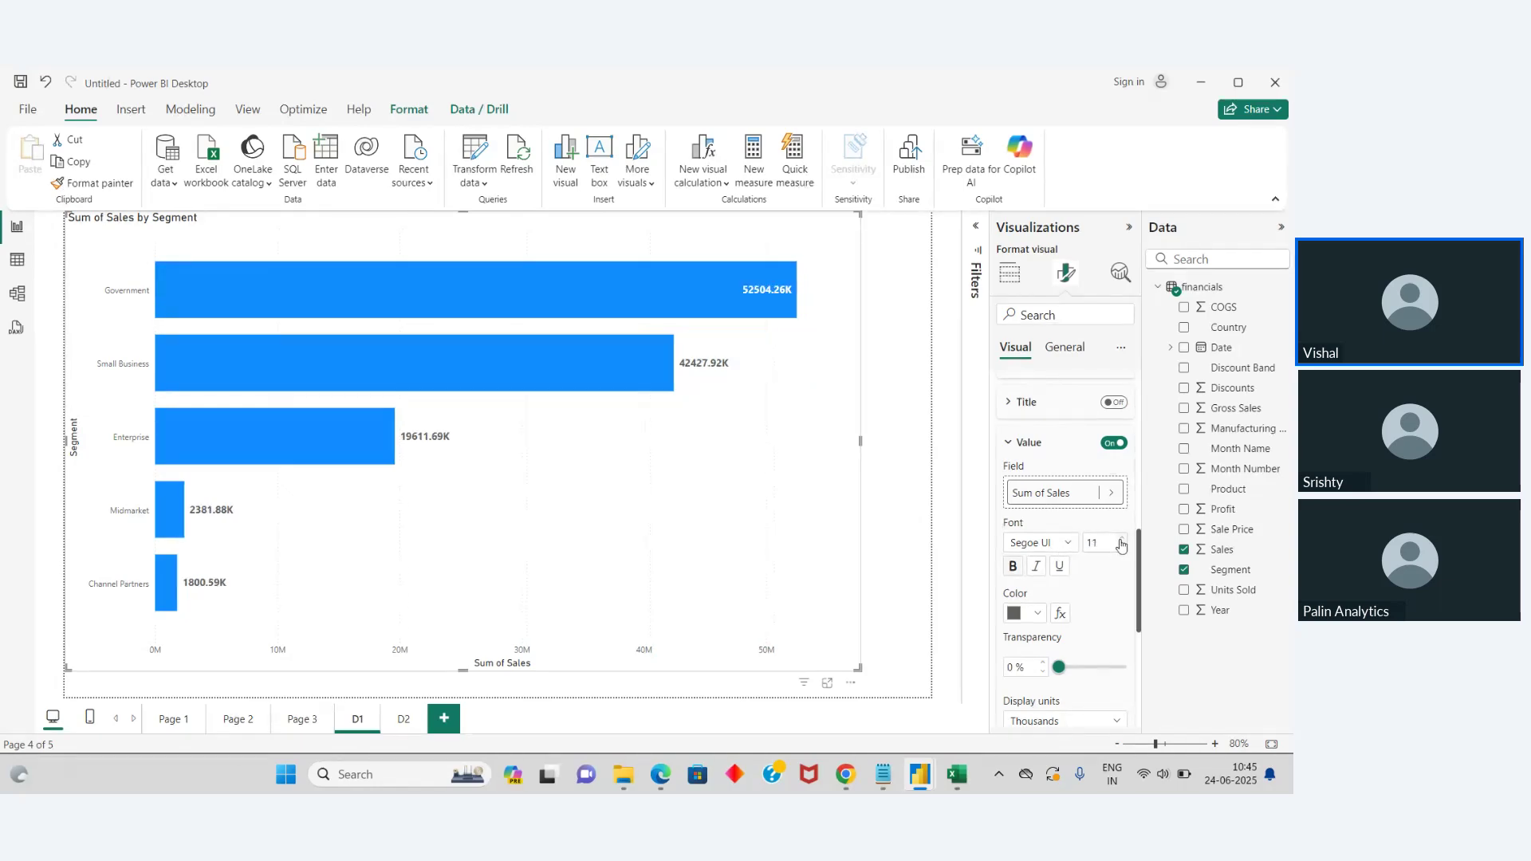
{"action": "left_click", "coordinate": [1120, 539]}
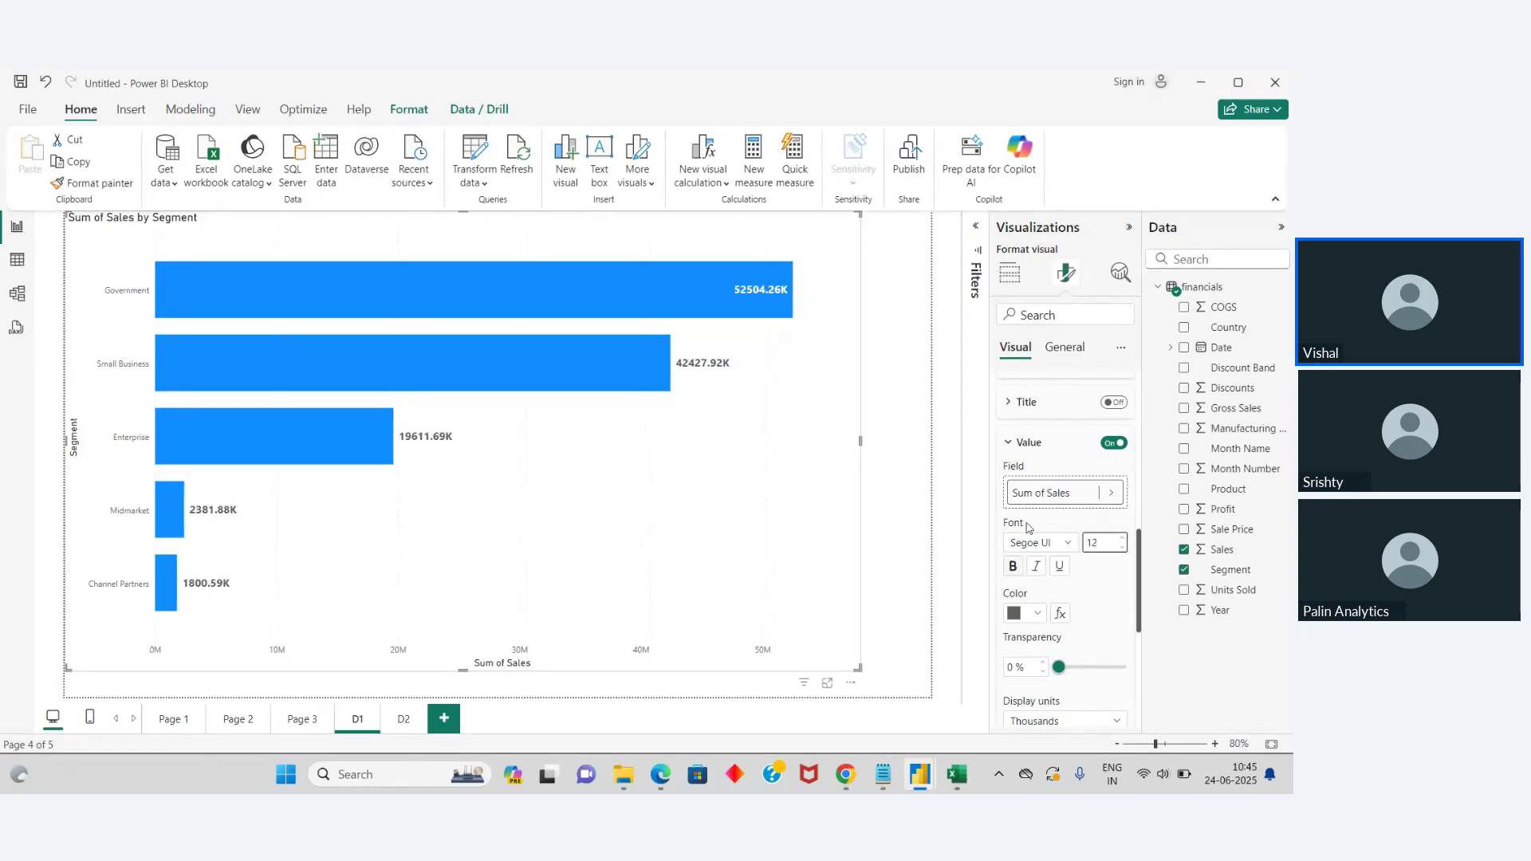
{"action": "left_click", "coordinate": [955, 519]}
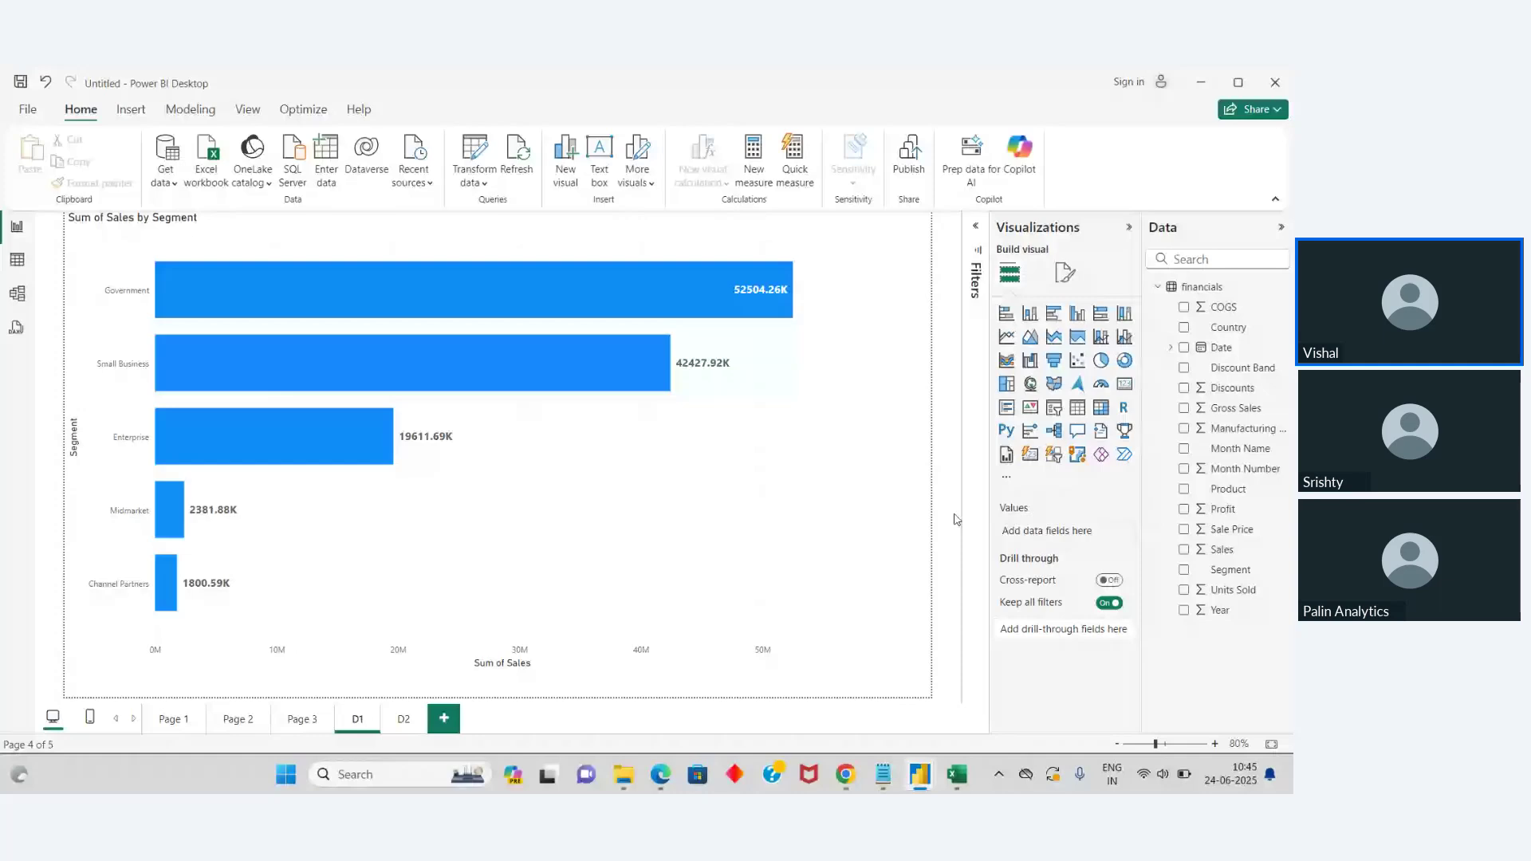
Step: Insert a table visual on page D2 with Product and Sales as its columns
{"action": "left_click", "coordinate": [405, 720]}
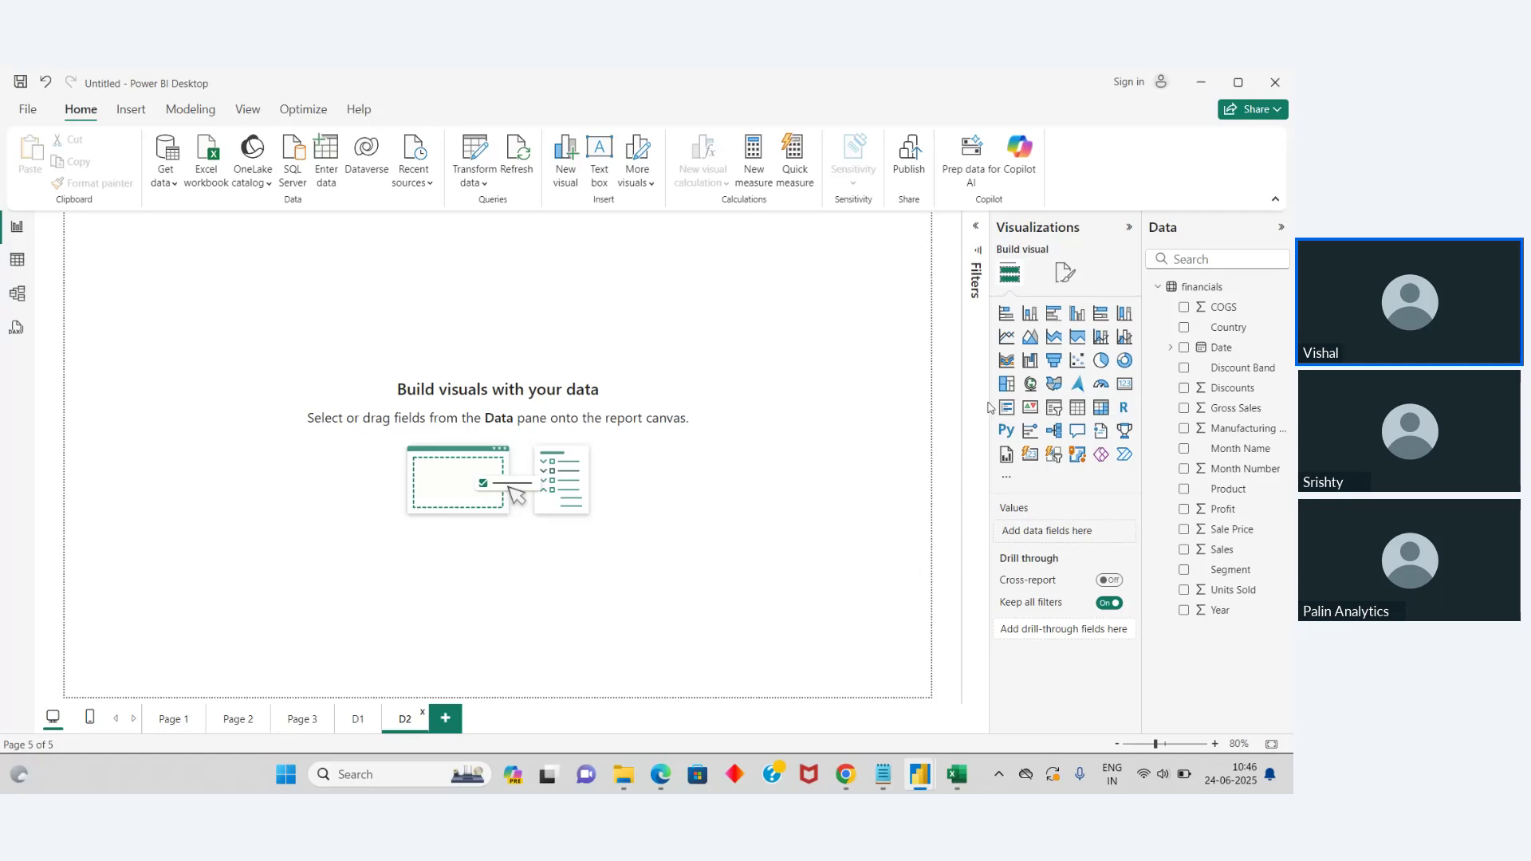
{"action": "left_click", "coordinate": [1077, 410]}
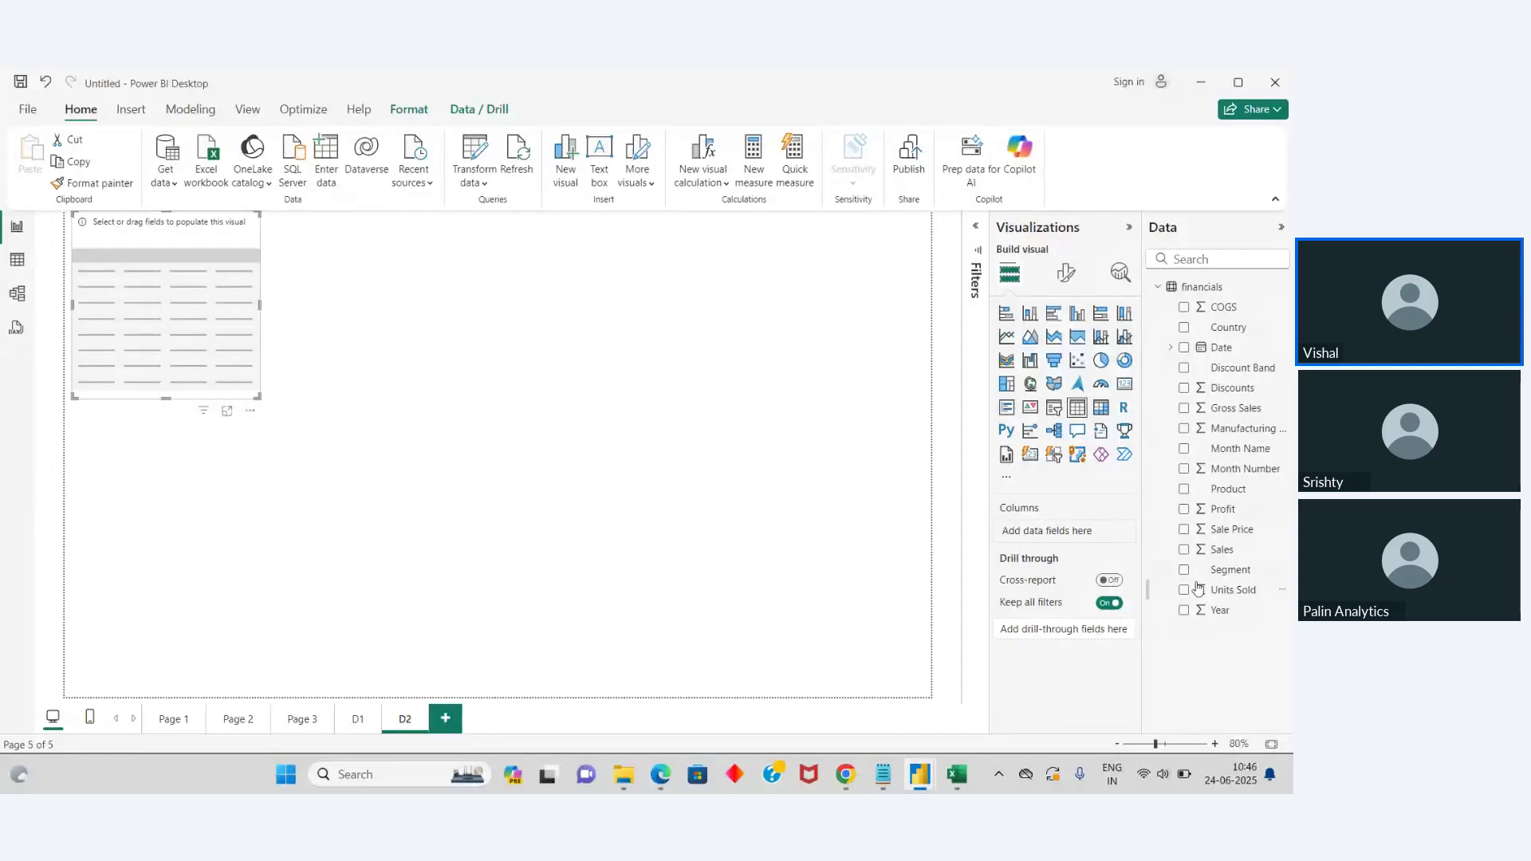
{"action": "mouse_move", "coordinate": [1213, 614]}
{"action": "left_mouse_down"}
{"action": "mouse_move", "coordinate": [1068, 621]}
{"action": "mouse_move", "coordinate": [1086, 533]}
{"action": "mouse_move", "coordinate": [1215, 607]}
{"action": "left_mouse_up"}
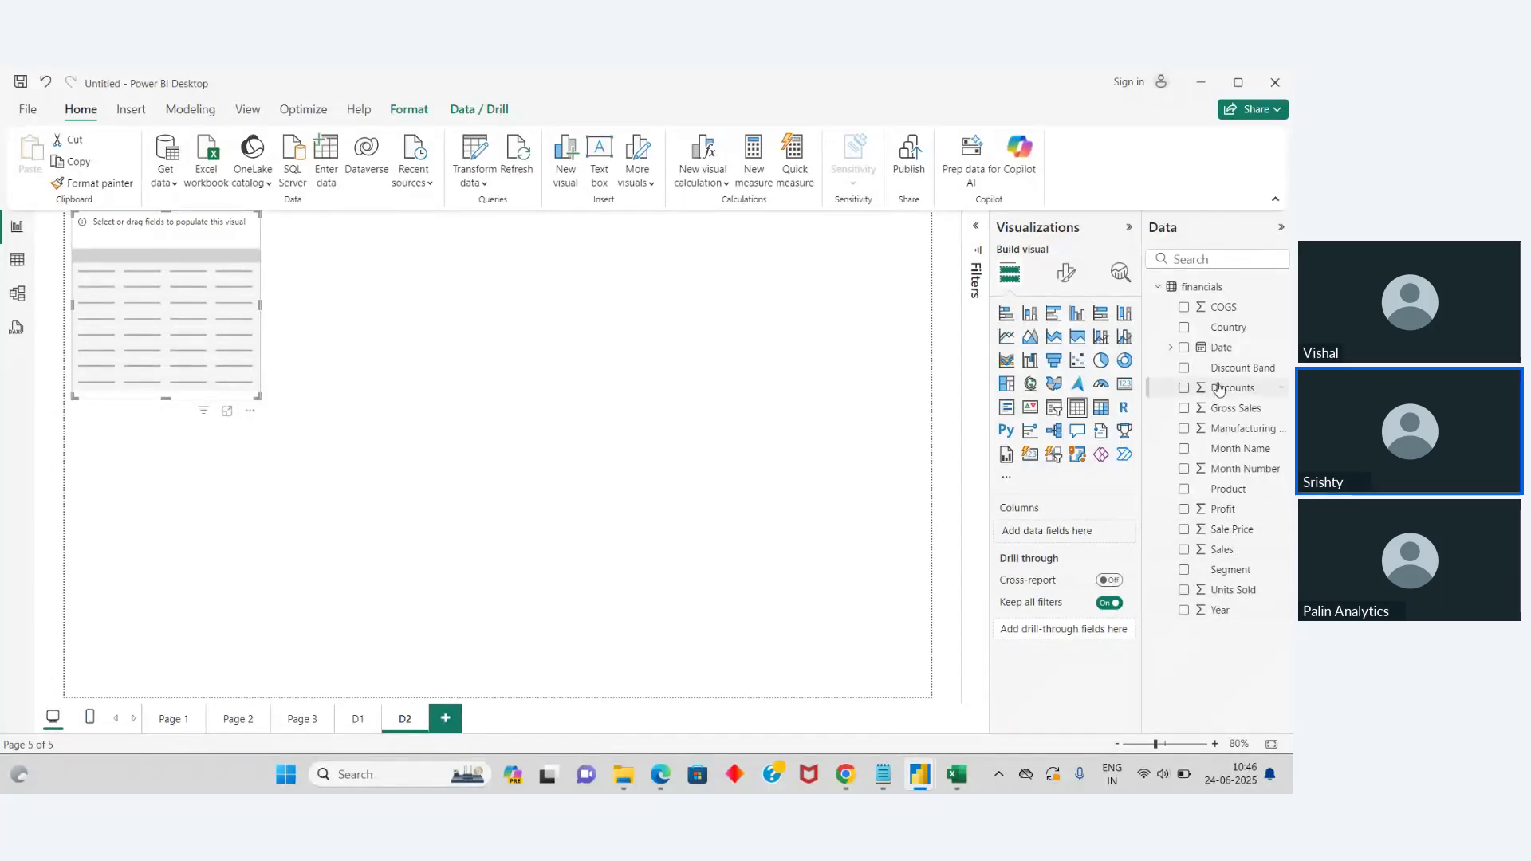
{"action": "left_click_drag", "start_coordinate": [1235, 489], "coordinate": [1097, 530]}
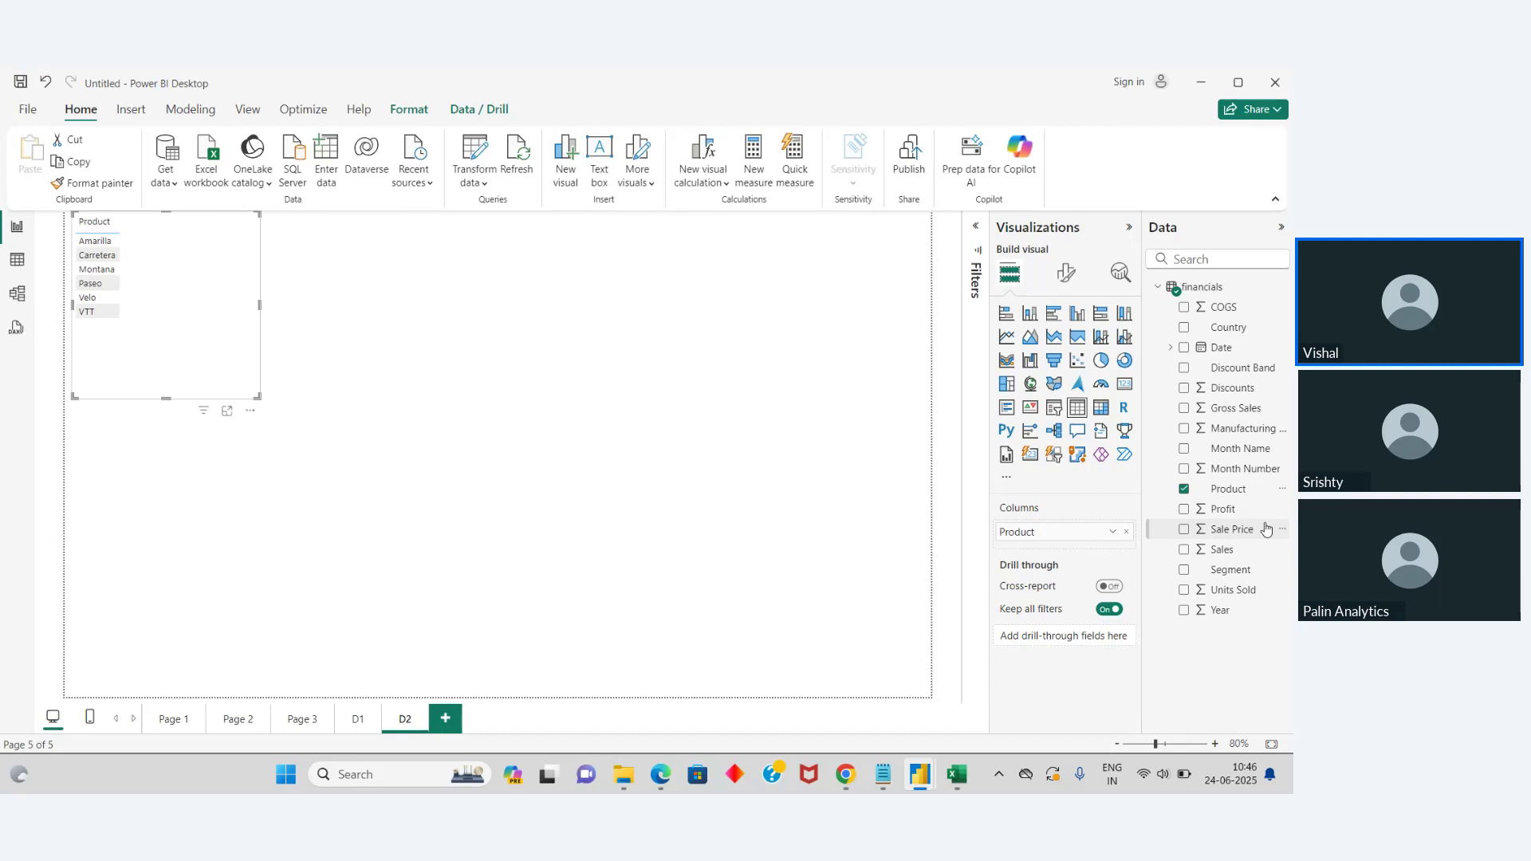
{"action": "left_click_drag", "start_coordinate": [1223, 550], "coordinate": [1074, 550]}
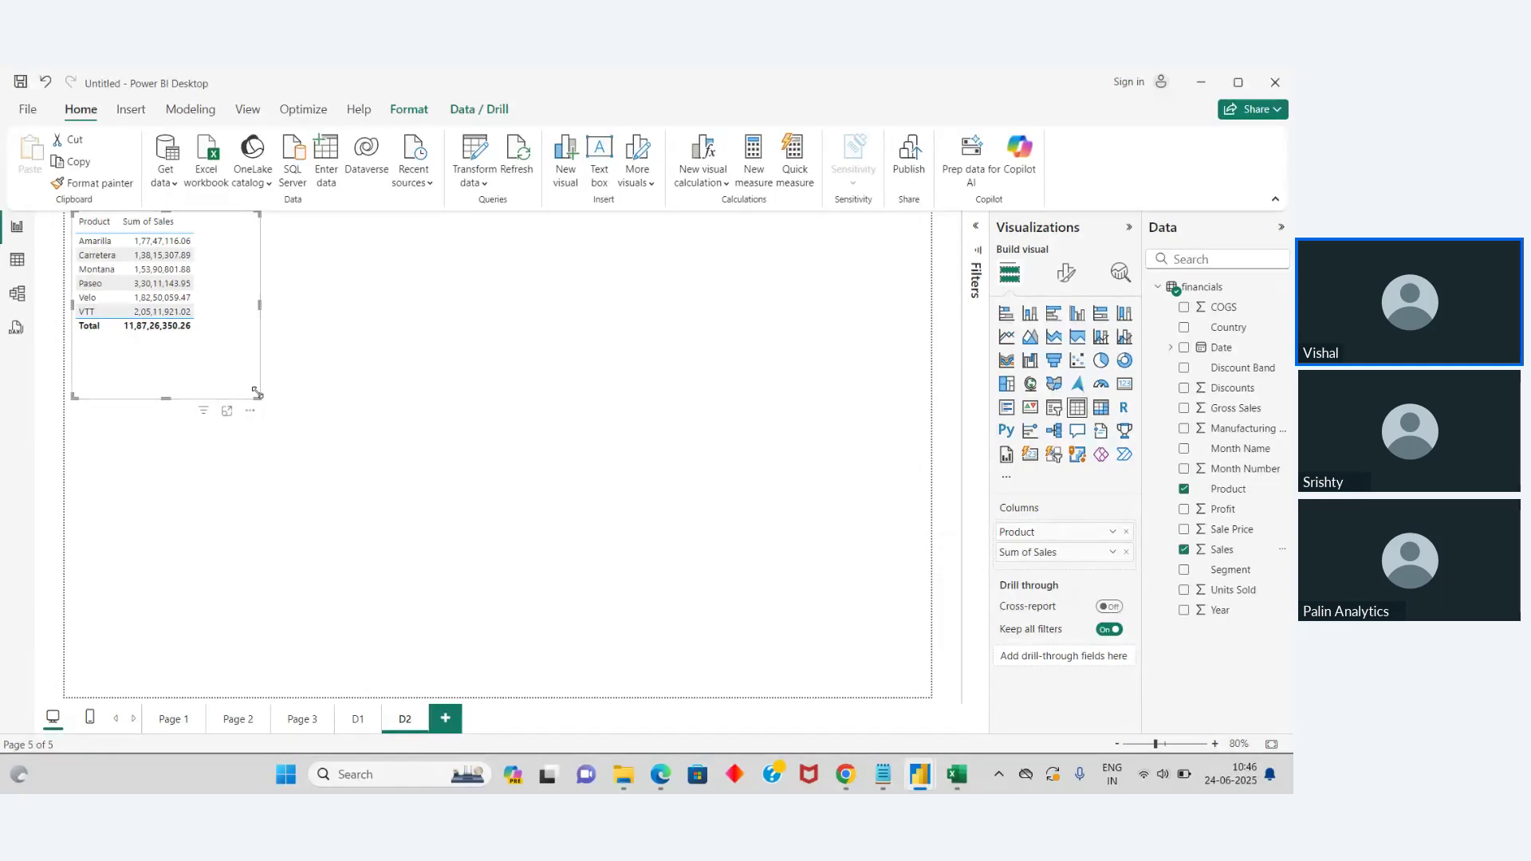
Step: Resize the Product and Sales table on D2 to a small frame close around its rows
{"action": "left_click_drag", "start_coordinate": [255, 393], "coordinate": [801, 672]}
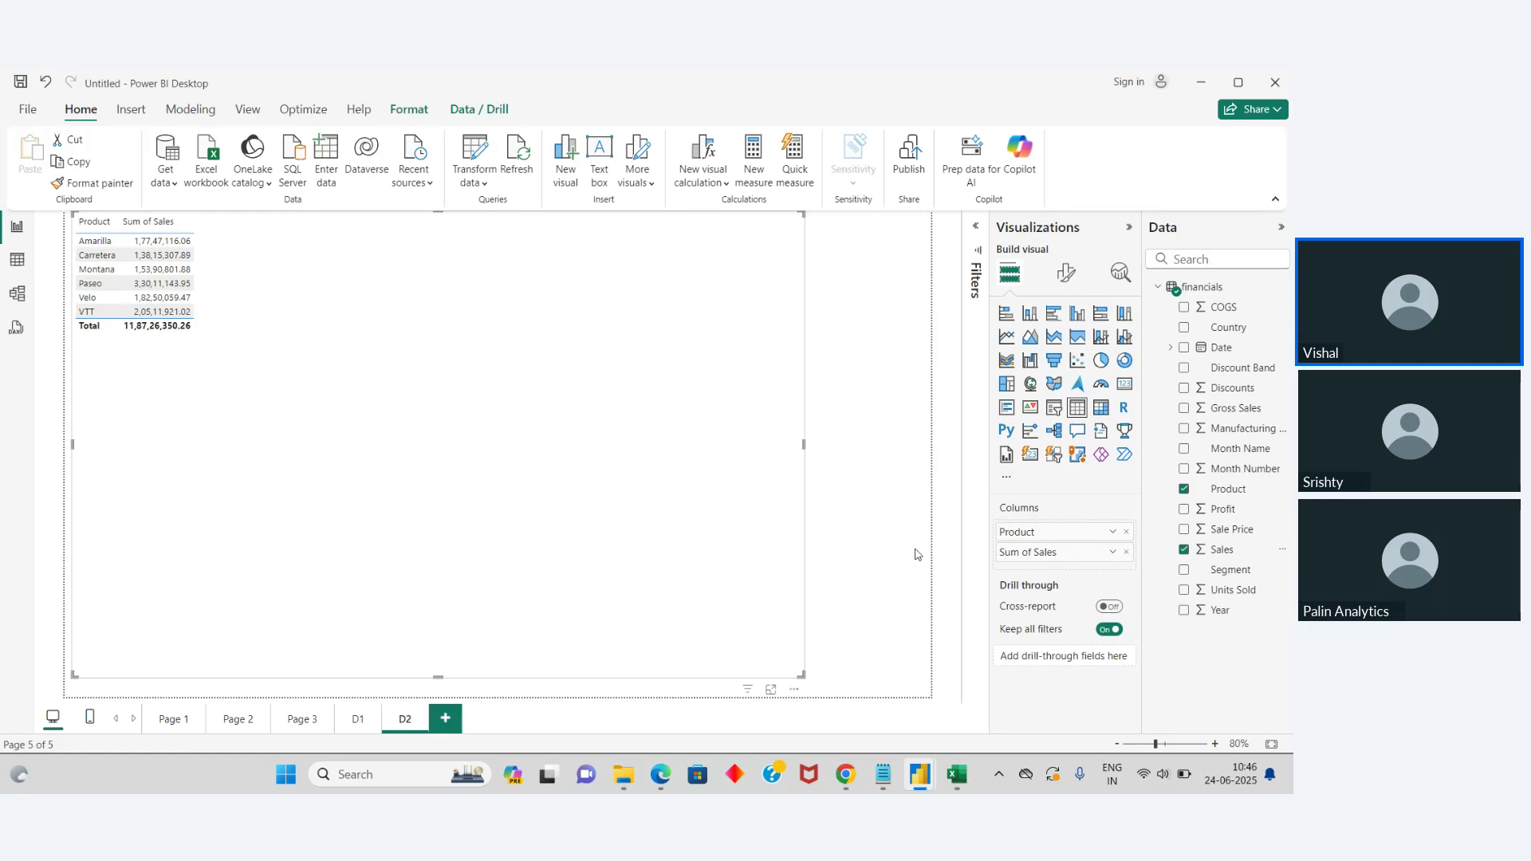
{"action": "left_click", "coordinate": [167, 311]}
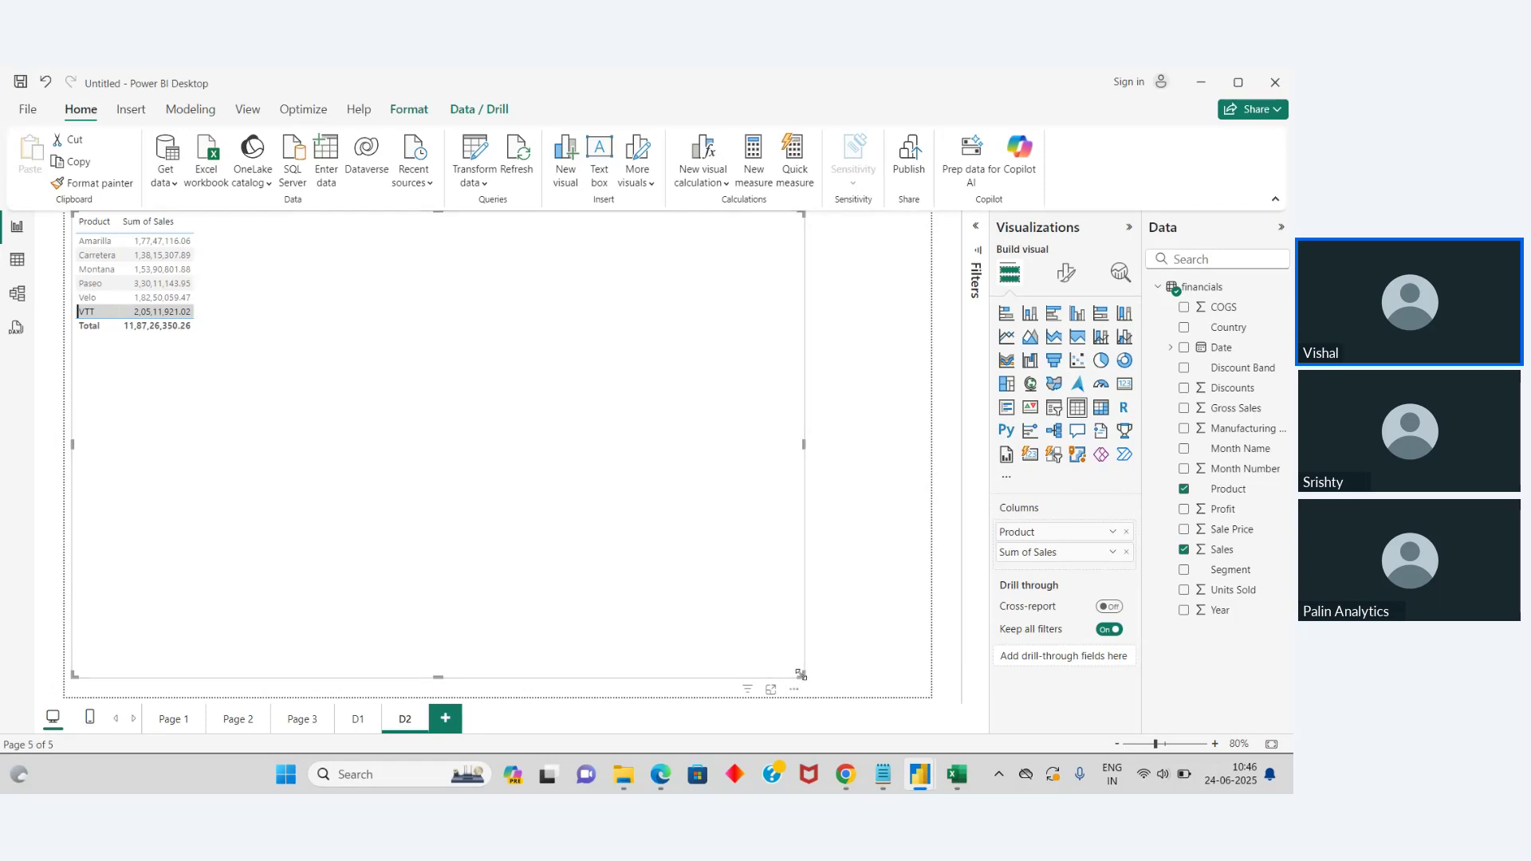
{"action": "left_click_drag", "start_coordinate": [801, 674], "coordinate": [244, 358]}
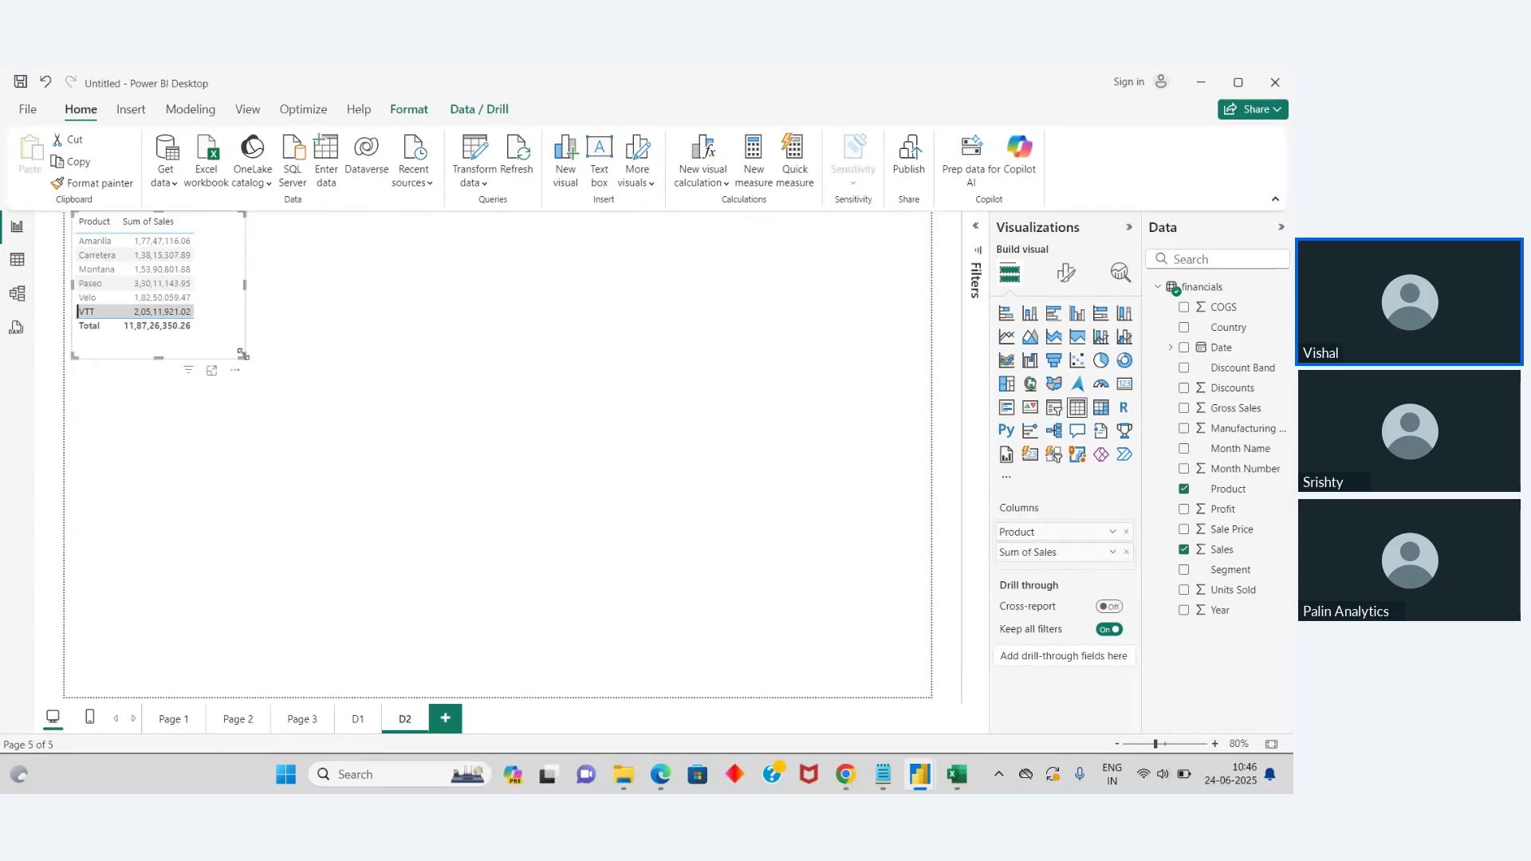
{"action": "left_click", "coordinate": [588, 441]}
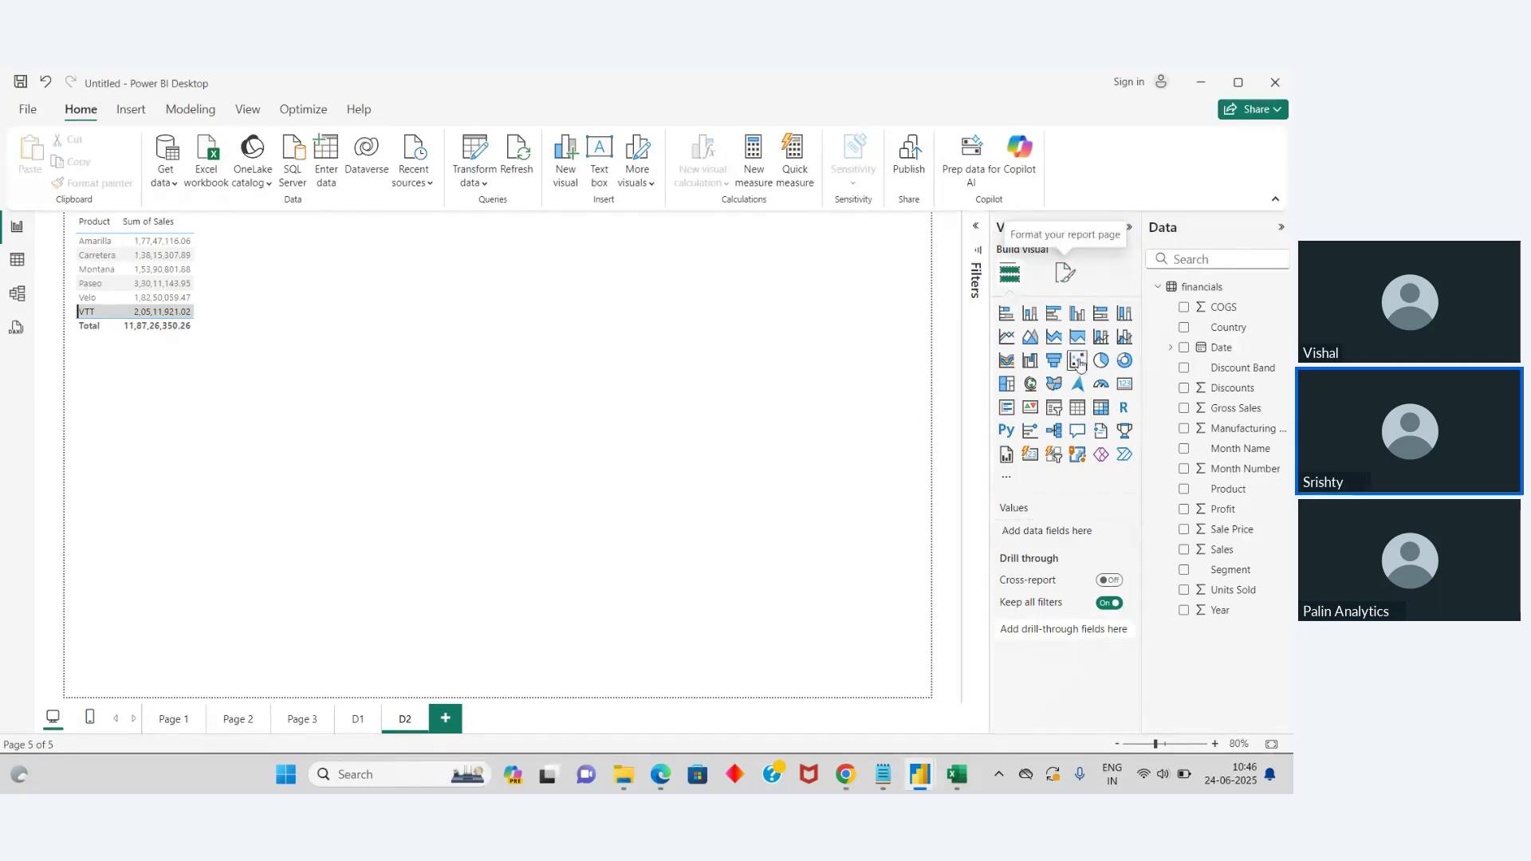
Step: Set the font size of the values in the Product and Sales table on D2 to 21
{"action": "left_click", "coordinate": [1080, 408]}
{"action": "left_click", "coordinate": [1069, 279]}
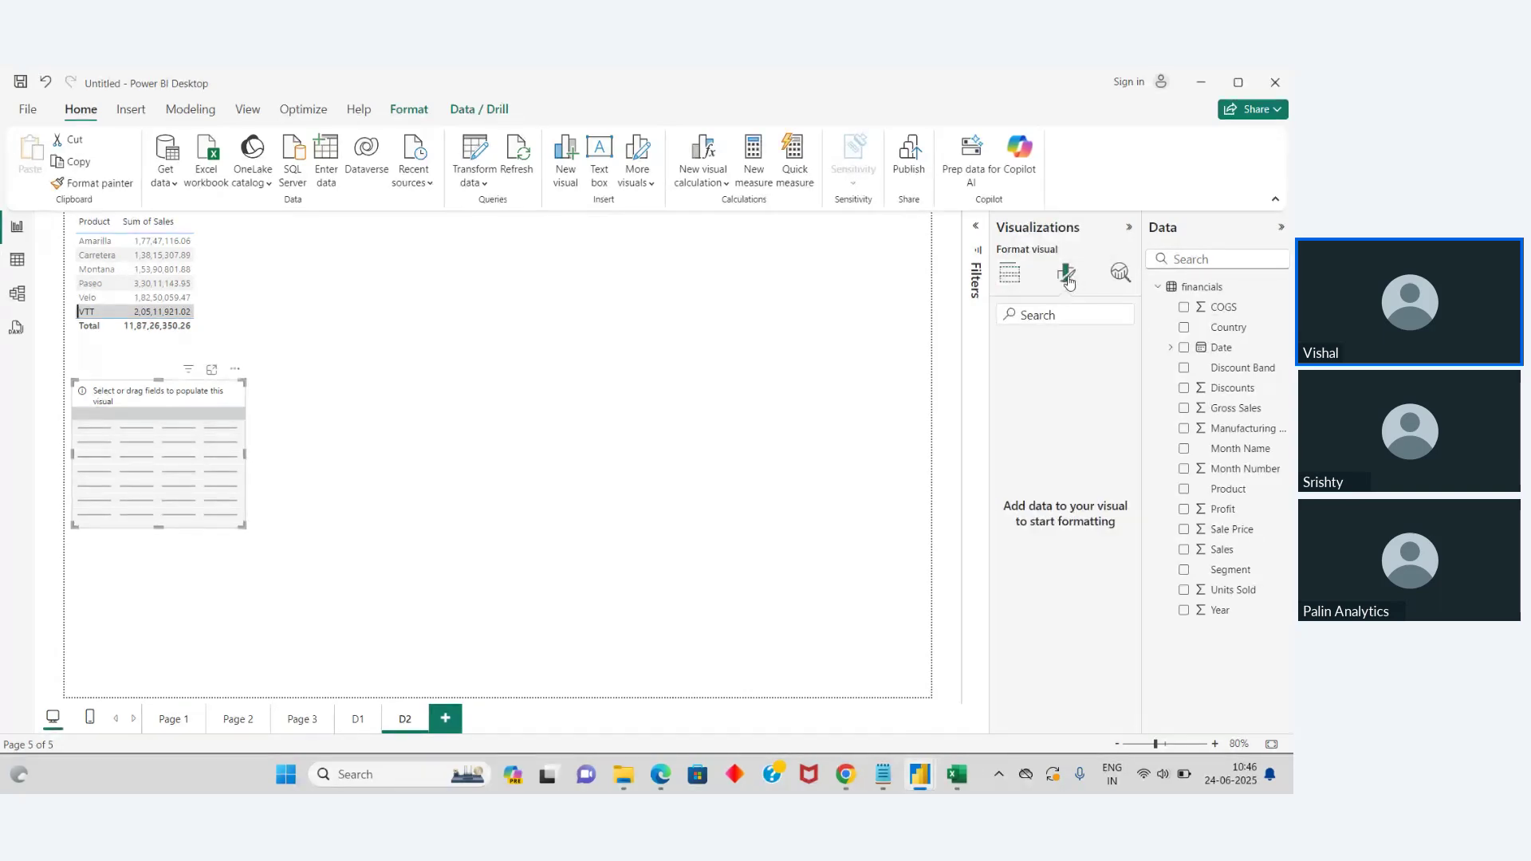
{"action": "left_click", "coordinate": [222, 304]}
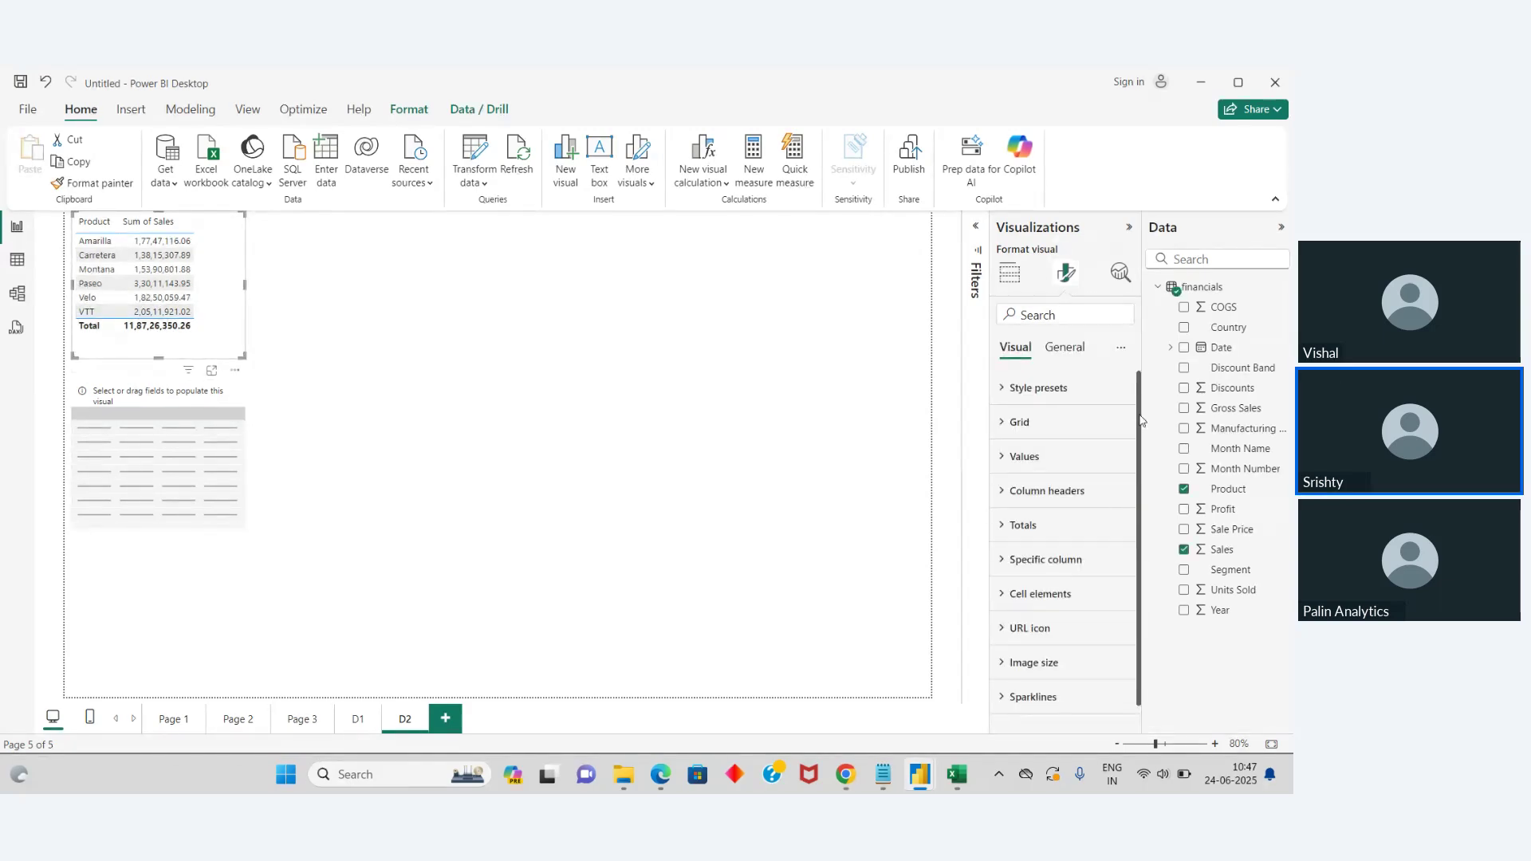
{"action": "left_click_drag", "start_coordinate": [1140, 421], "coordinate": [1142, 445]}
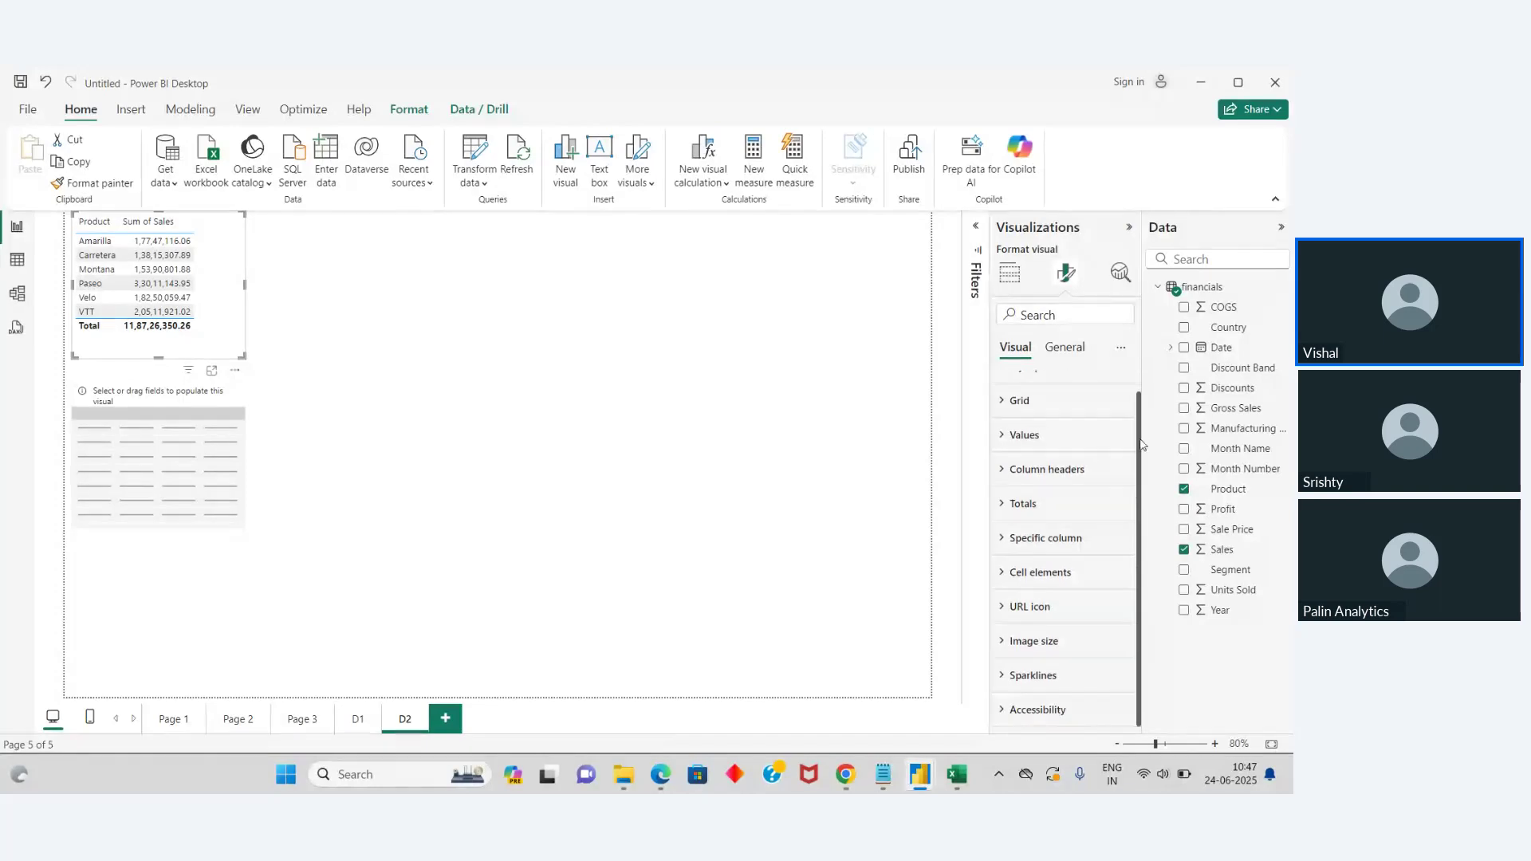
{"action": "left_click", "coordinate": [1009, 643]}
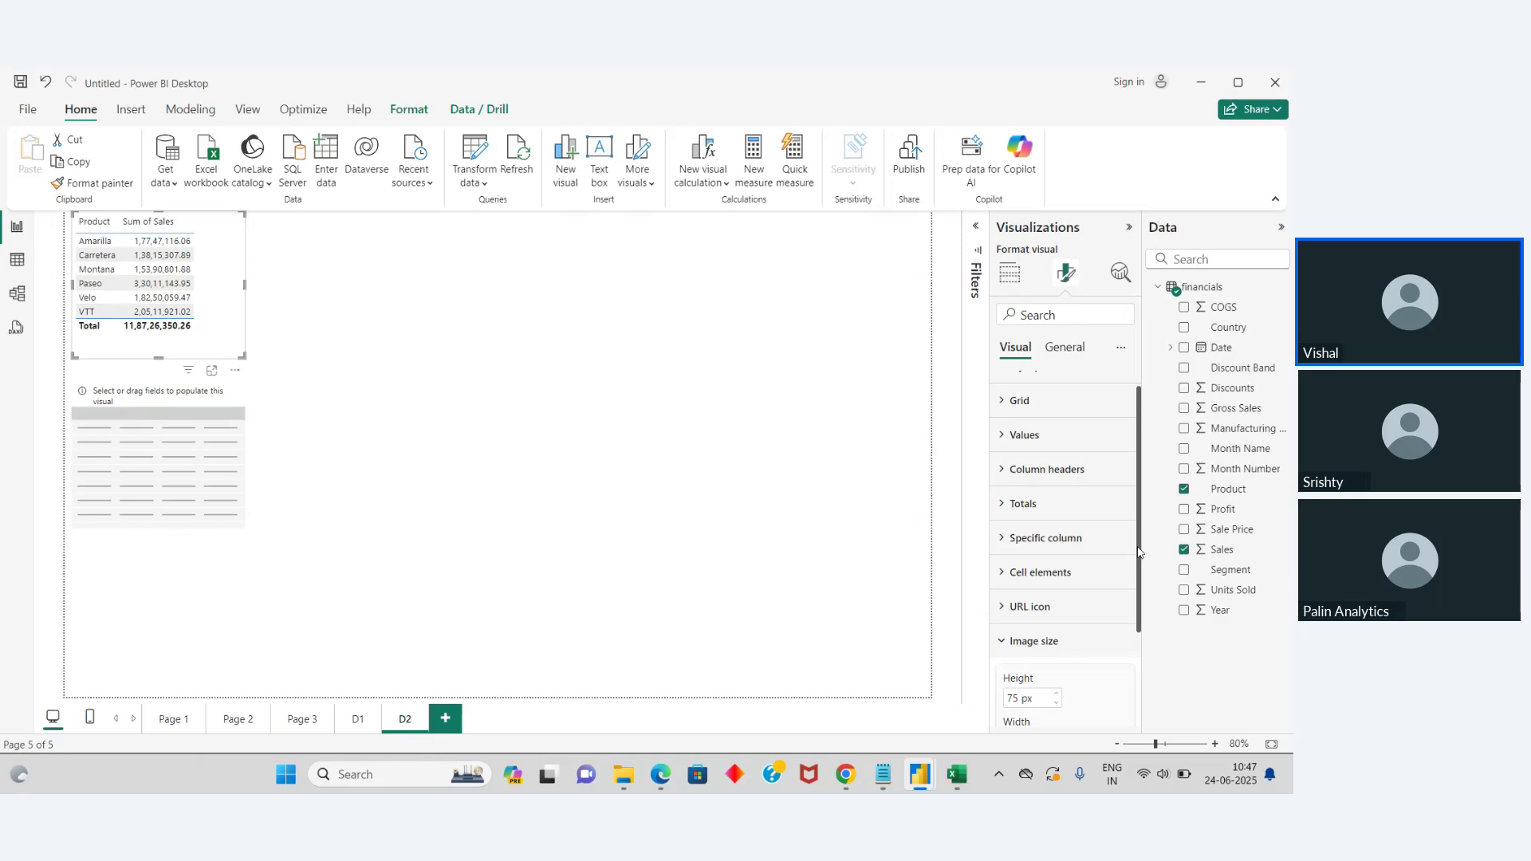
{"action": "scroll", "coordinate": [1139, 550], "scroll_direction": "down", "scroll_amount": 2}
{"action": "scroll", "coordinate": [1135, 535], "scroll_direction": "up", "scroll_amount": 3}
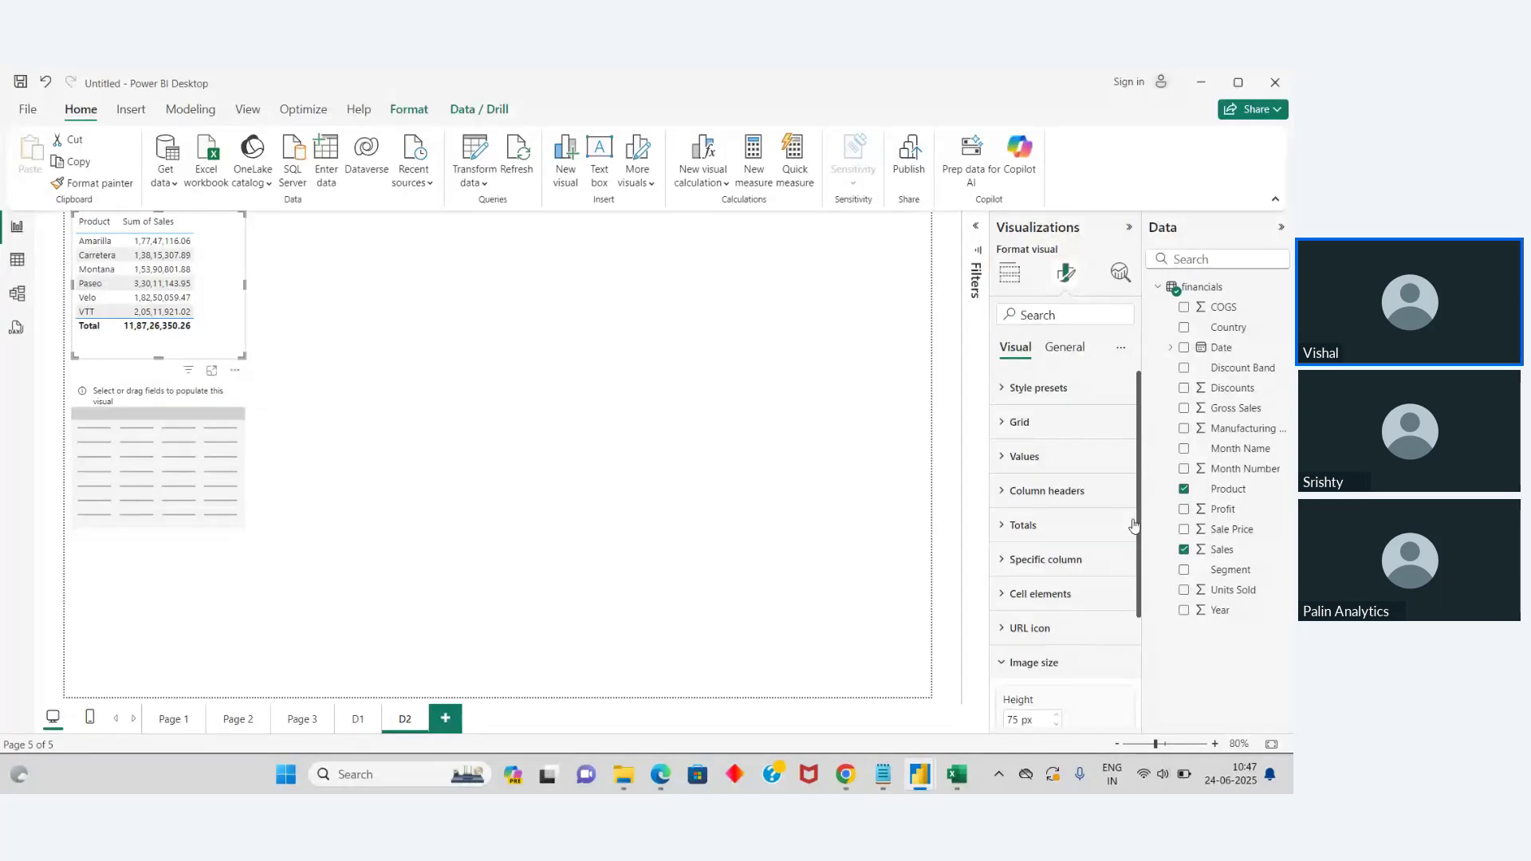
{"action": "left_click", "coordinate": [1003, 460]}
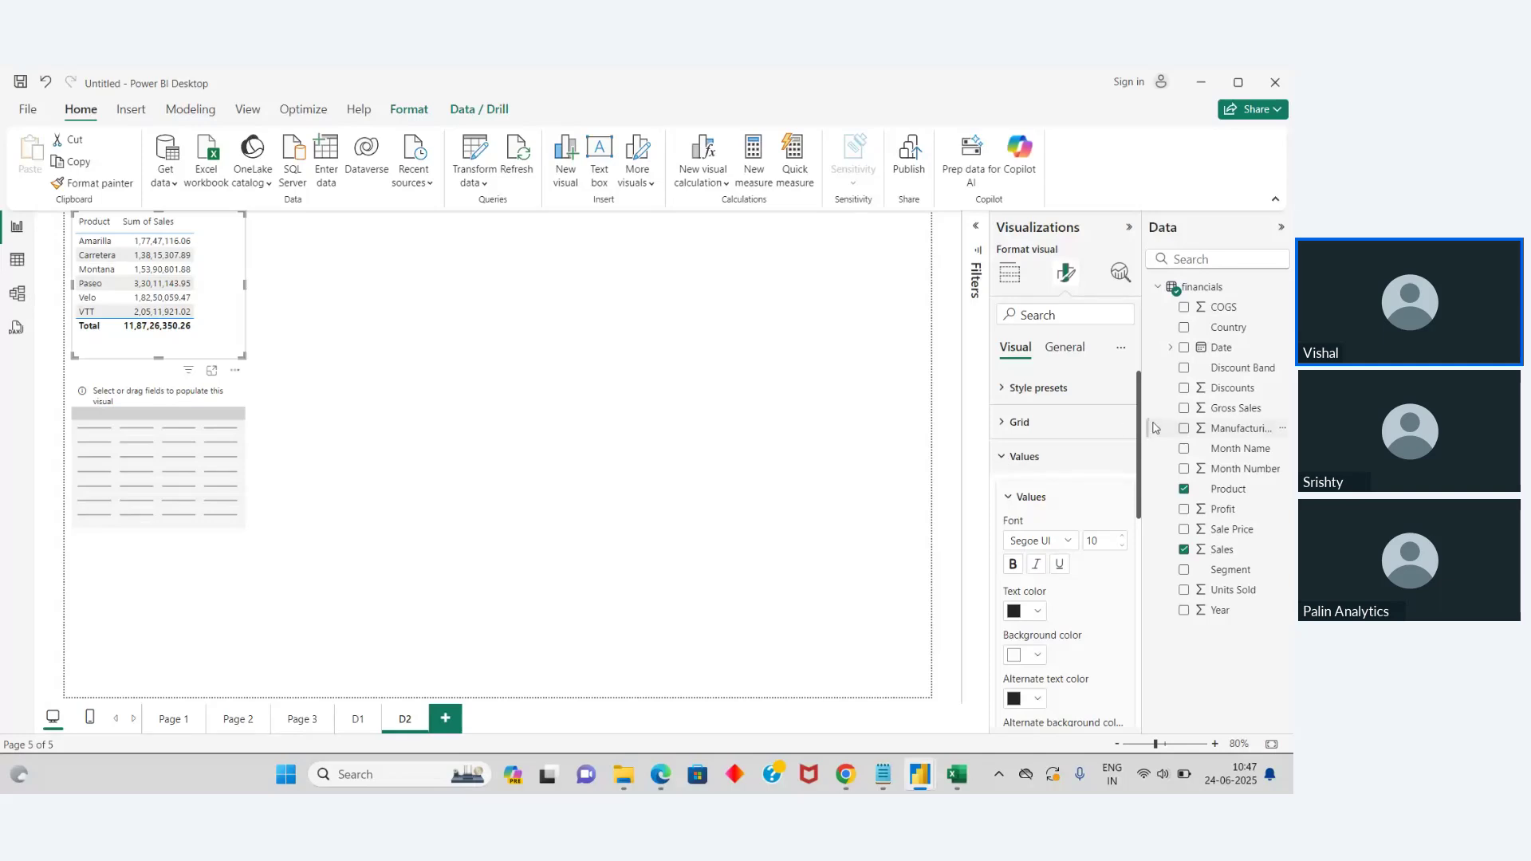
{"action": "left_click_drag", "start_coordinate": [1139, 429], "coordinate": [1146, 470]}
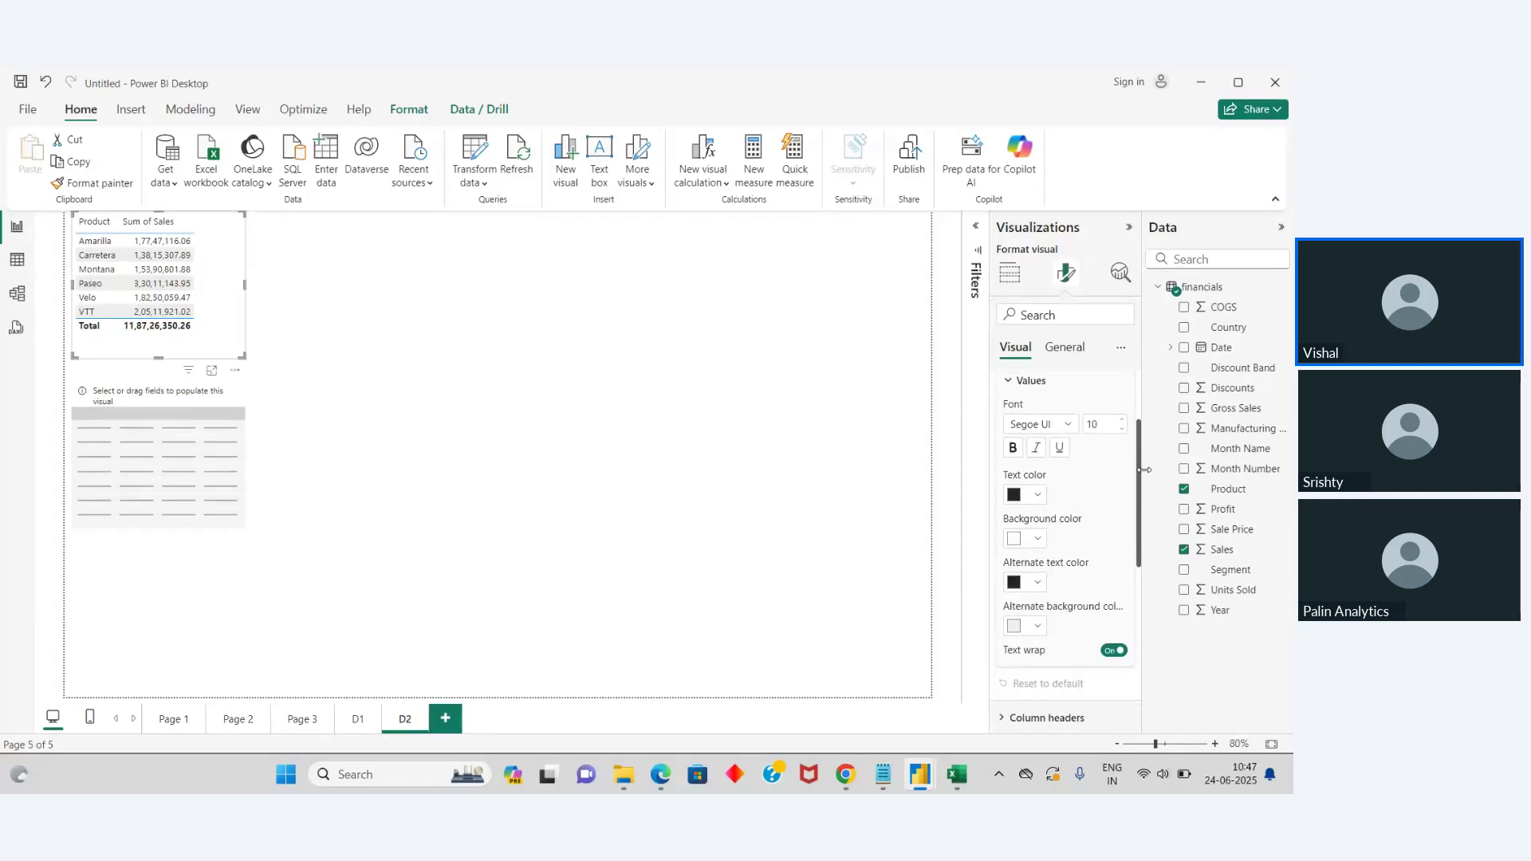
{"action": "left_click", "coordinate": [1122, 430]}
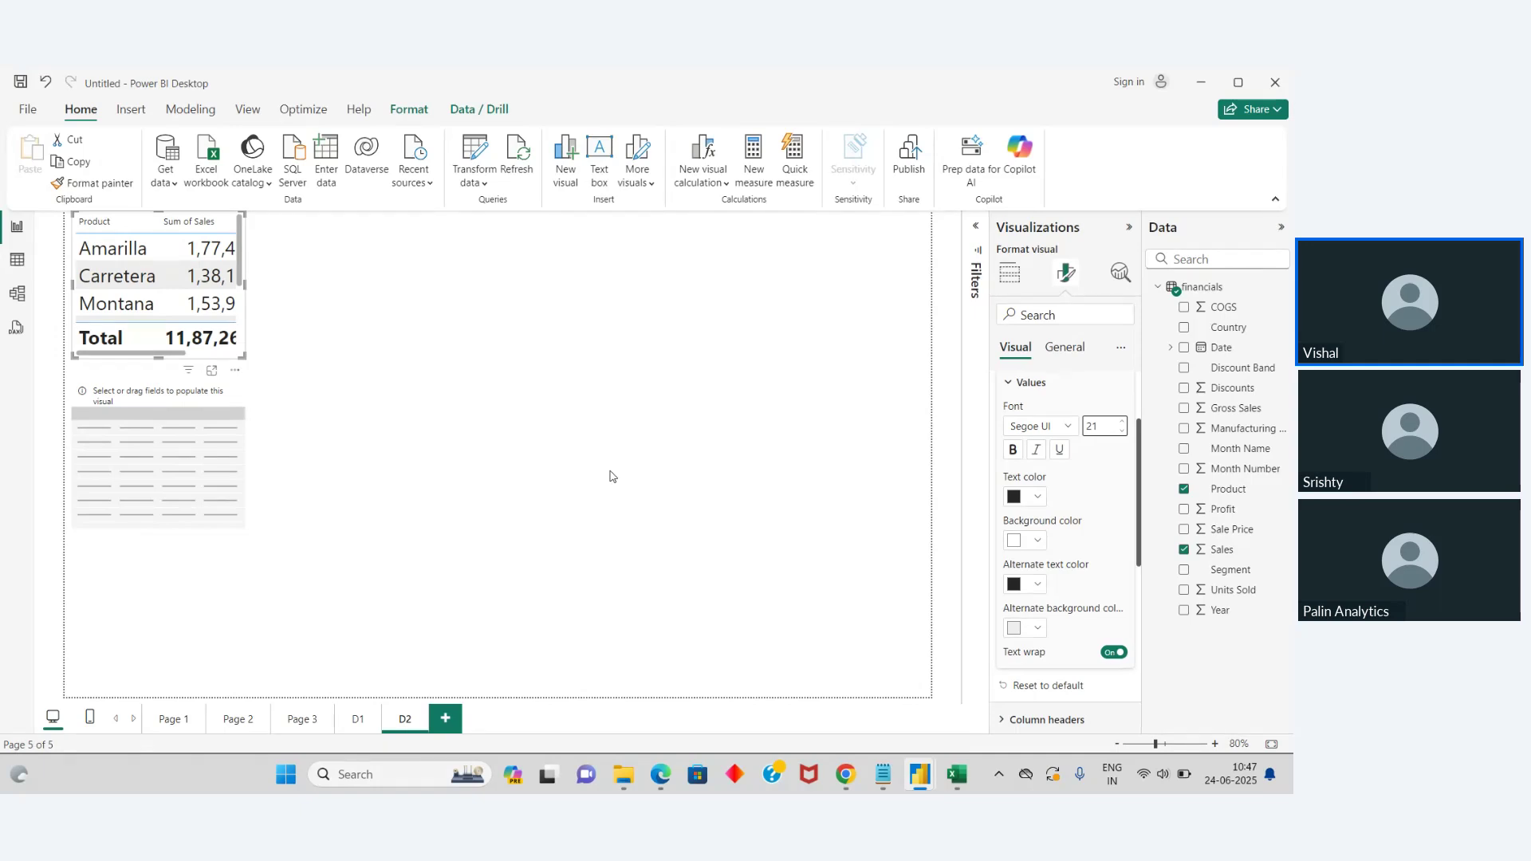
Step: Delete the empty table visual on D2 and enlarge the Product and Sales table until all its rows and full sales values fit
{"action": "left_click", "coordinate": [189, 472]}
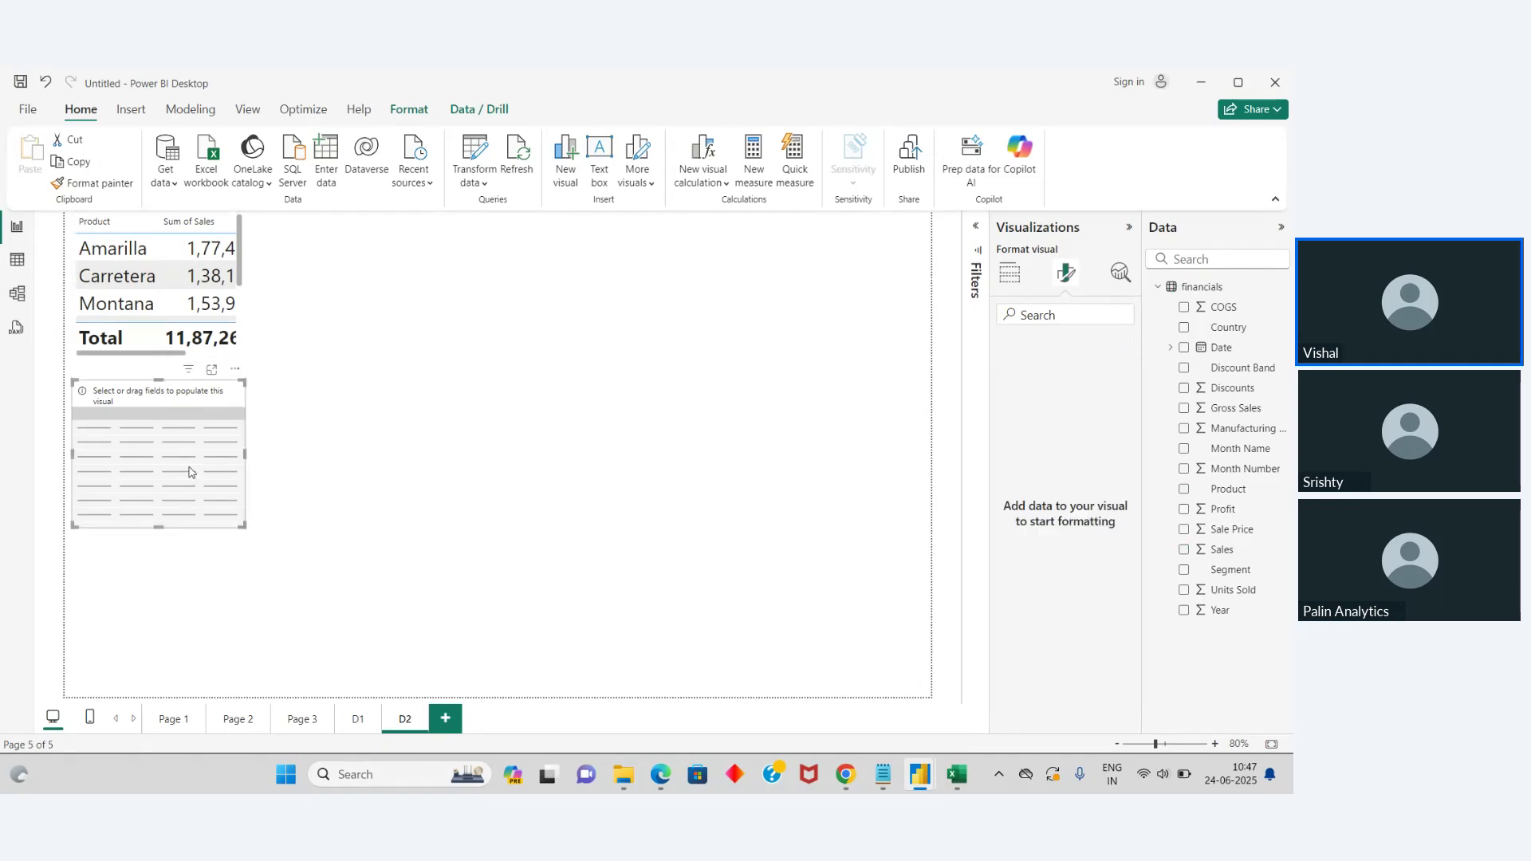
{"action": "key", "text": "Delete"}
{"action": "left_click", "coordinate": [195, 268]}
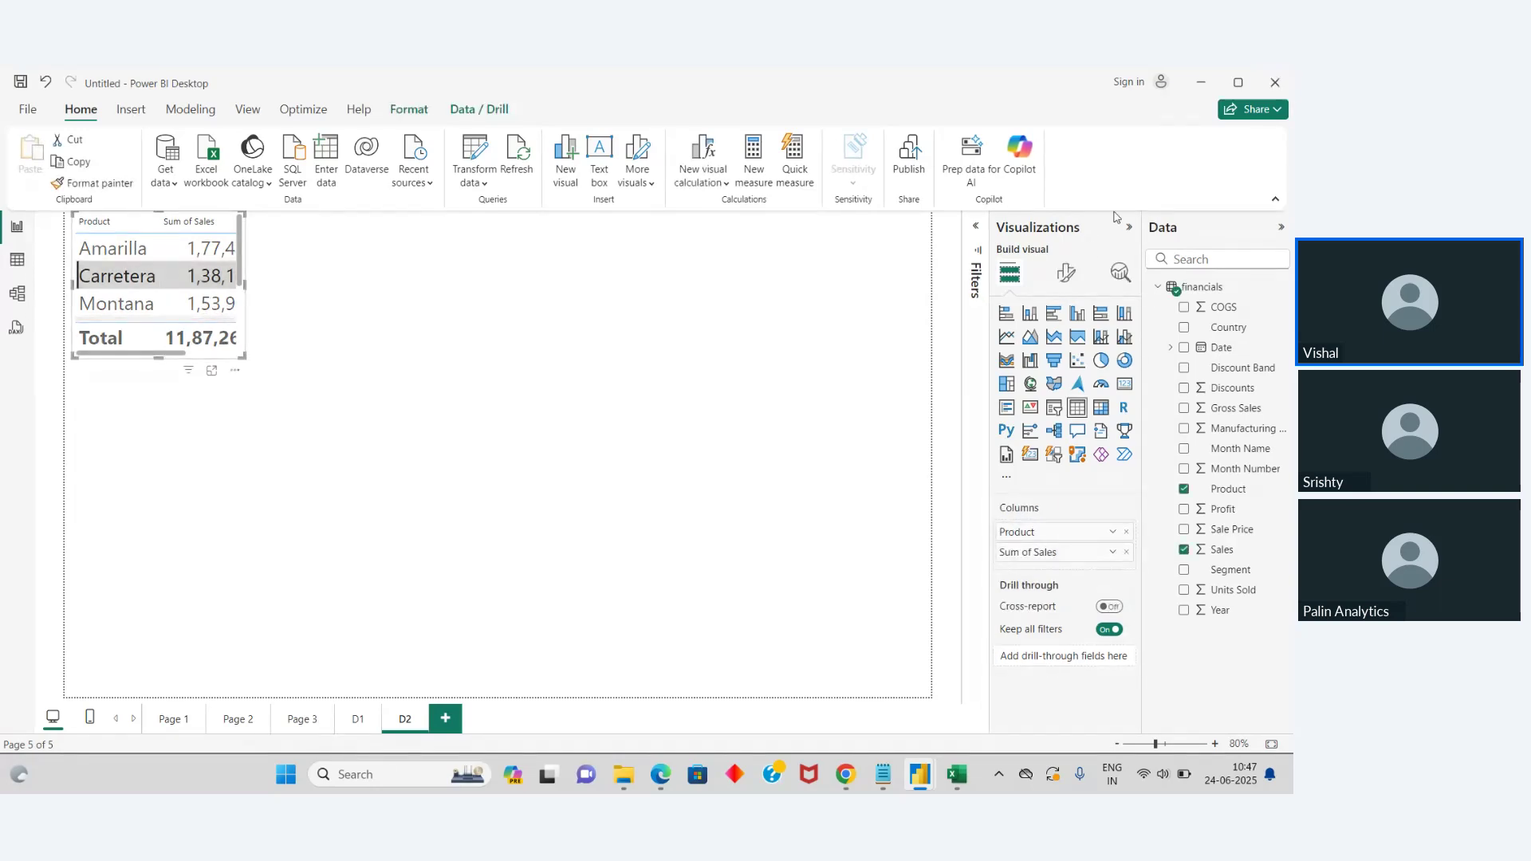
{"action": "left_click", "coordinate": [1065, 277]}
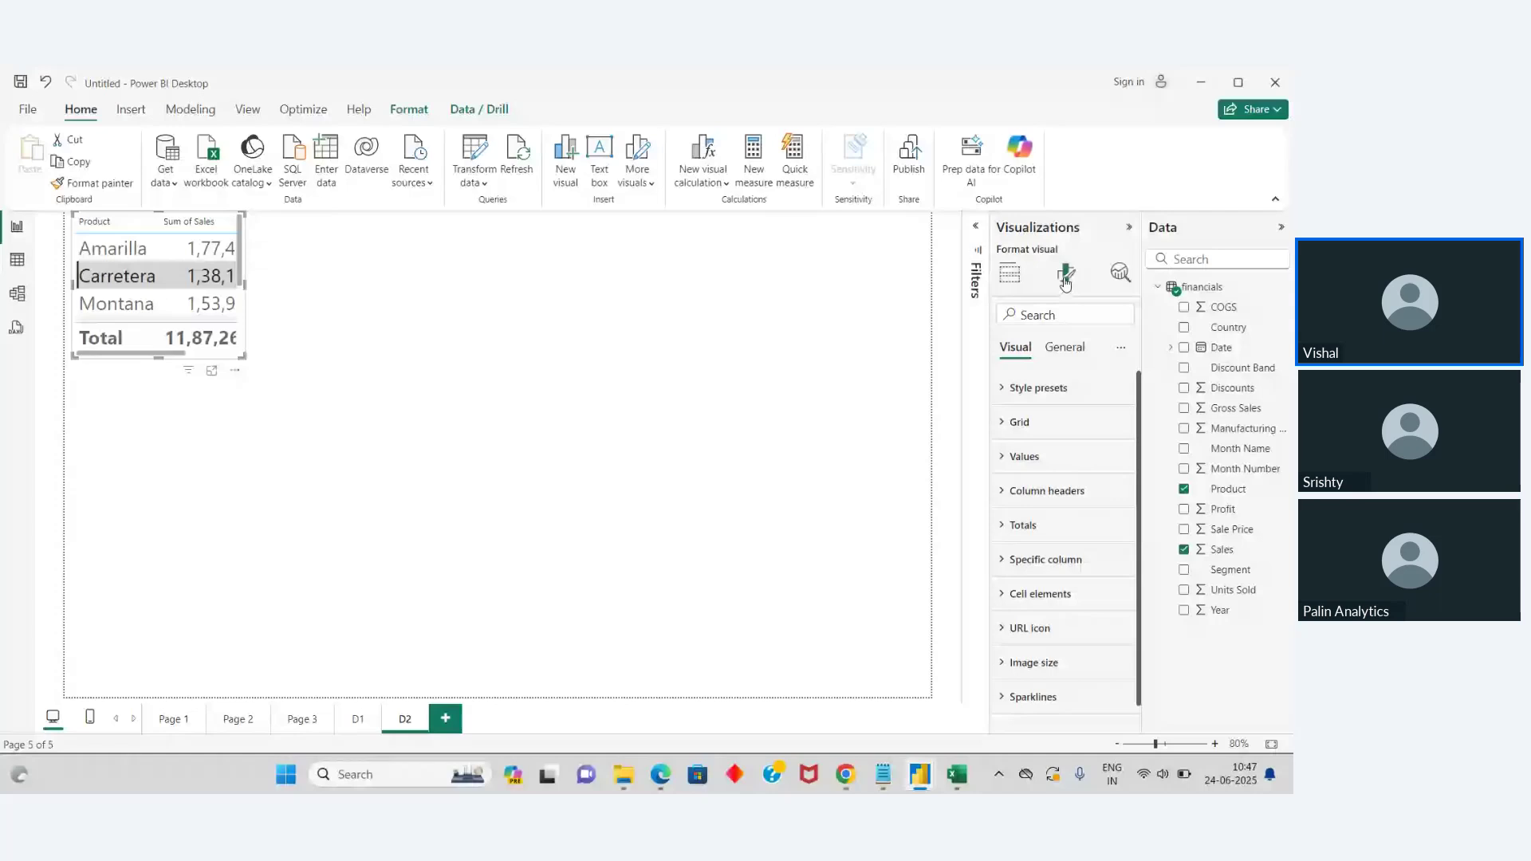
{"action": "left_click", "coordinate": [1005, 457]}
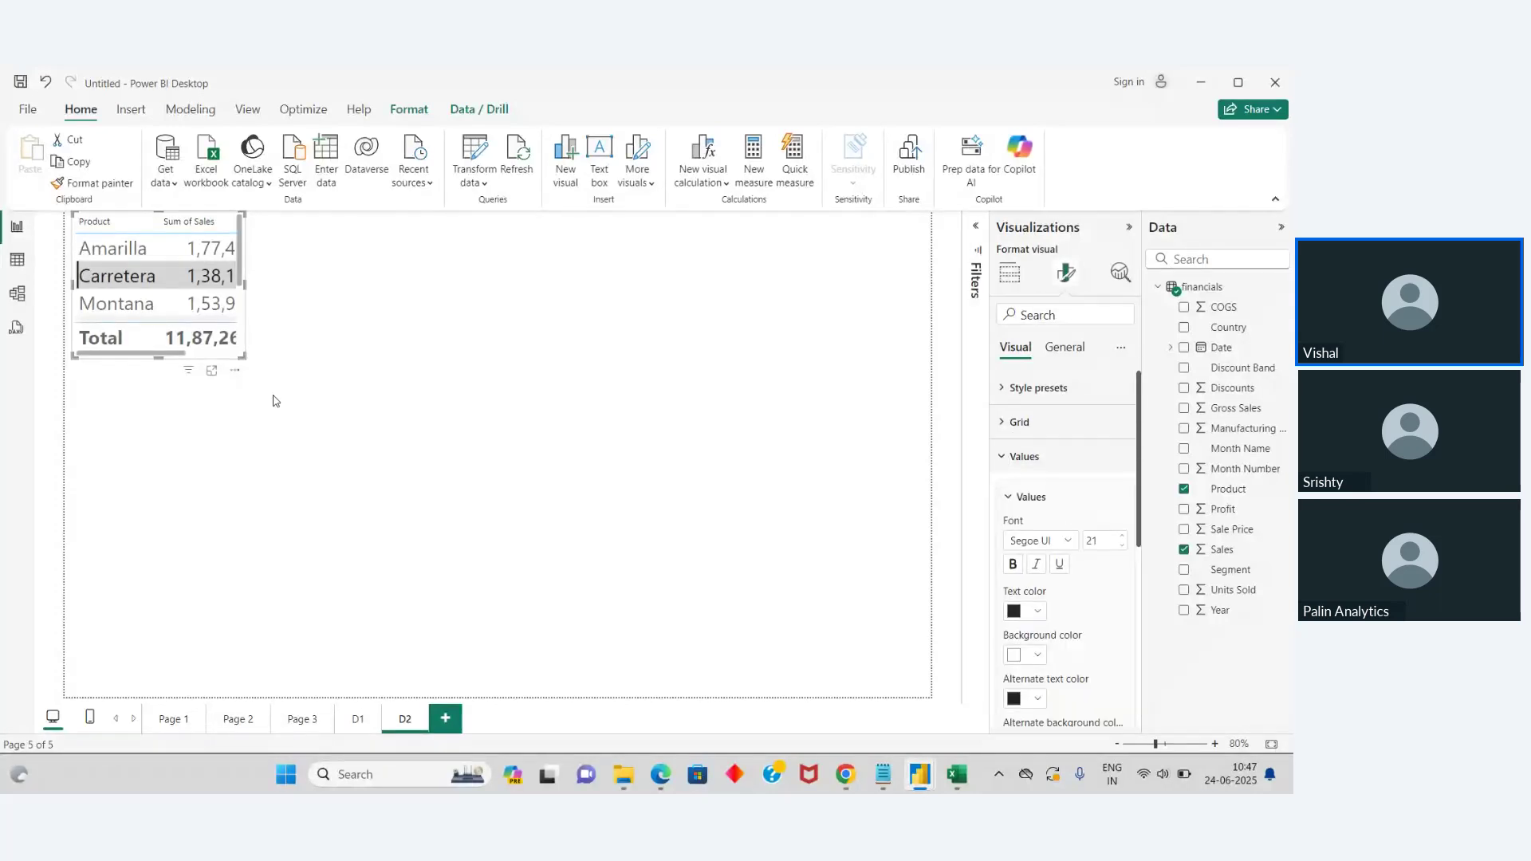
{"action": "left_click_drag", "start_coordinate": [244, 356], "coordinate": [601, 531]}
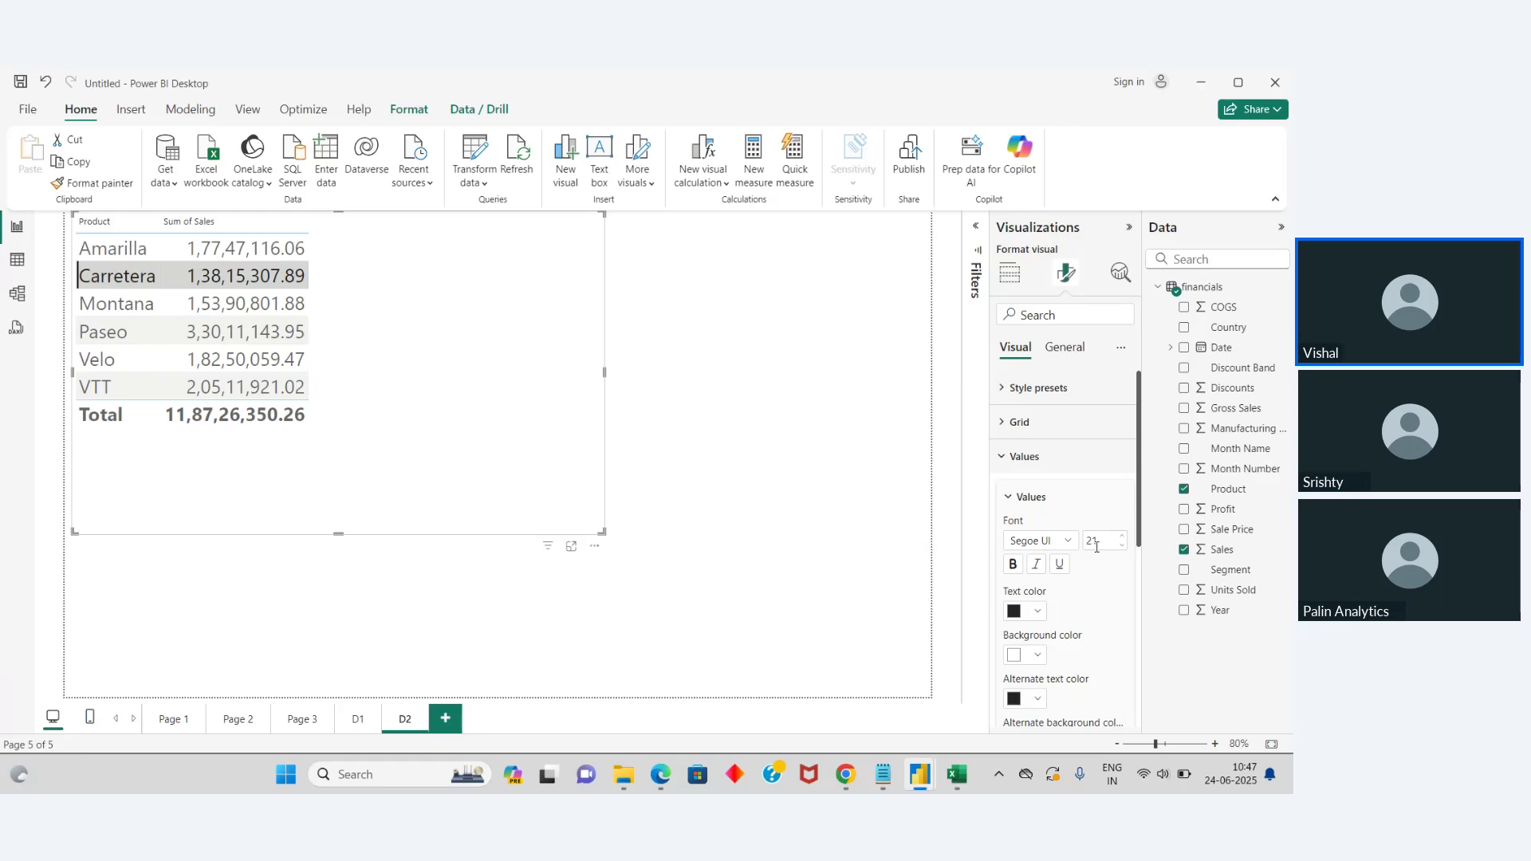
{"action": "left_click", "coordinate": [822, 470]}
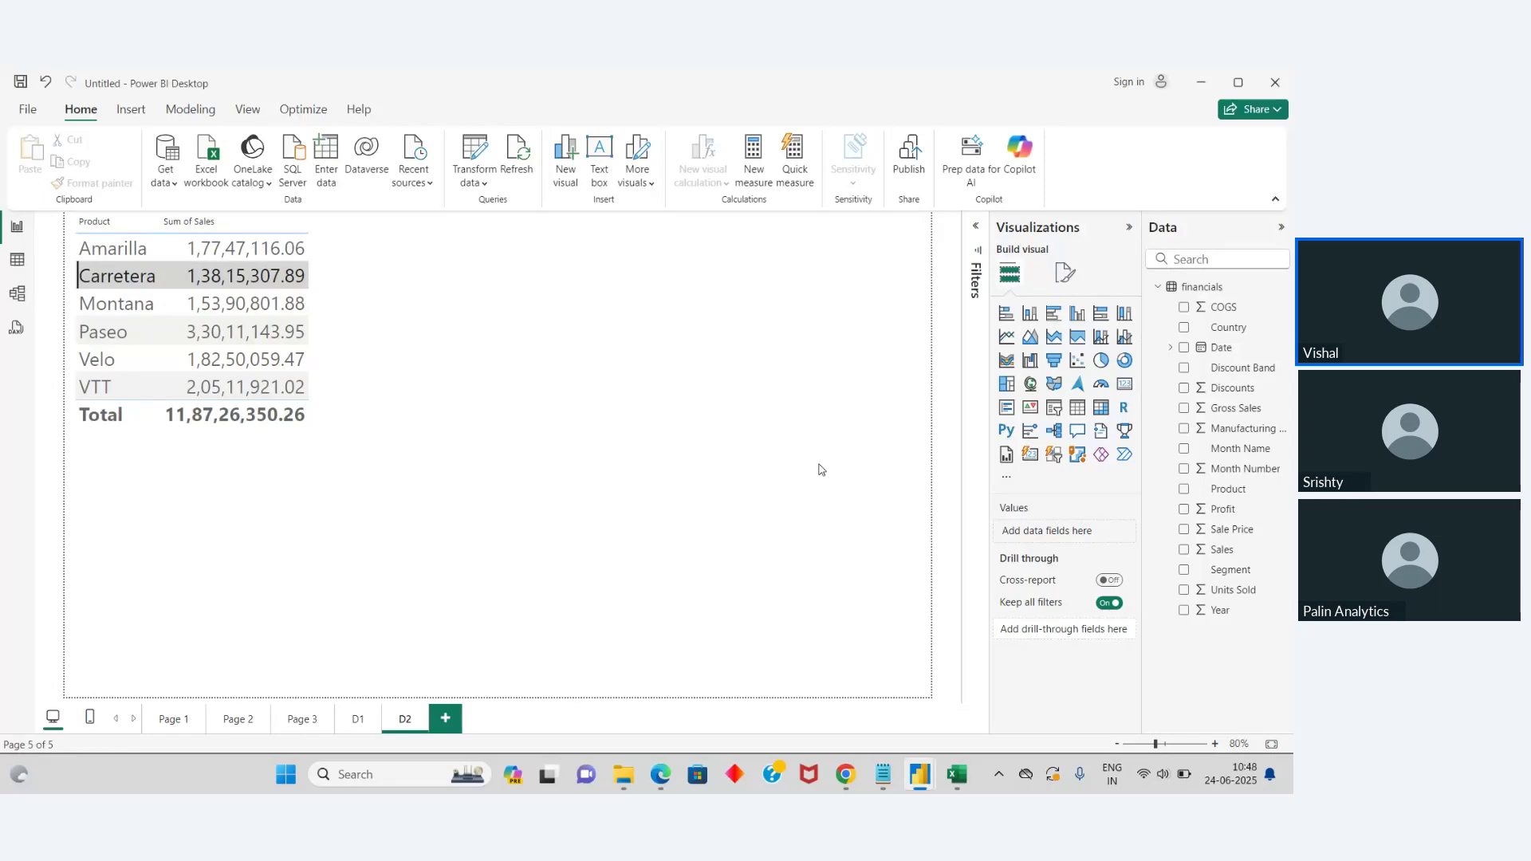
{"action": "left_click", "coordinate": [349, 382]}
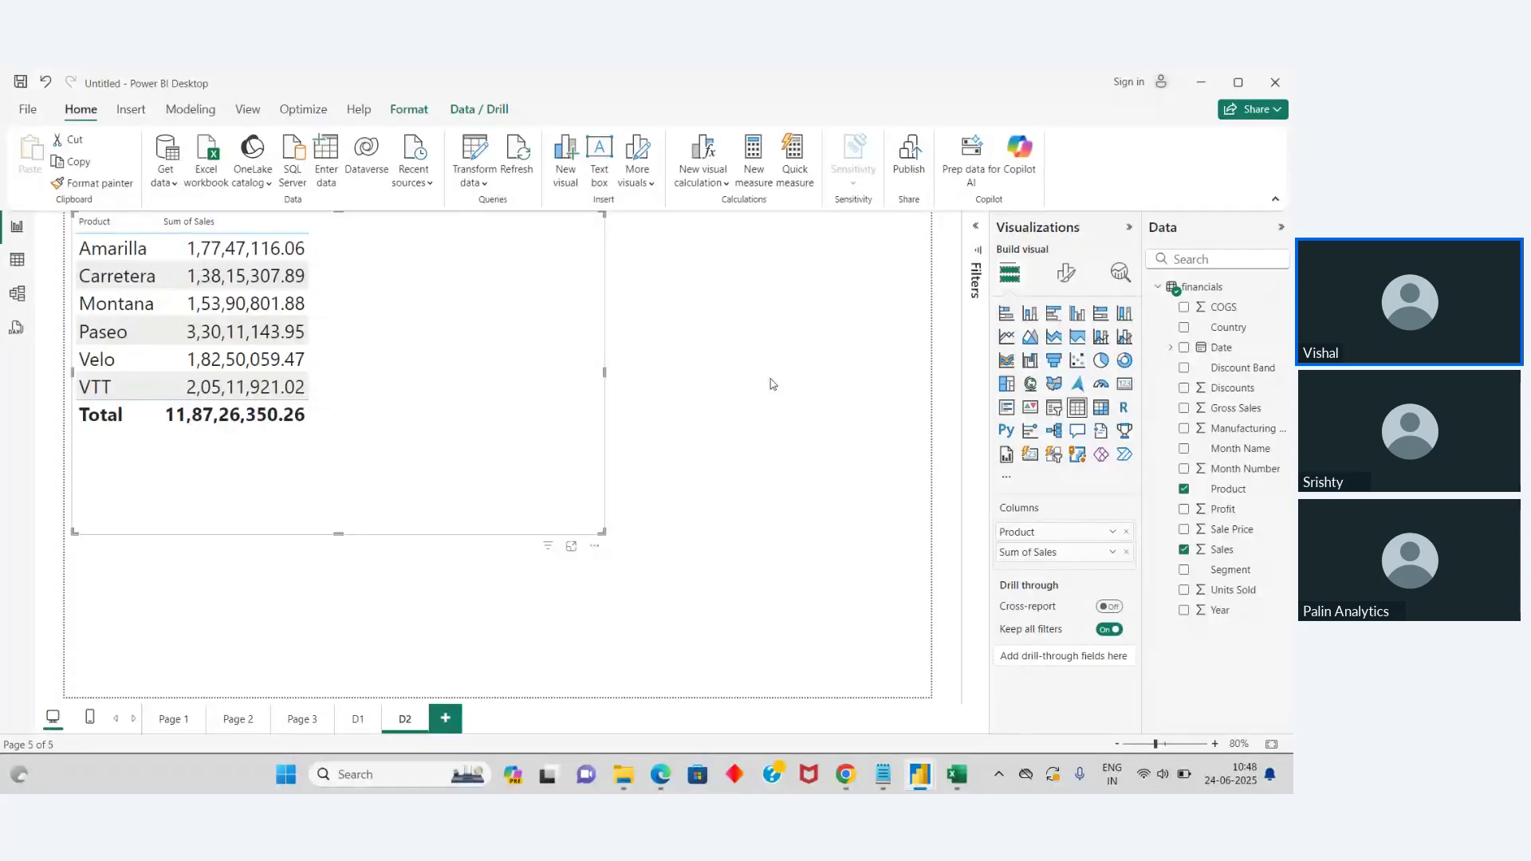
Step: Add Segment as the drill-through field of page D2
{"action": "left_click", "coordinate": [366, 730]}
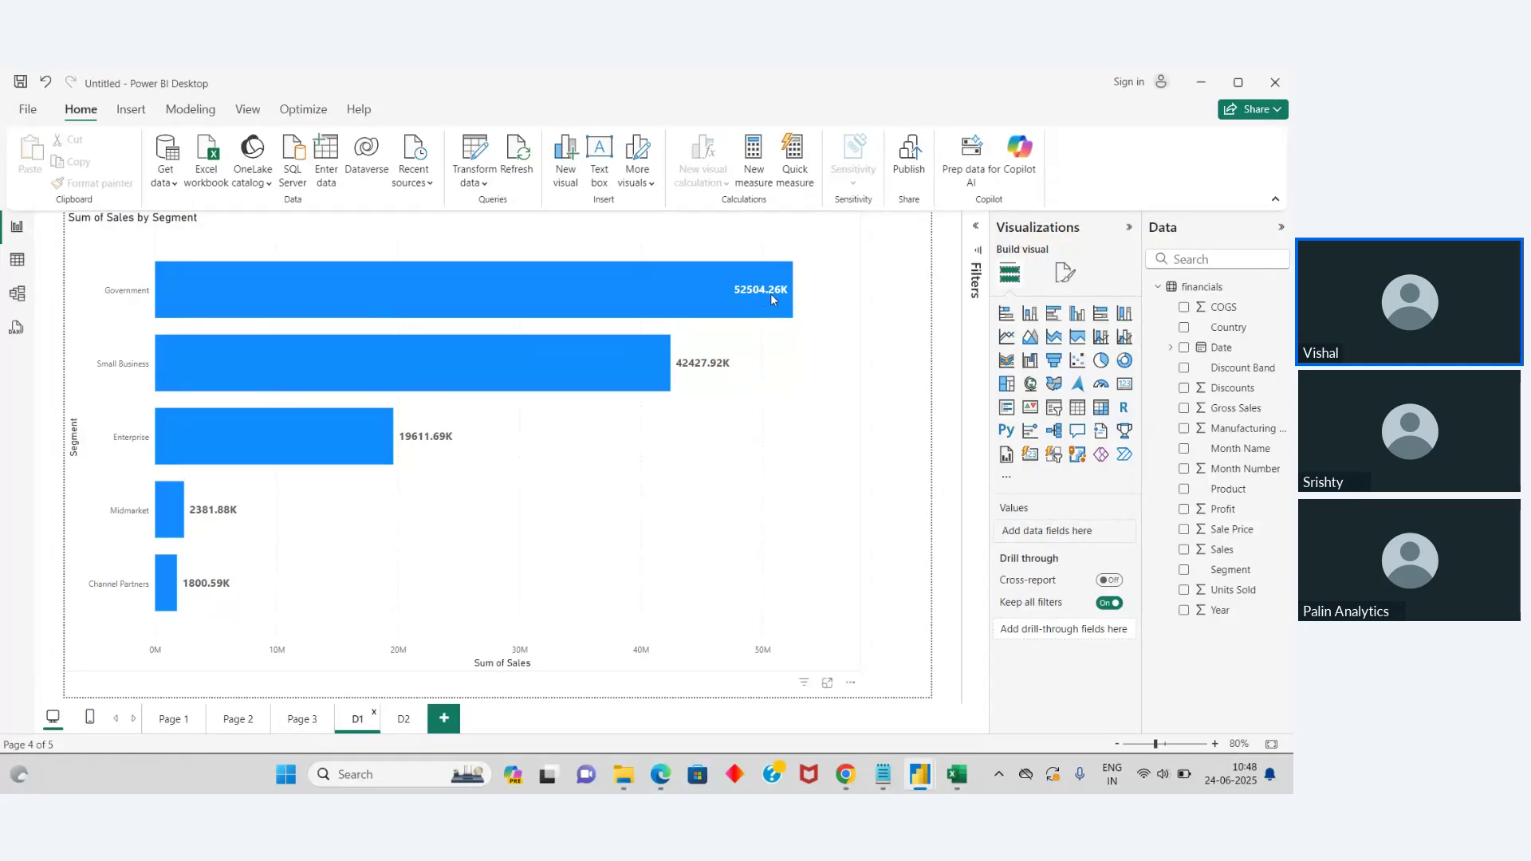
{"action": "mouse_move", "coordinate": [773, 300]}
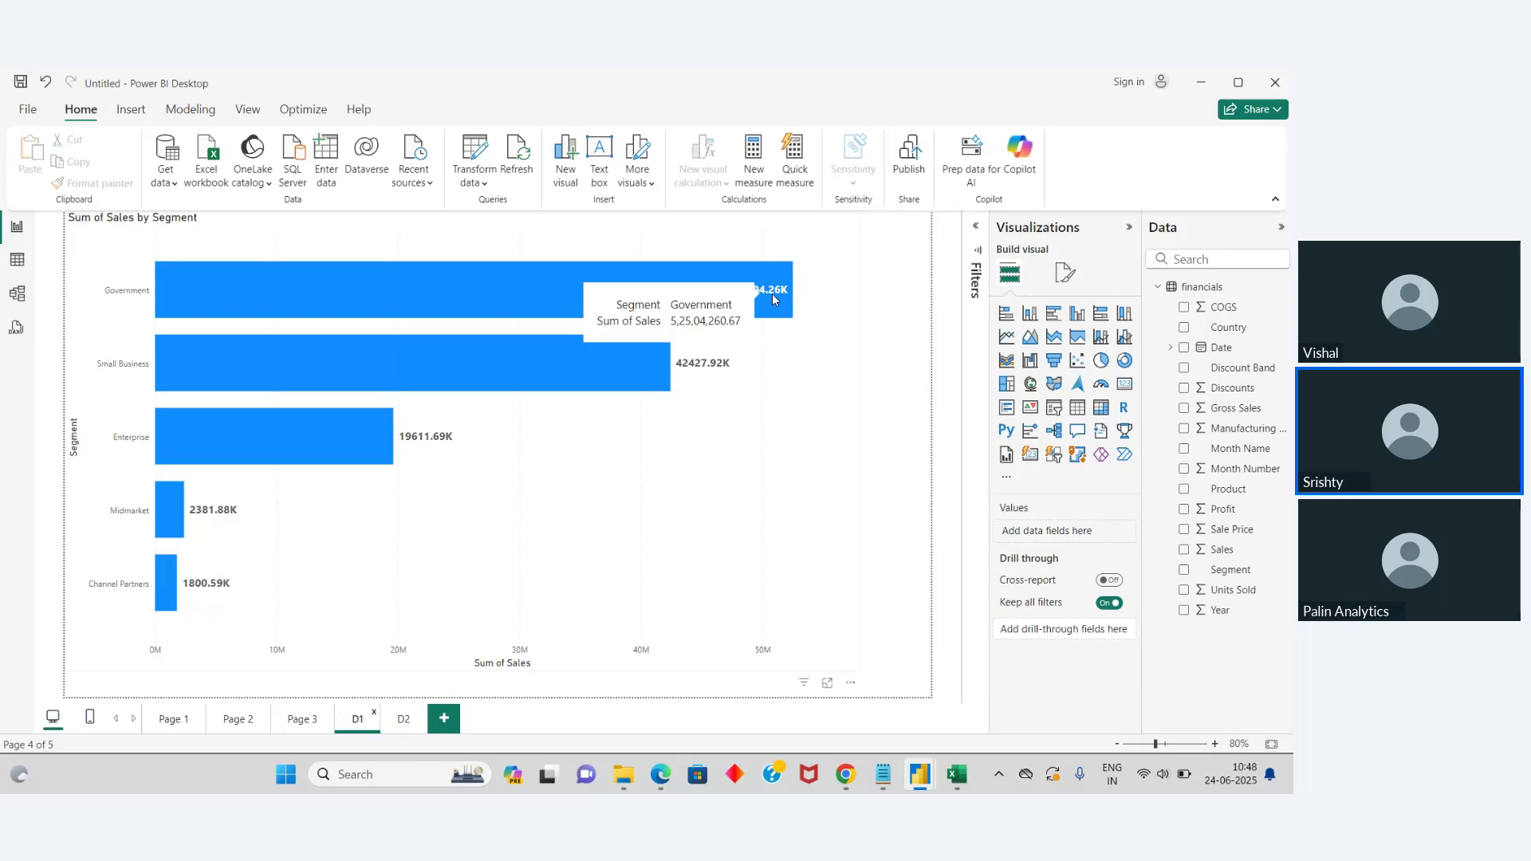
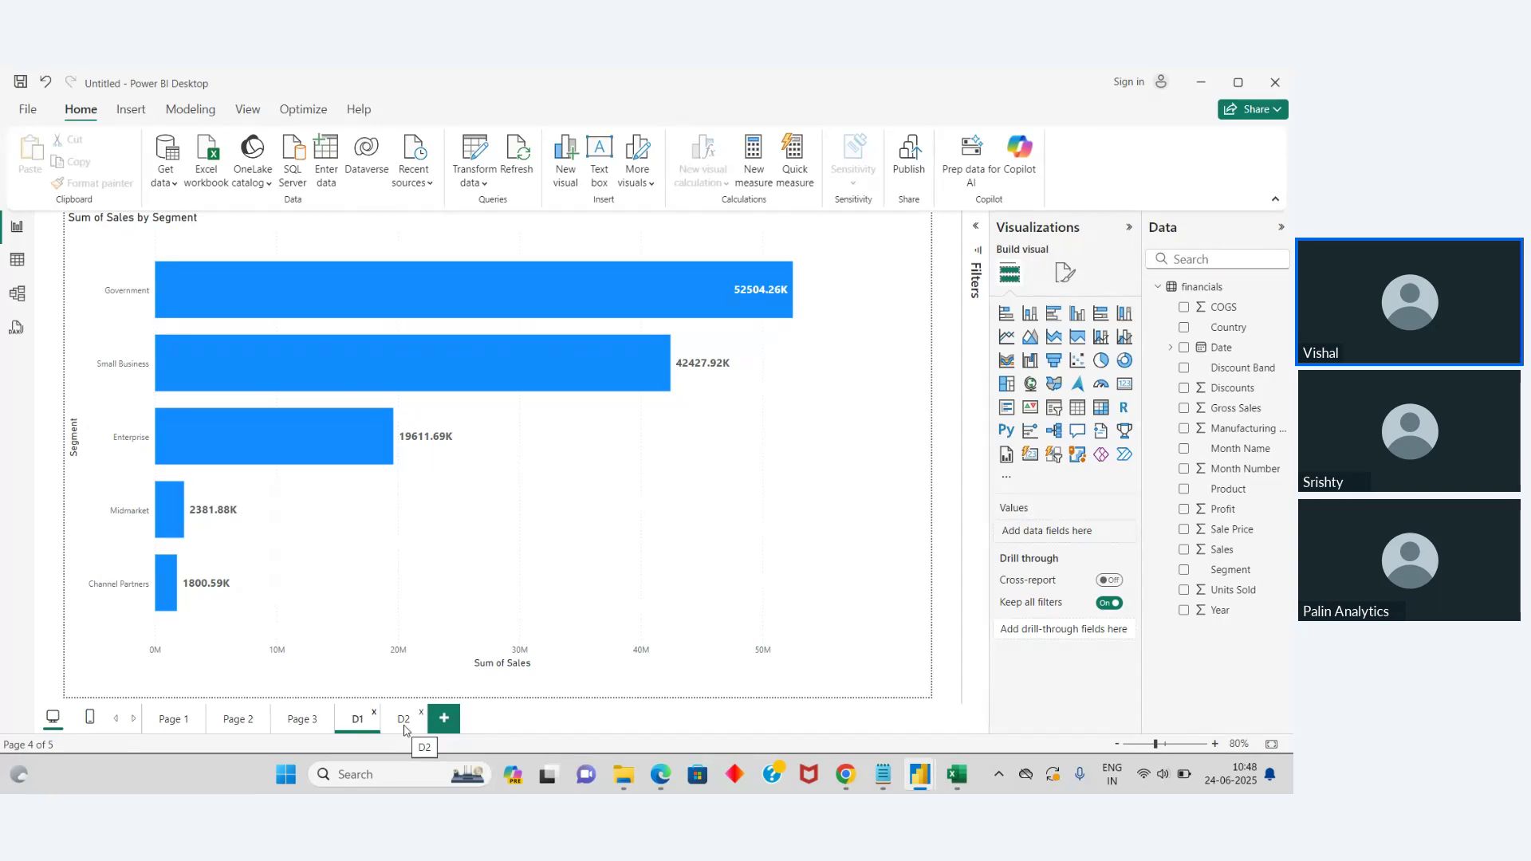
{"action": "left_click", "coordinate": [403, 727]}
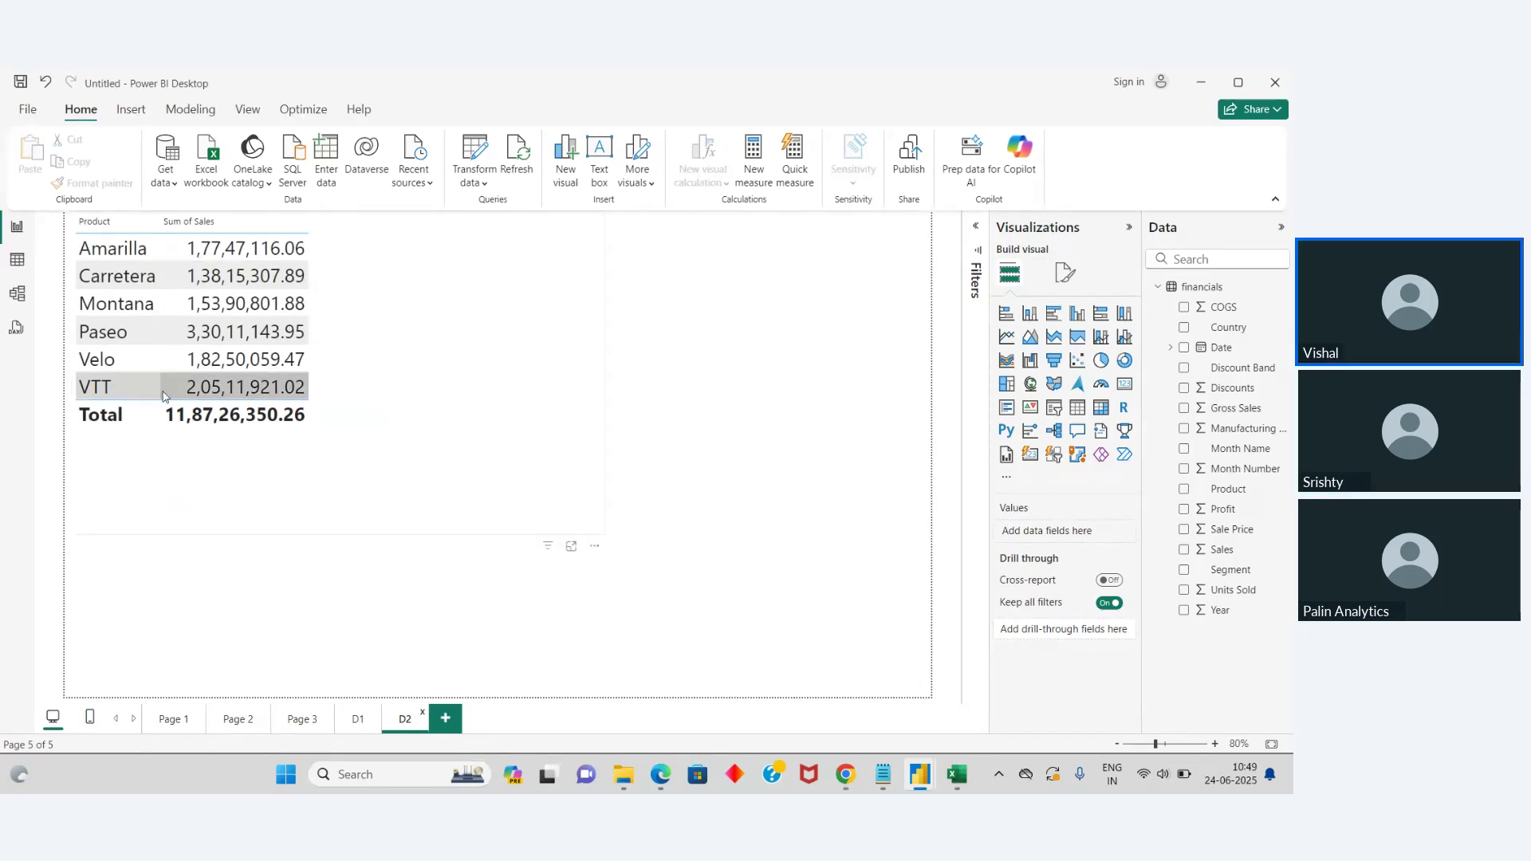
{"action": "left_click", "coordinate": [287, 447]}
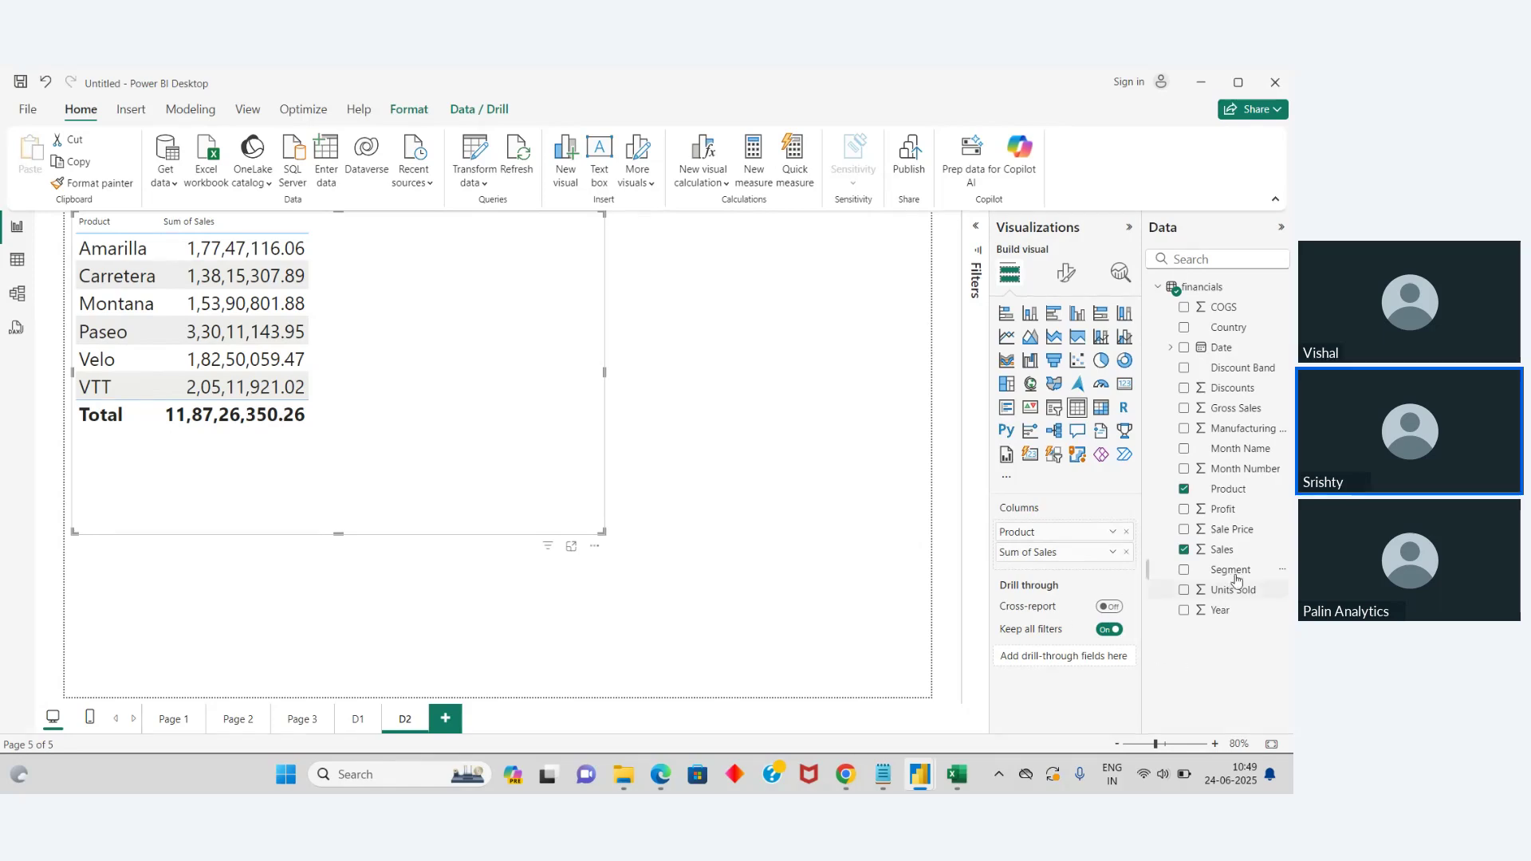
{"action": "left_click_drag", "start_coordinate": [1230, 571], "coordinate": [1065, 655]}
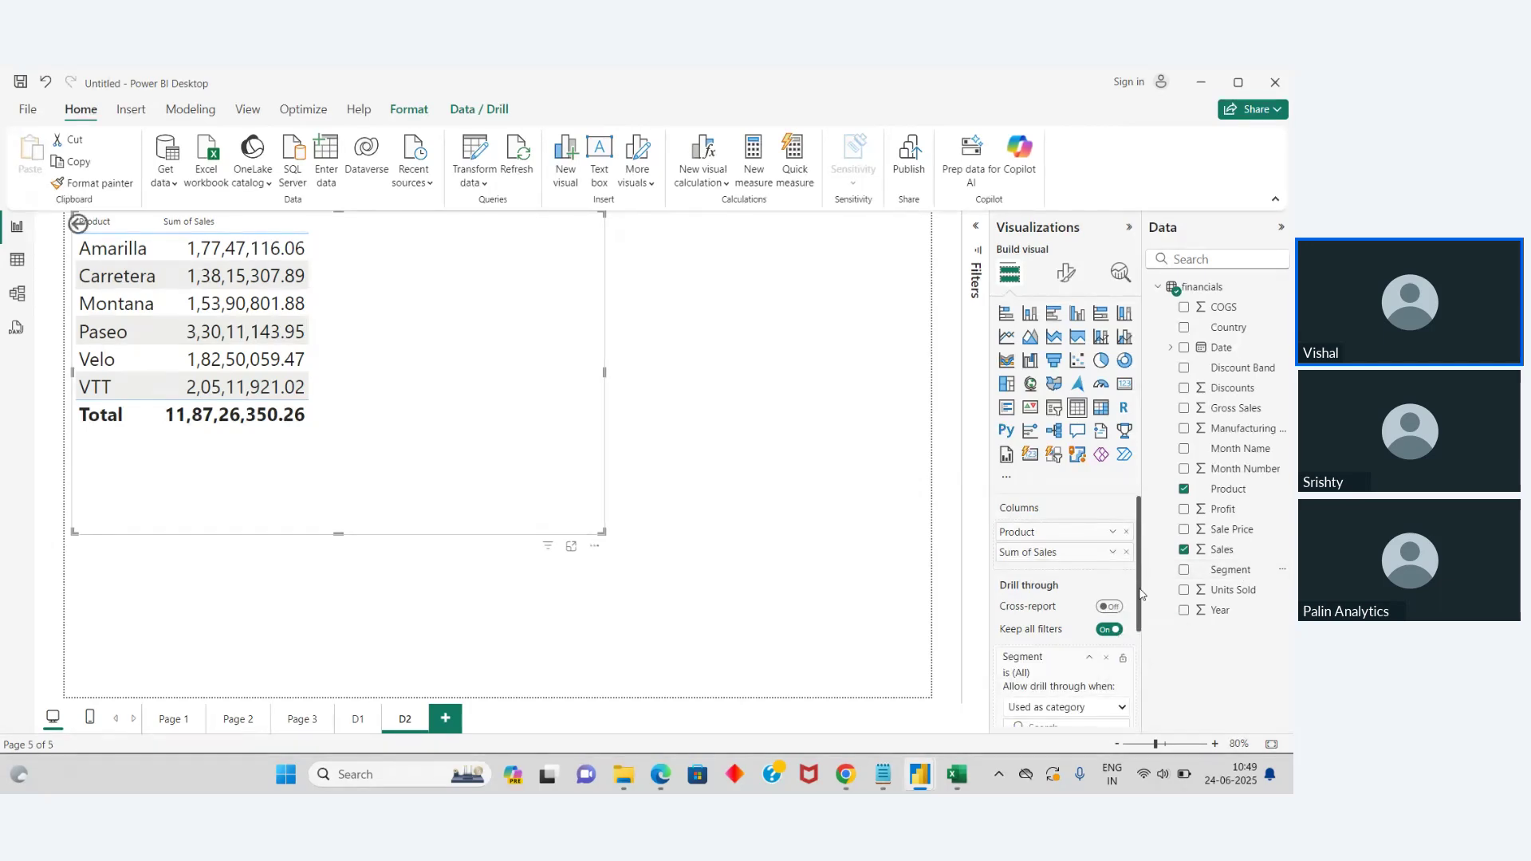
{"action": "left_click_drag", "start_coordinate": [1141, 594], "coordinate": [1140, 675]}
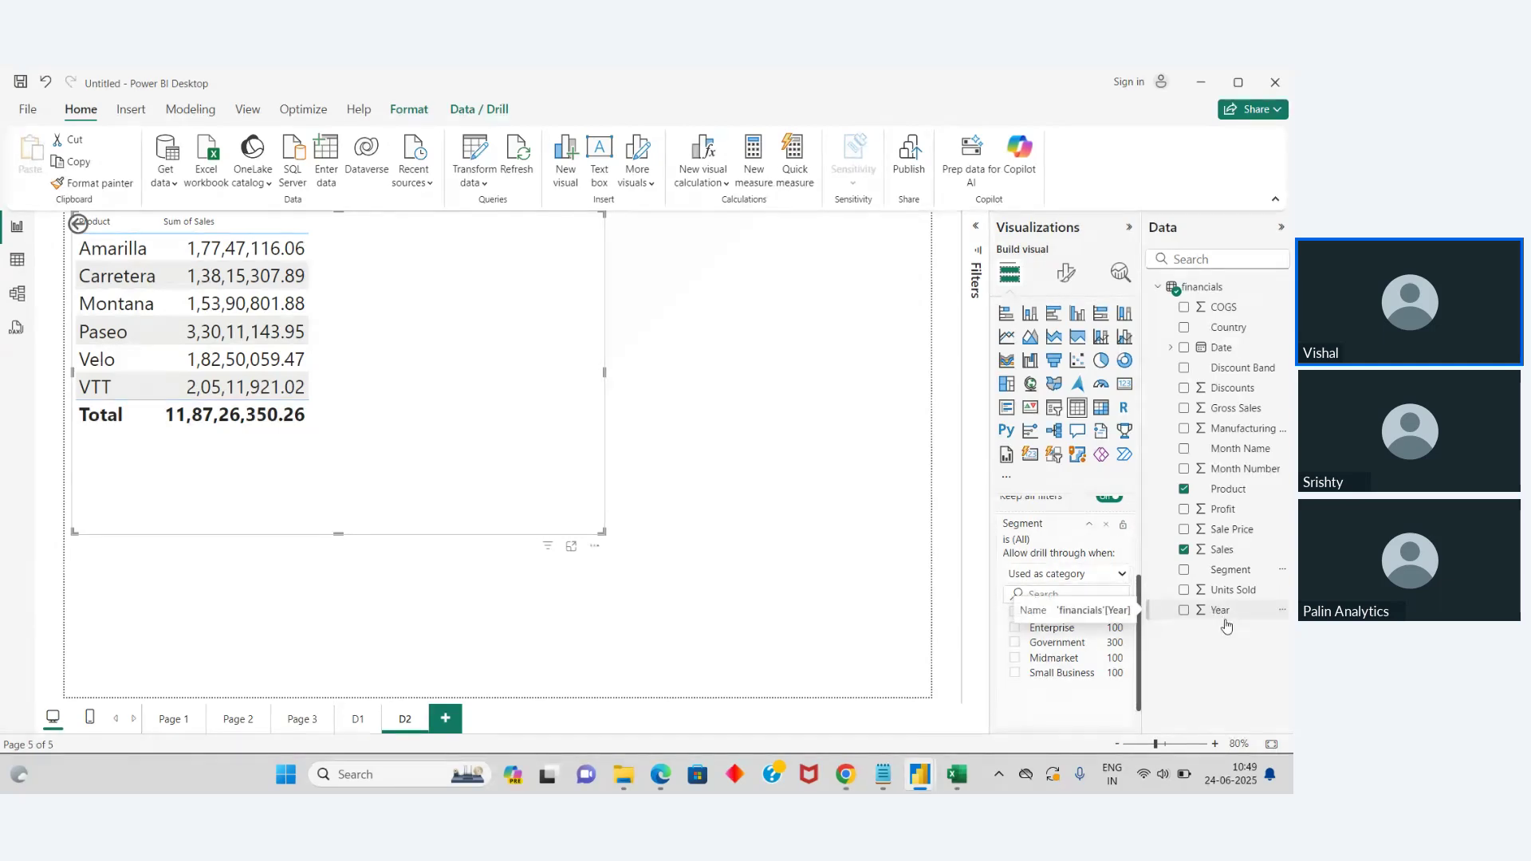
Step: Drill through from the Government bar of the Sales by Segment chart on D1 to page D2
{"action": "left_click", "coordinate": [356, 722]}
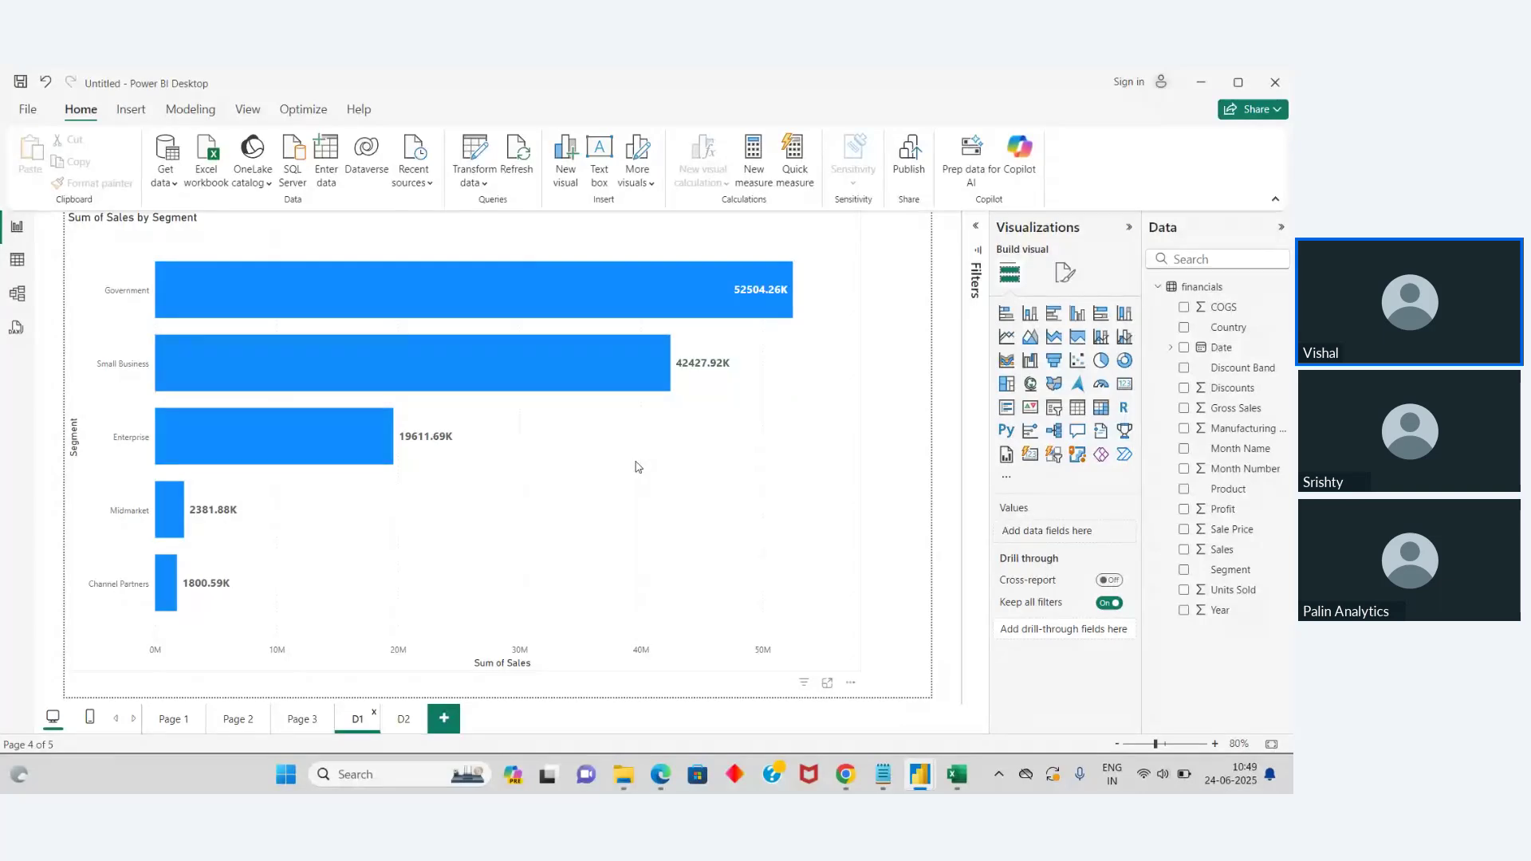
{"action": "left_click", "coordinate": [647, 301]}
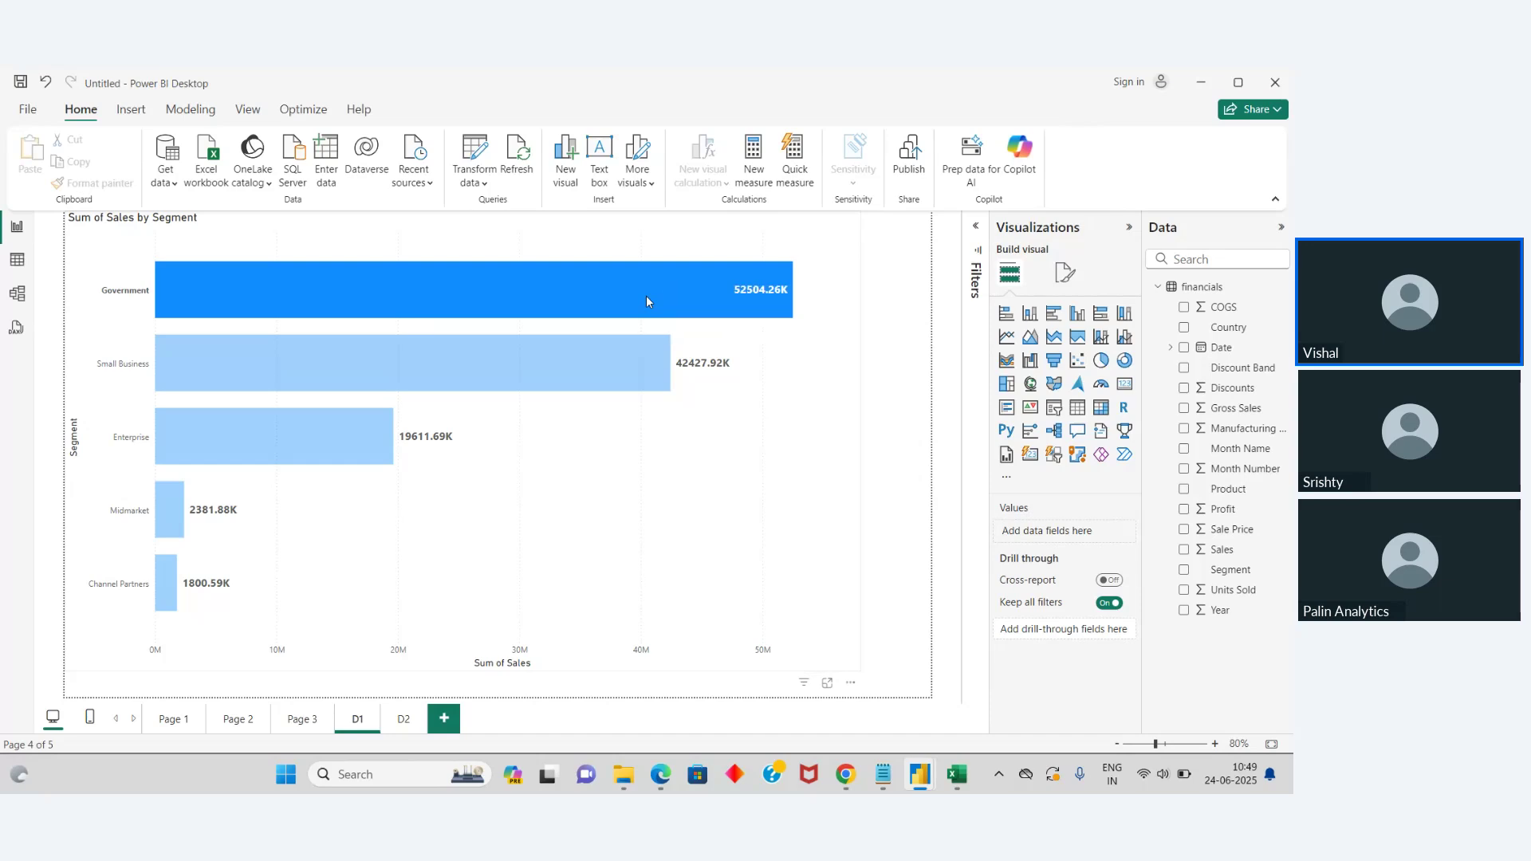
{"action": "right_click", "coordinate": [647, 300]}
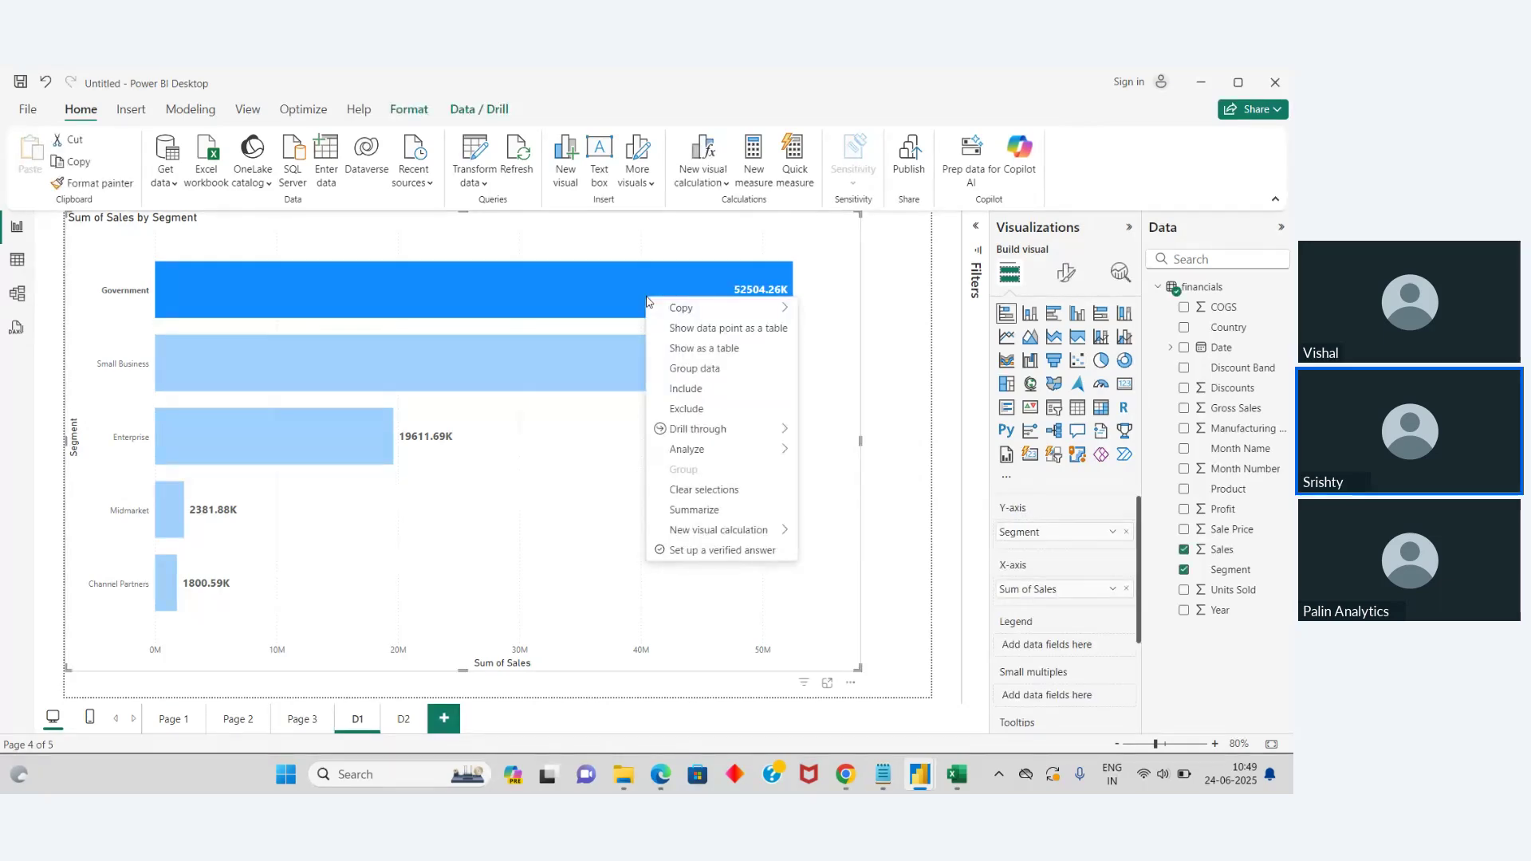
{"action": "mouse_move", "coordinate": [727, 443]}
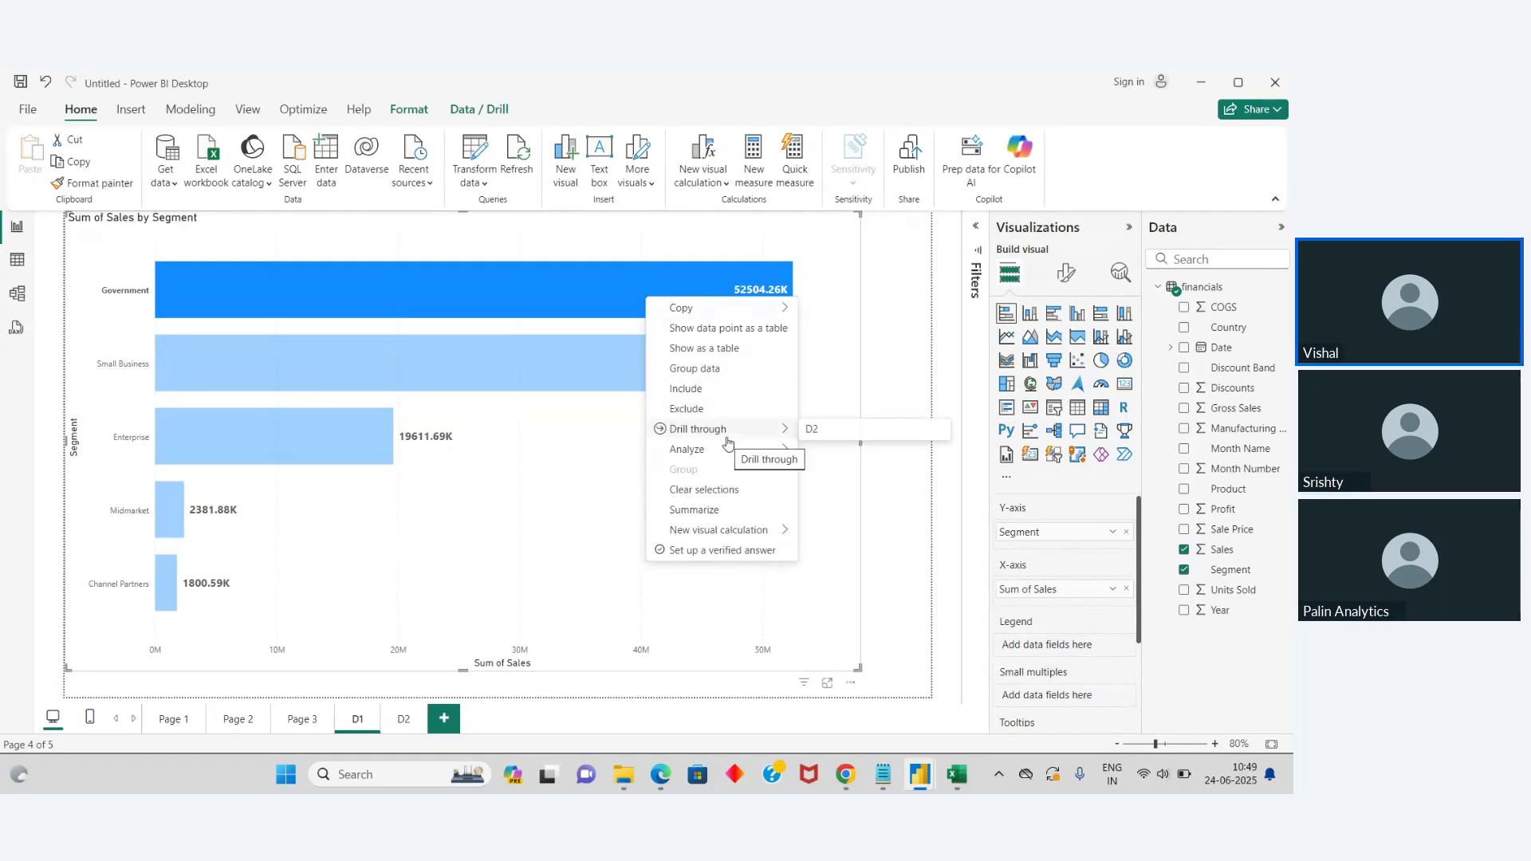
{"action": "left_click", "coordinate": [814, 438]}
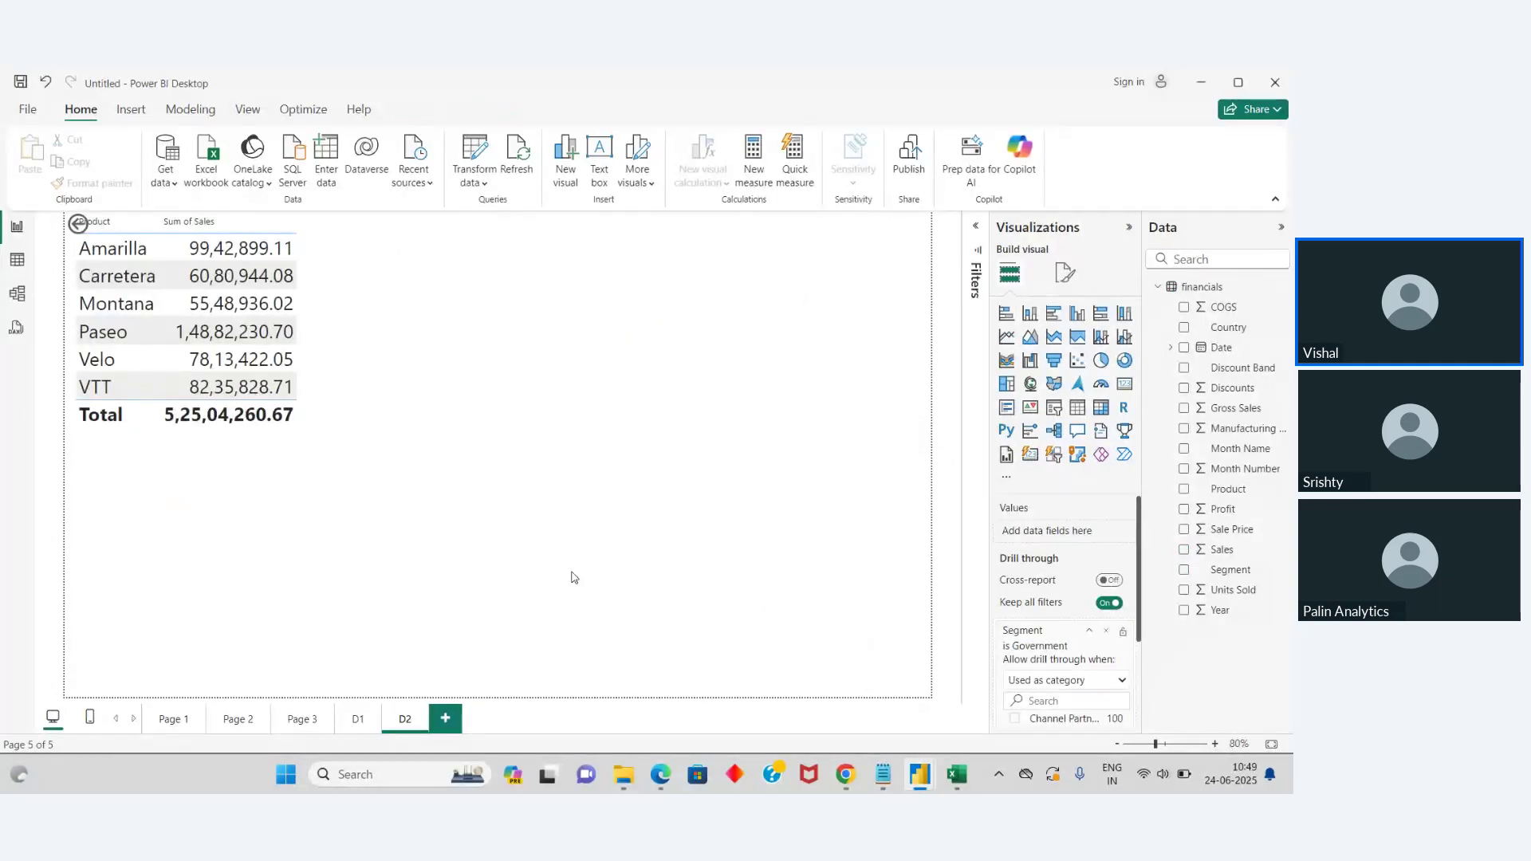
Step: Compare the Government bar on D1 with the product table and the Segment drill-through filter on D2
{"action": "left_click", "coordinate": [360, 719]}
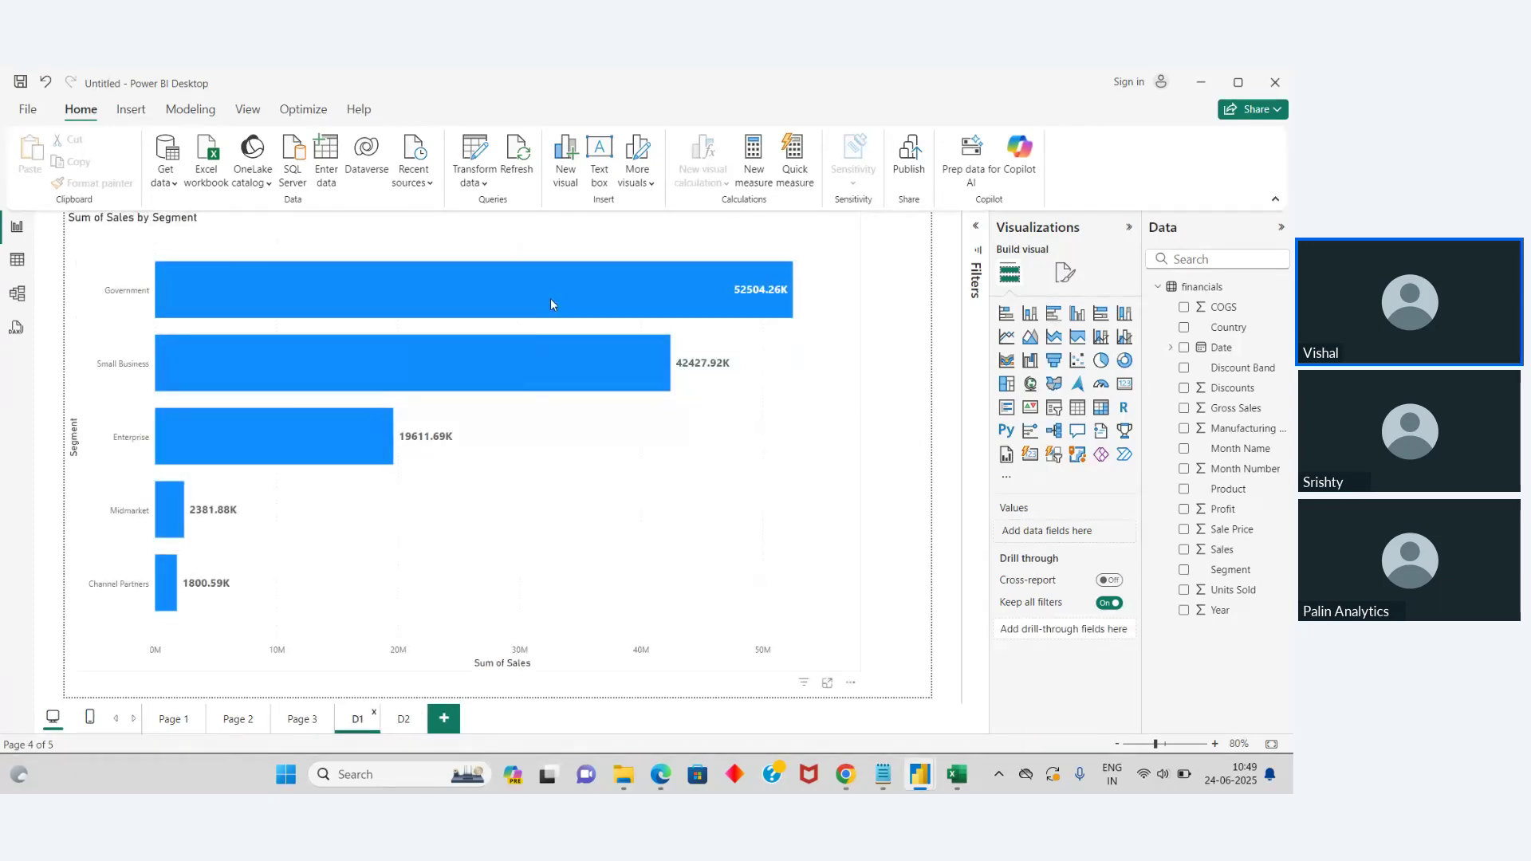
{"action": "mouse_move", "coordinate": [551, 304]}
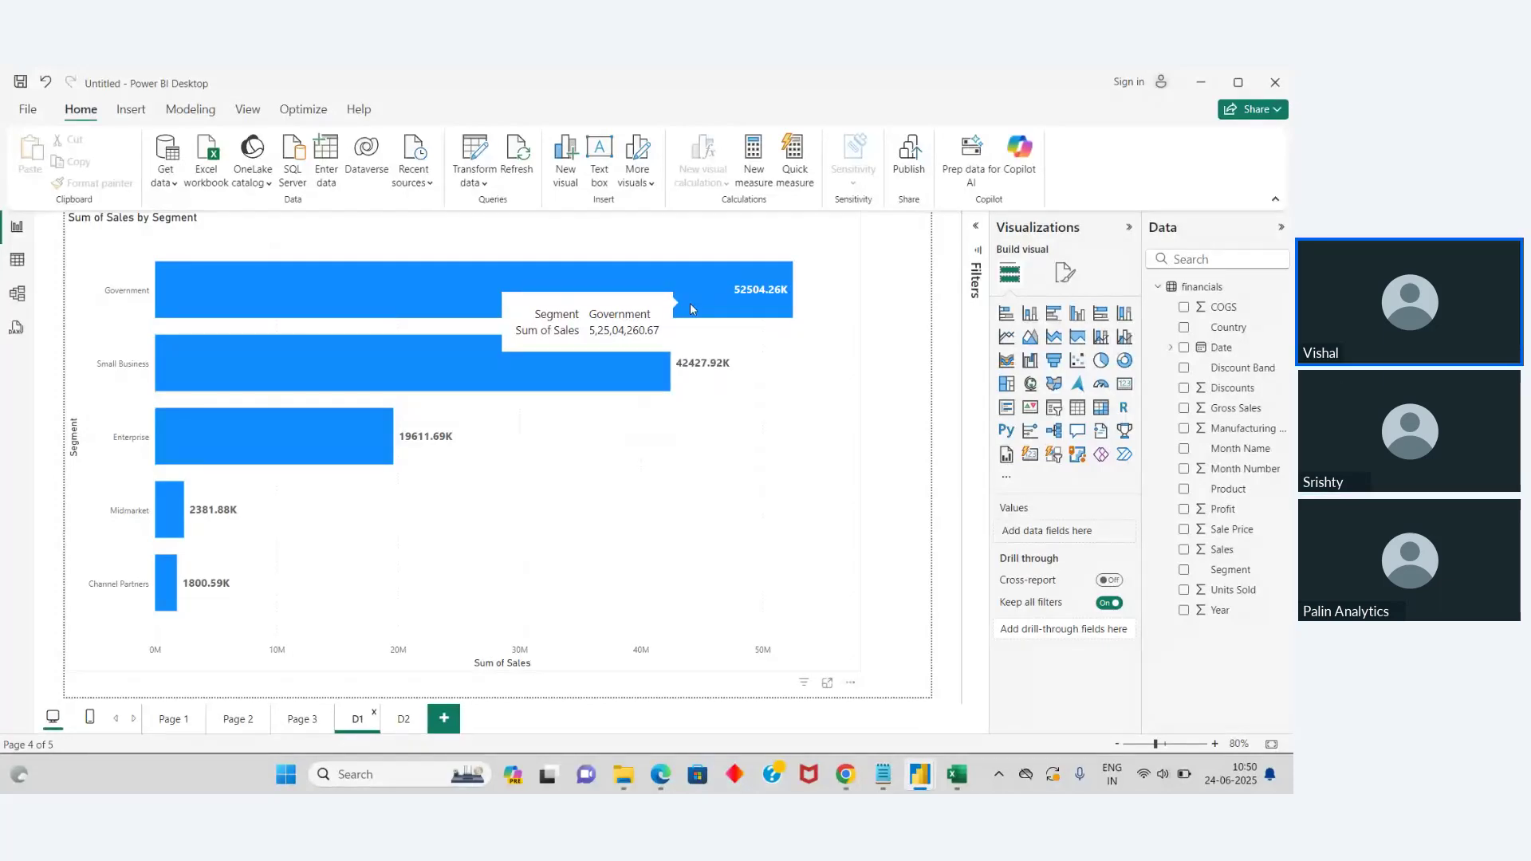
{"action": "left_click", "coordinate": [404, 720]}
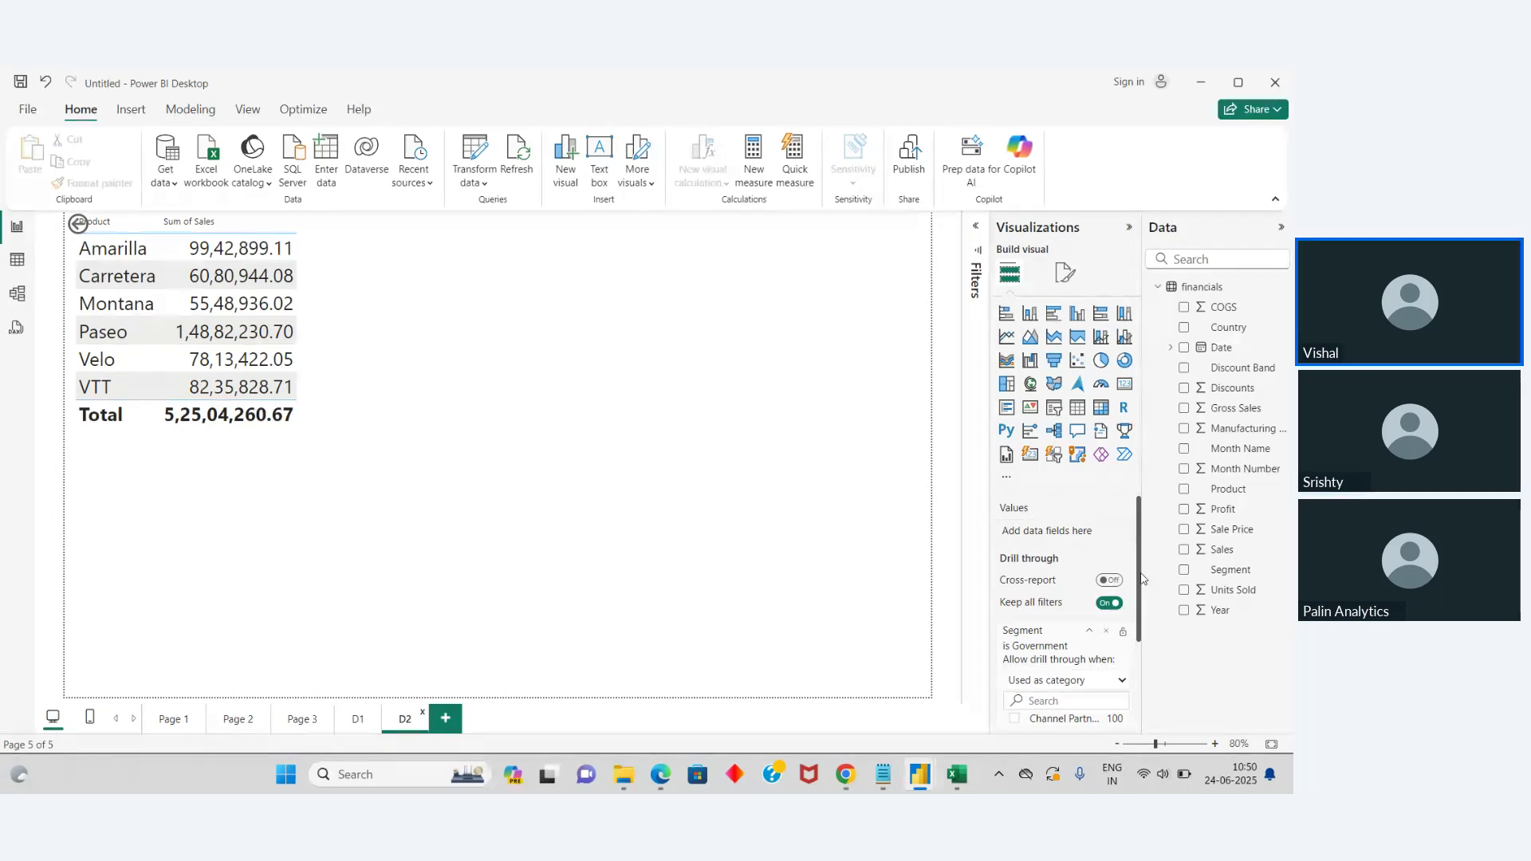
{"action": "scroll", "coordinate": [1143, 590], "scroll_direction": "down", "scroll_amount": 1}
{"action": "scroll", "coordinate": [1143, 592], "scroll_direction": "up", "scroll_amount": 1}
{"action": "scroll", "coordinate": [1143, 591], "scroll_direction": "down", "scroll_amount": 1}
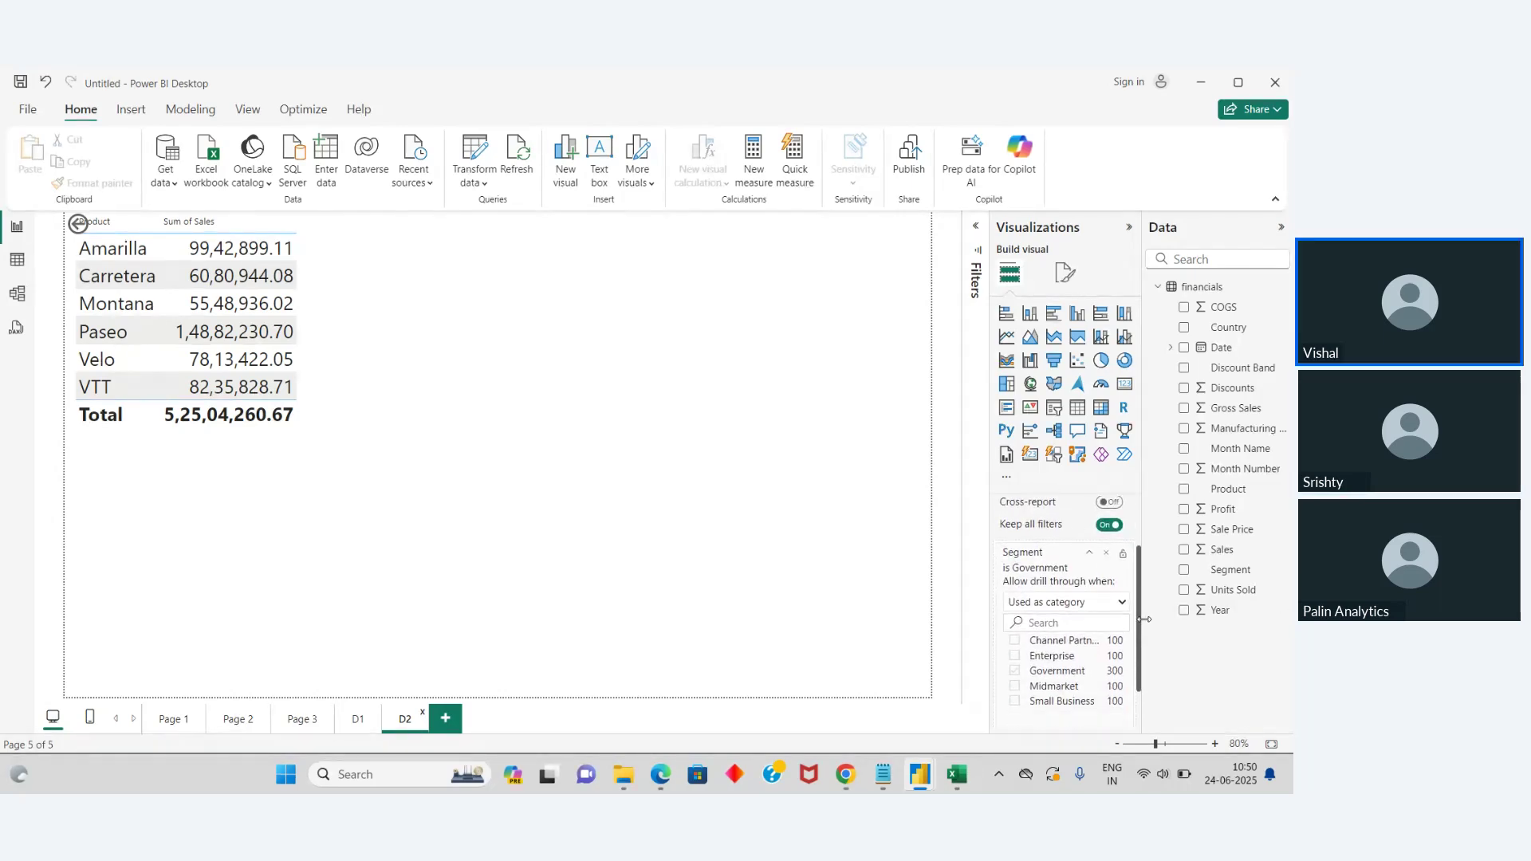
{"action": "scroll", "coordinate": [1146, 618], "scroll_direction": "up", "scroll_amount": 1}
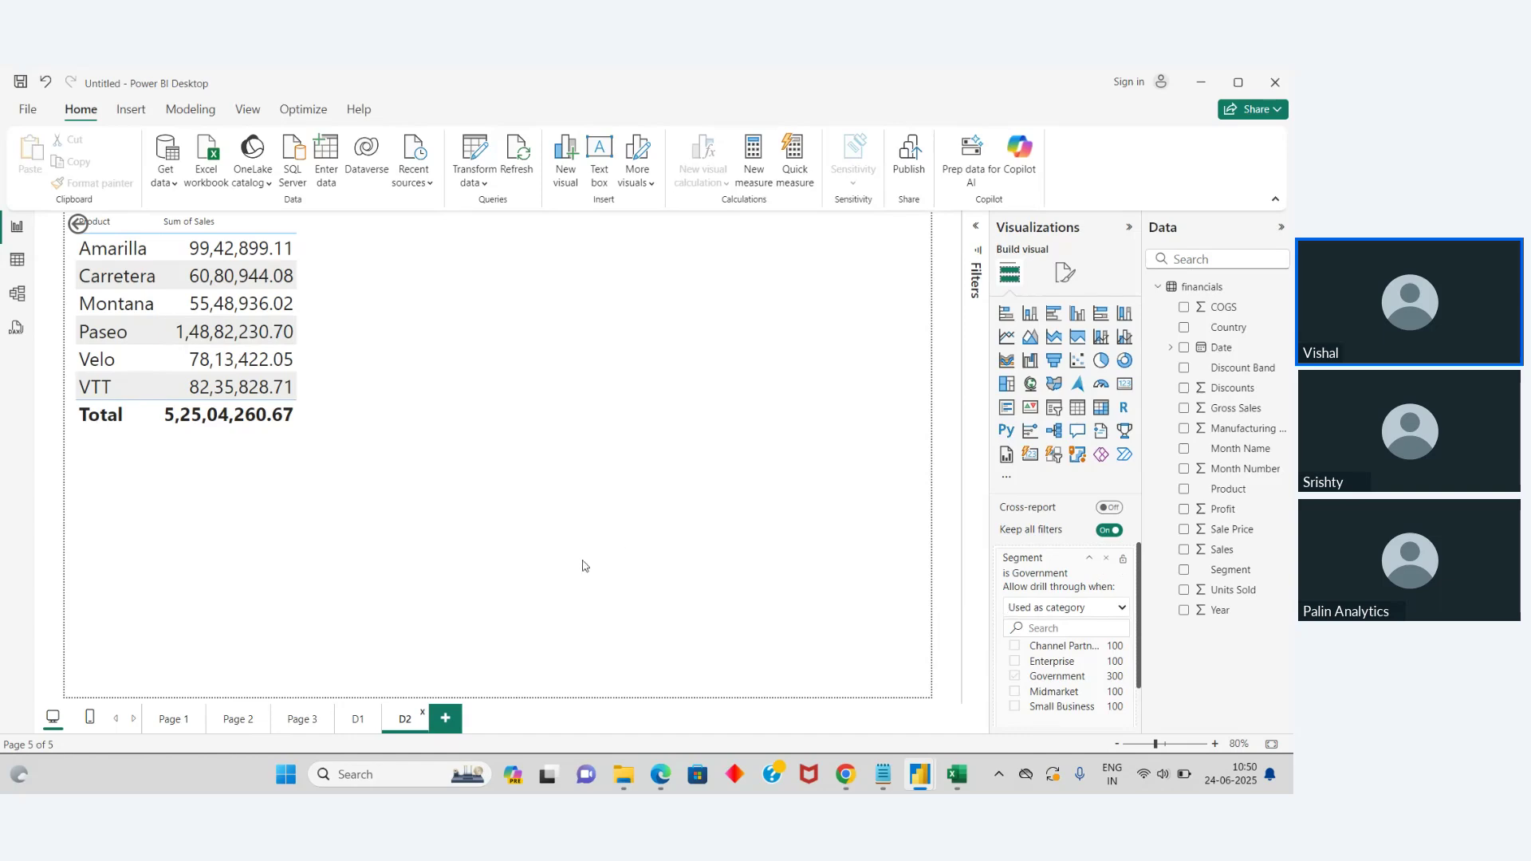
{"action": "left_click", "coordinate": [358, 718]}
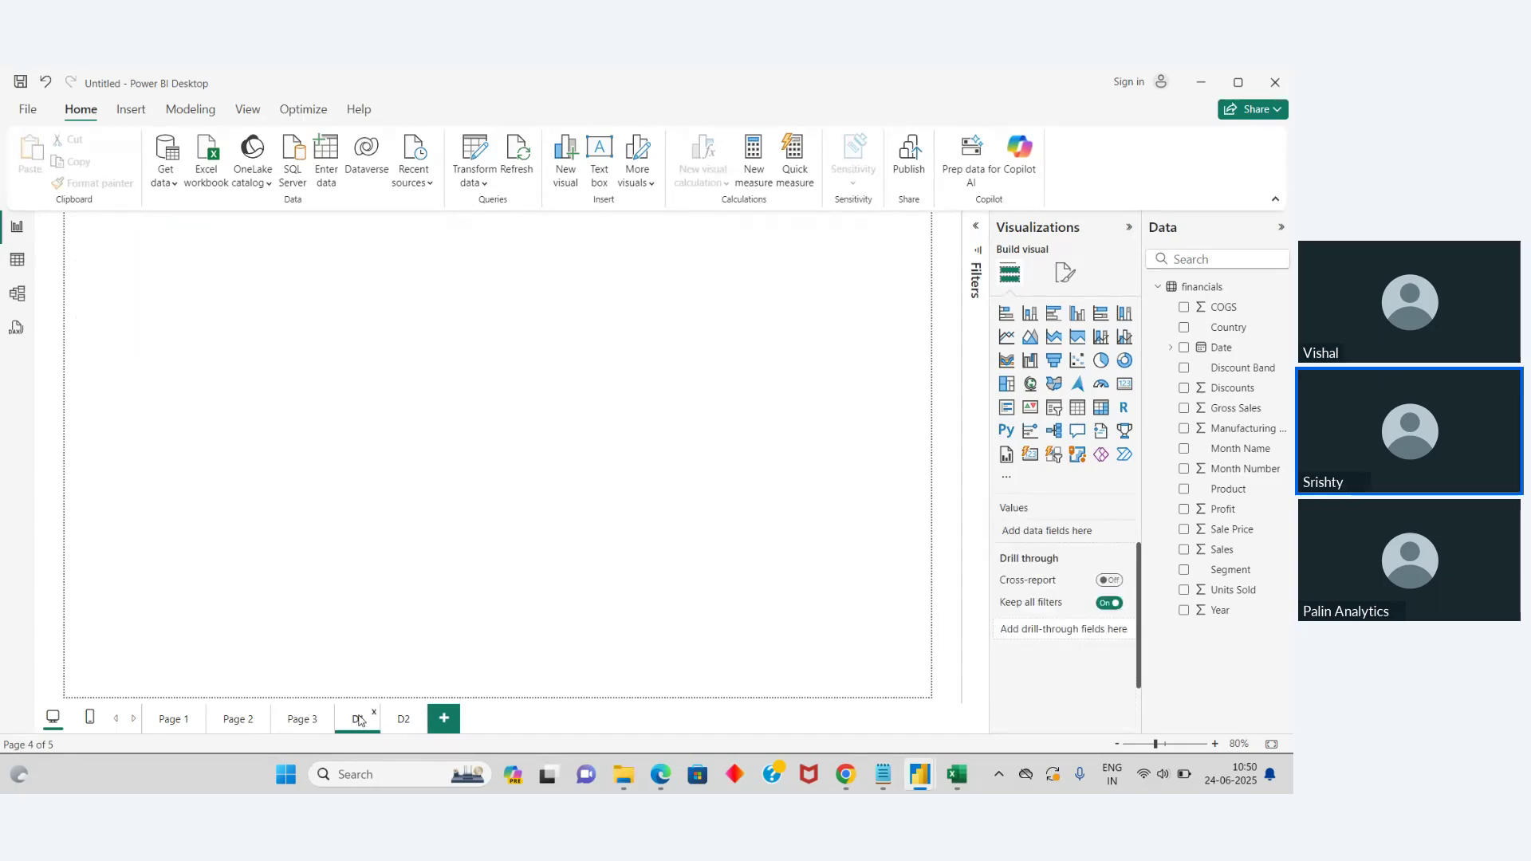
{"action": "left_click", "coordinate": [405, 720]}
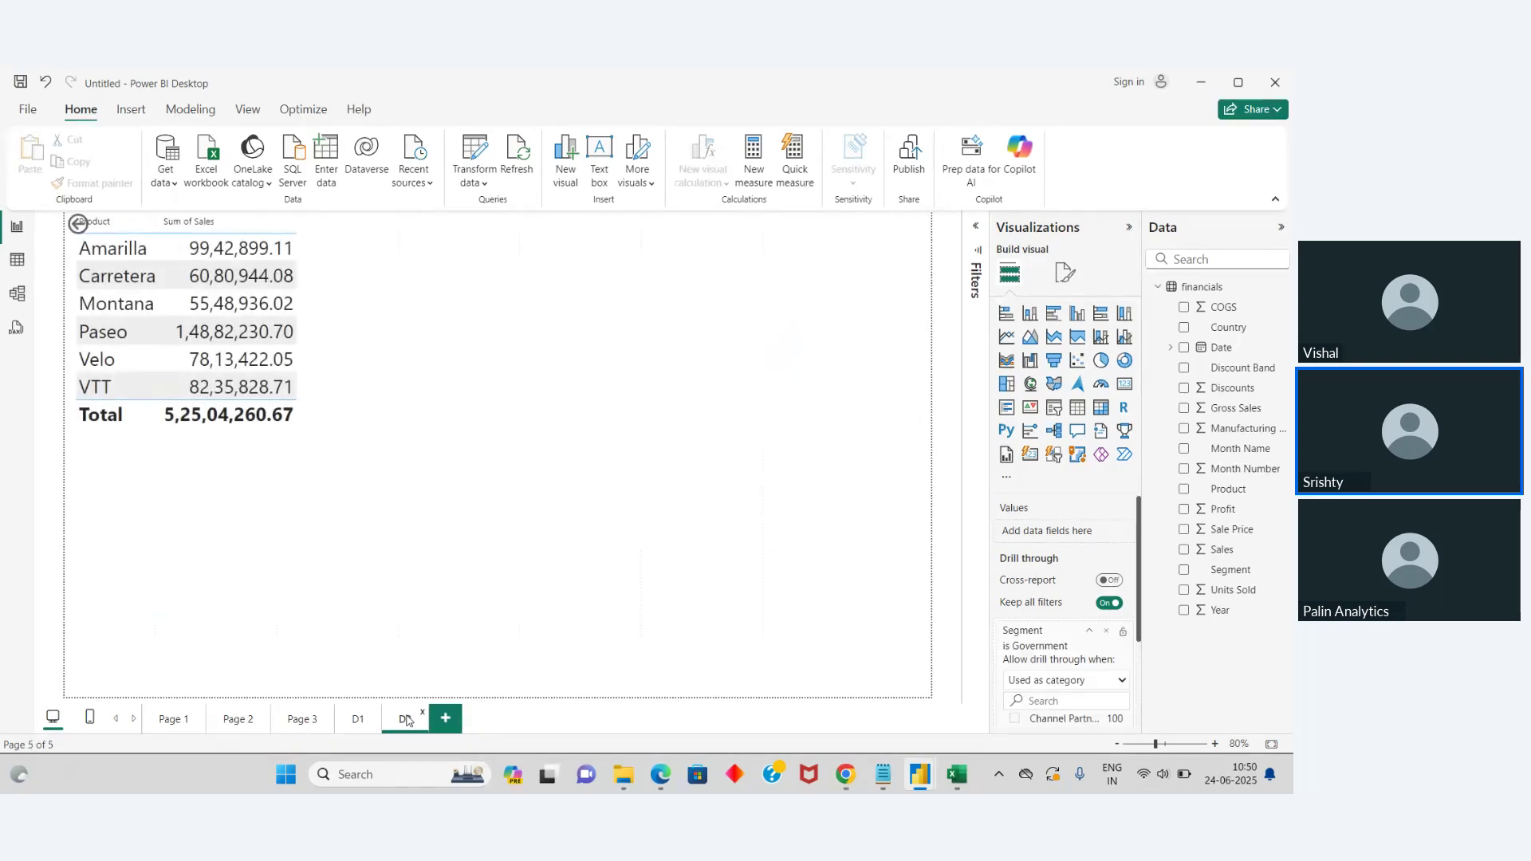
{"action": "left_click", "coordinate": [358, 720]}
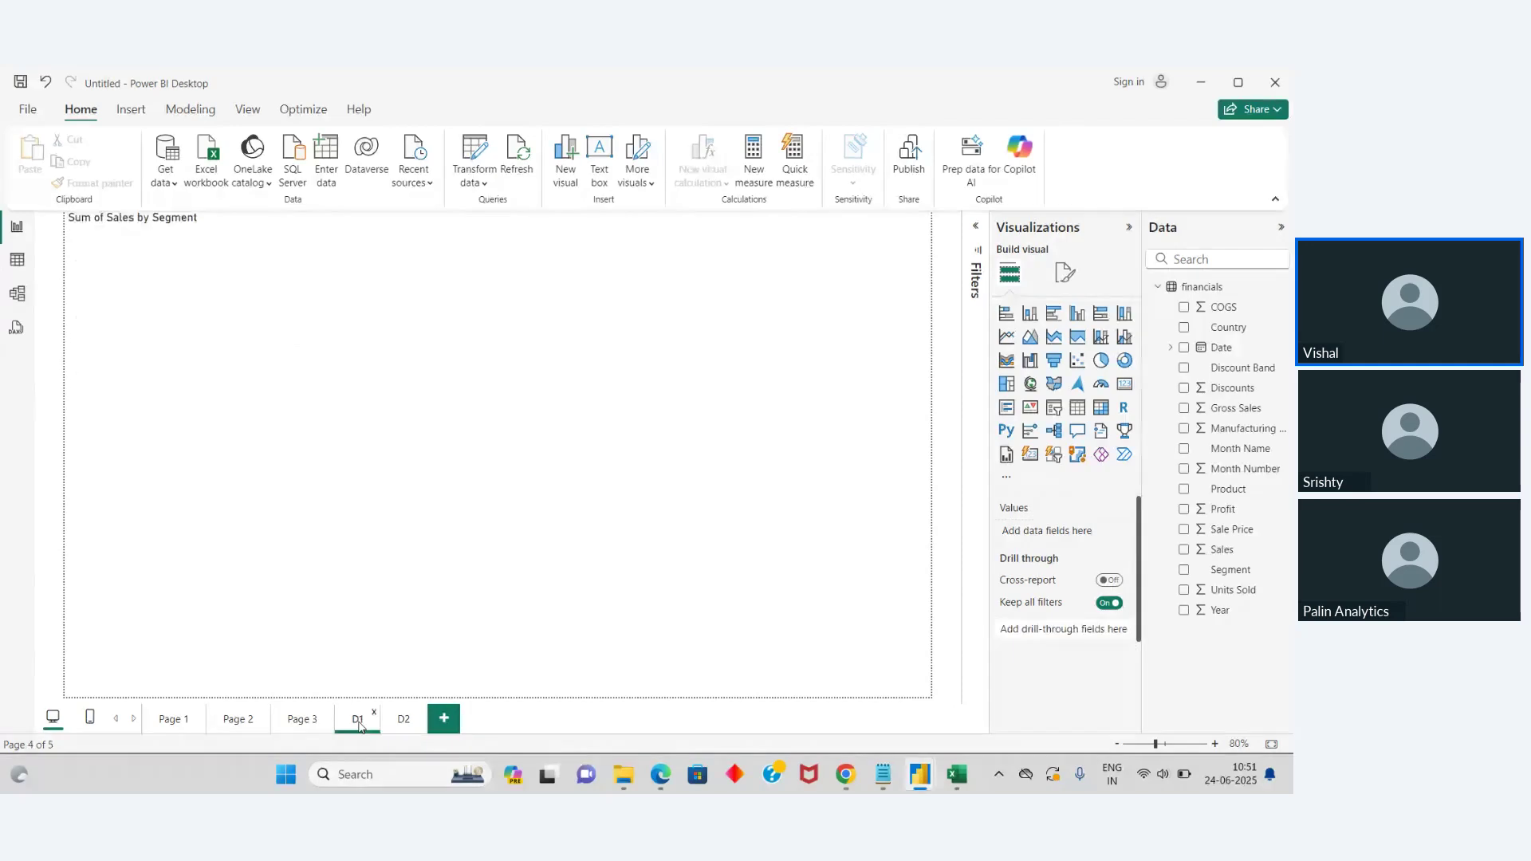
Step: Check the drill-through targets offered for the Small Business bar on D1 and view page D2 before returning to D1
{"action": "right_click", "coordinate": [431, 369]}
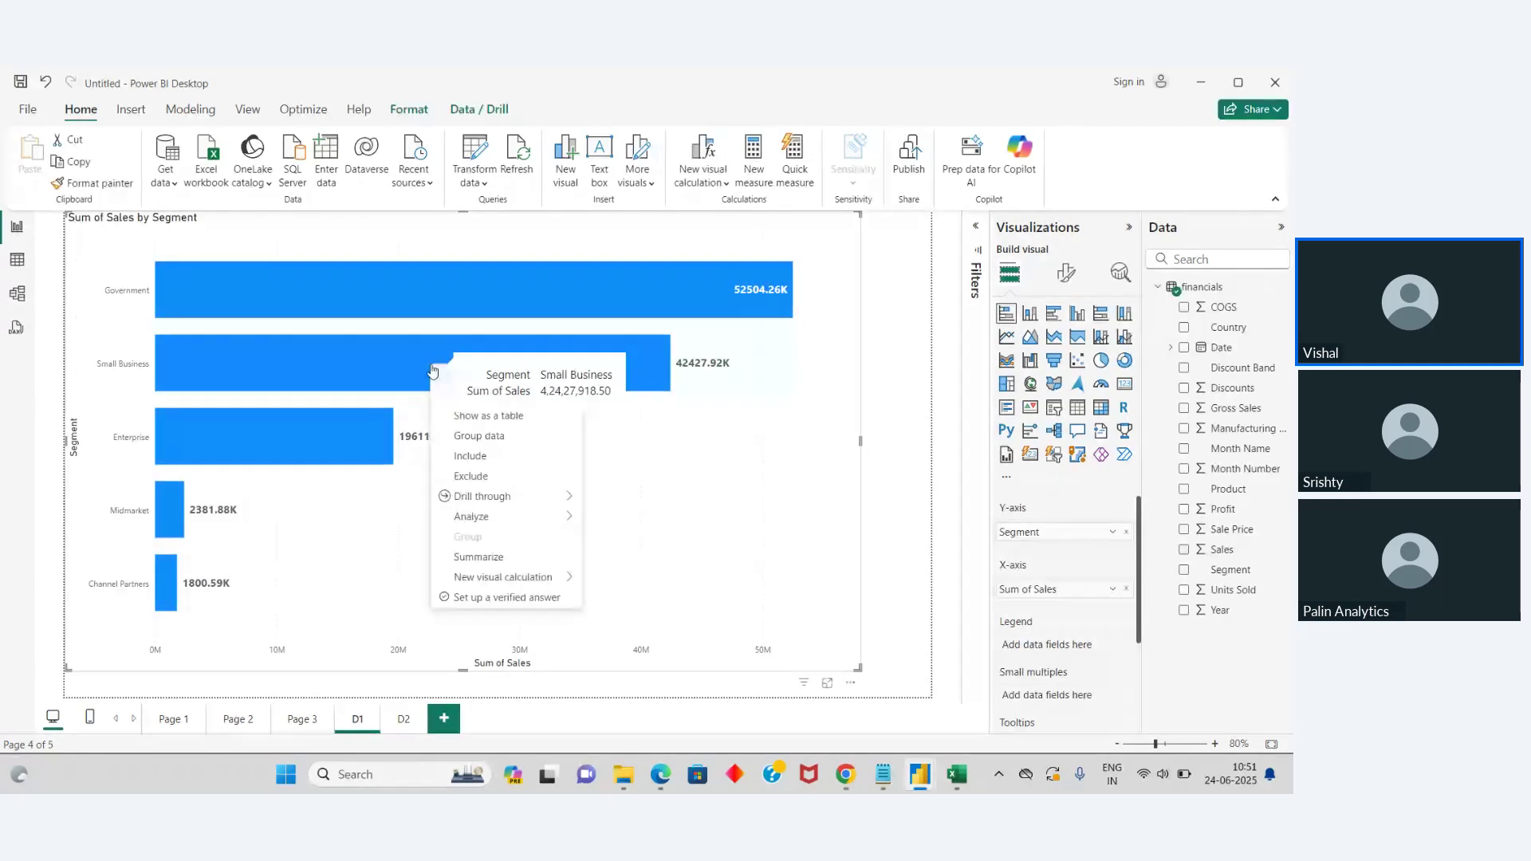
{"action": "mouse_move", "coordinate": [495, 499]}
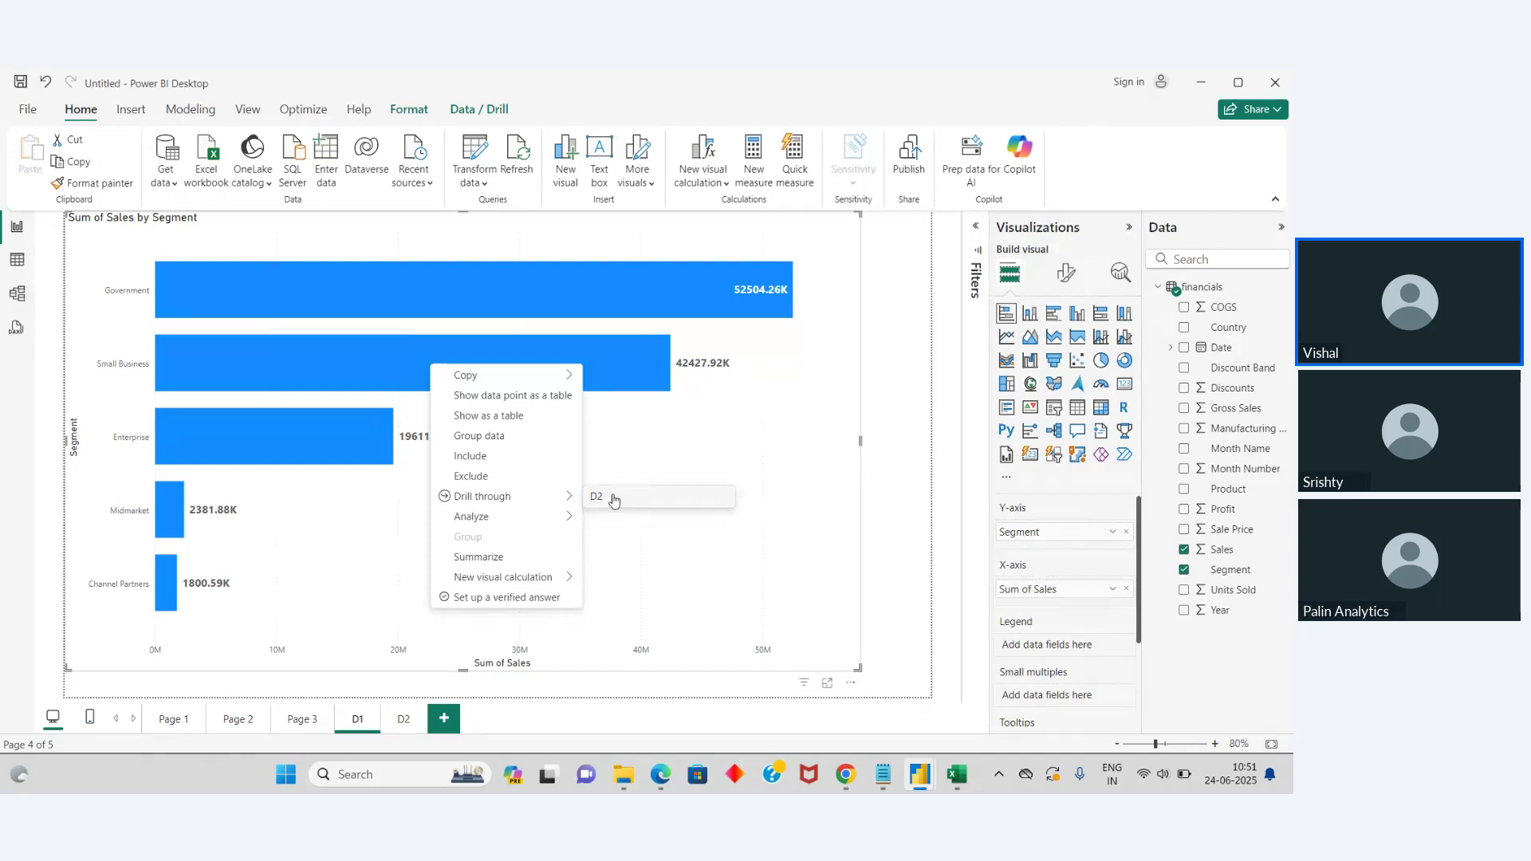
{"action": "left_click", "coordinate": [666, 566]}
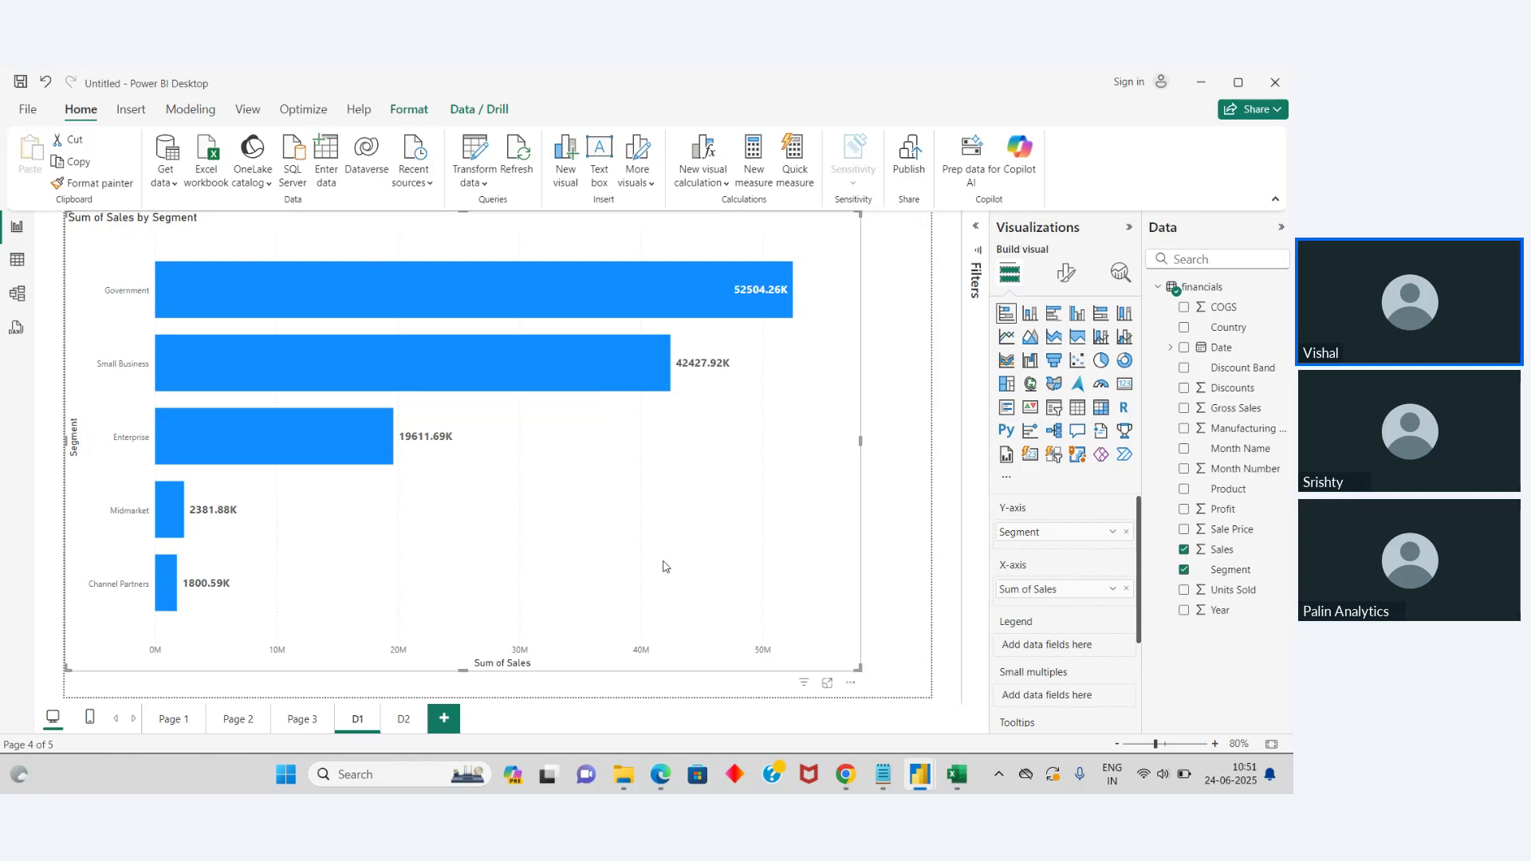
{"action": "left_click", "coordinate": [405, 720]}
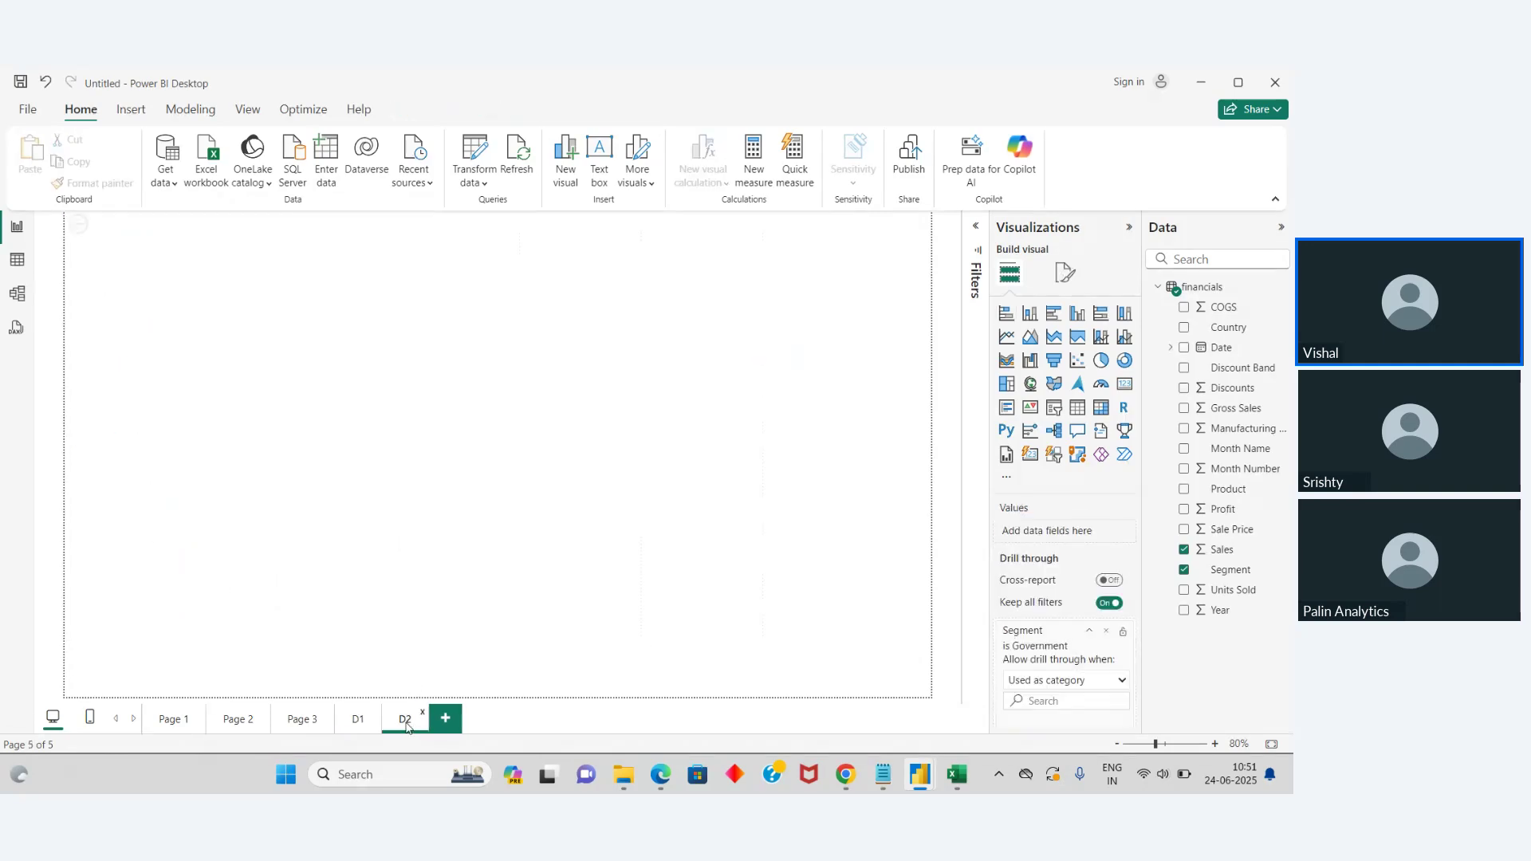
{"action": "left_click", "coordinate": [357, 719]}
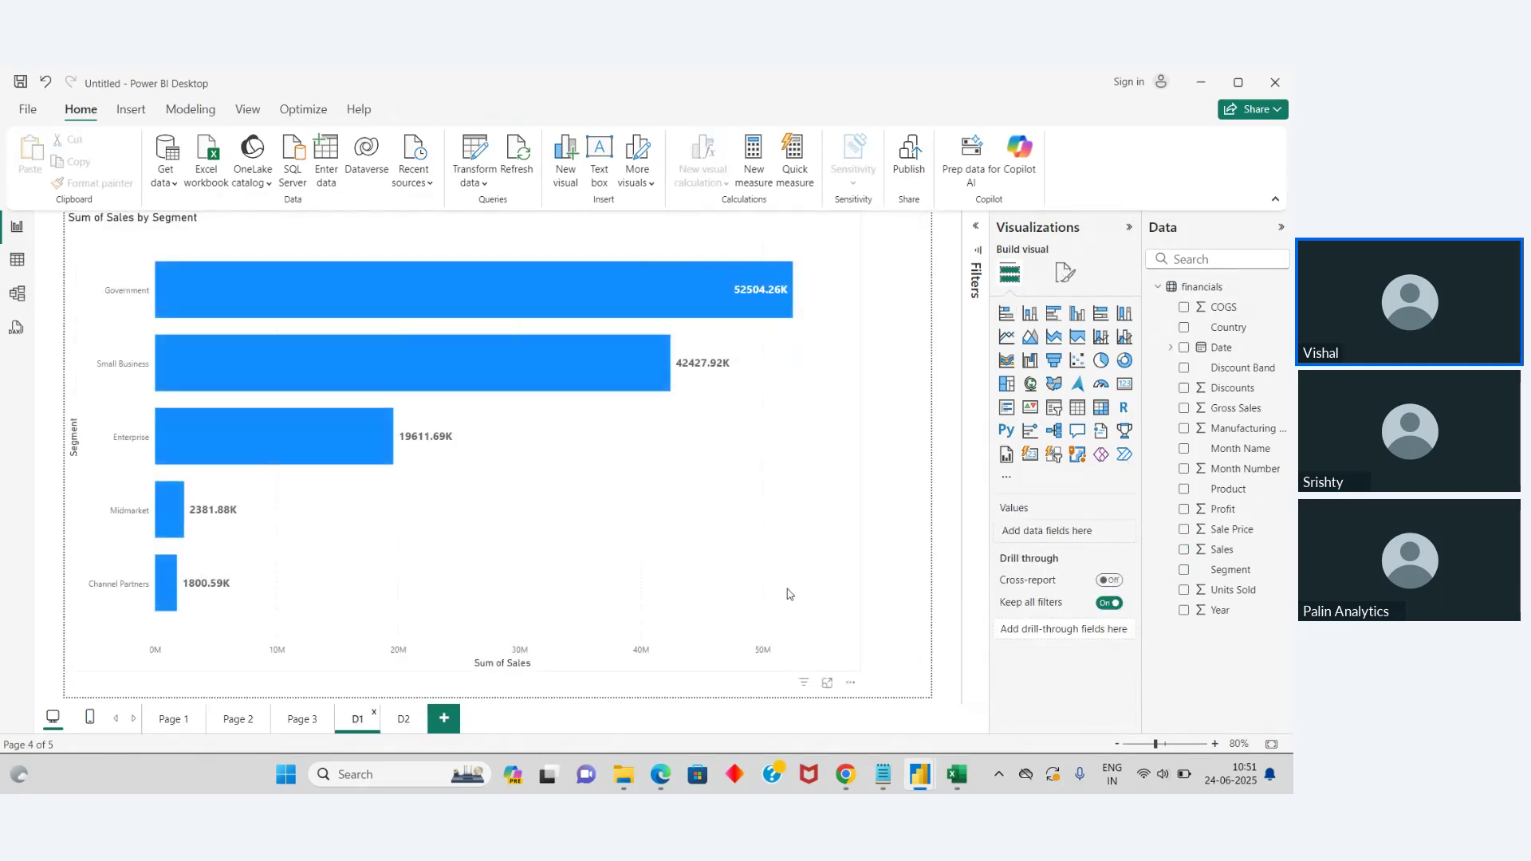
Step: Shrink the Sales by Segment bar chart on D1 to free canvas space beside and below it
{"action": "left_click", "coordinate": [860, 660]}
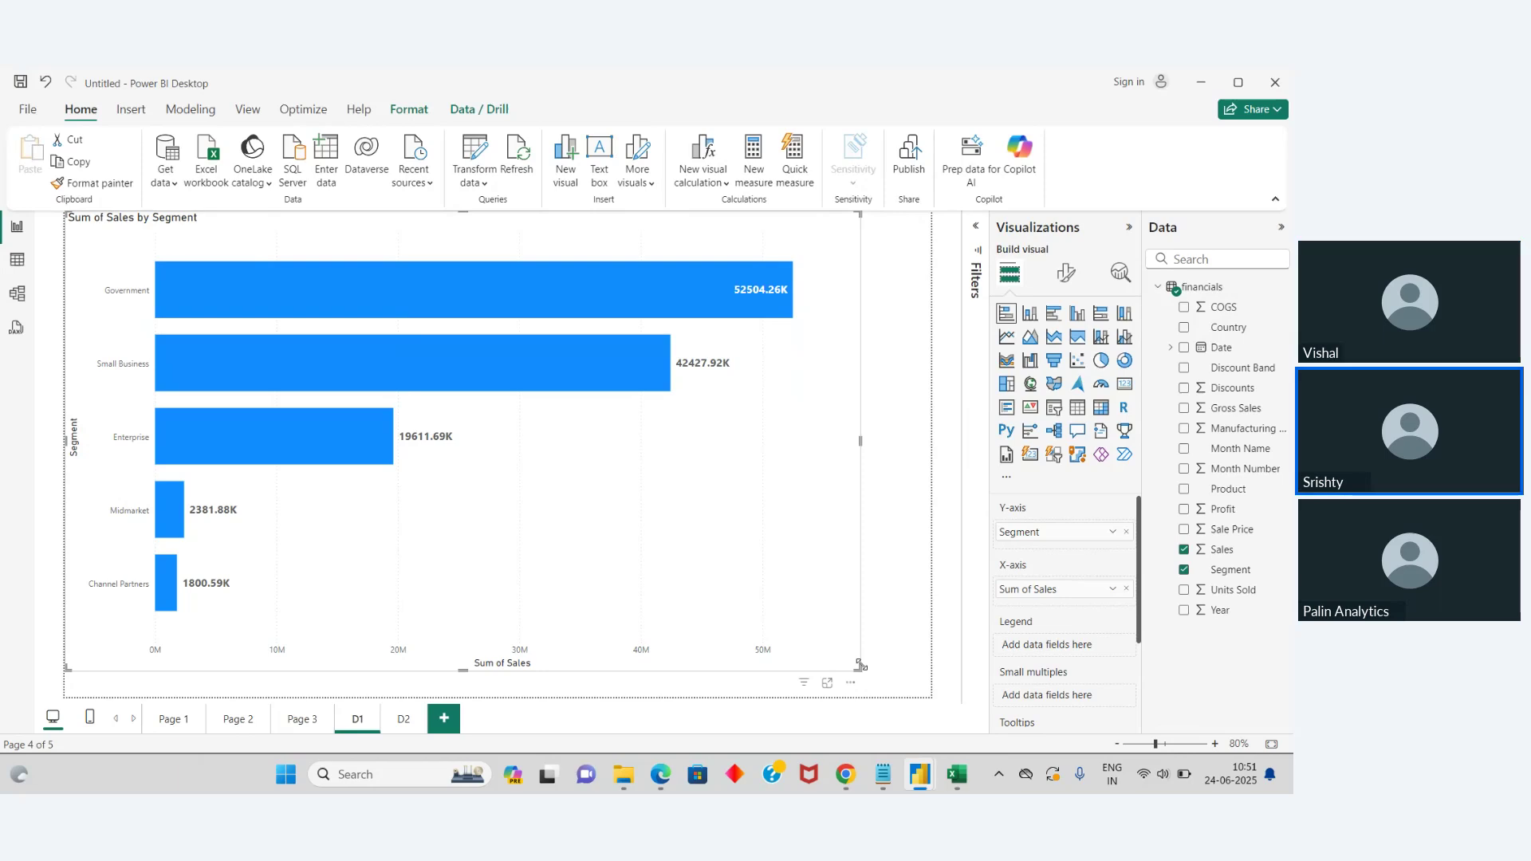
{"action": "left_click_drag", "start_coordinate": [860, 664], "coordinate": [541, 498]}
{"action": "double_click", "coordinate": [541, 498]}
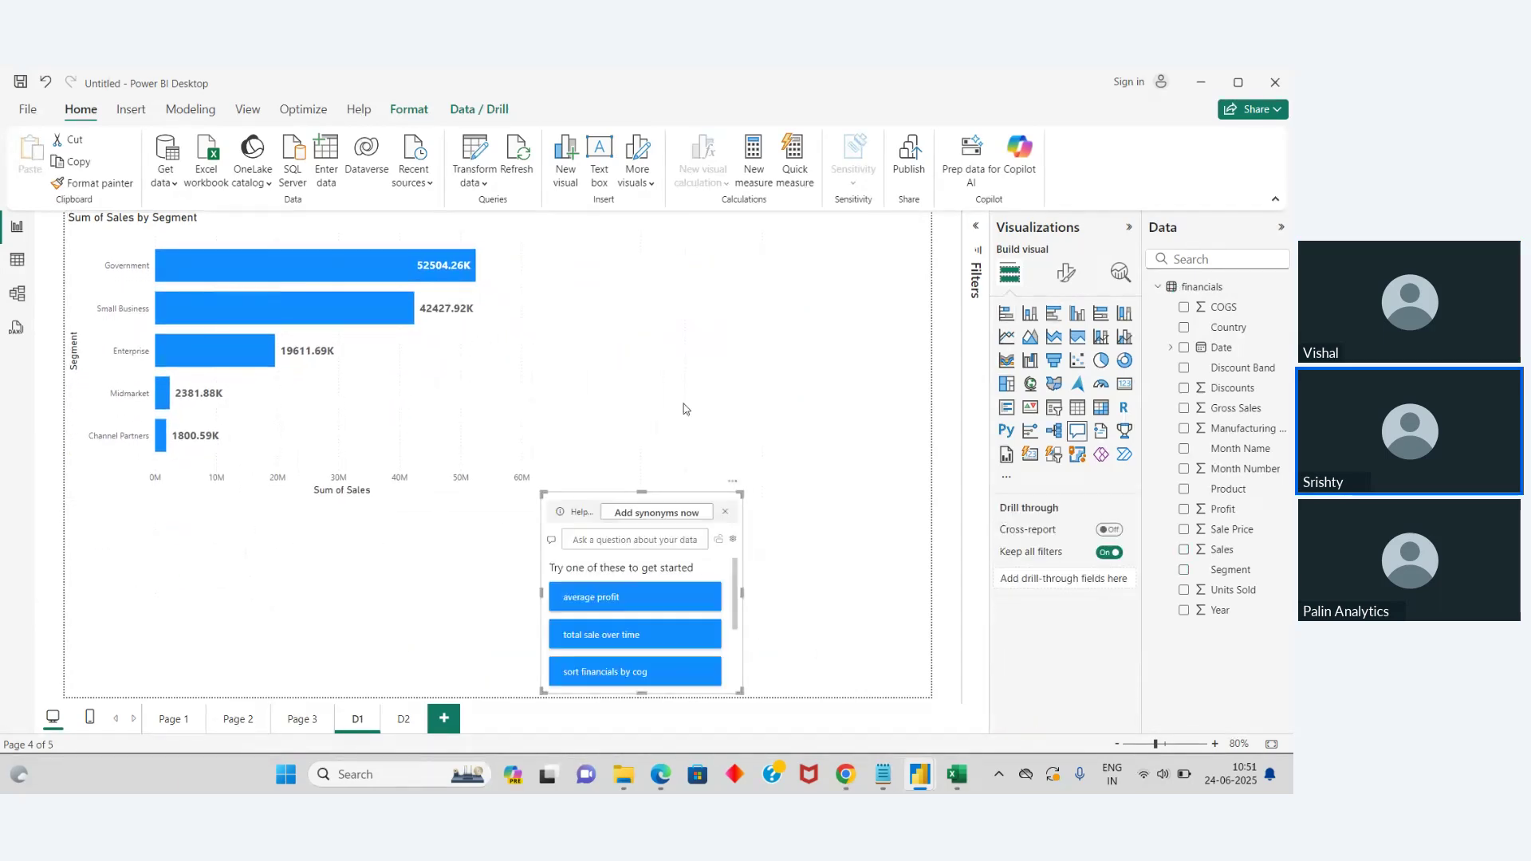
{"action": "left_click", "coordinate": [697, 530]}
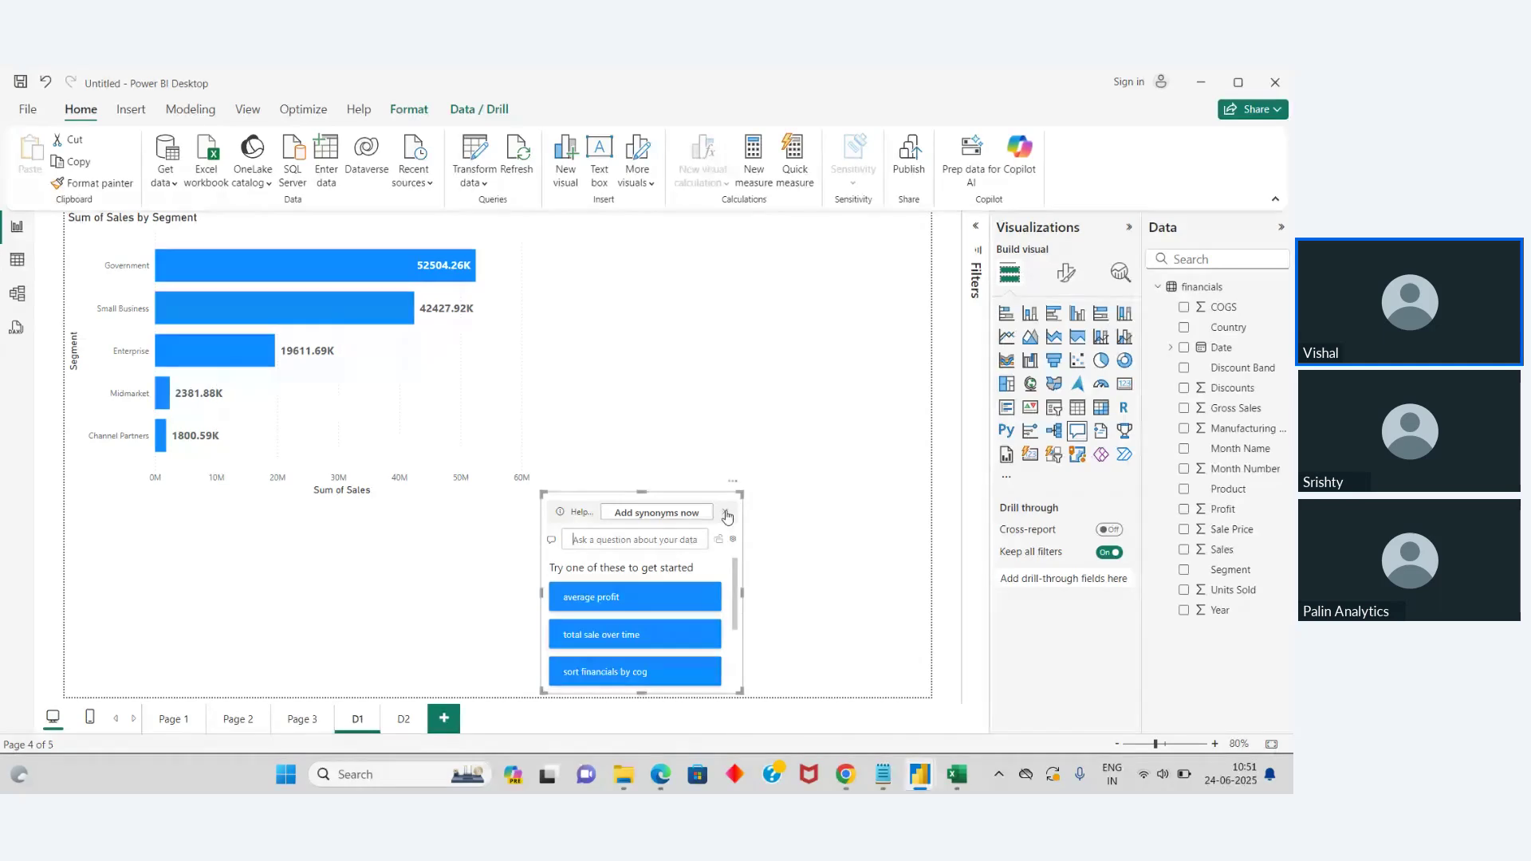
{"action": "left_click", "coordinate": [724, 512]}
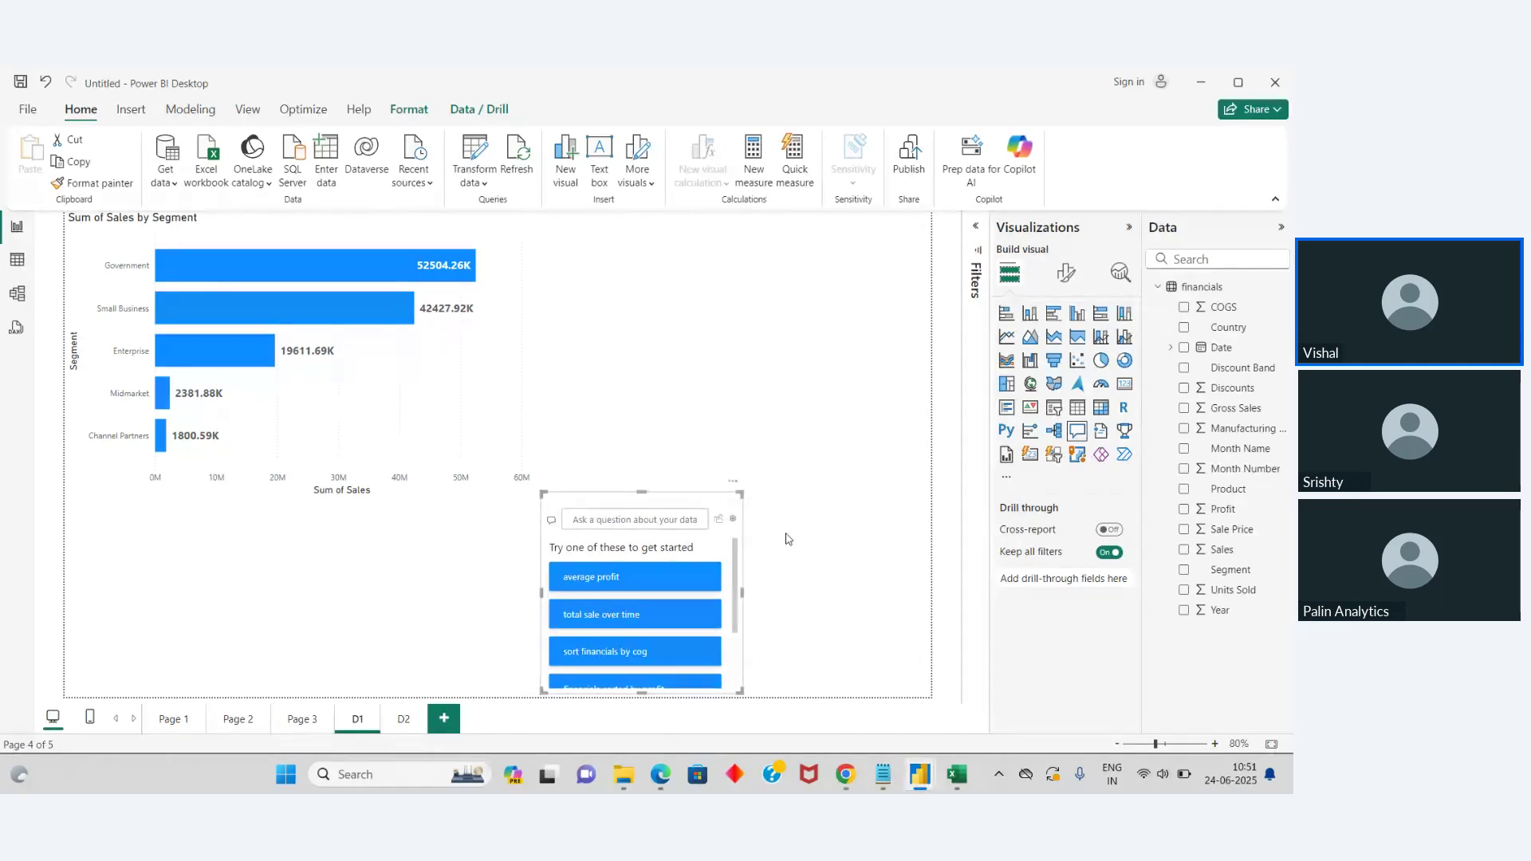
{"action": "left_click", "coordinate": [786, 539]}
{"action": "left_click", "coordinate": [731, 508]}
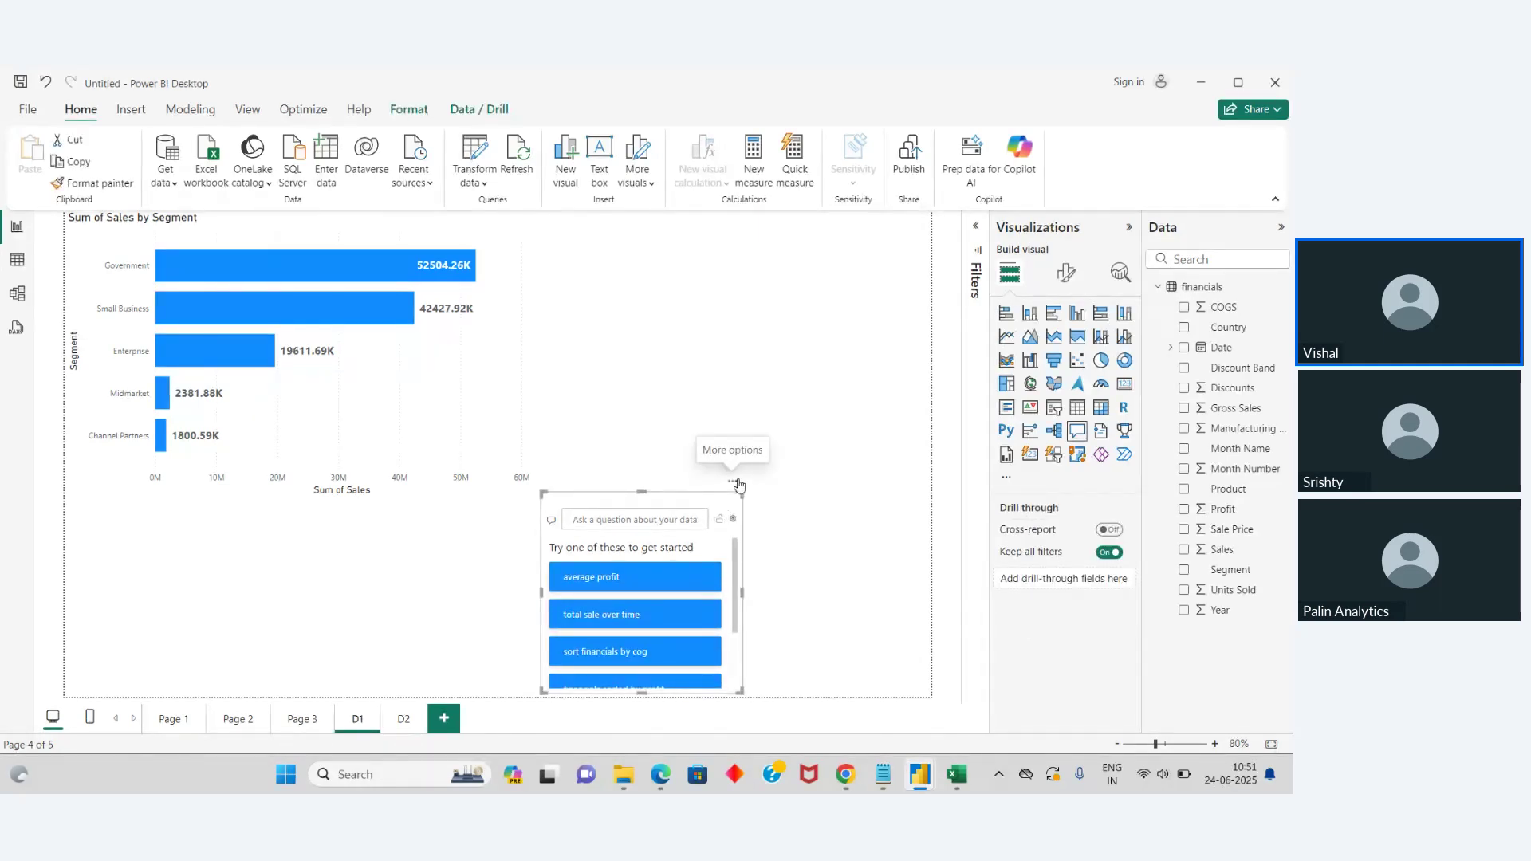
{"action": "left_click", "coordinate": [735, 483]}
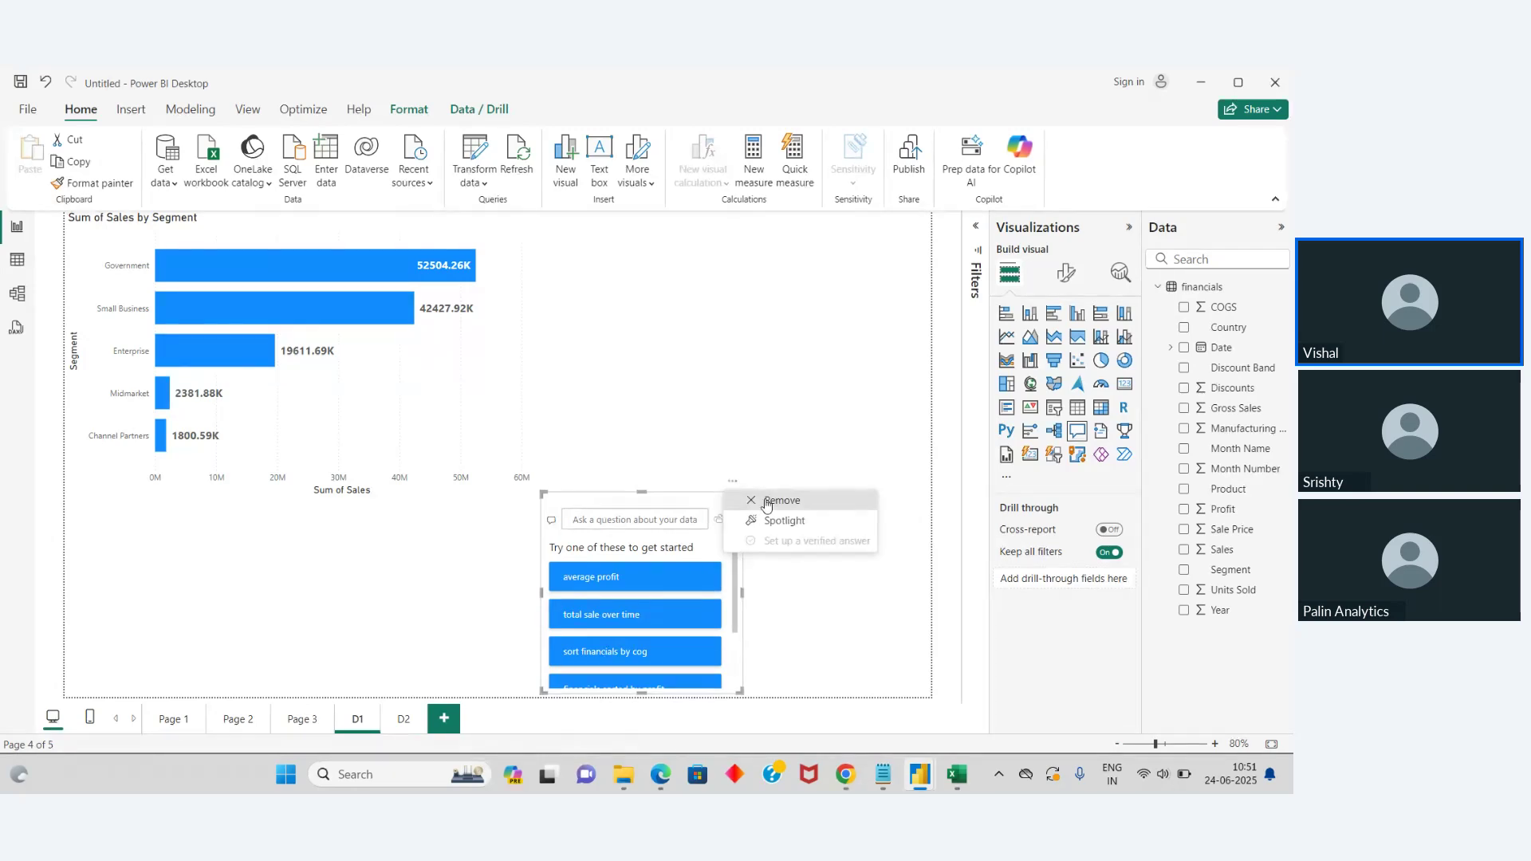
{"action": "left_click", "coordinate": [766, 502]}
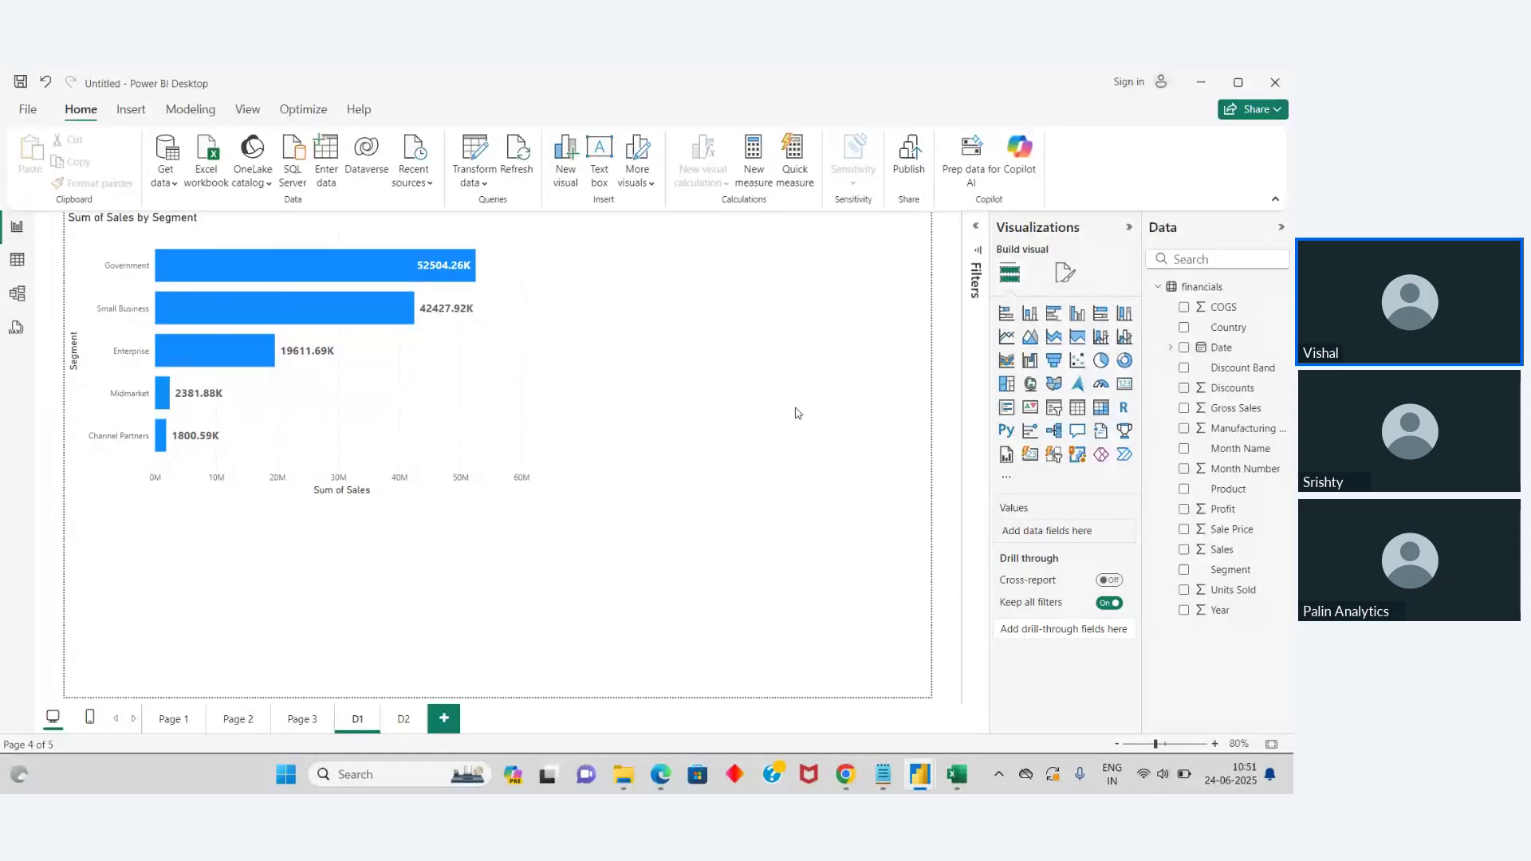
Step: Add a table visual beside the bar chart on D1 with Product and Sales as its columns
{"action": "left_click", "coordinate": [1080, 409]}
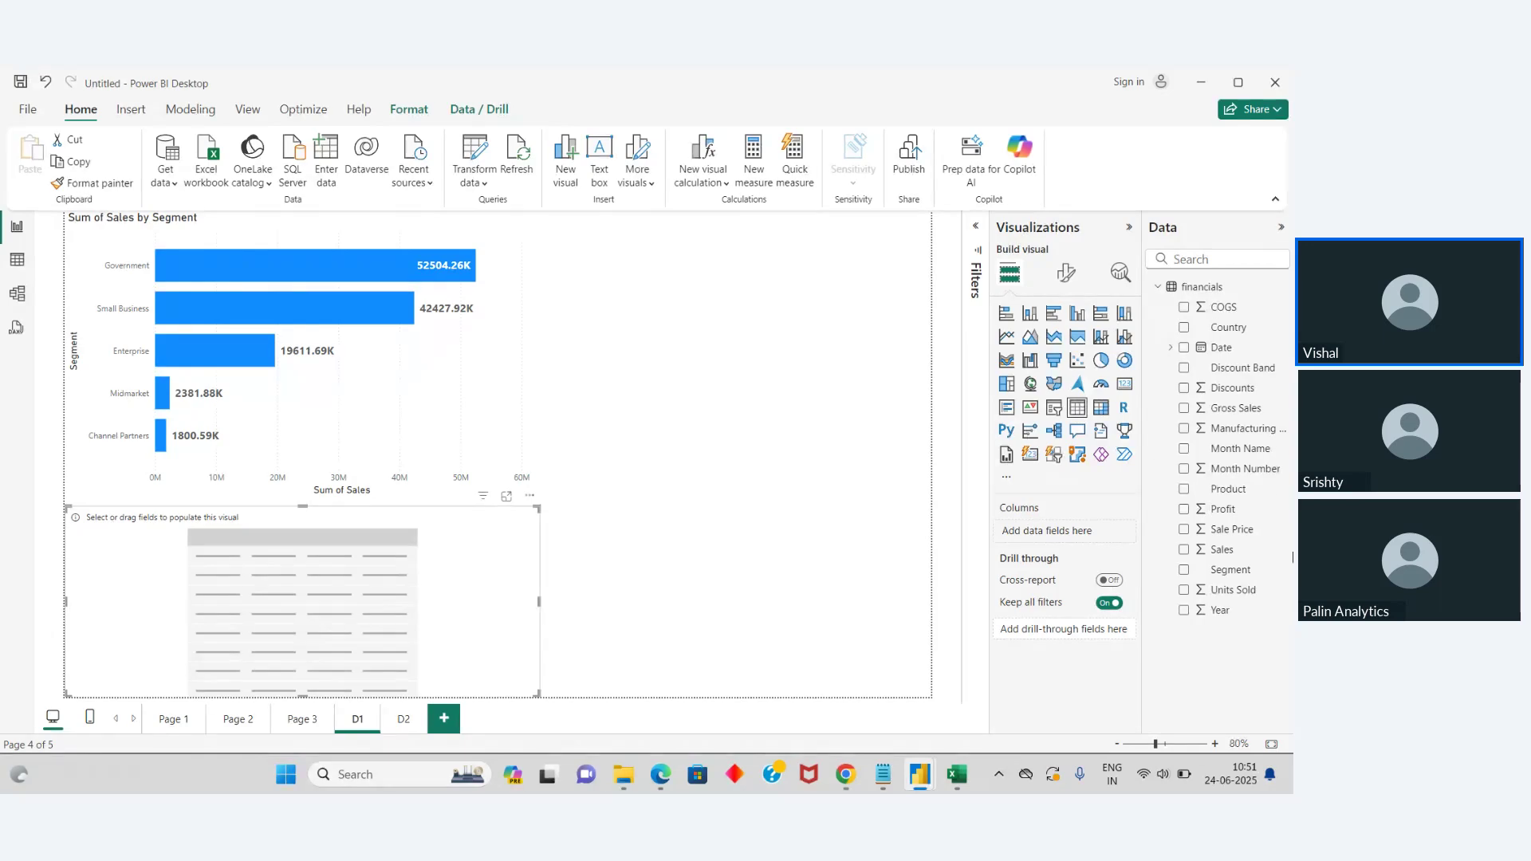
{"action": "left_click_drag", "start_coordinate": [1225, 494], "coordinate": [721, 494]}
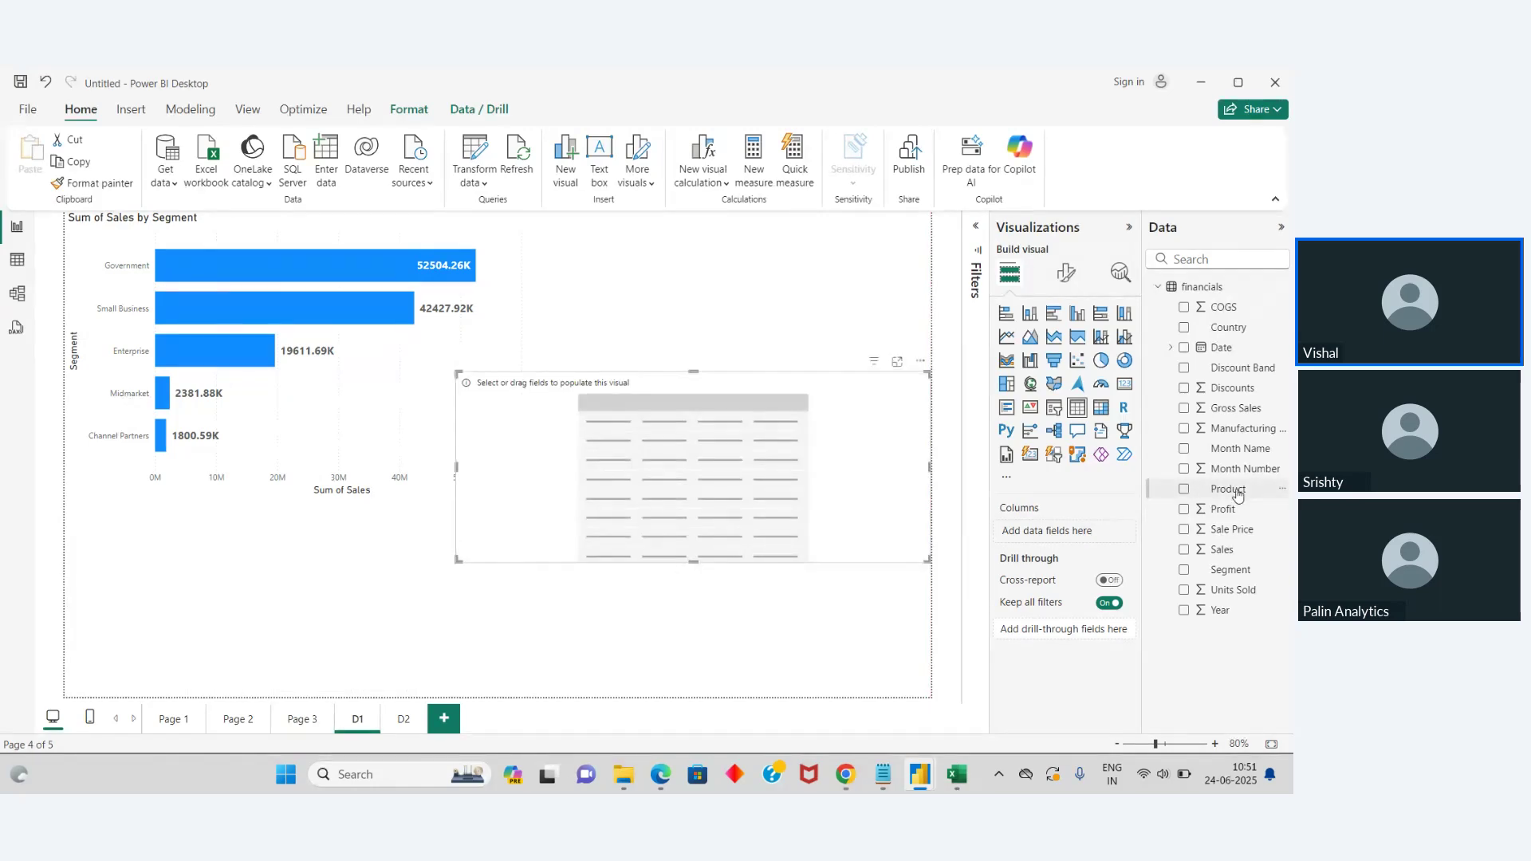
{"action": "left_click_drag", "start_coordinate": [1229, 490], "coordinate": [1089, 539]}
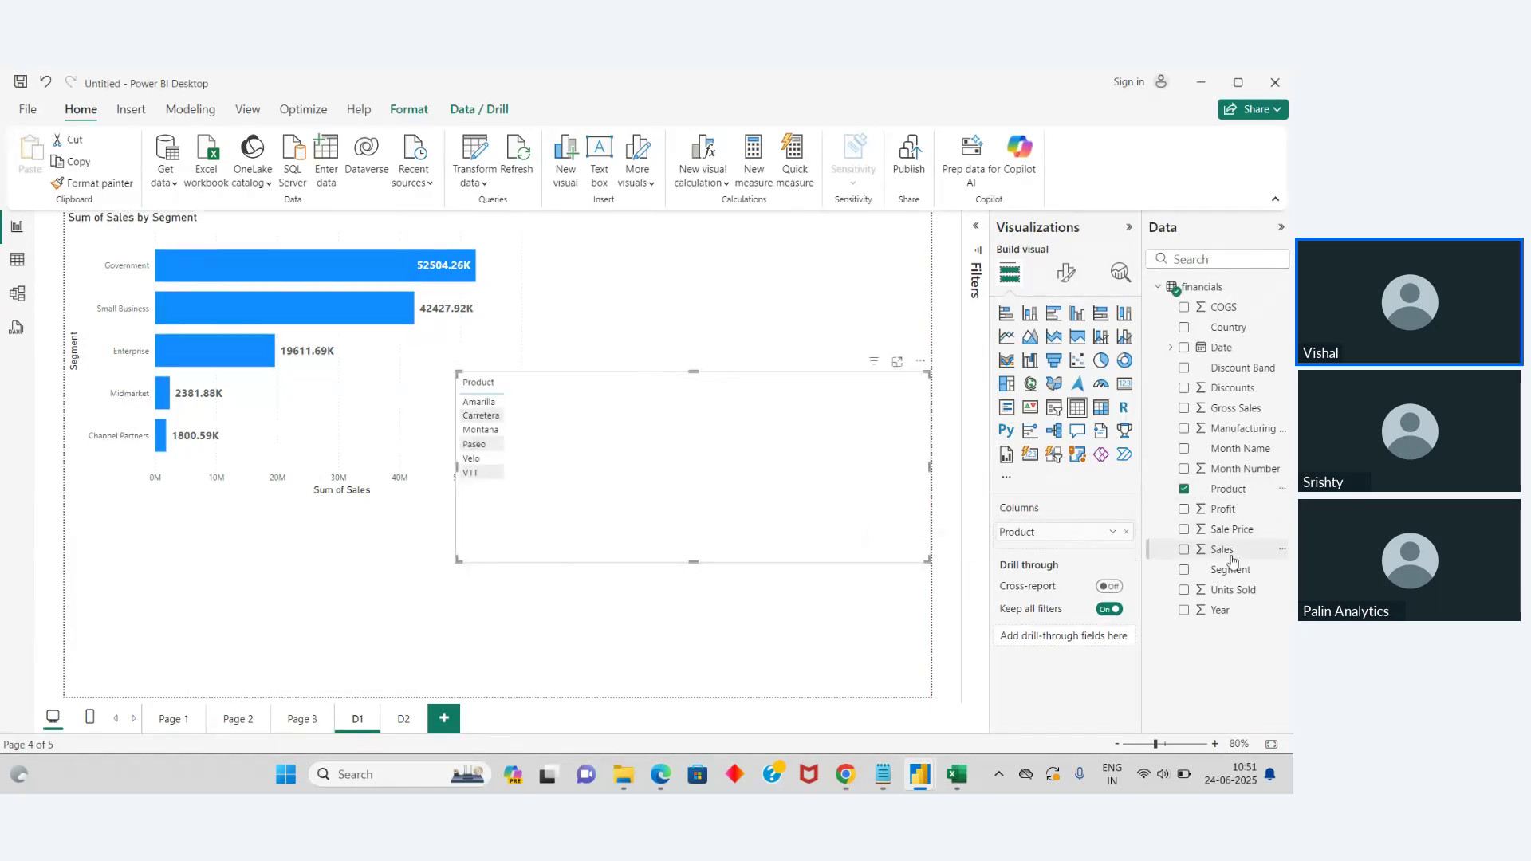
{"action": "left_click_drag", "start_coordinate": [1228, 558], "coordinate": [1086, 550]}
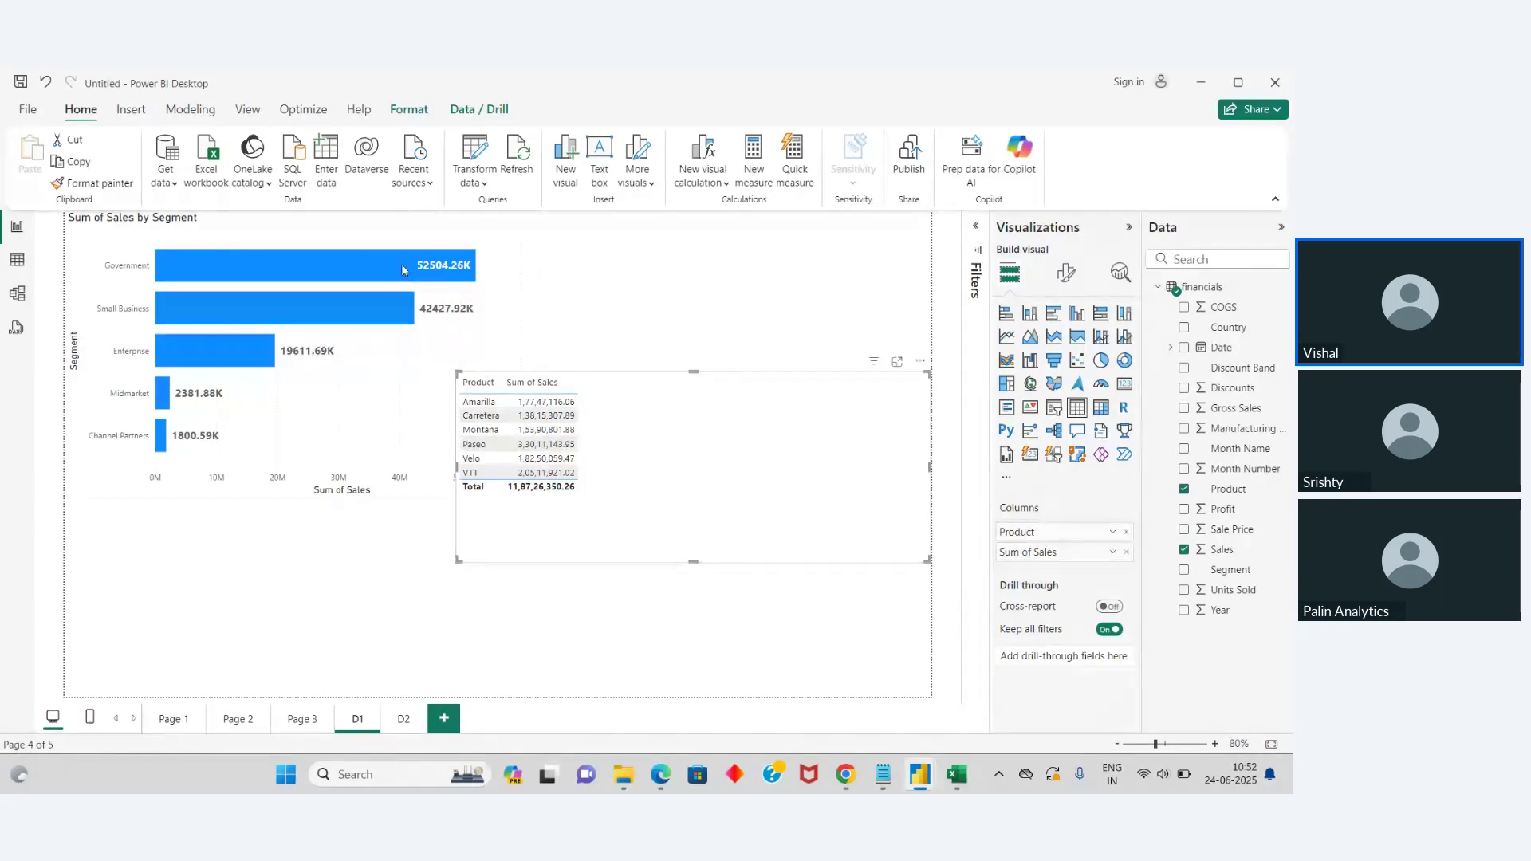
Step: Add Segment as the drill-through field of page D1
{"action": "mouse_move", "coordinate": [403, 270]}
{"action": "left_click_drag", "start_coordinate": [1235, 576], "coordinate": [1090, 662]}
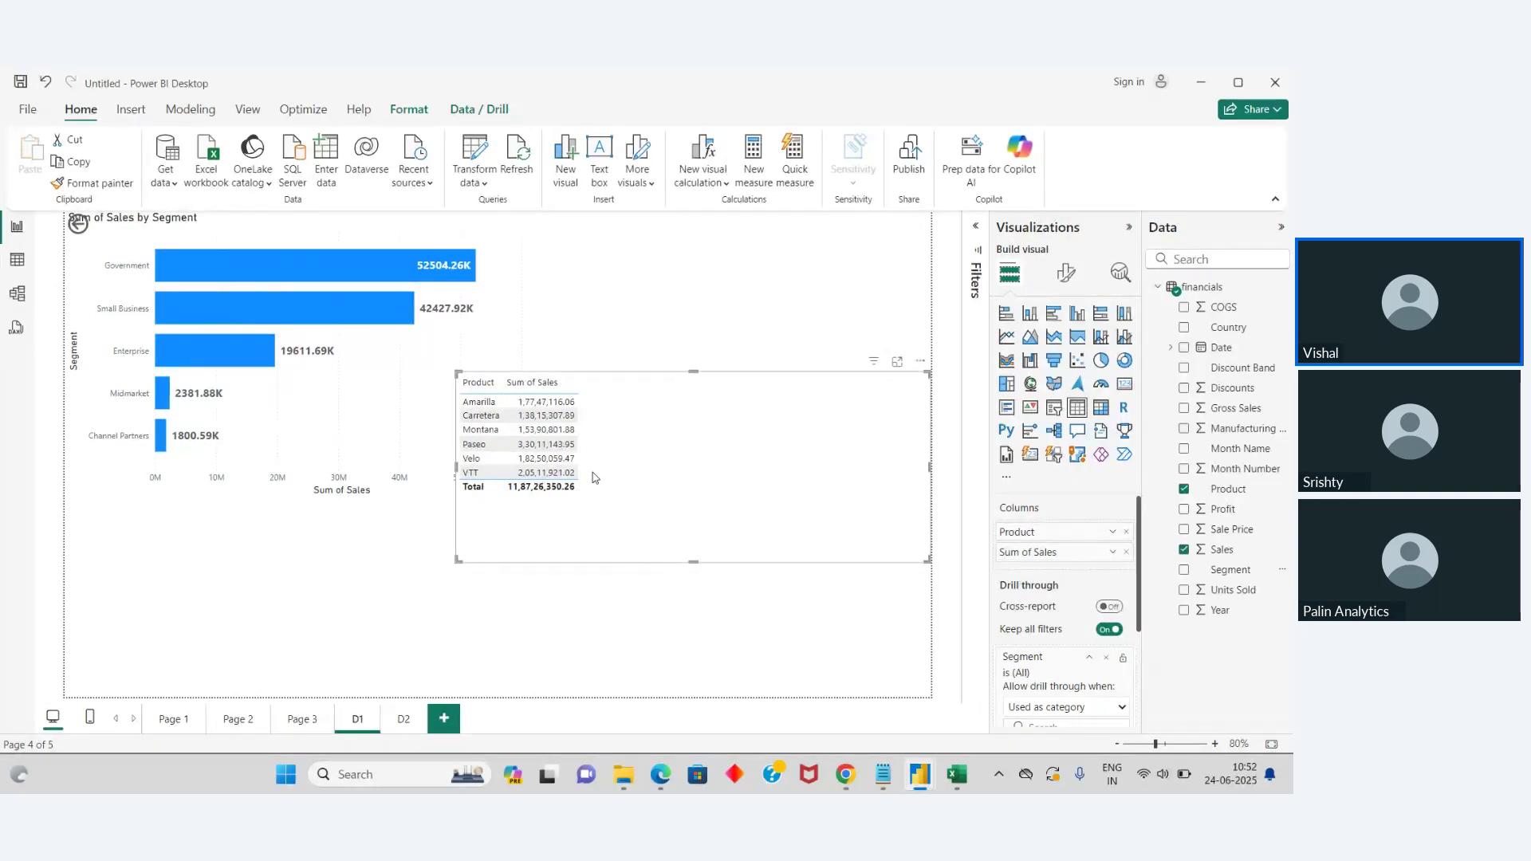
Step: Cross-filter the D1 product table by the Small Business, Enterprise and Government bars in turn, ending on Small Business
{"action": "left_click", "coordinate": [359, 310]}
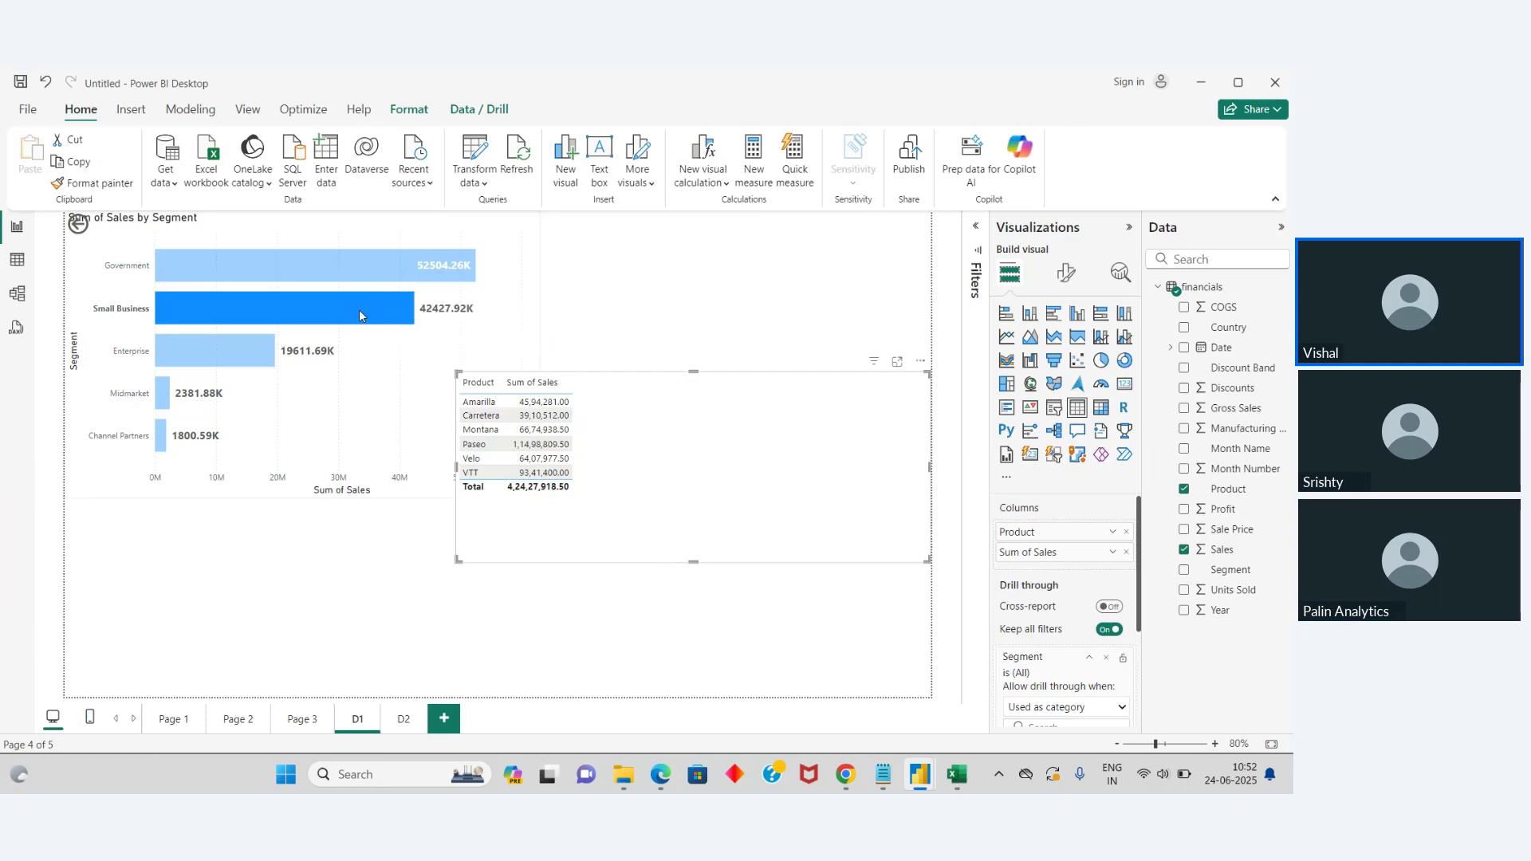
{"action": "left_click", "coordinate": [246, 359]}
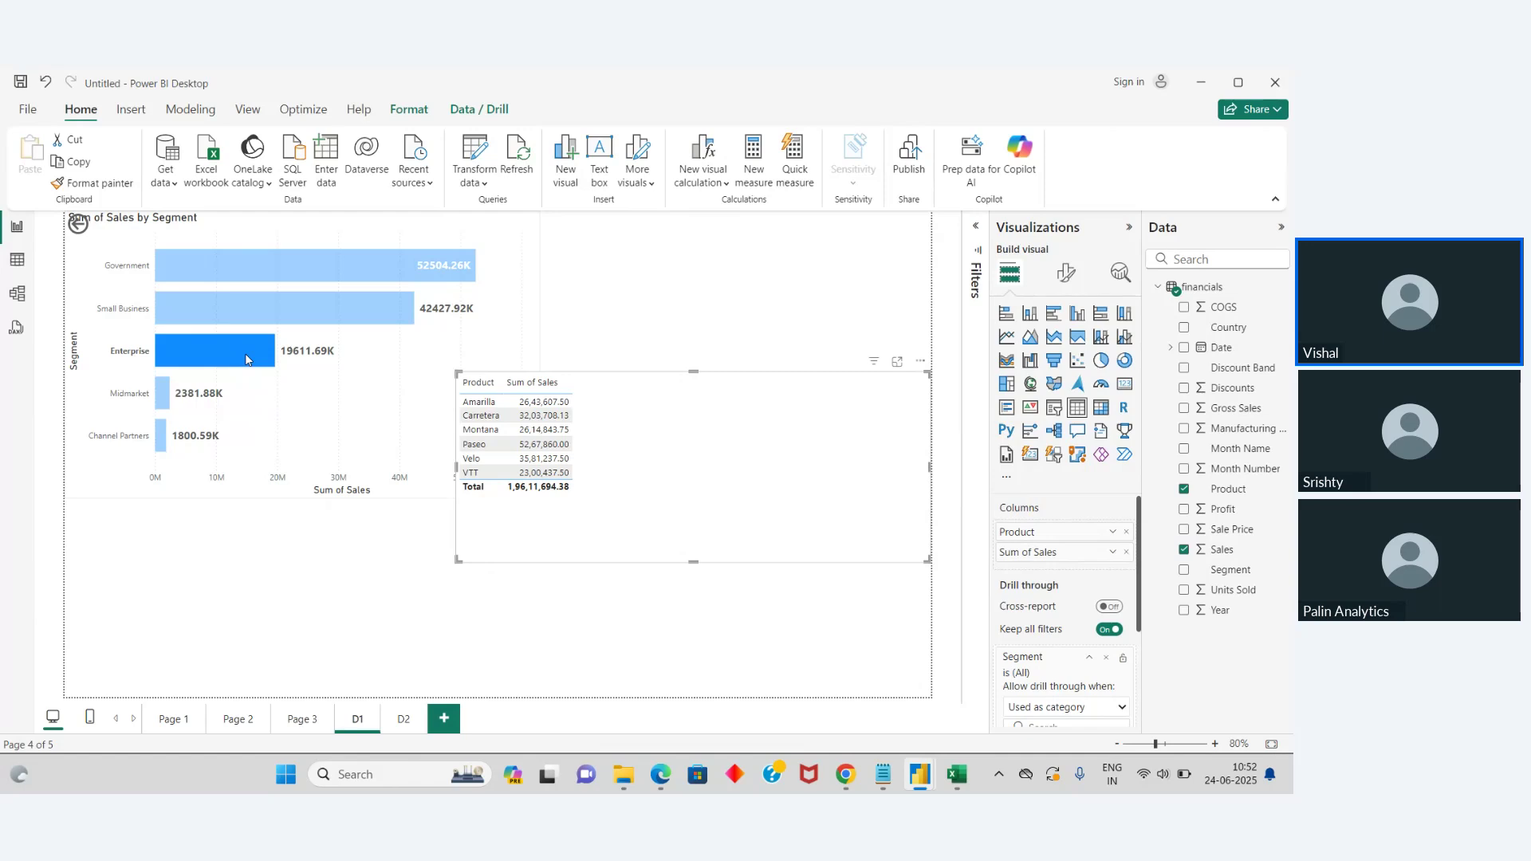
{"action": "left_click", "coordinate": [308, 319]}
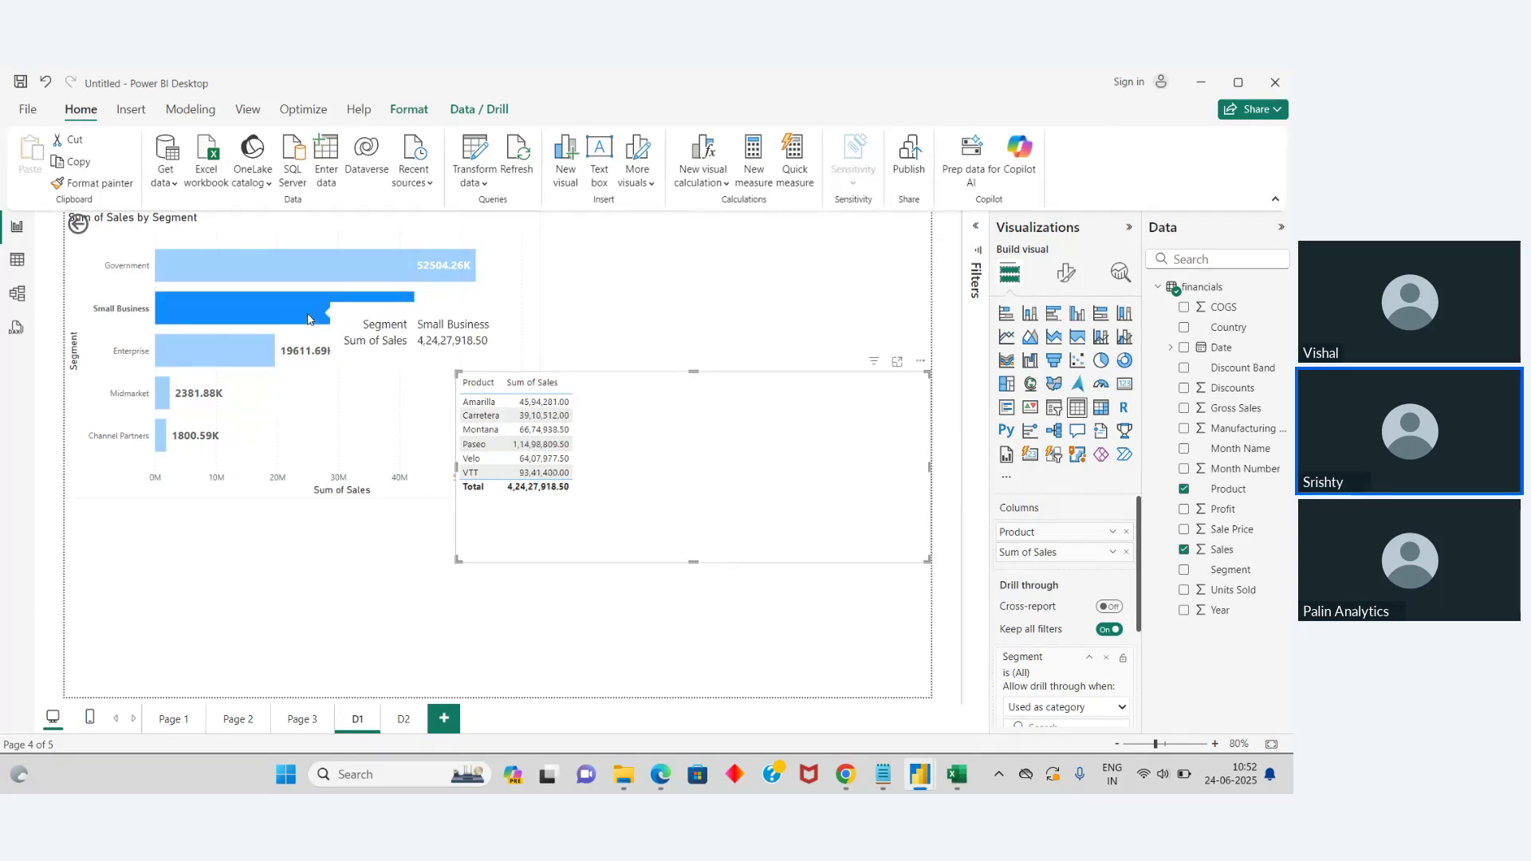
{"action": "left_click", "coordinate": [348, 268]}
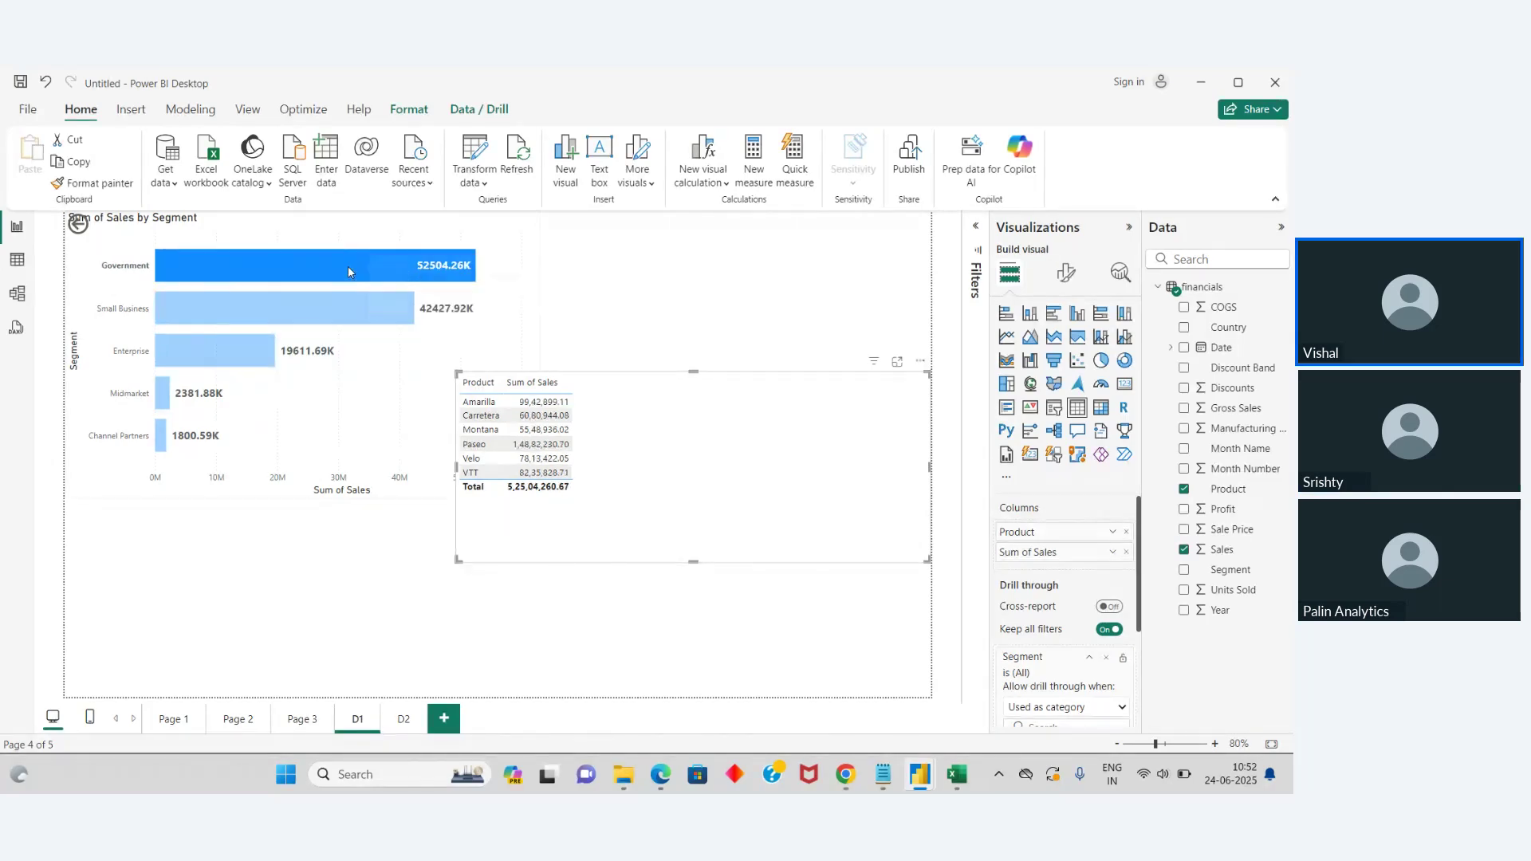
{"action": "left_click", "coordinate": [327, 310]}
Step: Inspect the drill-through option of the selected Small Business bar without leaving D1
{"action": "right_click", "coordinate": [325, 315]}
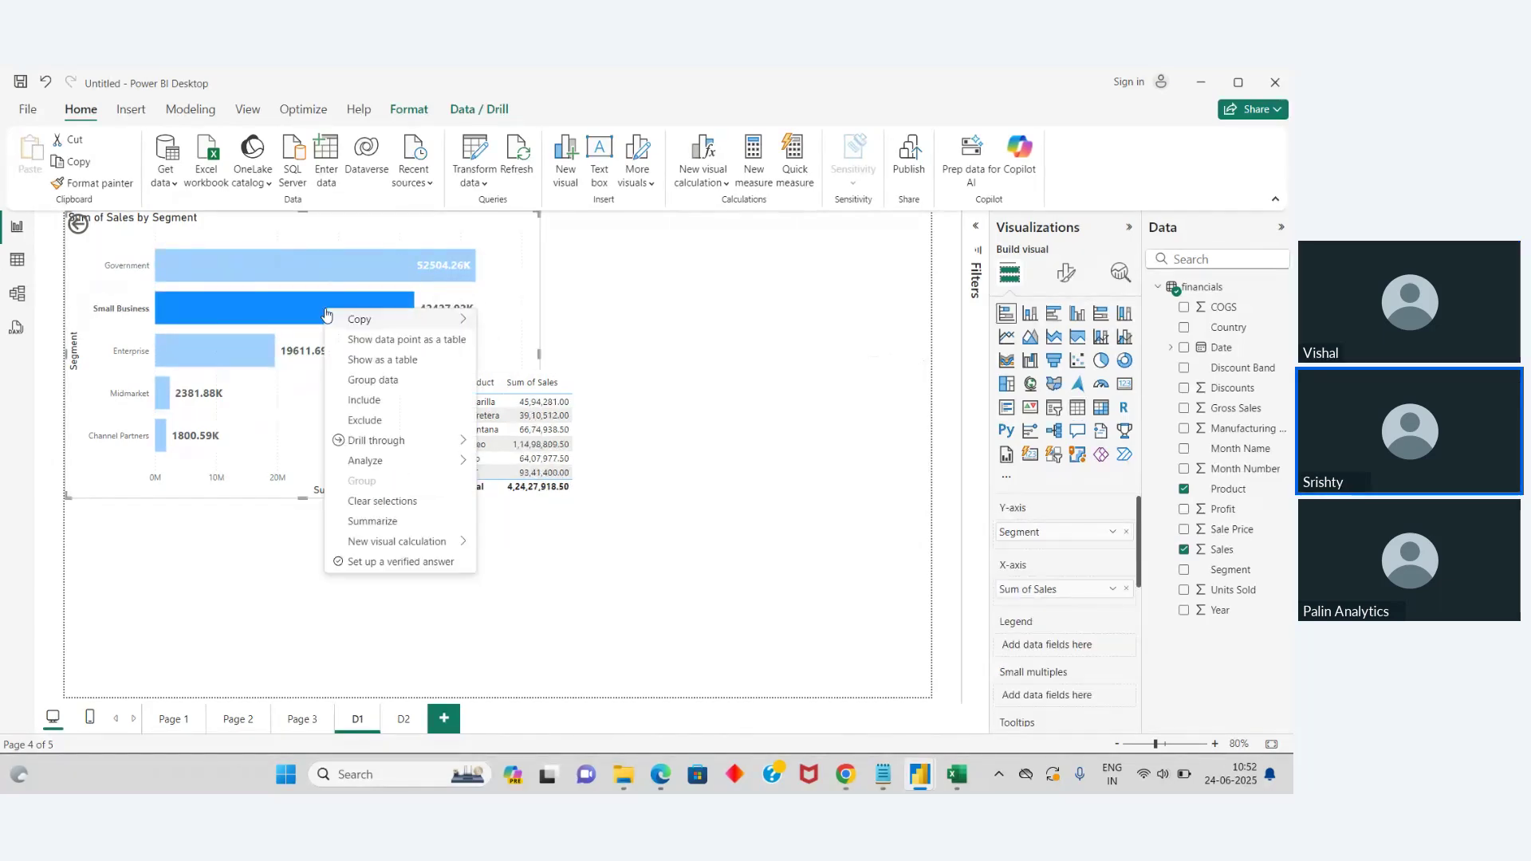
{"action": "mouse_move", "coordinate": [375, 441]}
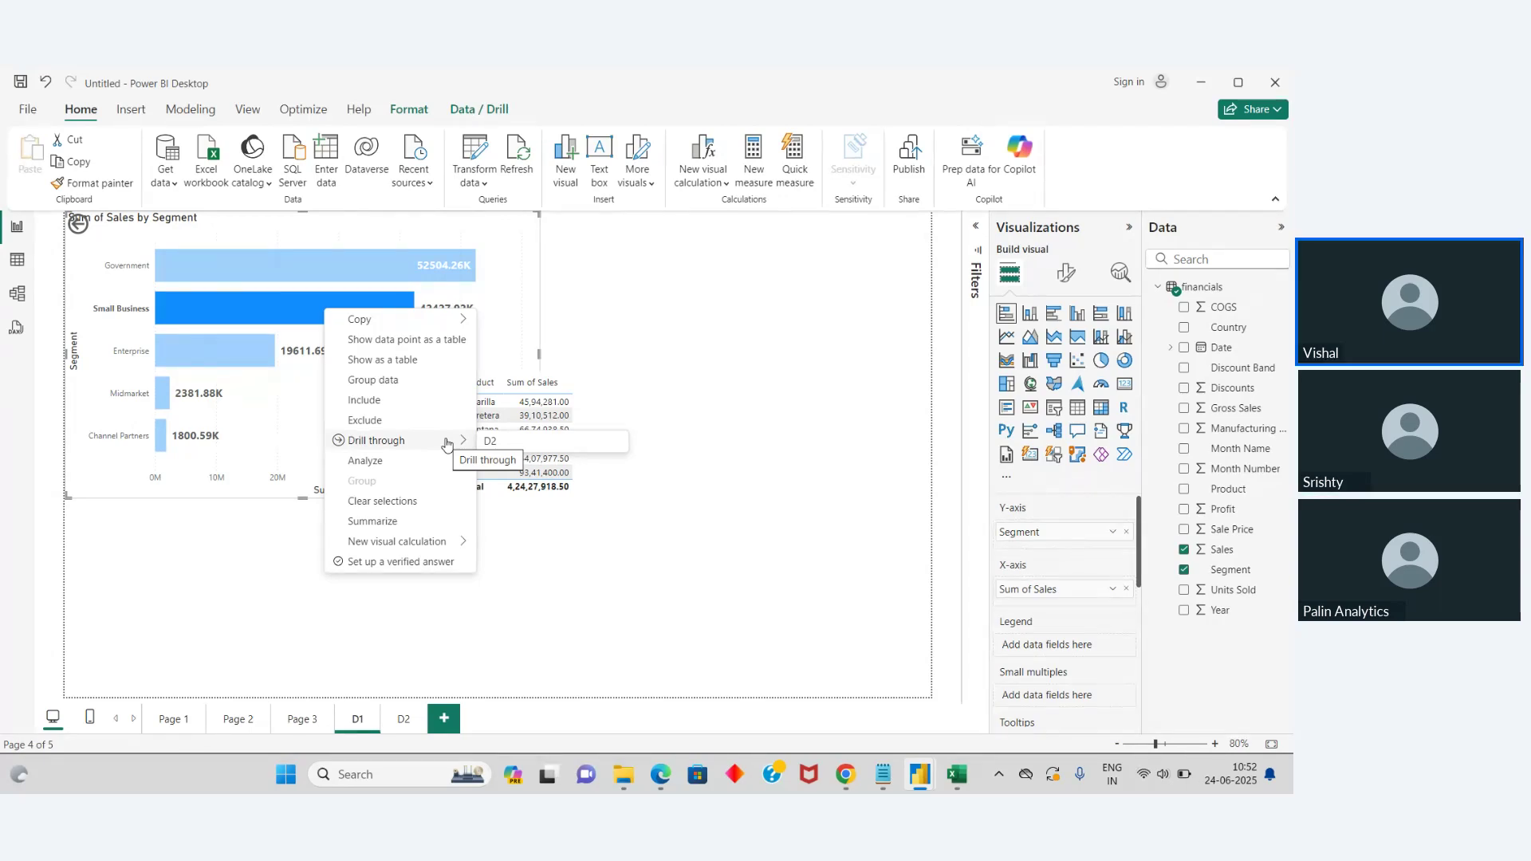
{"action": "left_click", "coordinate": [669, 270]}
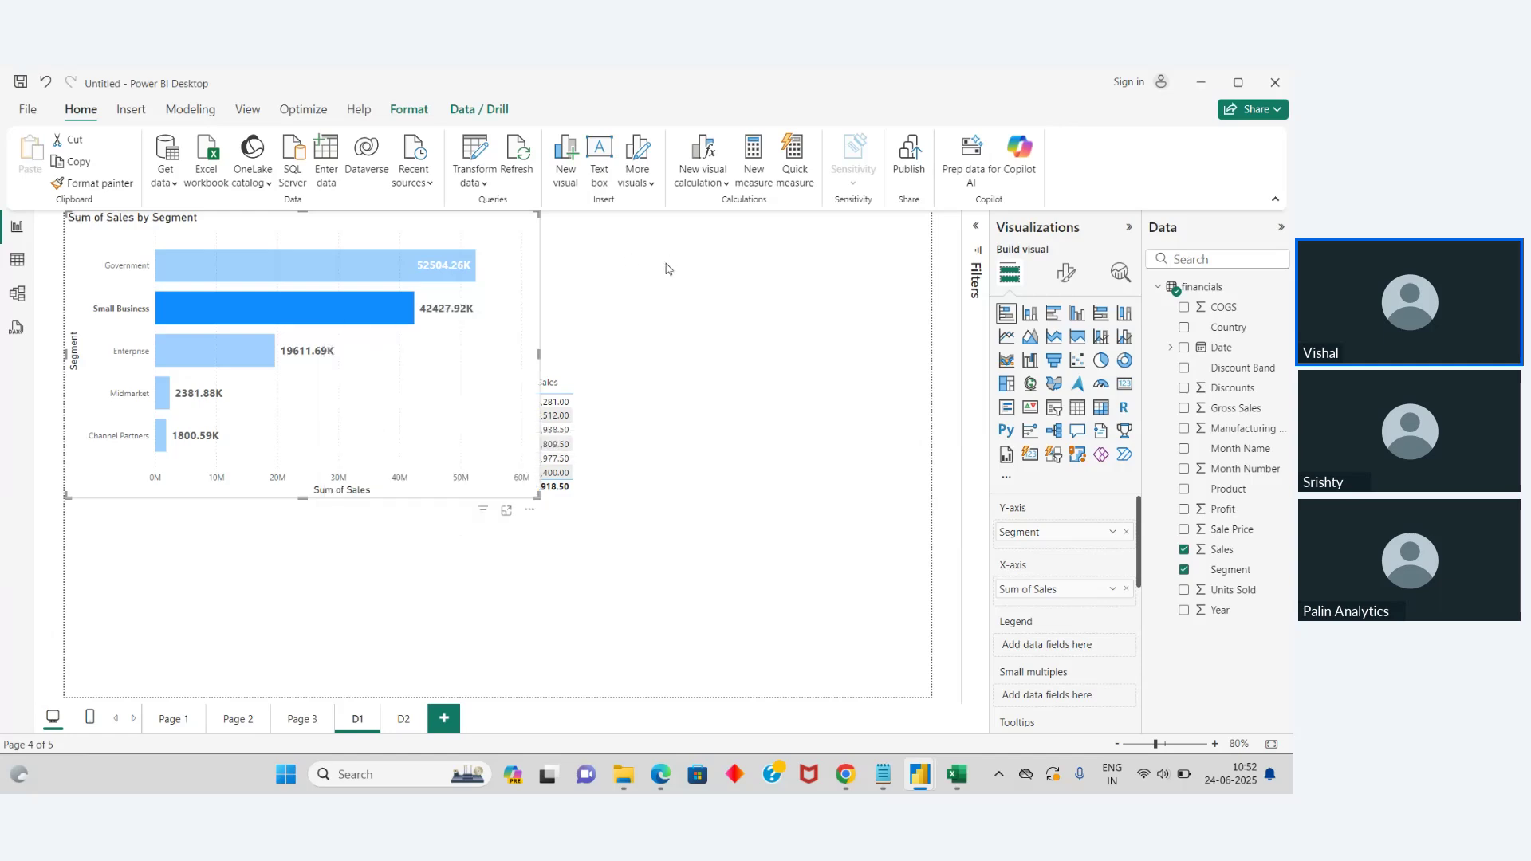
Step: Move the Product and Sales table lower on the D1 canvas
{"action": "left_click", "coordinate": [581, 448]}
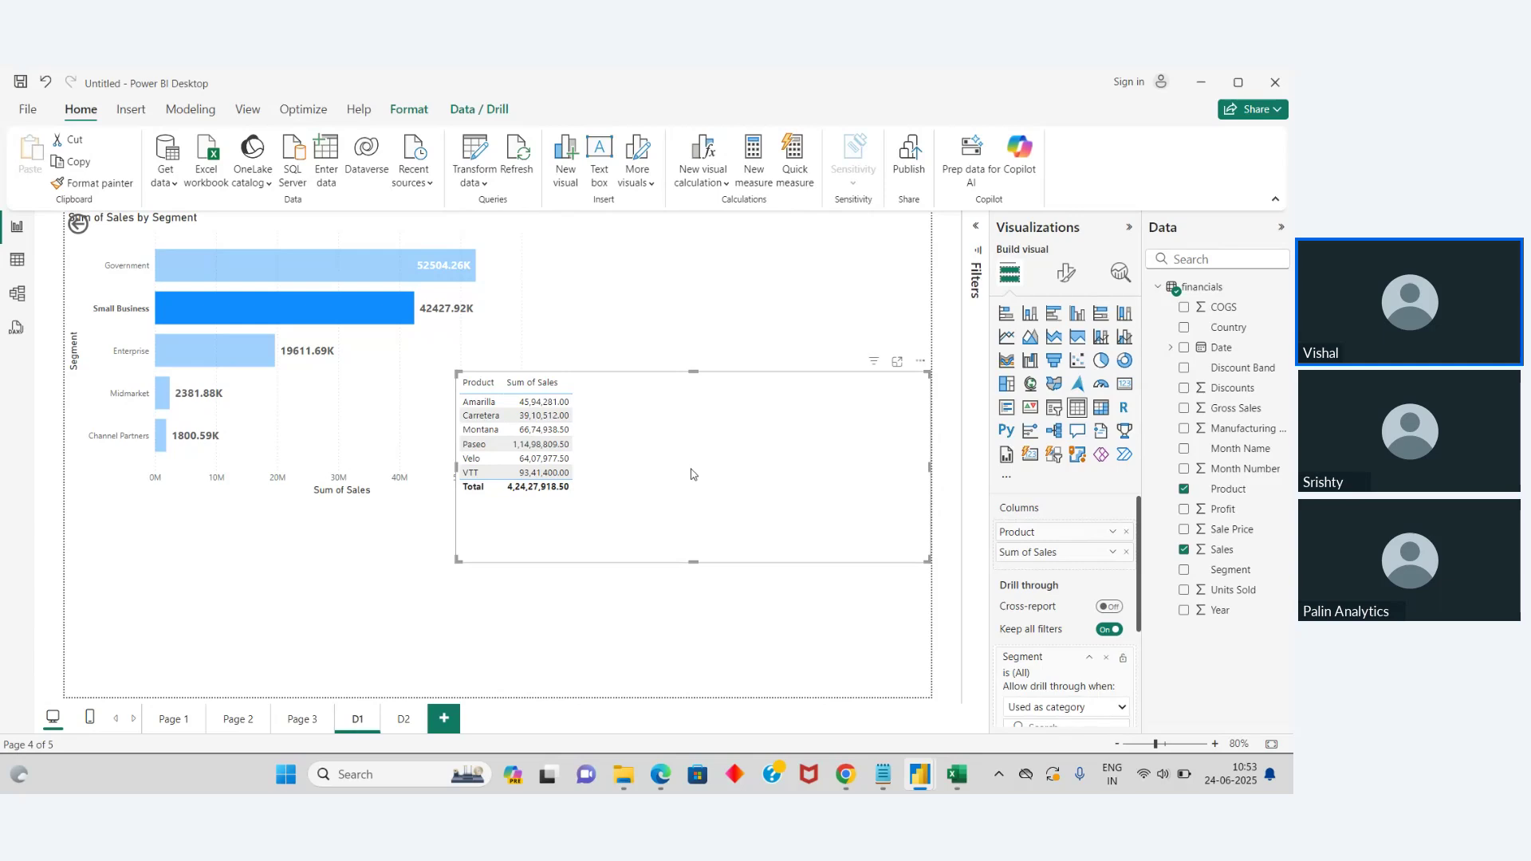
{"action": "left_click_drag", "start_coordinate": [638, 461], "coordinate": [708, 523]}
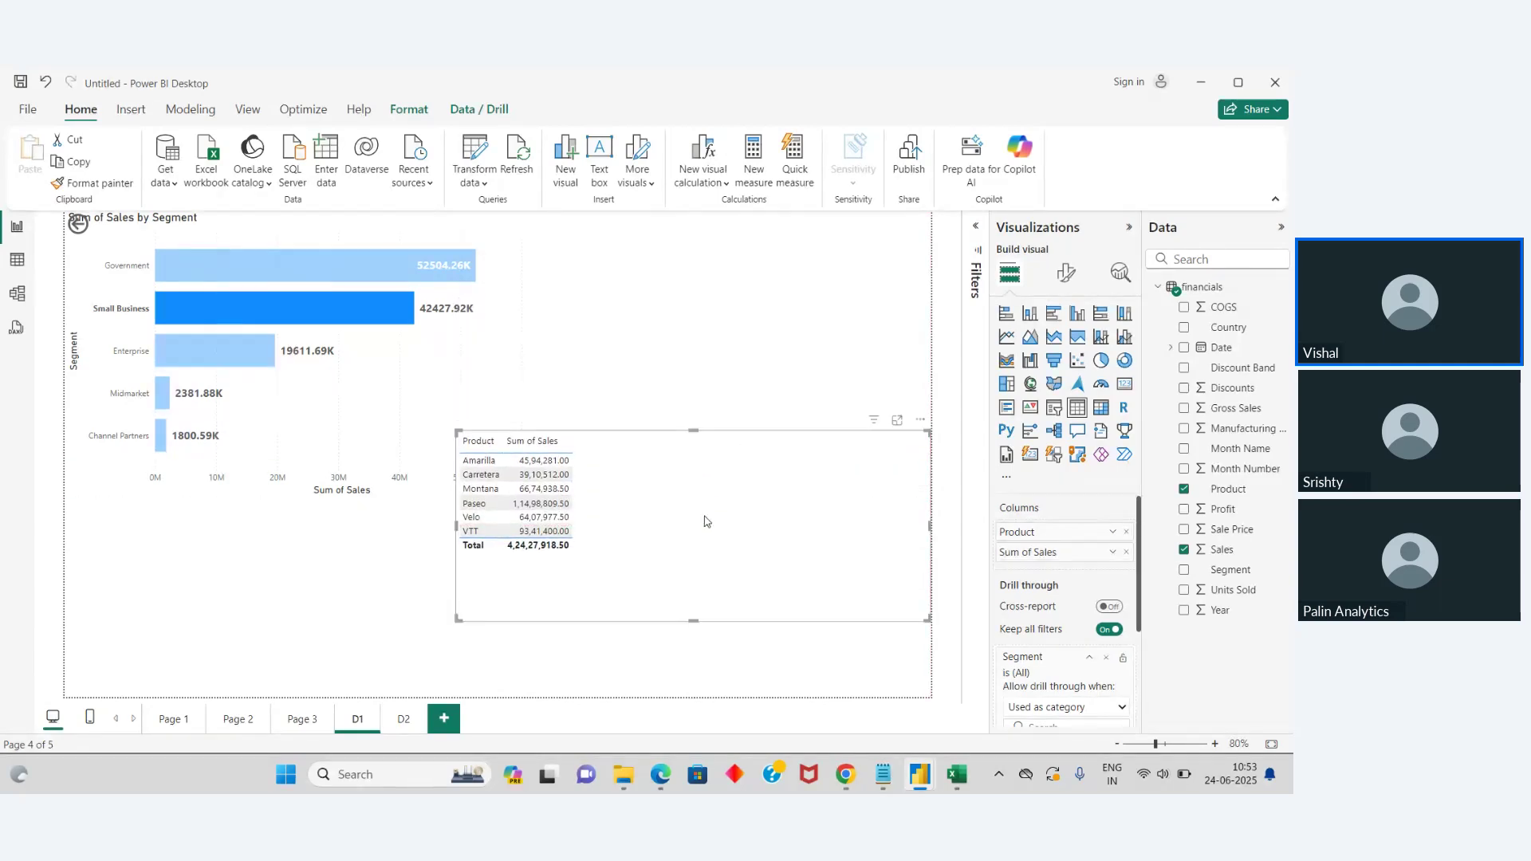
Step: View the D2 table, then return to D1 and cross-filter its product table by the Small Business and Enterprise bars
{"action": "left_click", "coordinate": [405, 720]}
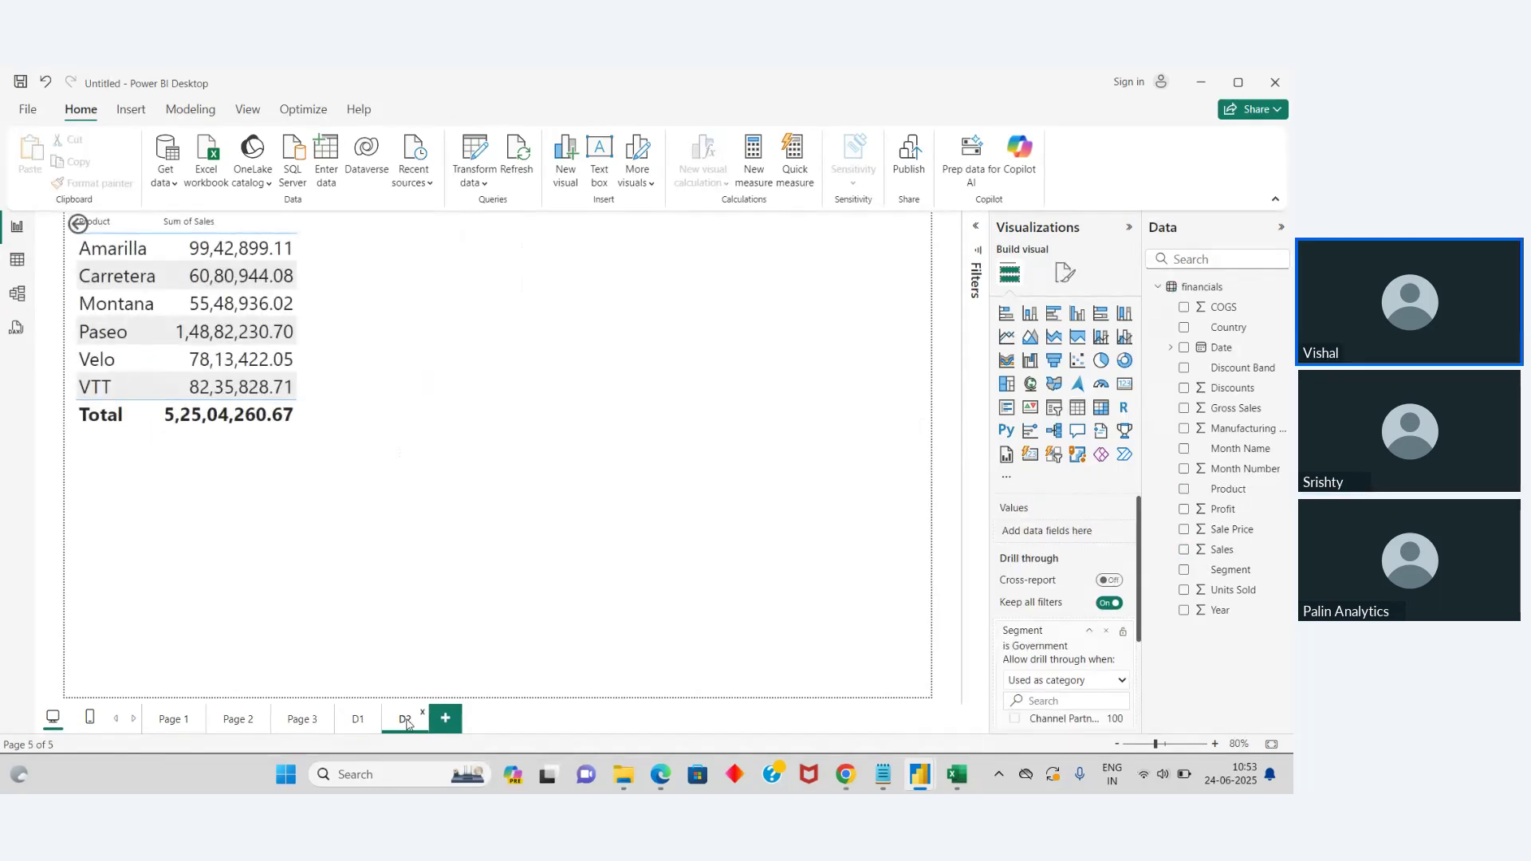
{"action": "left_click", "coordinate": [359, 718]}
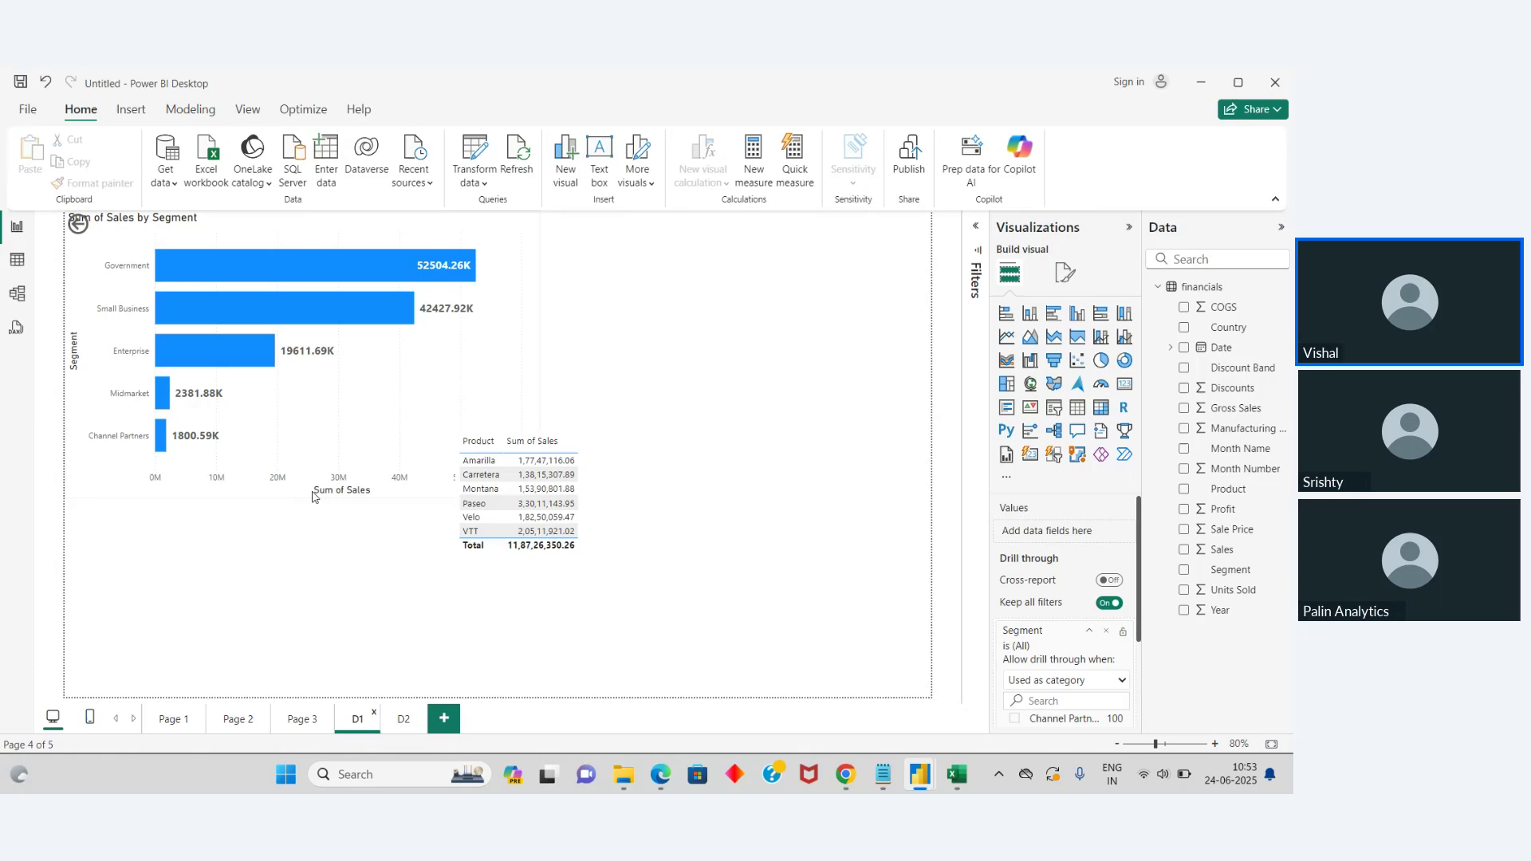
{"action": "left_click", "coordinate": [312, 315]}
{"action": "left_click", "coordinate": [244, 346]}
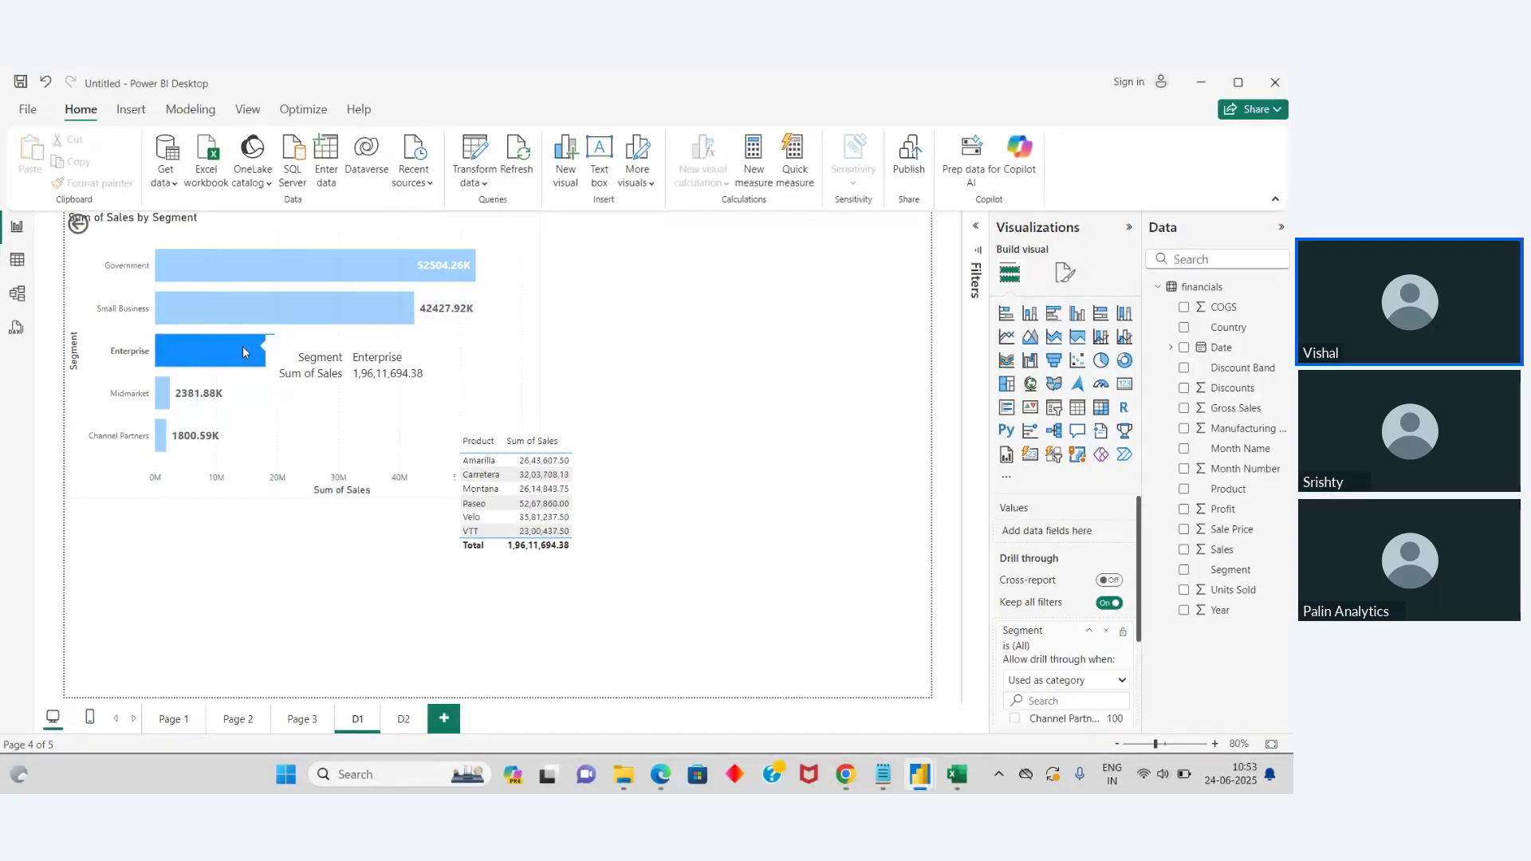
Step: Delete the Product and Sales table from D1 and clear the Enterprise selection in the bar chart
{"action": "left_click", "coordinate": [606, 516]}
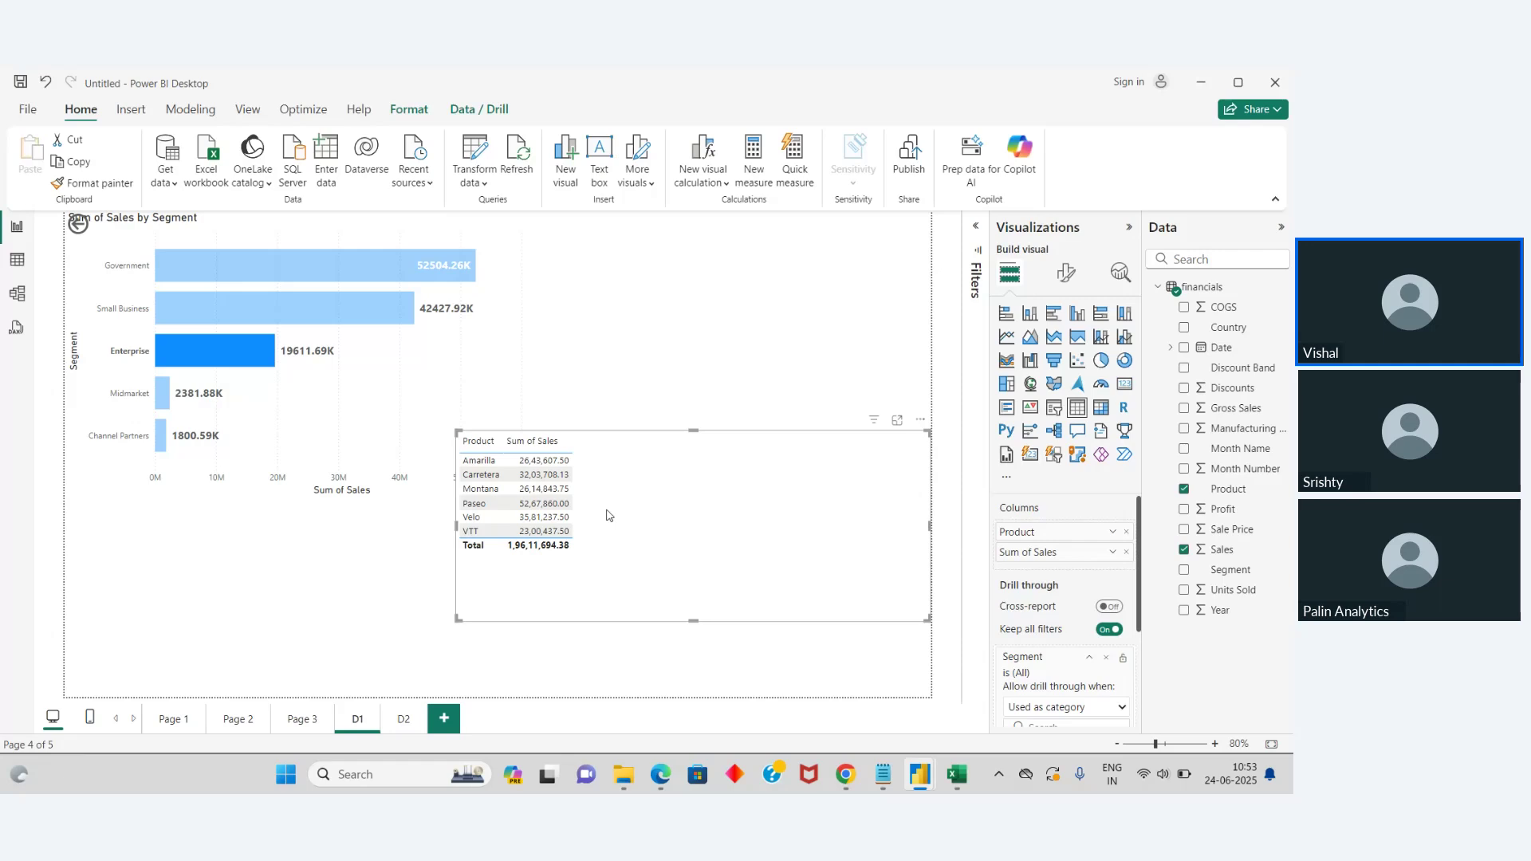
{"action": "key", "text": "Delete"}
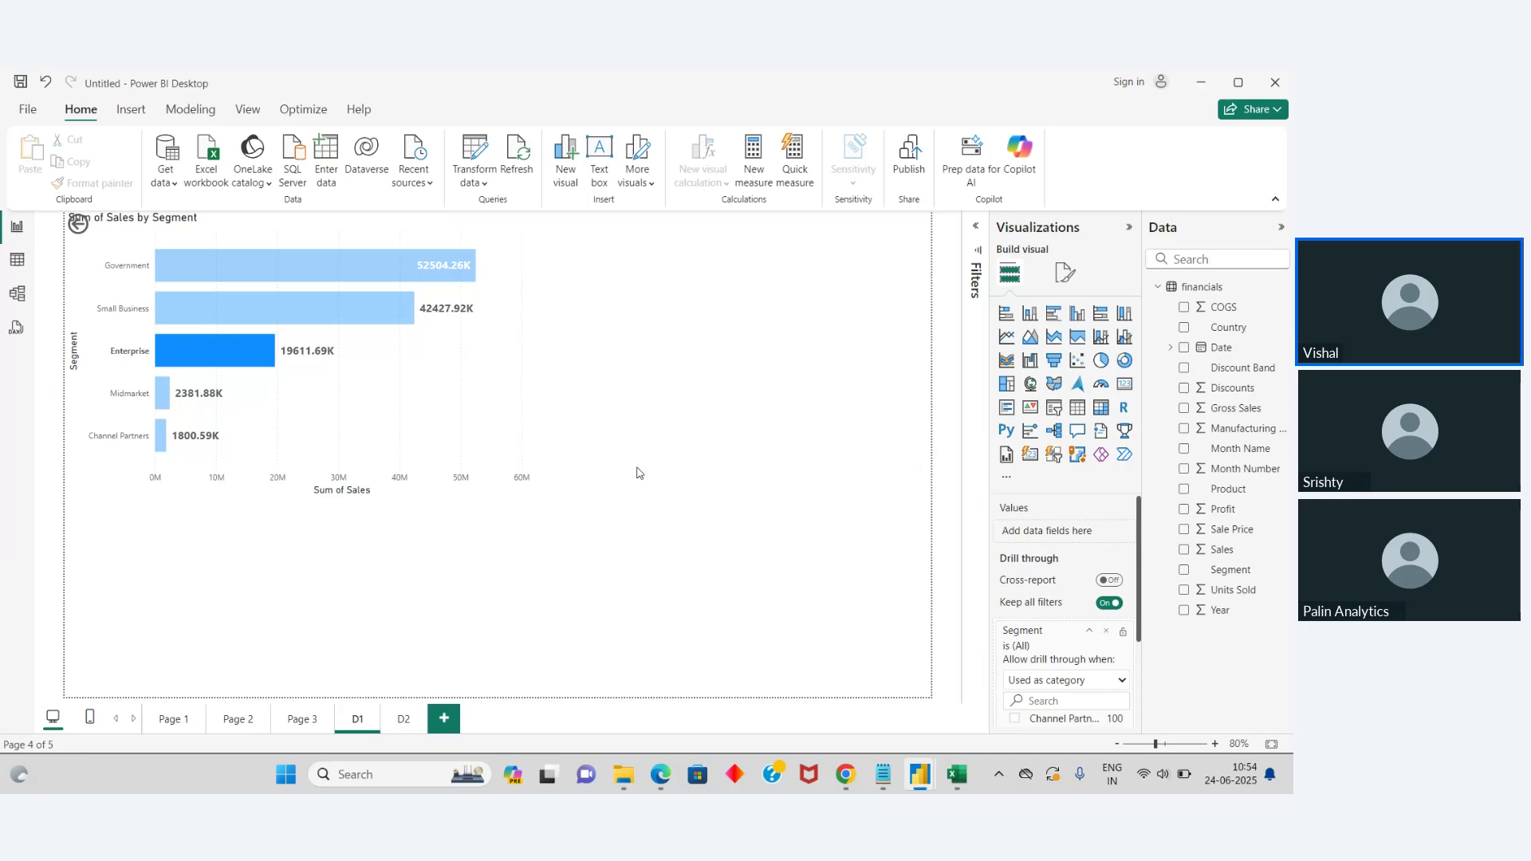
{"action": "left_click", "coordinate": [476, 409]}
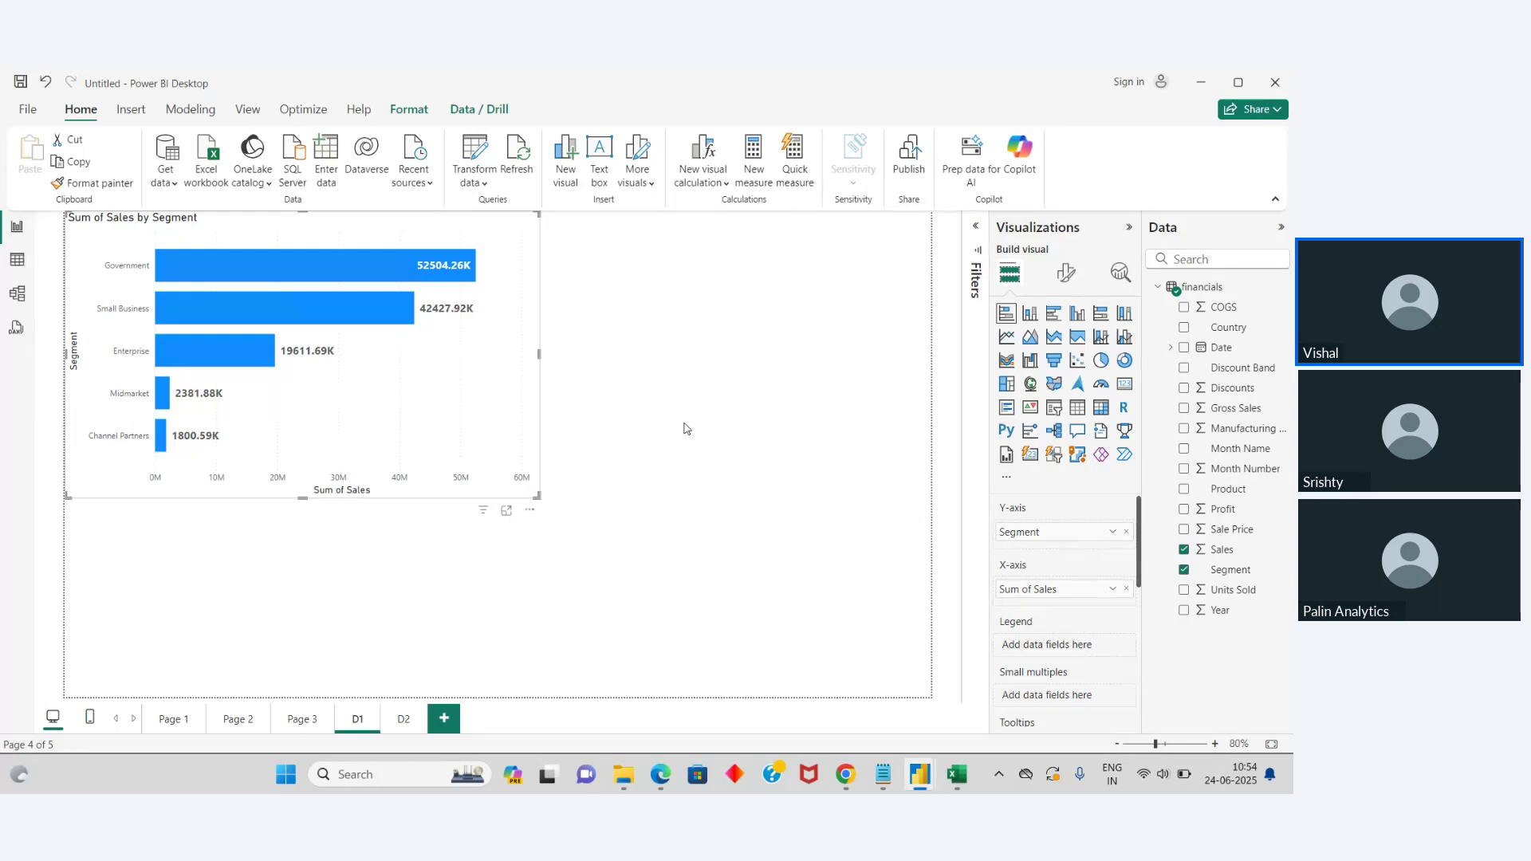
{"action": "left_click", "coordinate": [724, 433]}
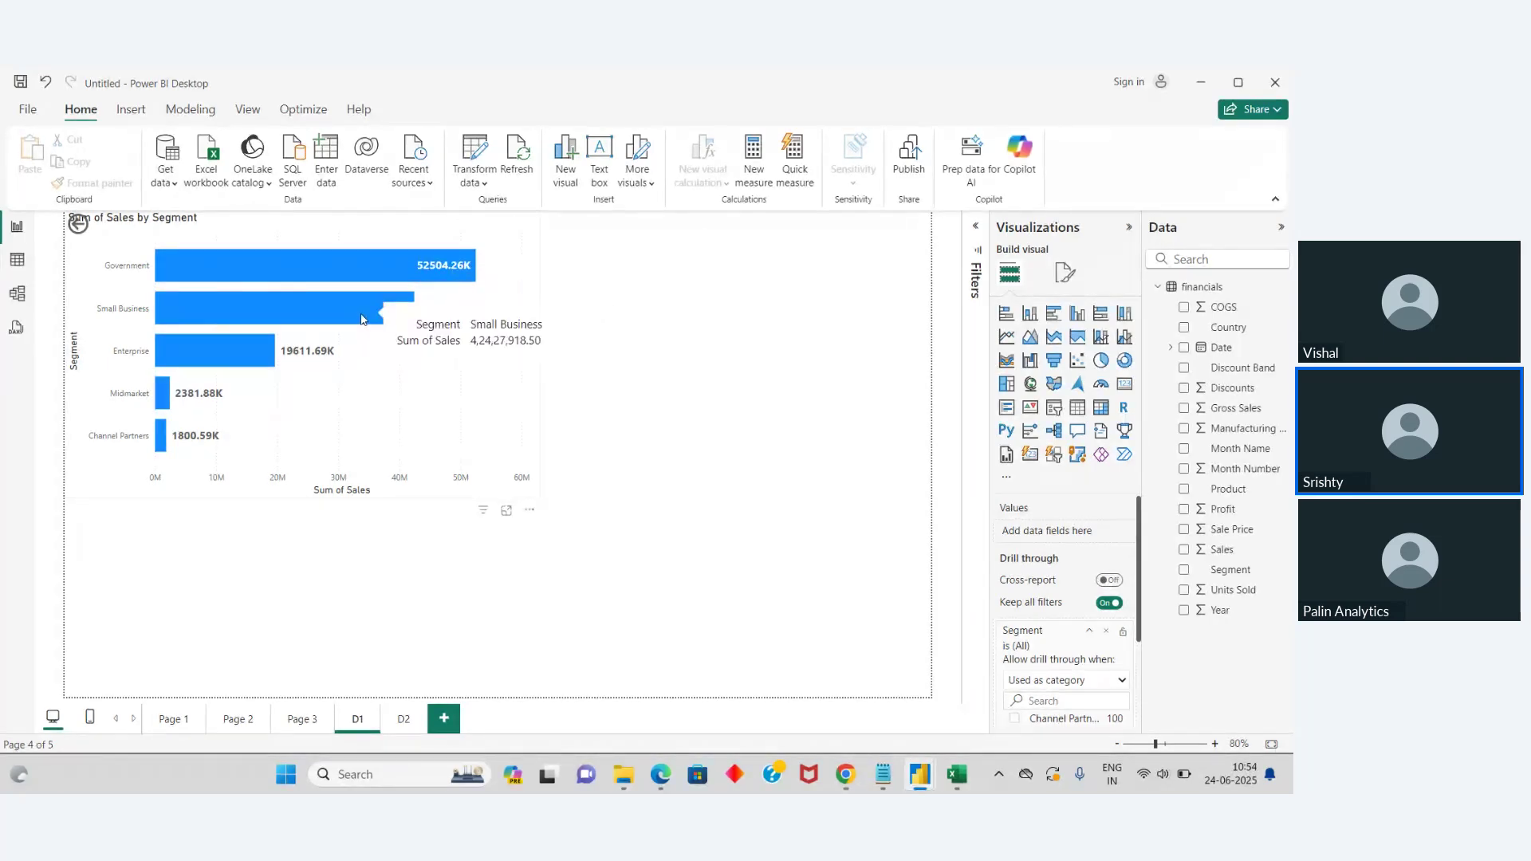
Step: Drill through from the Small Business bar on D1 to D2, return to D1 and check the Government bar's options
{"action": "right_click", "coordinate": [361, 319]}
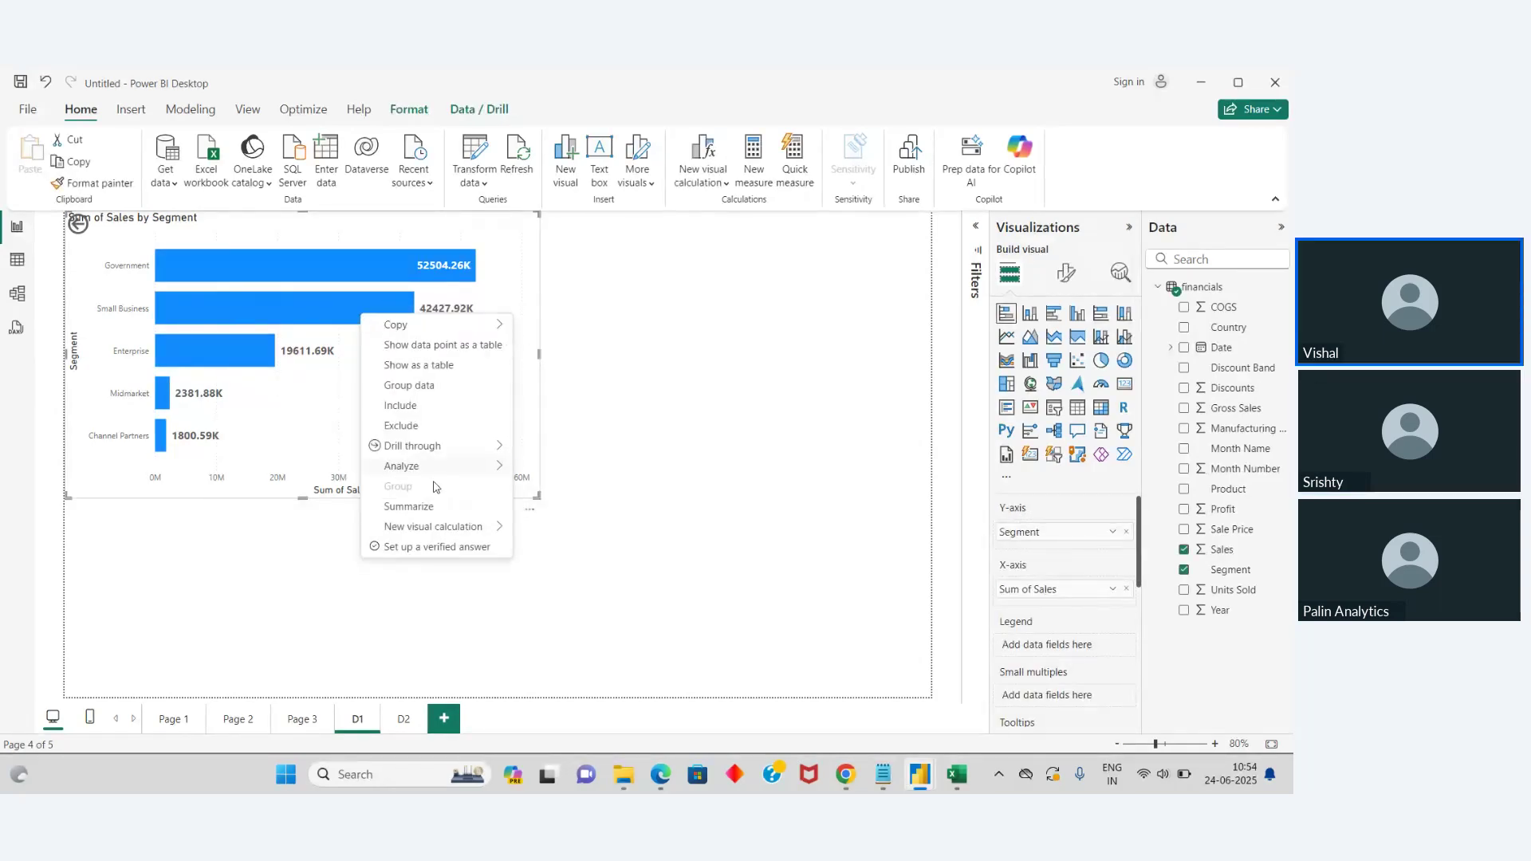
{"action": "mouse_move", "coordinate": [471, 446]}
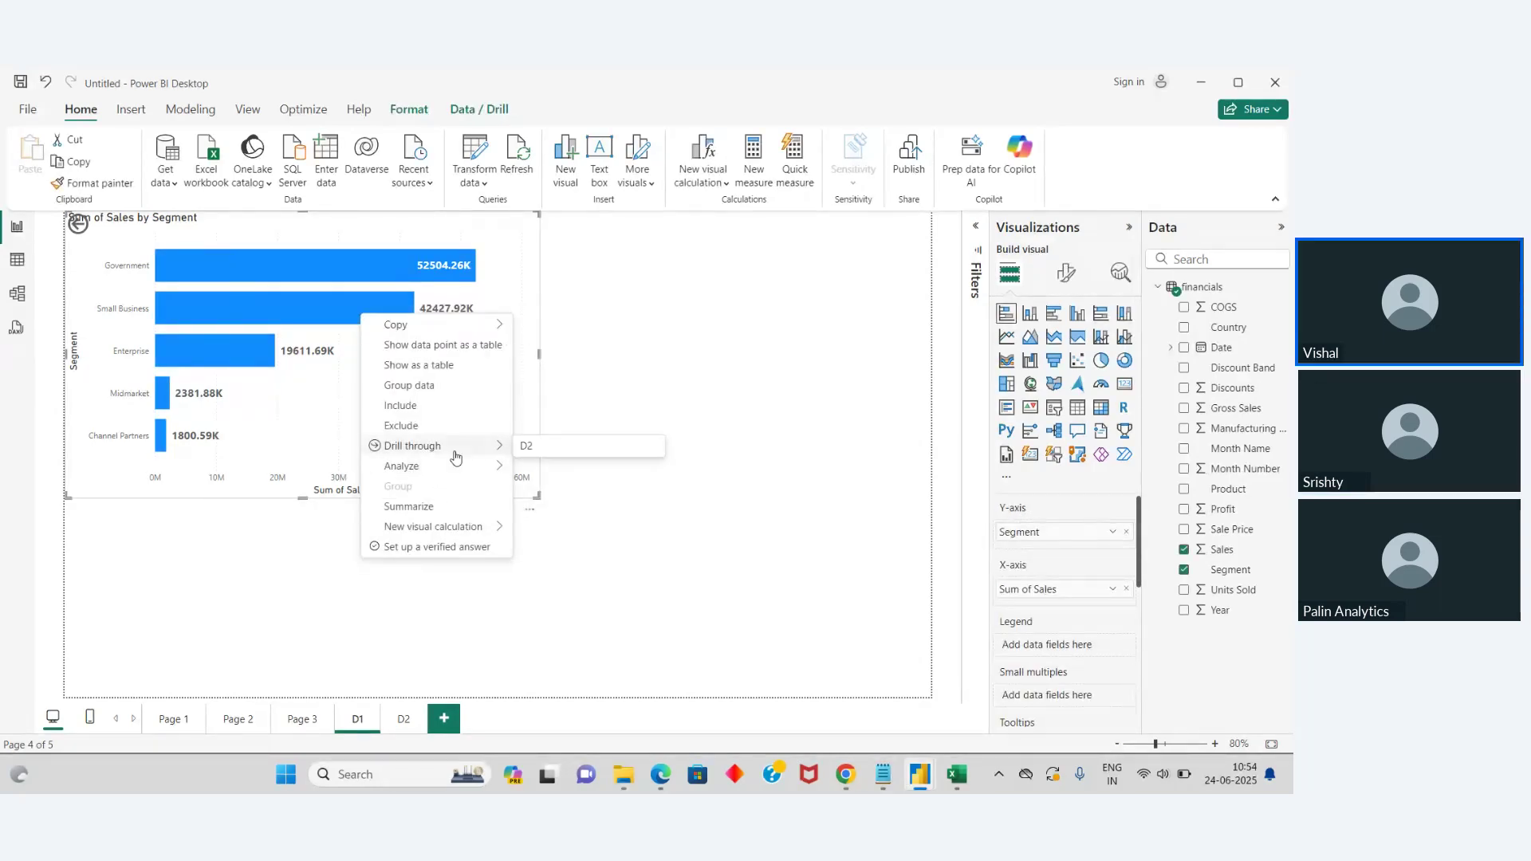
{"action": "left_click", "coordinate": [549, 454]}
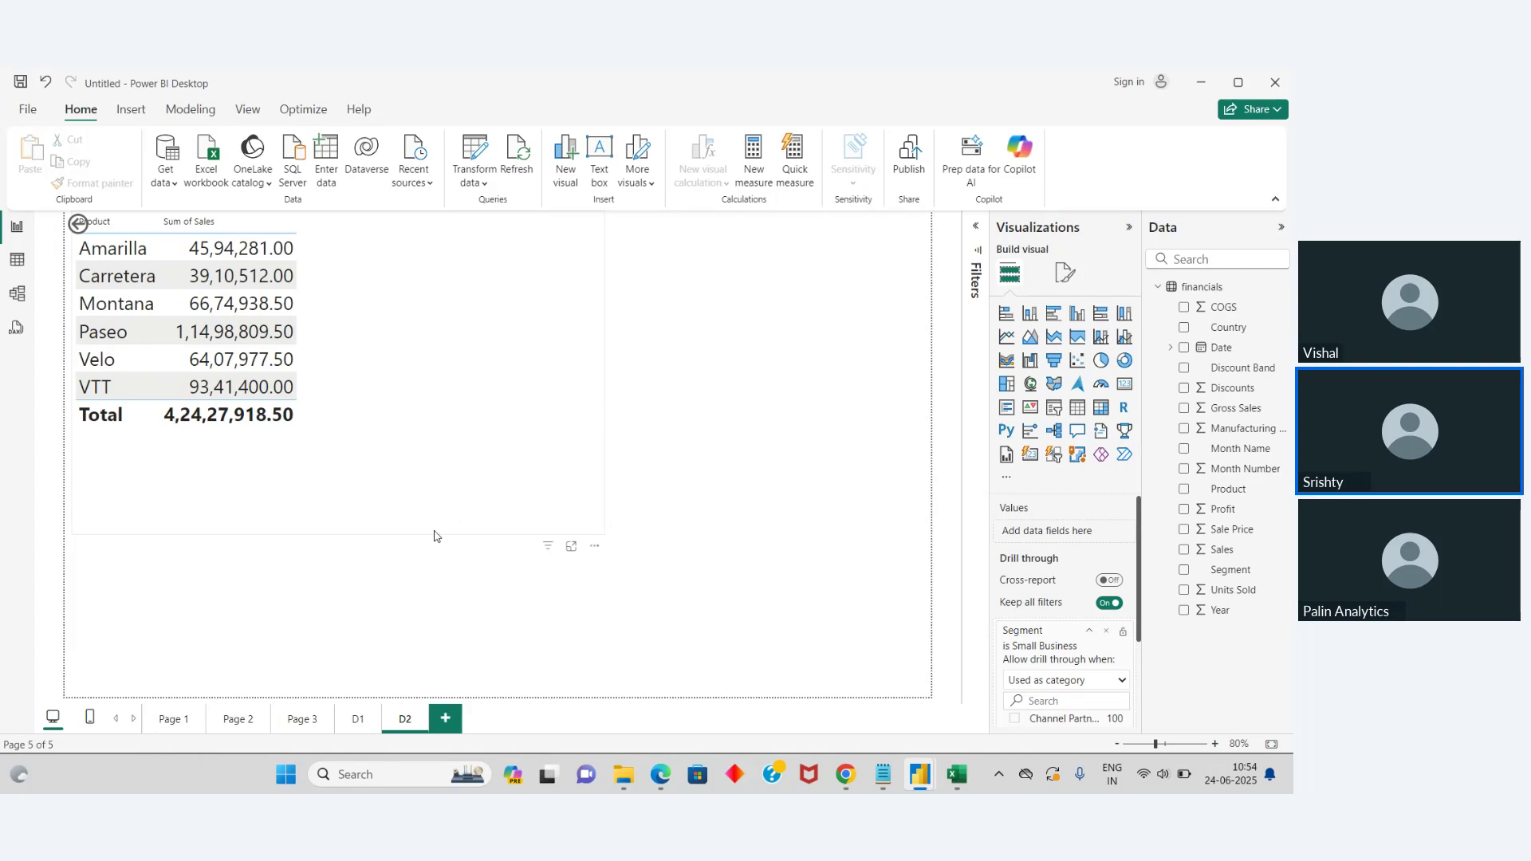
{"action": "left_click", "coordinate": [360, 721]}
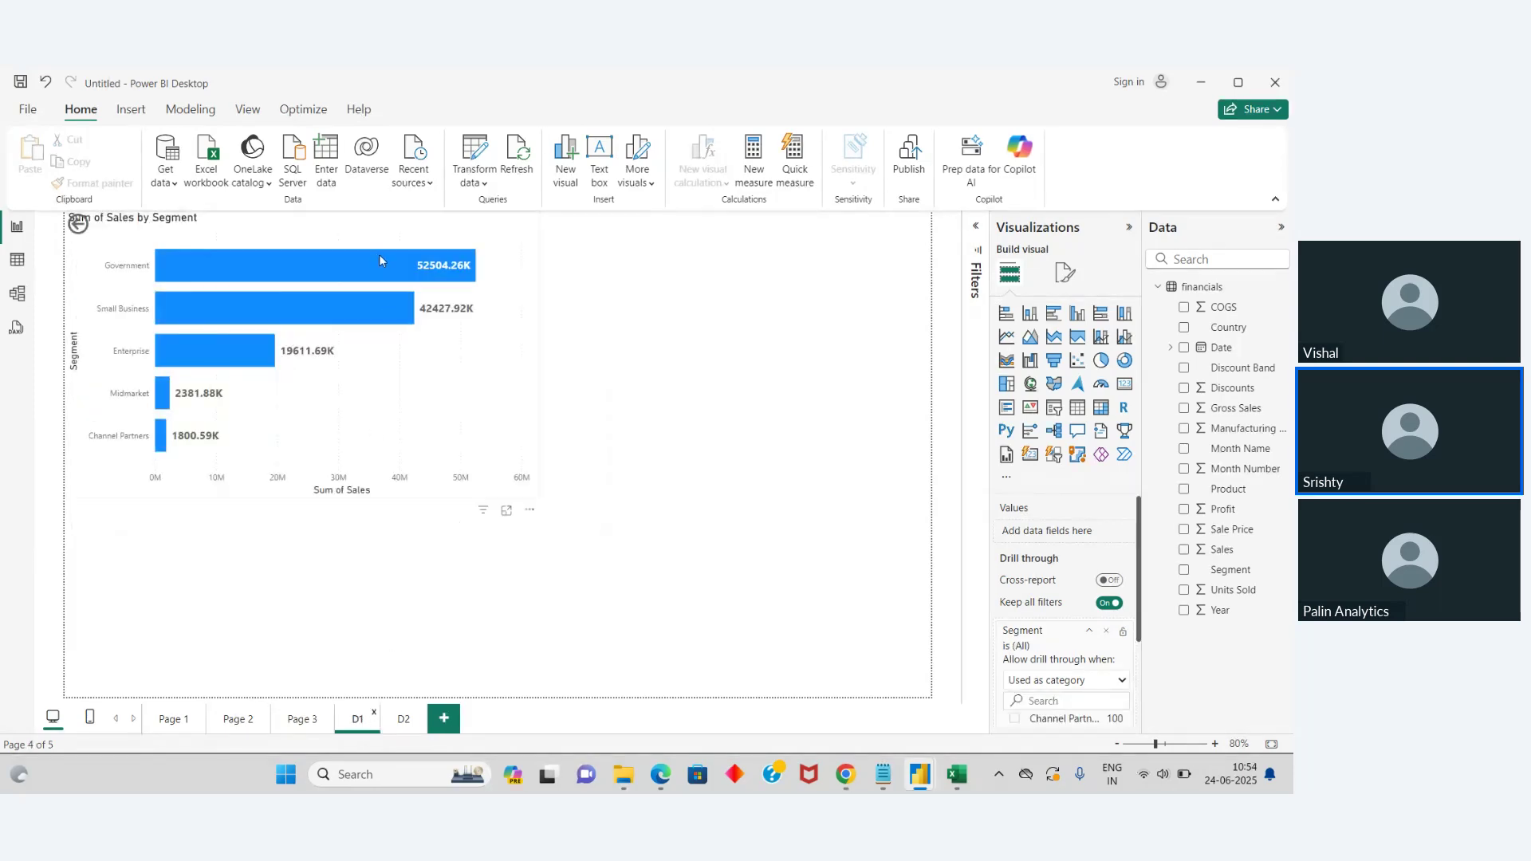
{"action": "right_click", "coordinate": [380, 256]}
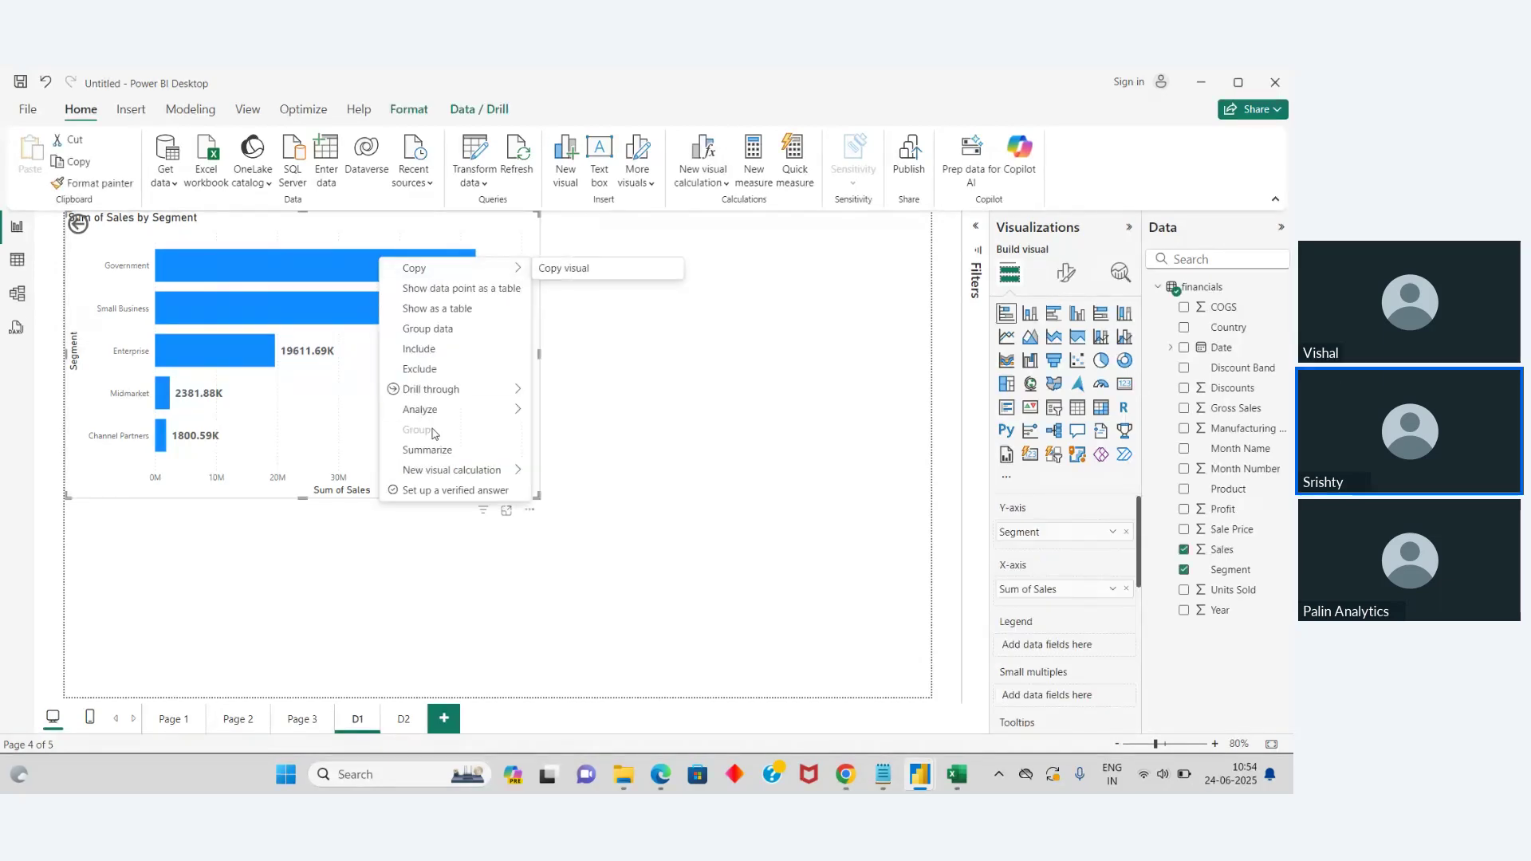
{"action": "left_click", "coordinate": [661, 455]}
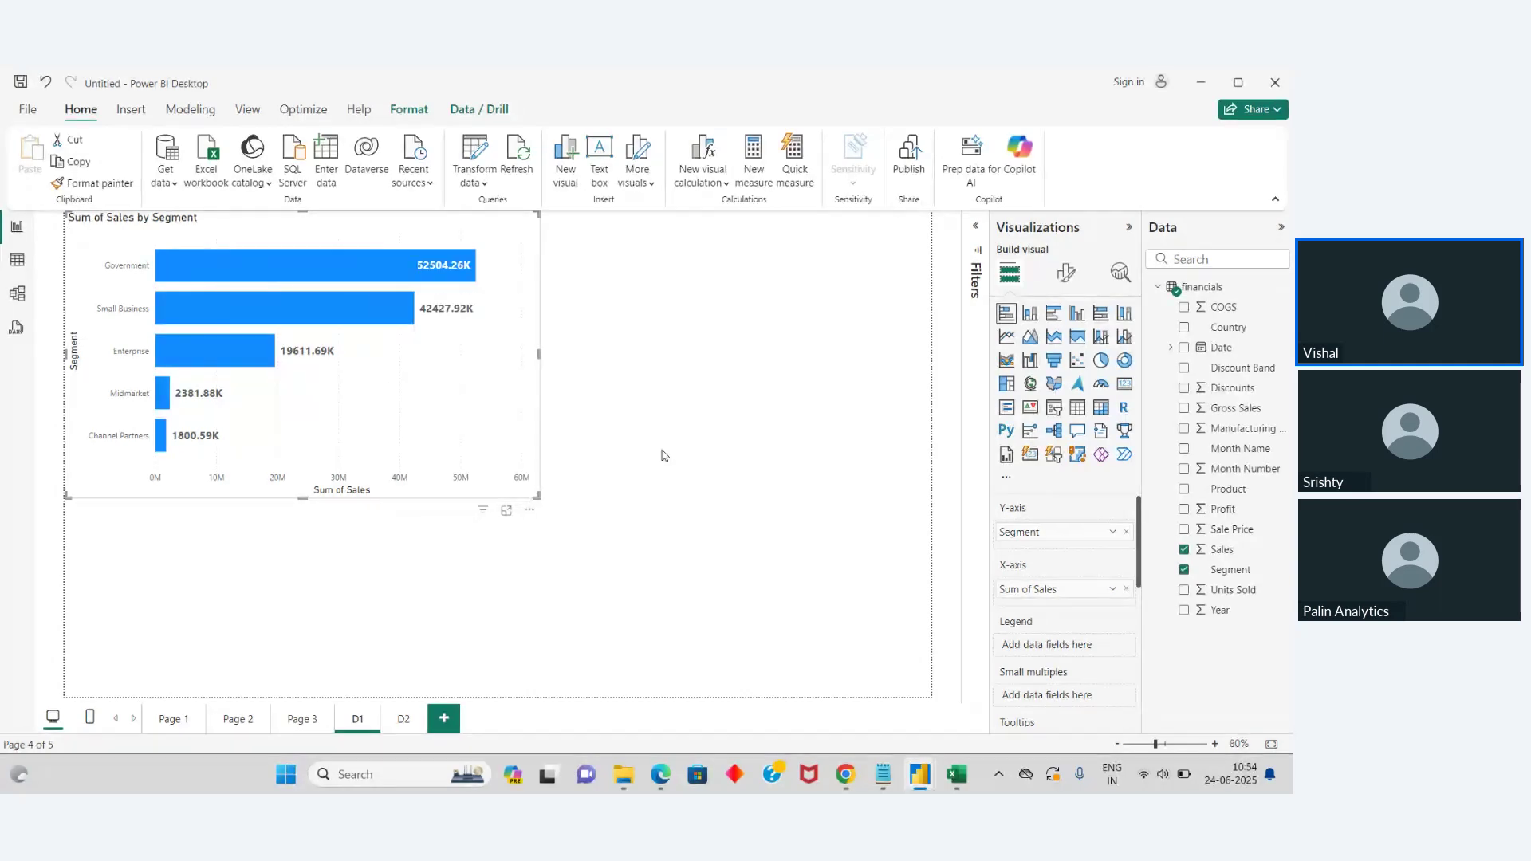
Step: Add a new report page and name it D3
{"action": "left_click", "coordinate": [445, 720]}
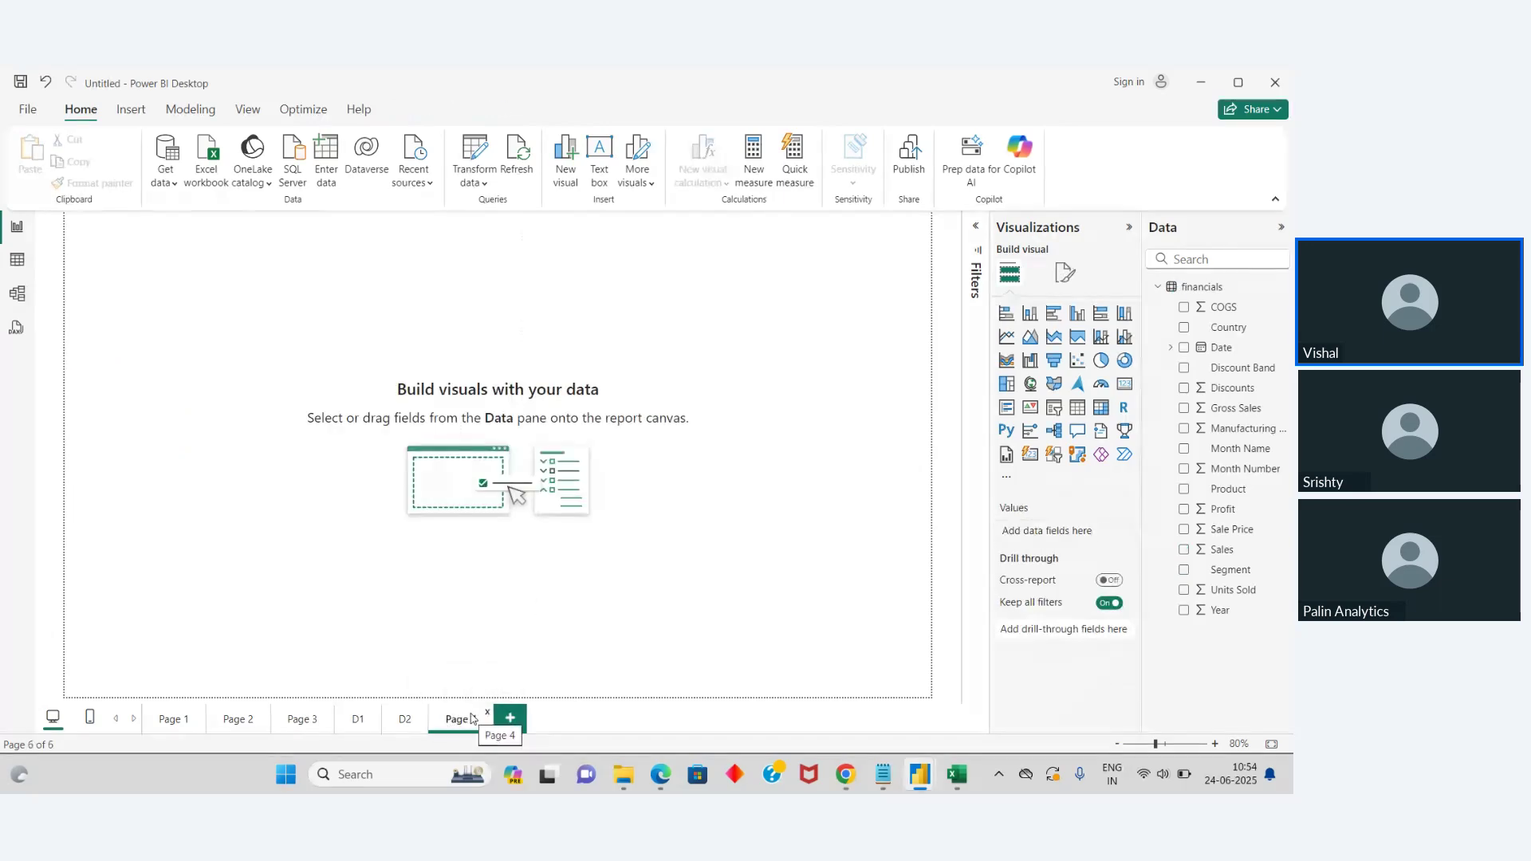
{"action": "double_click", "coordinate": [472, 717]}
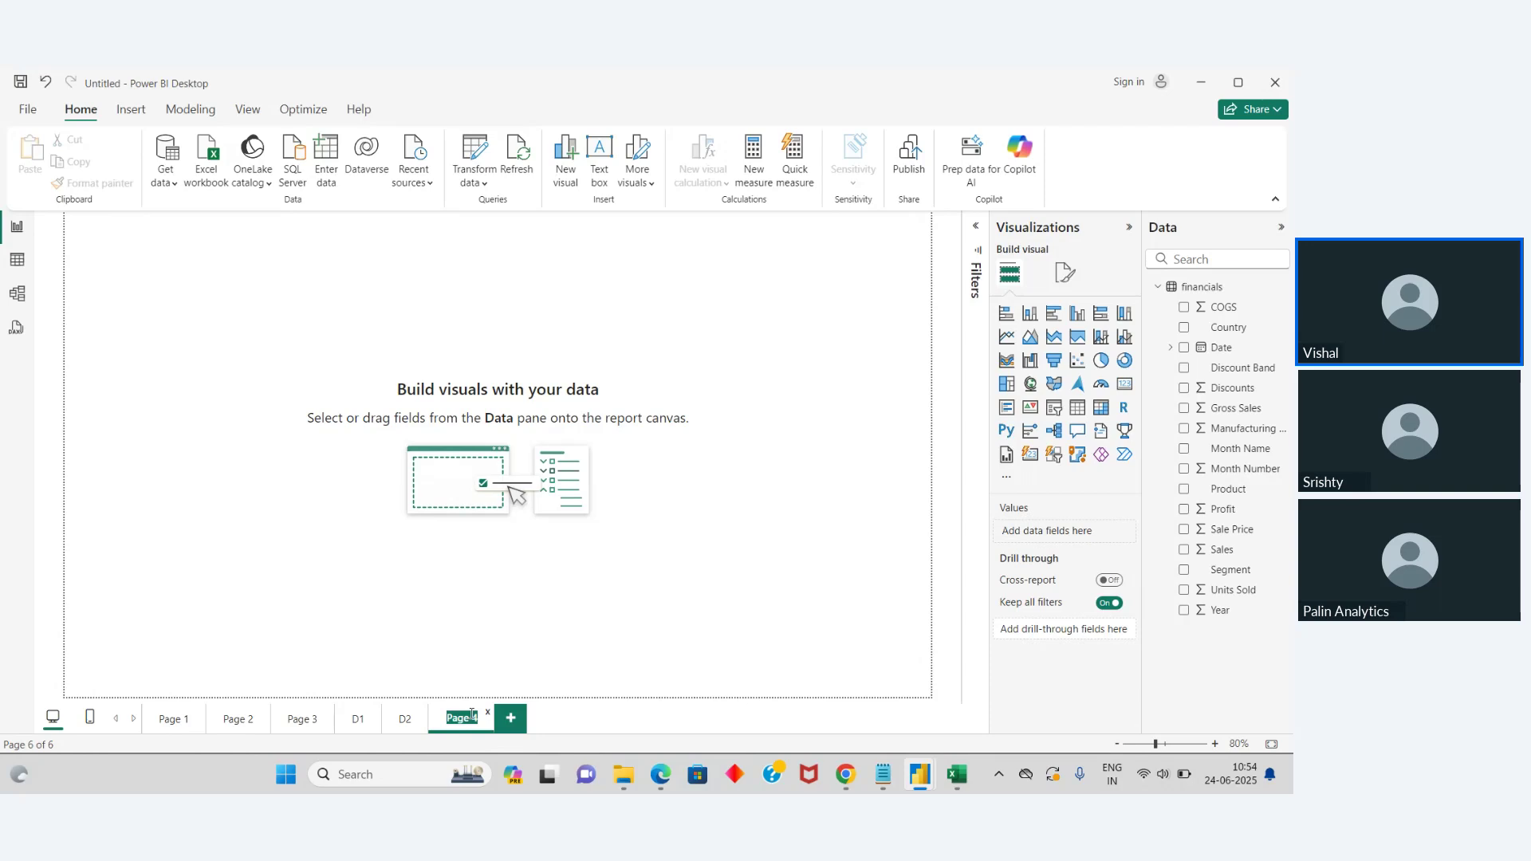
{"action": "type", "text": "D3"}
{"action": "key", "text": "Return"}
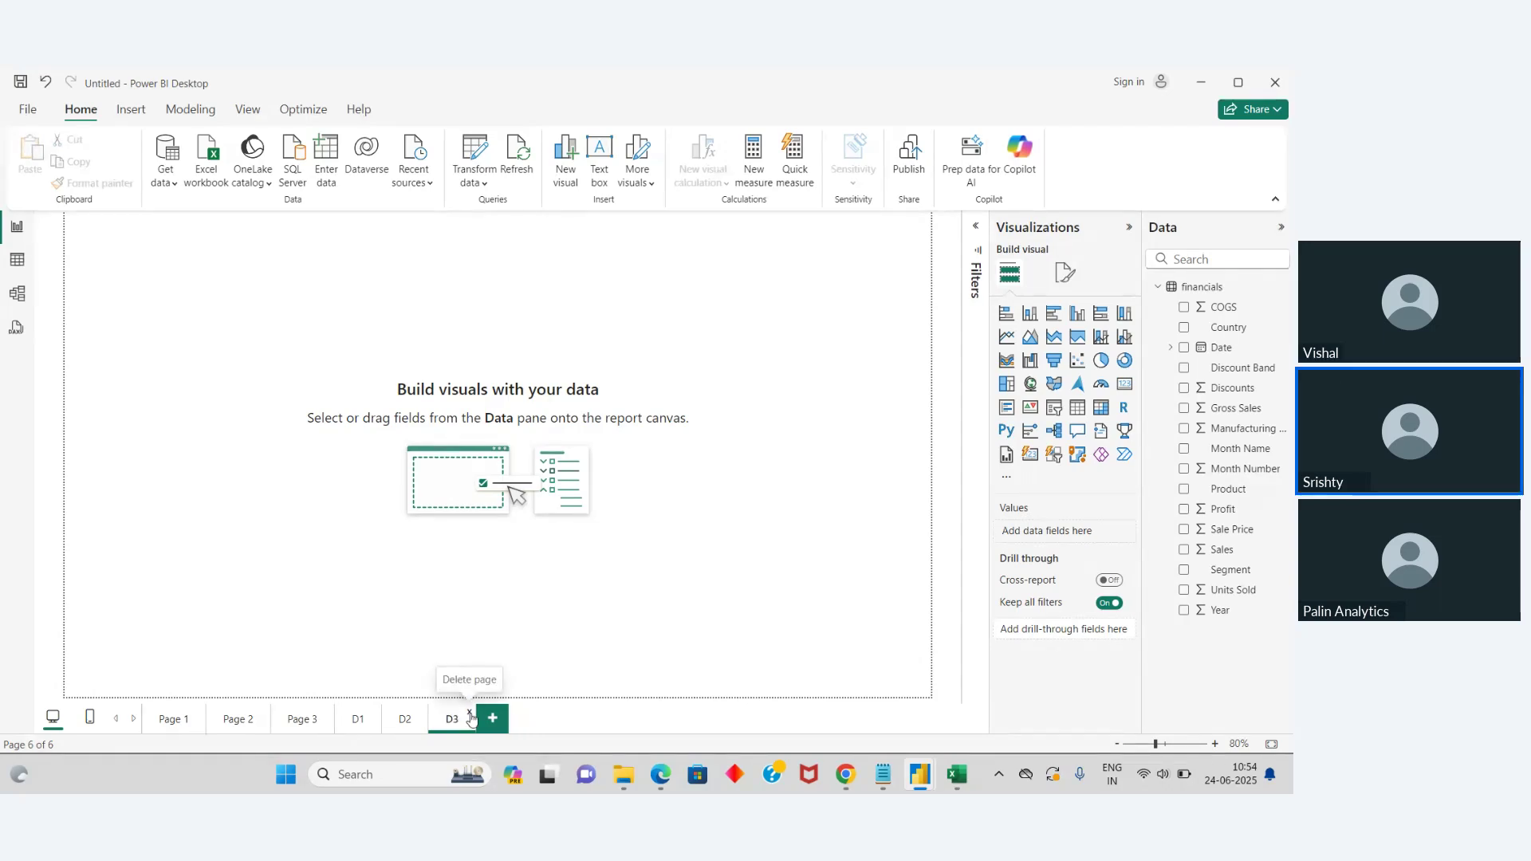
Step: Build an enlarged table of Profit and Product on D3 and add Segment as the page's drill-through field
{"action": "left_click", "coordinate": [1078, 408]}
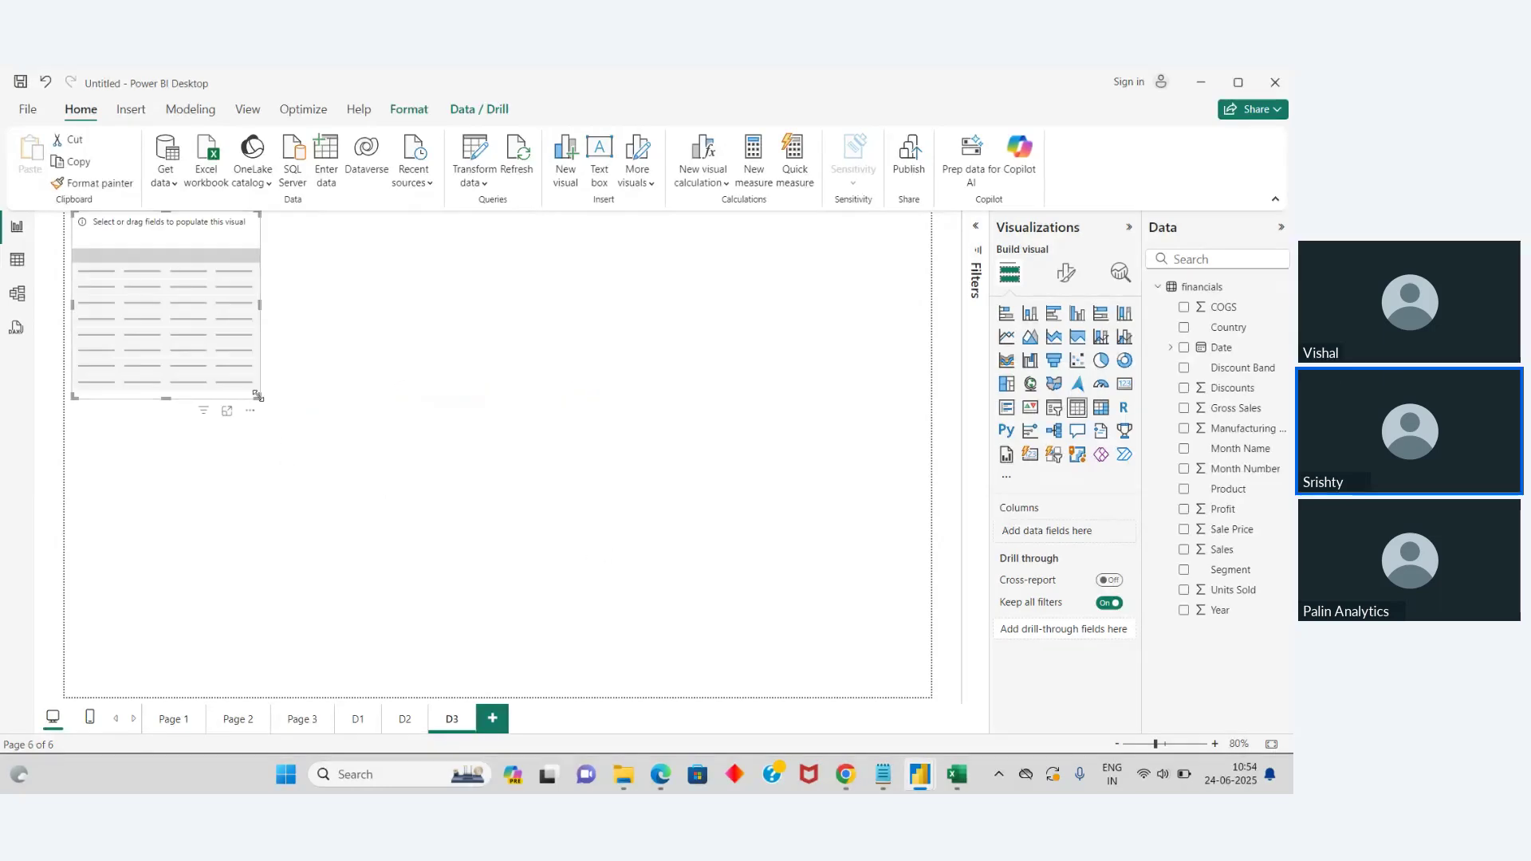
{"action": "left_click_drag", "start_coordinate": [257, 396], "coordinate": [566, 566]}
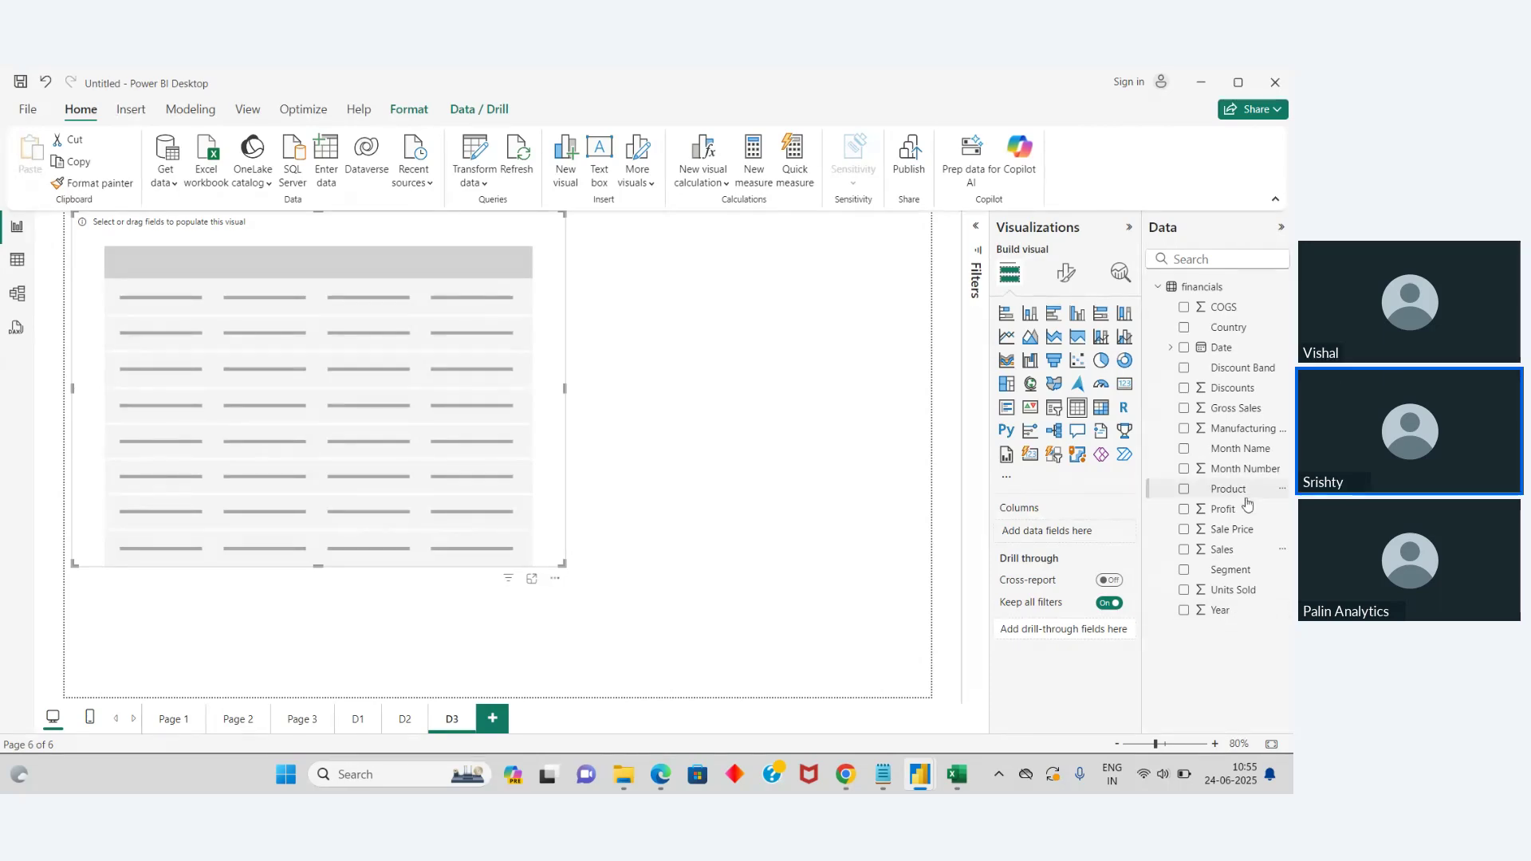
{"action": "left_click_drag", "start_coordinate": [1240, 490], "coordinate": [1094, 531]}
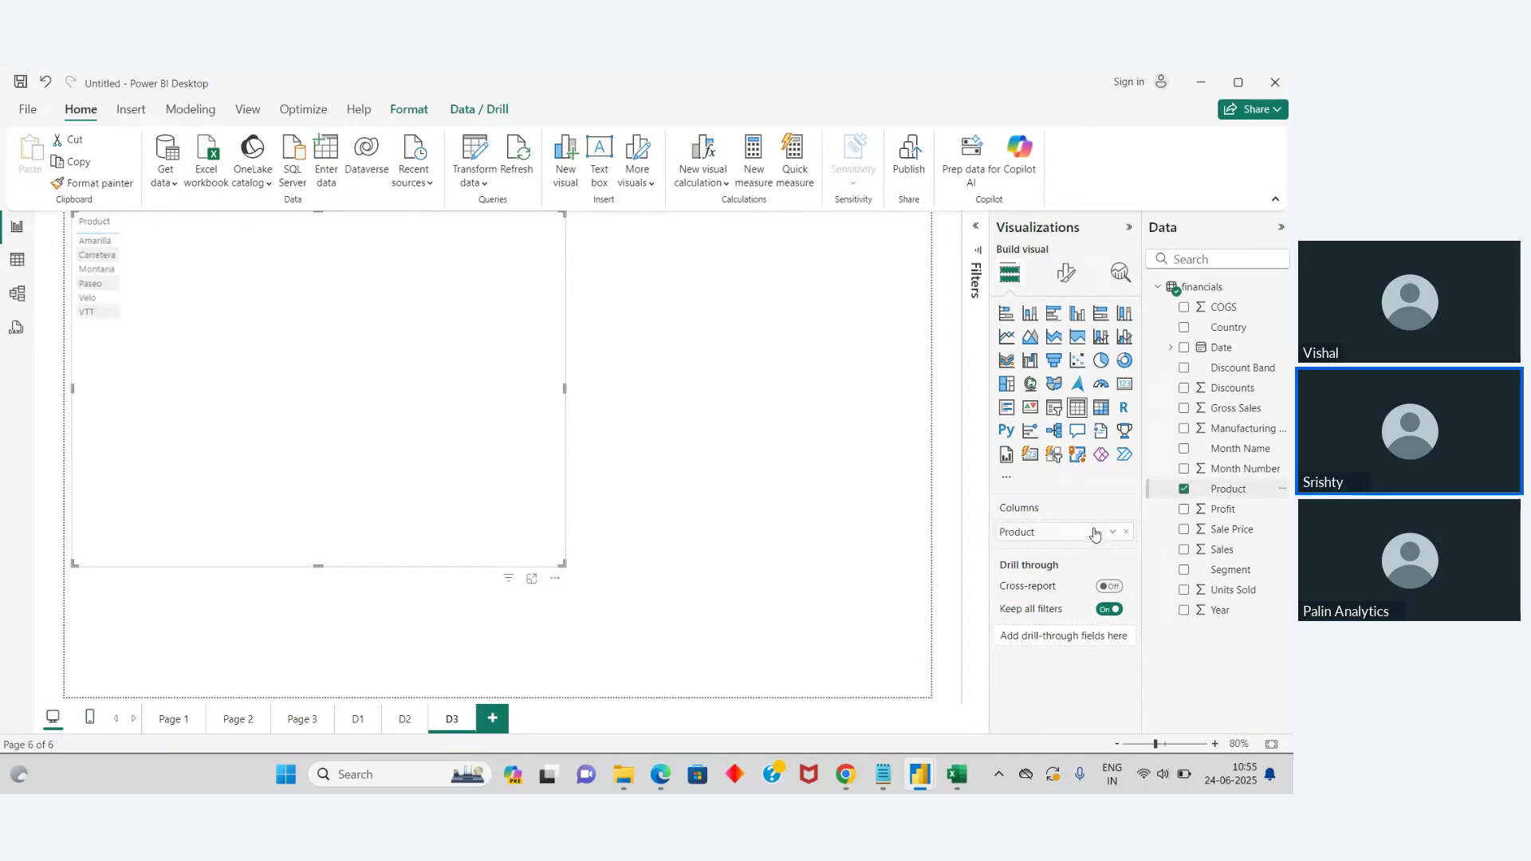
{"action": "left_click_drag", "start_coordinate": [1222, 509], "coordinate": [1104, 528]}
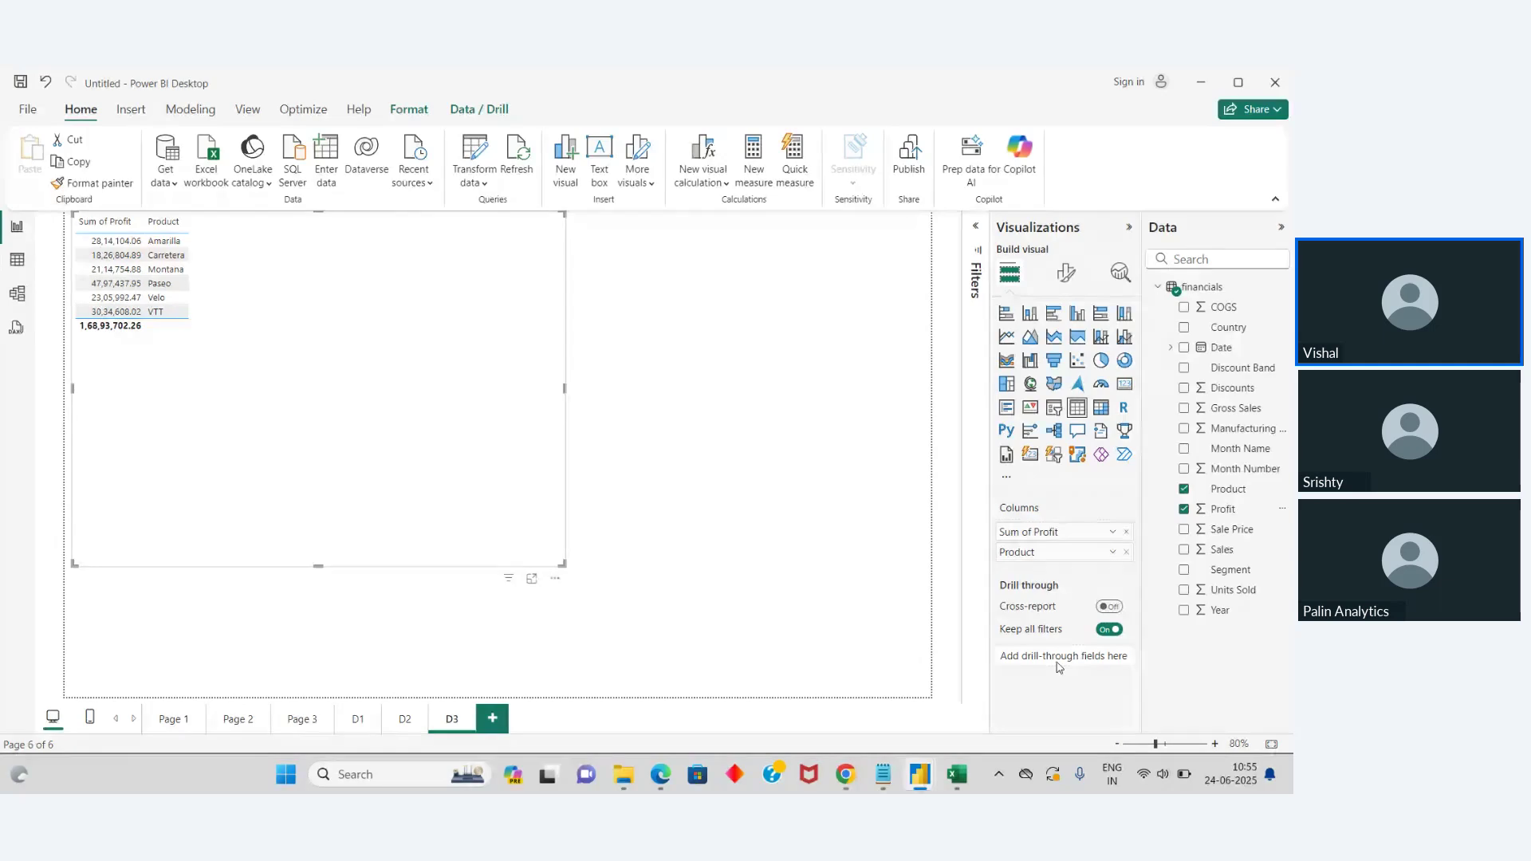
{"action": "left_click_drag", "start_coordinate": [1229, 571], "coordinate": [1072, 673]}
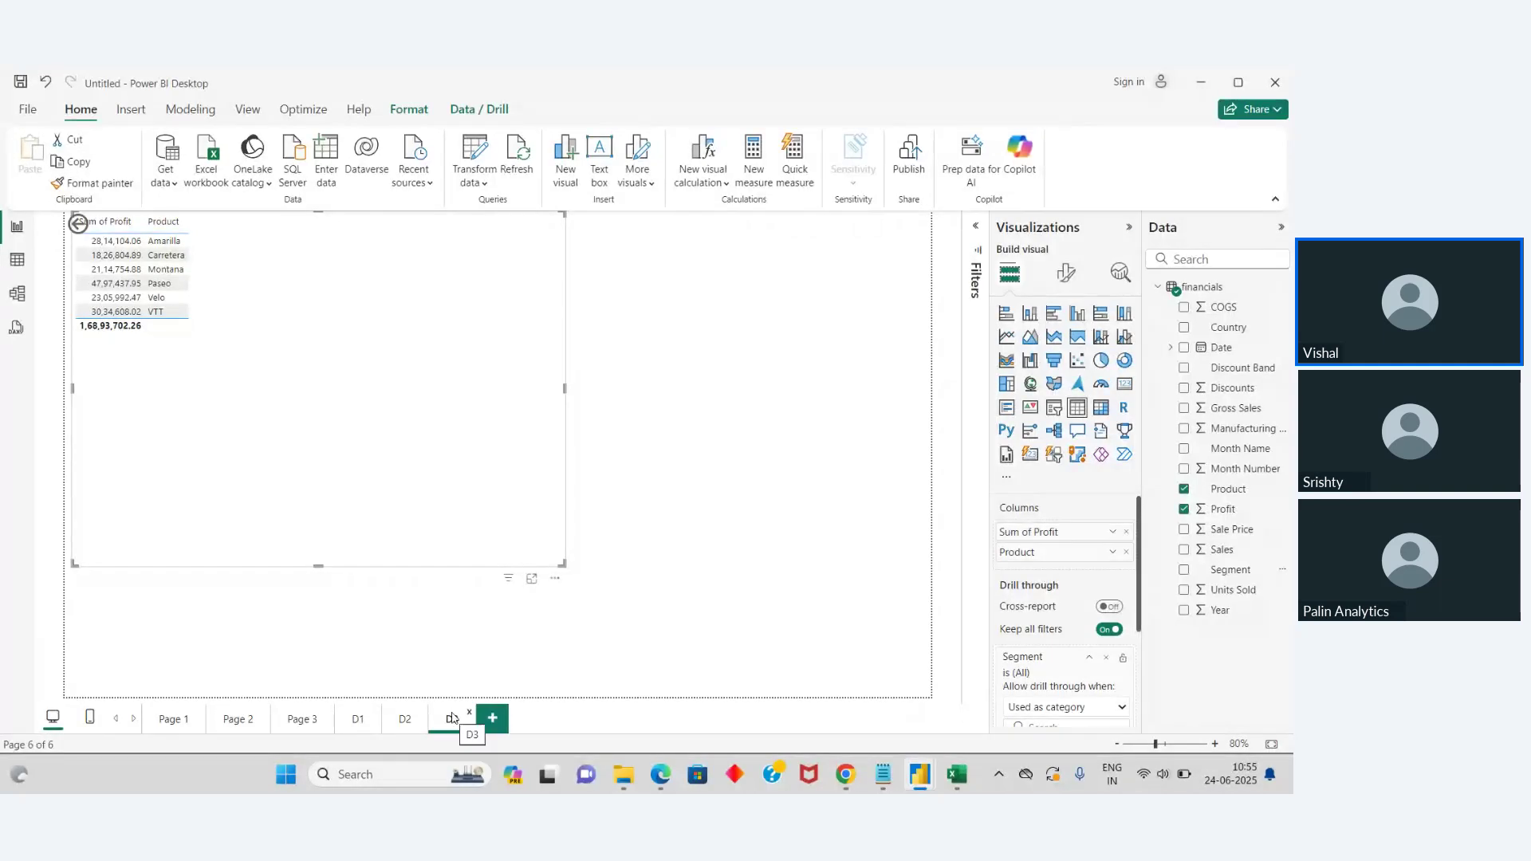
Step: Drill through from the Small Business bar on D1 to the D3 profit table and return to D1
{"action": "left_click", "coordinate": [358, 720]}
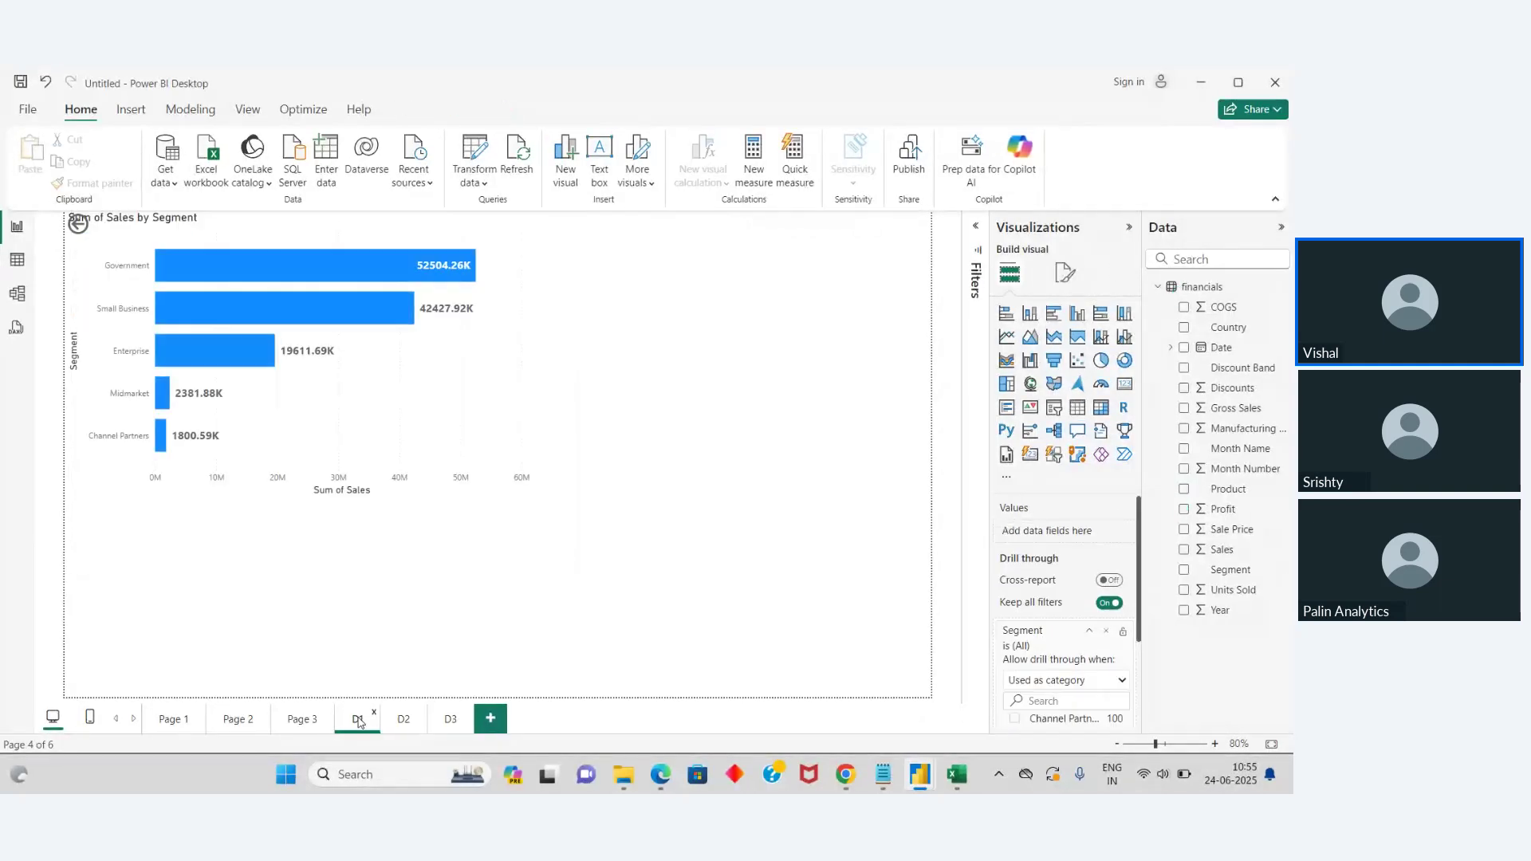
{"action": "left_click", "coordinate": [289, 317]}
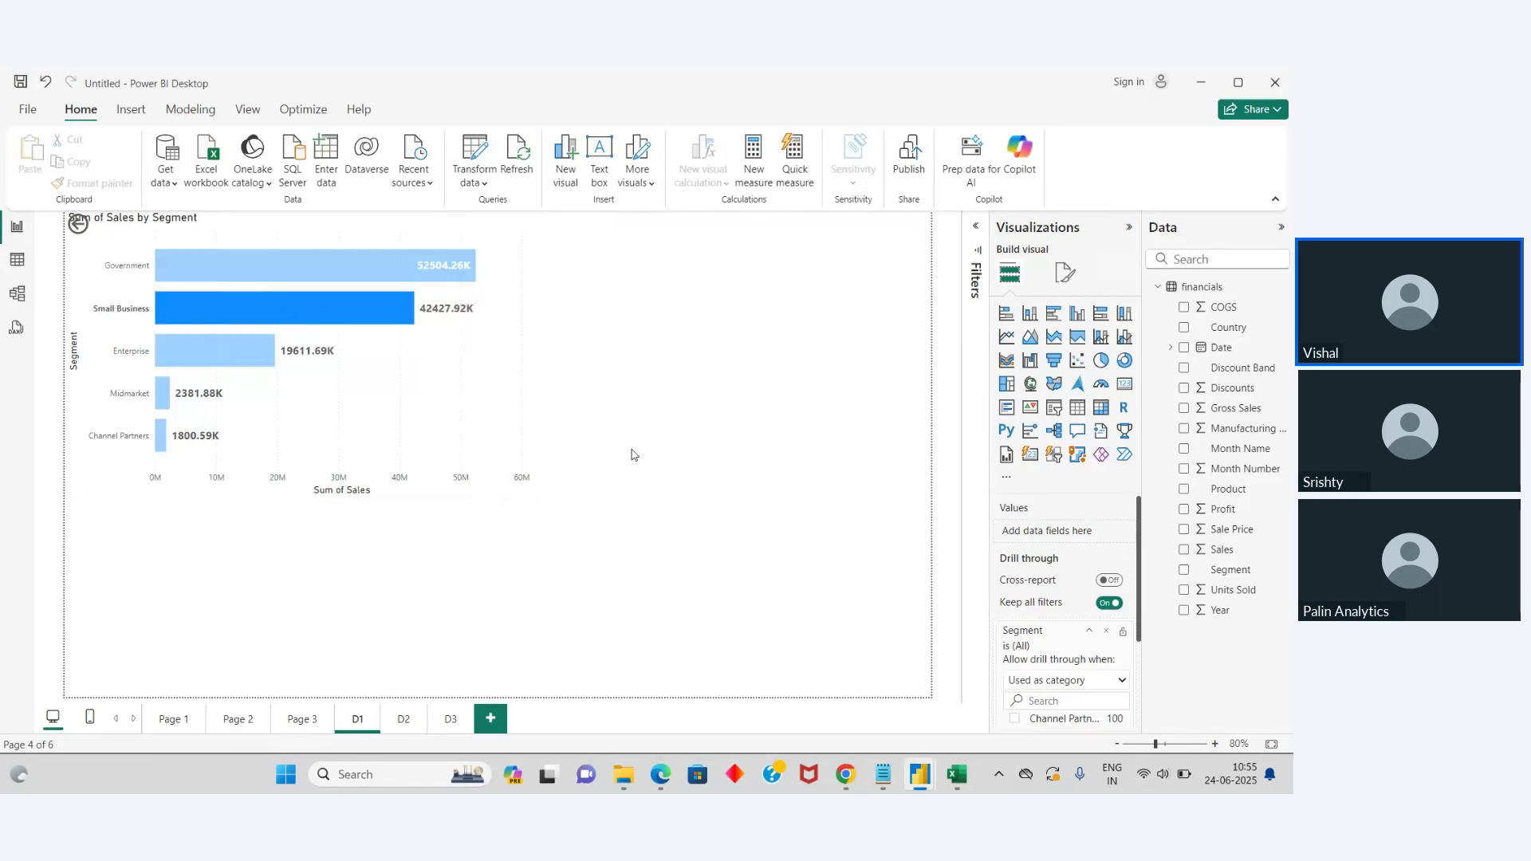
{"action": "left_click", "coordinate": [438, 410]}
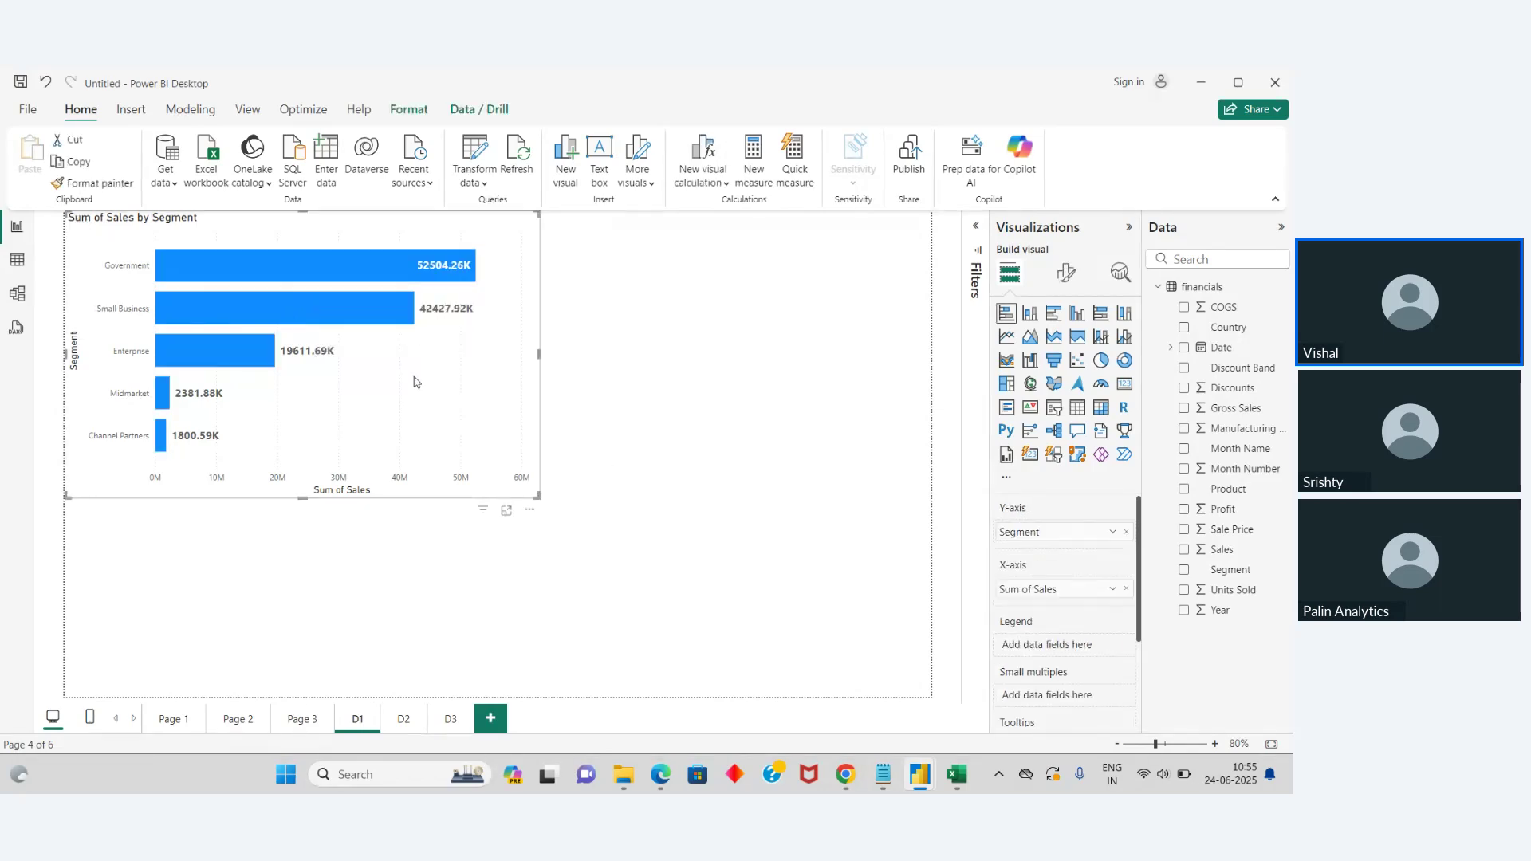
{"action": "right_click", "coordinate": [366, 310]}
{"action": "mouse_move", "coordinate": [455, 441]}
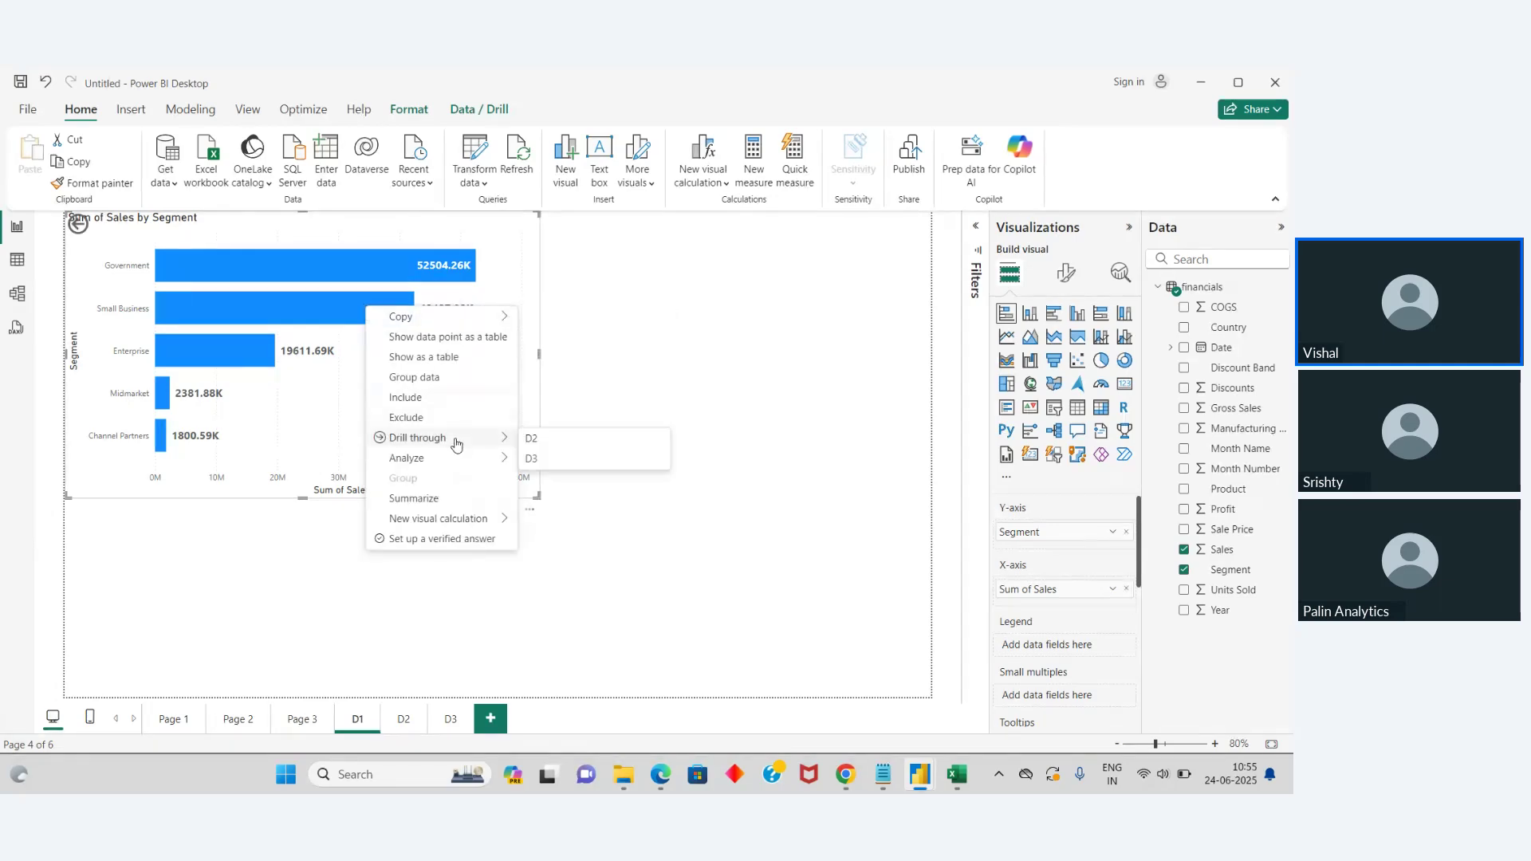
{"action": "left_click", "coordinate": [560, 460]}
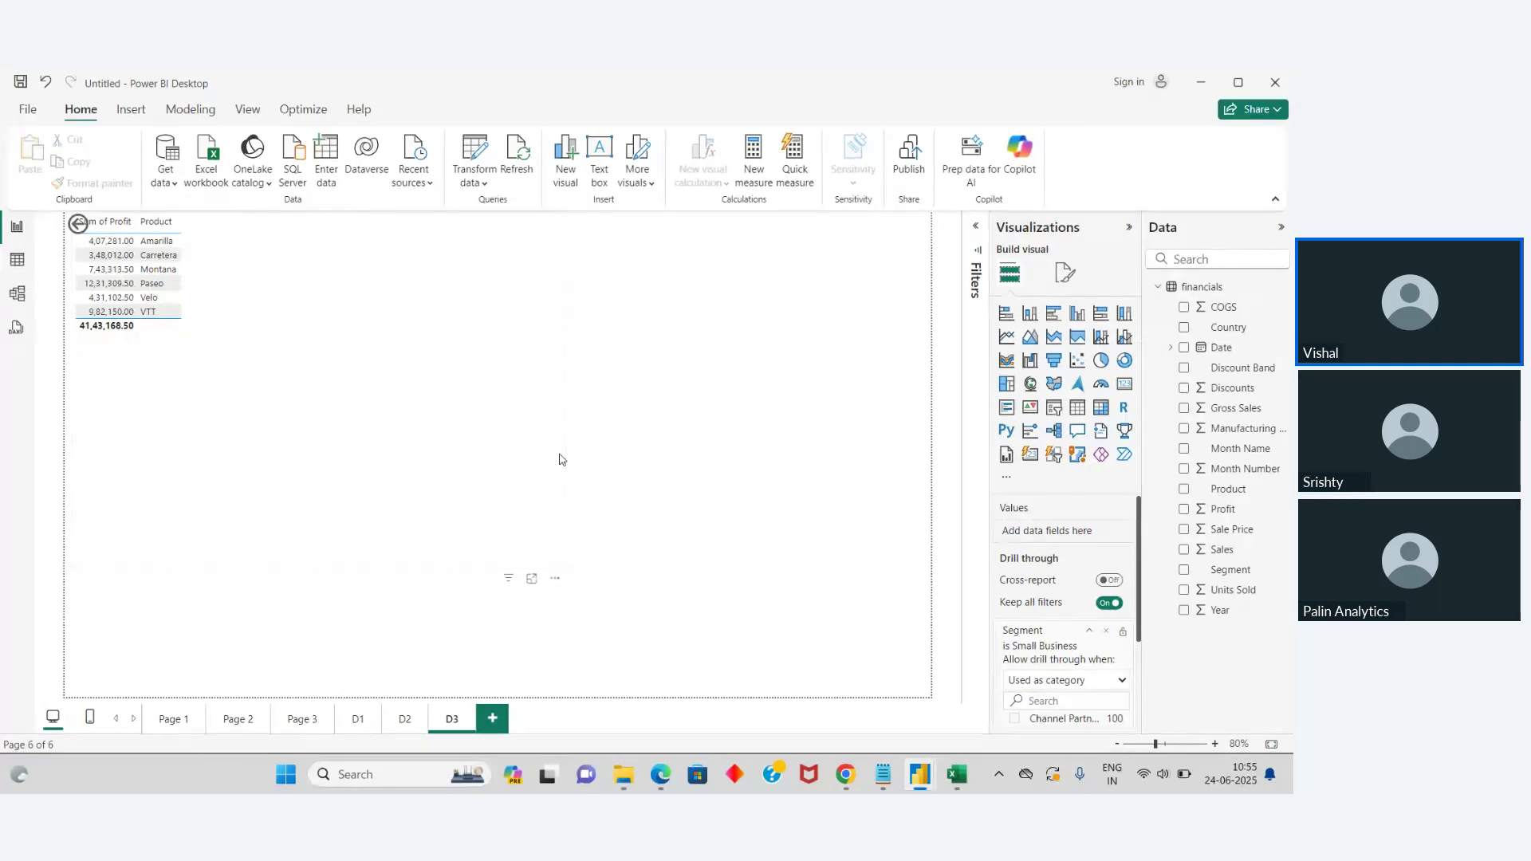
{"action": "left_click", "coordinate": [359, 718]}
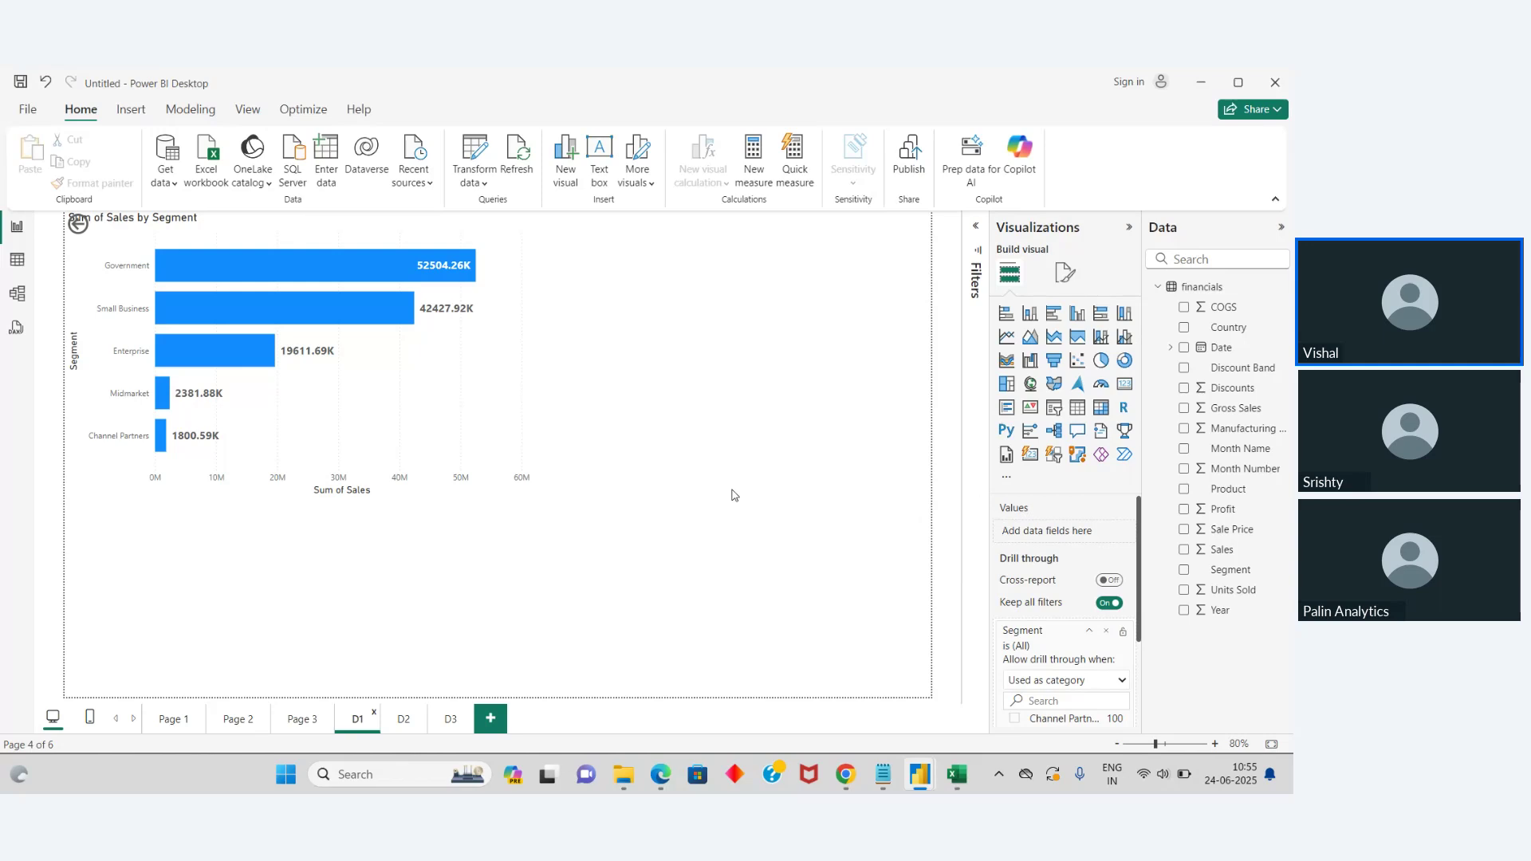